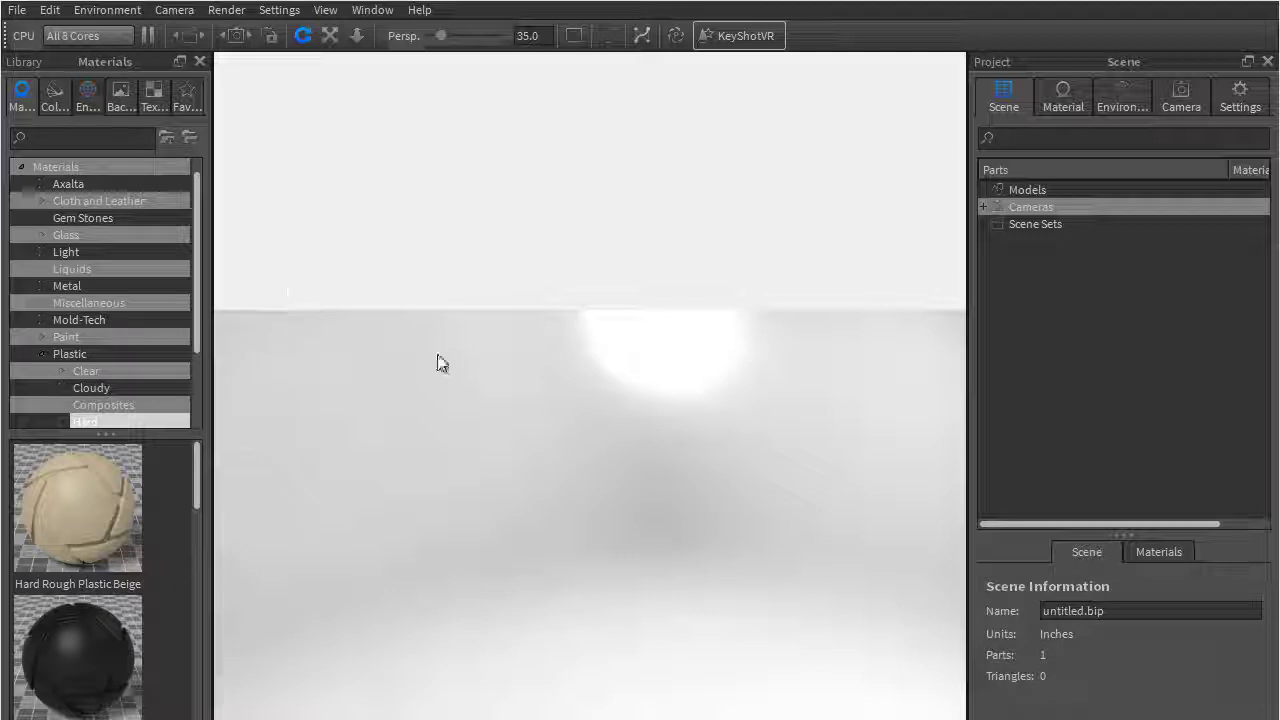
Import DecimateBody.OBJ into the scene with its original location and size and the up orientation set to Y
{"action": "left_click", "coordinate": [16, 12]}
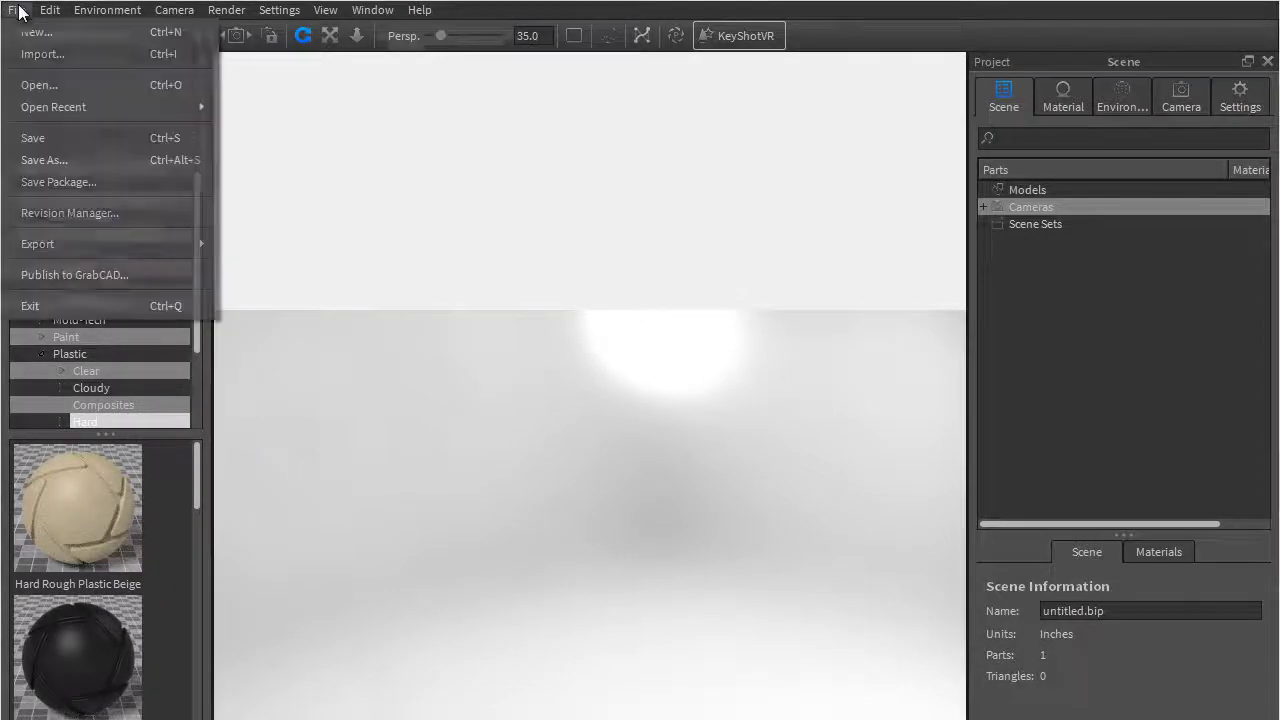
{"action": "left_click", "coordinate": [55, 53]}
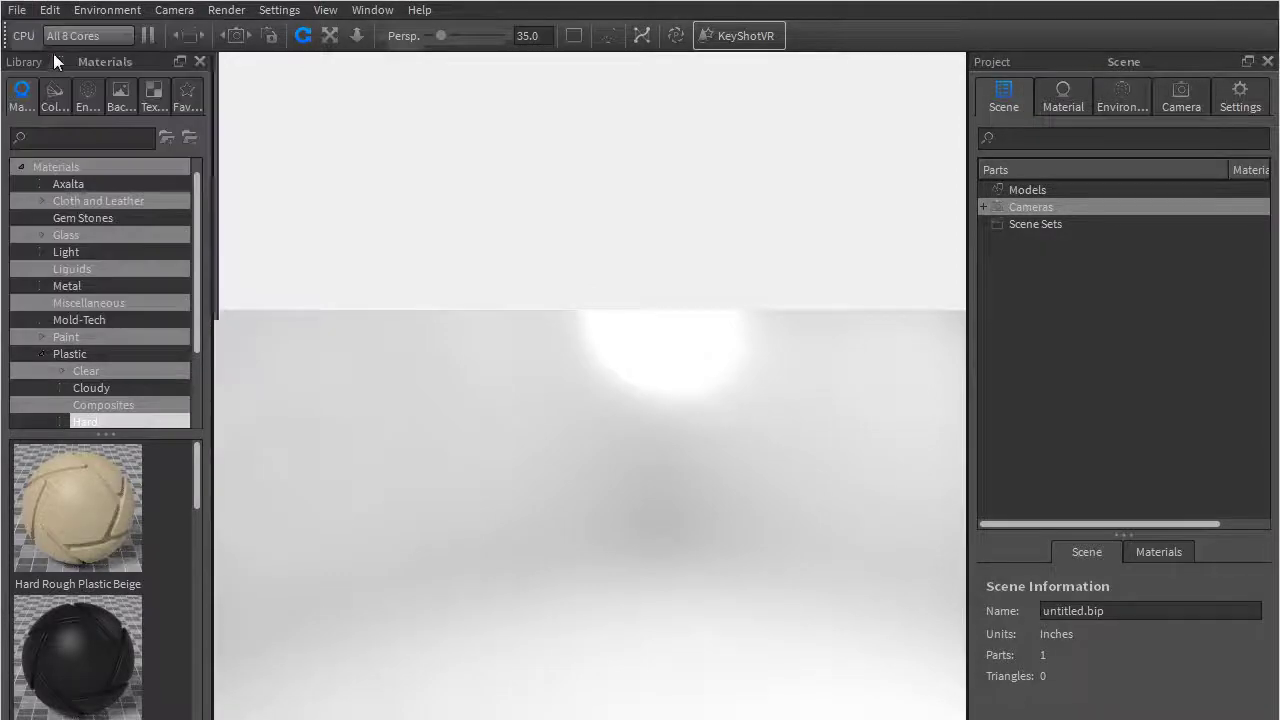
{"action": "left_click", "coordinate": [781, 130]}
{"action": "left_click", "coordinate": [672, 128]}
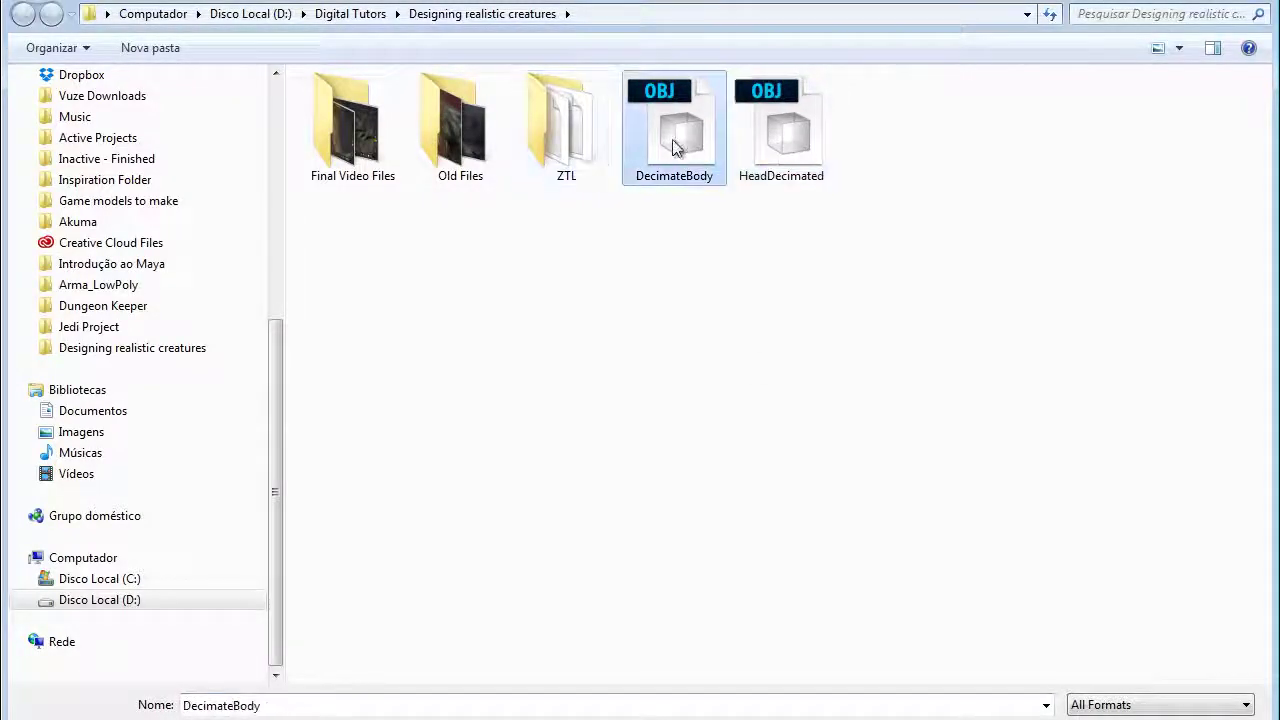
{"action": "double_click", "coordinate": [672, 128]}
{"action": "left_click_drag", "start_coordinate": [606, 318], "coordinate": [614, 54]}
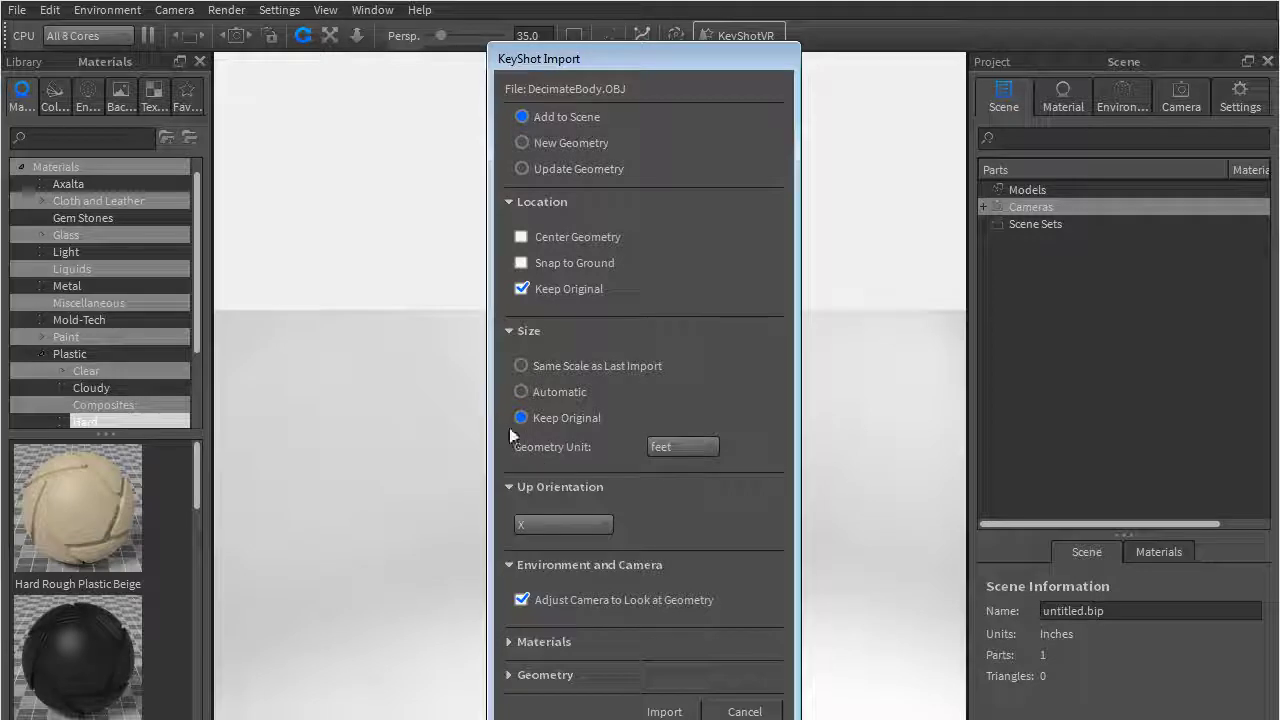
{"action": "left_click", "coordinate": [568, 523]}
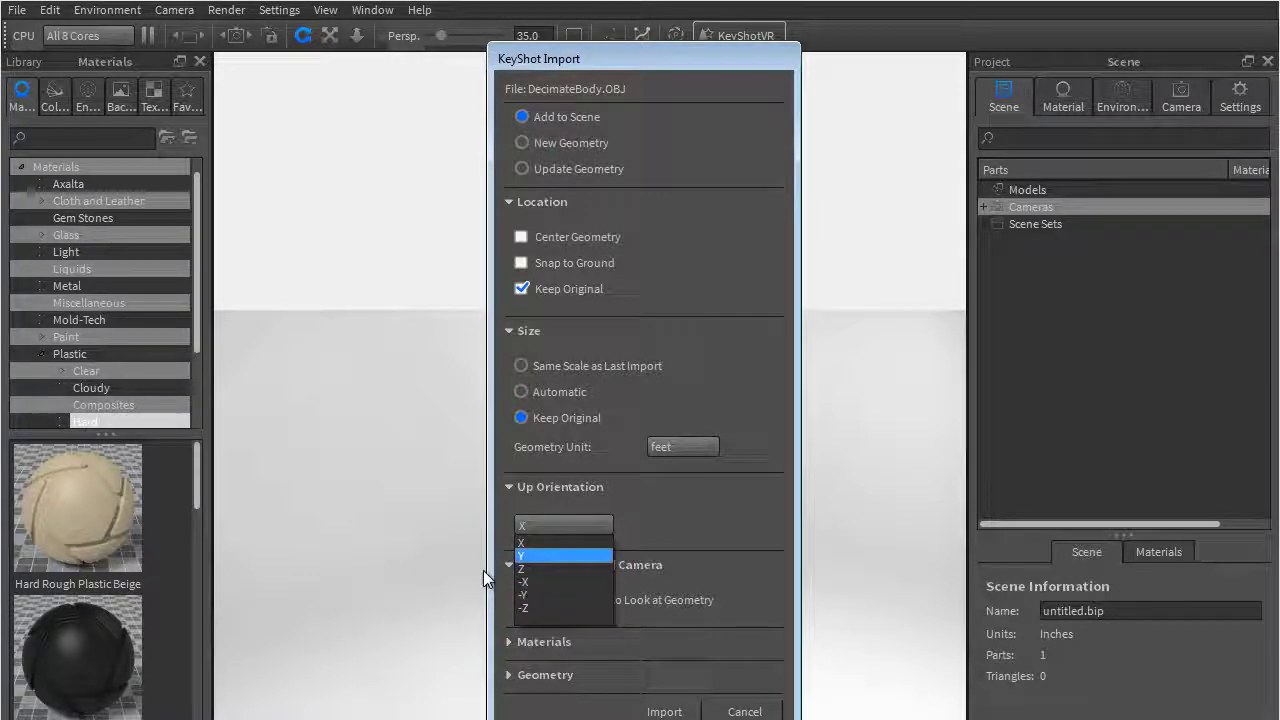
{"action": "left_click", "coordinate": [539, 557]}
{"action": "left_click", "coordinate": [537, 524]}
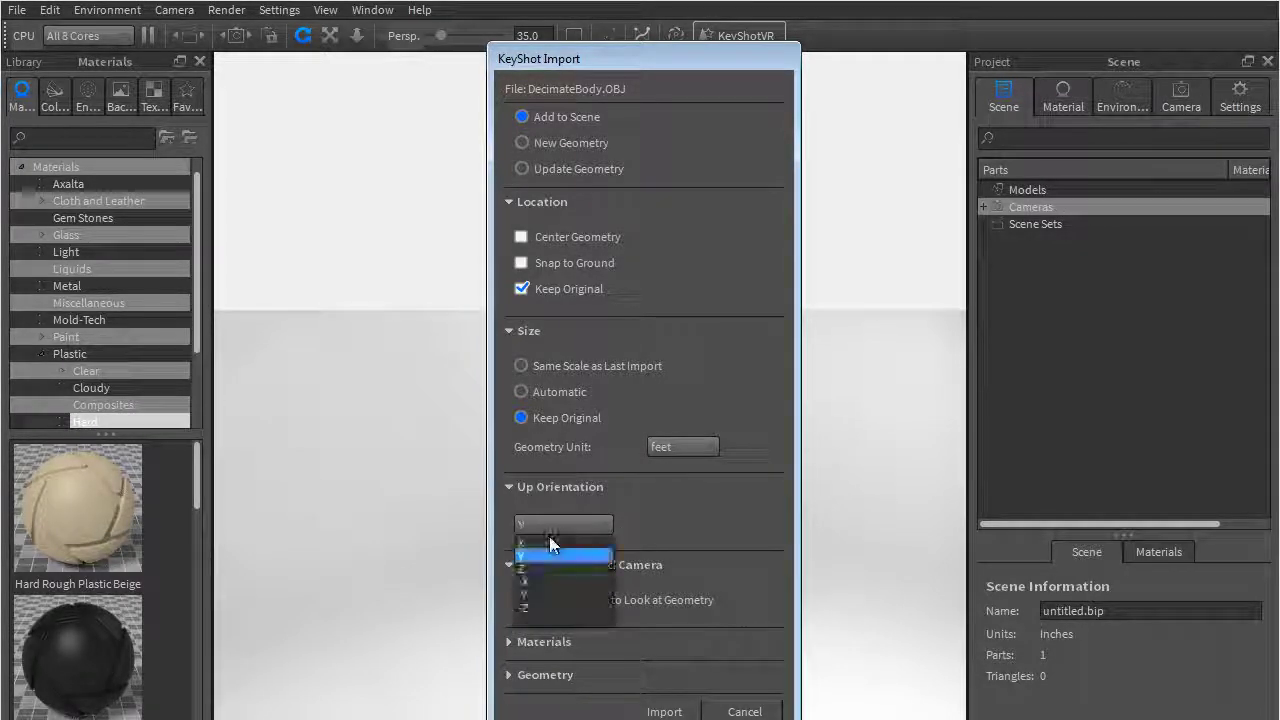
{"action": "left_click", "coordinate": [529, 556]}
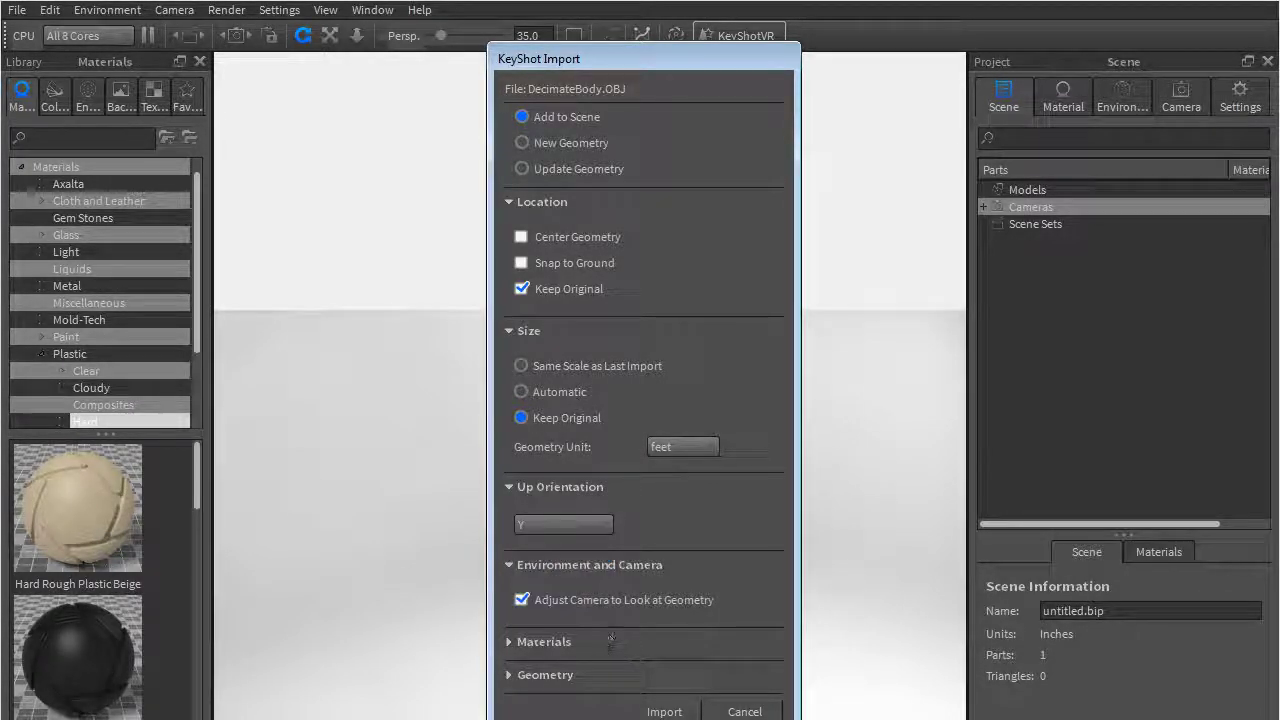
{"action": "left_click", "coordinate": [664, 711]}
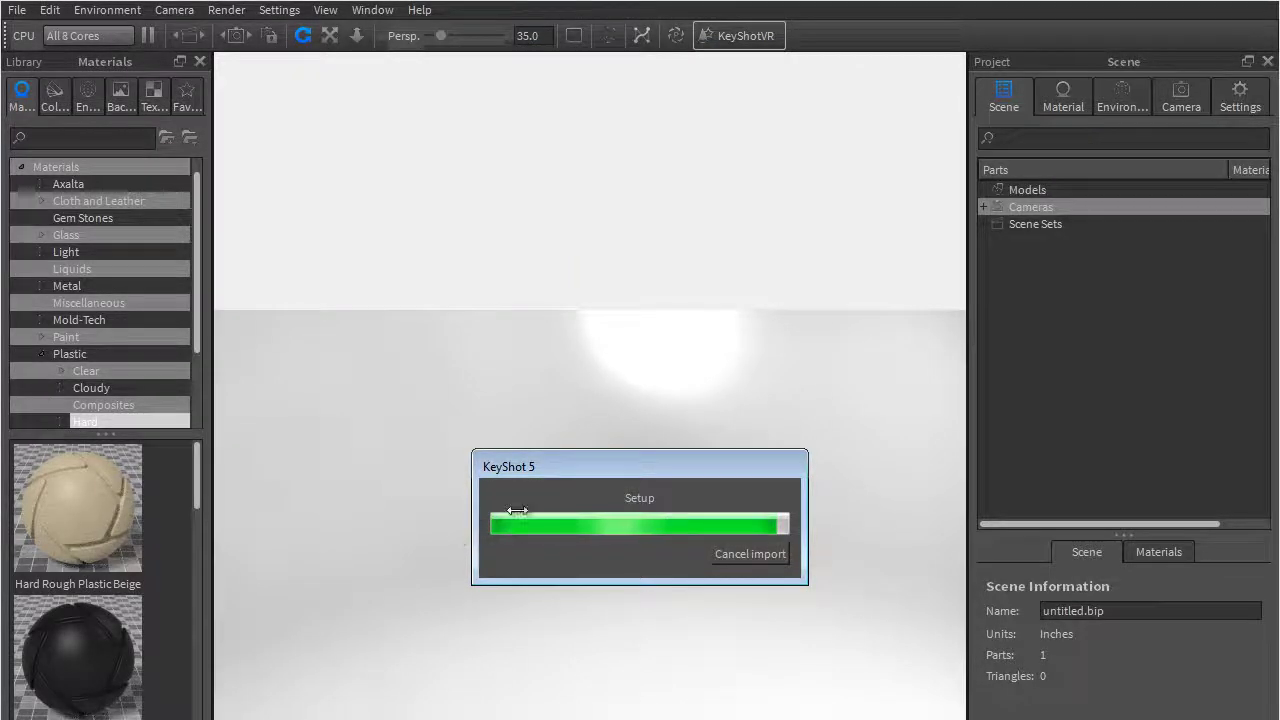
{"action": "left_click_drag", "start_coordinate": [528, 509], "coordinate": [480, 491]}
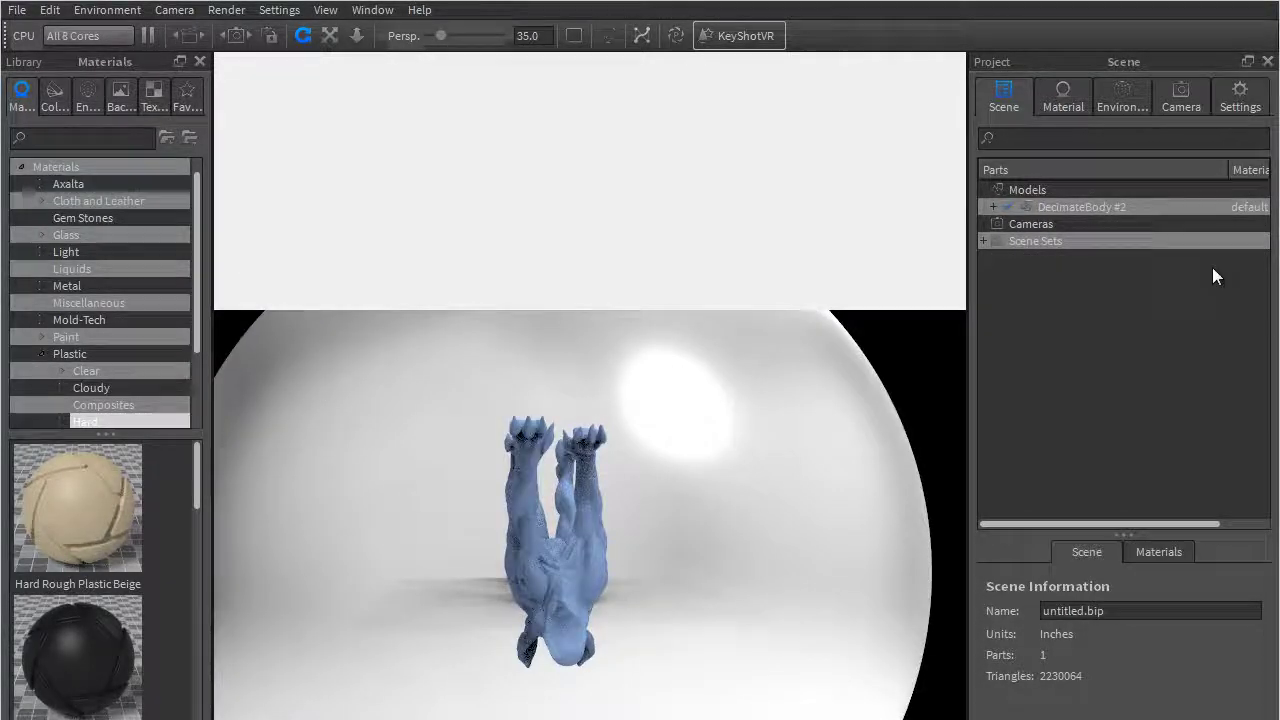
Delete the upside-down DecimateBody model from the scene
{"action": "left_click", "coordinate": [1053, 208]}
{"action": "key", "text": "Delete"}
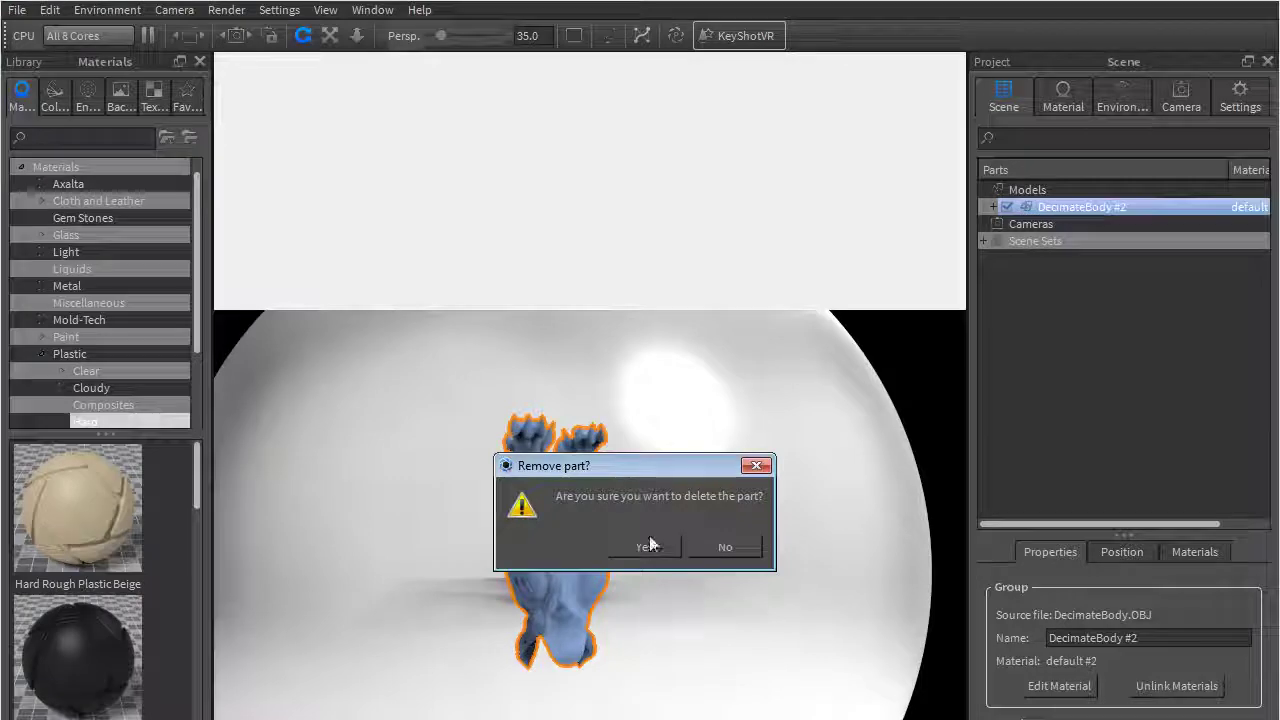
{"action": "left_click", "coordinate": [648, 546]}
Import DecimateBody.OBJ again with the up orientation set to -Y, keeping its original location and size
{"action": "left_click", "coordinate": [17, 10]}
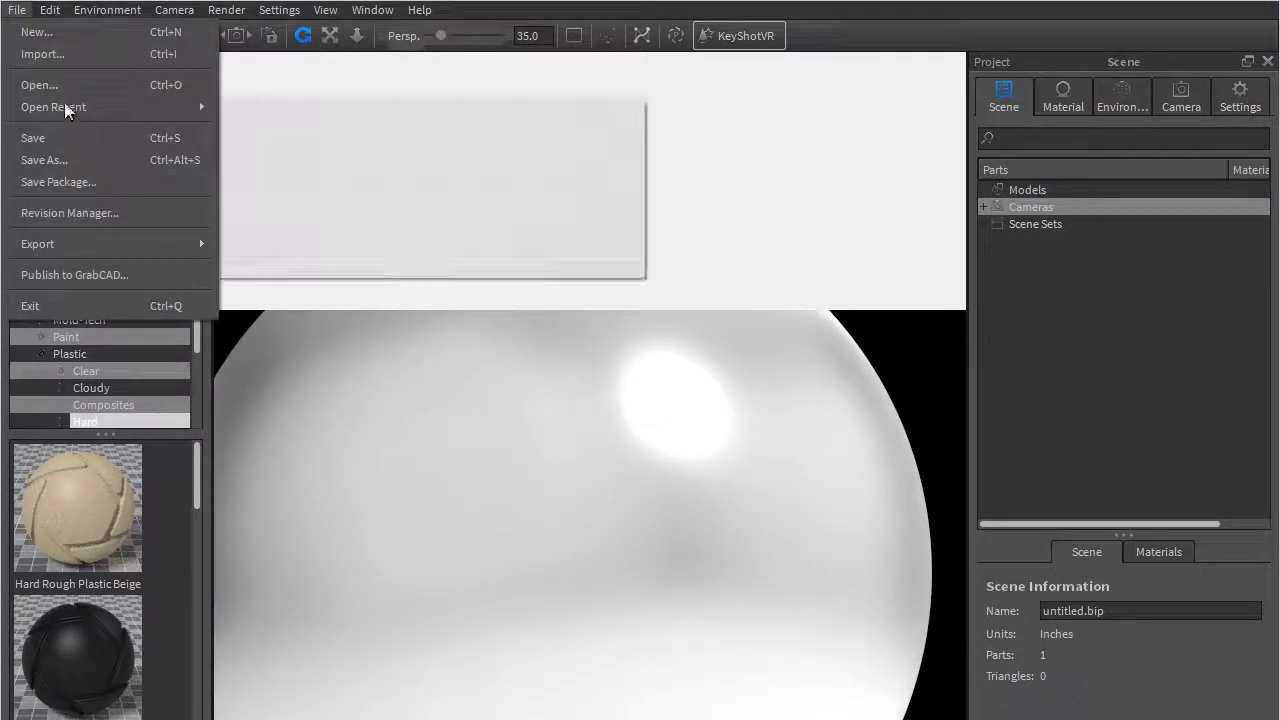
{"action": "left_click", "coordinate": [59, 52]}
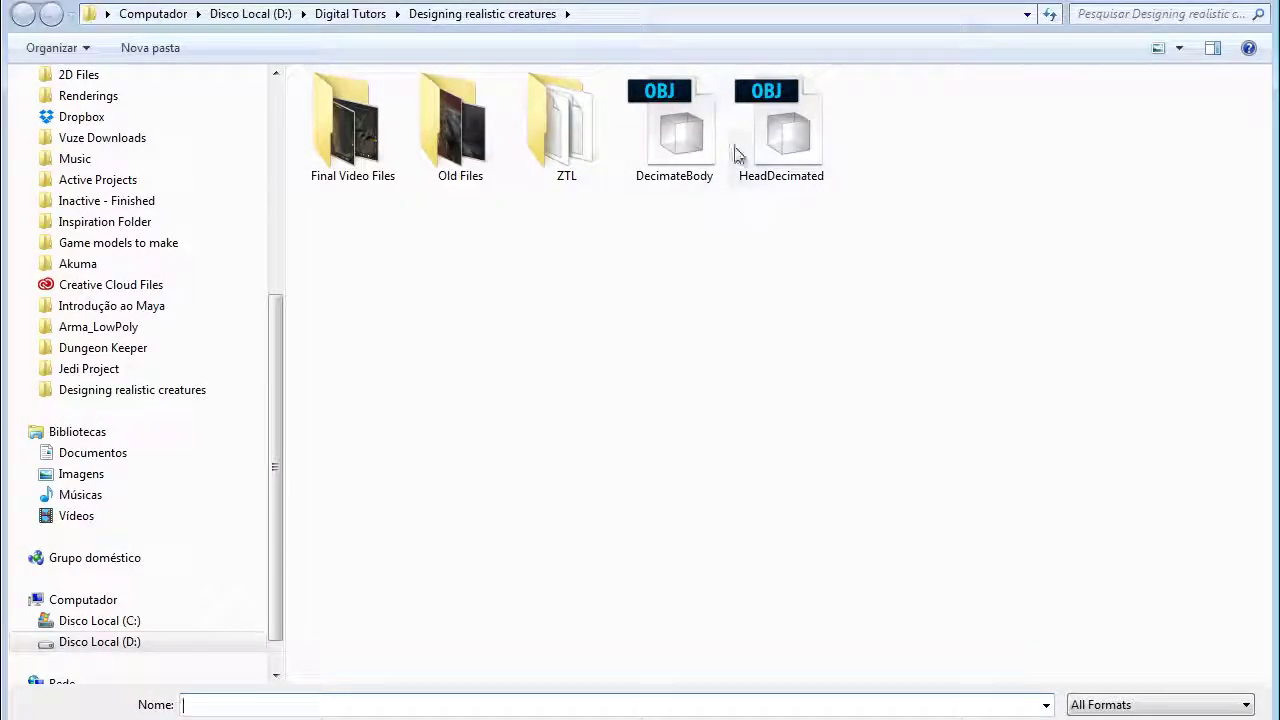
{"action": "left_click", "coordinate": [675, 130]}
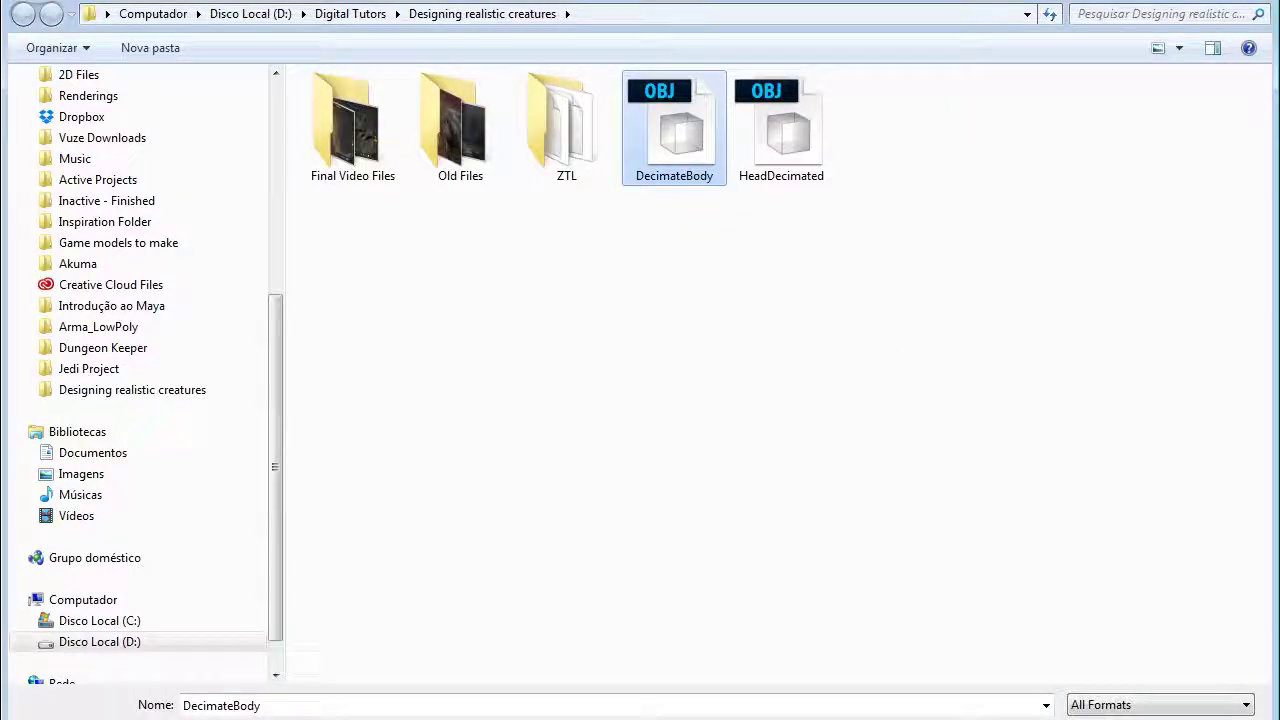
{"action": "double_click", "coordinate": [675, 130]}
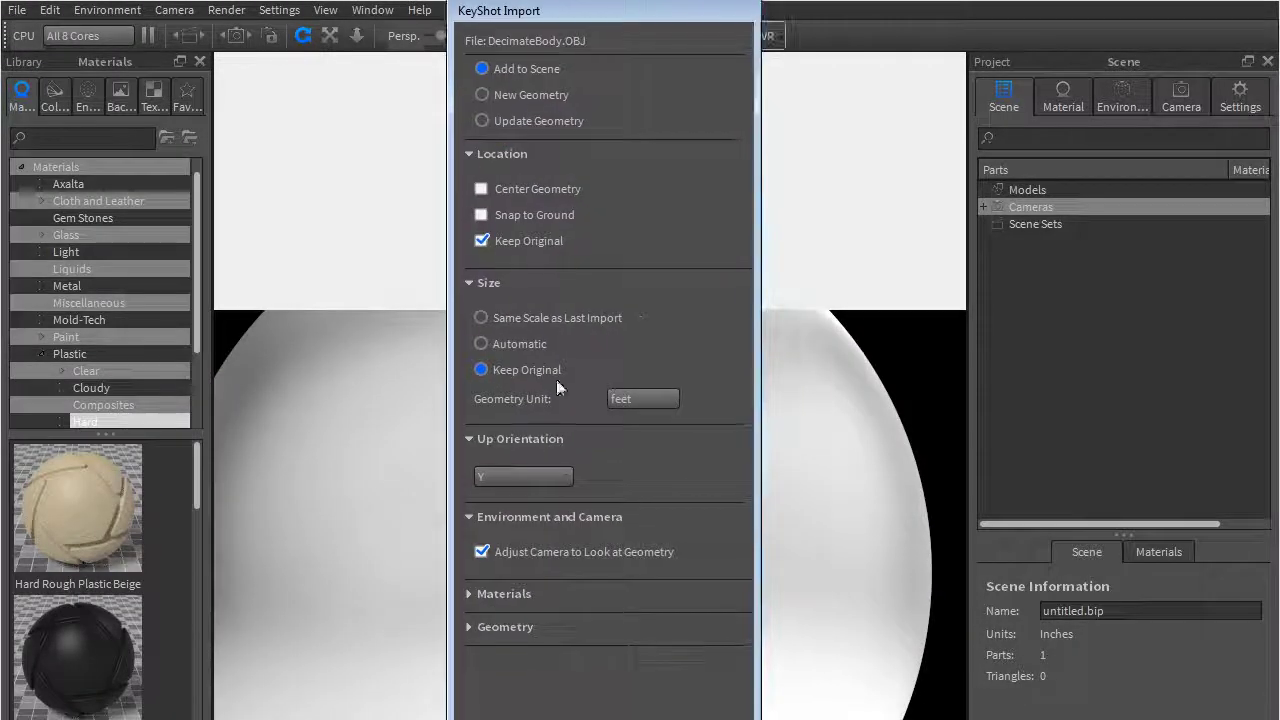
{"action": "left_click", "coordinate": [523, 476]}
{"action": "left_click", "coordinate": [500, 552]}
{"action": "left_click_drag", "start_coordinate": [575, 18], "coordinate": [546, 77]}
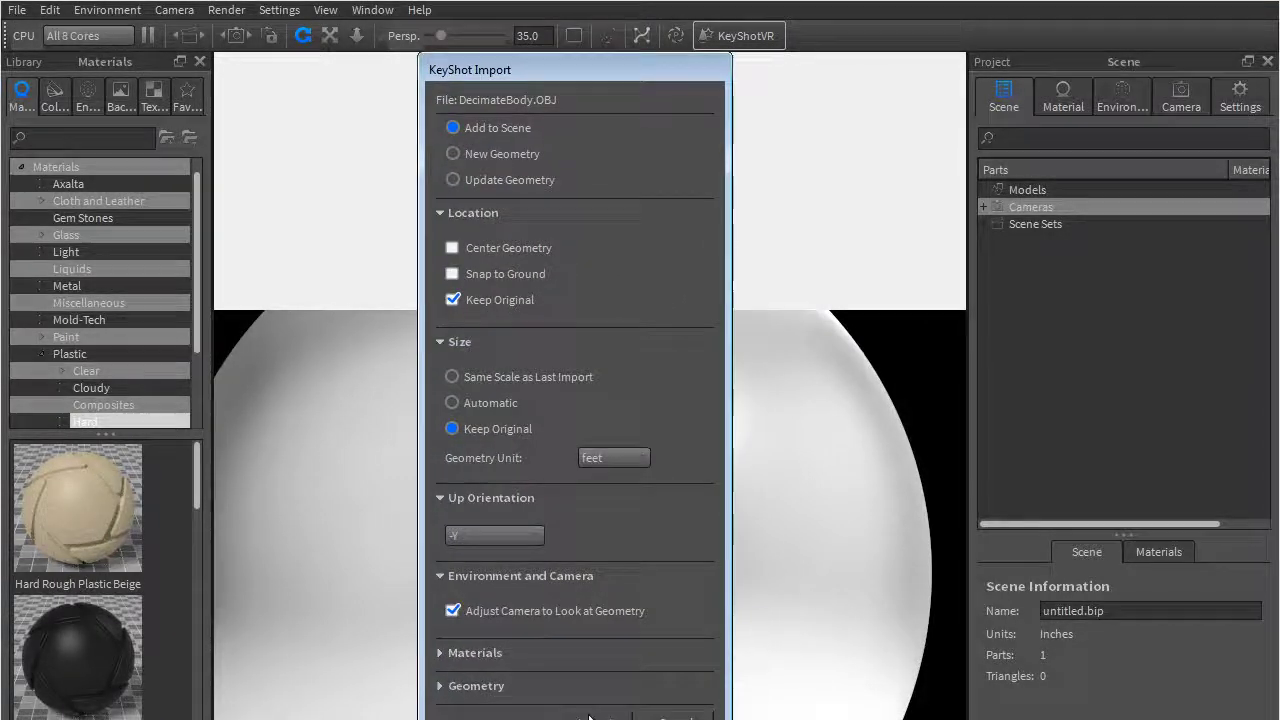
{"action": "left_click", "coordinate": [600, 714]}
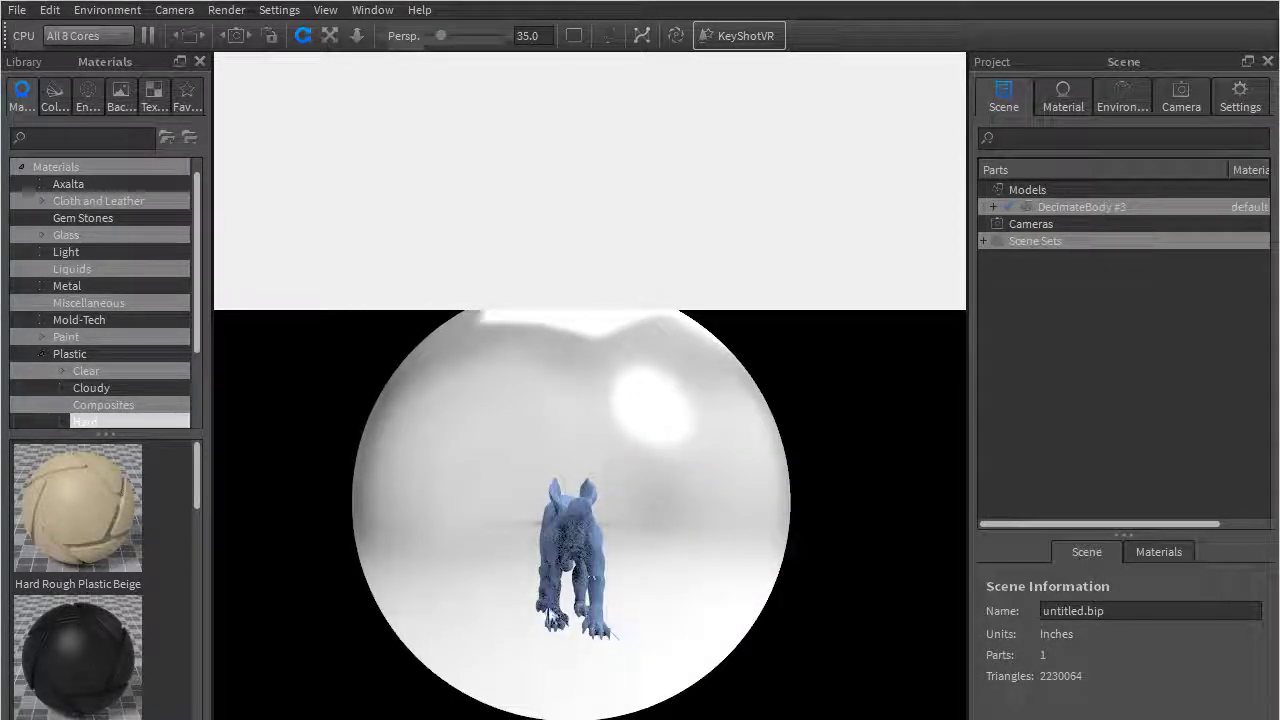
Pause the real-time render and import DecimateBody.OBJ once more using the same scale as the last import
{"action": "mouse_move", "coordinate": [660, 614]}
{"action": "left_mouse_down"}
{"action": "mouse_move", "coordinate": [700, 605]}
{"action": "mouse_move", "coordinate": [664, 610]}
{"action": "mouse_move", "coordinate": [525, 574]}
{"action": "mouse_move", "coordinate": [648, 596]}
{"action": "mouse_move", "coordinate": [571, 663]}
{"action": "mouse_move", "coordinate": [500, 457]}
{"action": "mouse_move", "coordinate": [626, 523]}
{"action": "mouse_move", "coordinate": [641, 598]}
{"action": "left_mouse_up"}
{"action": "scroll", "coordinate": [664, 610], "scroll_direction": "up", "scroll_amount": 5}
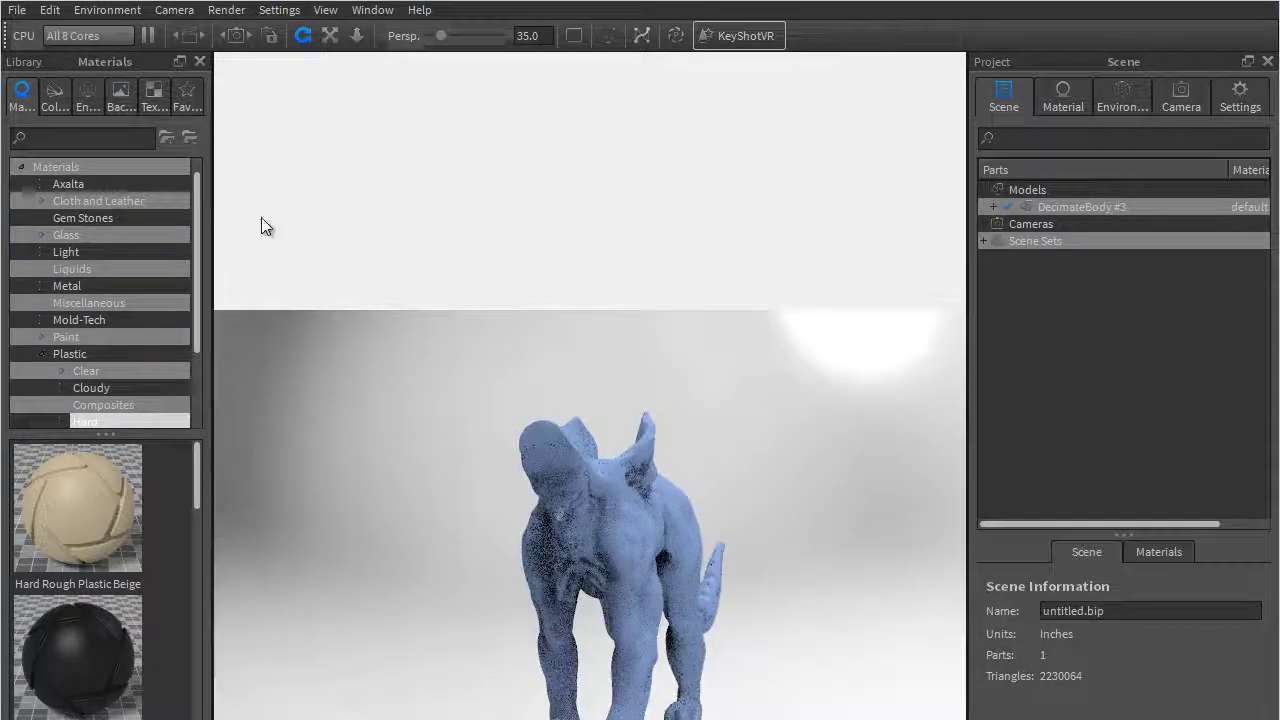
{"action": "key", "text": "shift+p"}
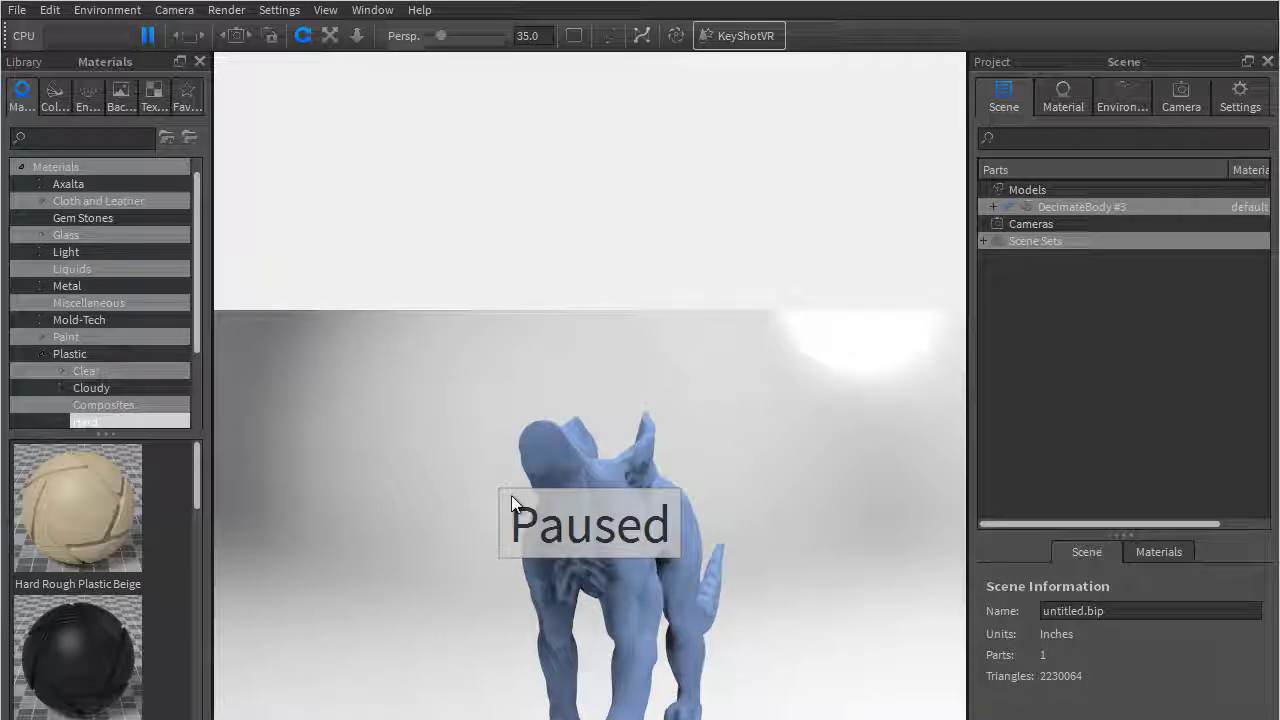
{"action": "left_click", "coordinate": [17, 10]}
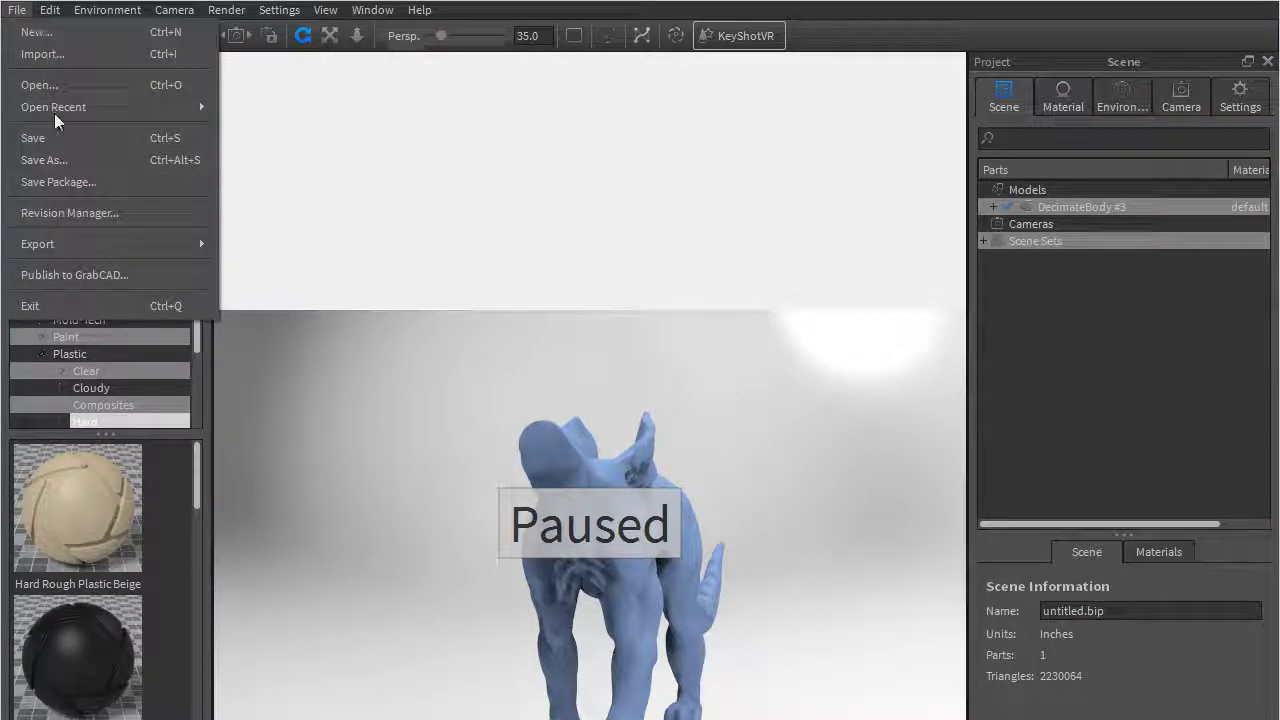
{"action": "left_click", "coordinate": [42, 54]}
{"action": "left_click", "coordinate": [670, 125]}
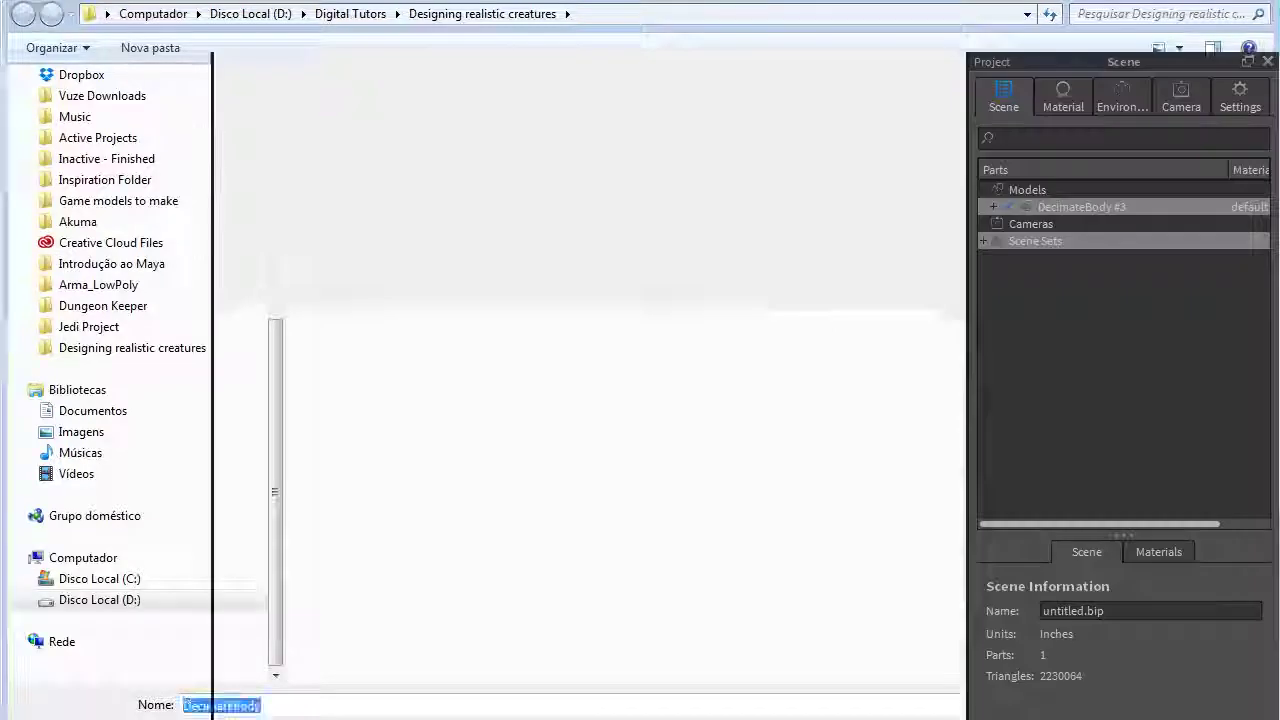
{"action": "key", "text": "Return"}
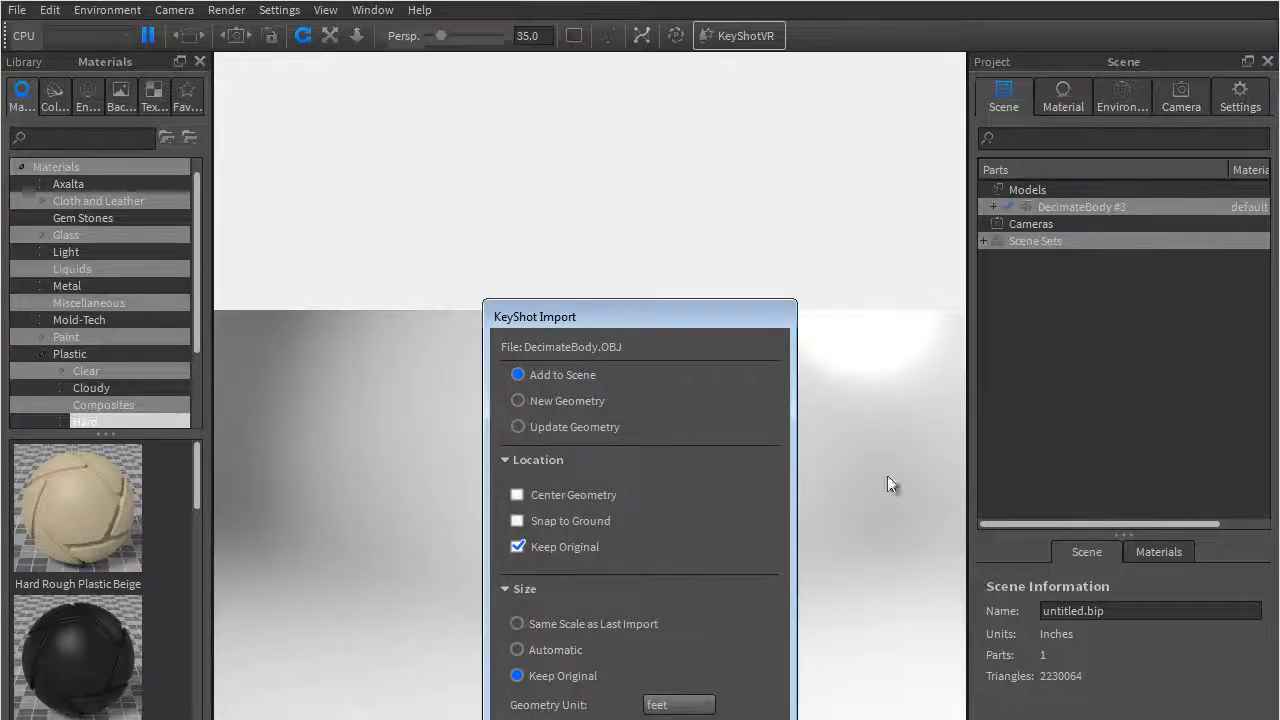
{"action": "left_click_drag", "start_coordinate": [615, 322], "coordinate": [553, 60]}
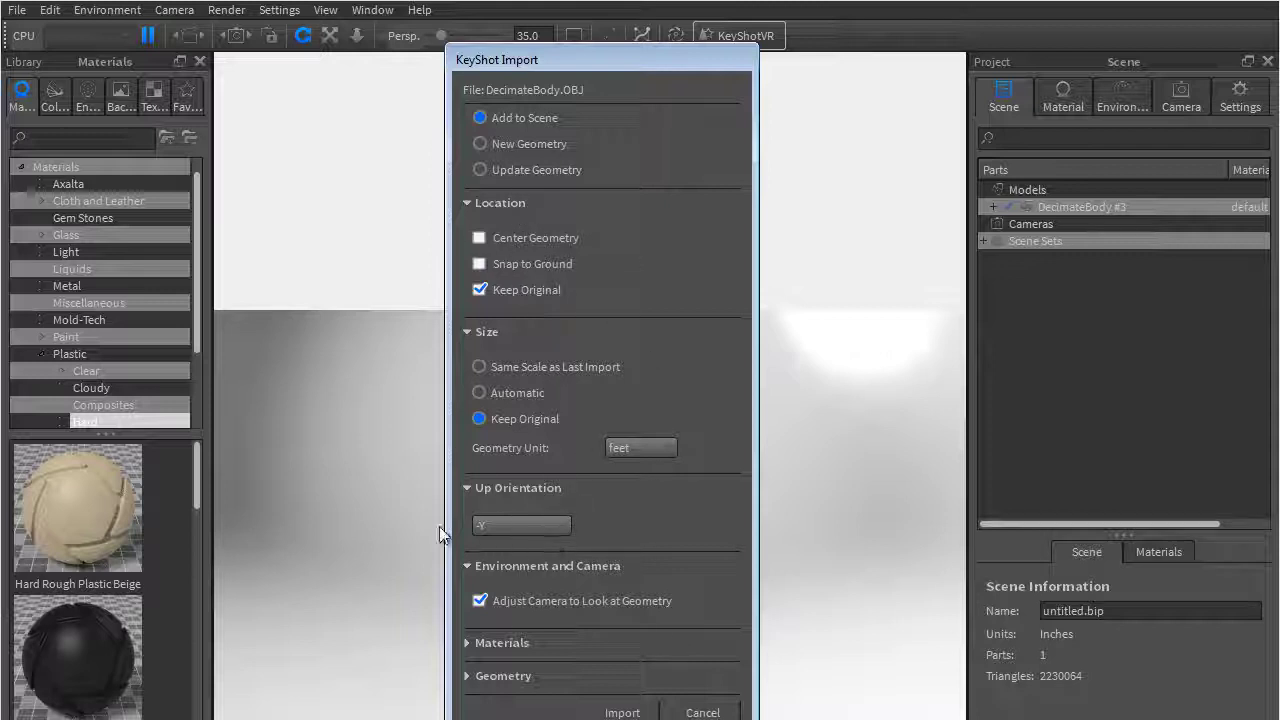
{"action": "left_click", "coordinate": [480, 368]}
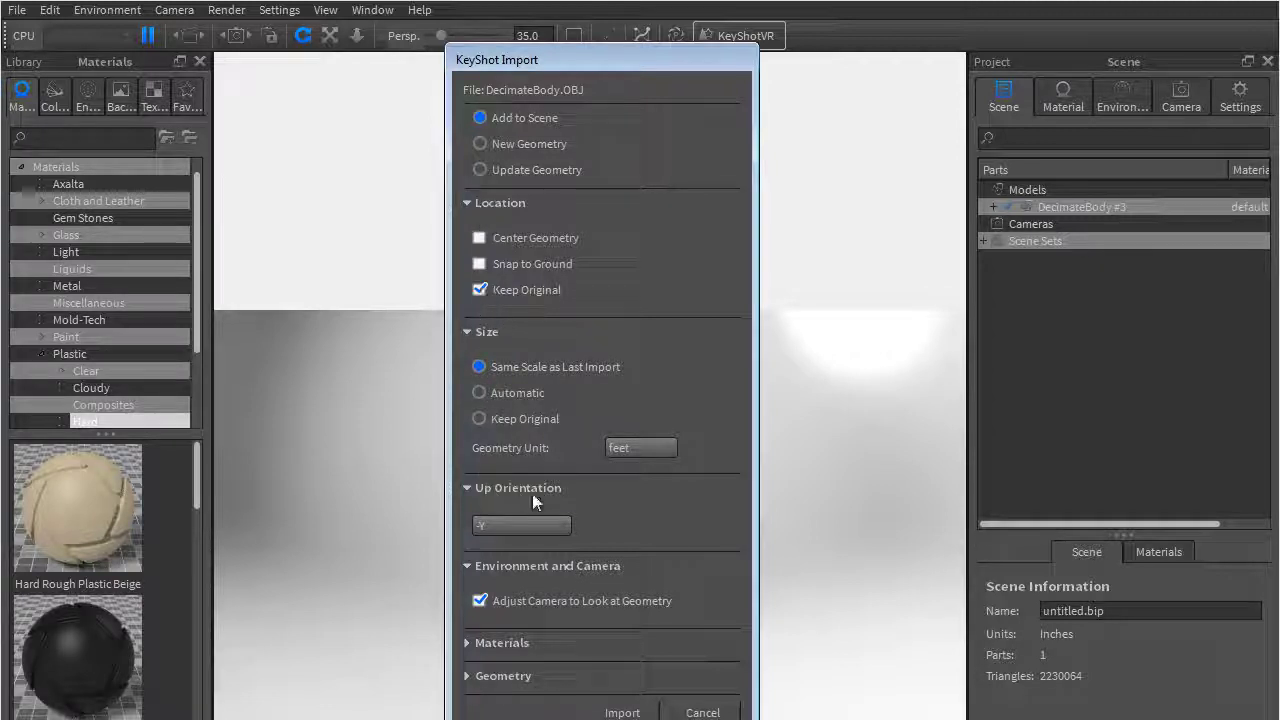
{"action": "left_click", "coordinate": [622, 713]}
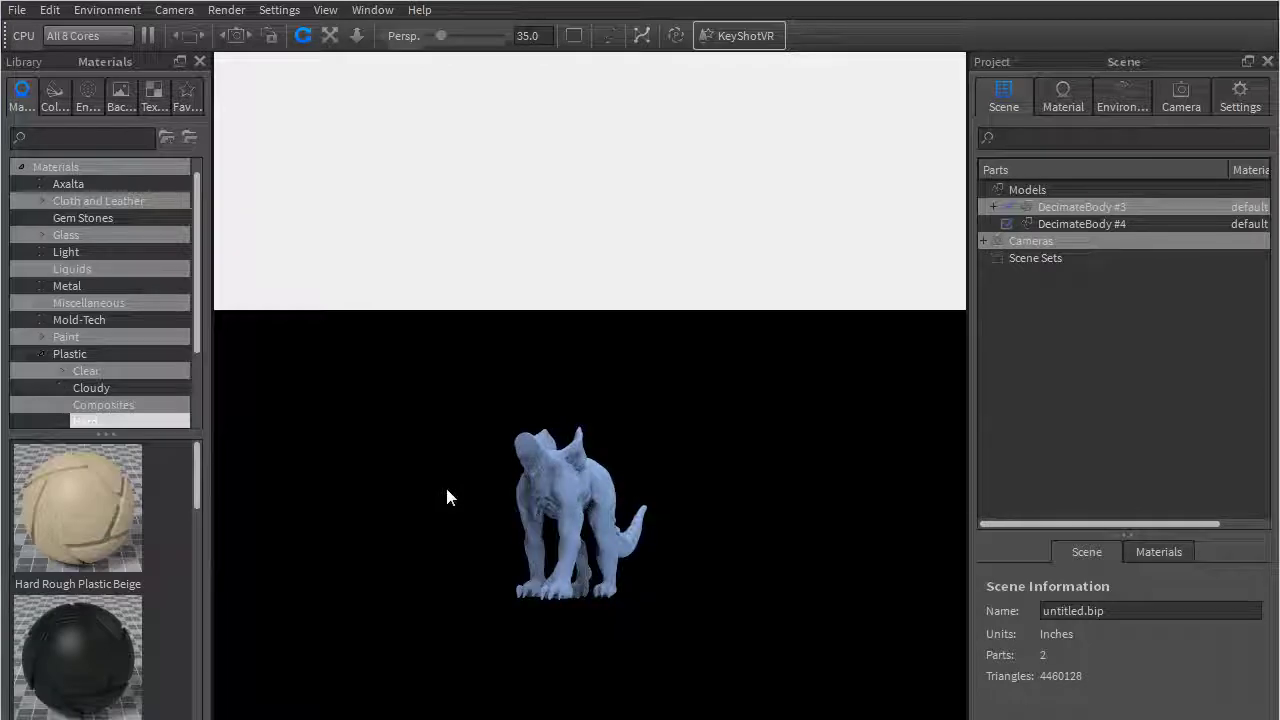
Delete the earlier body copy, DecimateBody #3, from the scene and select the remaining DecimateBody #4
{"action": "left_click_drag", "start_coordinate": [446, 497], "coordinate": [467, 524]}
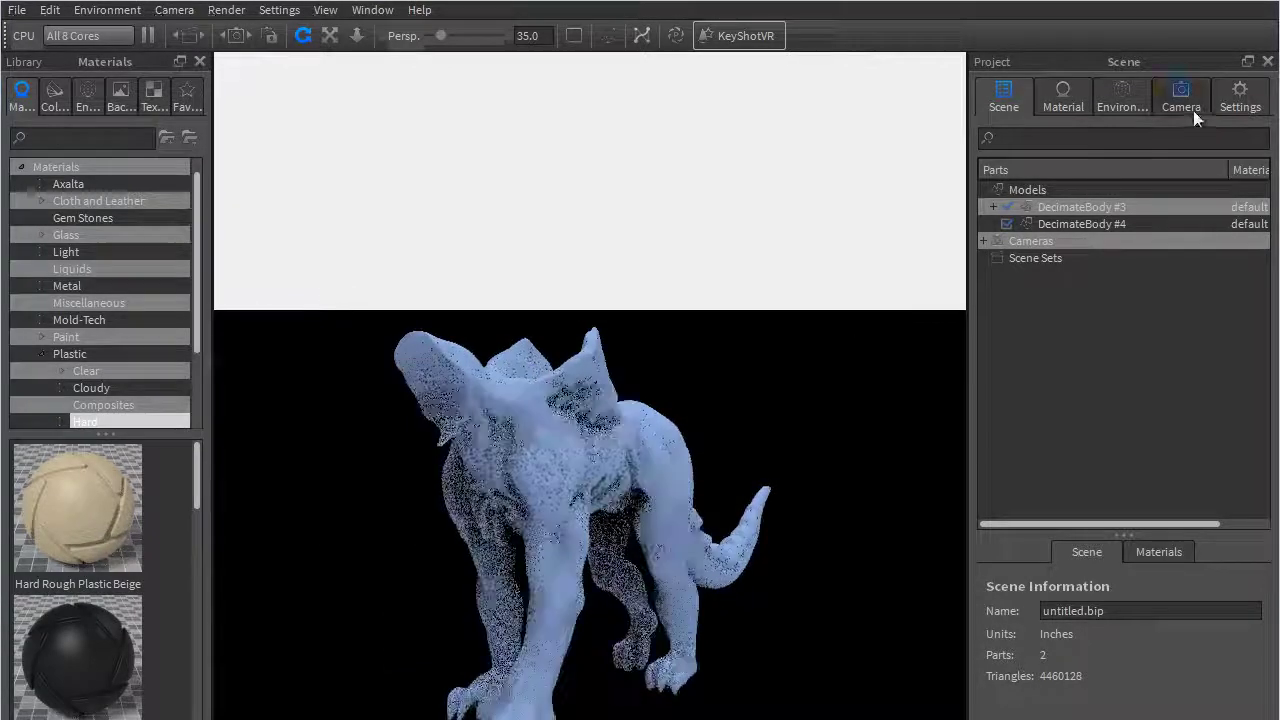
{"action": "left_click", "coordinate": [1090, 207]}
{"action": "key", "text": "Delete"}
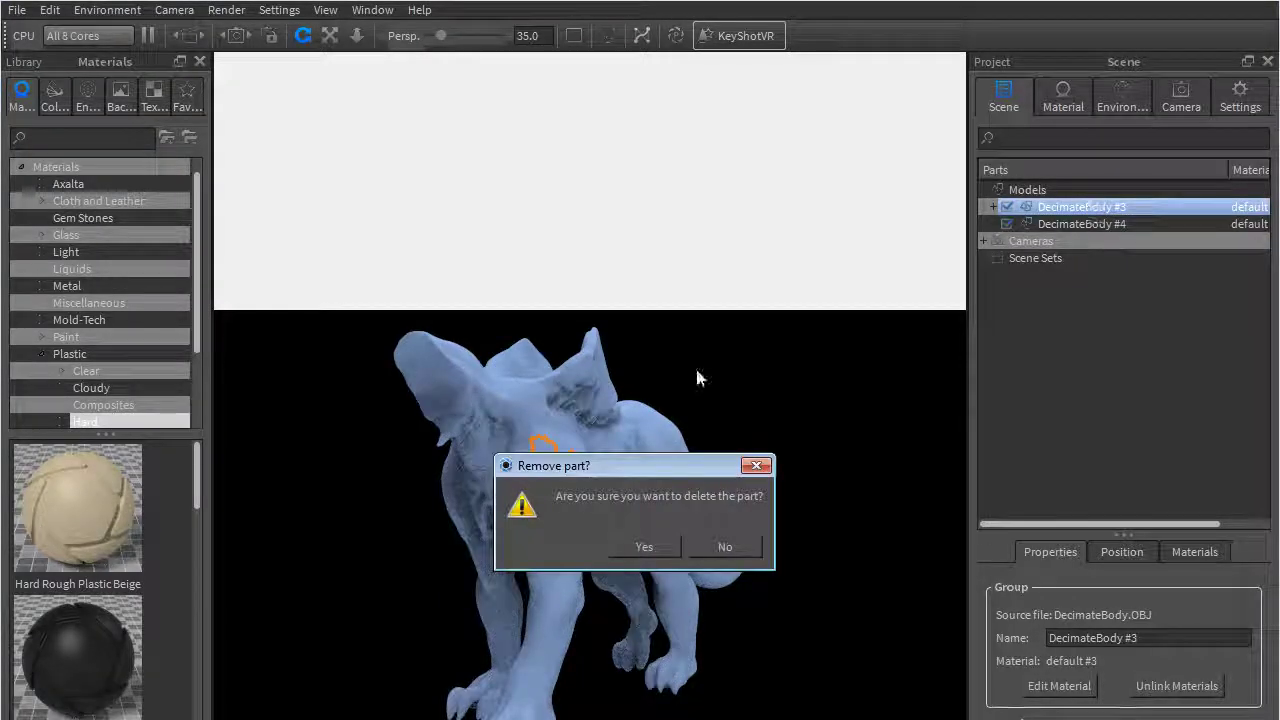
{"action": "left_click", "coordinate": [648, 546]}
{"action": "left_click", "coordinate": [1132, 206]}
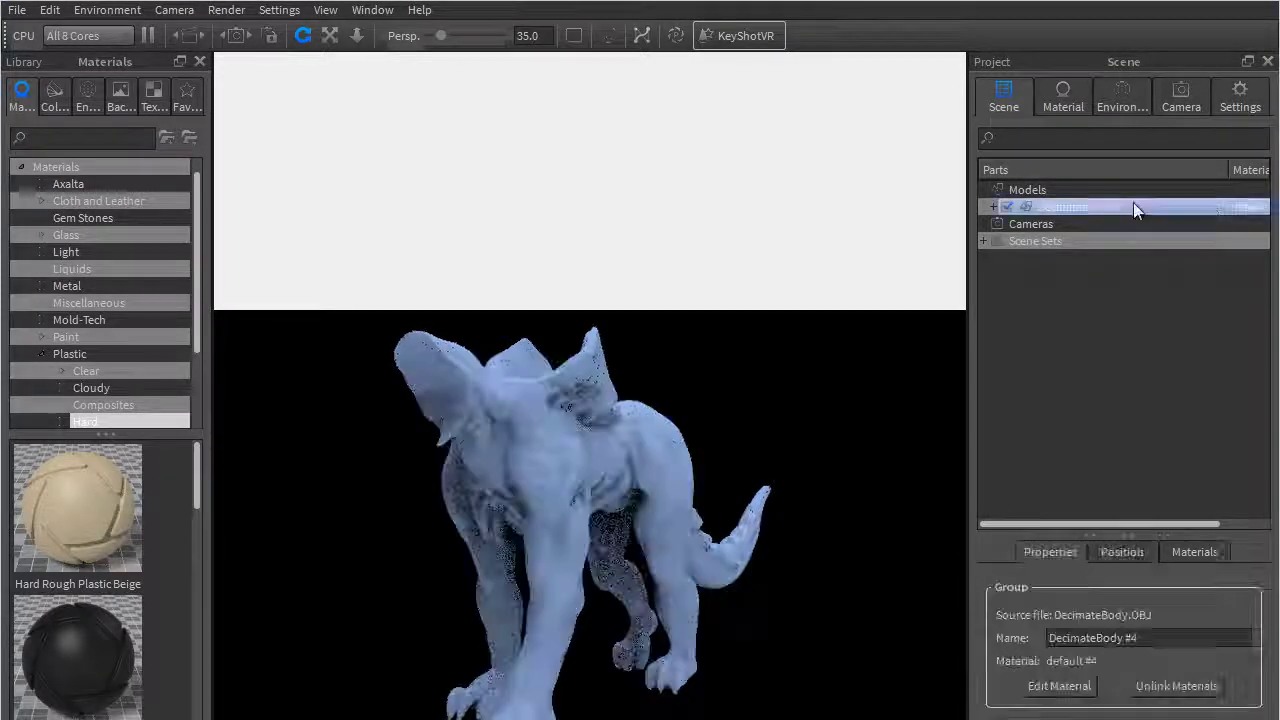
Add HeadDecimated.OBJ to the scene, keeping its original location and size, with -Y as the up orientation
{"action": "left_click", "coordinate": [17, 9]}
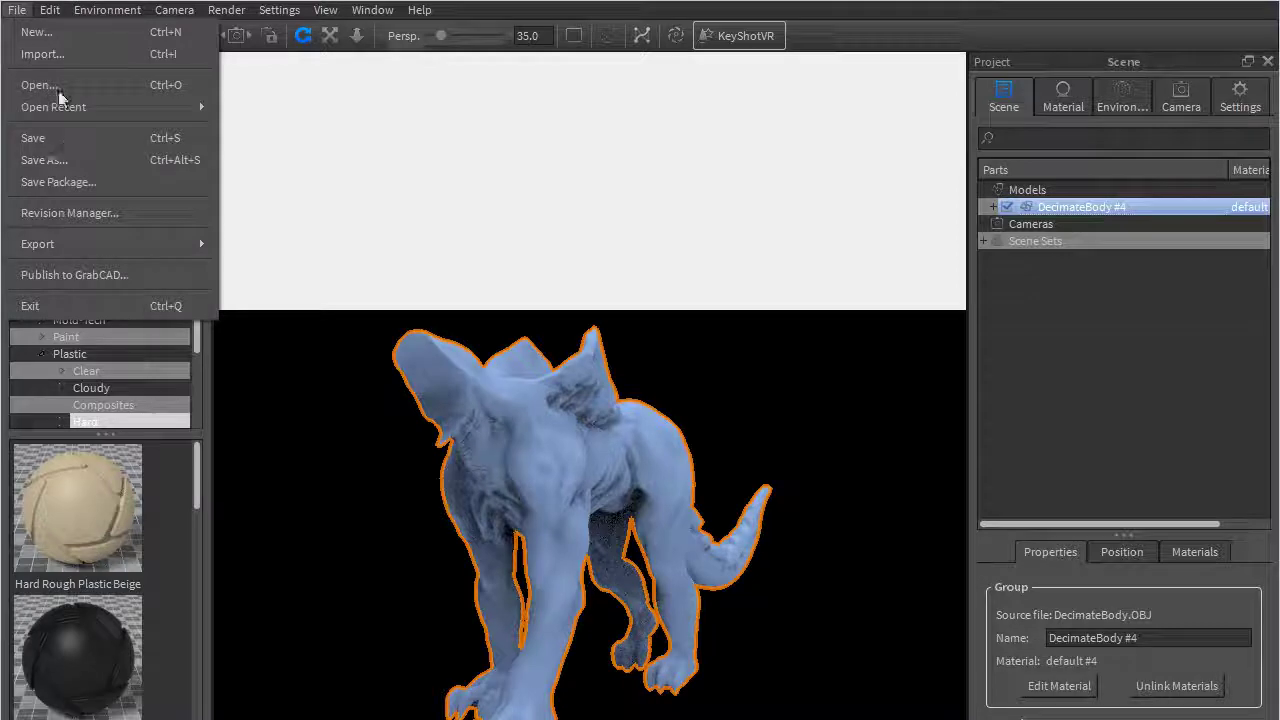
{"action": "left_click", "coordinate": [48, 56]}
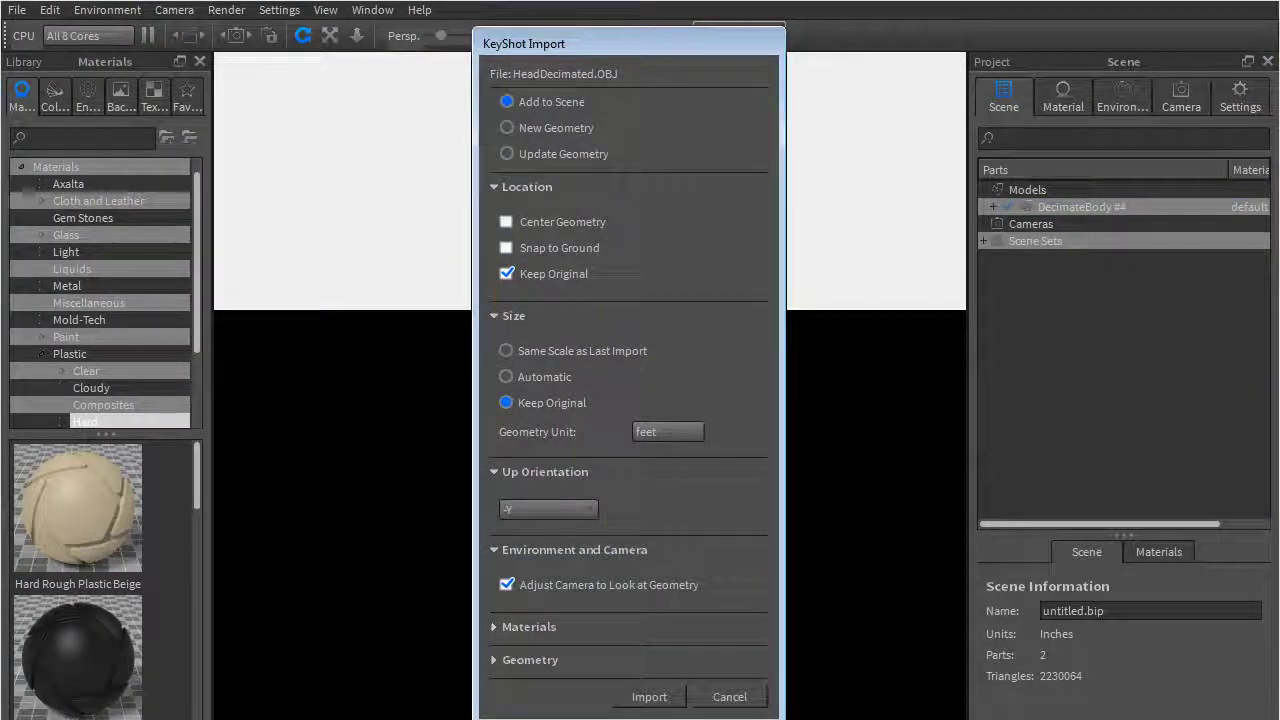
{"action": "left_click", "coordinate": [650, 697]}
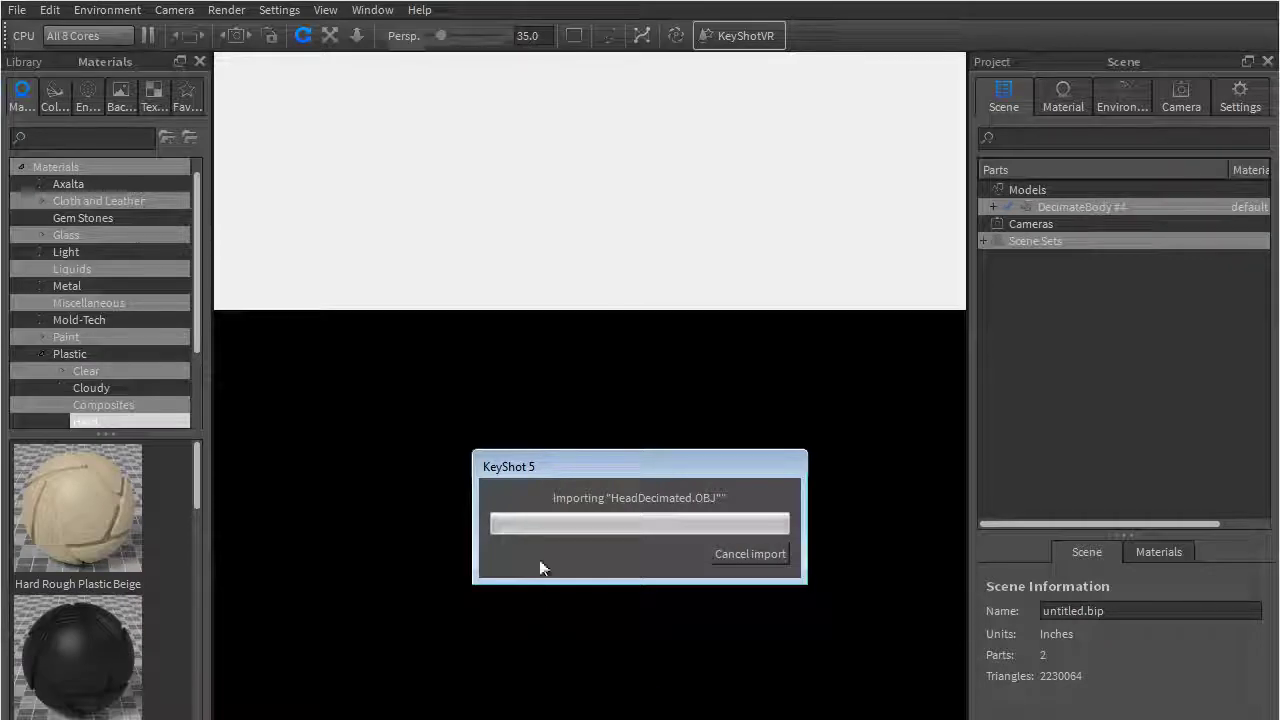
{"action": "left_click_drag", "start_coordinate": [548, 580], "coordinate": [595, 528]}
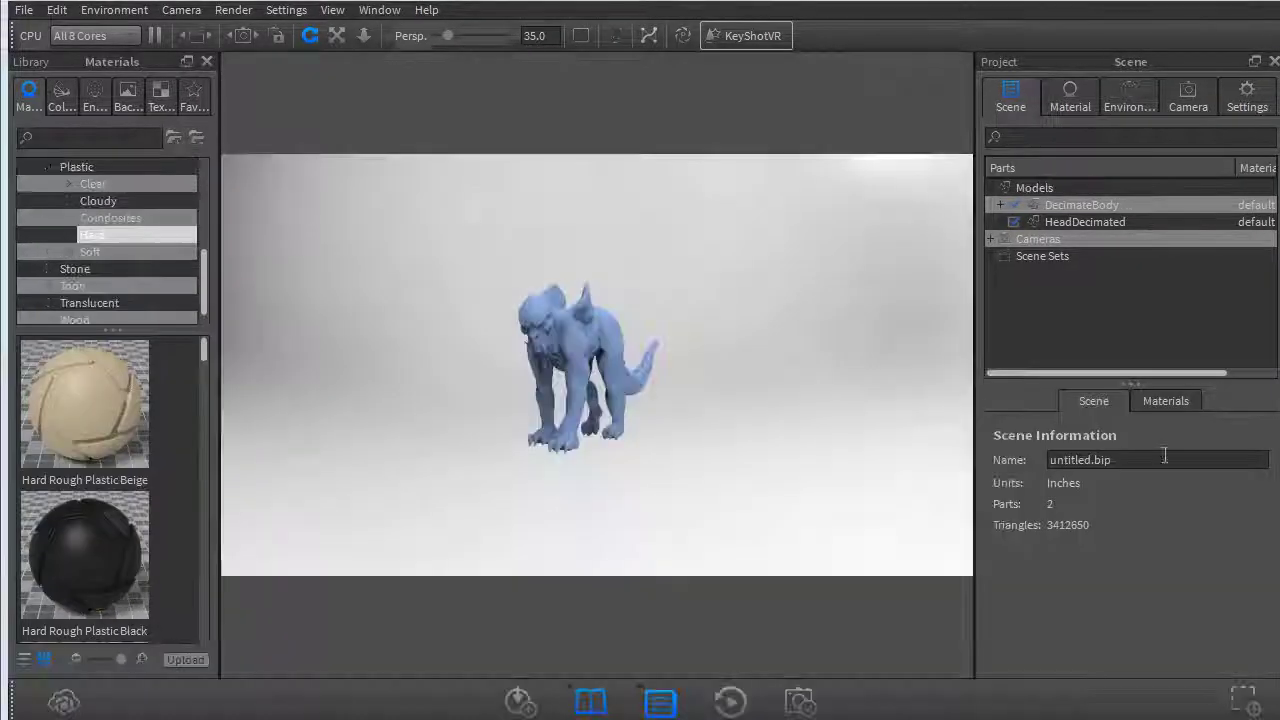
Frame the assembled creature larger in the camera view from a front three-quarter angle
{"action": "left_click_drag", "start_coordinate": [380, 460], "coordinate": [639, 390]}
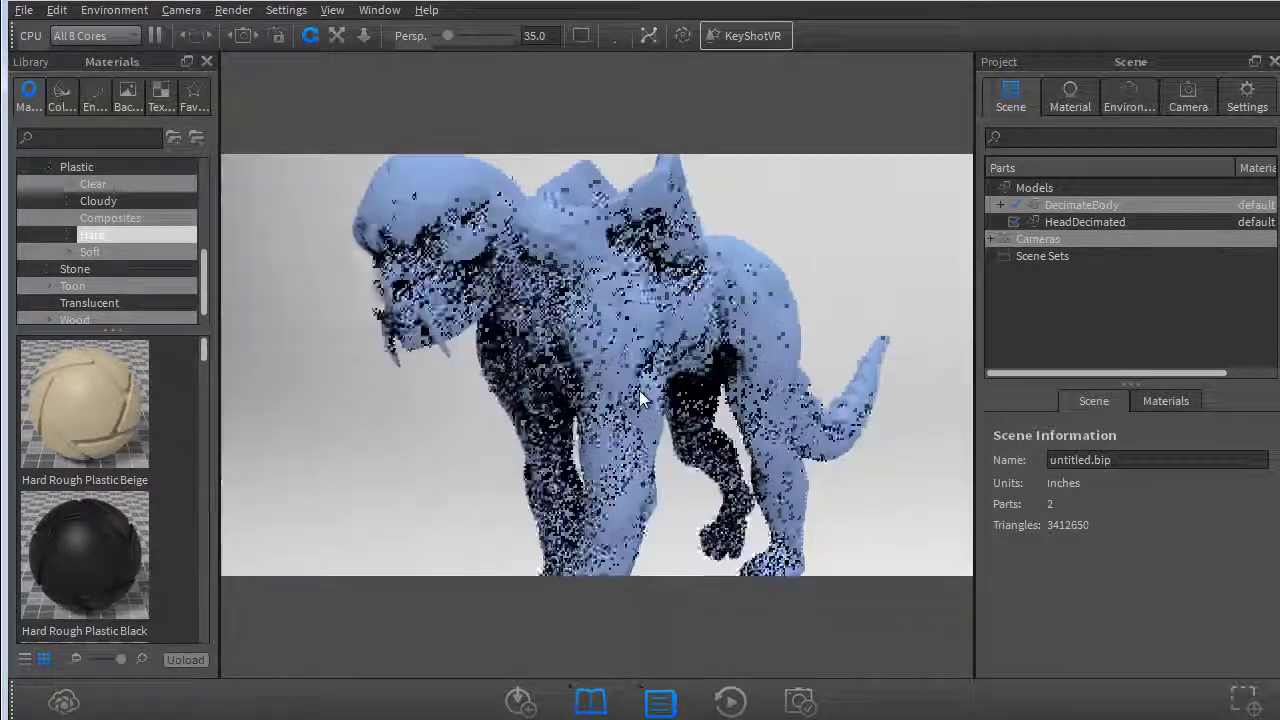
{"action": "left_click_drag", "start_coordinate": [645, 290], "coordinate": [640, 350]}
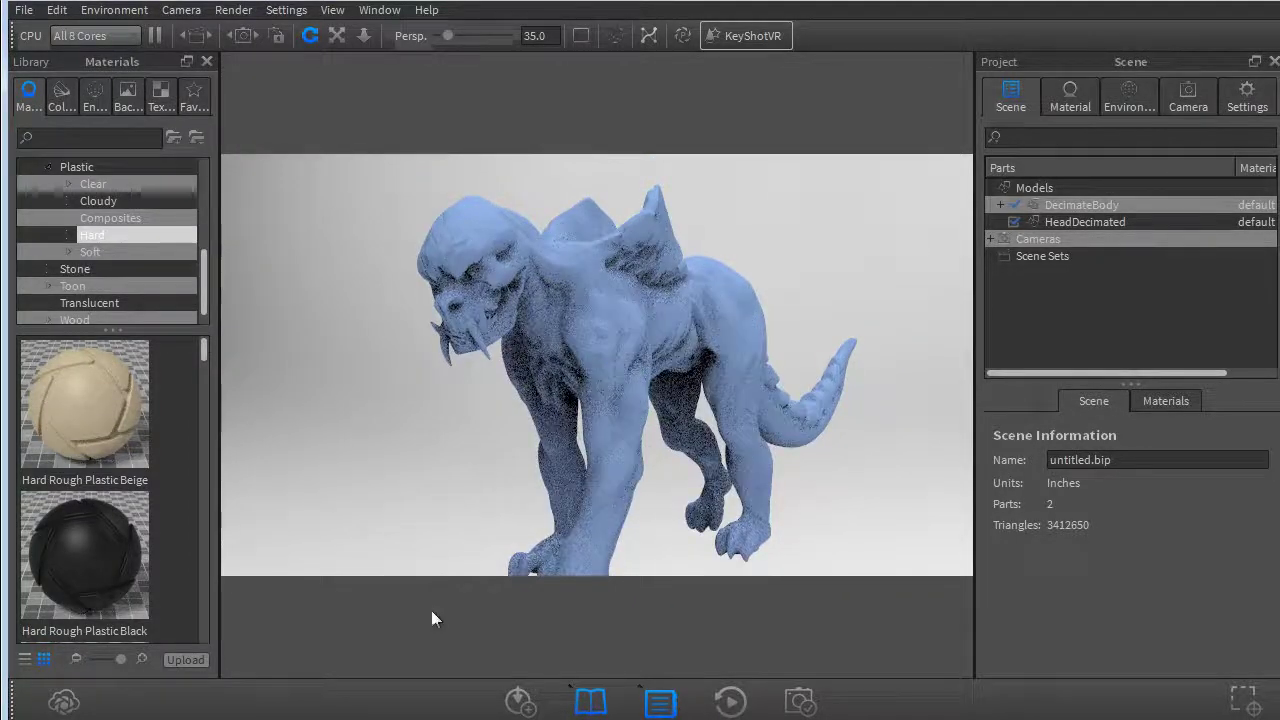
{"action": "left_click_drag", "start_coordinate": [380, 310], "coordinate": [407, 403]}
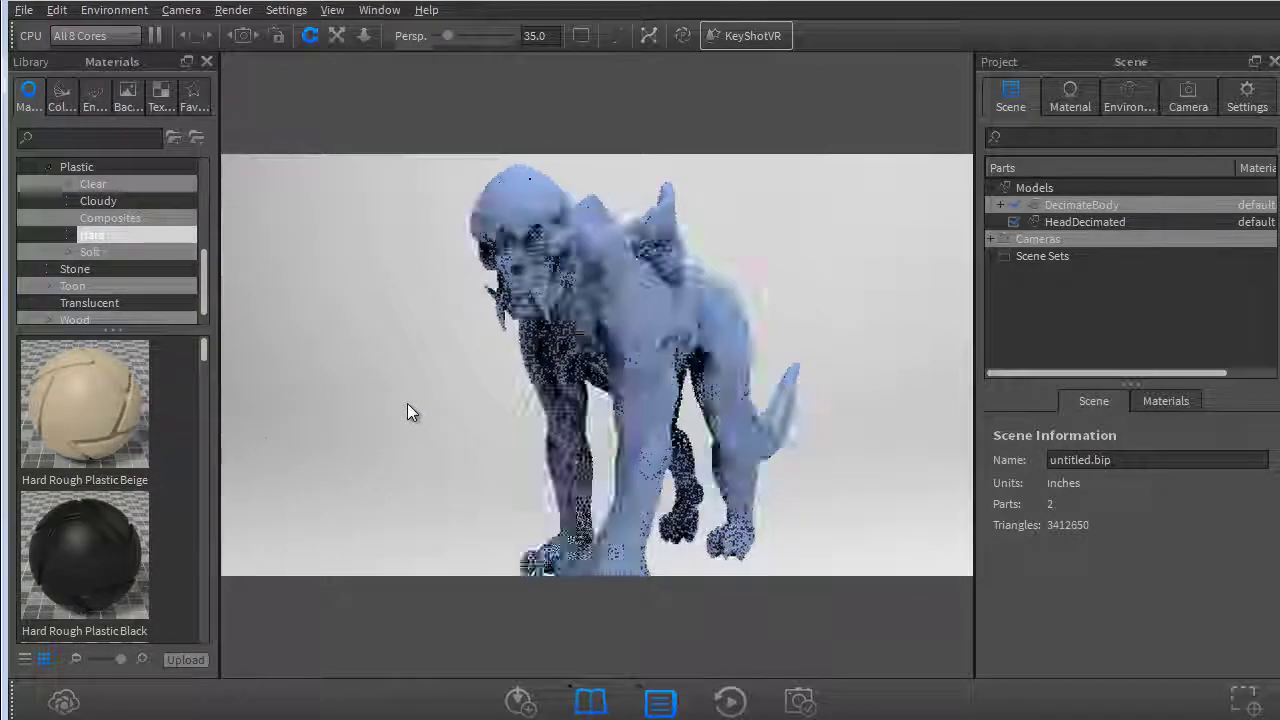
{"action": "mouse_move", "coordinate": [434, 334]}
{"action": "left_mouse_down"}
{"action": "mouse_move", "coordinate": [424, 318]}
{"action": "mouse_move", "coordinate": [418, 328]}
{"action": "left_mouse_up"}
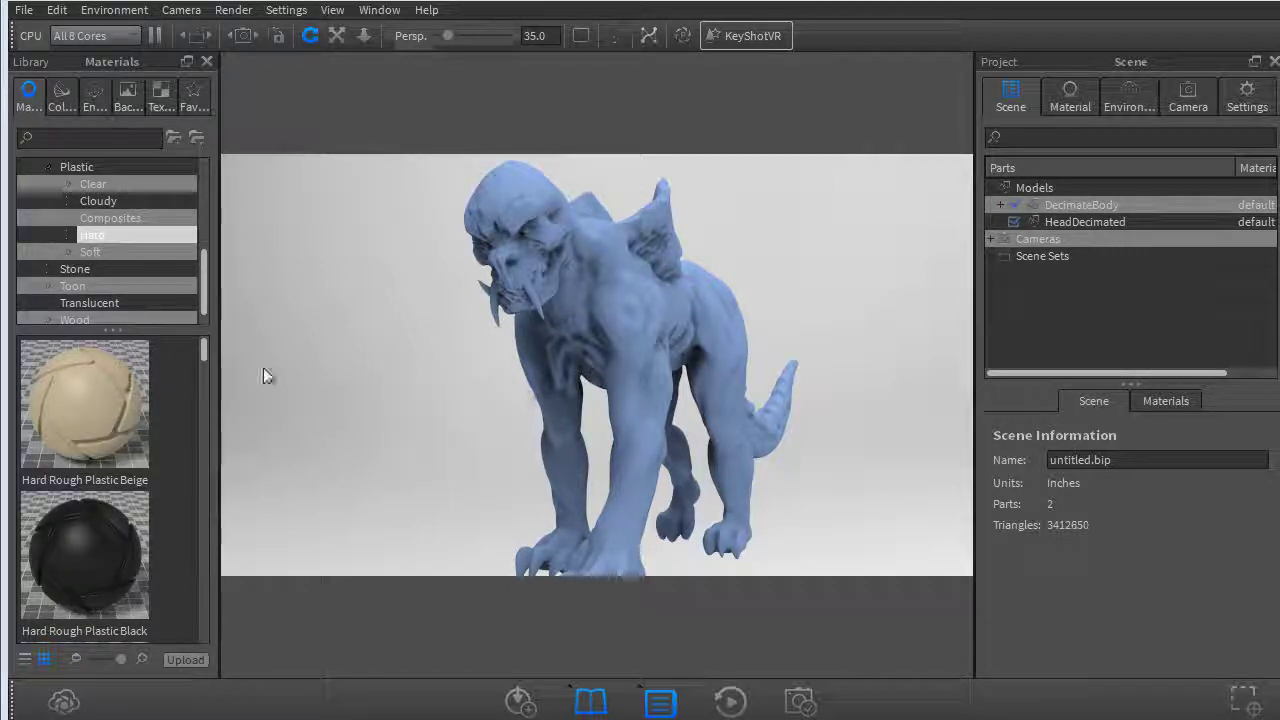
Apply the translucent Human Skin library material to the creature's body and head
{"action": "left_click_drag", "start_coordinate": [328, 352], "coordinate": [395, 441]}
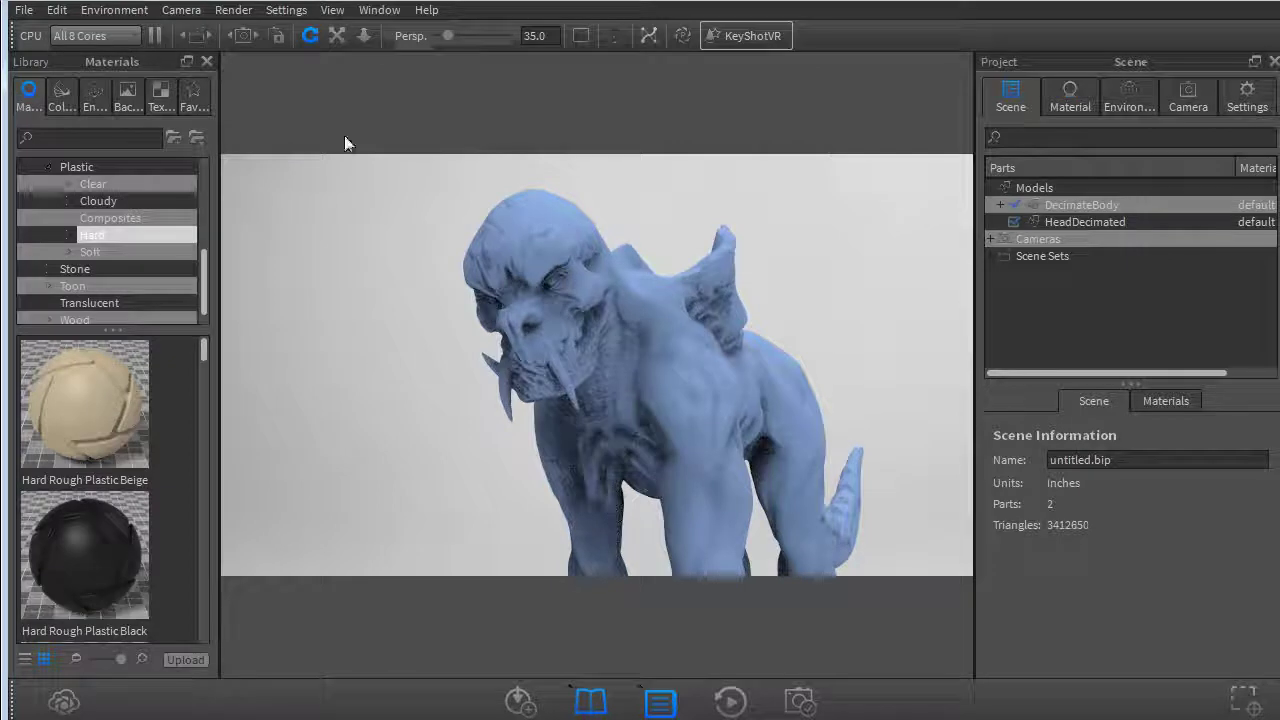
{"action": "scroll", "coordinate": [129, 258], "scroll_direction": "down", "scroll_amount": 1}
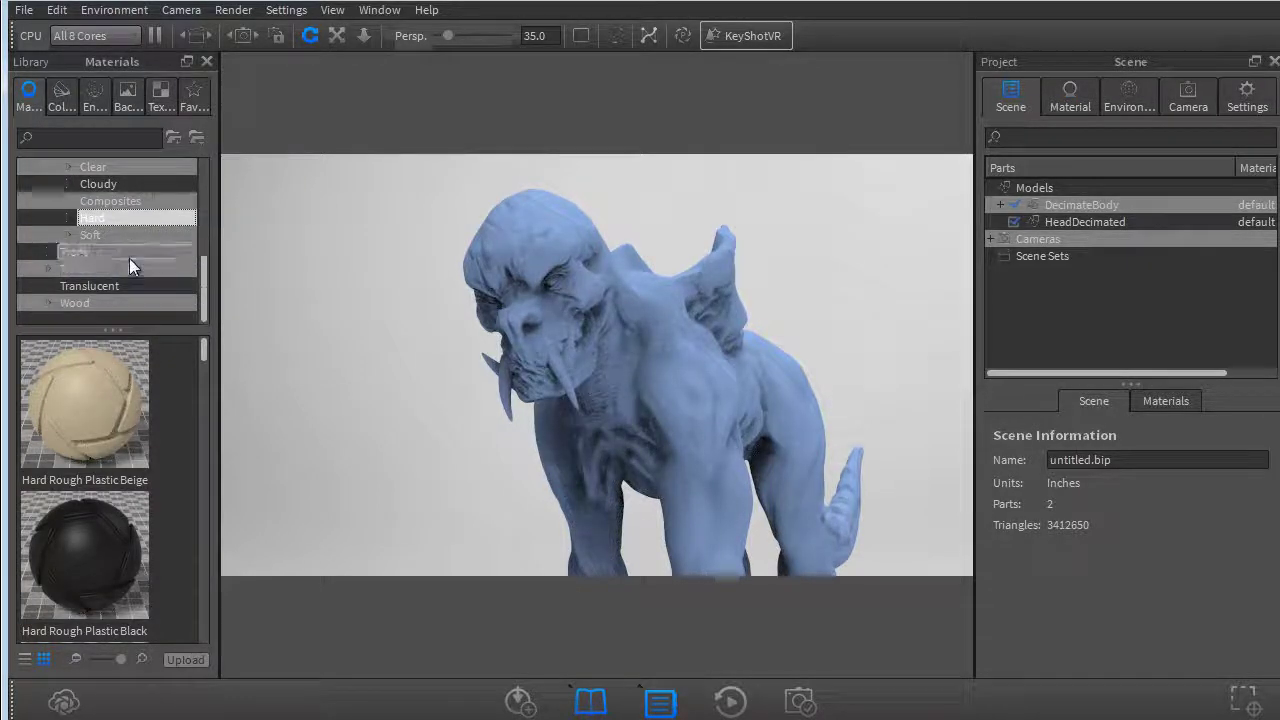
{"action": "left_click", "coordinate": [54, 290]}
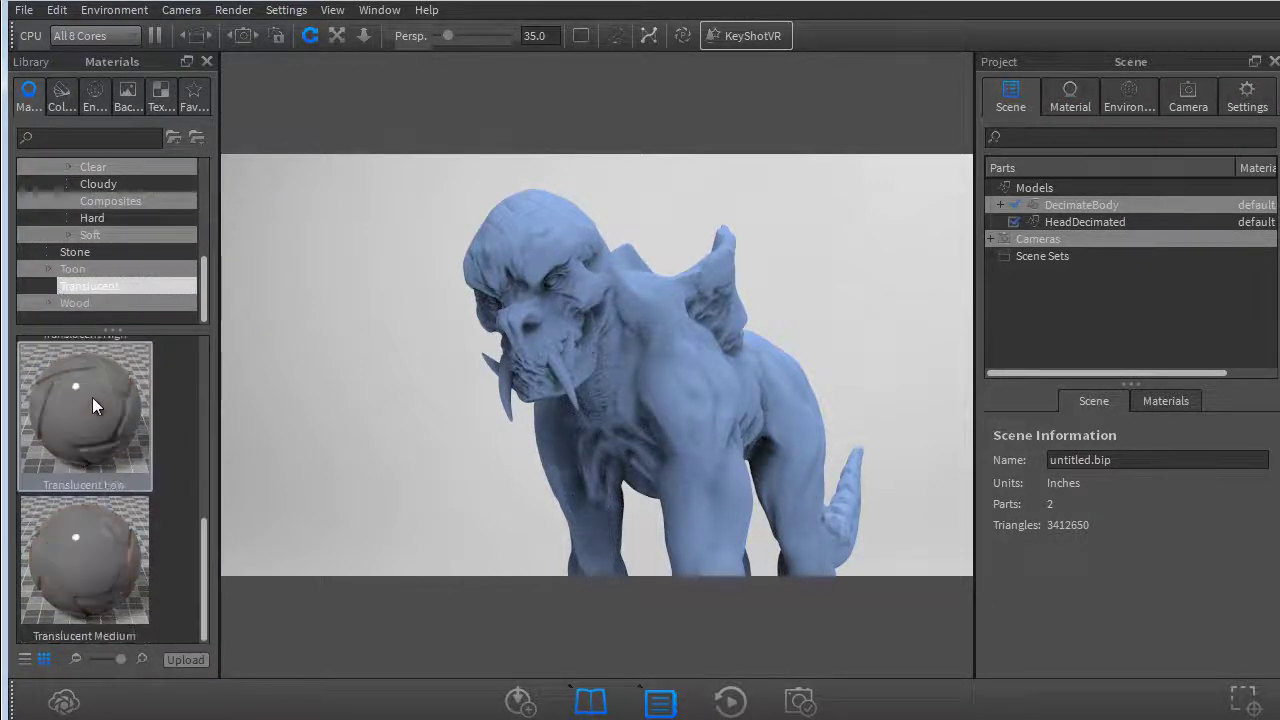
{"action": "left_click_drag", "start_coordinate": [207, 394], "coordinate": [185, 368]}
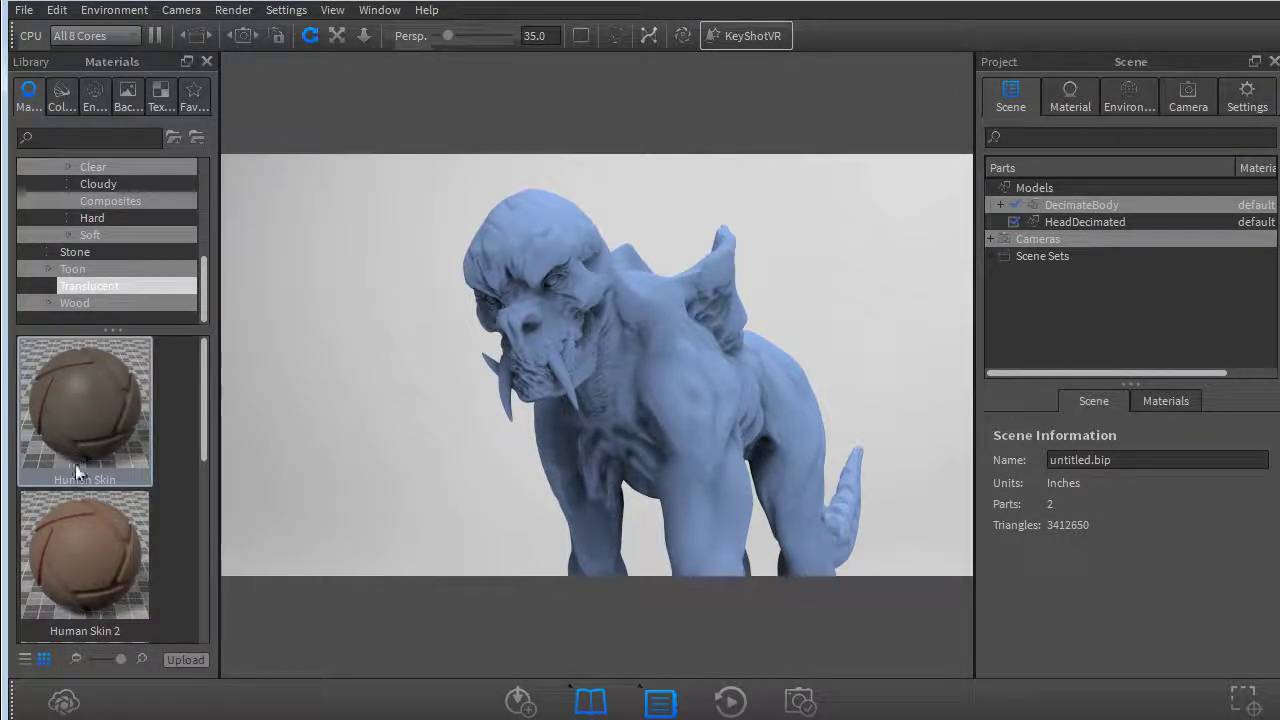
{"action": "left_click_drag", "start_coordinate": [78, 422], "coordinate": [545, 305]}
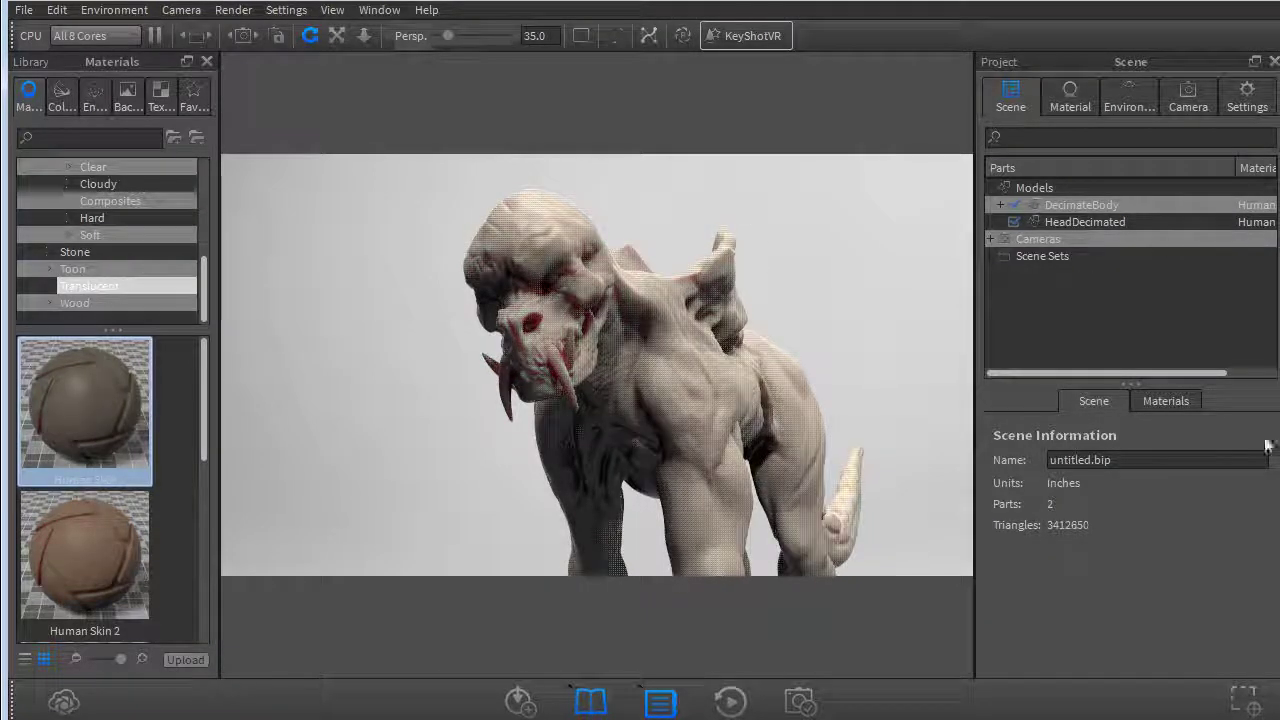
Open the body's Human Skin material from the scene materials and set its translucency to 1.5
{"action": "left_click", "coordinate": [1168, 401]}
{"action": "left_click", "coordinate": [1026, 467]}
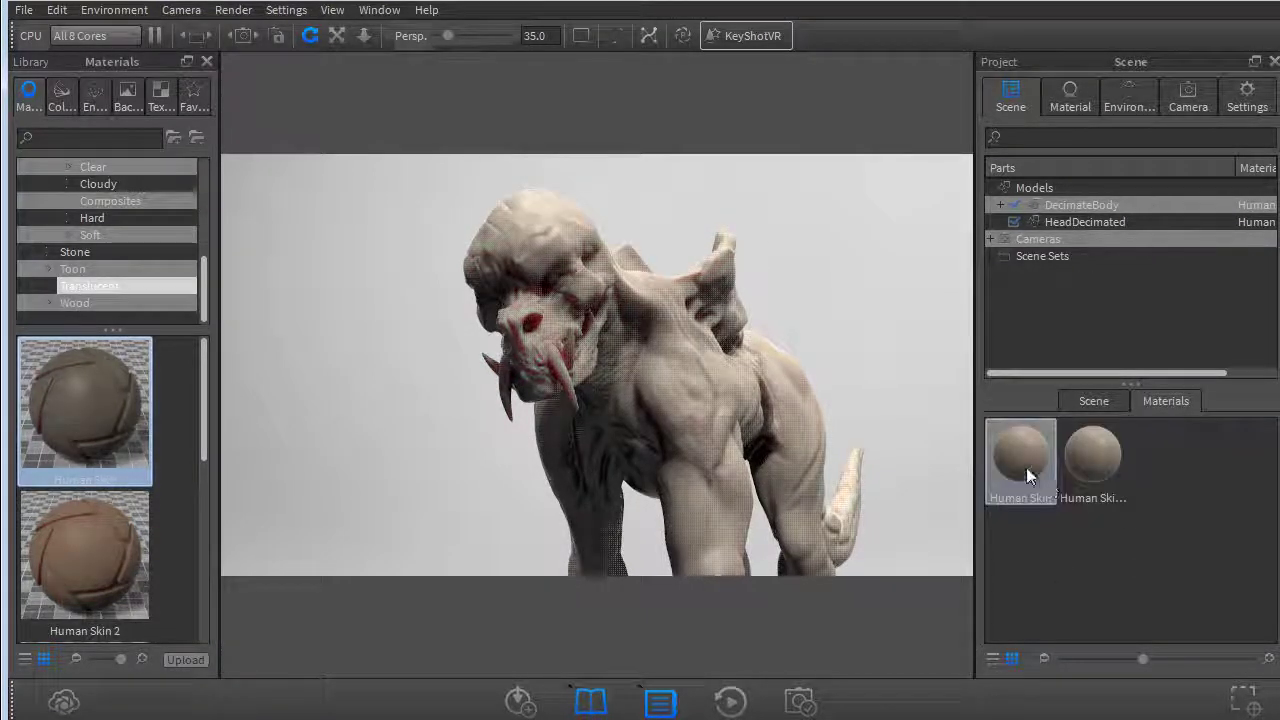
{"action": "double_click", "coordinate": [1019, 456]}
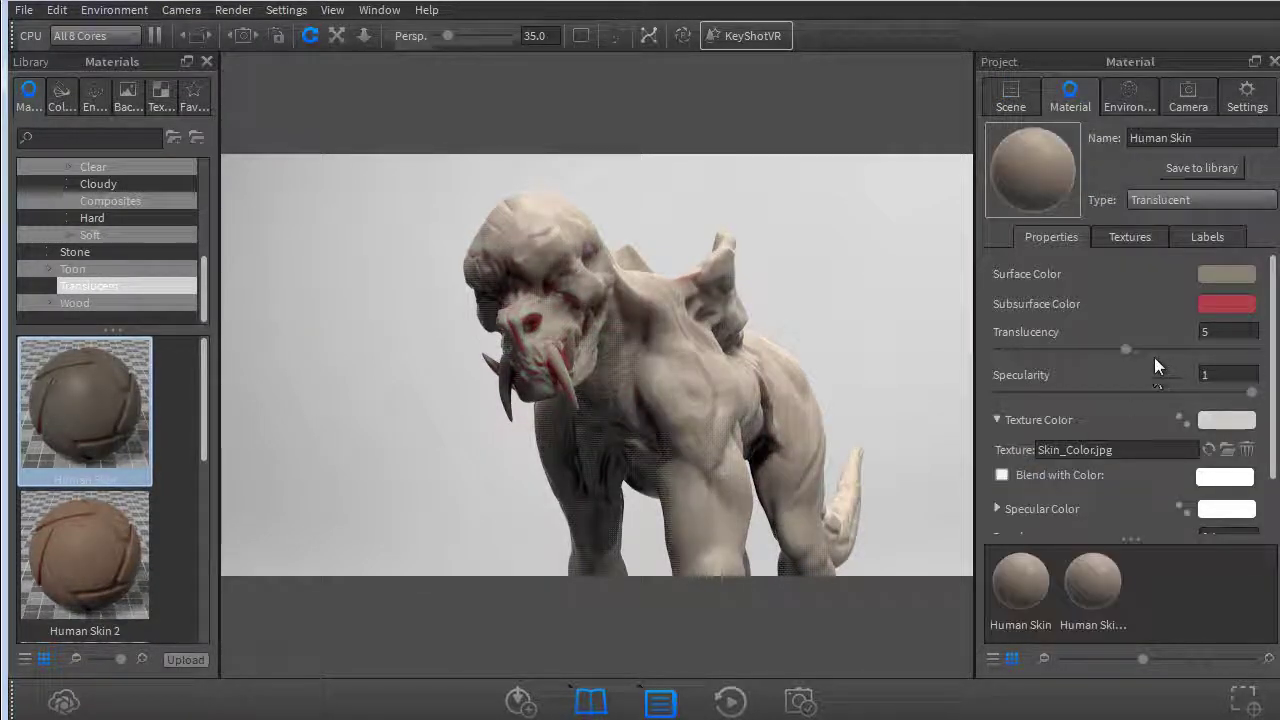
{"action": "left_click_drag", "start_coordinate": [1128, 349], "coordinate": [1089, 343]}
{"action": "left_click", "coordinate": [1044, 340]}
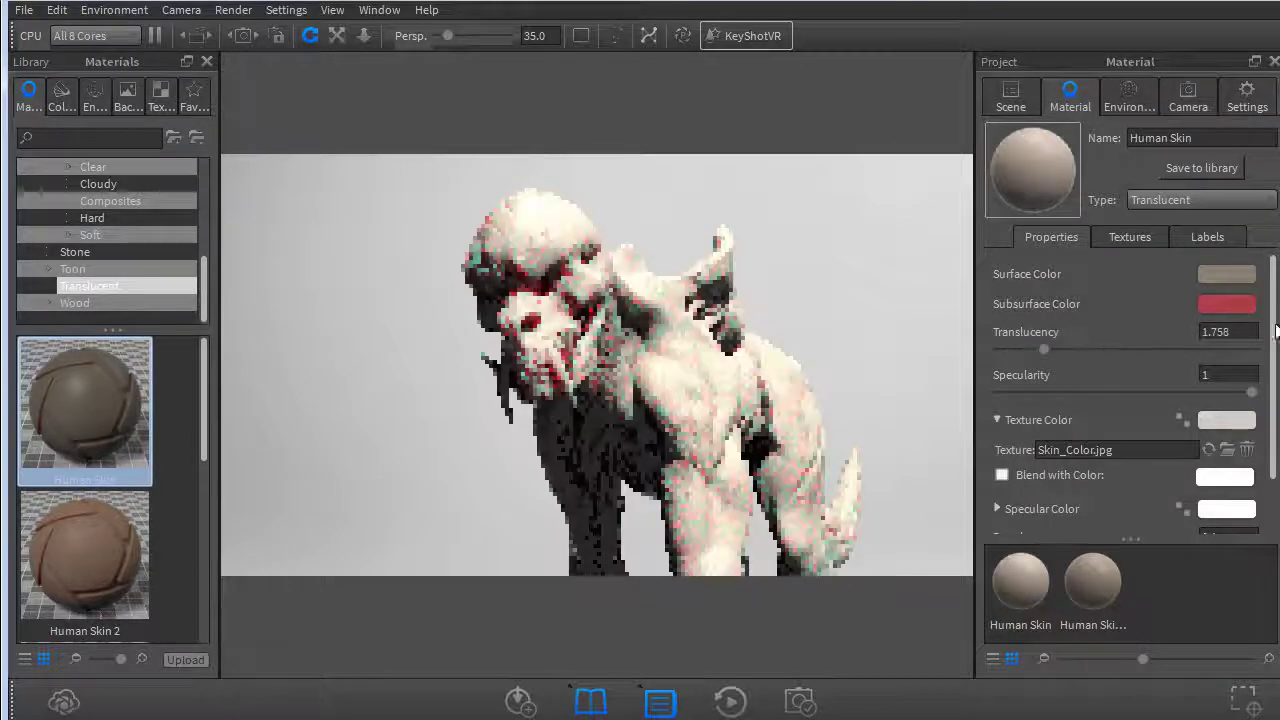
{"action": "left_click", "coordinate": [1214, 331]}
{"action": "type", "text": "1.5"}
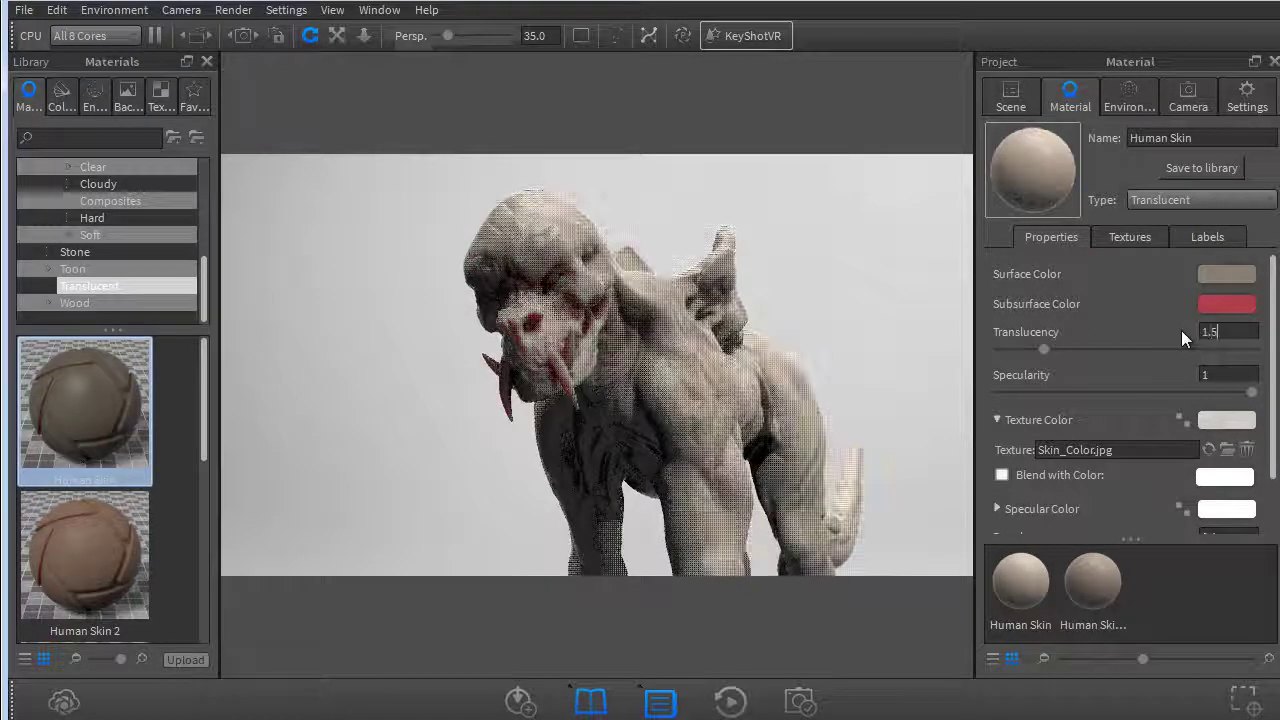
{"action": "key", "text": "Return"}
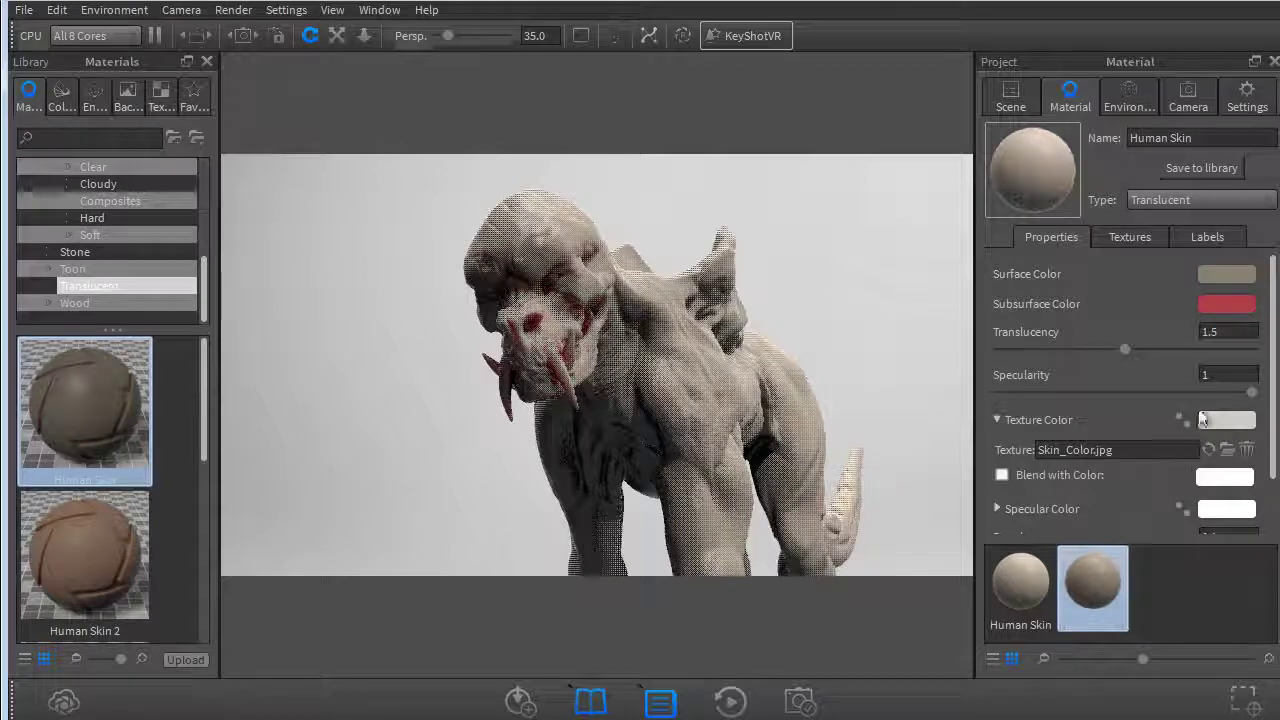
Set the translucency of the head's Human Skin #1 material to 1.5 as well
{"action": "left_click", "coordinate": [1029, 565]}
{"action": "left_click", "coordinate": [1093, 583]}
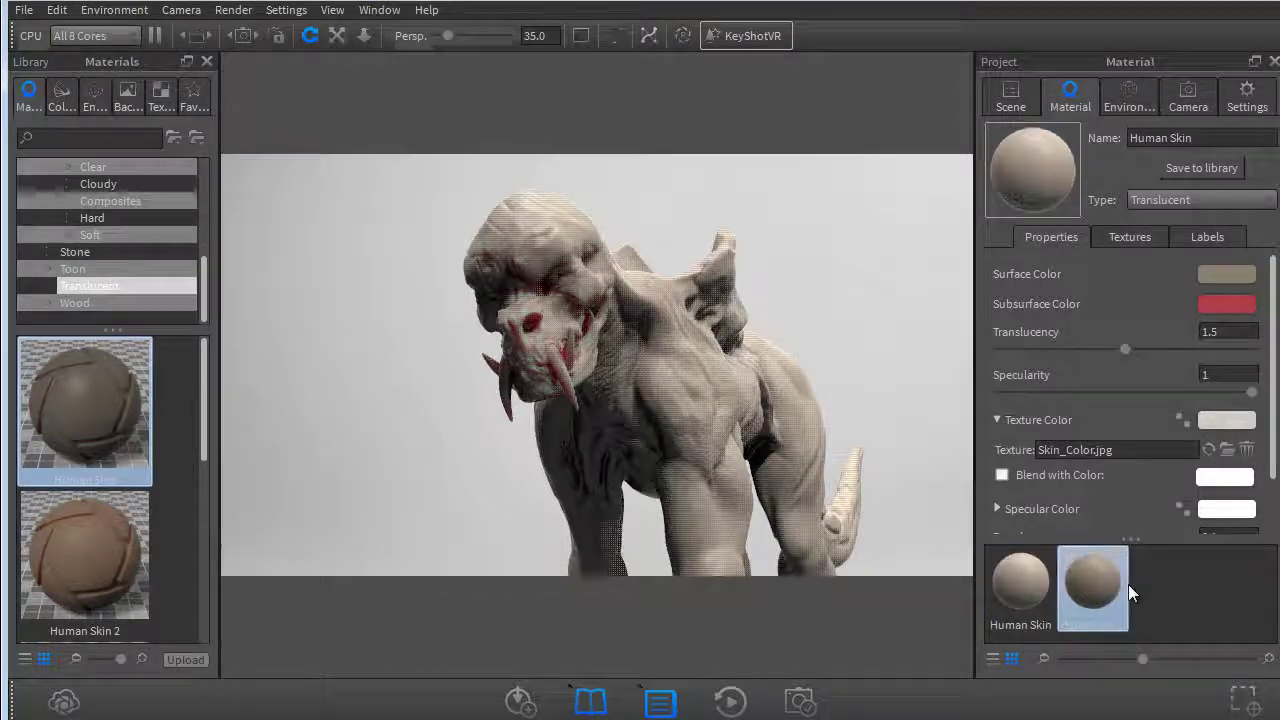
{"action": "type", "text": "1.5"}
{"action": "key", "text": "Return"}
{"action": "left_click", "coordinate": [1006, 620]}
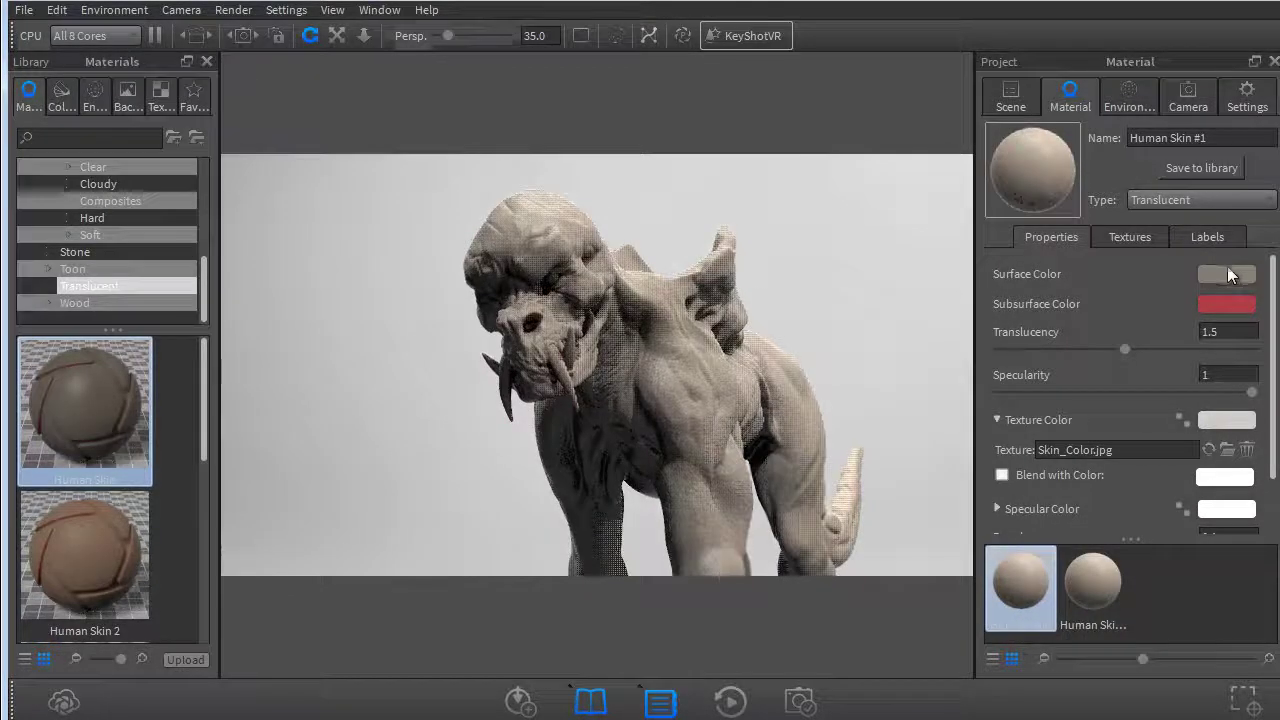
Change the head material's surface color to a dark reddish grey, RGB 41, 33, 33
{"action": "left_click", "coordinate": [1225, 275]}
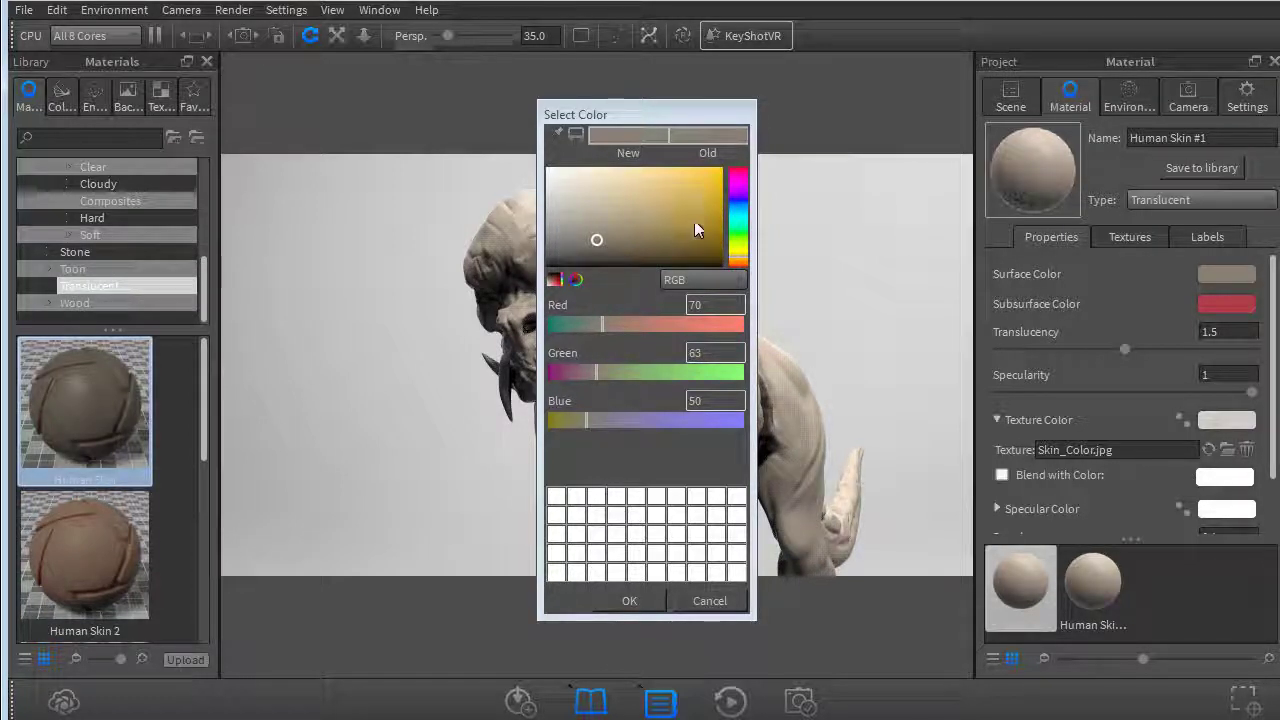
{"action": "mouse_move", "coordinate": [597, 241]}
{"action": "left_mouse_down"}
{"action": "mouse_move", "coordinate": [594, 231]}
{"action": "mouse_move", "coordinate": [586, 260]}
{"action": "left_mouse_up"}
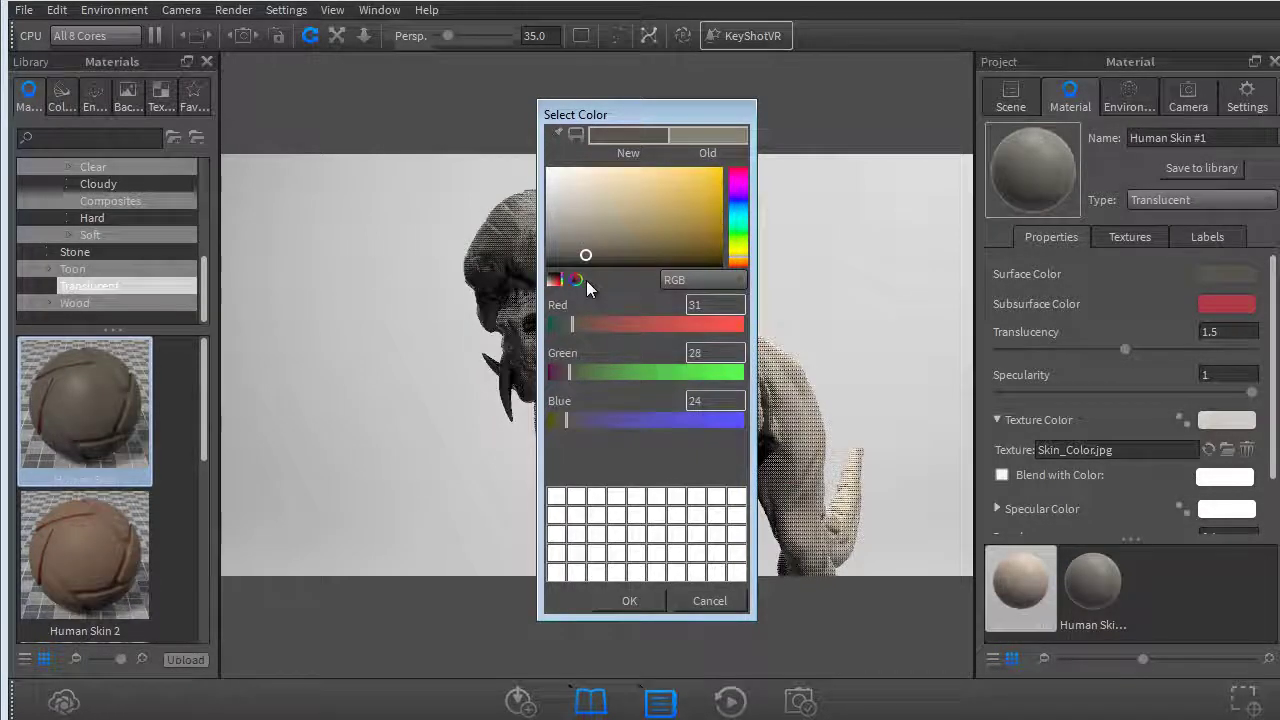
{"action": "mouse_move", "coordinate": [586, 280]}
{"action": "left_mouse_down"}
{"action": "mouse_move", "coordinate": [589, 293]}
{"action": "mouse_move", "coordinate": [596, 257]}
{"action": "mouse_move", "coordinate": [585, 259]}
{"action": "left_mouse_up"}
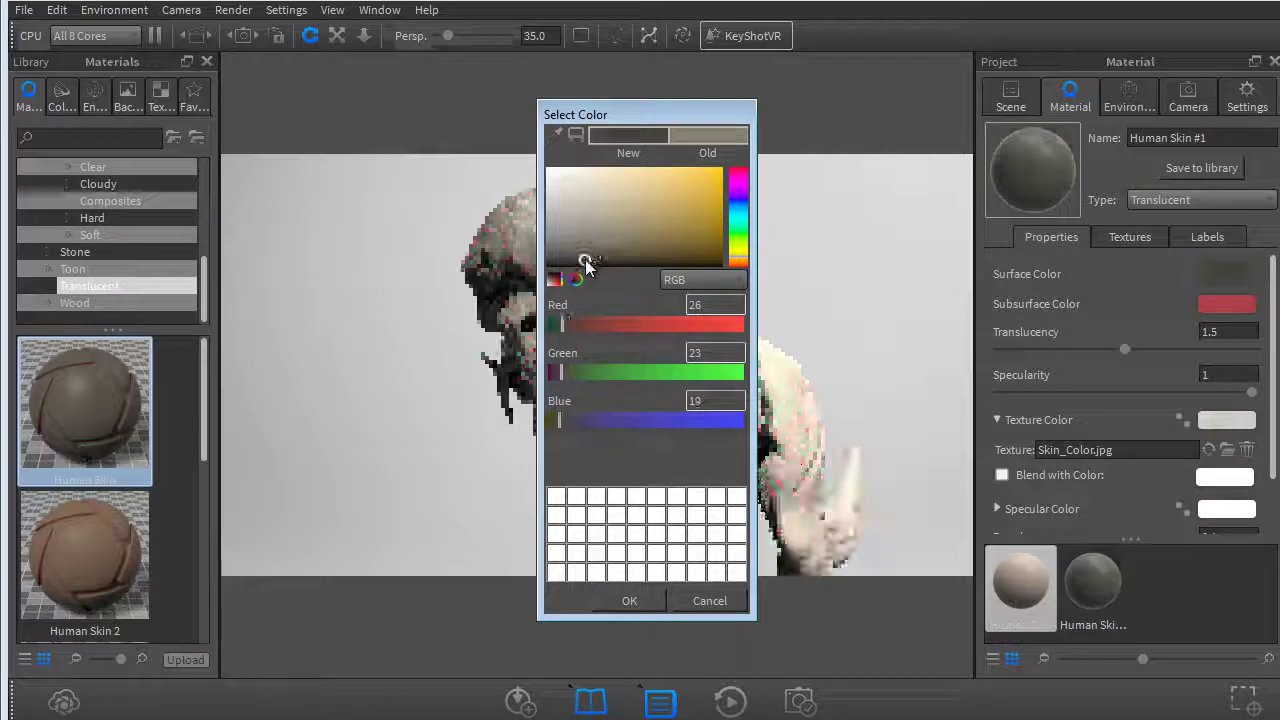
{"action": "left_click", "coordinate": [741, 175]}
{"action": "left_click_drag", "start_coordinate": [741, 175], "coordinate": [741, 169]}
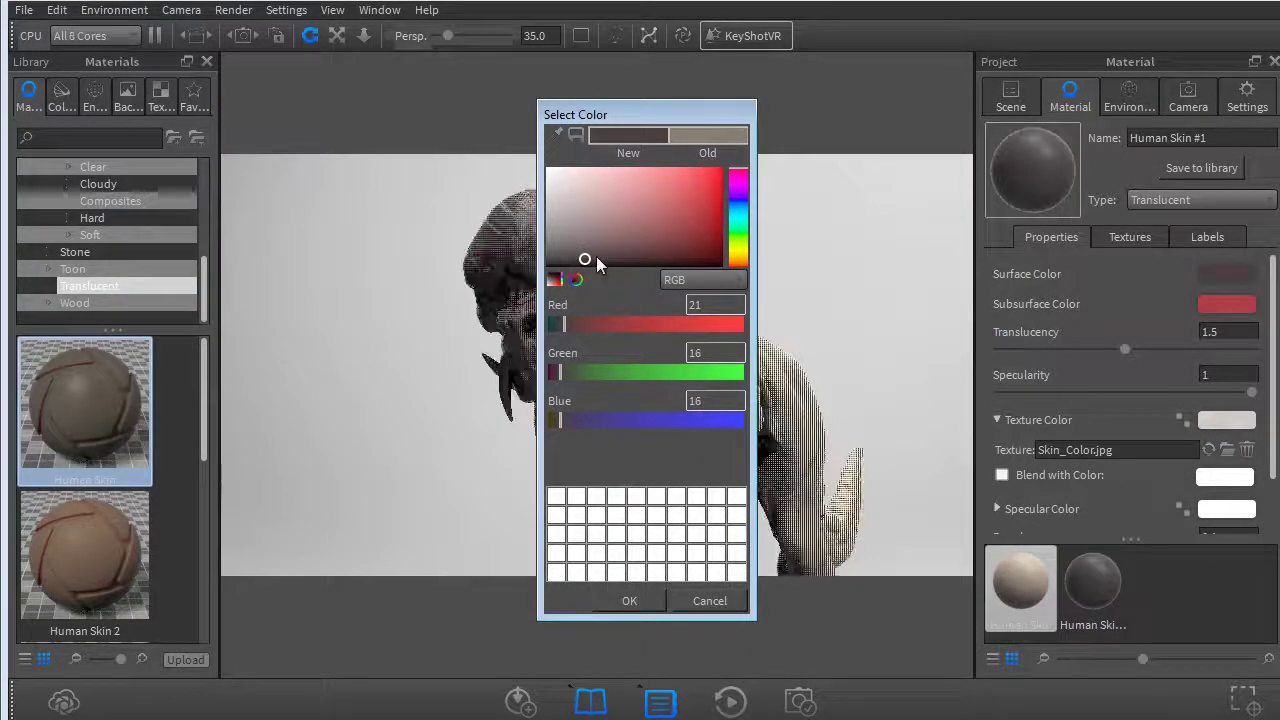
{"action": "left_click", "coordinate": [582, 257]}
{"action": "left_click", "coordinate": [579, 256]}
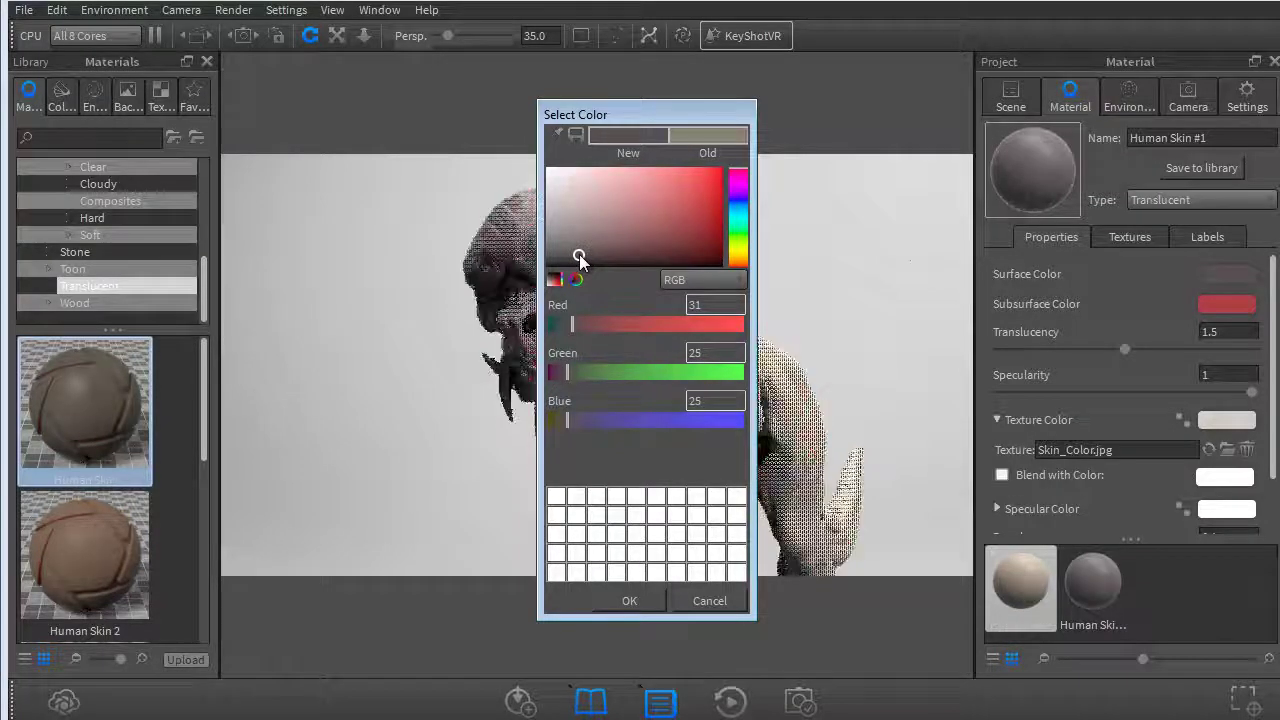
{"action": "left_click", "coordinate": [581, 251]}
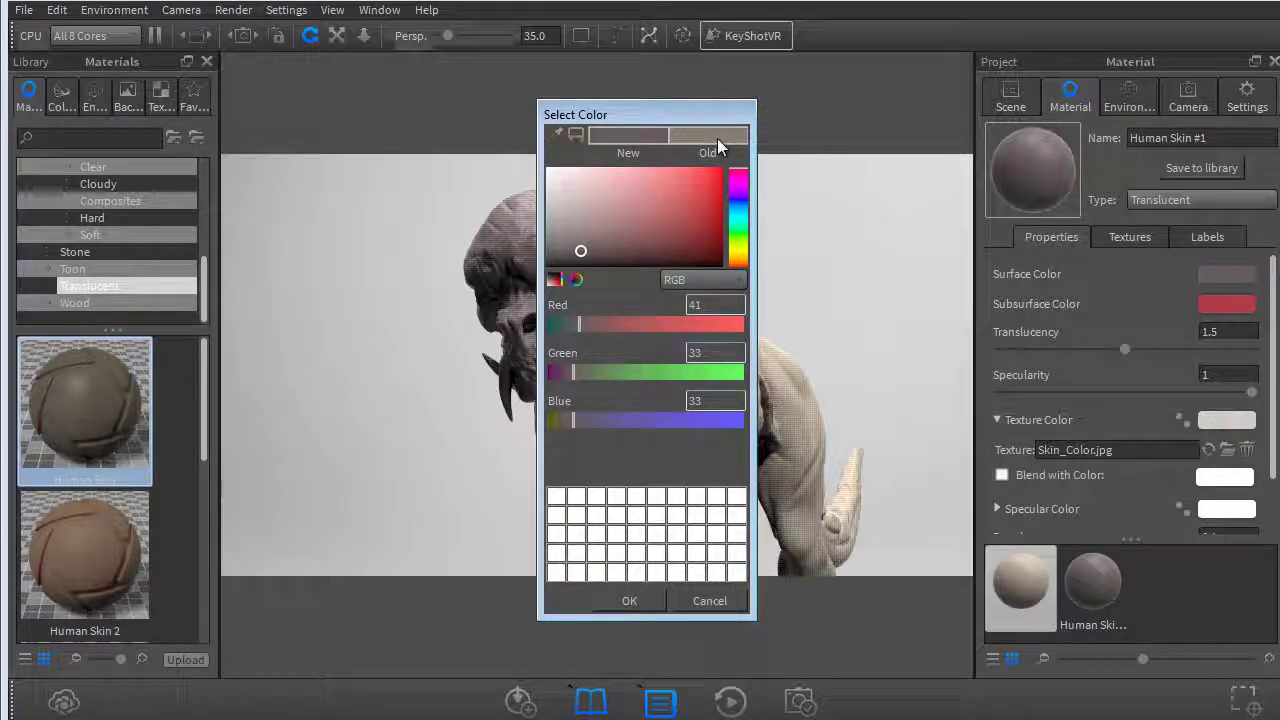
{"action": "left_click", "coordinate": [637, 600]}
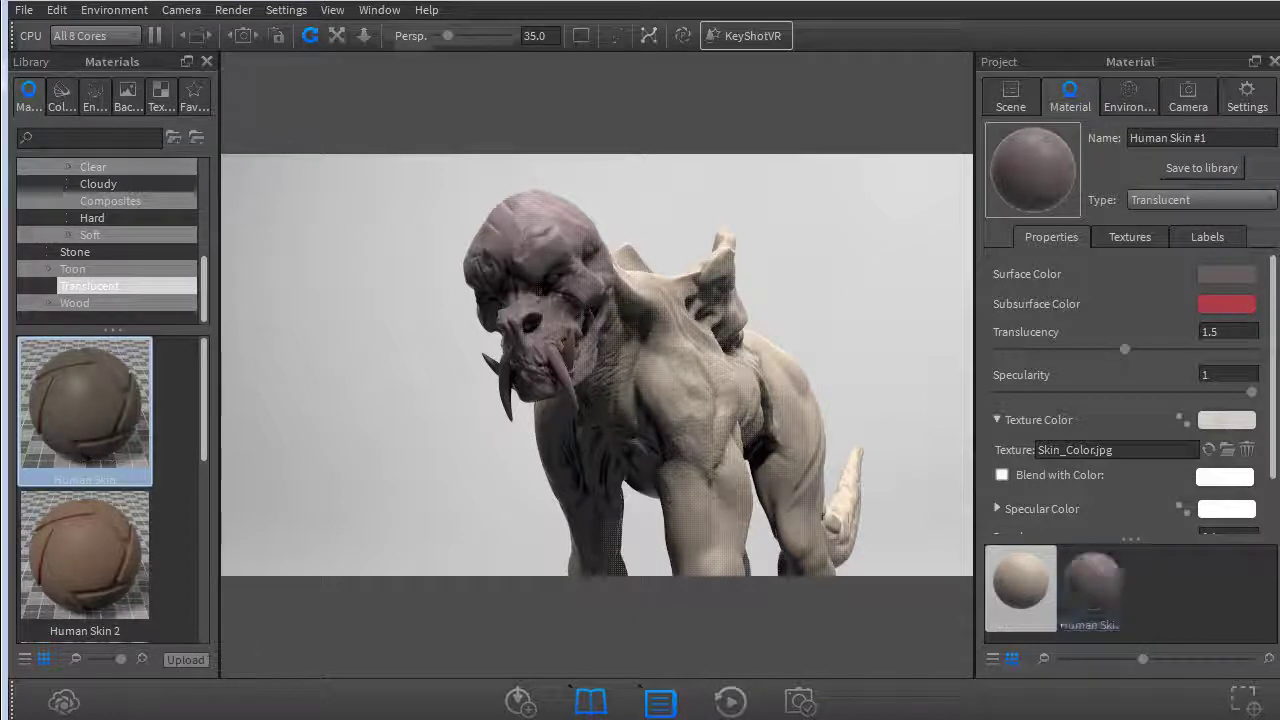
Match the body's Human Skin surface color to the head by entering RGB 41, 33, 33
{"action": "left_click", "coordinate": [1023, 592]}
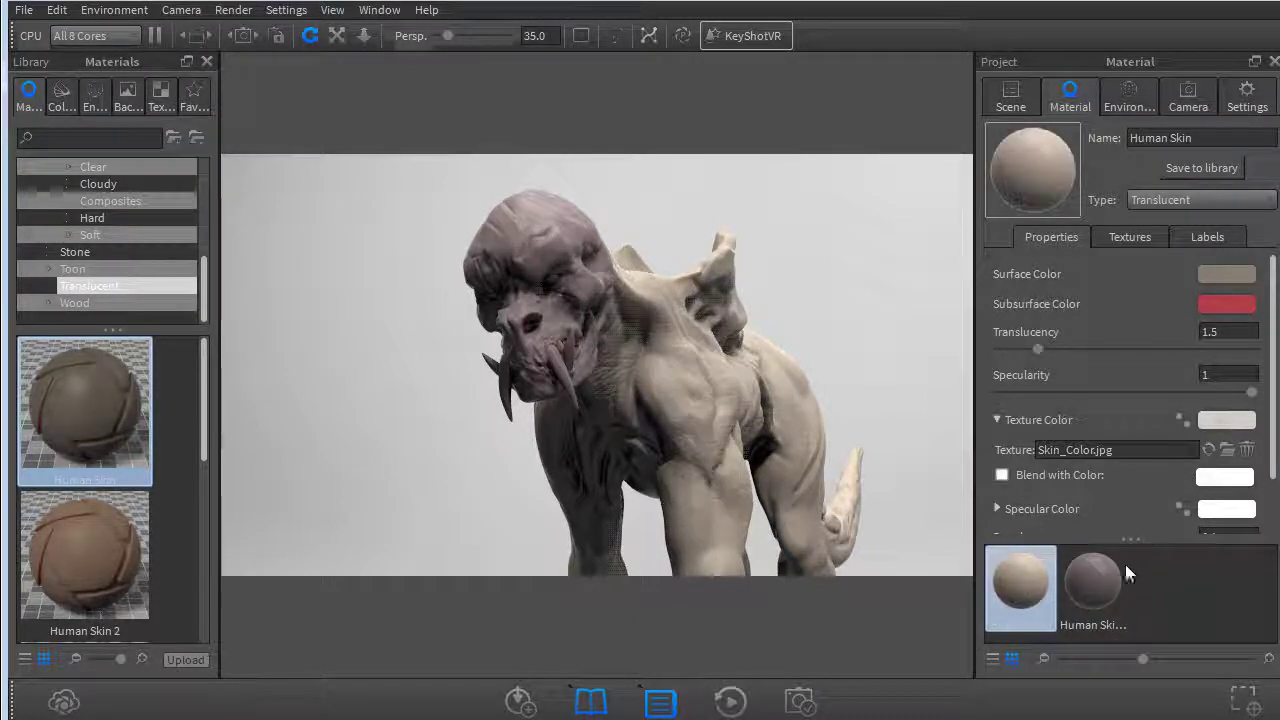
{"action": "left_click", "coordinate": [1227, 274]}
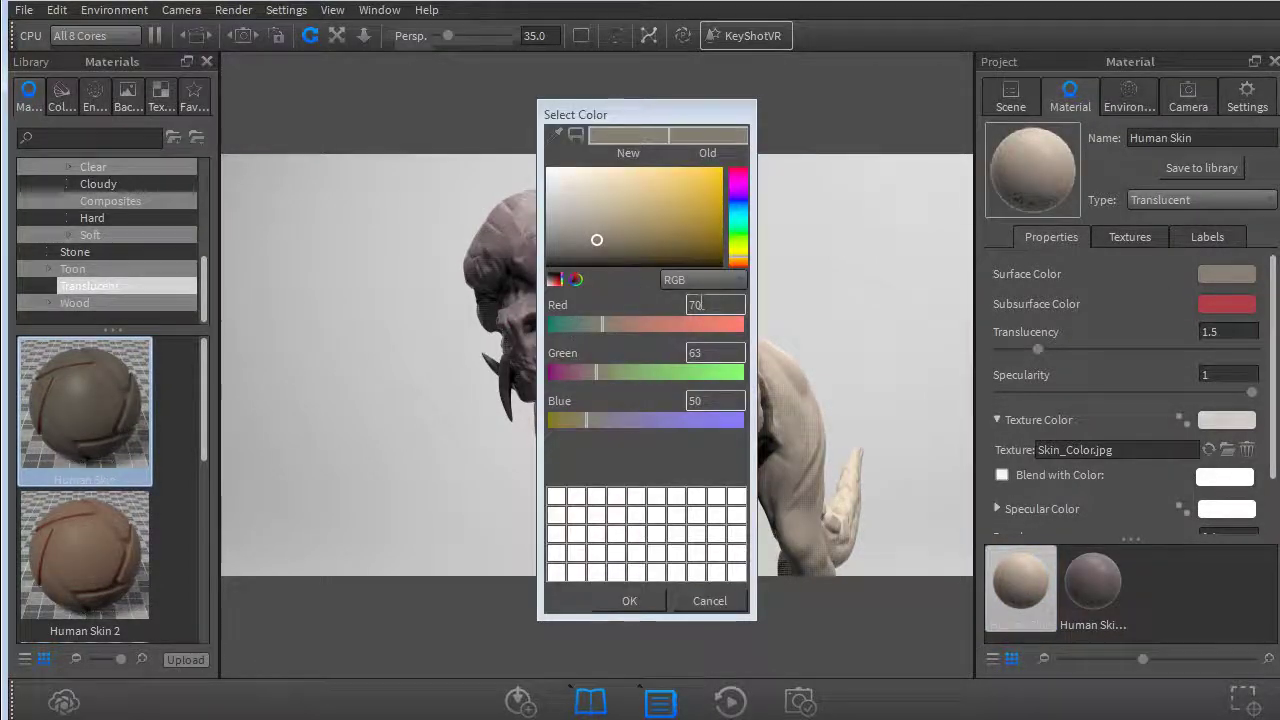
{"action": "type", "text": "41"}
{"action": "key", "text": "Tab"}
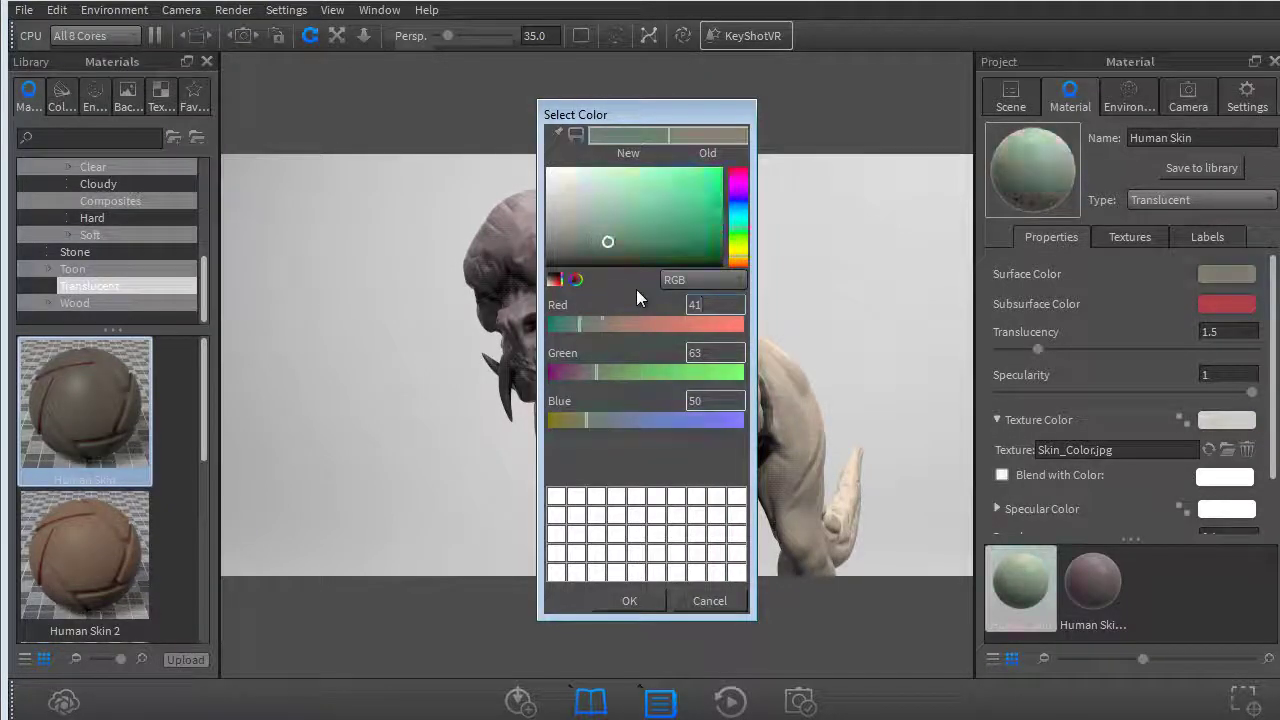
{"action": "type", "text": "33"}
{"action": "key", "text": "Return"}
{"action": "key", "text": "Tab"}
{"action": "type", "text": "33"}
{"action": "key", "text": "Return"}
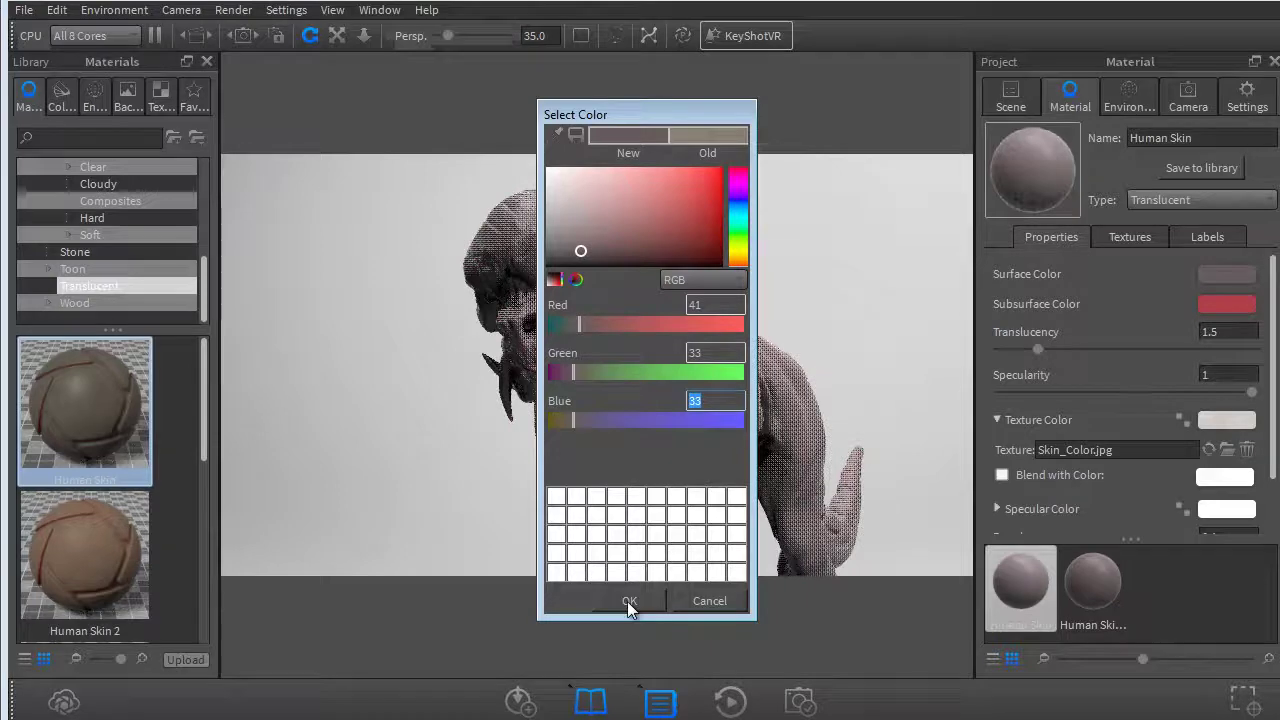
{"action": "left_click", "coordinate": [629, 600]}
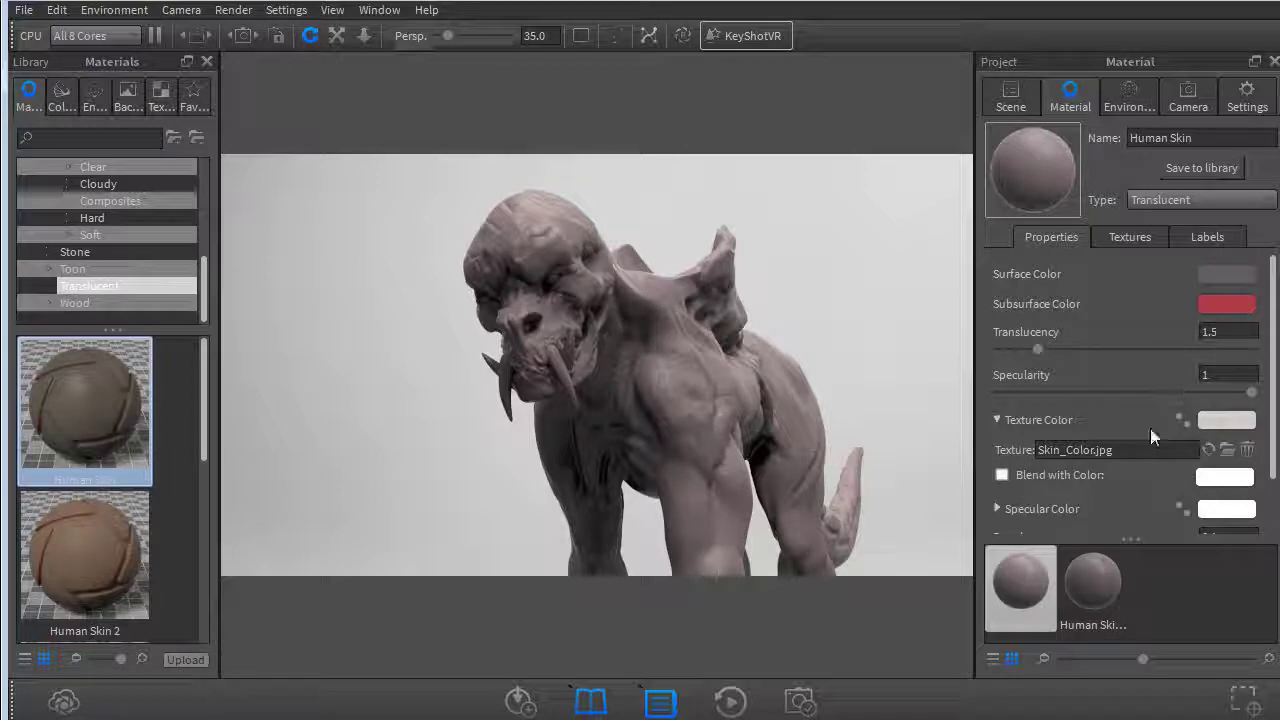
Light the scene with the hdri-locations_industrial_4k interior environment from the library
{"action": "left_click", "coordinate": [98, 96]}
{"action": "scroll", "coordinate": [178, 455], "scroll_direction": "down", "scroll_amount": 1}
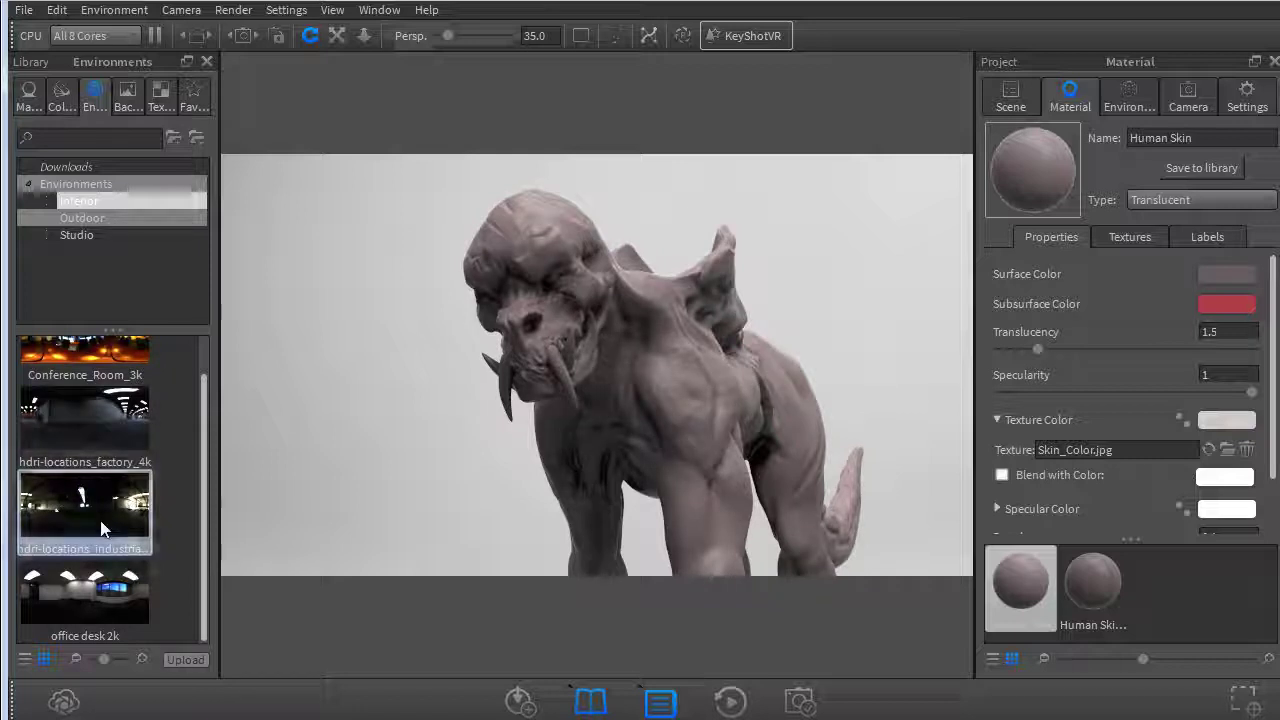
{"action": "left_click", "coordinate": [91, 428]}
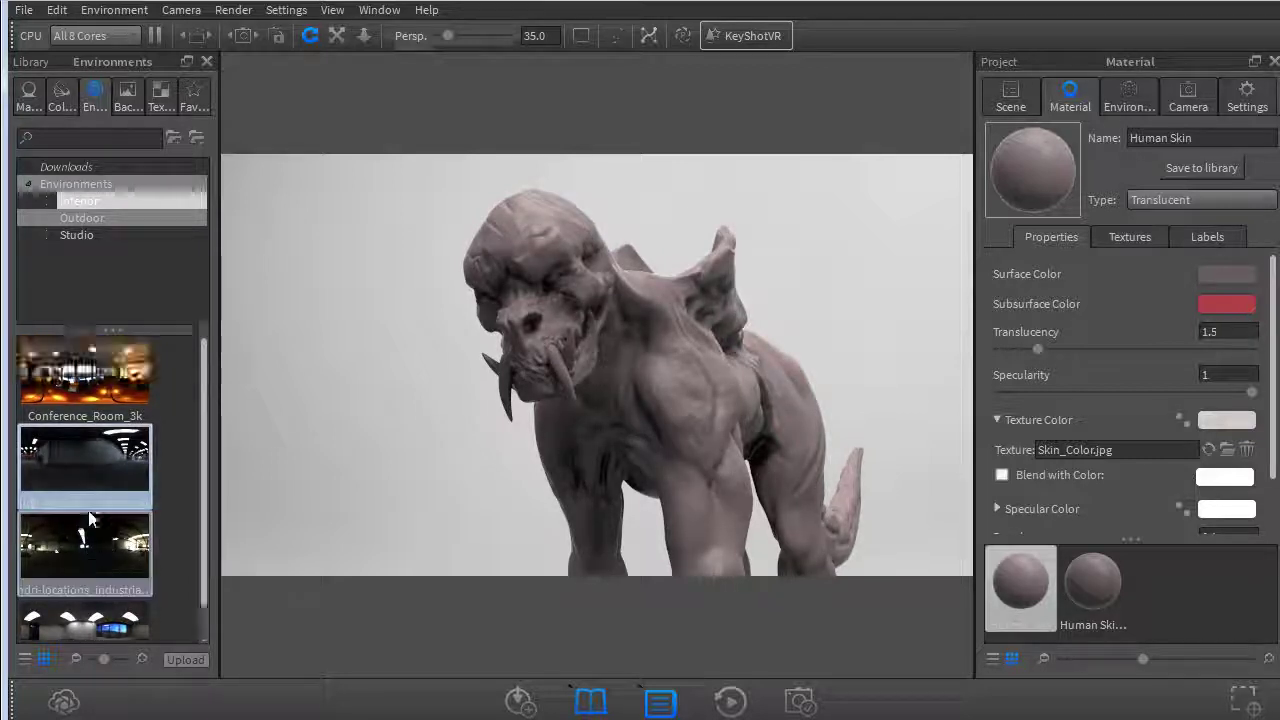
{"action": "left_click", "coordinate": [111, 494]}
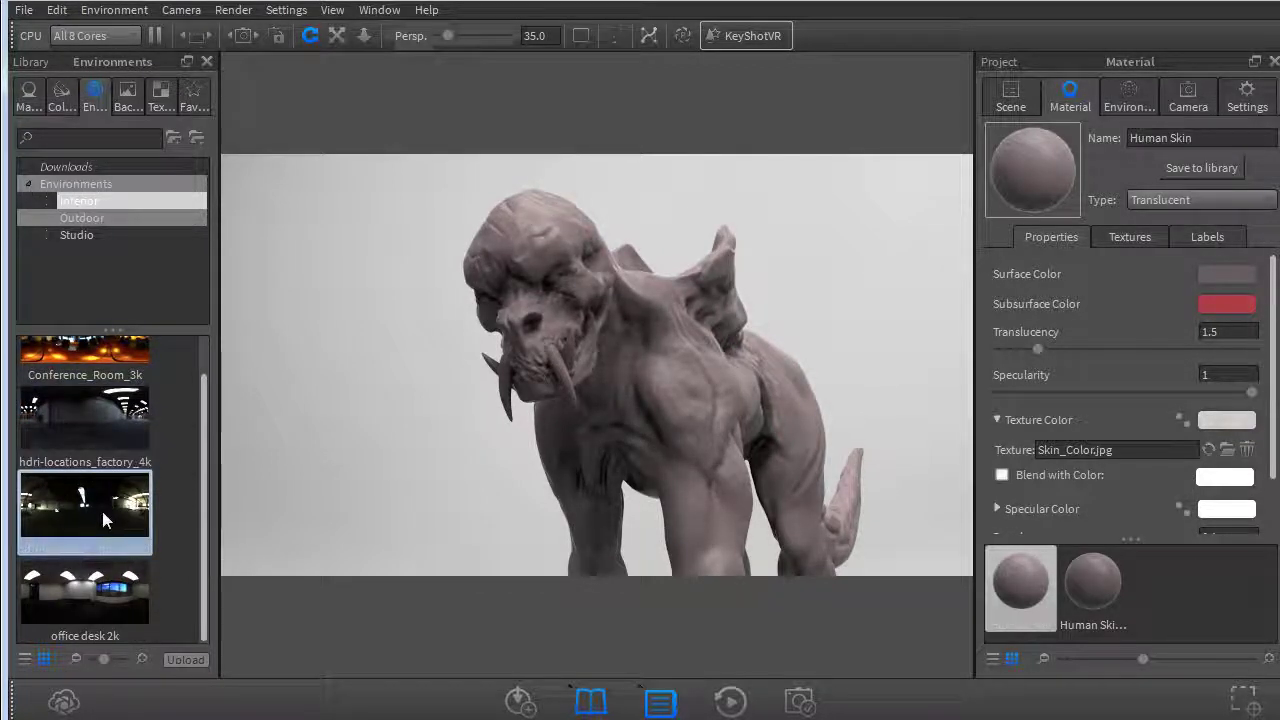
{"action": "left_click_drag", "start_coordinate": [74, 516], "coordinate": [366, 374]}
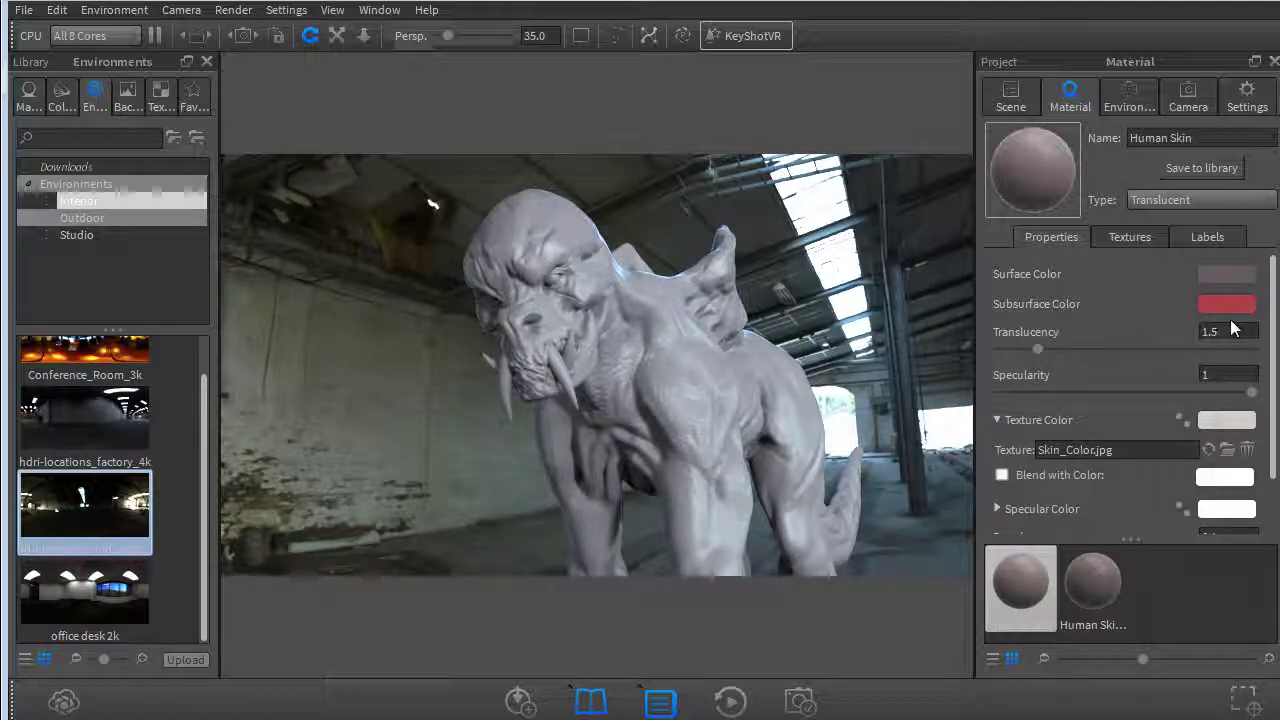
Raise the translucency to 2.5 on both the Human Skin and Human Skin #1 materials
{"action": "type", "text": "2.5"}
{"action": "key", "text": "Return"}
{"action": "left_click", "coordinate": [1096, 579]}
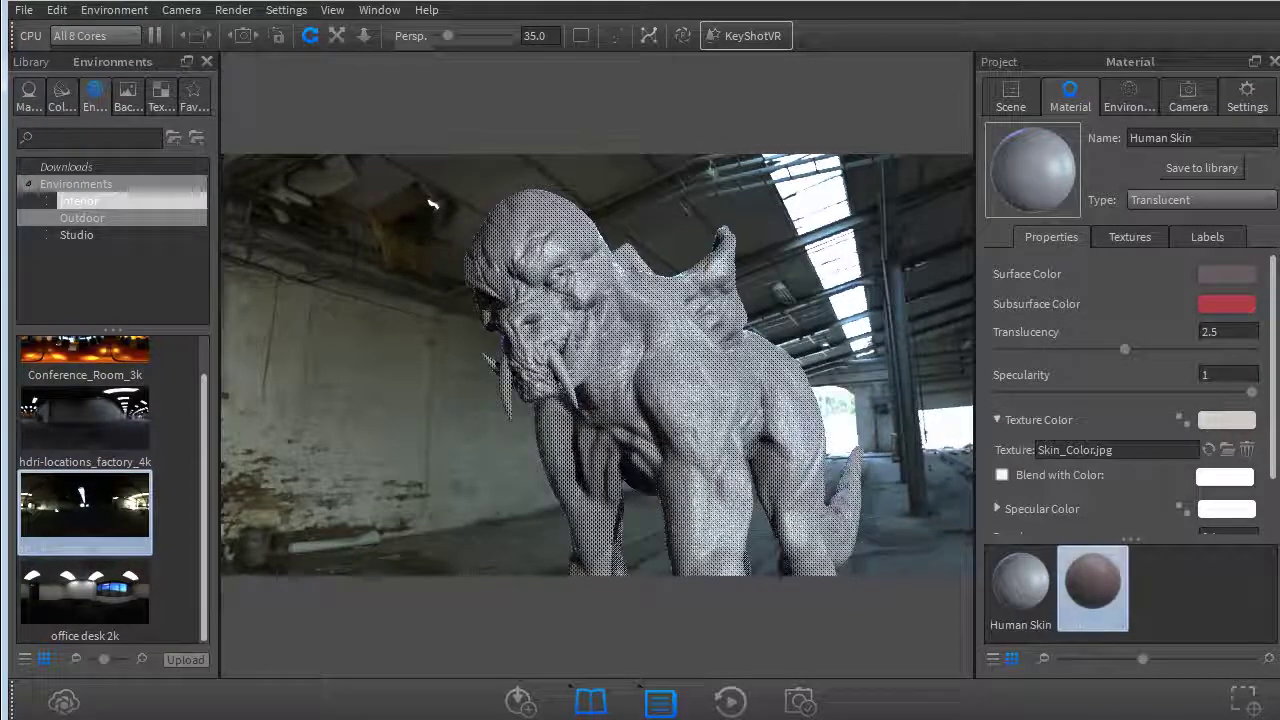
{"action": "double_click", "coordinate": [1231, 333]}
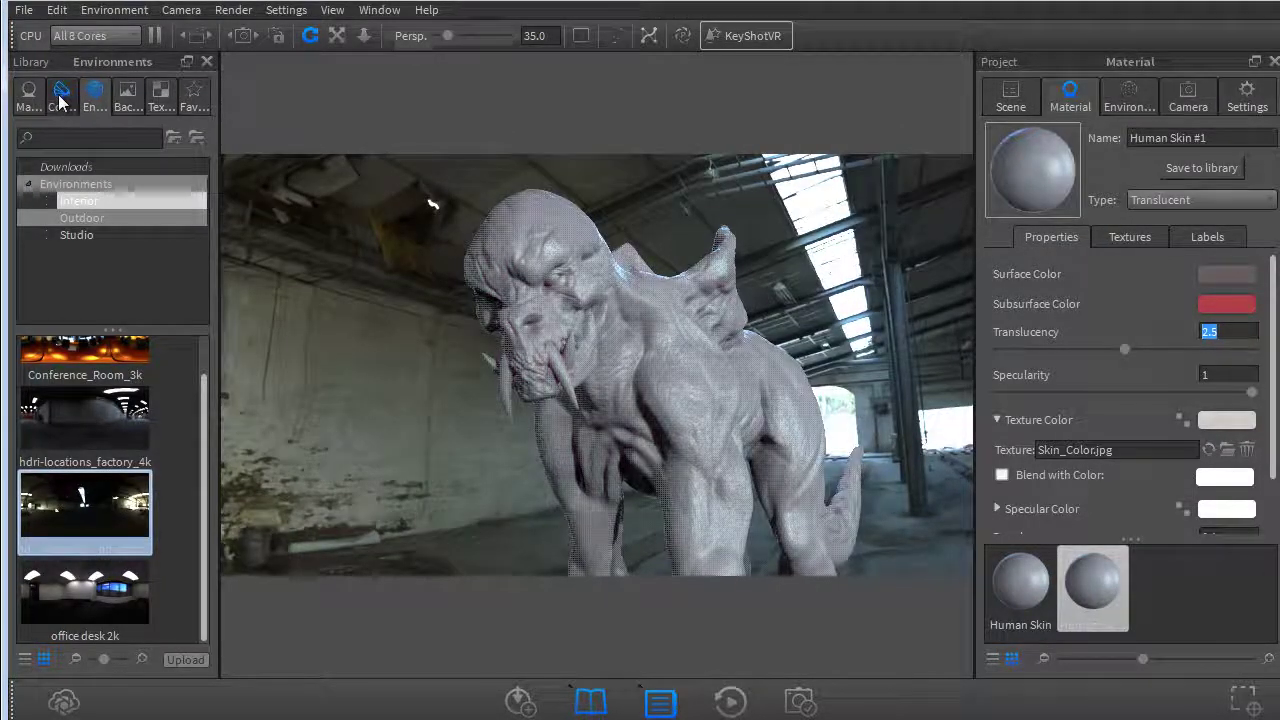
Rotate the industrial HDRI environment to 147 degrees so the light comes from behind the creature
{"action": "left_click", "coordinate": [1113, 103]}
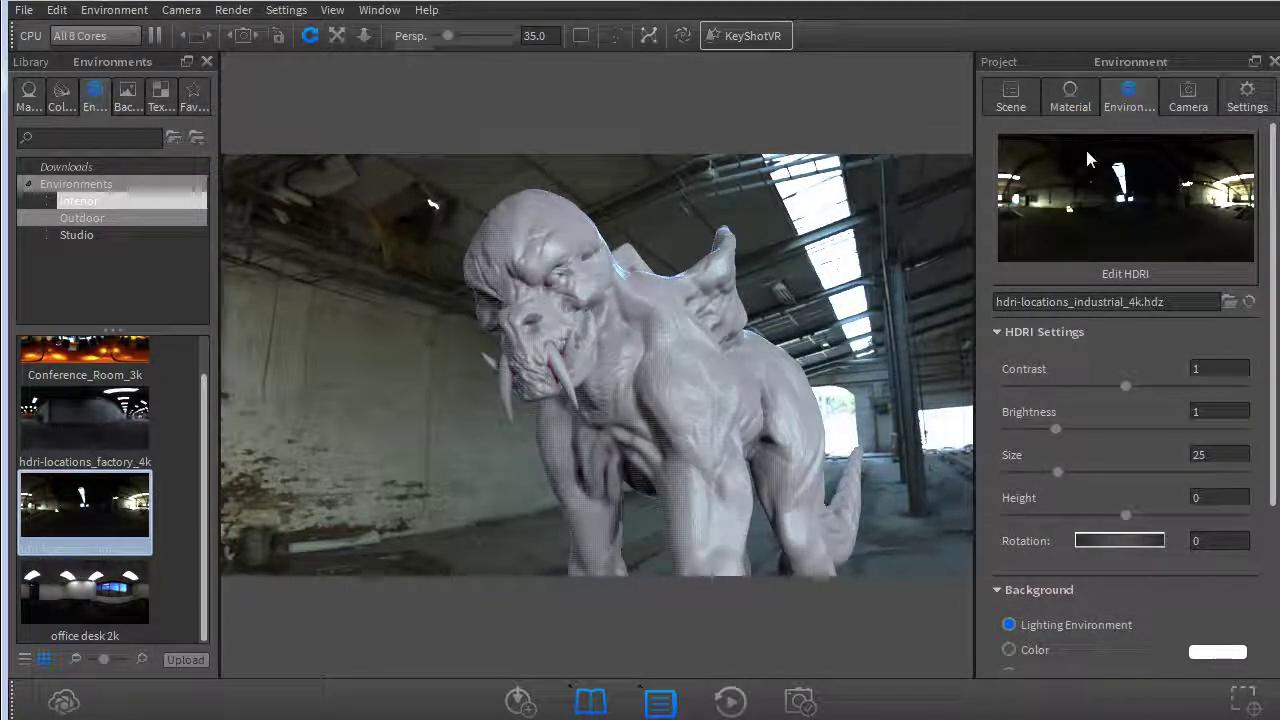
{"action": "left_click_drag", "start_coordinate": [1109, 543], "coordinate": [1137, 560]}
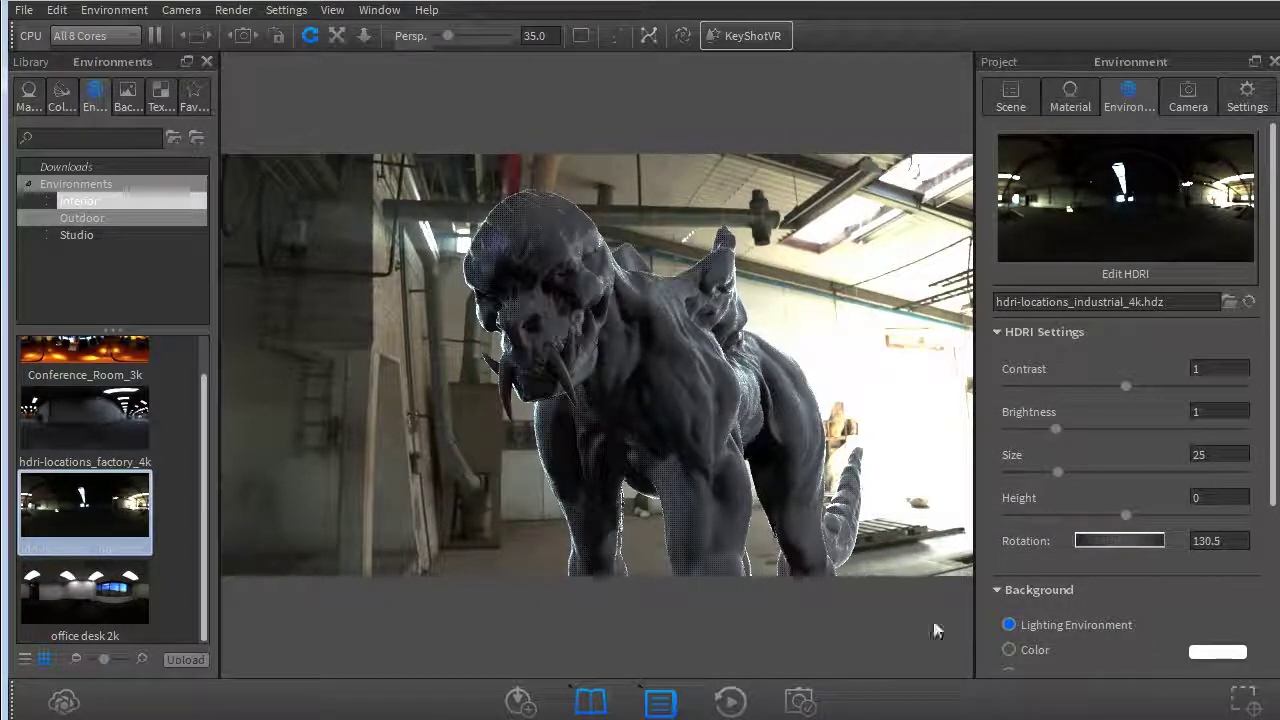
{"action": "left_click_drag", "start_coordinate": [1117, 545], "coordinate": [1141, 540]}
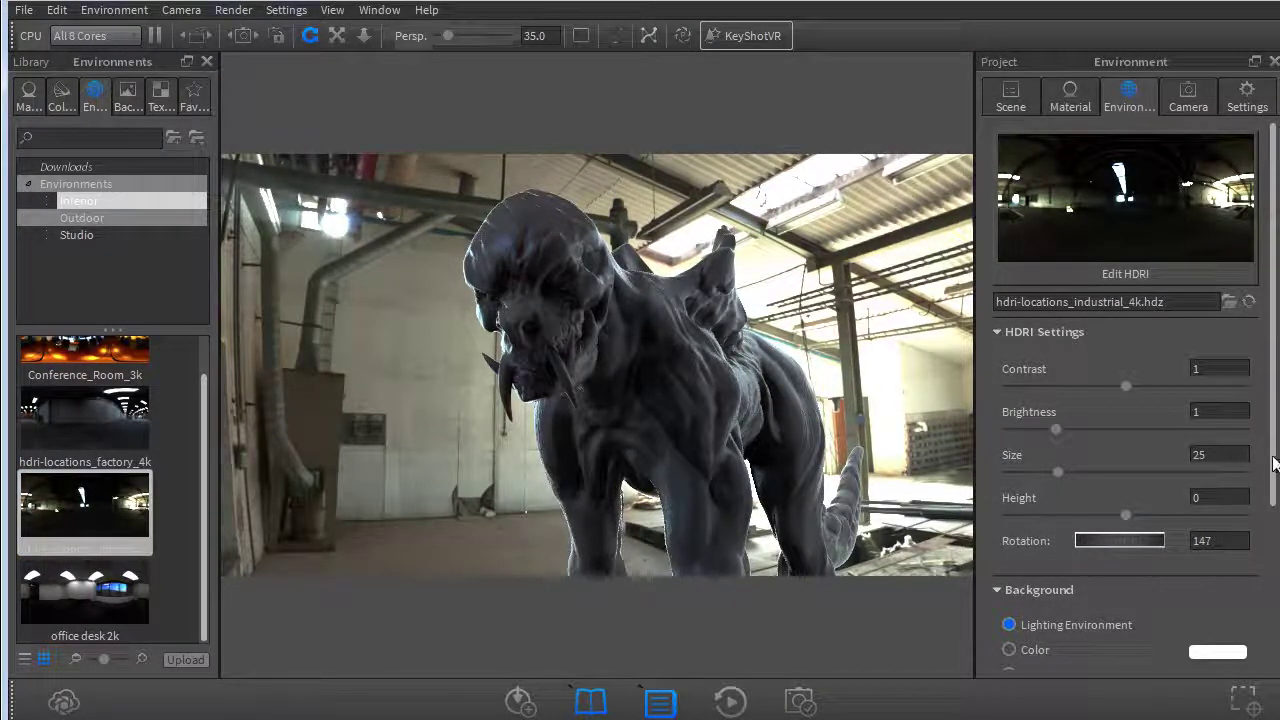
Replace the visible lighting environment with a solid black background color, RGB 0, 0, 0
{"action": "scroll", "coordinate": [1276, 480], "scroll_direction": "down", "scroll_amount": 3}
{"action": "left_click", "coordinate": [1009, 522]}
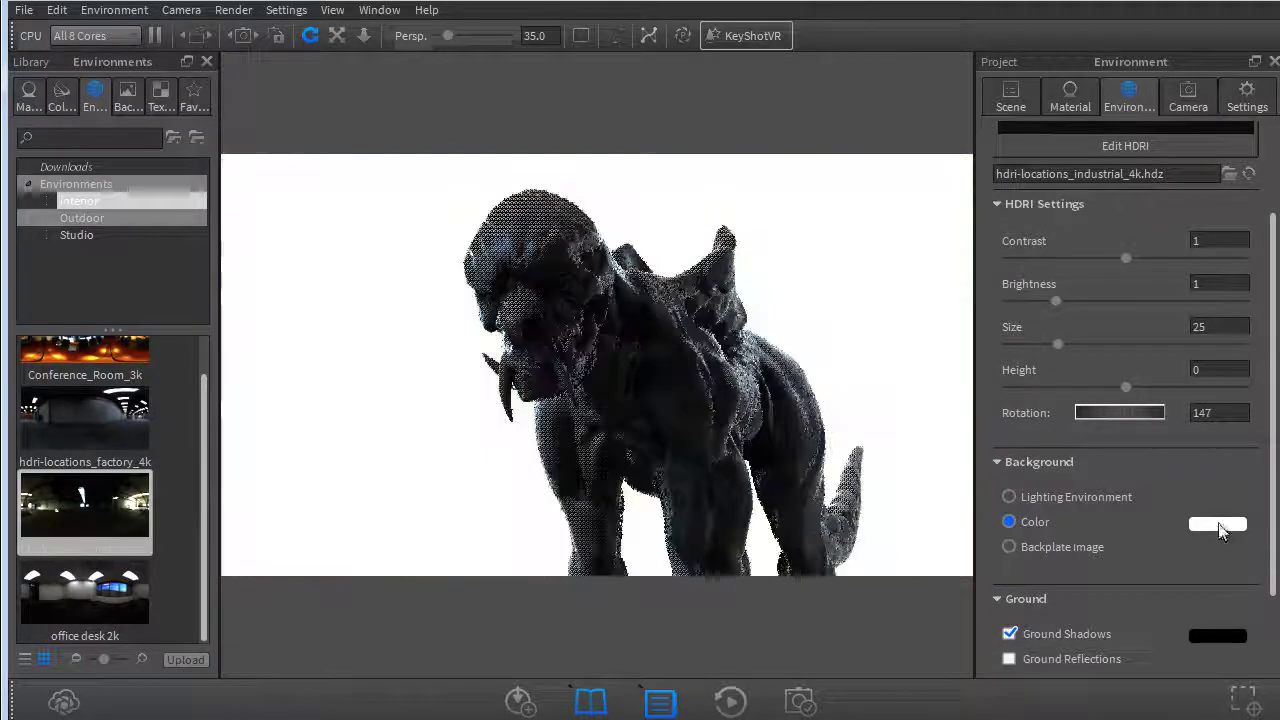
{"action": "left_click", "coordinate": [1217, 523]}
{"action": "left_click", "coordinate": [549, 269]}
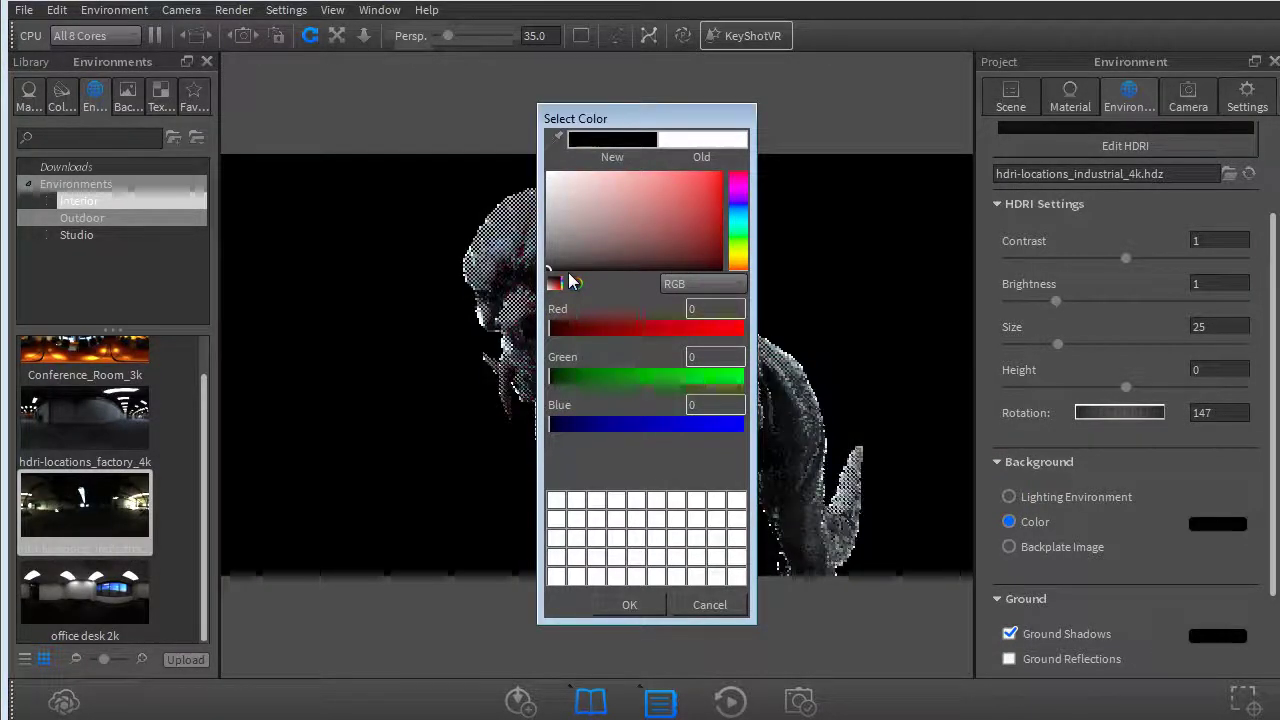
{"action": "left_click", "coordinate": [629, 605]}
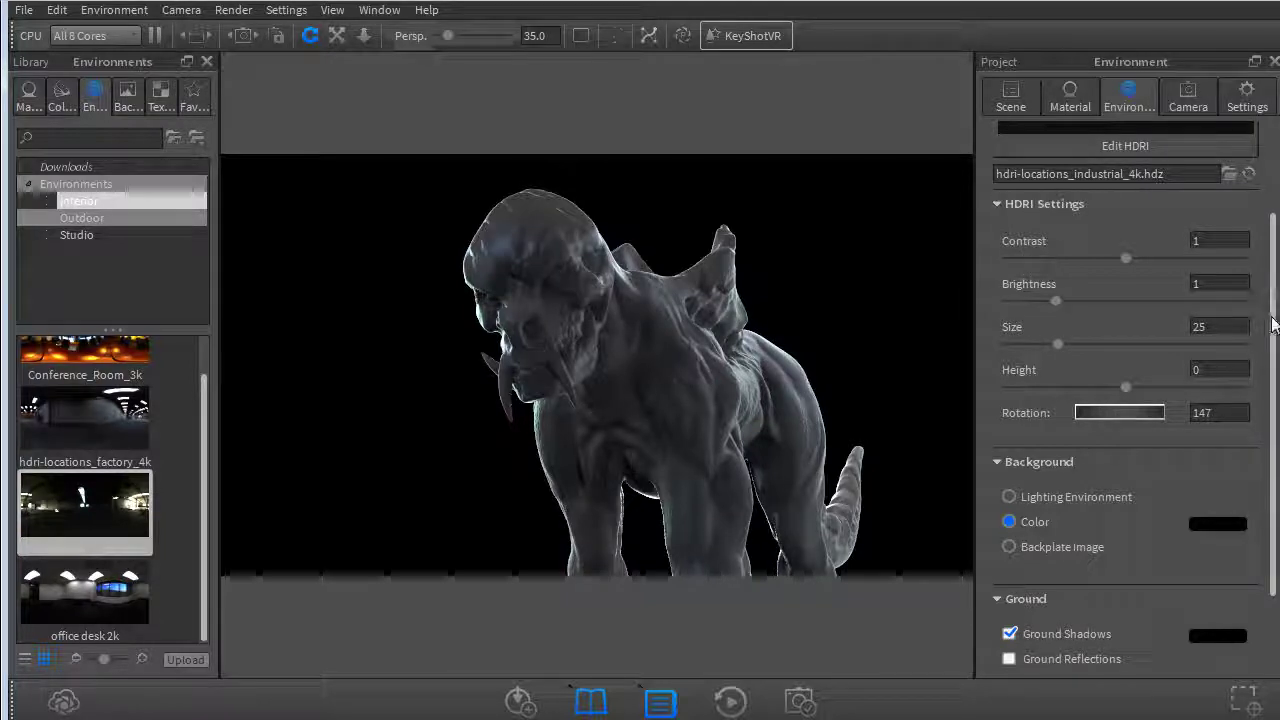
Set the HDRI environment's brightness to 0.7 and open the render settings
{"action": "scroll", "coordinate": [1058, 224], "scroll_direction": "up", "scroll_amount": 3}
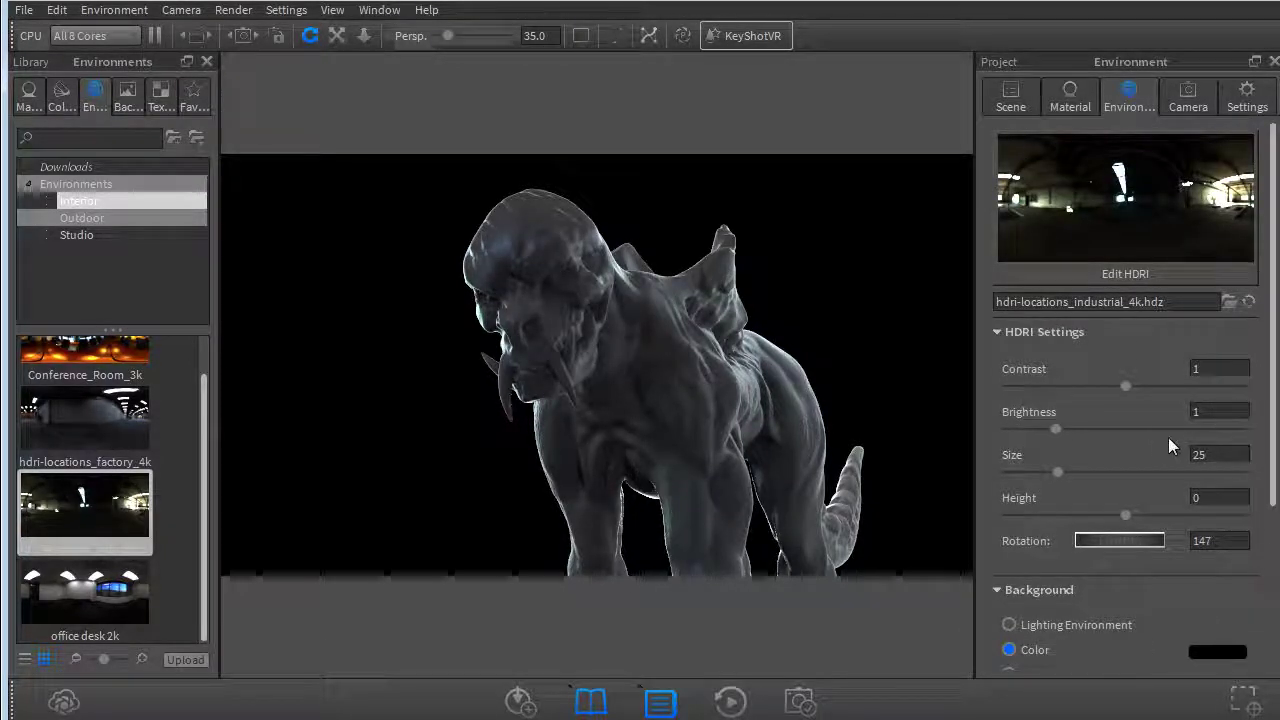
{"action": "left_click_drag", "start_coordinate": [1218, 409], "coordinate": [1167, 418]}
{"action": "type", "text": ".7"}
{"action": "key", "text": "Return"}
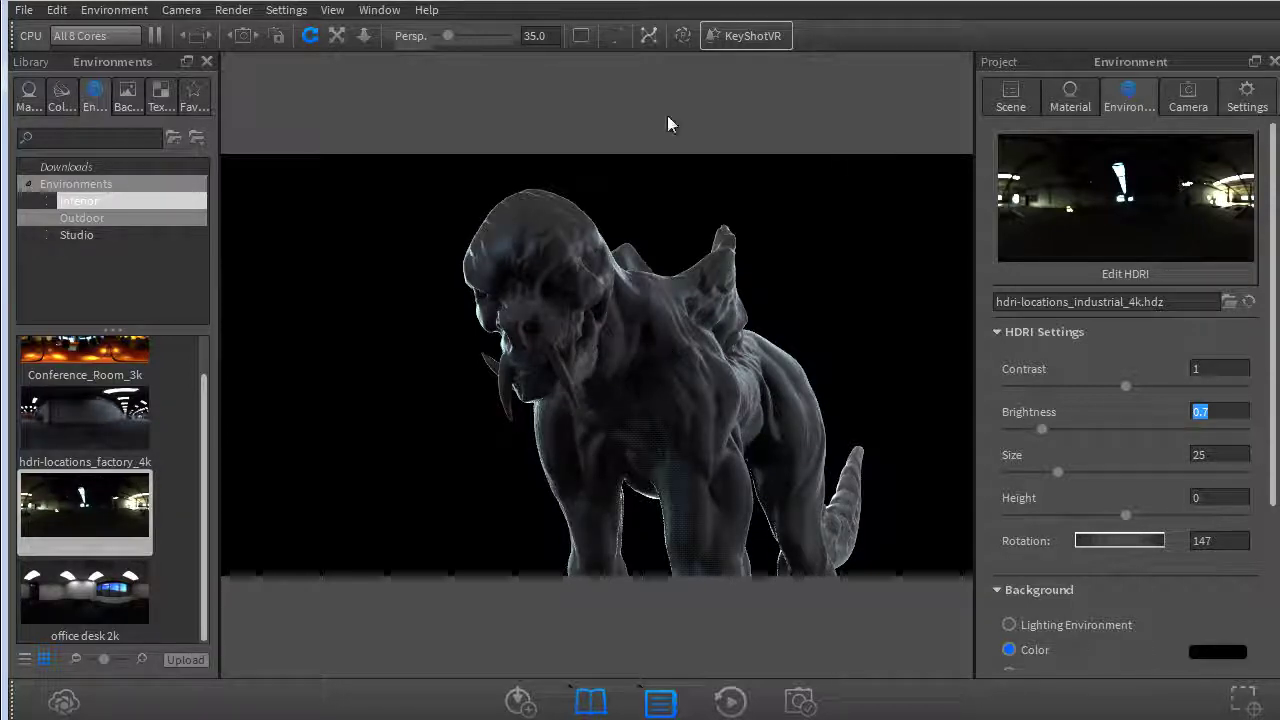
{"action": "left_click", "coordinate": [233, 10]}
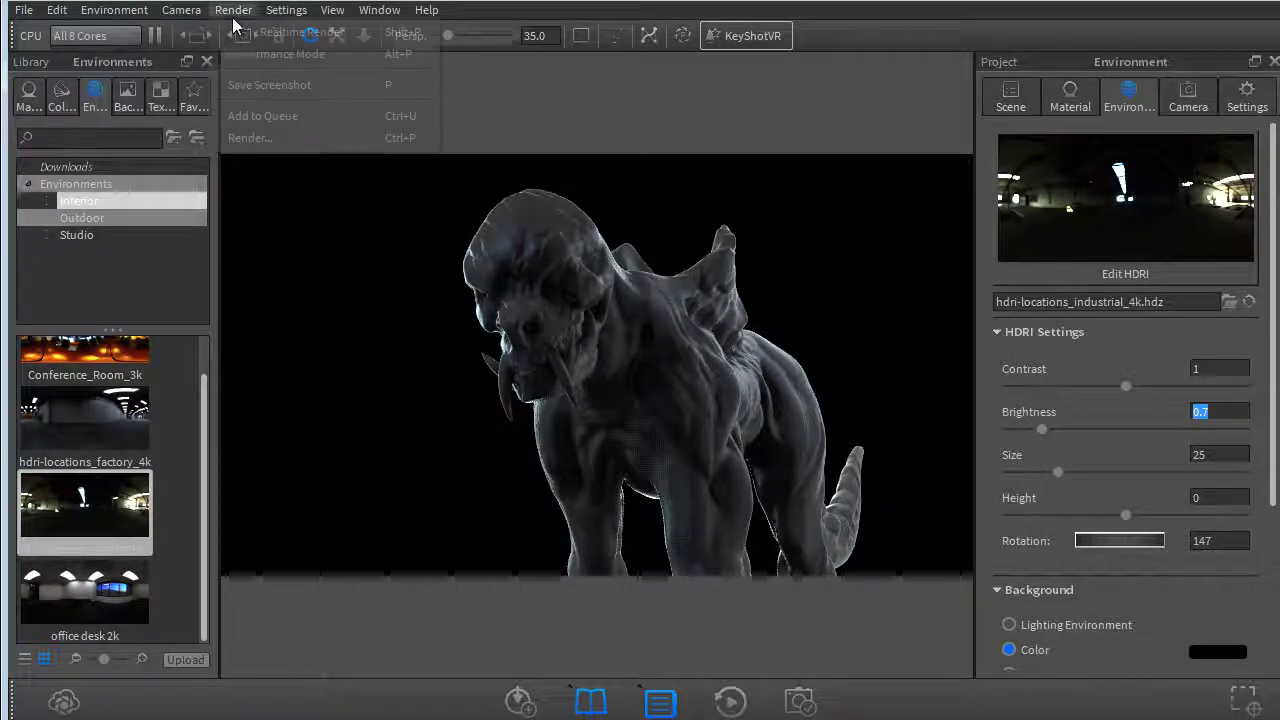
{"action": "left_click", "coordinate": [248, 138]}
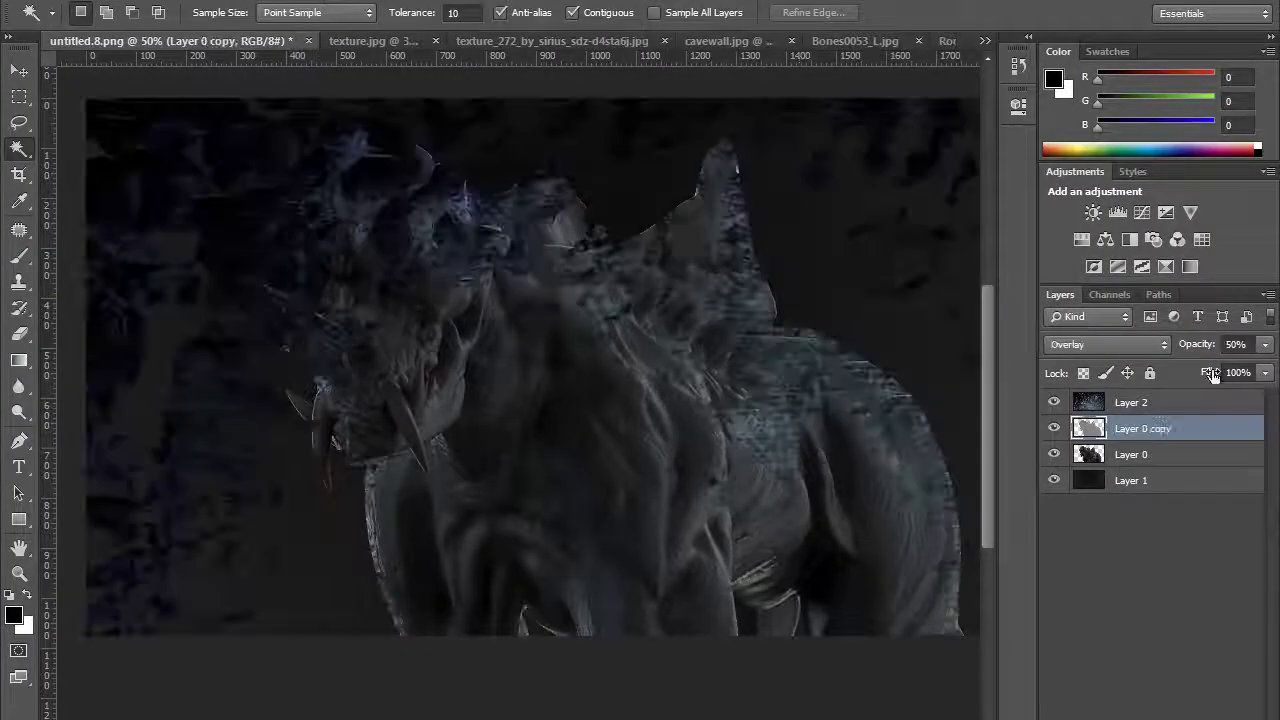
In Photoshop, set the blending mode of the Layer 2 texture in untitled.8.png to Normal and hide that layer
{"action": "left_click", "coordinate": [1147, 402]}
{"action": "left_click", "coordinate": [1137, 345]}
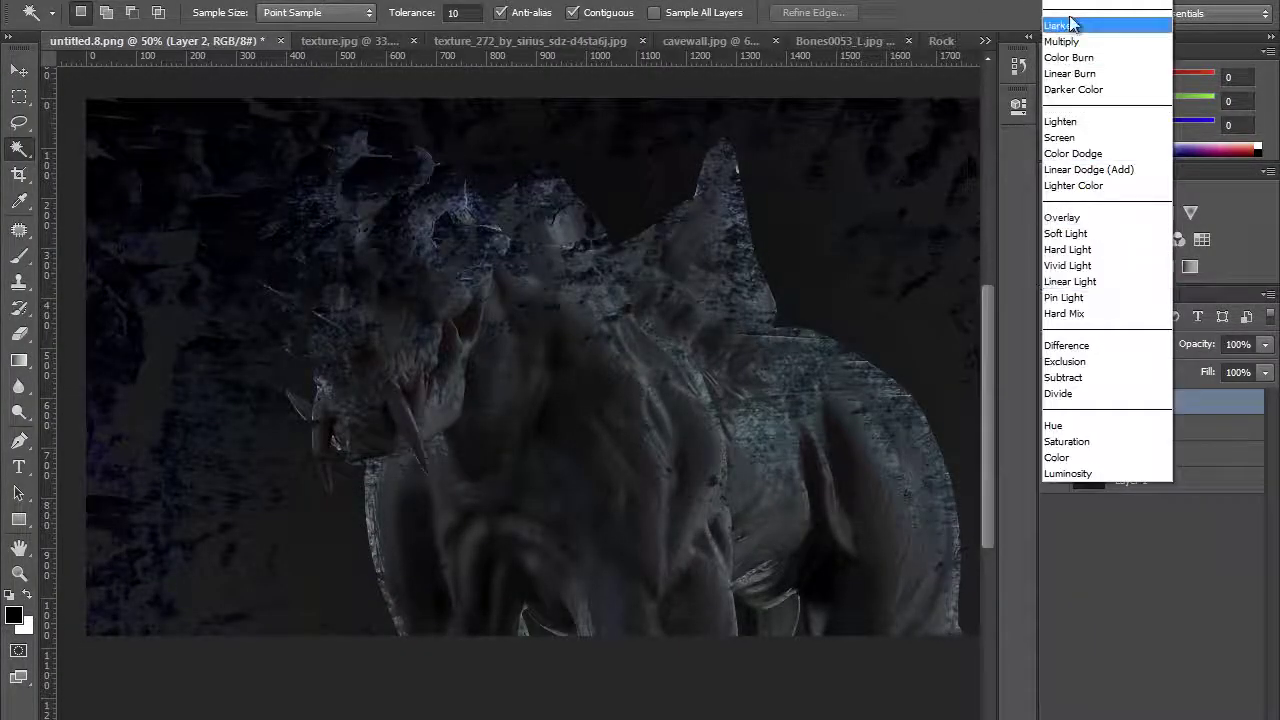
{"action": "left_click", "coordinate": [1066, 24]}
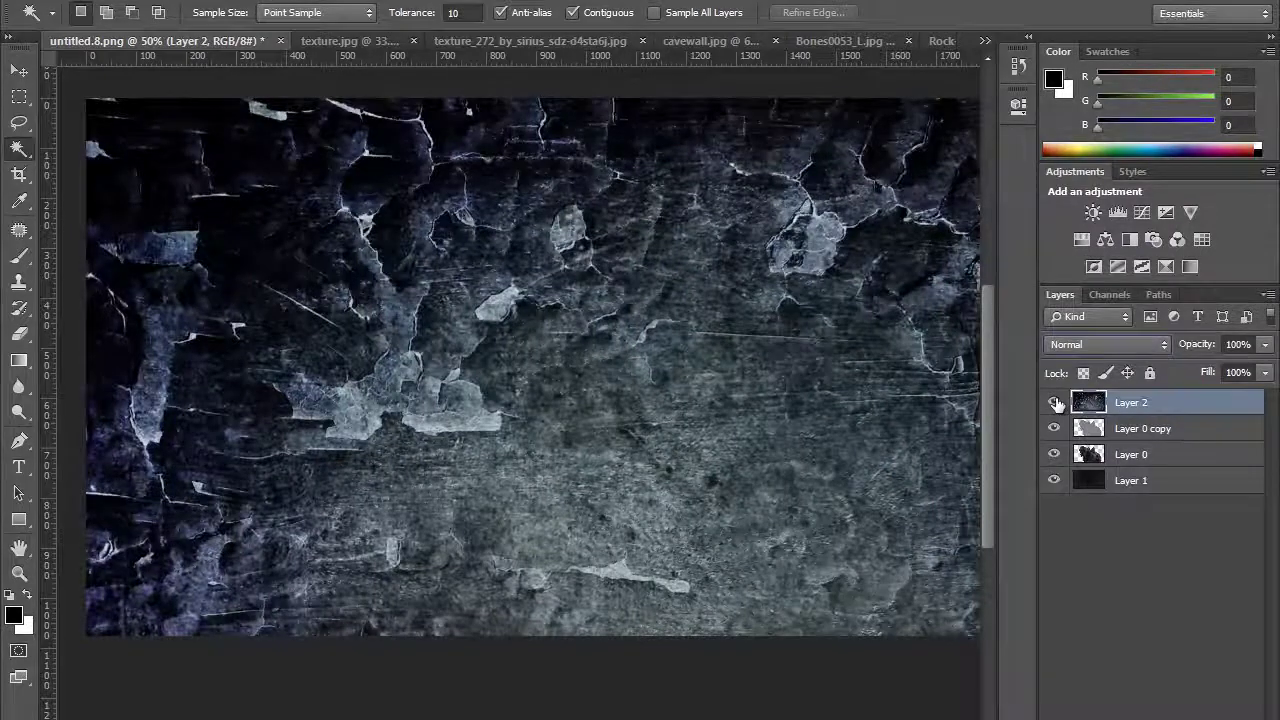
{"action": "left_click", "coordinate": [1054, 402]}
Select the dark backdrop on Layer 1 and set the background color to the near-black 0f0606
{"action": "left_click", "coordinate": [1075, 485]}
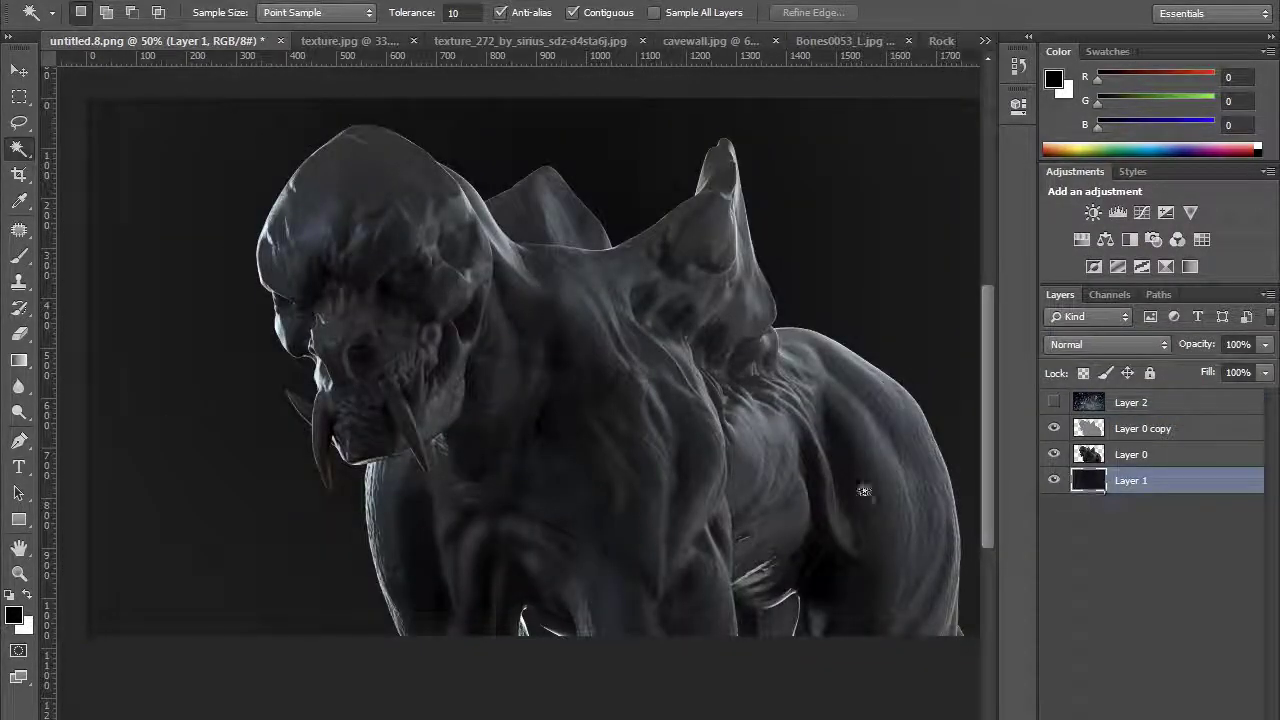
{"action": "left_click", "coordinate": [22, 624]}
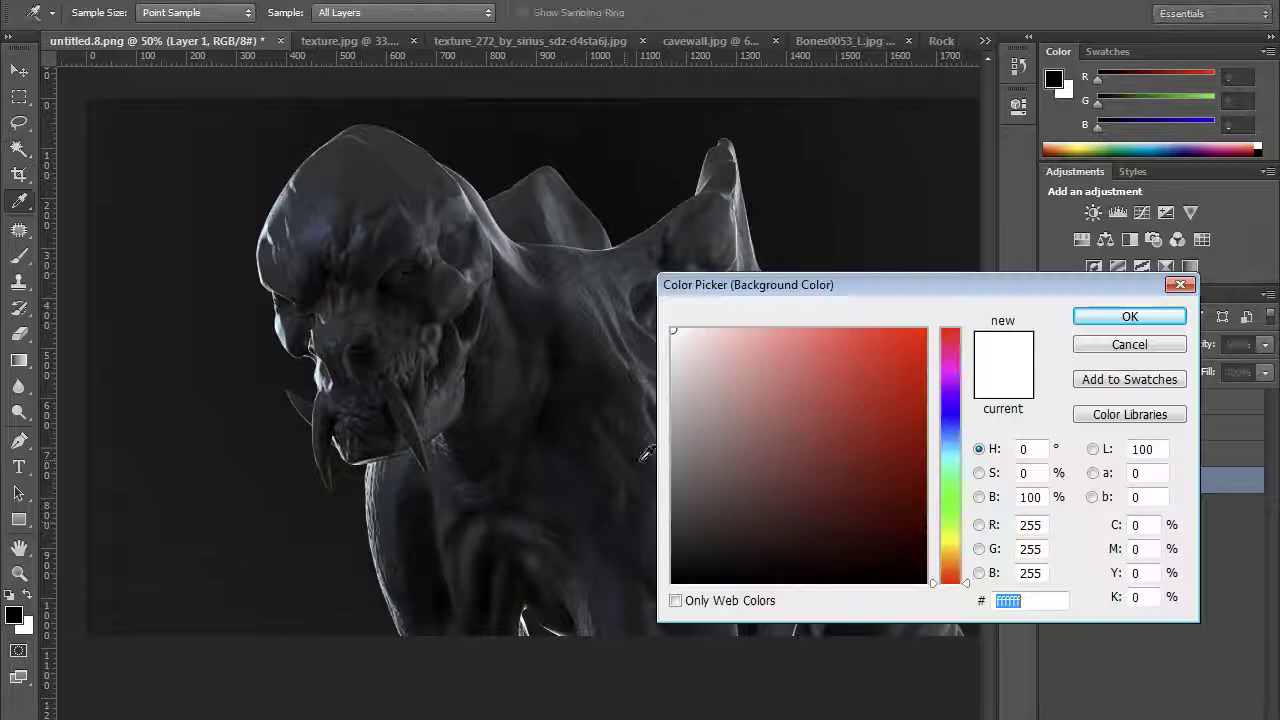
{"action": "left_click", "coordinate": [818, 568]}
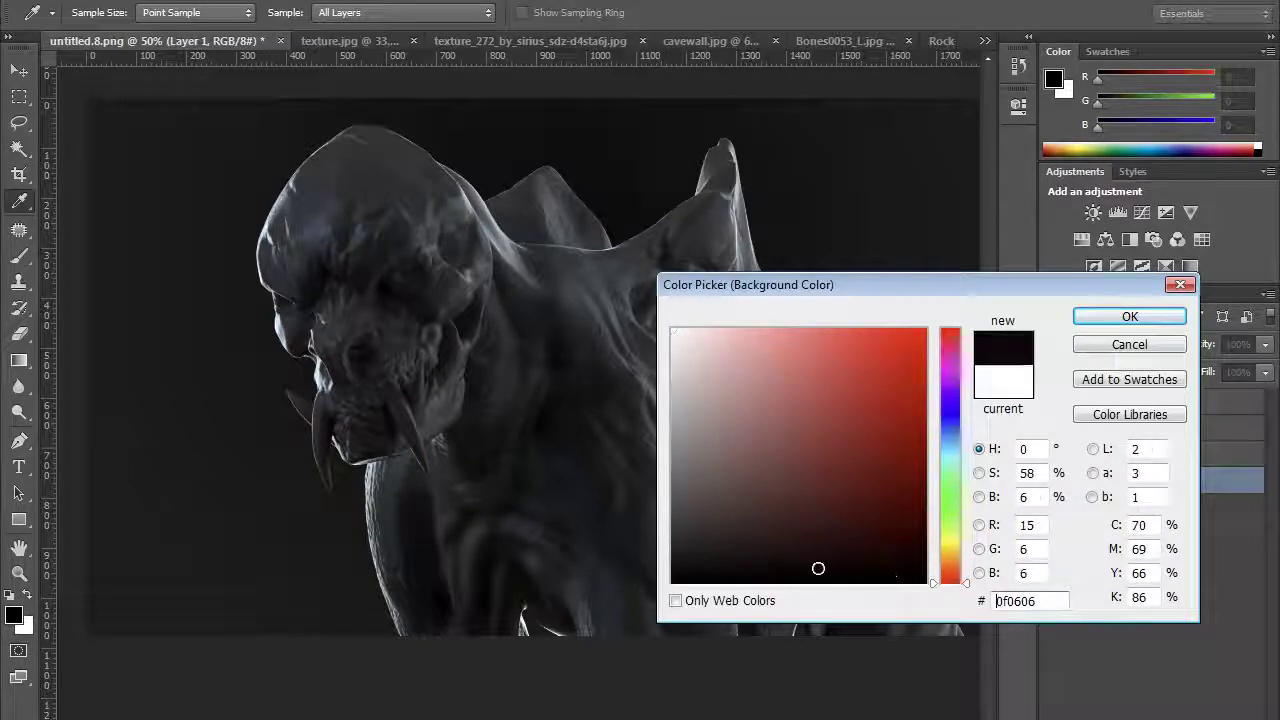
{"action": "left_click", "coordinate": [1129, 316]}
{"action": "key", "text": "w"}
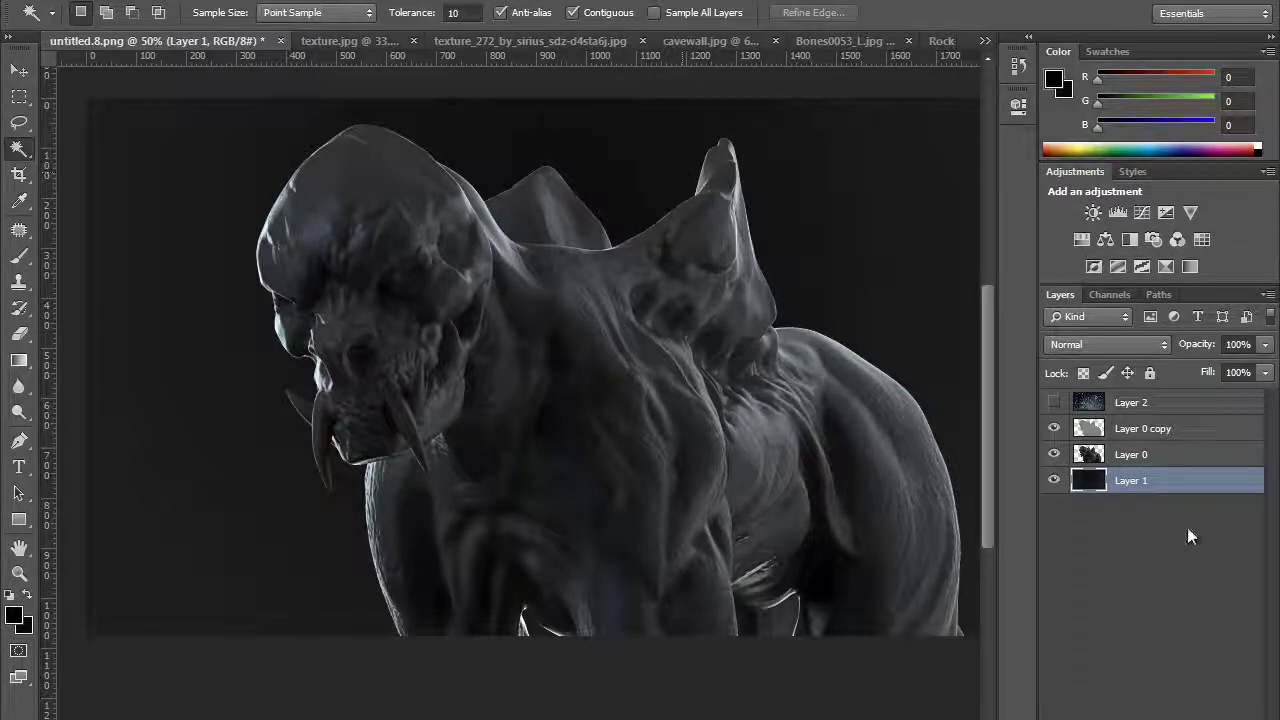
Examine Layer 0, Layer 0 copy and Layer 2, comparing the image with the Layer 2 texture shown and hidden
{"action": "left_click", "coordinate": [1112, 452]}
{"action": "left_click", "coordinate": [1125, 428]}
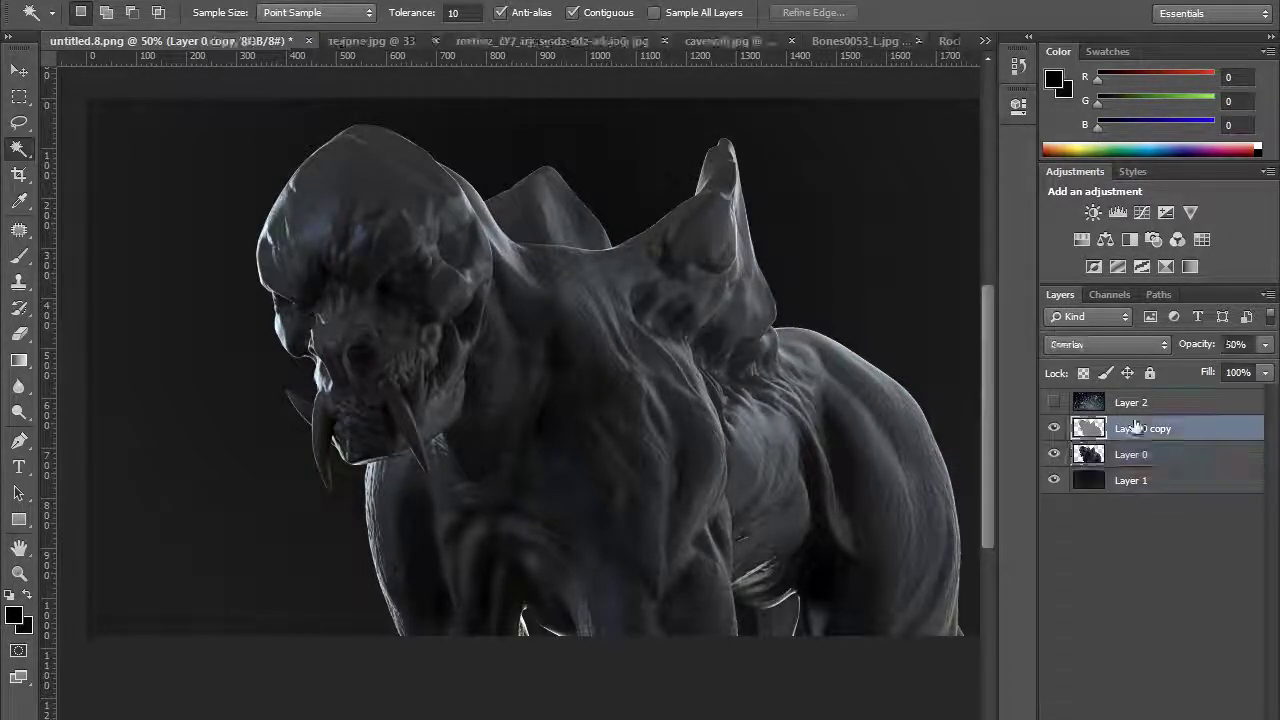
{"action": "left_click", "coordinate": [1133, 405]}
{"action": "left_click", "coordinate": [1138, 455]}
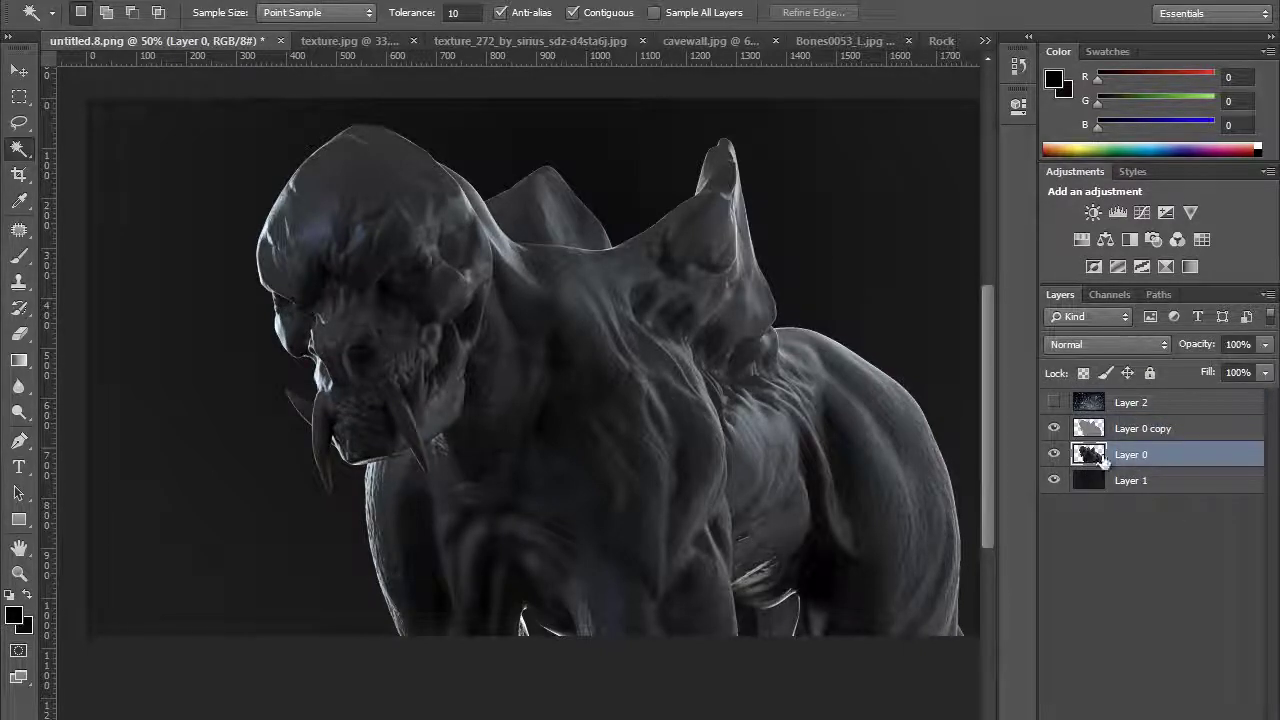
{"action": "left_click", "coordinate": [1112, 430]}
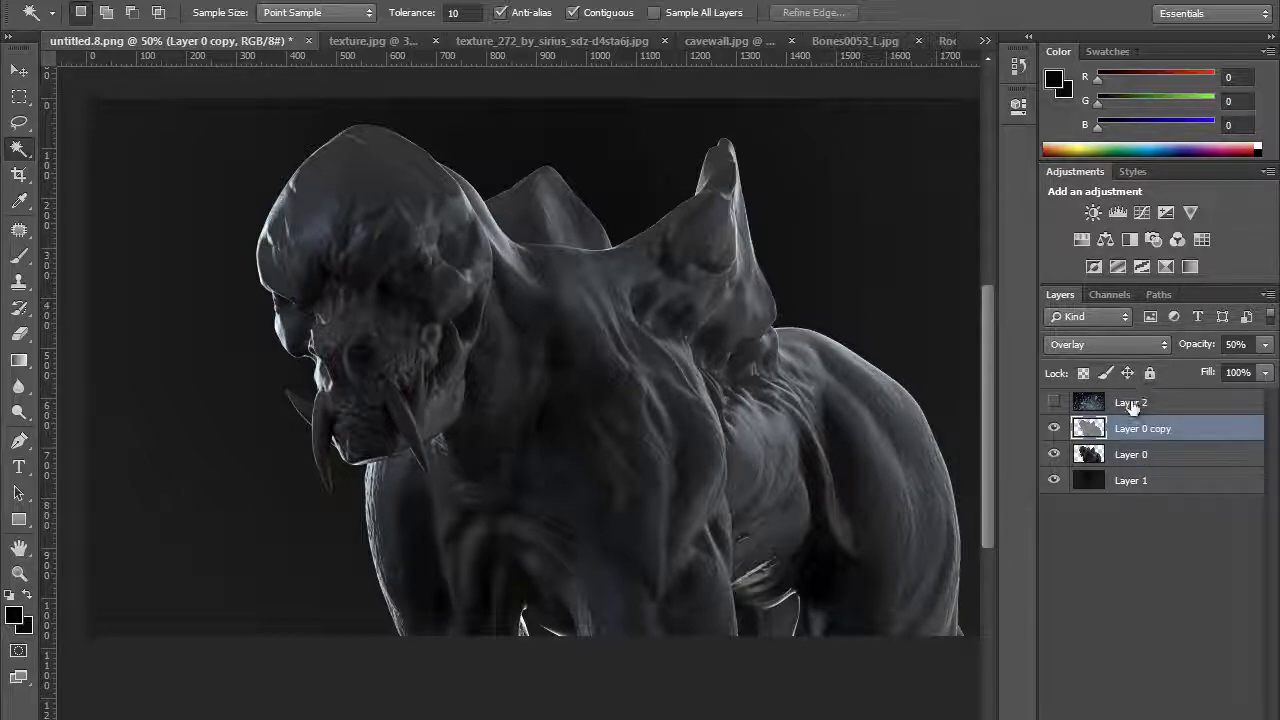
{"action": "left_click", "coordinate": [1066, 402]}
{"action": "left_click", "coordinate": [1055, 402]}
{"action": "left_click", "coordinate": [1055, 402]}
{"action": "left_click", "coordinate": [1055, 402]}
{"action": "left_click", "coordinate": [1055, 402]}
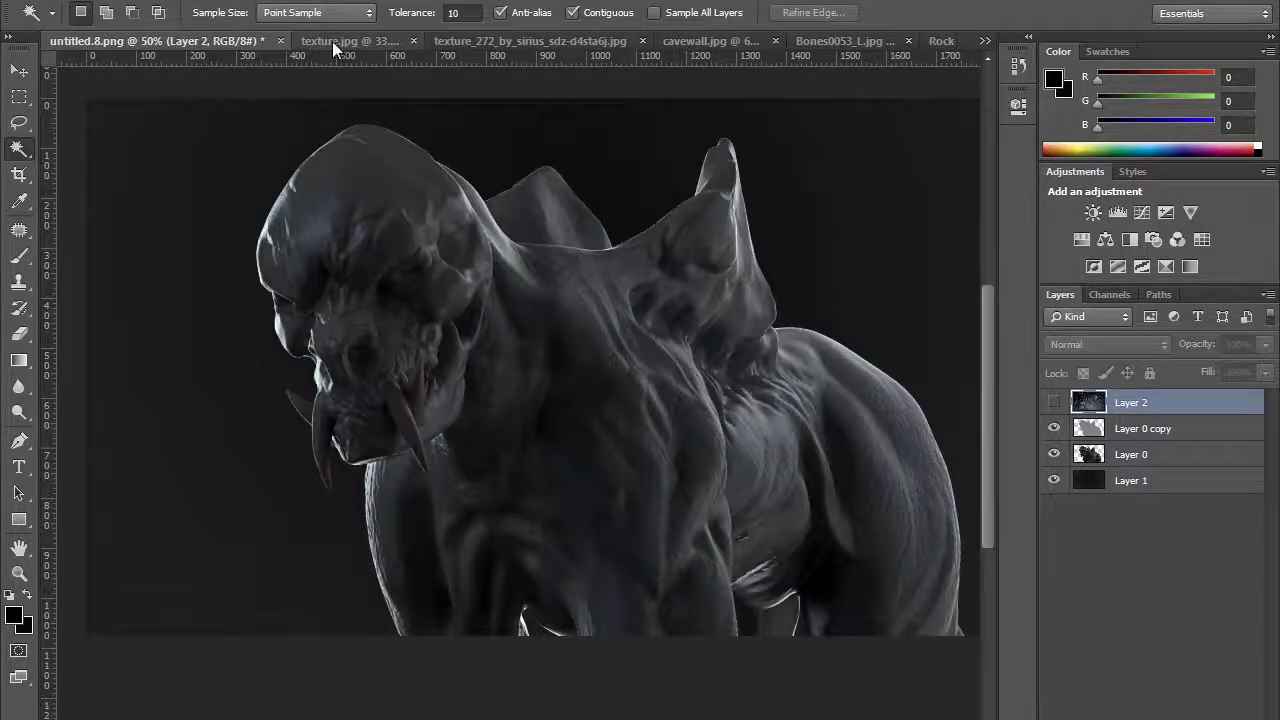
Review the open texture images, including texture.jpg, cavewall.jpg, Bones0053_L.jpg and the rock wall photo, and return to untitled.8.png
{"action": "left_click", "coordinate": [332, 41]}
{"action": "left_click", "coordinate": [532, 41]}
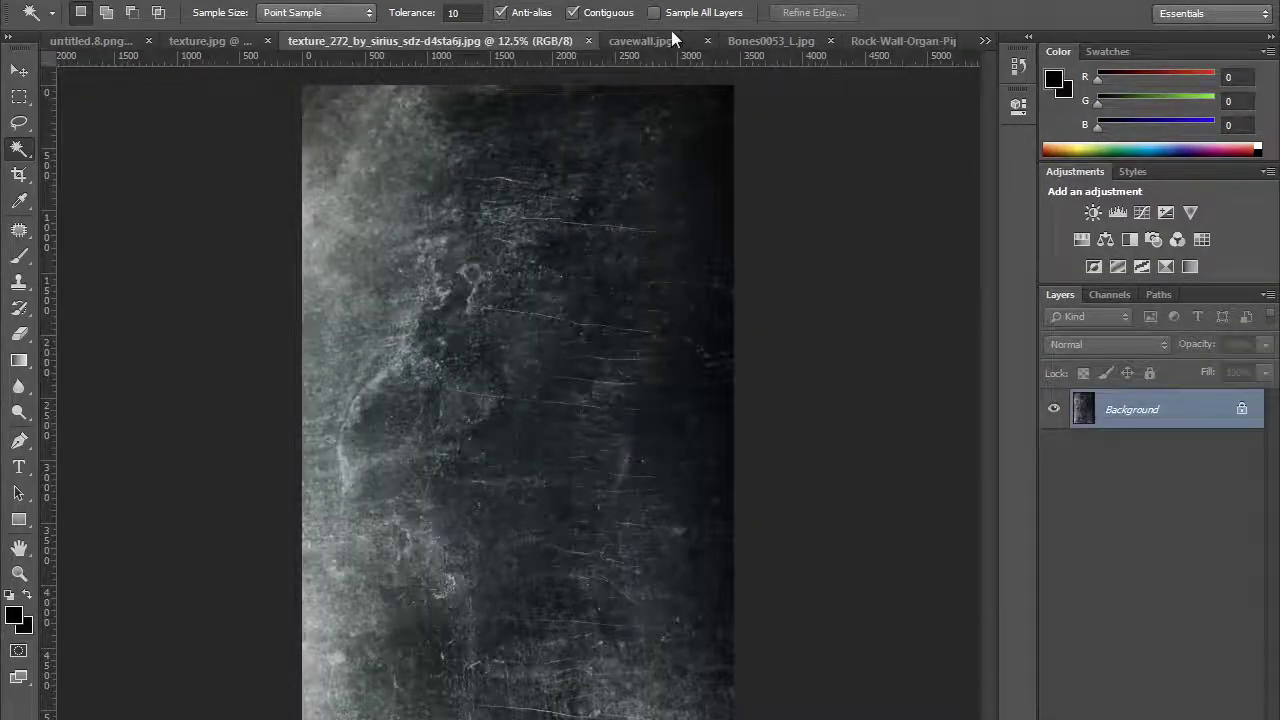
{"action": "left_click", "coordinate": [649, 42]}
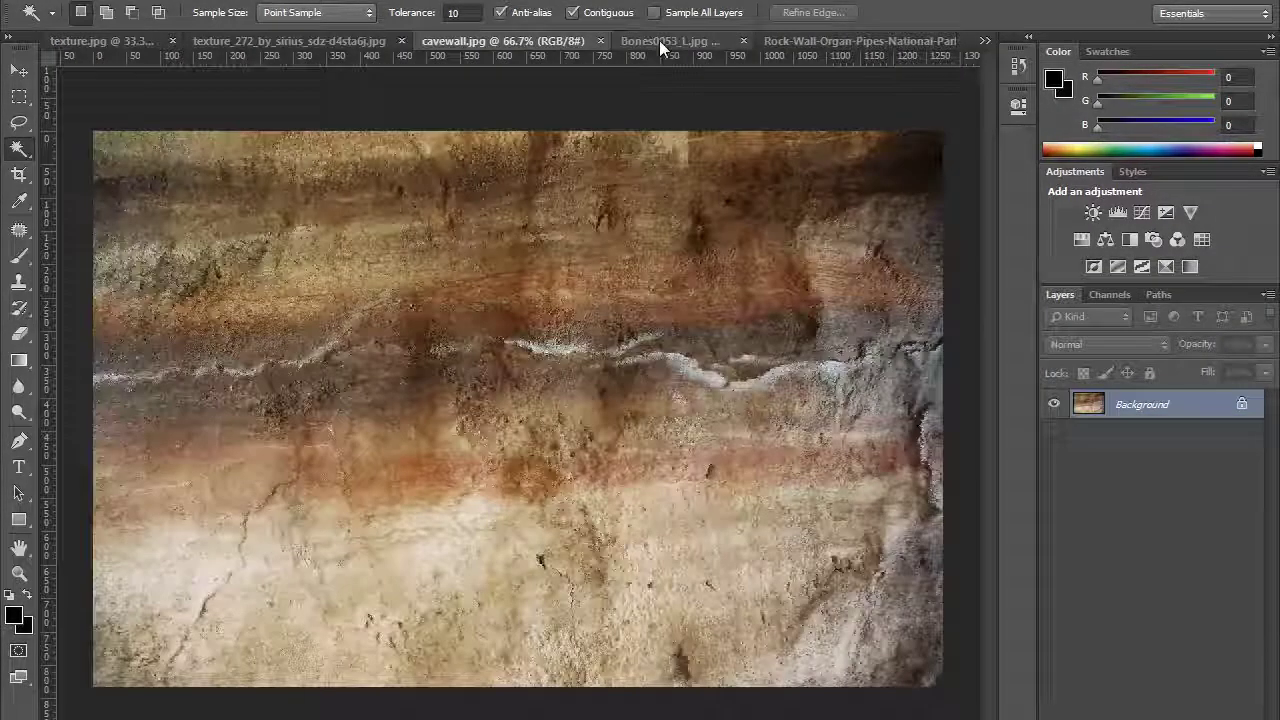
{"action": "left_click", "coordinate": [690, 41]}
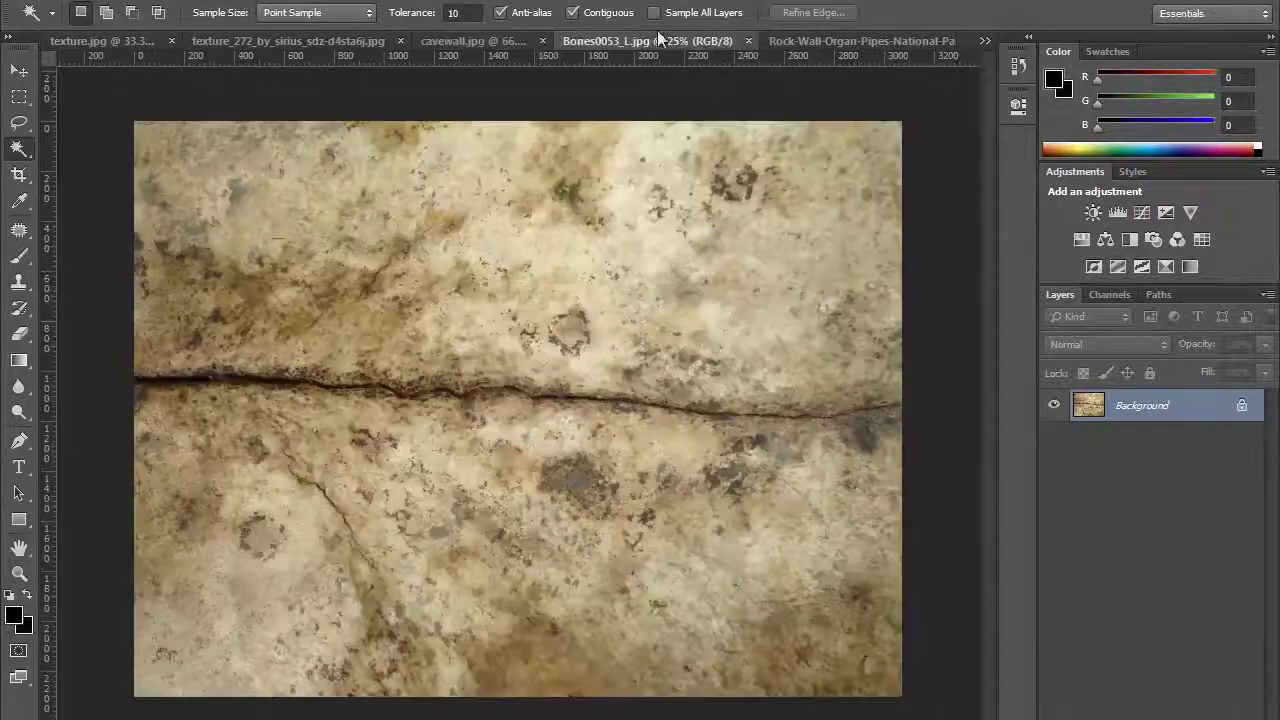
{"action": "left_click", "coordinate": [484, 41]}
{"action": "left_click", "coordinate": [820, 42]}
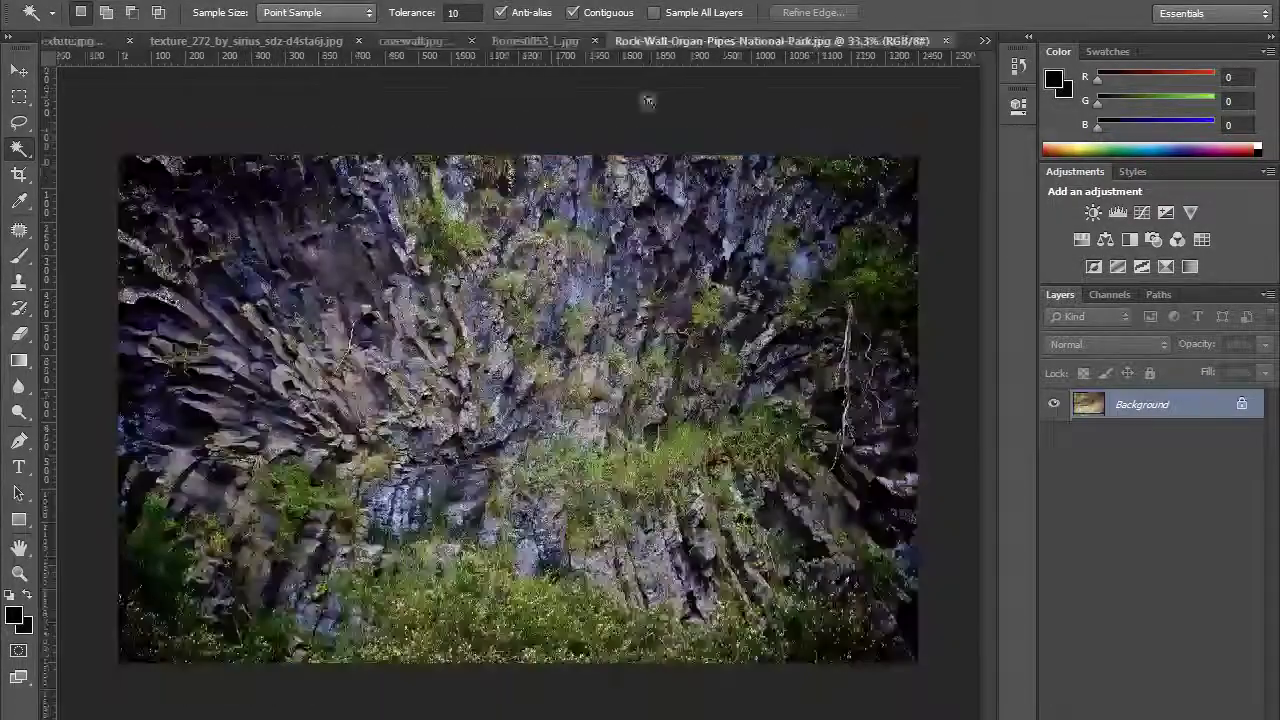
{"action": "left_click", "coordinate": [78, 40]}
{"action": "left_click", "coordinate": [983, 41]}
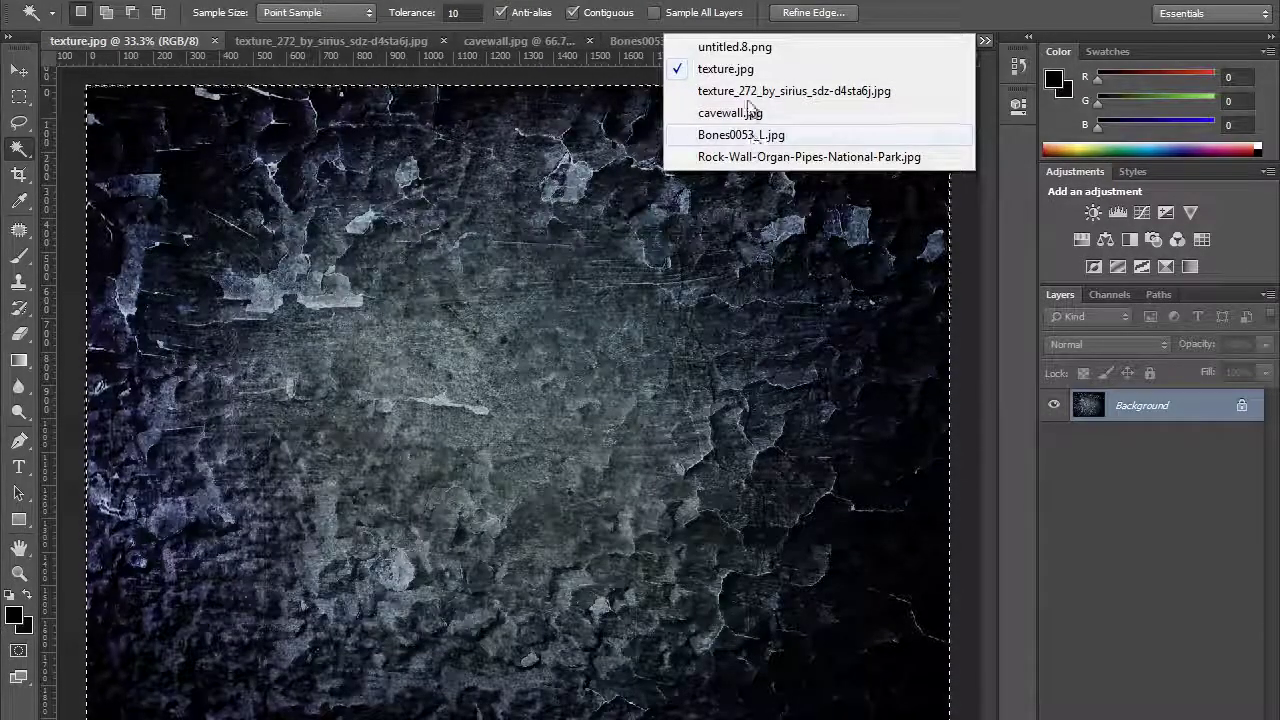
{"action": "left_click", "coordinate": [735, 47]}
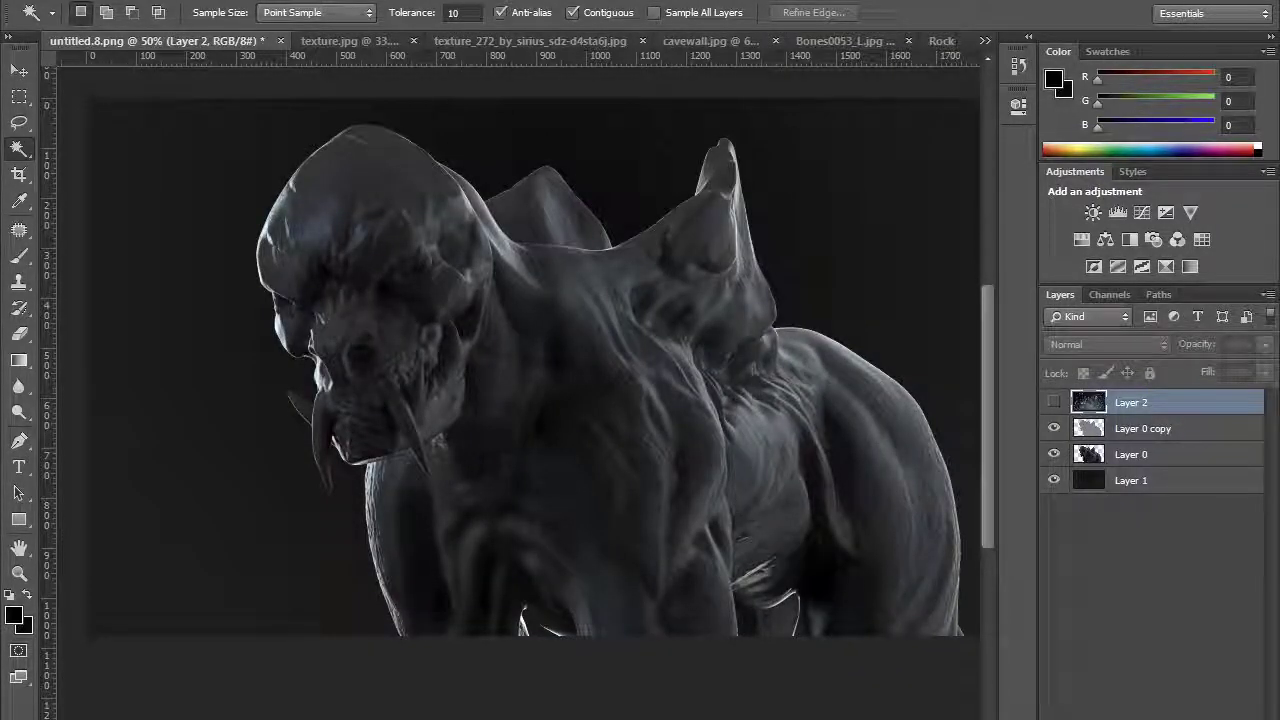
Select the creature's silhouette on Layer 0 by picking the empty area around it with the Magic Wand and inverting the selection
{"action": "left_click", "coordinate": [1131, 456]}
{"action": "left_click", "coordinate": [810, 284]}
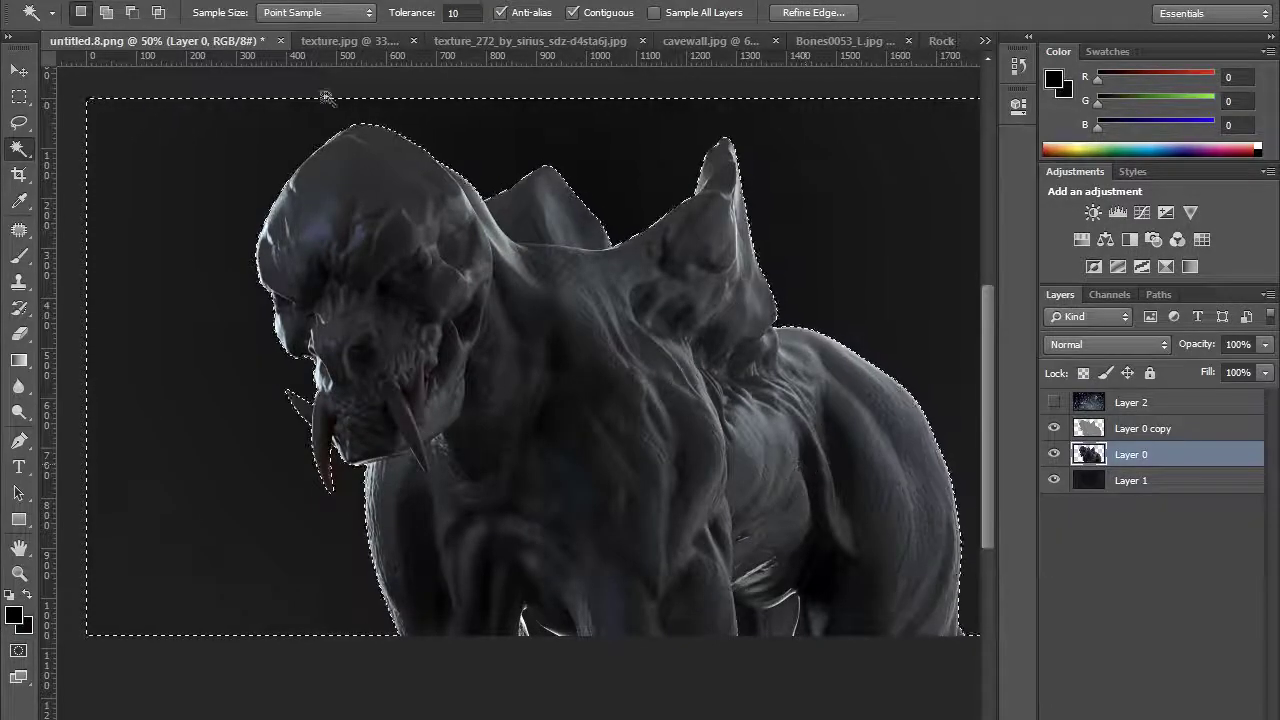
{"action": "left_click", "coordinate": [255, 2]}
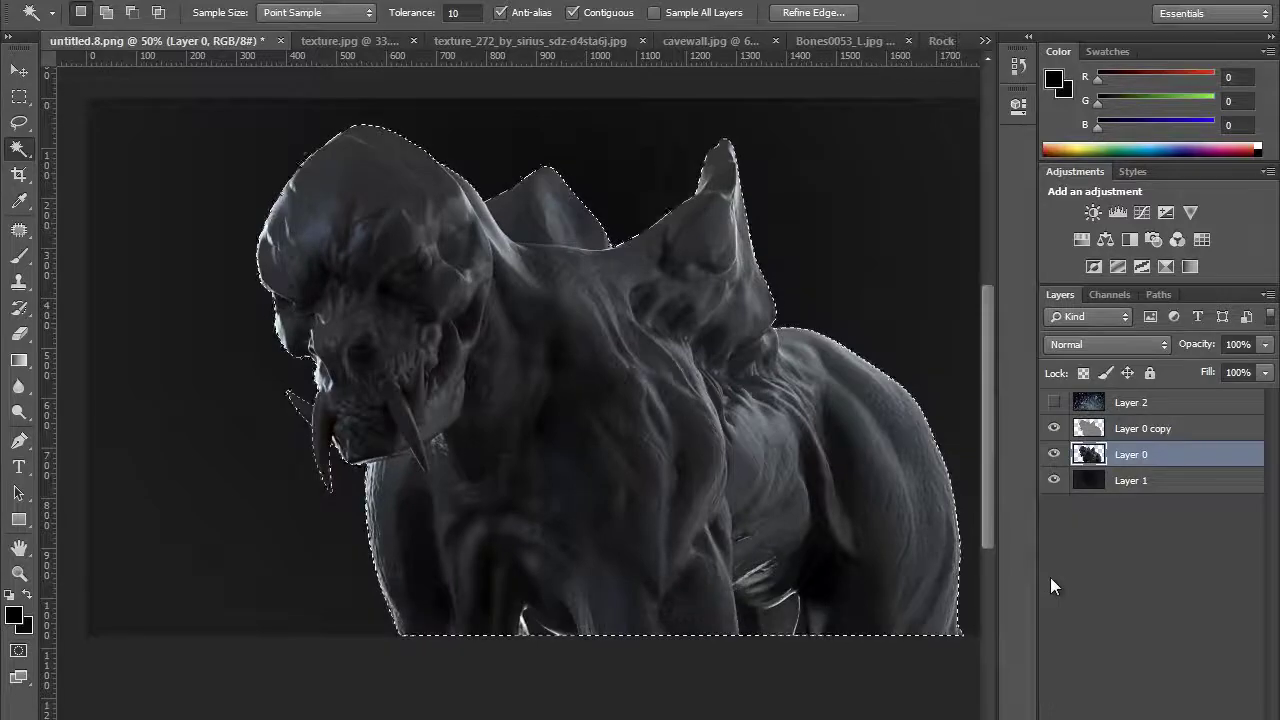
{"action": "key", "text": "ctrl+d"}
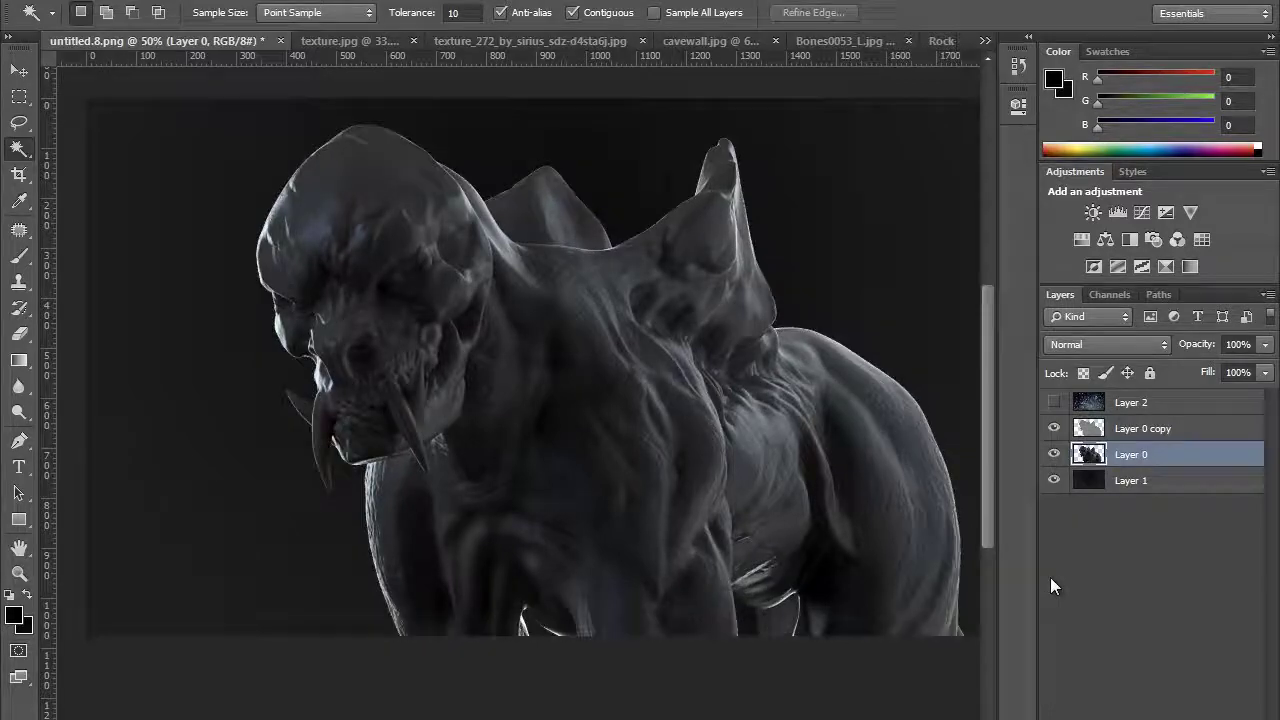
{"action": "key", "text": "ctrl+shift+d"}
Show the Layer 2 texture and add a layer mask that limits it to the selected creature silhouette
{"action": "left_click", "coordinate": [1150, 408]}
{"action": "left_click", "coordinate": [1053, 402]}
{"action": "left_click", "coordinate": [1147, 710]}
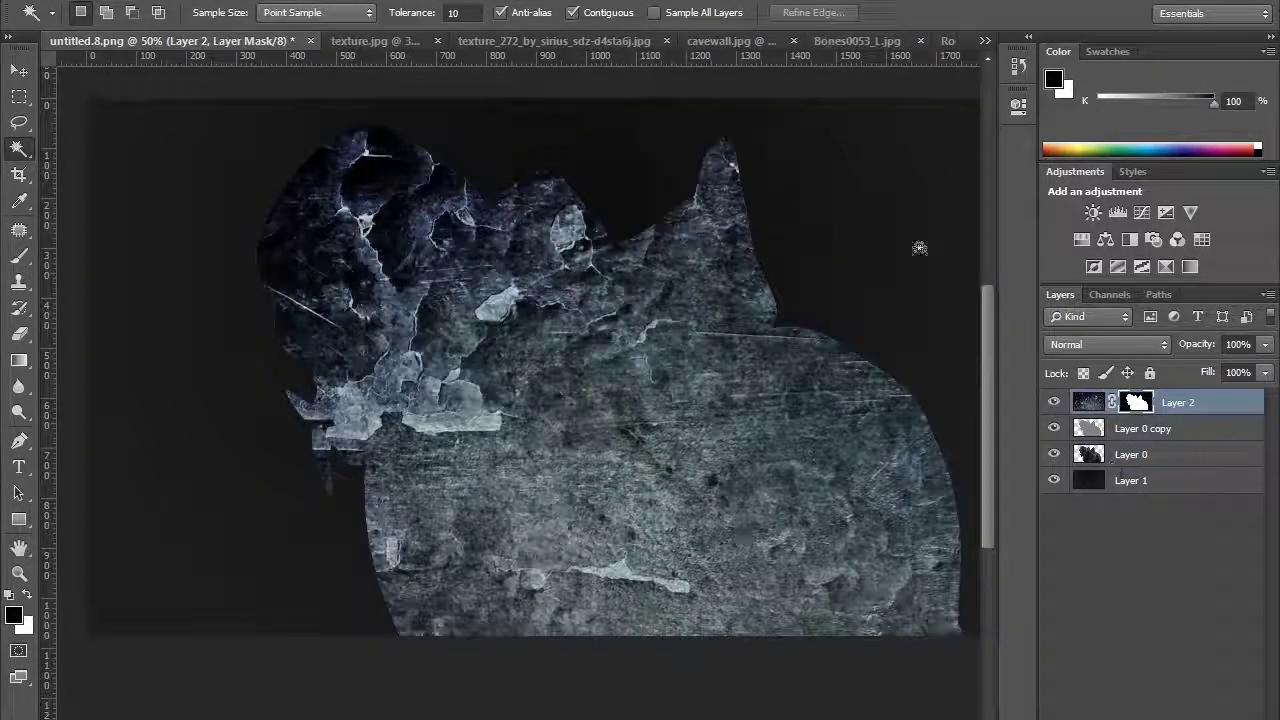
Try successive blending modes on the Layer 2 texture, including Linear Dodge (Add) and Overlay
{"action": "left_click", "coordinate": [1088, 402]}
{"action": "left_click", "coordinate": [1108, 344]}
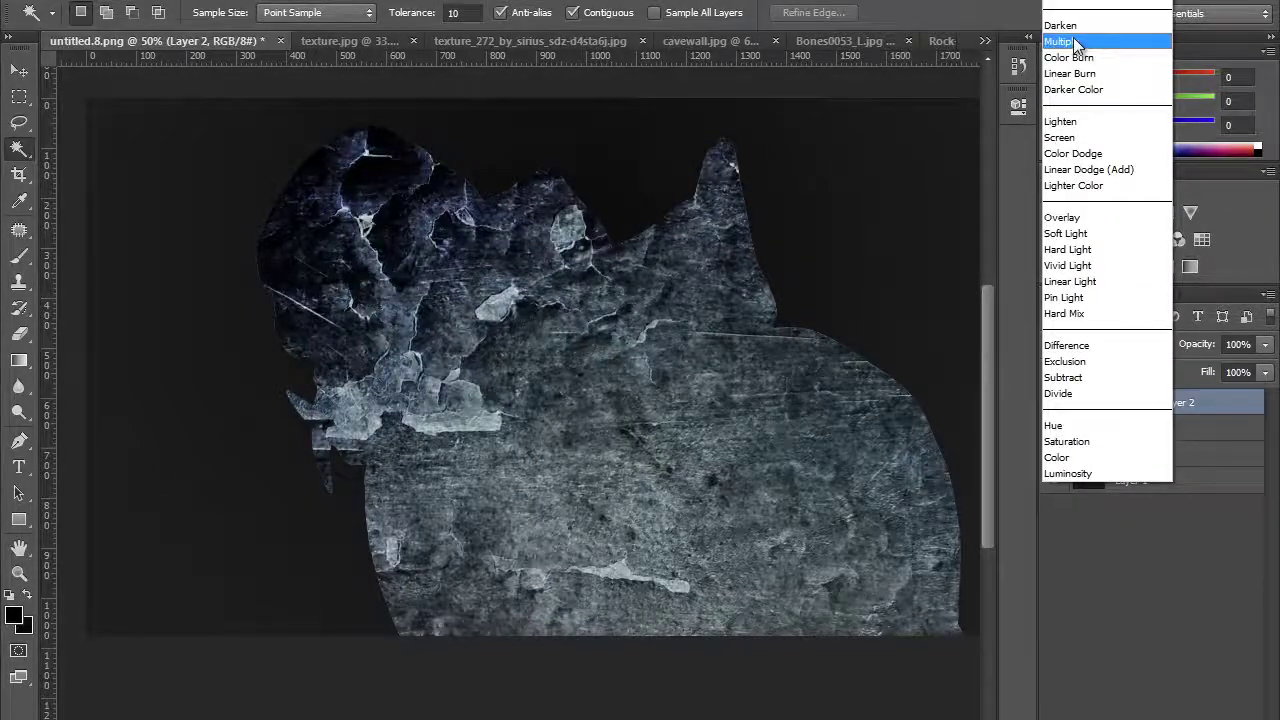
{"action": "left_click", "coordinate": [1073, 37]}
{"action": "key", "text": "Down"}
{"action": "key", "text": "Down"}
{"action": "key", "text": "Down"}
{"action": "key", "text": "Down"}
{"action": "key", "text": "Down"}
{"action": "key", "text": "Down"}
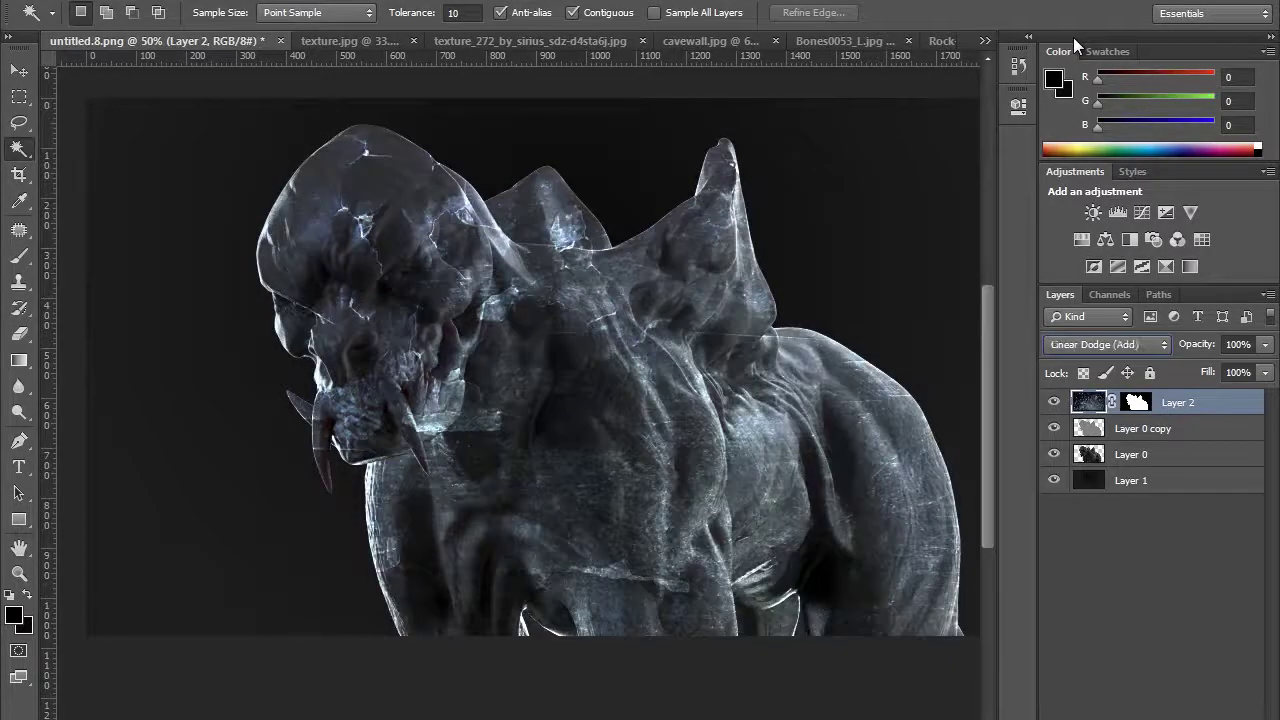
{"action": "key", "text": "Down"}
{"action": "key", "text": "Down"}
{"action": "key", "text": "Down"}
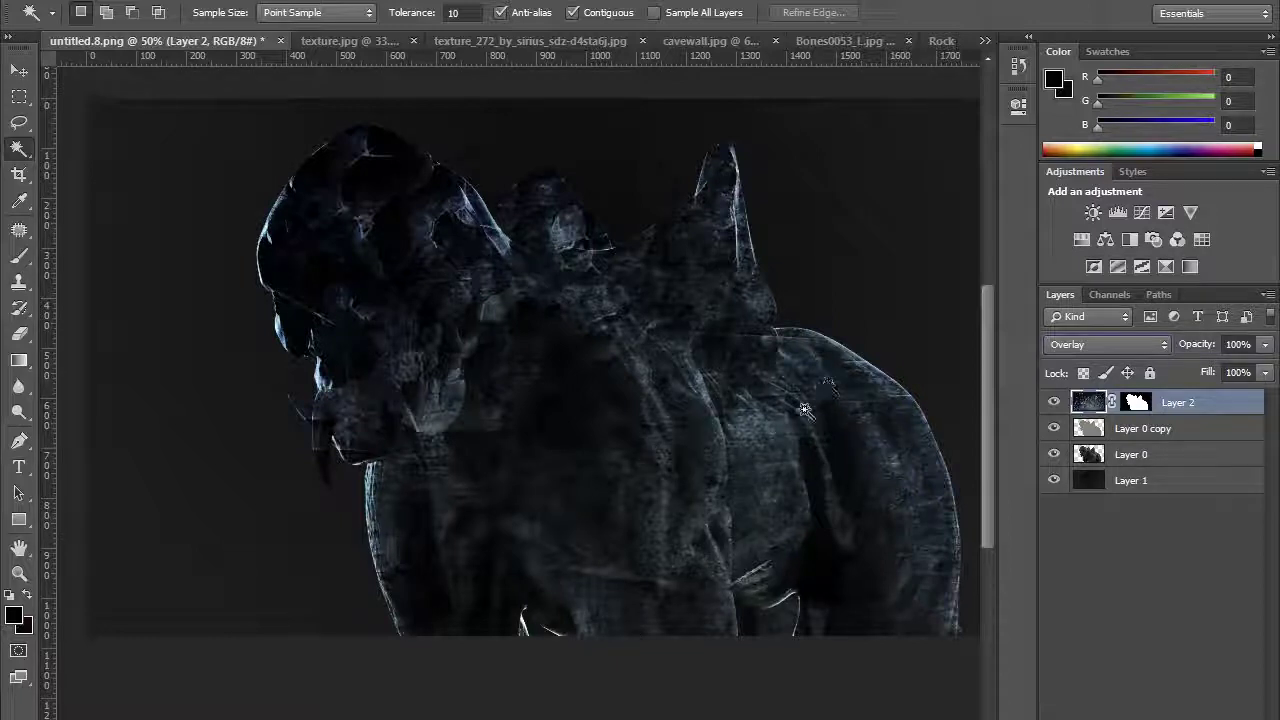
Try Hard Light on the Layer 2 texture and settle on the Soft Light blending mode
{"action": "left_click", "coordinate": [1125, 350]}
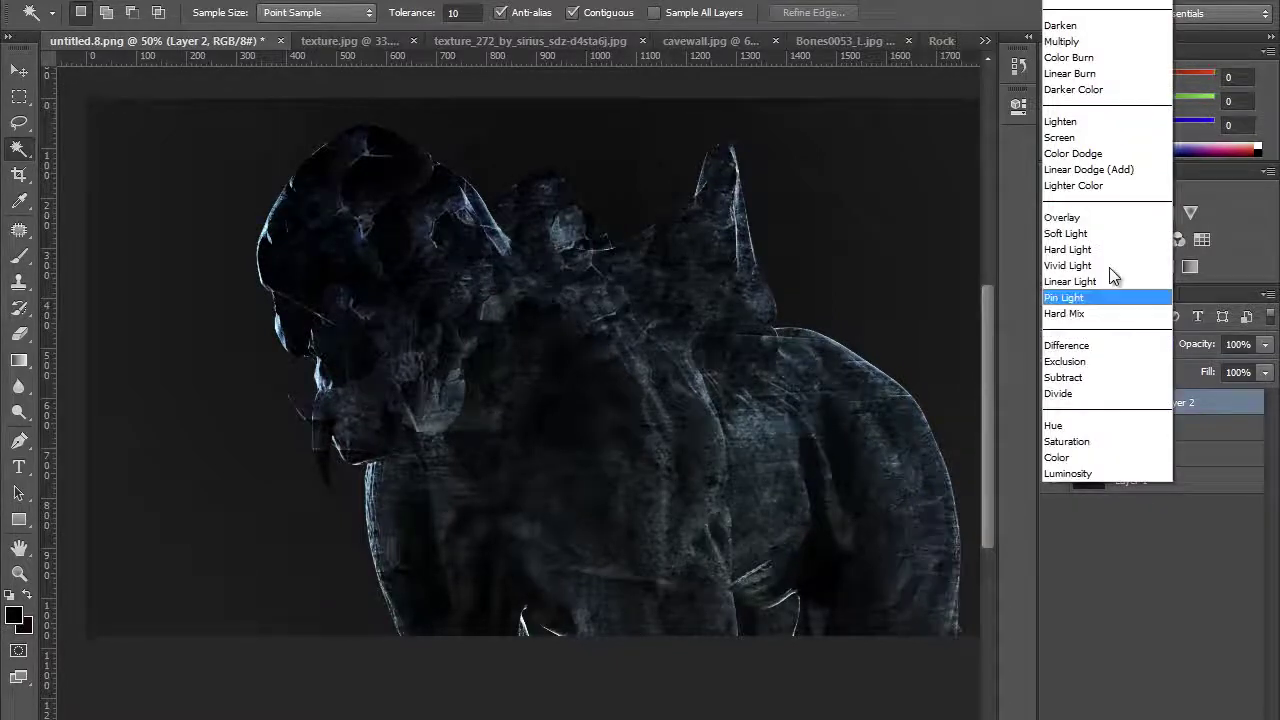
{"action": "left_click", "coordinate": [1085, 250]}
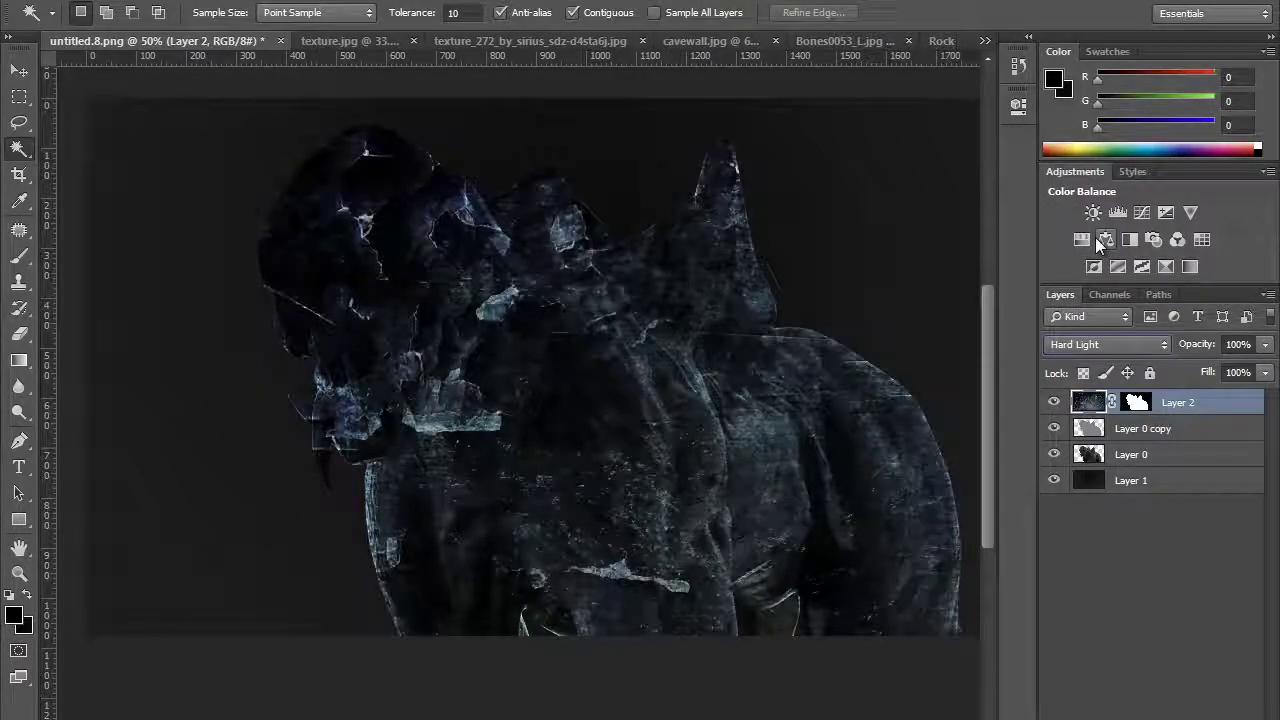
{"action": "key", "text": "shift+minus"}
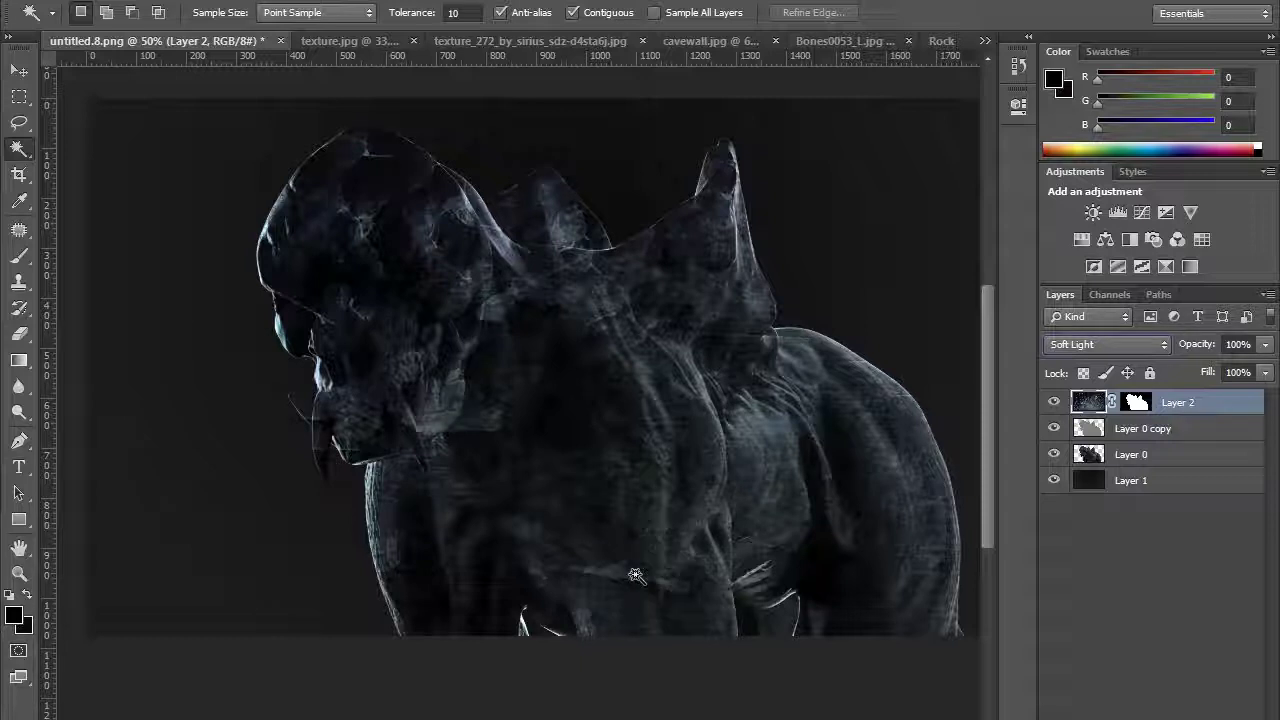
Mask the Layer 2 texture off the creature's head, face and tusks by painting its layer mask with a size 70 black brush
{"action": "left_click", "coordinate": [1136, 405]}
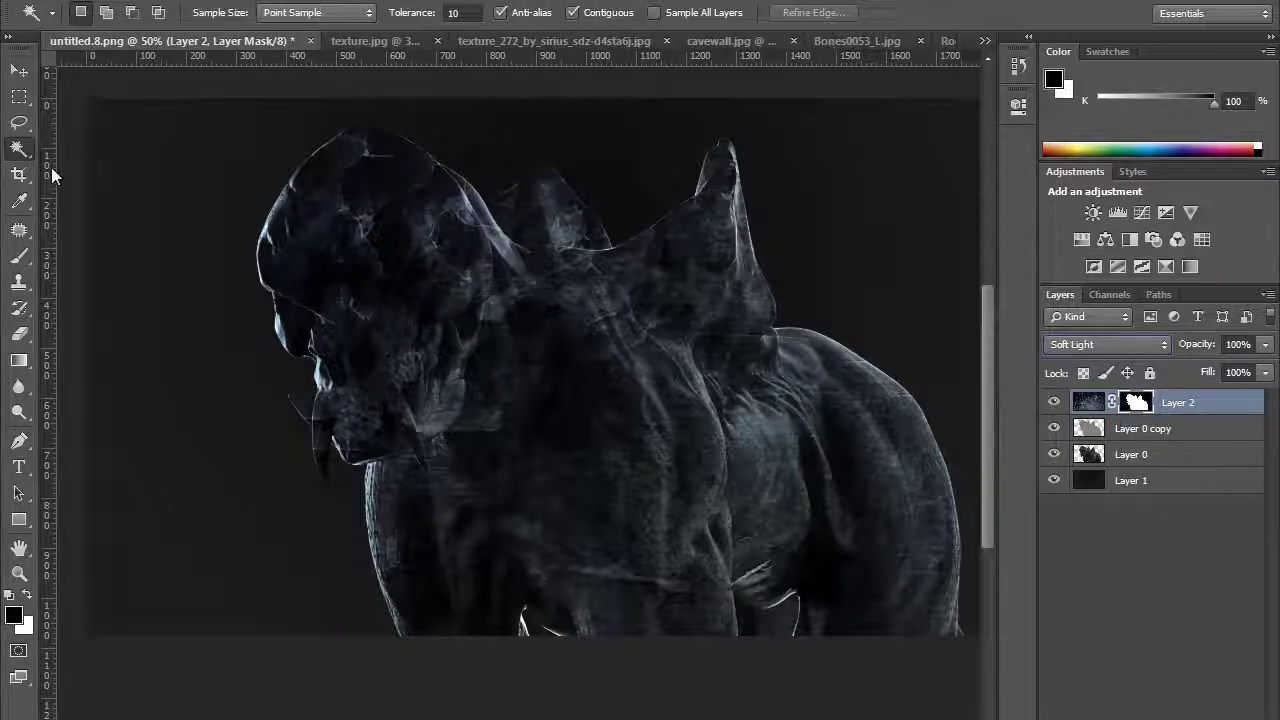
{"action": "left_click", "coordinate": [18, 255]}
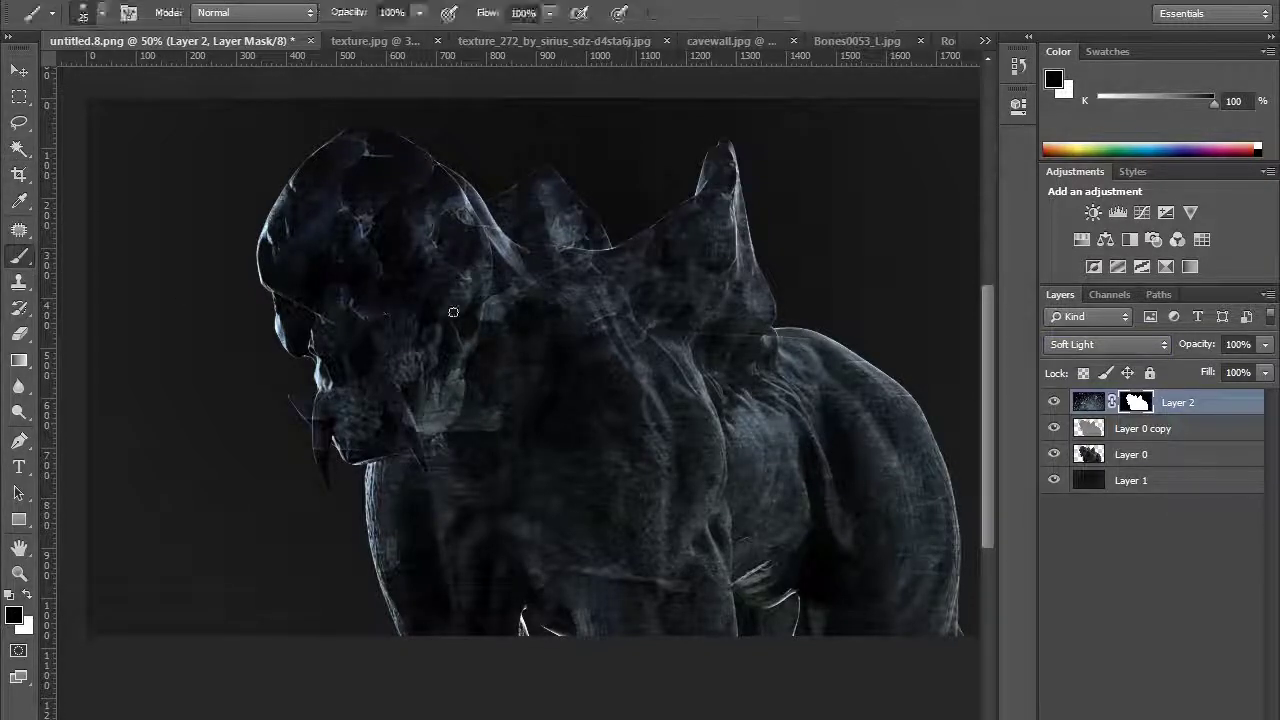
{"action": "key", "text": "bracketright"}
{"action": "key", "text": "bracketright"}
{"action": "key", "text": "bracketright"}
{"action": "key", "text": "bracketright"}
{"action": "mouse_move", "coordinate": [409, 355]}
{"action": "left_mouse_down"}
{"action": "mouse_move", "coordinate": [386, 389]}
{"action": "mouse_move", "coordinate": [418, 457]}
{"action": "left_mouse_up"}
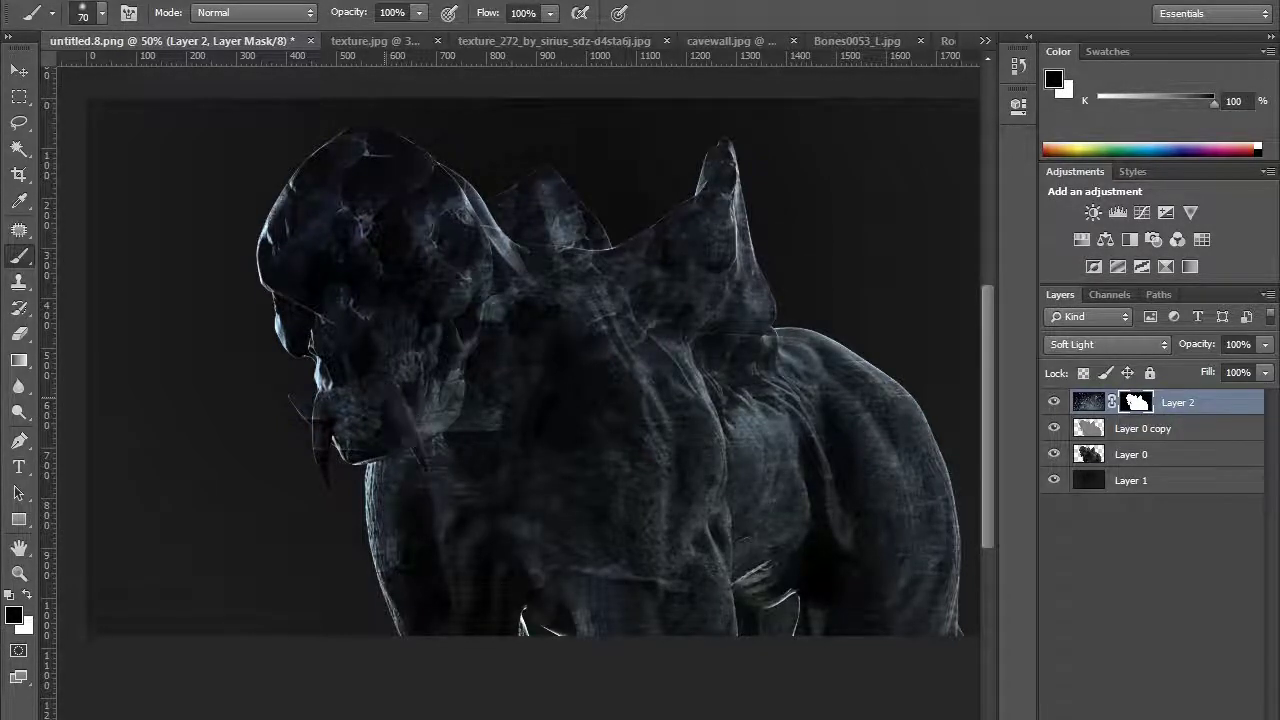
{"action": "mouse_move", "coordinate": [386, 373]}
{"action": "left_mouse_down"}
{"action": "mouse_move", "coordinate": [400, 362]}
{"action": "mouse_move", "coordinate": [374, 382]}
{"action": "left_mouse_up"}
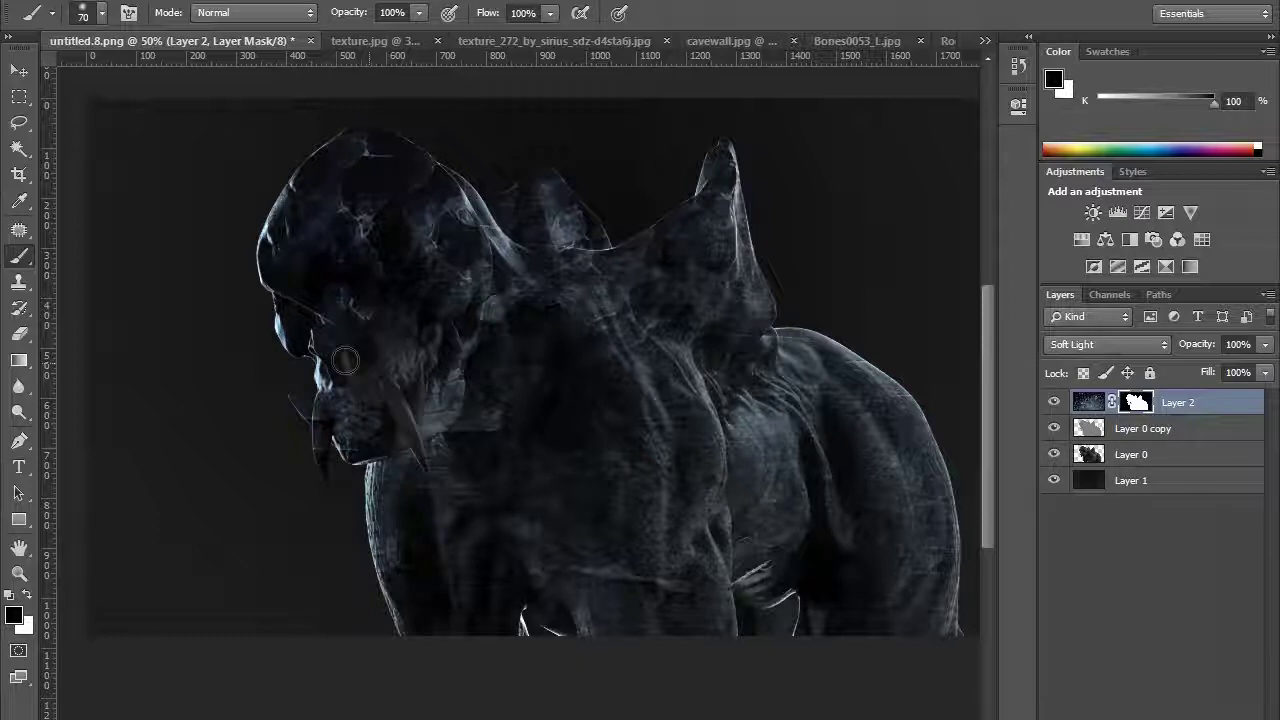
{"action": "mouse_move", "coordinate": [366, 325]}
{"action": "left_mouse_down"}
{"action": "mouse_move", "coordinate": [405, 275]}
{"action": "mouse_move", "coordinate": [387, 262]}
{"action": "mouse_move", "coordinate": [405, 288]}
{"action": "mouse_move", "coordinate": [395, 318]}
{"action": "mouse_move", "coordinate": [409, 303]}
{"action": "mouse_move", "coordinate": [400, 264]}
{"action": "mouse_move", "coordinate": [416, 285]}
{"action": "mouse_move", "coordinate": [462, 290]}
{"action": "mouse_move", "coordinate": [448, 377]}
{"action": "mouse_move", "coordinate": [424, 331]}
{"action": "mouse_move", "coordinate": [430, 413]}
{"action": "mouse_move", "coordinate": [450, 391]}
{"action": "mouse_move", "coordinate": [346, 424]}
{"action": "left_mouse_up"}
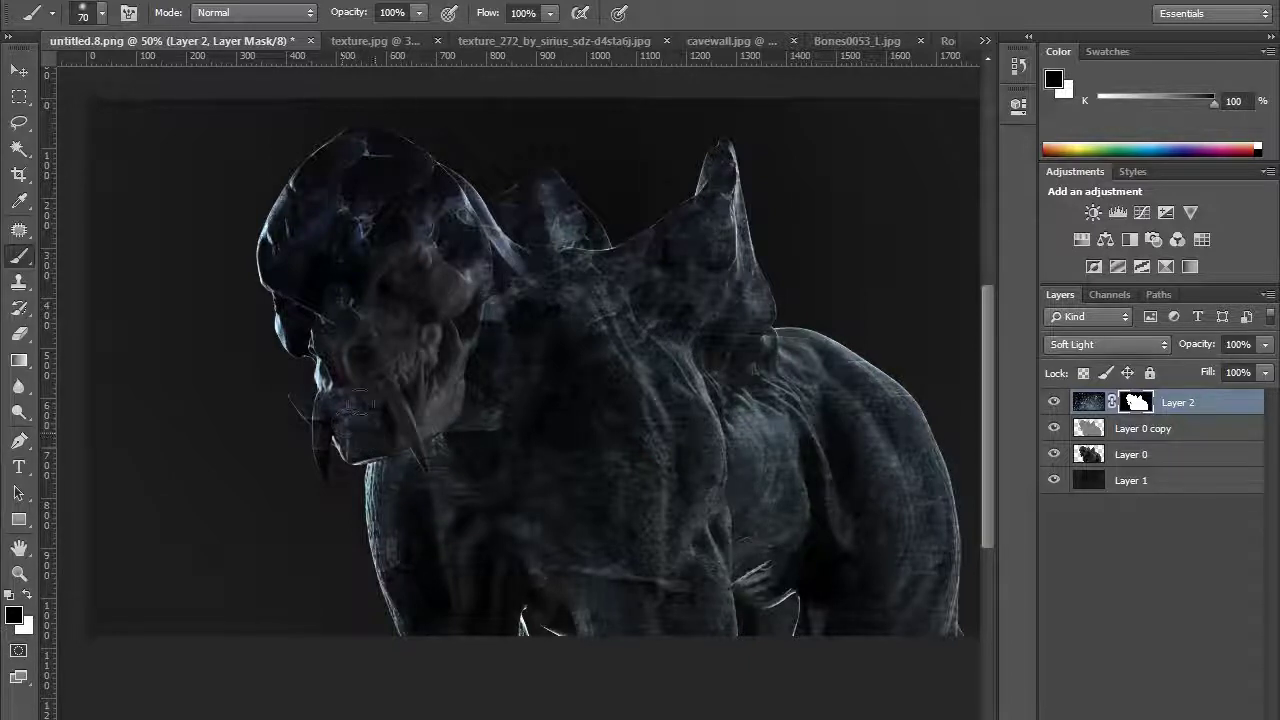
{"action": "mouse_move", "coordinate": [330, 447]}
{"action": "left_mouse_down"}
{"action": "mouse_move", "coordinate": [320, 272]}
{"action": "mouse_move", "coordinate": [385, 235]}
{"action": "mouse_move", "coordinate": [459, 250]}
{"action": "left_mouse_up"}
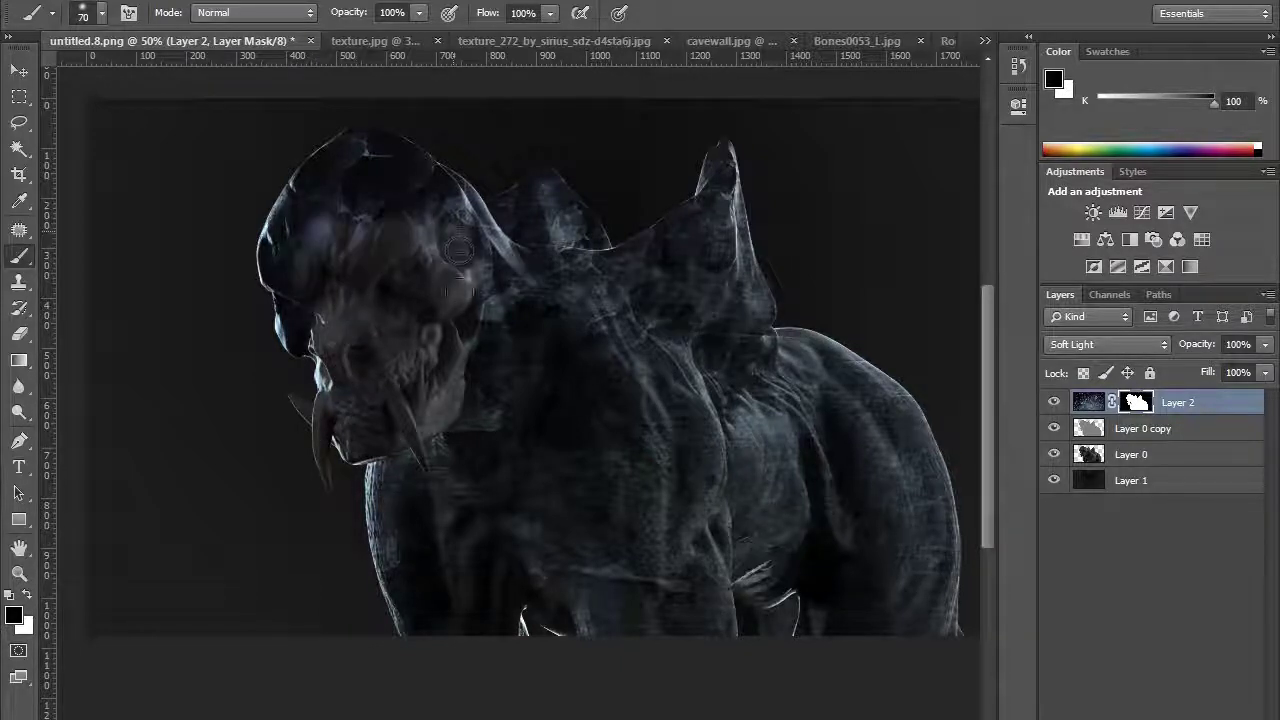
{"action": "mouse_move", "coordinate": [328, 325]}
{"action": "left_mouse_down"}
{"action": "mouse_move", "coordinate": [292, 335]}
{"action": "mouse_move", "coordinate": [280, 262]}
{"action": "mouse_move", "coordinate": [325, 172]}
{"action": "mouse_move", "coordinate": [360, 135]}
{"action": "mouse_move", "coordinate": [400, 145]}
{"action": "mouse_move", "coordinate": [410, 230]}
{"action": "mouse_move", "coordinate": [458, 175]}
{"action": "mouse_move", "coordinate": [440, 203]}
{"action": "left_mouse_up"}
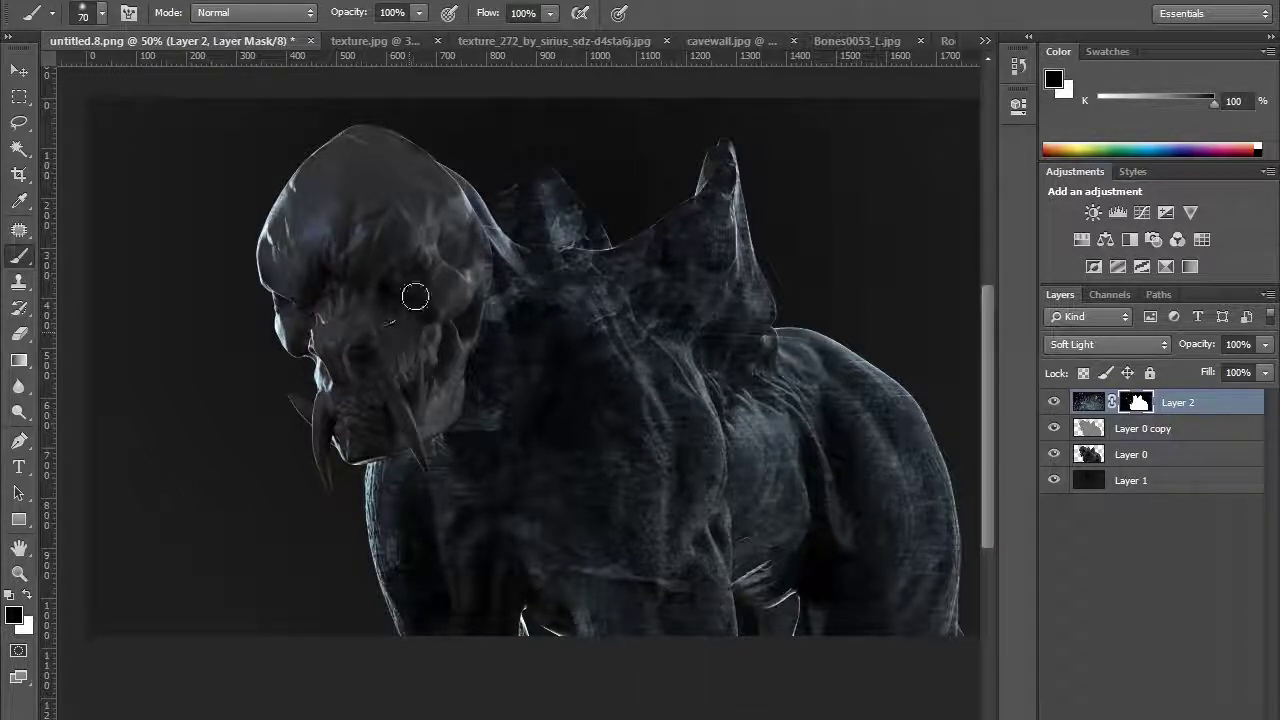
{"action": "mouse_move", "coordinate": [354, 205]}
{"action": "left_mouse_down"}
{"action": "mouse_move", "coordinate": [374, 157]}
{"action": "mouse_move", "coordinate": [415, 163]}
{"action": "mouse_move", "coordinate": [388, 148]}
{"action": "left_mouse_up"}
{"action": "mouse_move", "coordinate": [383, 400]}
{"action": "left_mouse_down"}
{"action": "mouse_move", "coordinate": [374, 431]}
{"action": "mouse_move", "coordinate": [412, 425]}
{"action": "left_mouse_up"}
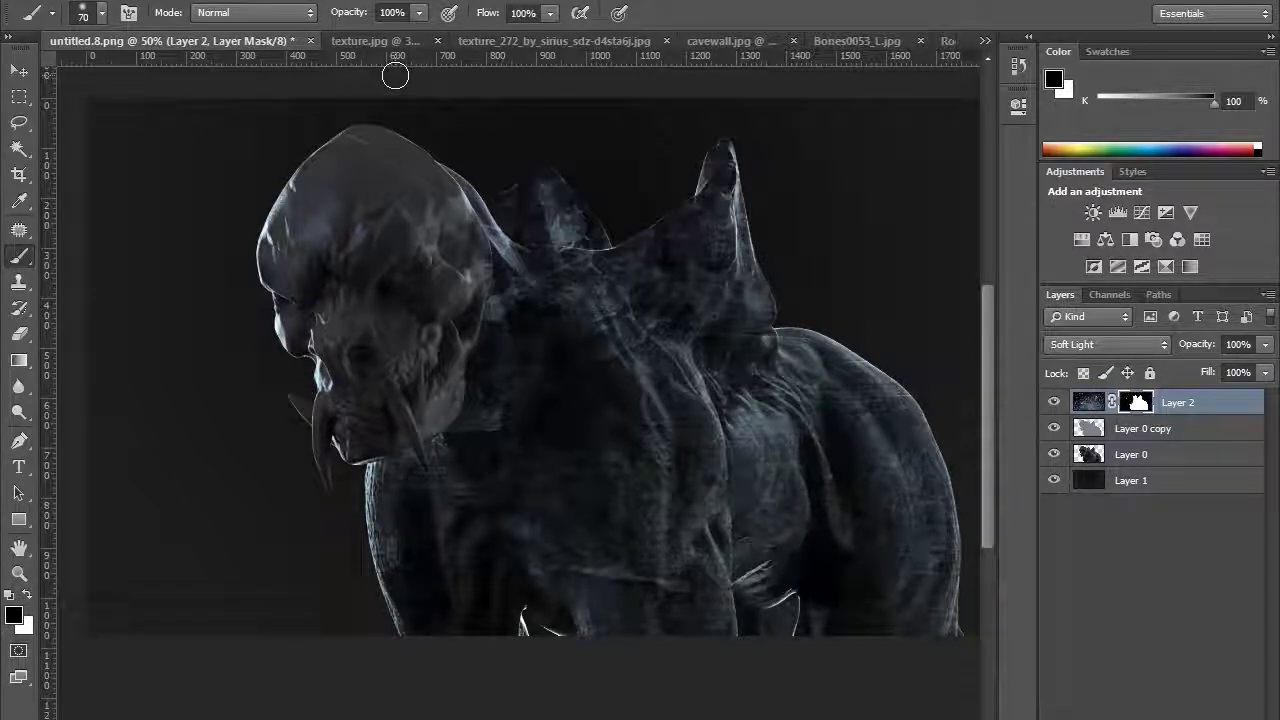
{"action": "mouse_move", "coordinate": [468, 380]}
{"action": "left_mouse_down"}
{"action": "mouse_move", "coordinate": [420, 371]}
{"action": "mouse_move", "coordinate": [425, 410]}
{"action": "left_mouse_up"}
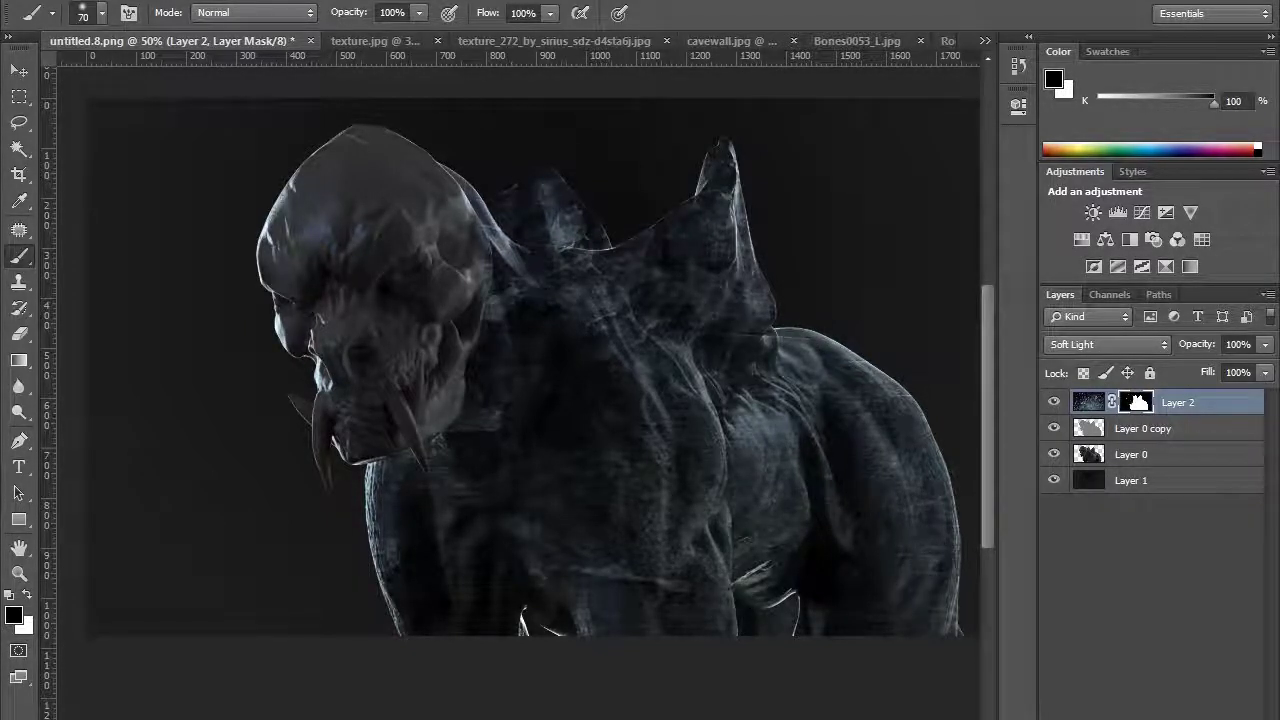
{"action": "left_click", "coordinate": [1088, 402]}
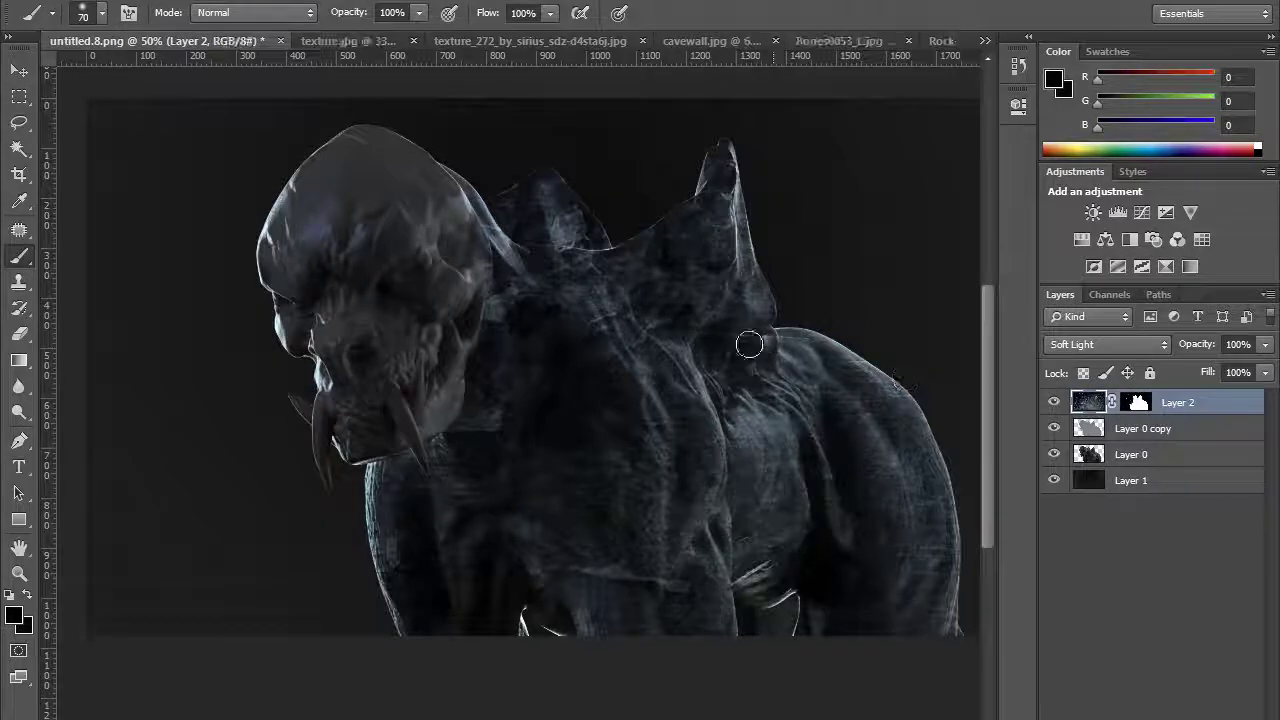
{"action": "key", "text": "v"}
{"action": "mouse_move", "coordinate": [640, 452]}
{"action": "left_mouse_down"}
{"action": "mouse_move", "coordinate": [551, 449]}
{"action": "mouse_move", "coordinate": [591, 457]}
{"action": "left_mouse_up"}
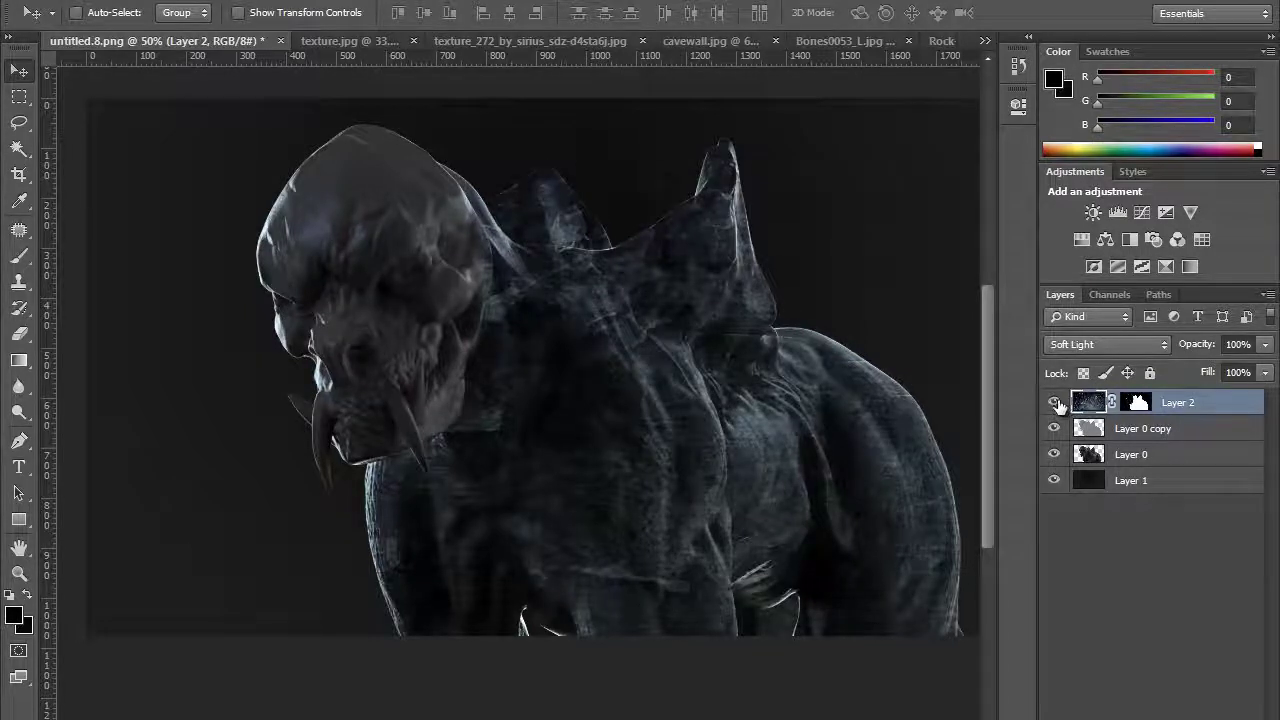
Hide the Layer 2 texture and add a new empty layer above it
{"action": "left_click", "coordinate": [1053, 402]}
{"action": "key", "text": "ctrl+shift+alt+n"}
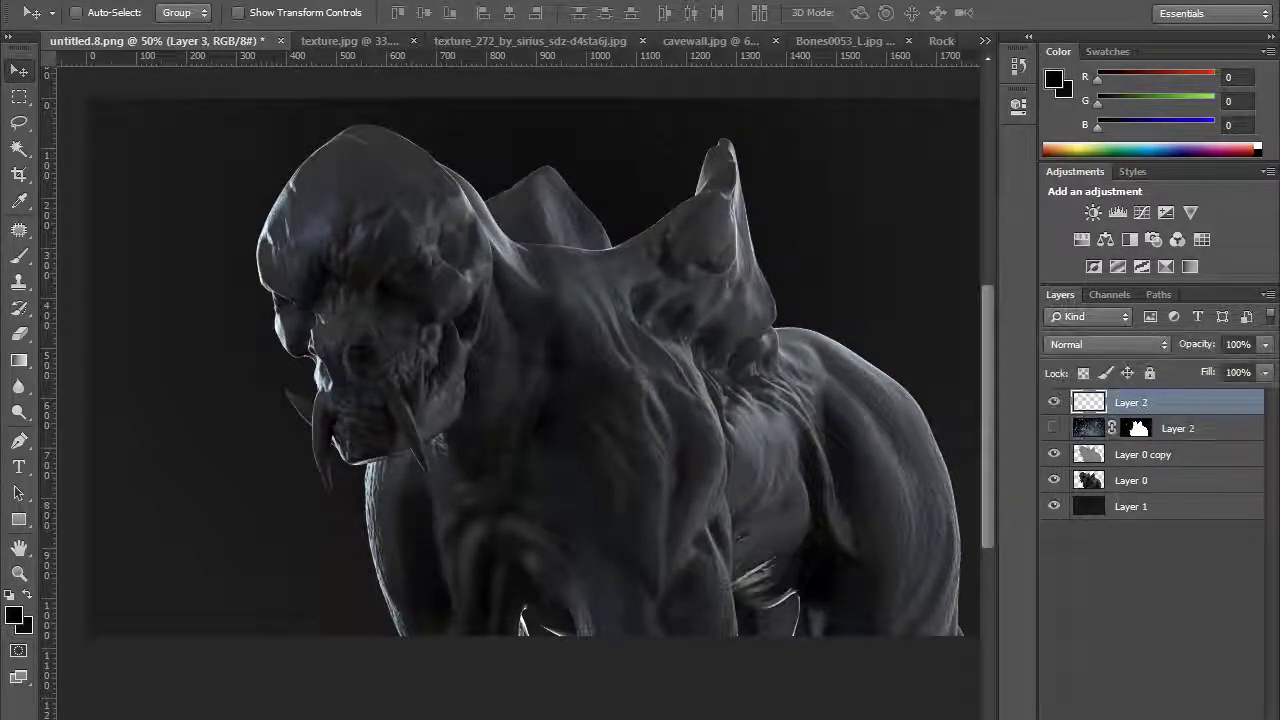
Select the creature's silhouette by inverting a Magic Wand selection of Layer 0's empty surroundings, and apply it as a layer mask on Layer 3
{"action": "left_click", "coordinate": [1131, 480]}
{"action": "key", "text": "w"}
{"action": "left_click", "coordinate": [903, 281]}
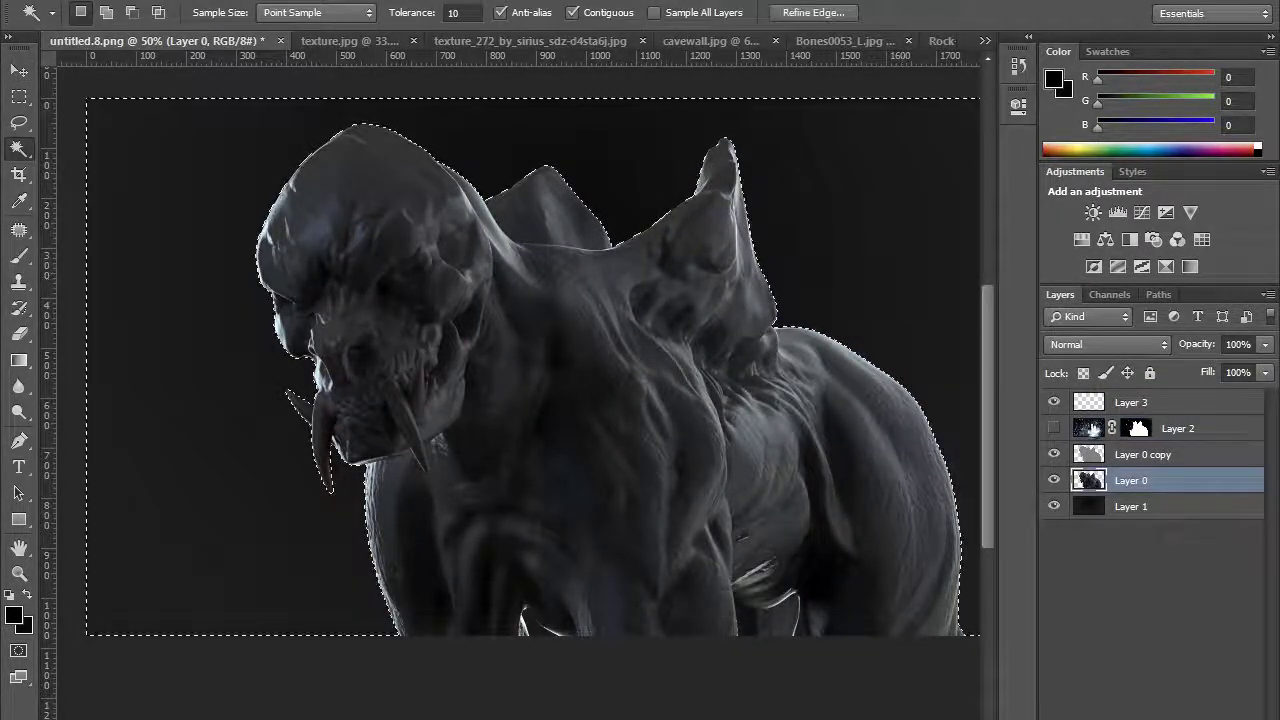
{"action": "left_click", "coordinate": [1170, 405]}
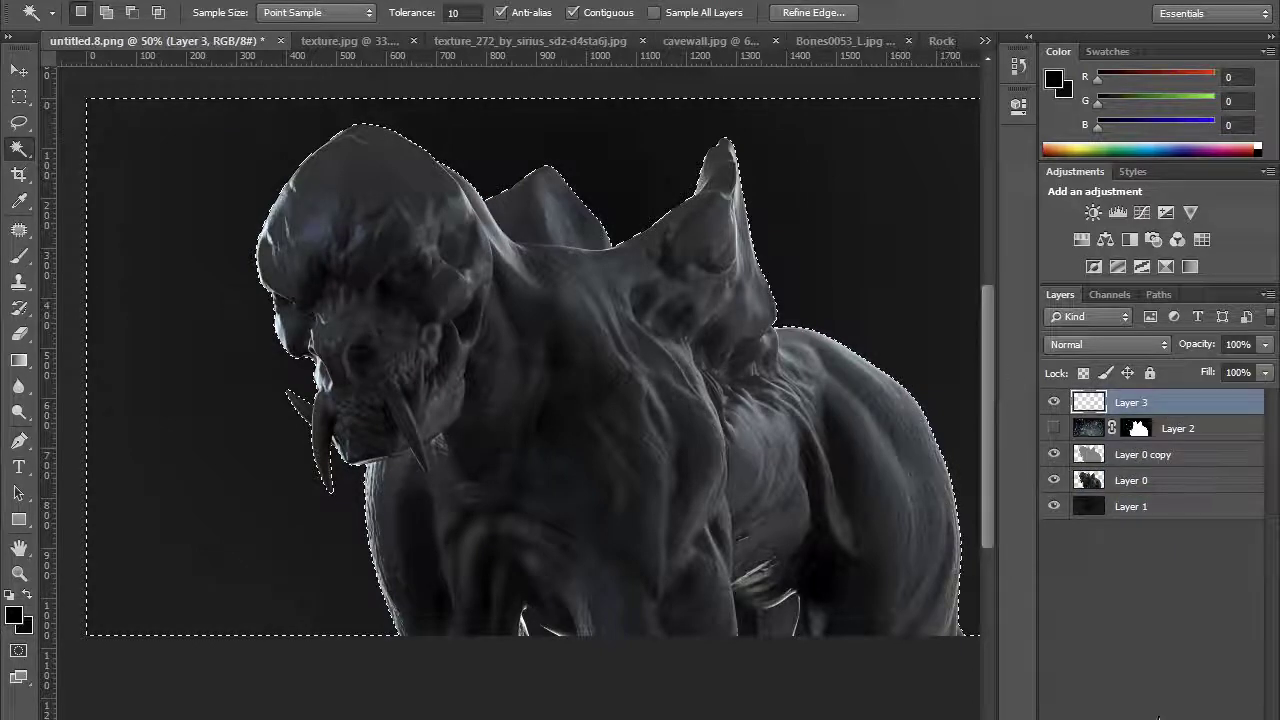
{"action": "key", "text": "ctrl+shift+m"}
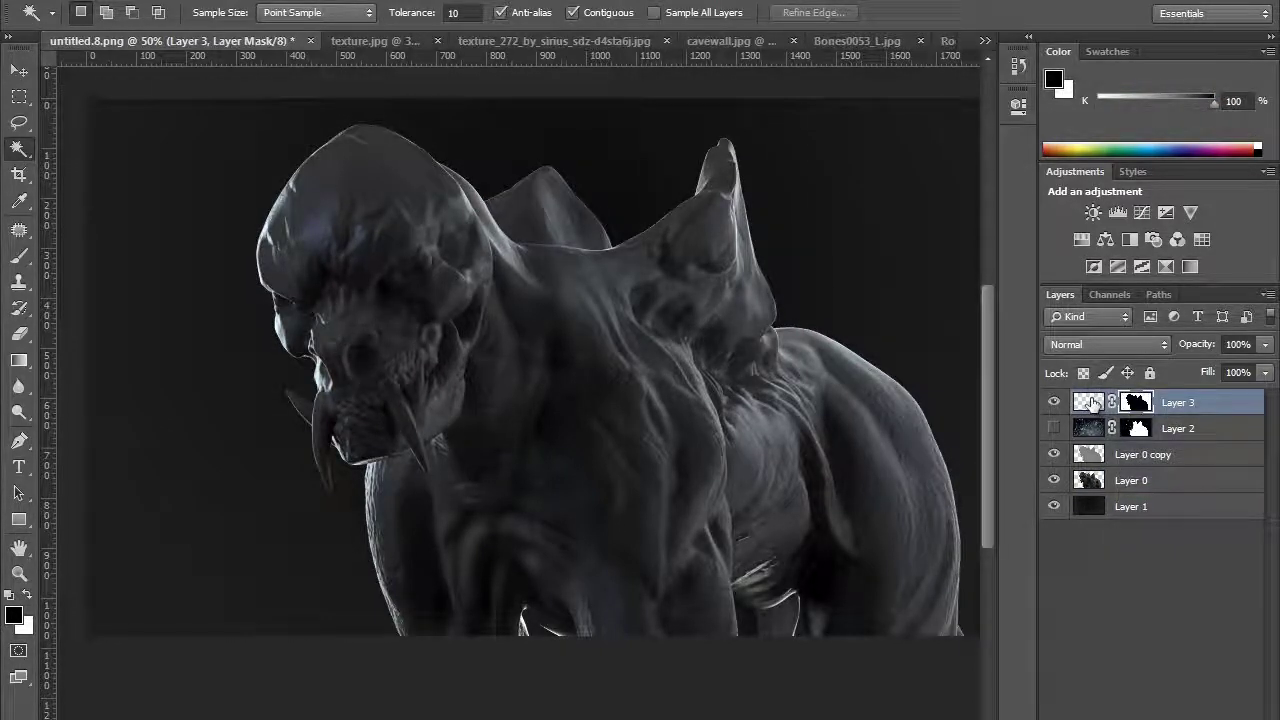
{"action": "key", "text": "ctrl+z"}
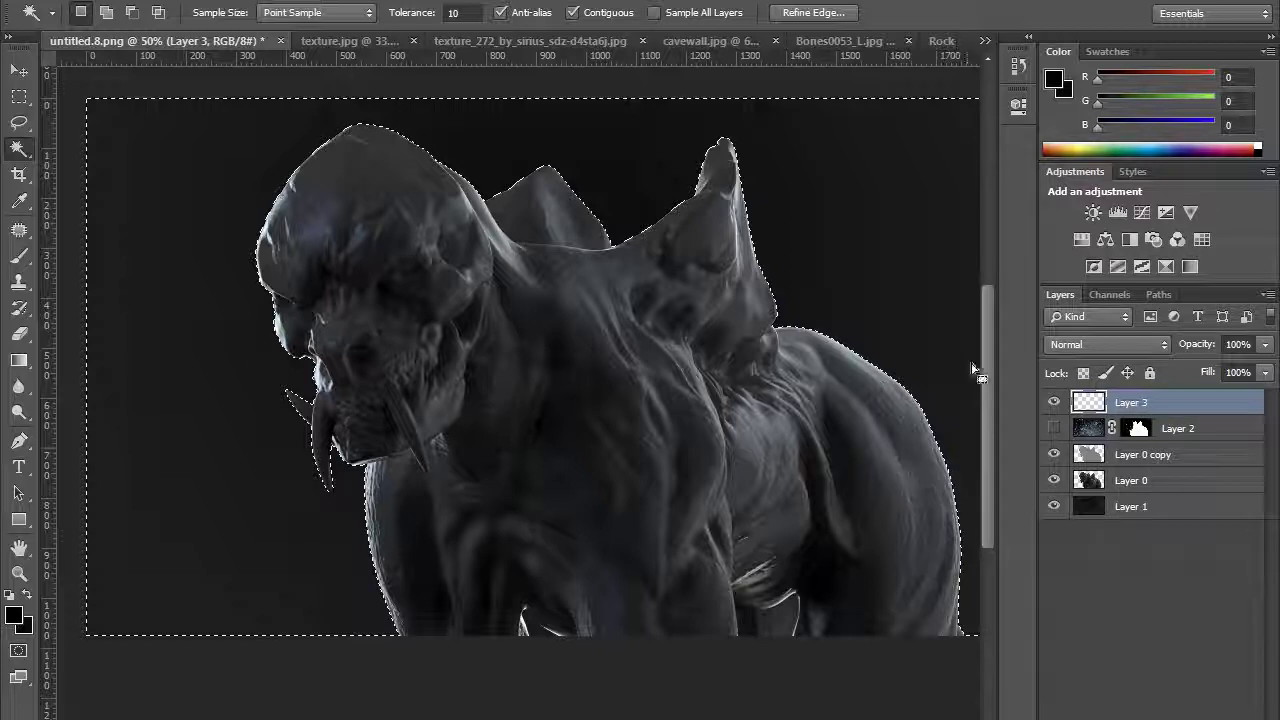
{"action": "key", "text": "alt+s"}
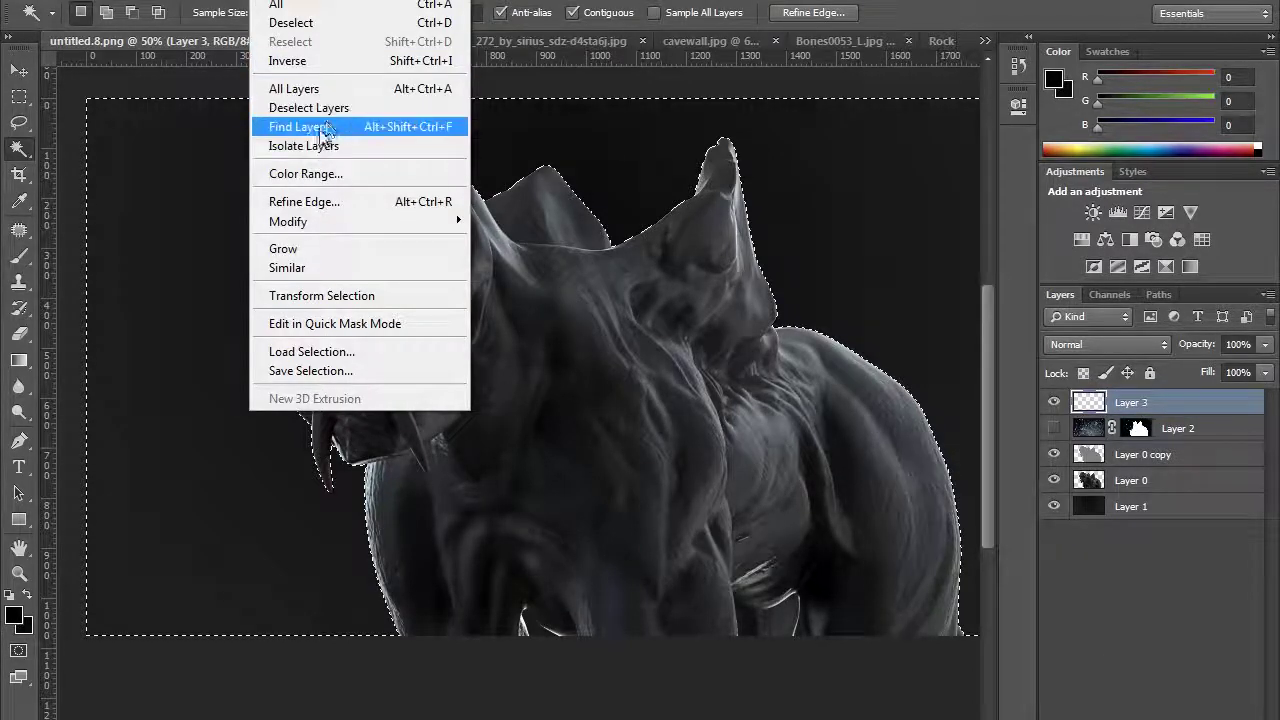
{"action": "left_click", "coordinate": [280, 60]}
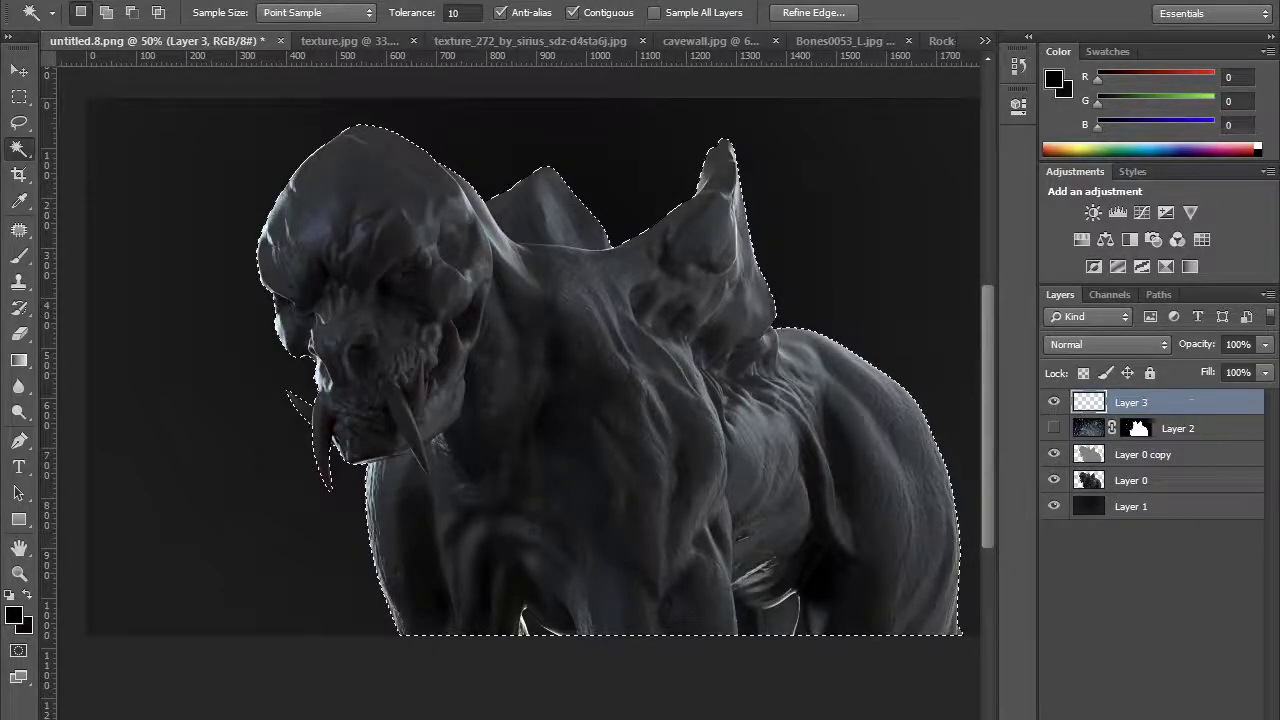
{"action": "key", "text": "ctrl+shift+m"}
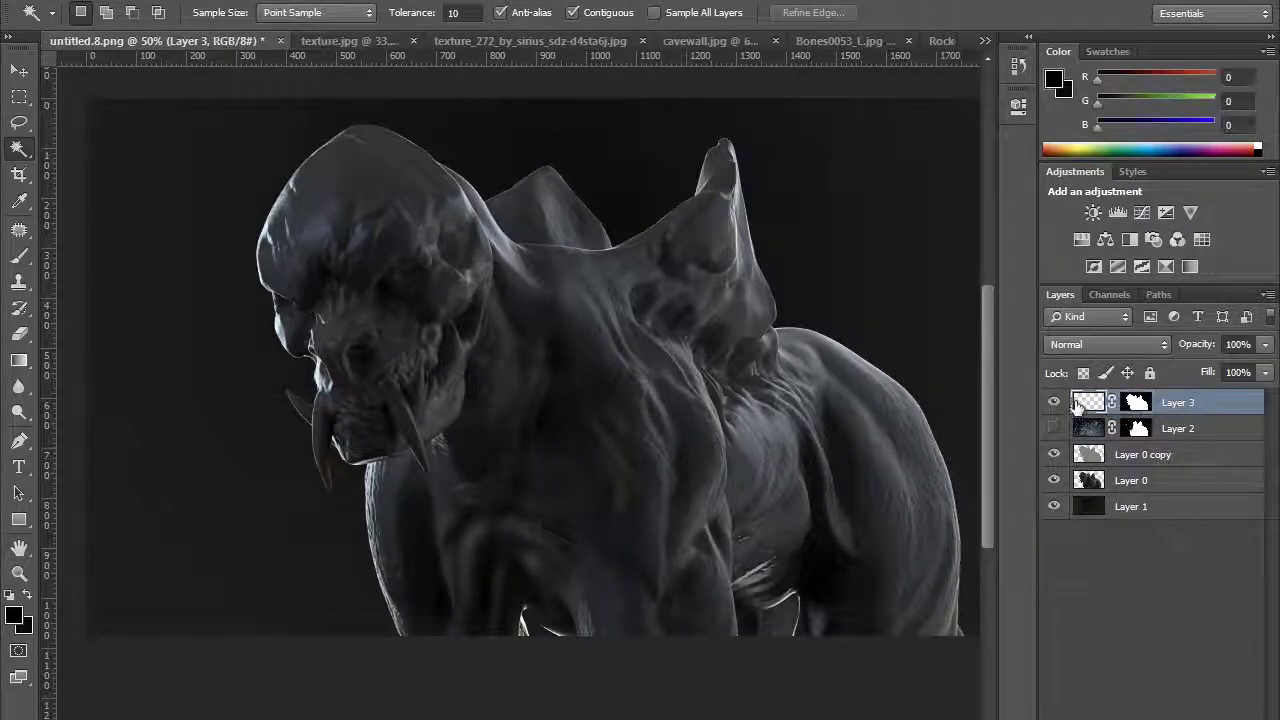
Paste the copied cracked-wall texture onto its own layer above Layer 3 and put it into Free Transform
{"action": "key", "text": "ctrl+v"}
{"action": "key", "text": "z"}
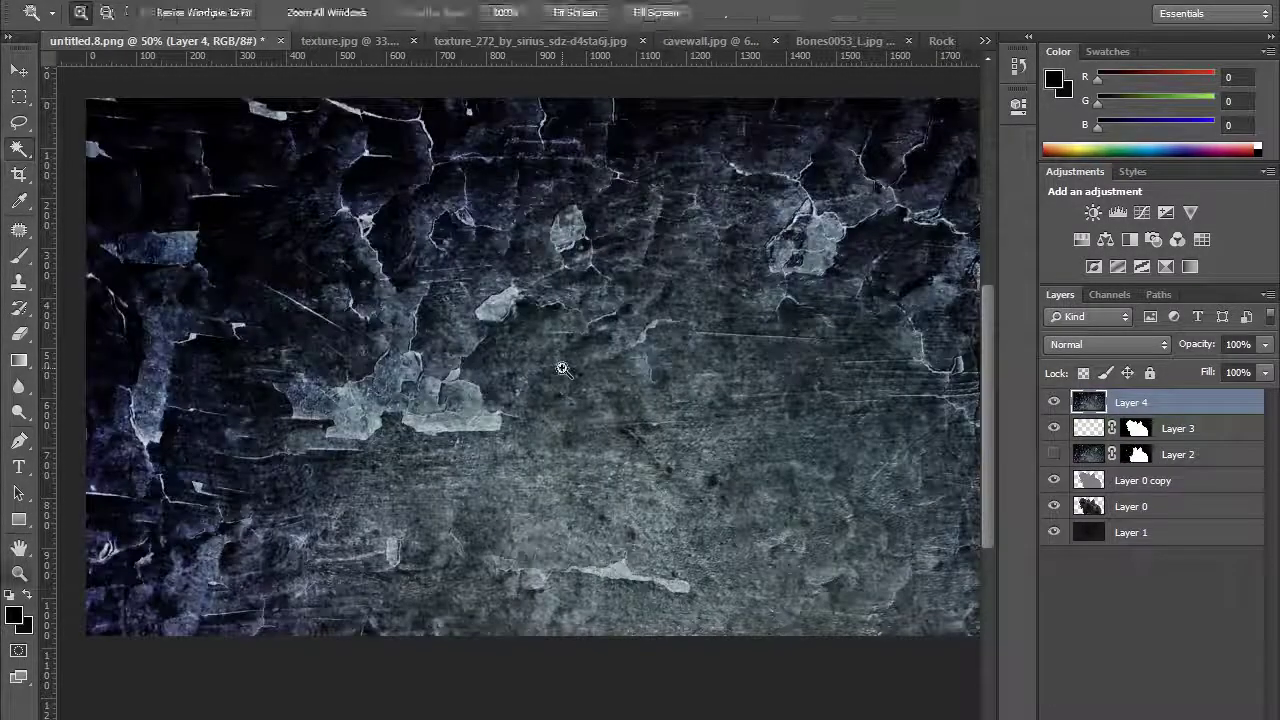
{"action": "left_click", "coordinate": [563, 369], "text": "alt"}
{"action": "left_click", "coordinate": [550, 361], "text": "alt"}
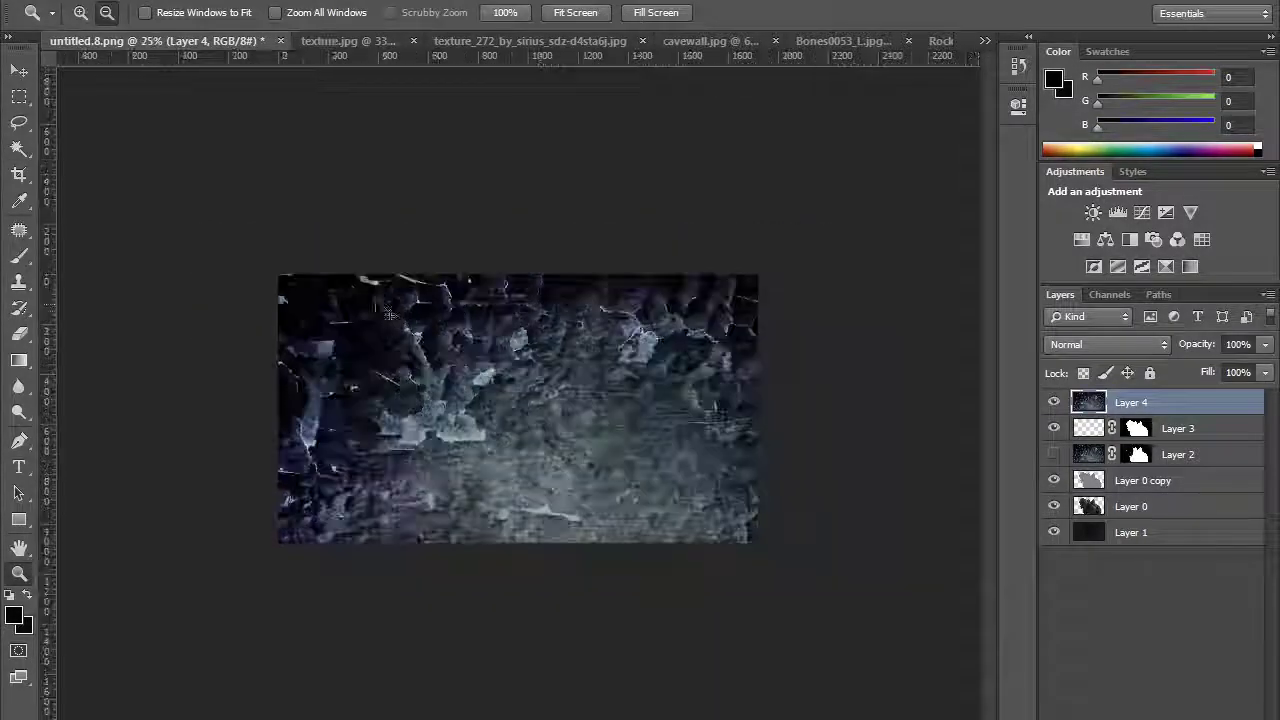
{"action": "key", "text": "ctrl+t"}
{"action": "left_click_drag", "start_coordinate": [279, 273], "coordinate": [768, 572]}
{"action": "left_click_drag", "start_coordinate": [762, 640], "coordinate": [505, 372]}
{"action": "key", "text": "ctrl+z"}
{"action": "key", "text": "ctrl+z"}
{"action": "key", "text": "ctrl+space"}
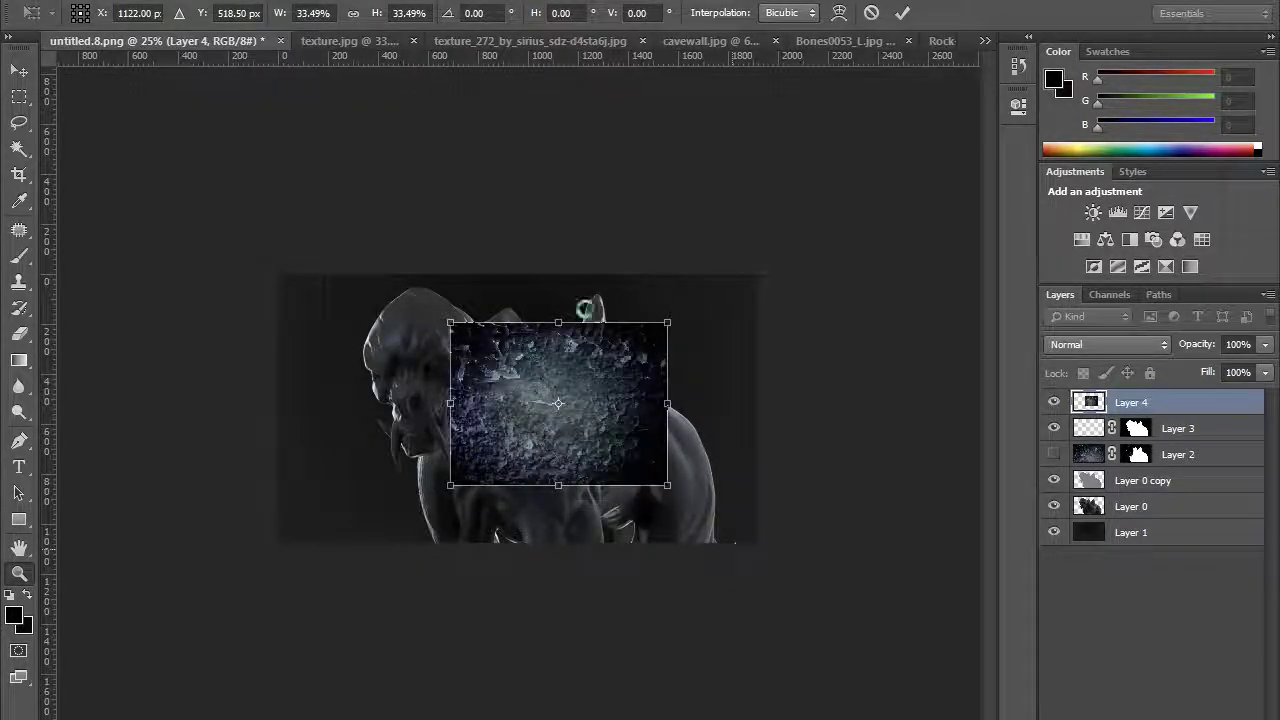
{"action": "key", "text": "ctrl+z"}
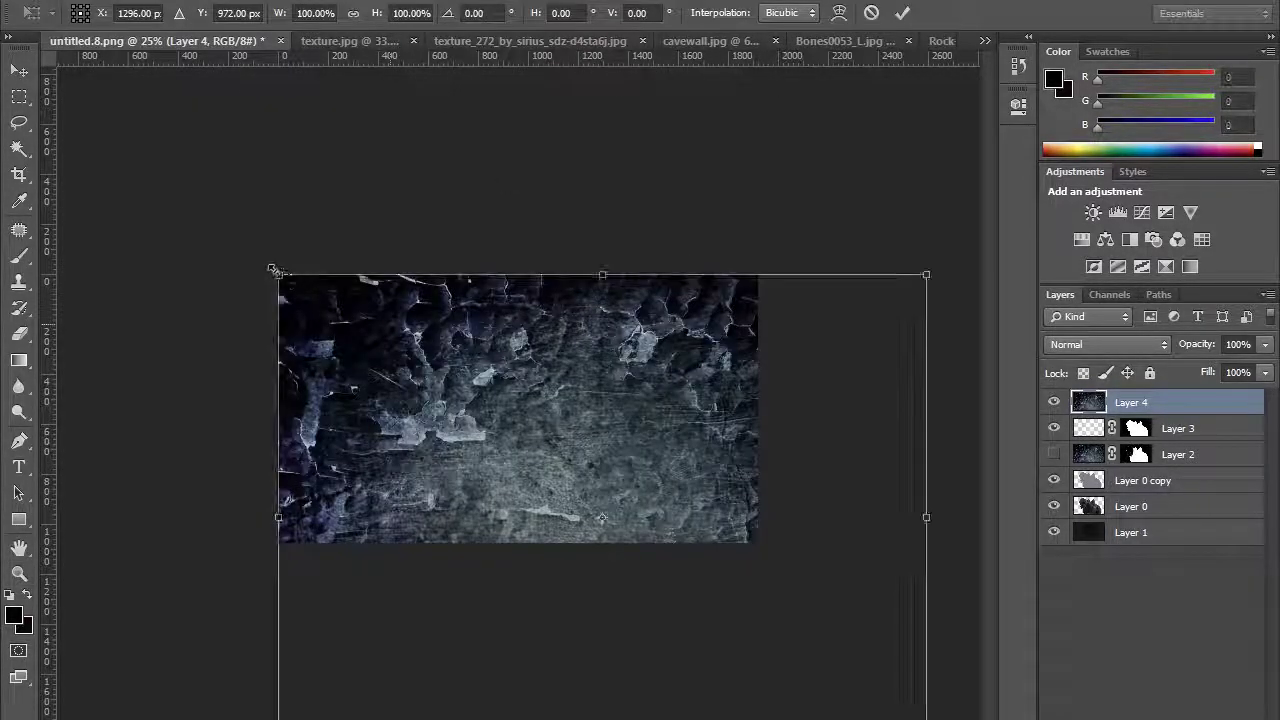
Scale the pasted Layer 4 texture down and position it so that it covers the whole creature
{"action": "left_click_drag", "start_coordinate": [277, 270], "coordinate": [476, 383]}
{"action": "left_click_drag", "start_coordinate": [587, 488], "coordinate": [424, 350]}
{"action": "left_click_drag", "start_coordinate": [830, 393], "coordinate": [500, 467]}
{"action": "key", "text": "Return"}
{"action": "key", "text": "z"}
{"action": "left_click_drag", "start_coordinate": [297, 274], "coordinate": [690, 412]}
Transfer the silhouette mask from Layer 3 to the Layer 4 texture and delete the empty Layer 3
{"action": "left_click_drag", "start_coordinate": [1139, 425], "coordinate": [1140, 403]}
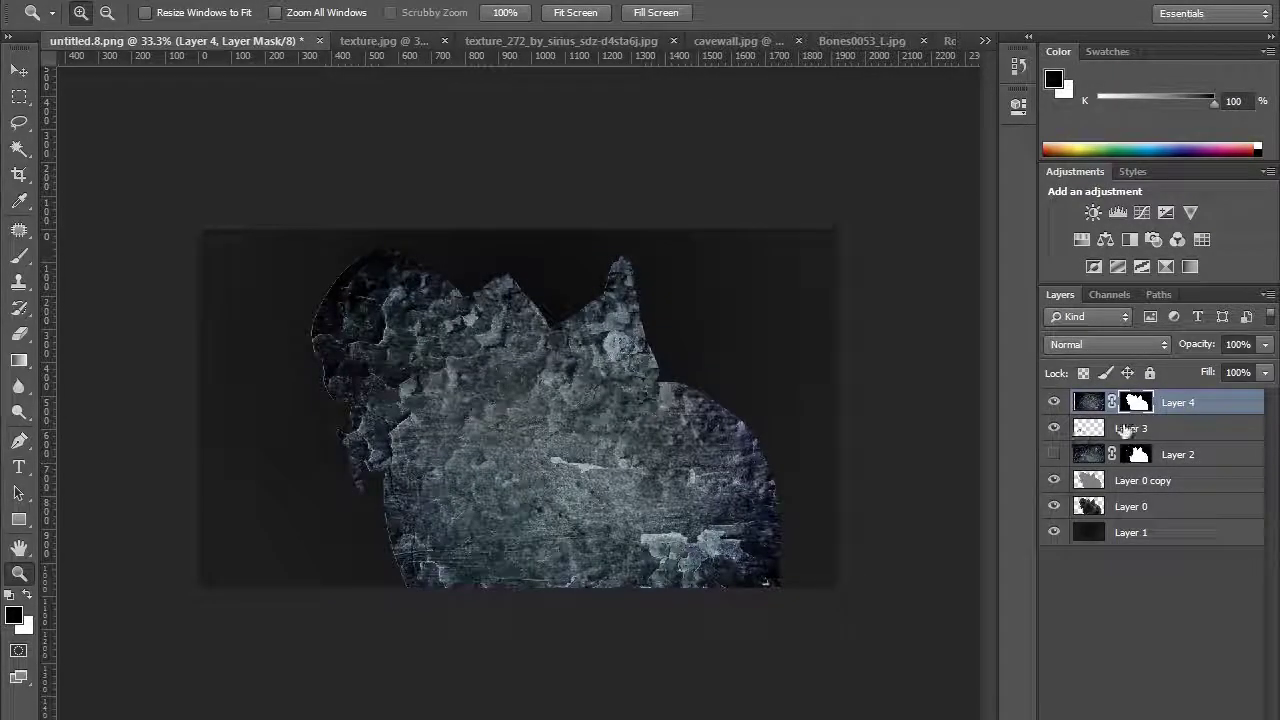
{"action": "left_click", "coordinate": [1128, 430]}
{"action": "key", "text": "Delete"}
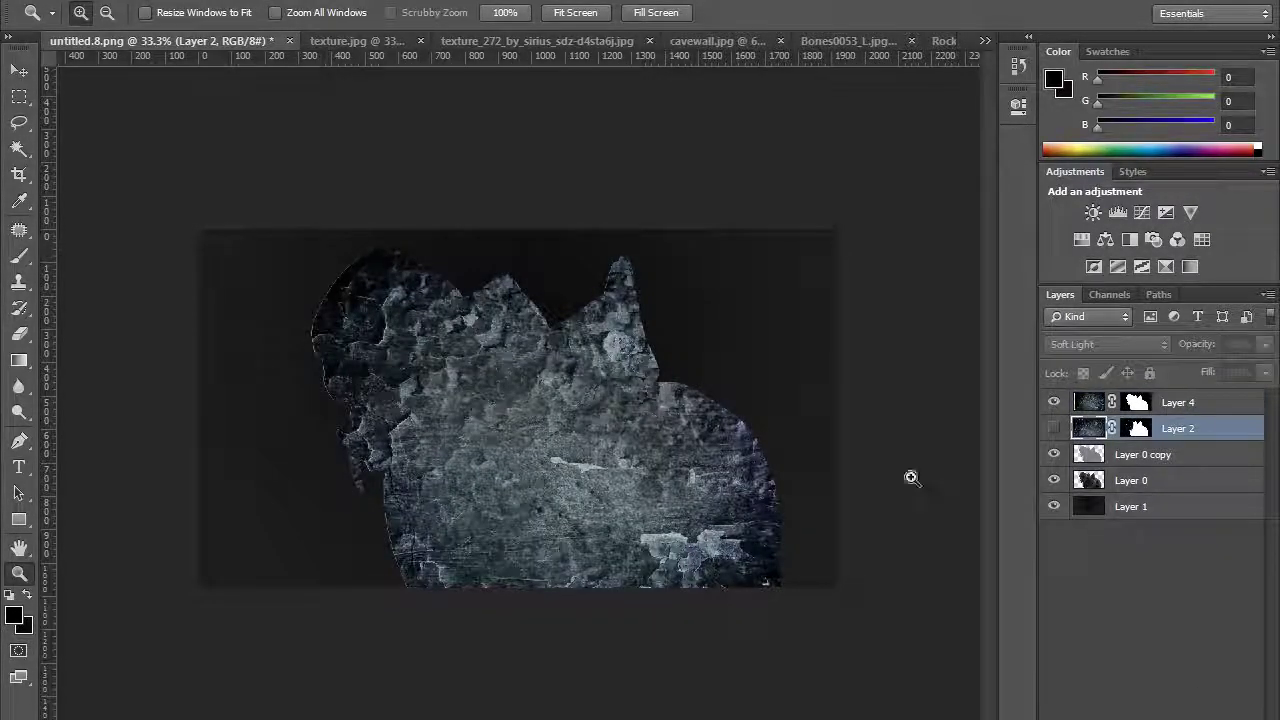
Set the blending mode of the Layer 4 texture to Soft Light
{"action": "left_click", "coordinate": [1100, 402]}
{"action": "left_click", "coordinate": [1100, 428]}
{"action": "left_click", "coordinate": [1100, 402]}
{"action": "left_click", "coordinate": [1104, 342]}
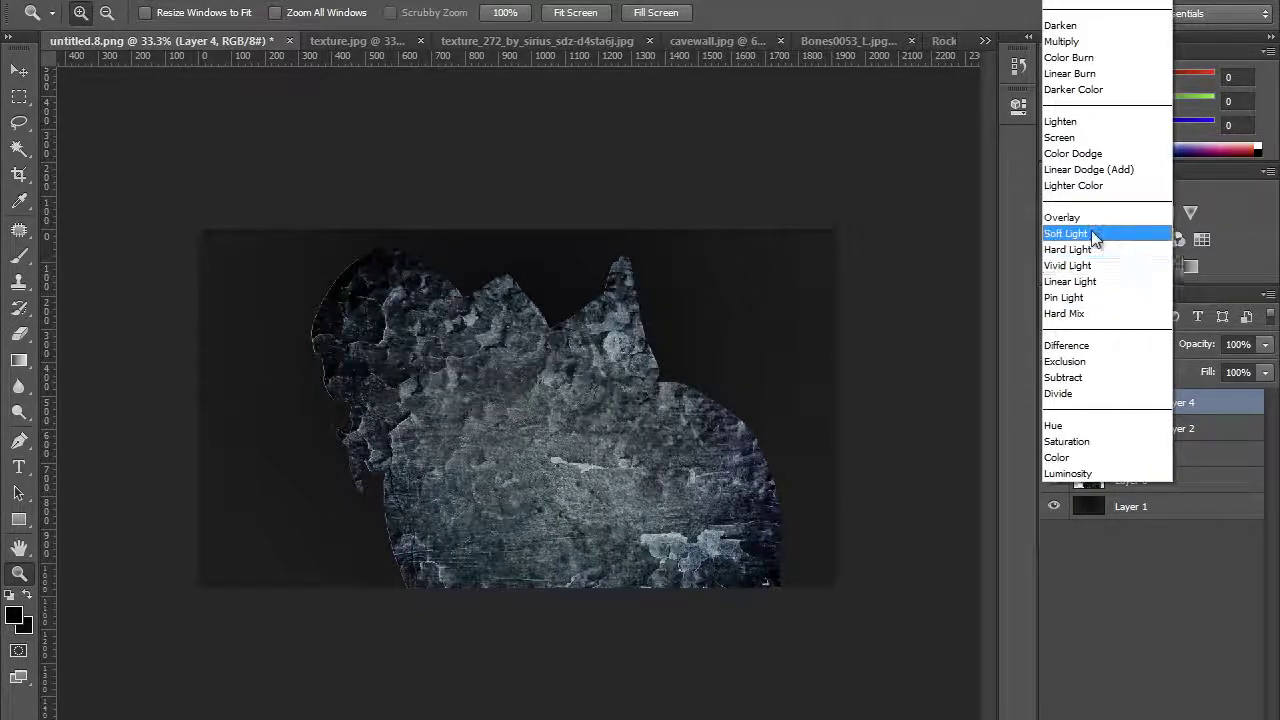
{"action": "left_click", "coordinate": [1100, 234]}
Try the Layer 4 texture at 59% opacity together with the Layer 2 texture turned on
{"action": "left_click", "coordinate": [368, 313]}
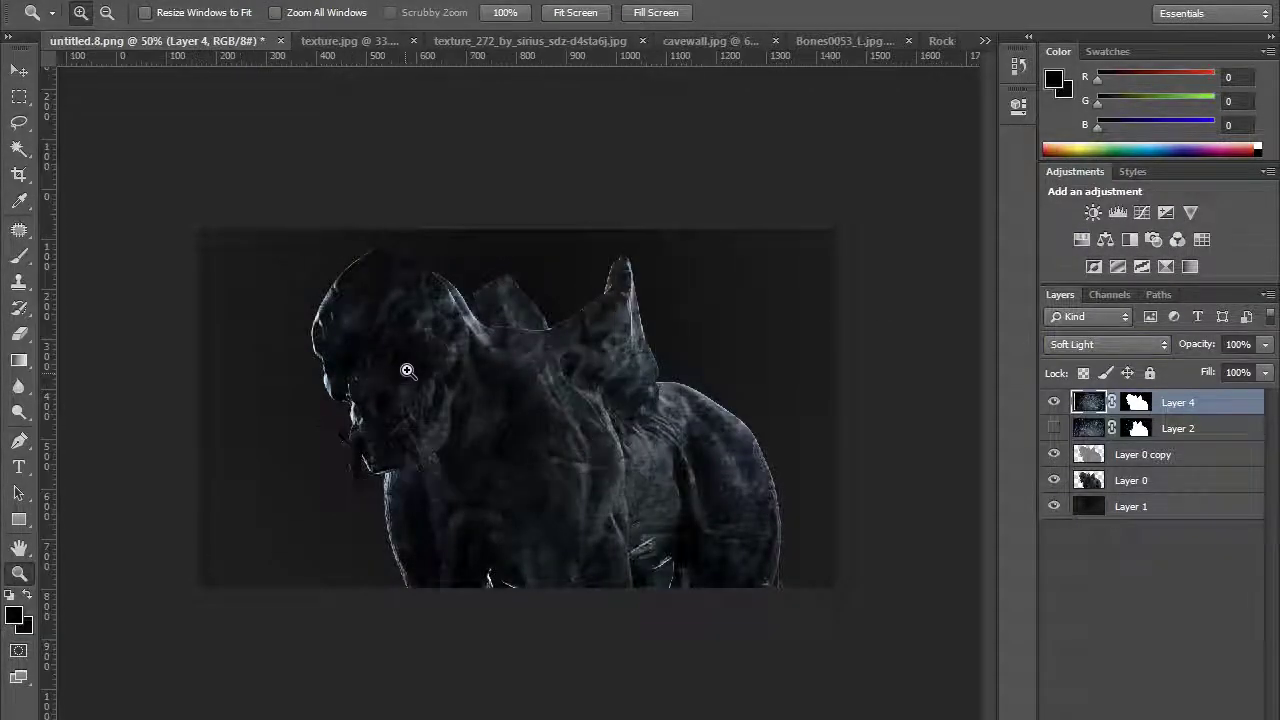
{"action": "left_click", "coordinate": [478, 446]}
{"action": "left_click_drag", "start_coordinate": [520, 543], "coordinate": [421, 437]}
{"action": "left_click_drag", "start_coordinate": [451, 374], "coordinate": [364, 256]}
{"action": "left_click", "coordinate": [1265, 344]}
{"action": "left_click_drag", "start_coordinate": [1263, 368], "coordinate": [1226, 378]}
{"action": "left_click", "coordinate": [1053, 428]}
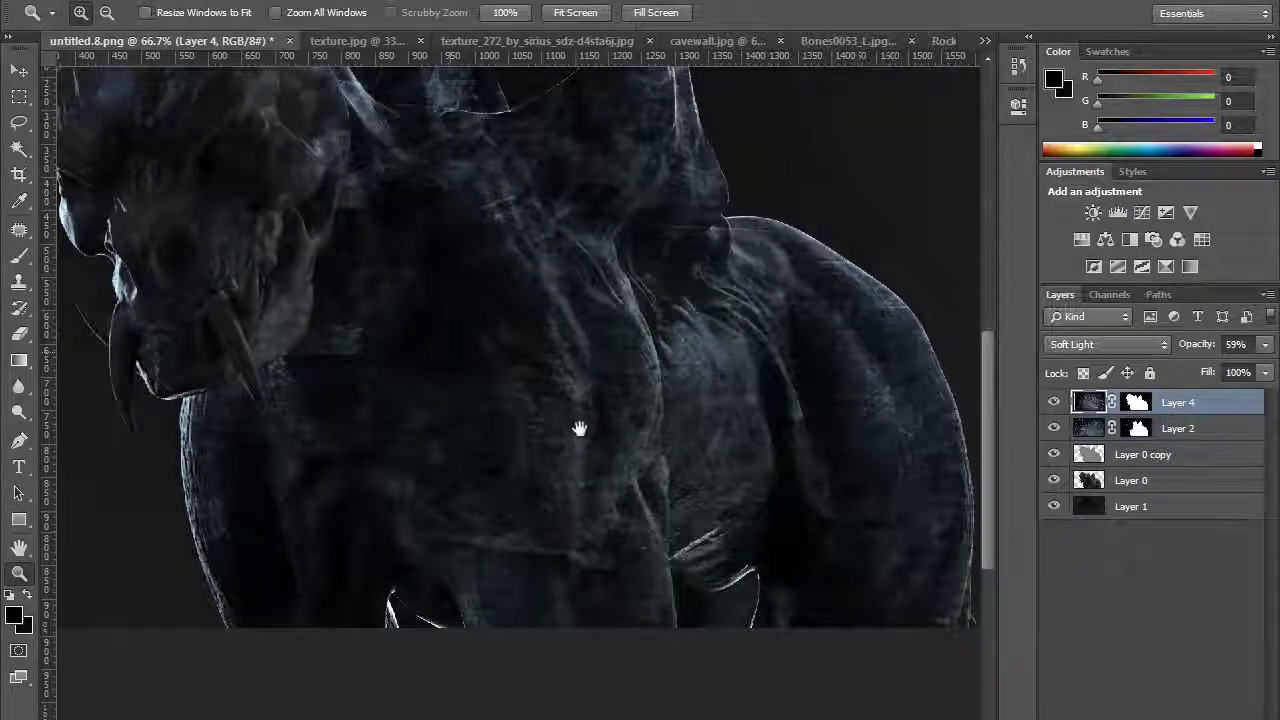
Set the opacity of the Layer 4 texture to 100%
{"action": "left_click_drag", "start_coordinate": [580, 423], "coordinate": [710, 508]}
{"action": "left_click", "coordinate": [1265, 344]}
{"action": "left_click_drag", "start_coordinate": [1226, 370], "coordinate": [1272, 370]}
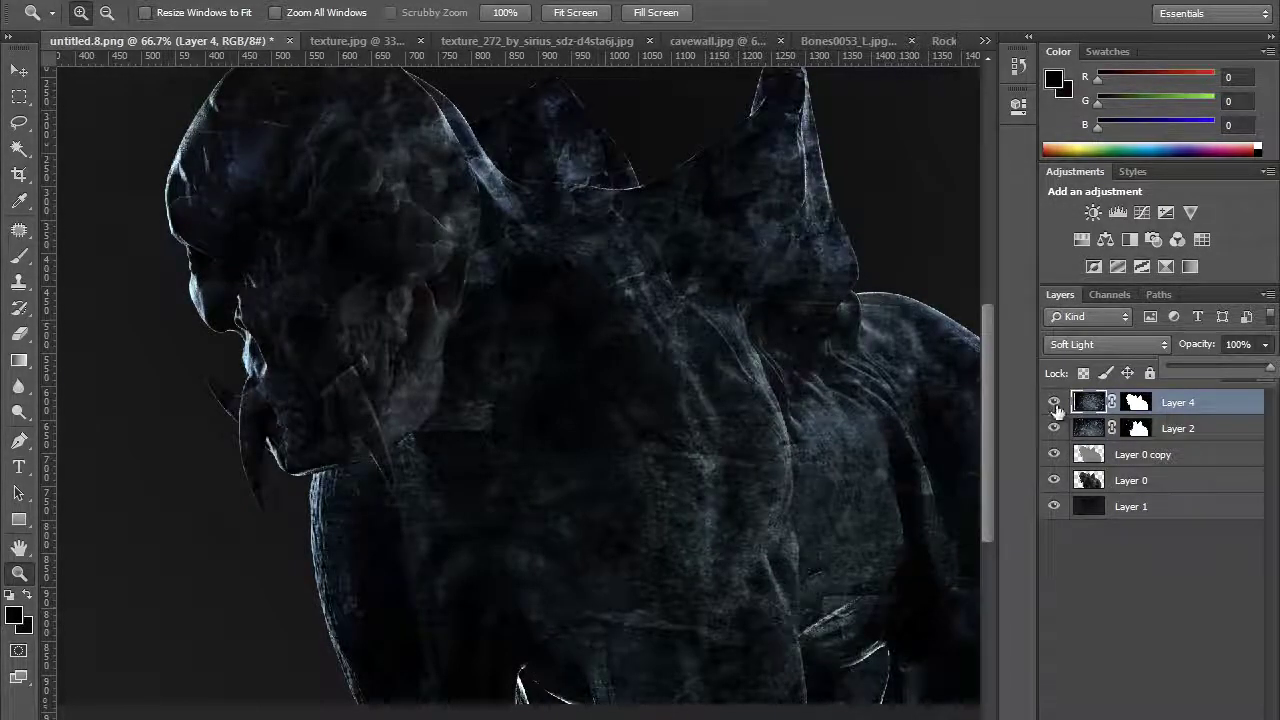
Compare the Layer 2 and Layer 4 texture overlays on the creature by toggling each layer's visibility
{"action": "left_click", "coordinate": [1054, 403]}
{"action": "left_click", "coordinate": [1053, 402]}
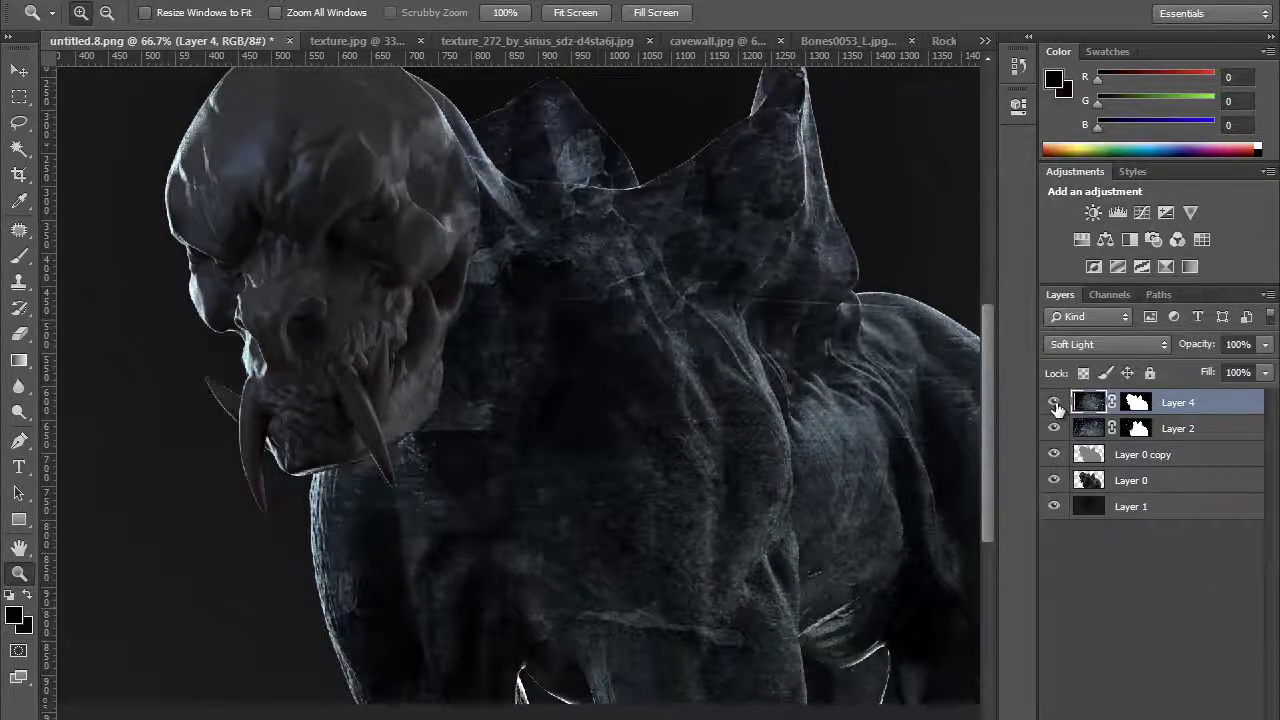
{"action": "left_click", "coordinate": [1054, 429]}
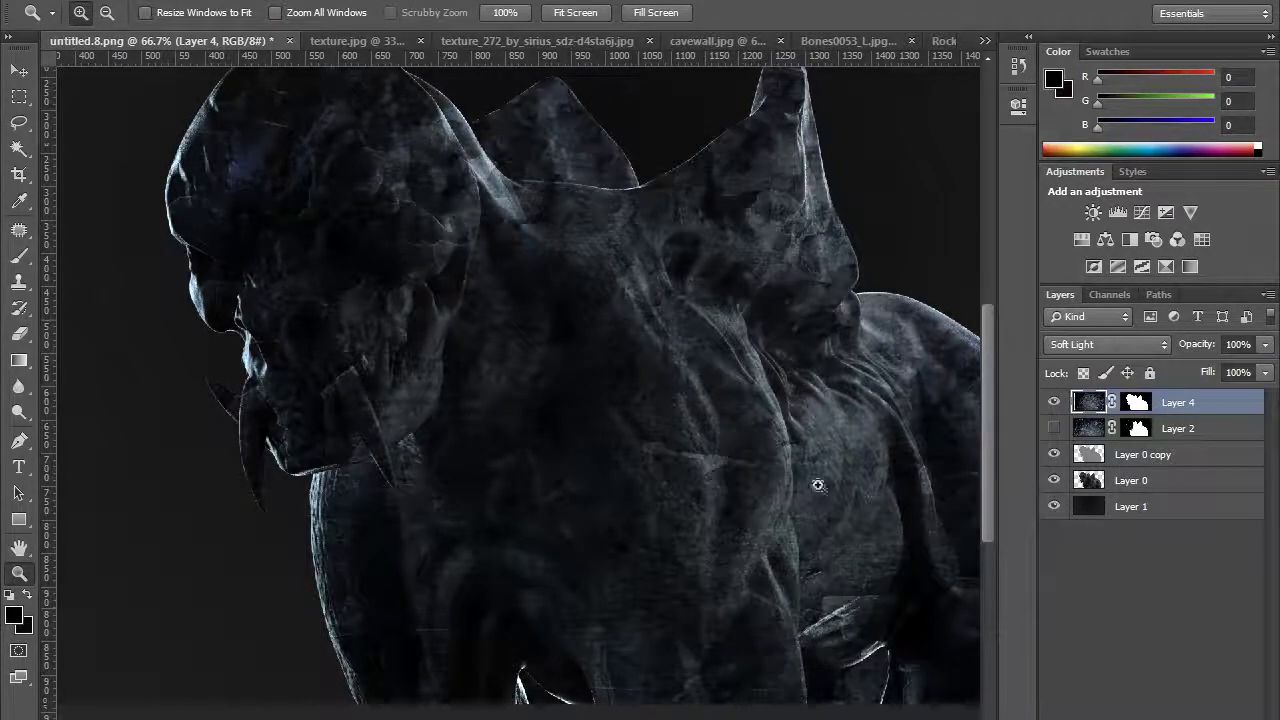
{"action": "left_click", "coordinate": [1054, 402]}
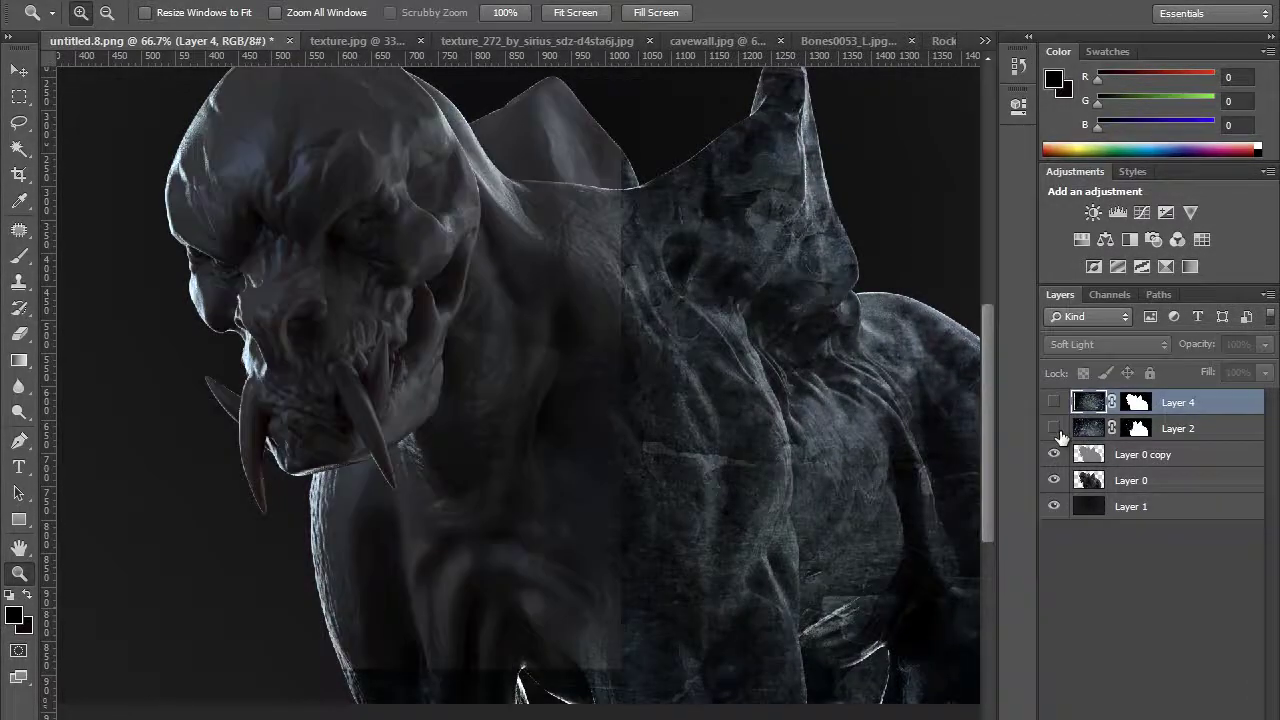
{"action": "left_click", "coordinate": [1054, 428]}
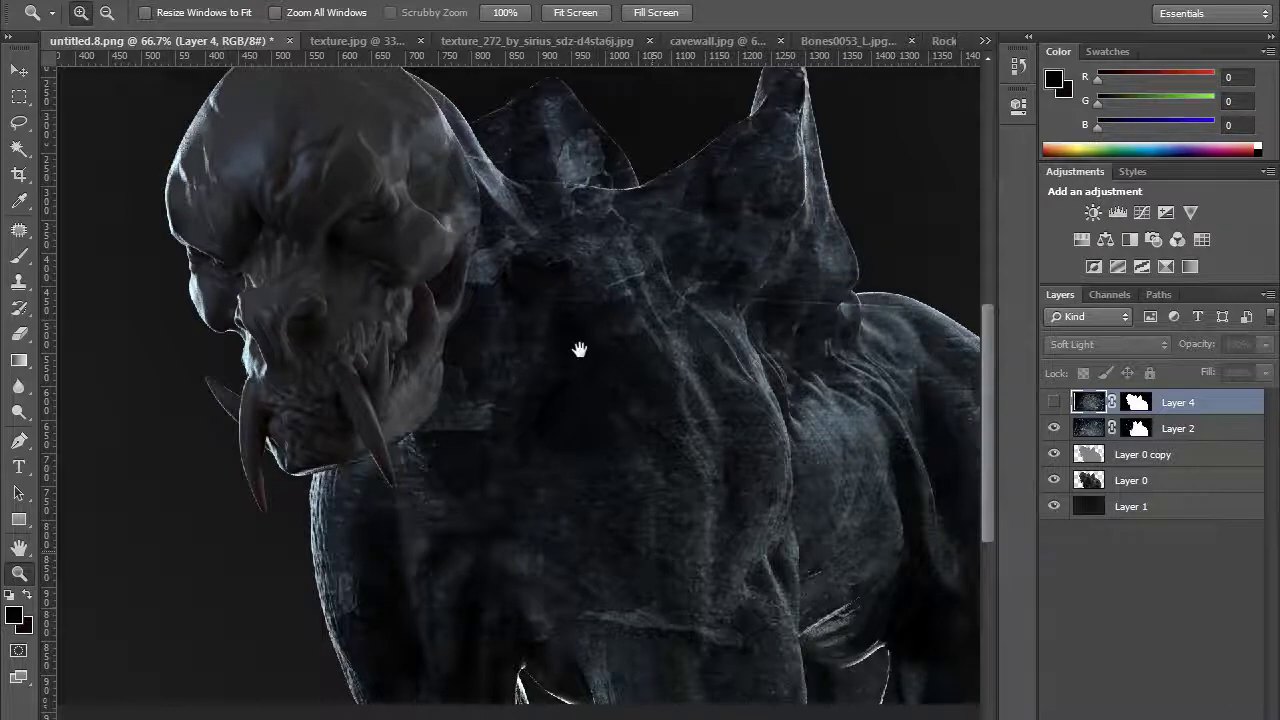
{"action": "scroll", "coordinate": [579, 349], "scroll_direction": "down", "scroll_amount": 5}
{"action": "scroll", "coordinate": [575, 575], "scroll_direction": "up", "scroll_amount": 5}
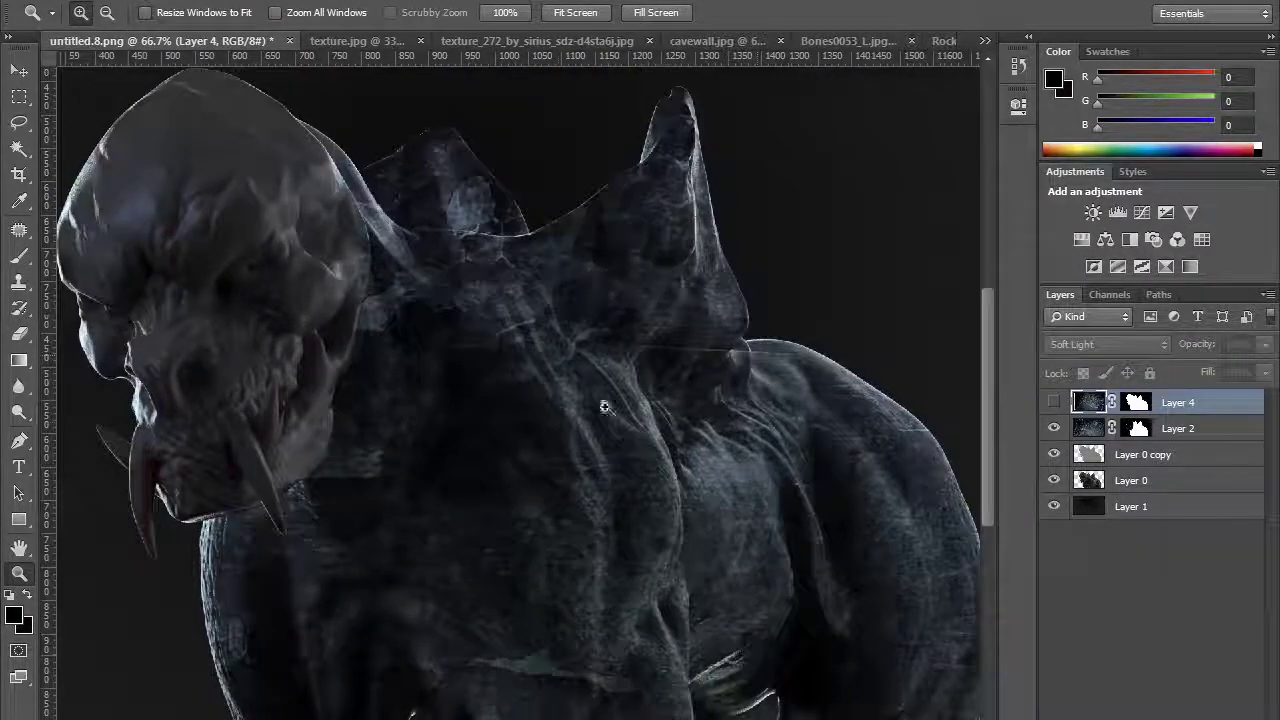
Hide the Layer 2 texture and show the Layer 4 texture over the creature
{"action": "left_click", "coordinate": [1054, 428]}
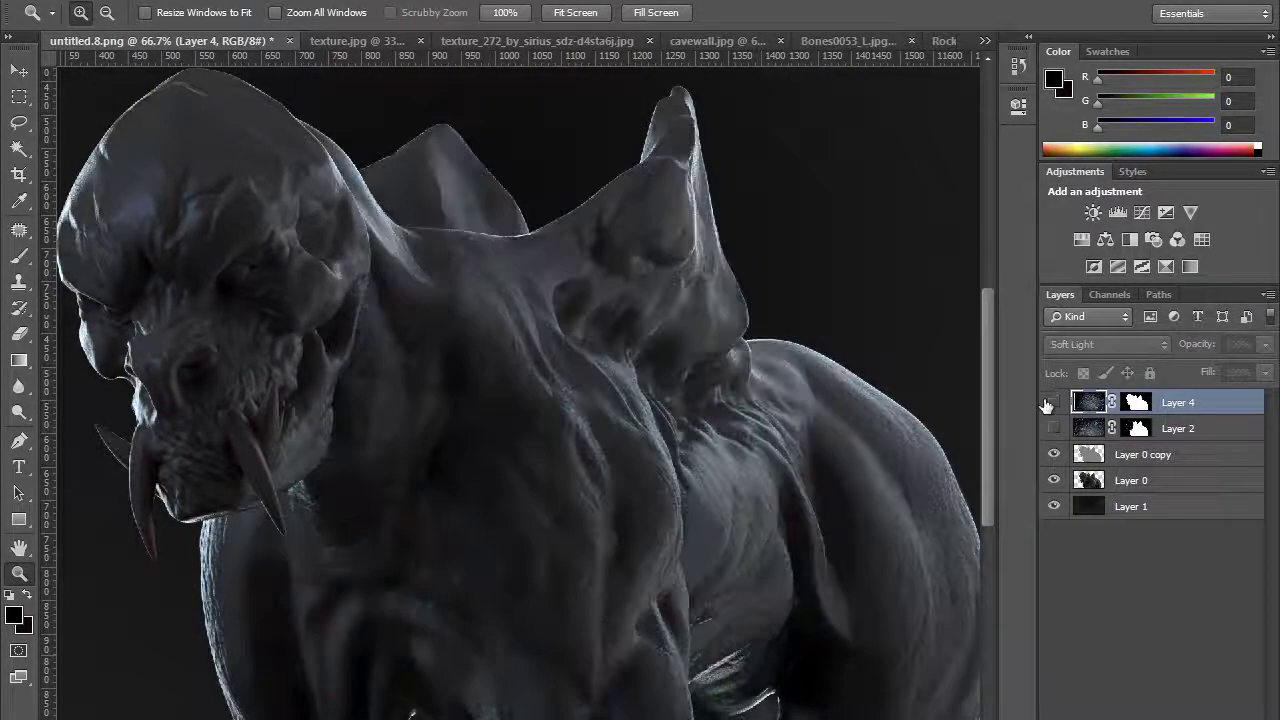
{"action": "left_click", "coordinate": [1054, 402]}
{"action": "scroll", "coordinate": [589, 351], "scroll_direction": "down", "scroll_amount": 5}
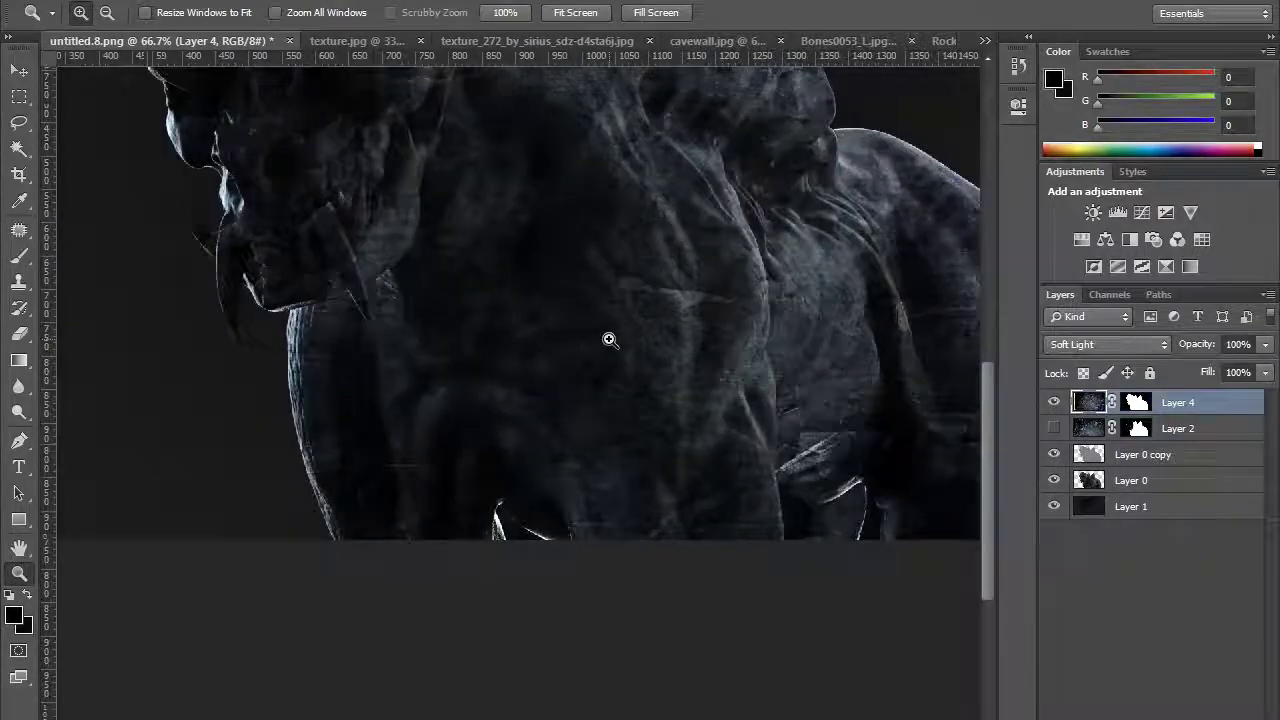
{"action": "left_click", "coordinate": [612, 346], "text": "alt"}
{"action": "scroll", "coordinate": [575, 445], "scroll_direction": "up", "scroll_amount": 3}
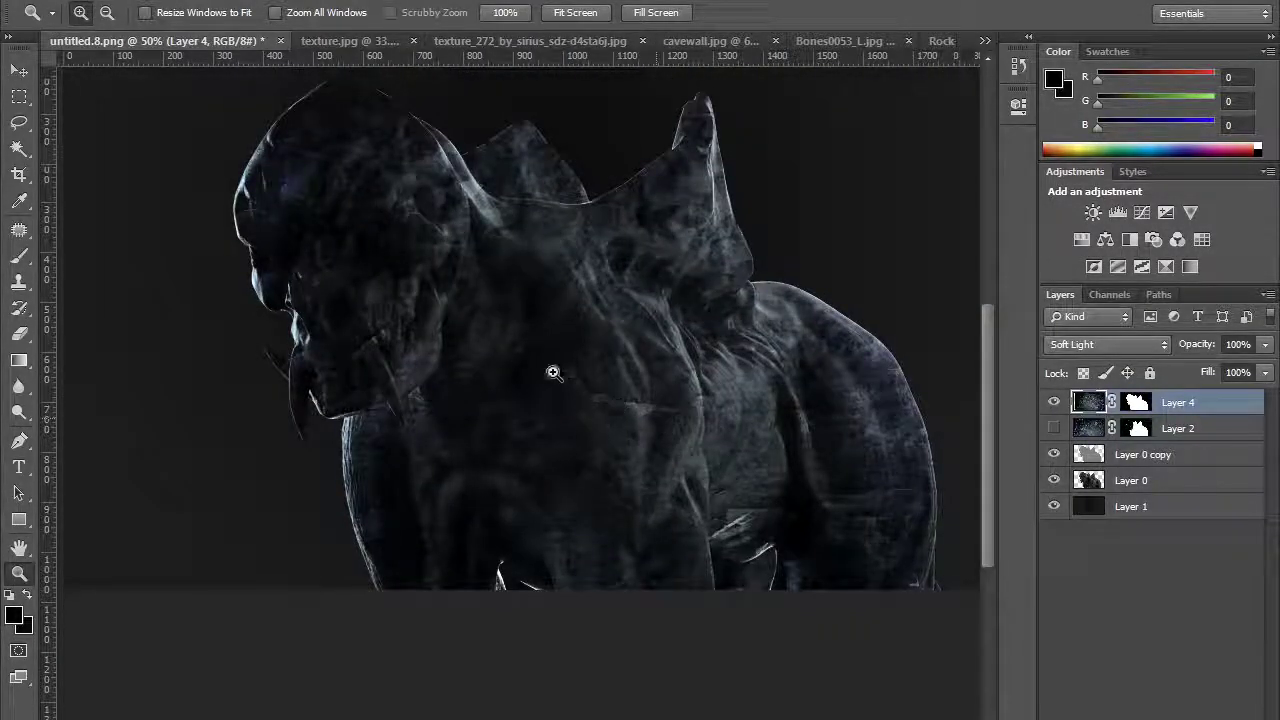
{"action": "scroll", "coordinate": [609, 451], "scroll_direction": "up", "scroll_amount": 2}
{"action": "scroll", "coordinate": [609, 451], "scroll_direction": "left", "scroll_amount": 3}
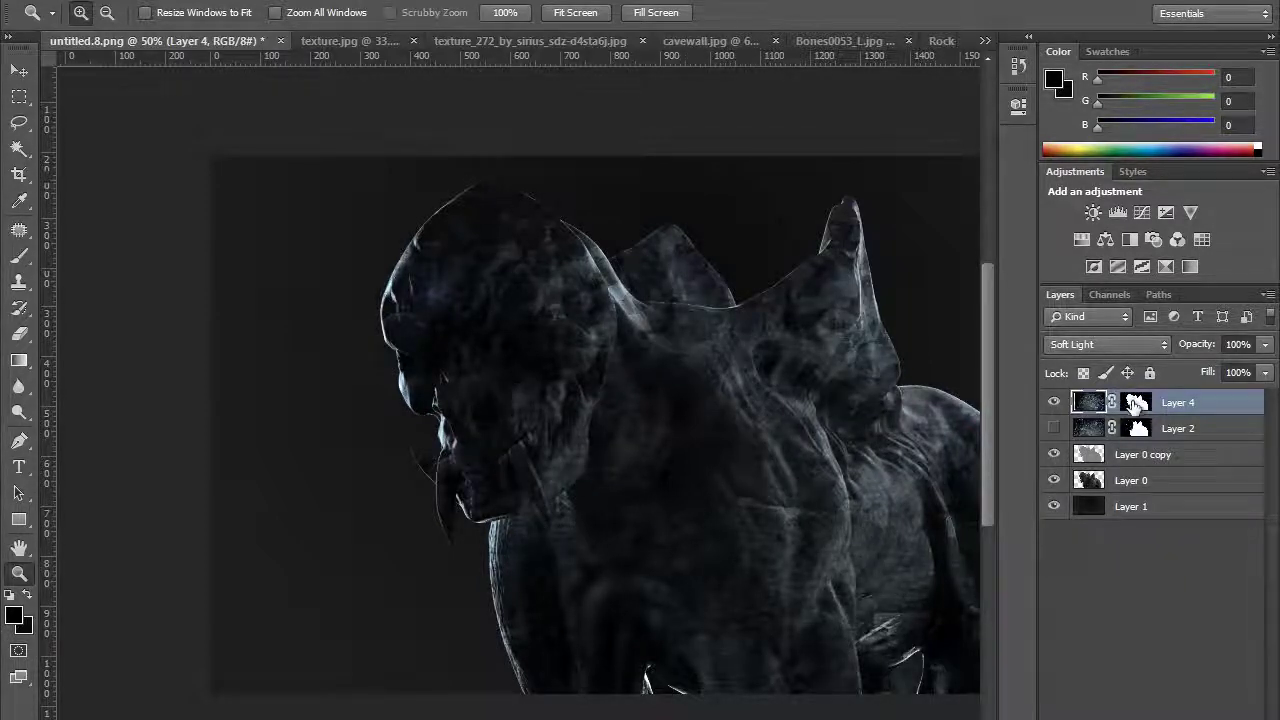
Paint black on the Layer 4 mask with a 20 px brush to remove the texture from the creature's tusks
{"action": "left_click", "coordinate": [1135, 402]}
{"action": "key", "text": "b"}
{"action": "mouse_move", "coordinate": [520, 430]}
{"action": "left_mouse_down"}
{"action": "mouse_move", "coordinate": [526, 477]}
{"action": "mouse_move", "coordinate": [512, 443]}
{"action": "mouse_move", "coordinate": [531, 513]}
{"action": "left_mouse_up"}
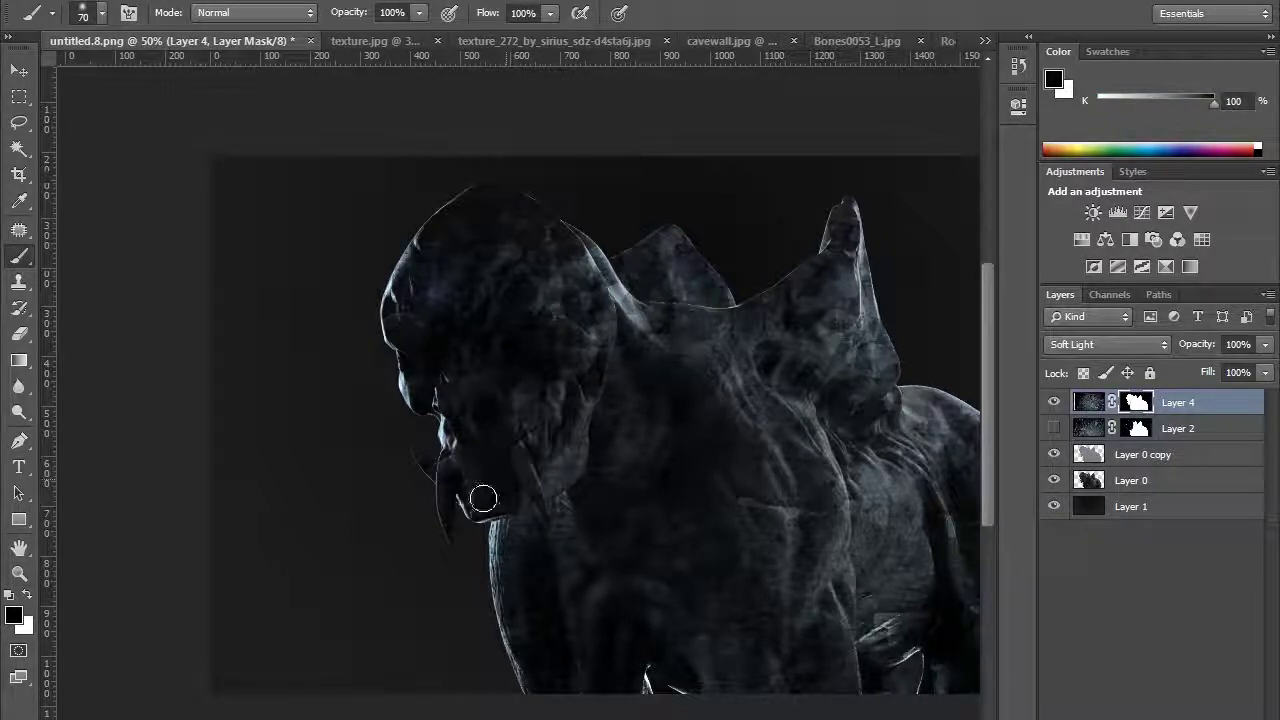
{"action": "key", "text": "z"}
{"action": "left_click", "coordinate": [518, 491]}
{"action": "left_click", "coordinate": [520, 491]}
{"action": "key", "text": "b"}
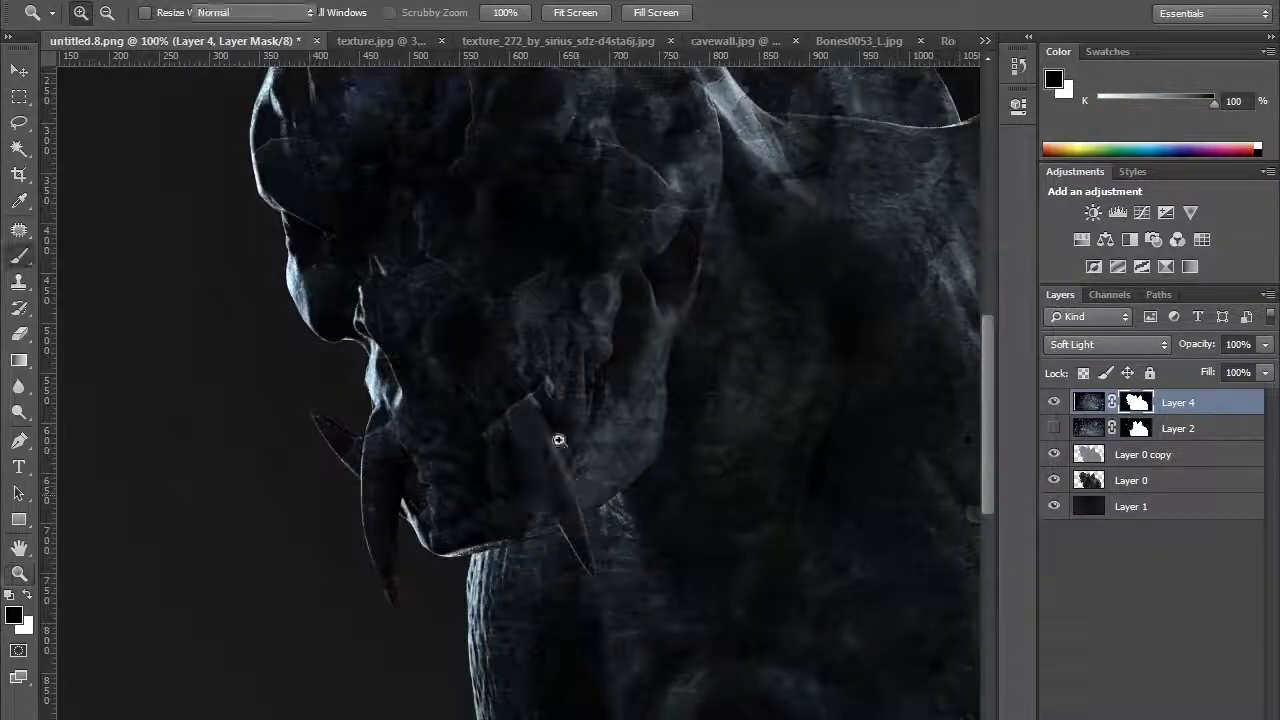
{"action": "mouse_move", "coordinate": [563, 449]}
{"action": "left_mouse_down"}
{"action": "mouse_move", "coordinate": [520, 408]}
{"action": "mouse_move", "coordinate": [558, 451]}
{"action": "mouse_move", "coordinate": [518, 418]}
{"action": "mouse_move", "coordinate": [580, 542]}
{"action": "mouse_move", "coordinate": [546, 459]}
{"action": "mouse_move", "coordinate": [572, 367]}
{"action": "mouse_move", "coordinate": [566, 420]}
{"action": "mouse_move", "coordinate": [577, 365]}
{"action": "mouse_move", "coordinate": [557, 390]}
{"action": "mouse_move", "coordinate": [570, 345]}
{"action": "mouse_move", "coordinate": [578, 394]}
{"action": "mouse_move", "coordinate": [580, 354]}
{"action": "mouse_move", "coordinate": [588, 393]}
{"action": "left_mouse_up"}
{"action": "key", "text": "bracketleft"}
{"action": "key", "text": "bracketleft"}
{"action": "key", "text": "bracketleft"}
{"action": "key", "text": "bracketleft"}
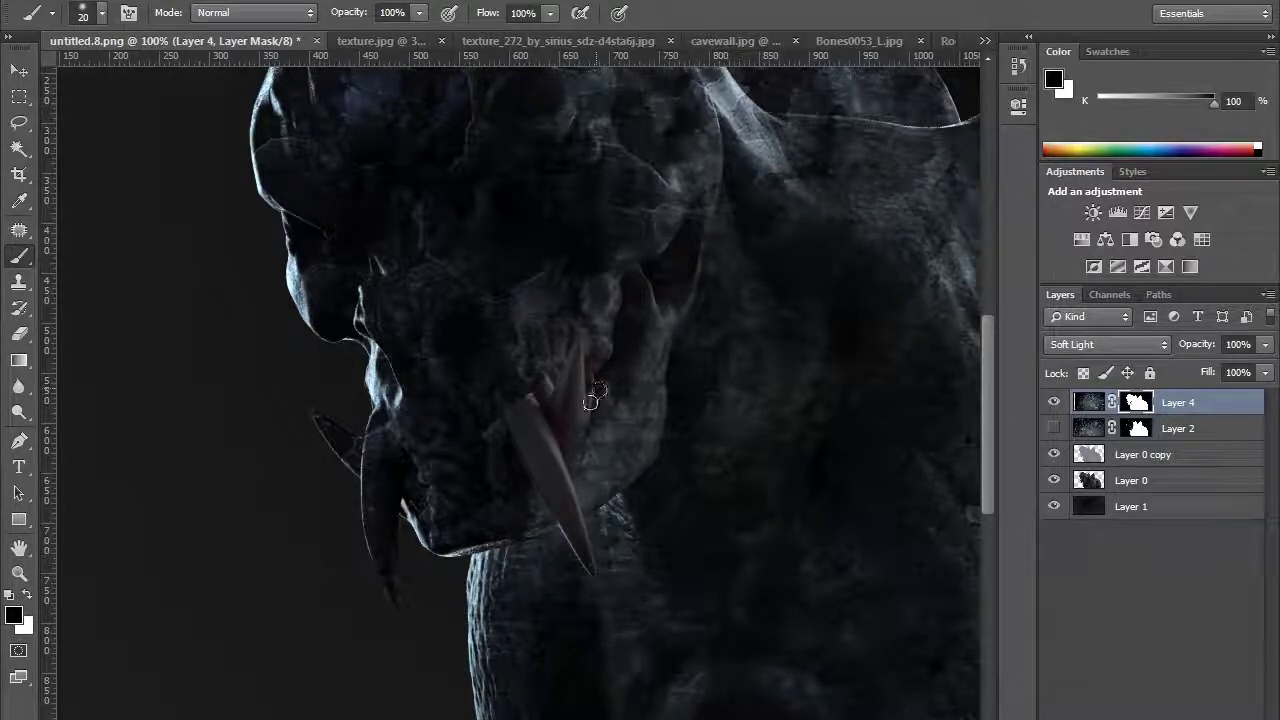
{"action": "left_click_drag", "start_coordinate": [538, 416], "coordinate": [596, 410]}
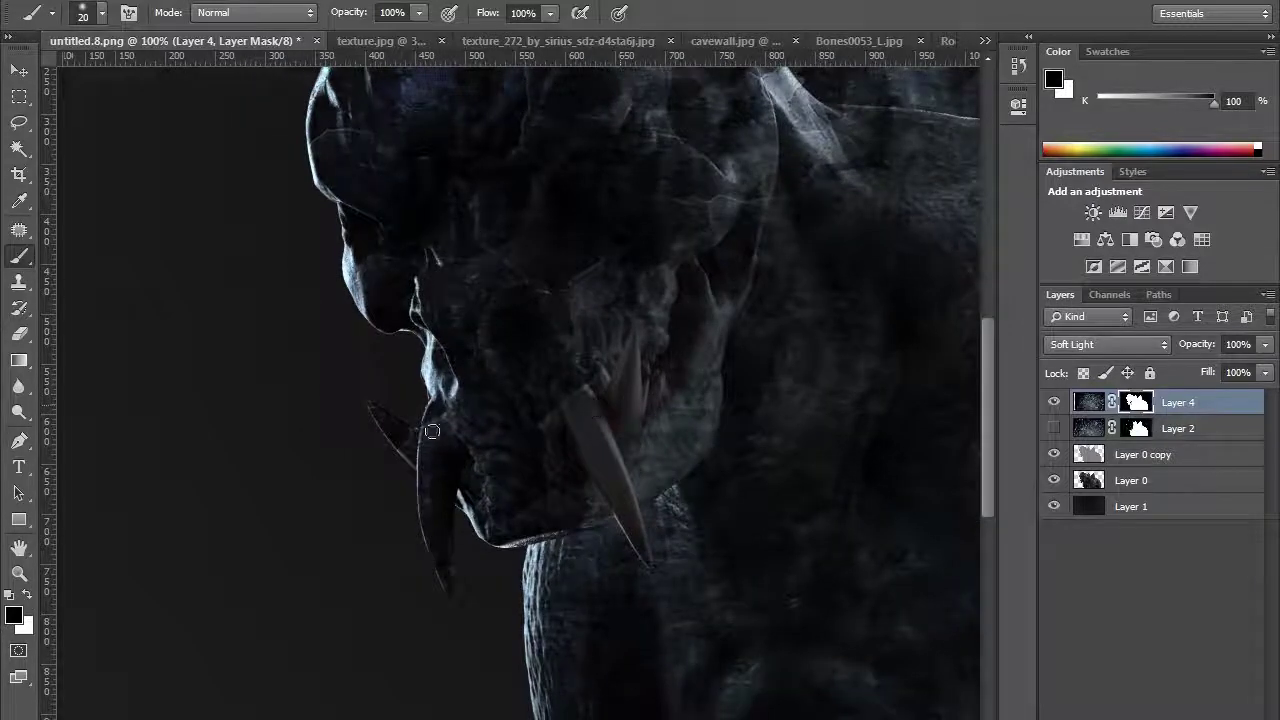
{"action": "mouse_move", "coordinate": [433, 525]}
{"action": "left_mouse_down"}
{"action": "mouse_move", "coordinate": [422, 428]}
{"action": "mouse_move", "coordinate": [454, 568]}
{"action": "mouse_move", "coordinate": [446, 444]}
{"action": "left_mouse_up"}
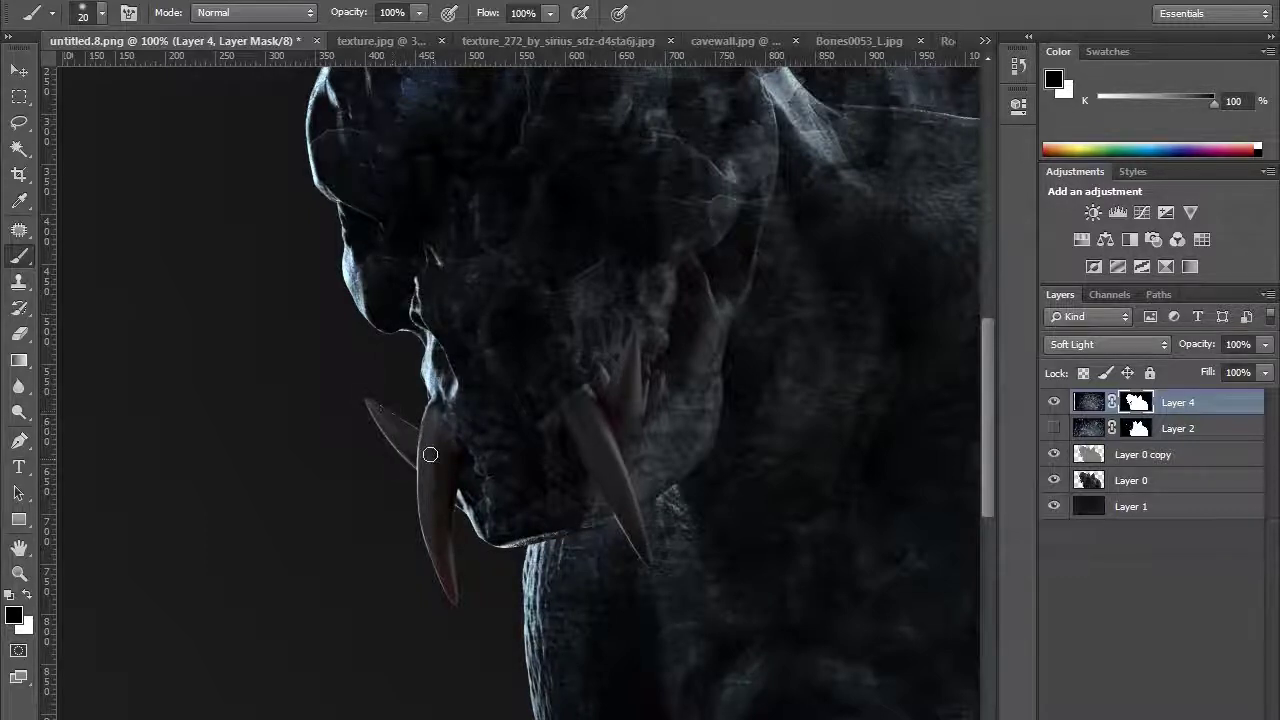
Paint black on the Layer 4 mask with a 40 px brush to remove texture from the mouth, jaw and snout
{"action": "mouse_move", "coordinate": [464, 416]}
{"action": "left_mouse_down"}
{"action": "mouse_move", "coordinate": [508, 491]}
{"action": "mouse_move", "coordinate": [614, 563]}
{"action": "mouse_move", "coordinate": [580, 525]}
{"action": "mouse_move", "coordinate": [511, 506]}
{"action": "mouse_move", "coordinate": [551, 586]}
{"action": "mouse_move", "coordinate": [525, 575]}
{"action": "mouse_move", "coordinate": [573, 566]}
{"action": "mouse_move", "coordinate": [591, 520]}
{"action": "mouse_move", "coordinate": [551, 451]}
{"action": "mouse_move", "coordinate": [517, 443]}
{"action": "mouse_move", "coordinate": [611, 371]}
{"action": "mouse_move", "coordinate": [623, 426]}
{"action": "mouse_move", "coordinate": [646, 386]}
{"action": "mouse_move", "coordinate": [591, 492]}
{"action": "mouse_move", "coordinate": [613, 577]}
{"action": "left_mouse_up"}
{"action": "key", "text": "bracketright"}
{"action": "key", "text": "bracketright"}
{"action": "mouse_move", "coordinate": [547, 609]}
{"action": "left_mouse_down"}
{"action": "mouse_move", "coordinate": [516, 562]}
{"action": "mouse_move", "coordinate": [483, 445]}
{"action": "mouse_move", "coordinate": [479, 460]}
{"action": "mouse_move", "coordinate": [431, 368]}
{"action": "mouse_move", "coordinate": [438, 384]}
{"action": "mouse_move", "coordinate": [426, 377]}
{"action": "mouse_move", "coordinate": [442, 391]}
{"action": "mouse_move", "coordinate": [422, 367]}
{"action": "mouse_move", "coordinate": [439, 357]}
{"action": "mouse_move", "coordinate": [448, 376]}
{"action": "mouse_move", "coordinate": [425, 389]}
{"action": "mouse_move", "coordinate": [416, 379]}
{"action": "mouse_move", "coordinate": [427, 306]}
{"action": "left_mouse_up"}
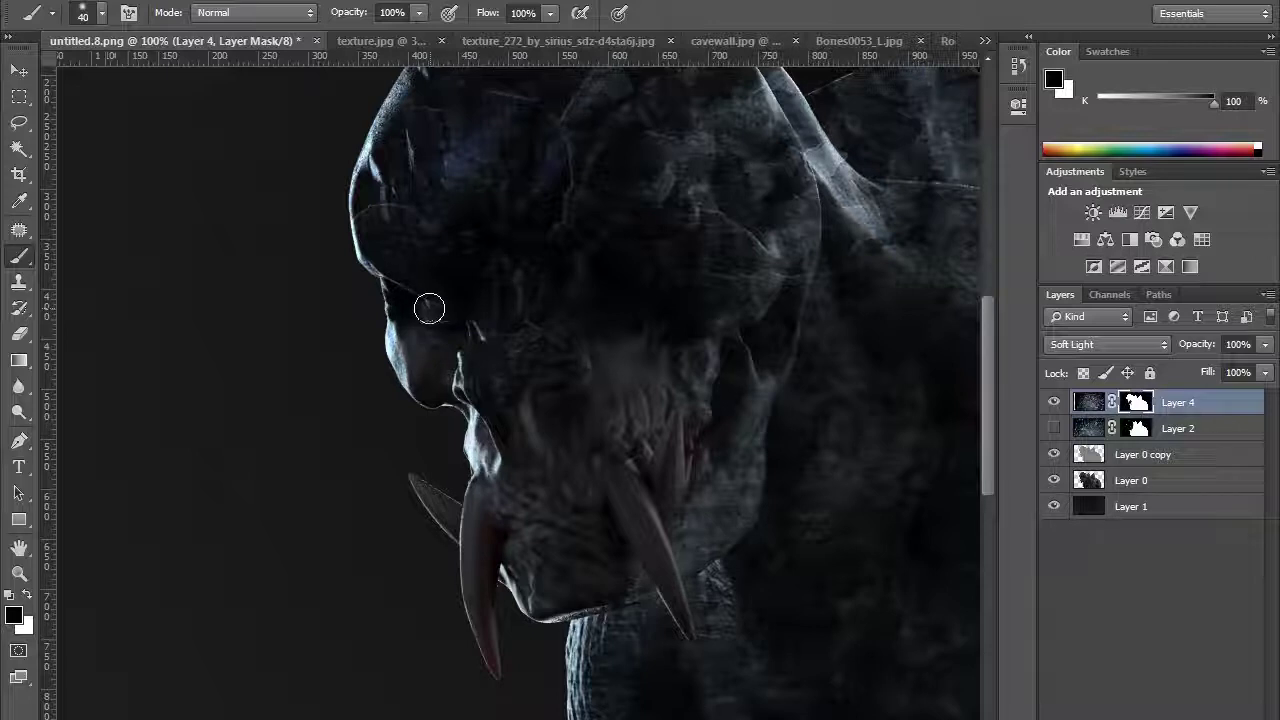
Mask the Layer 4 texture off the eye sockets, nose bridge and cheek with the 40 px black brush
{"action": "mouse_move", "coordinate": [619, 251]}
{"action": "left_mouse_down"}
{"action": "mouse_move", "coordinate": [616, 298]}
{"action": "mouse_move", "coordinate": [559, 355]}
{"action": "mouse_move", "coordinate": [627, 264]}
{"action": "mouse_move", "coordinate": [536, 320]}
{"action": "mouse_move", "coordinate": [609, 268]}
{"action": "mouse_move", "coordinate": [581, 290]}
{"action": "mouse_move", "coordinate": [579, 327]}
{"action": "mouse_move", "coordinate": [561, 343]}
{"action": "mouse_move", "coordinate": [574, 320]}
{"action": "mouse_move", "coordinate": [560, 309]}
{"action": "mouse_move", "coordinate": [502, 293]}
{"action": "mouse_move", "coordinate": [500, 304]}
{"action": "mouse_move", "coordinate": [528, 302]}
{"action": "mouse_move", "coordinate": [562, 254]}
{"action": "mouse_move", "coordinate": [477, 294]}
{"action": "left_mouse_up"}
{"action": "left_click_drag", "start_coordinate": [615, 242], "coordinate": [600, 317]}
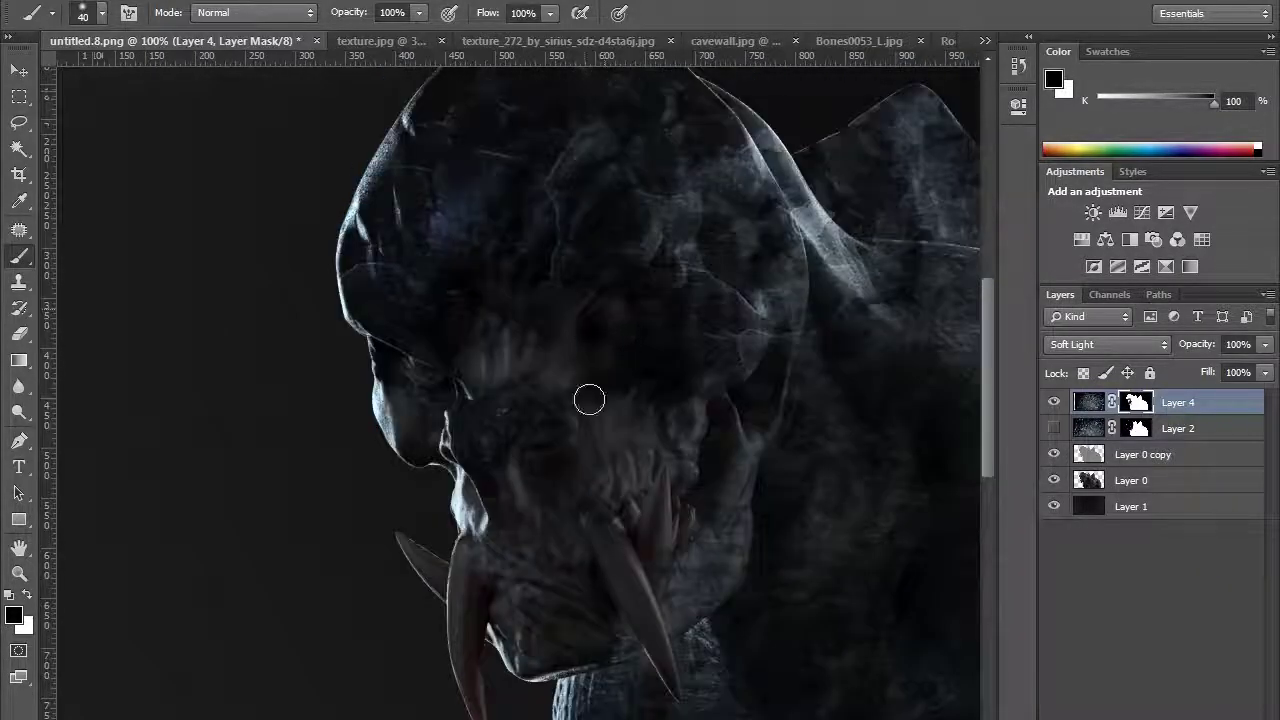
{"action": "left_click_drag", "start_coordinate": [616, 392], "coordinate": [627, 366]}
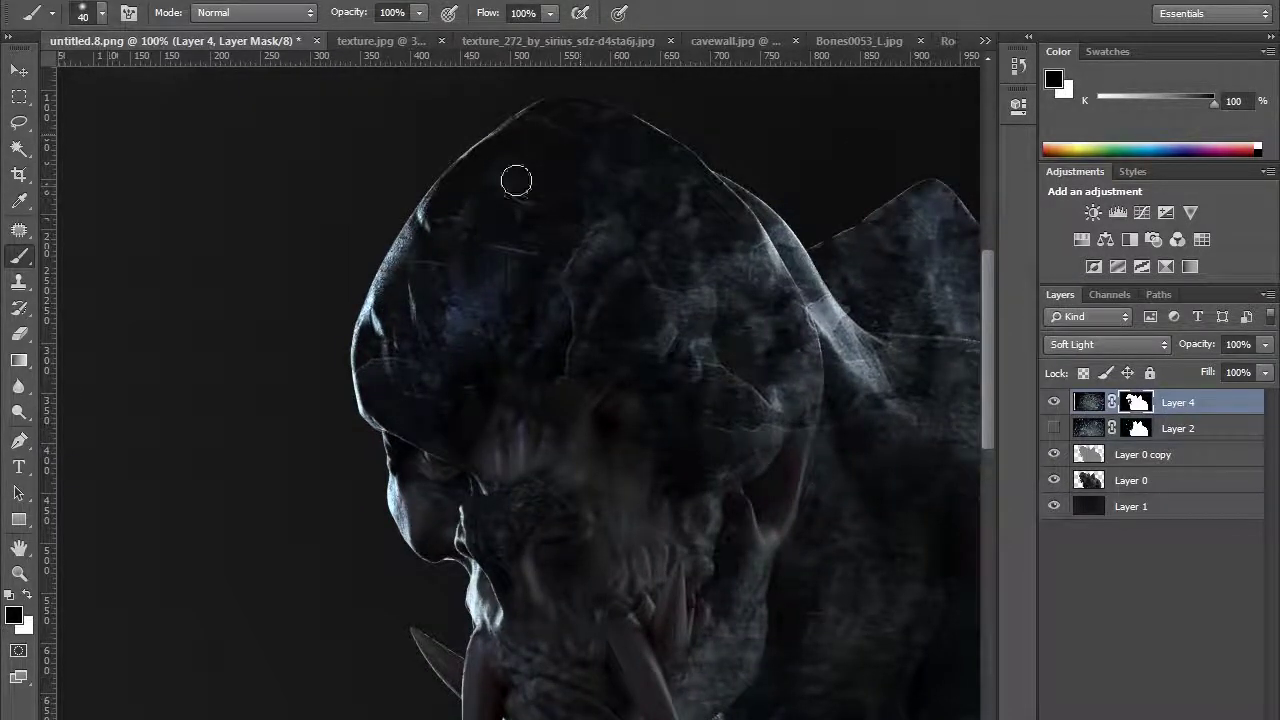
{"action": "mouse_move", "coordinate": [651, 485]}
{"action": "left_mouse_down"}
{"action": "mouse_move", "coordinate": [711, 500]}
{"action": "mouse_move", "coordinate": [686, 469]}
{"action": "mouse_move", "coordinate": [748, 485]}
{"action": "mouse_move", "coordinate": [694, 400]}
{"action": "mouse_move", "coordinate": [780, 412]}
{"action": "left_mouse_up"}
{"action": "mouse_move", "coordinate": [629, 470]}
{"action": "left_mouse_down"}
{"action": "mouse_move", "coordinate": [609, 574]}
{"action": "mouse_move", "coordinate": [551, 583]}
{"action": "mouse_move", "coordinate": [456, 567]}
{"action": "mouse_move", "coordinate": [405, 535]}
{"action": "mouse_move", "coordinate": [389, 462]}
{"action": "mouse_move", "coordinate": [426, 486]}
{"action": "mouse_move", "coordinate": [400, 463]}
{"action": "mouse_move", "coordinate": [414, 465]}
{"action": "left_mouse_up"}
Mask the Layer 4 texture off the bright rim-lit ridge behind the head with black paint
{"action": "scroll", "coordinate": [669, 403], "scroll_direction": "right", "scroll_amount": 3}
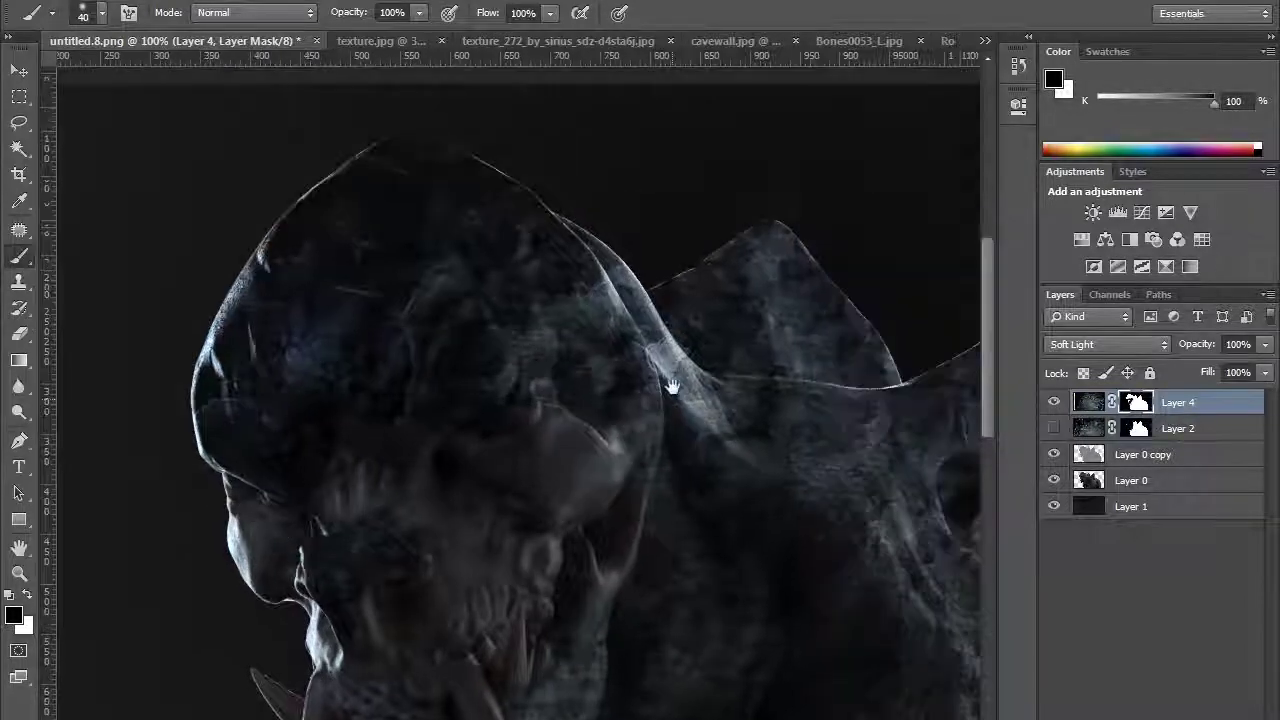
{"action": "mouse_move", "coordinate": [676, 358]}
{"action": "left_mouse_down"}
{"action": "mouse_move", "coordinate": [698, 390]}
{"action": "mouse_move", "coordinate": [663, 355]}
{"action": "mouse_move", "coordinate": [690, 404]}
{"action": "mouse_move", "coordinate": [673, 353]}
{"action": "mouse_move", "coordinate": [587, 229]}
{"action": "left_mouse_up"}
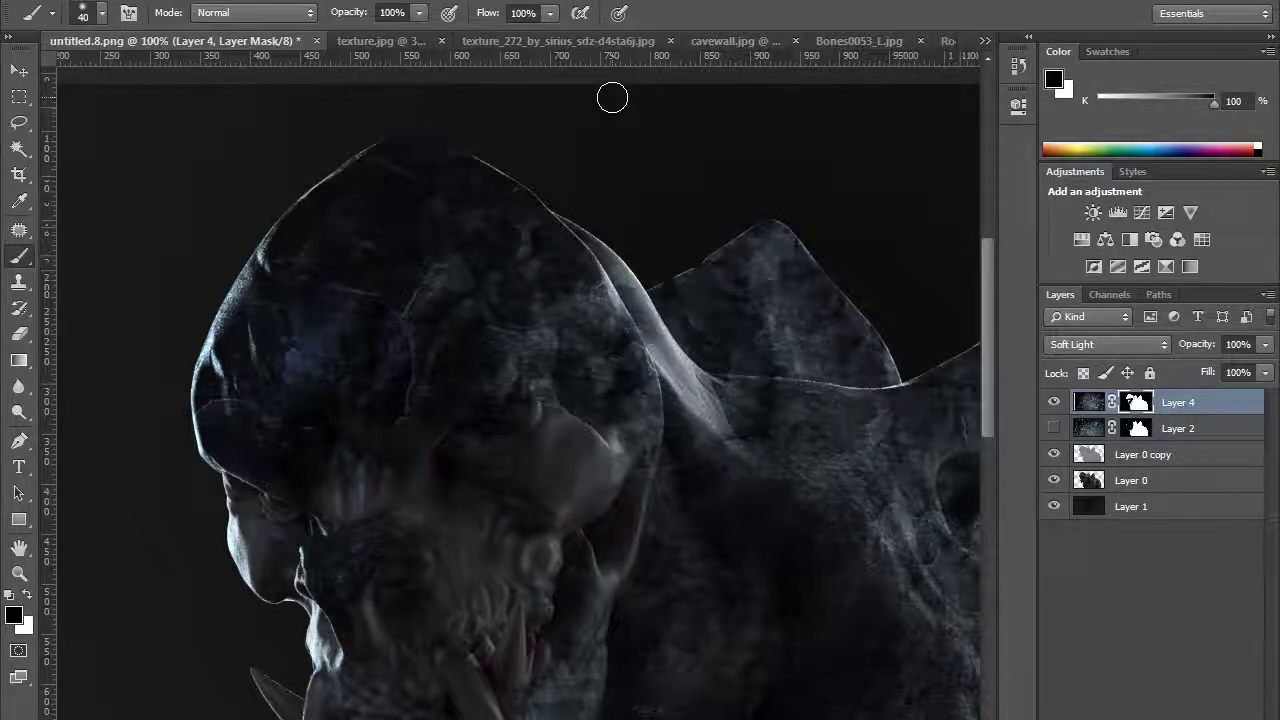
{"action": "key", "text": "z"}
{"action": "left_click_drag", "start_coordinate": [528, 164], "coordinate": [686, 523]}
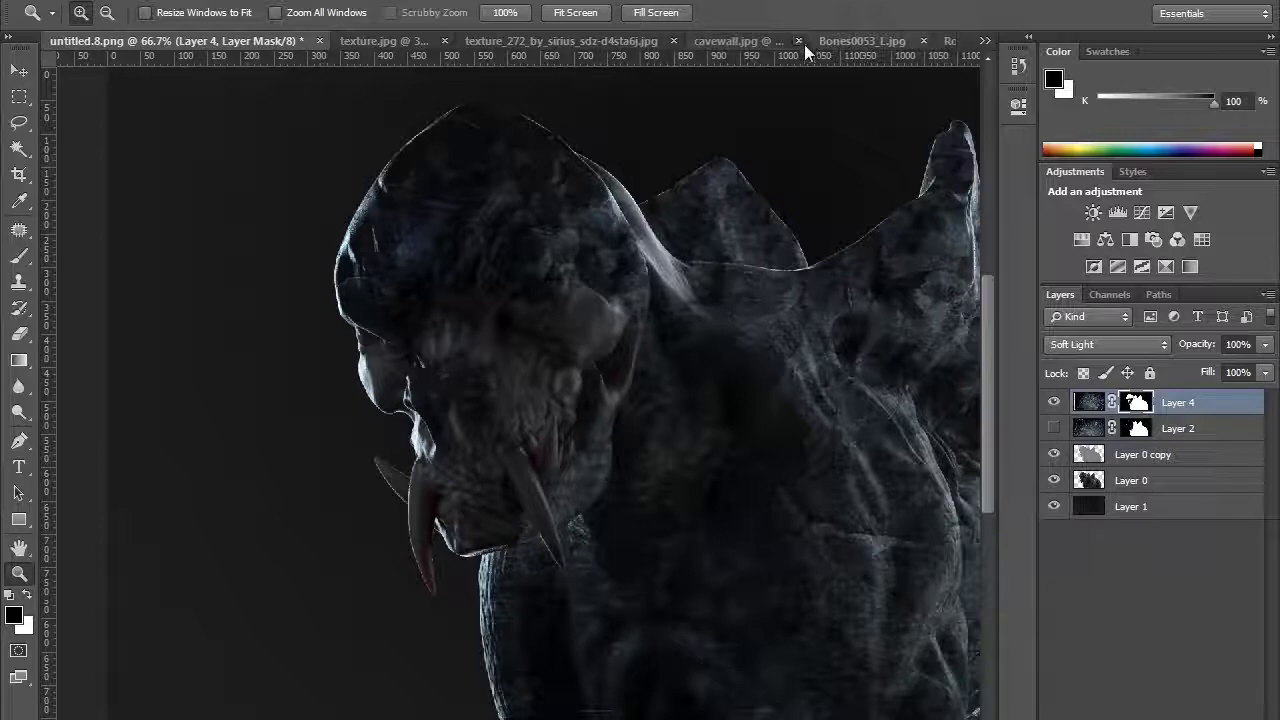
Copy the whole Bones0053_L.jpg texture and paste it into untitled.8.png as a new layer above Layer 4
{"action": "left_click", "coordinate": [842, 38]}
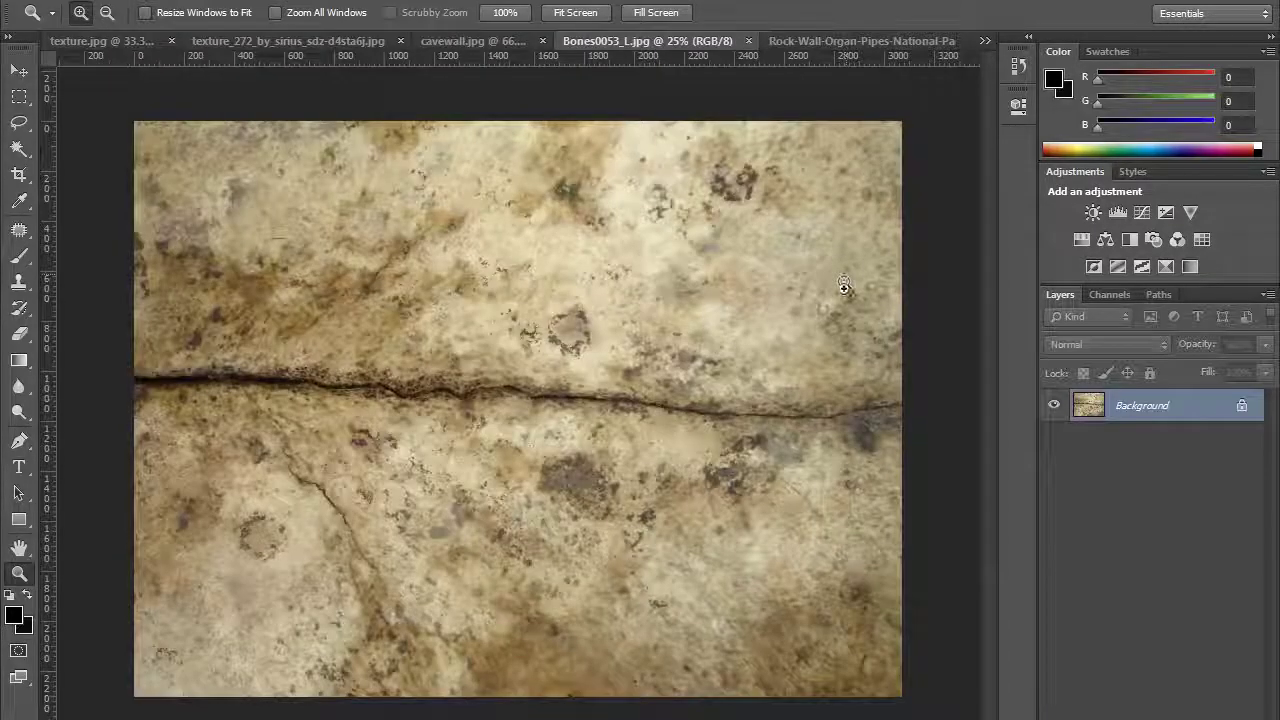
{"action": "key", "text": "ctrl+a"}
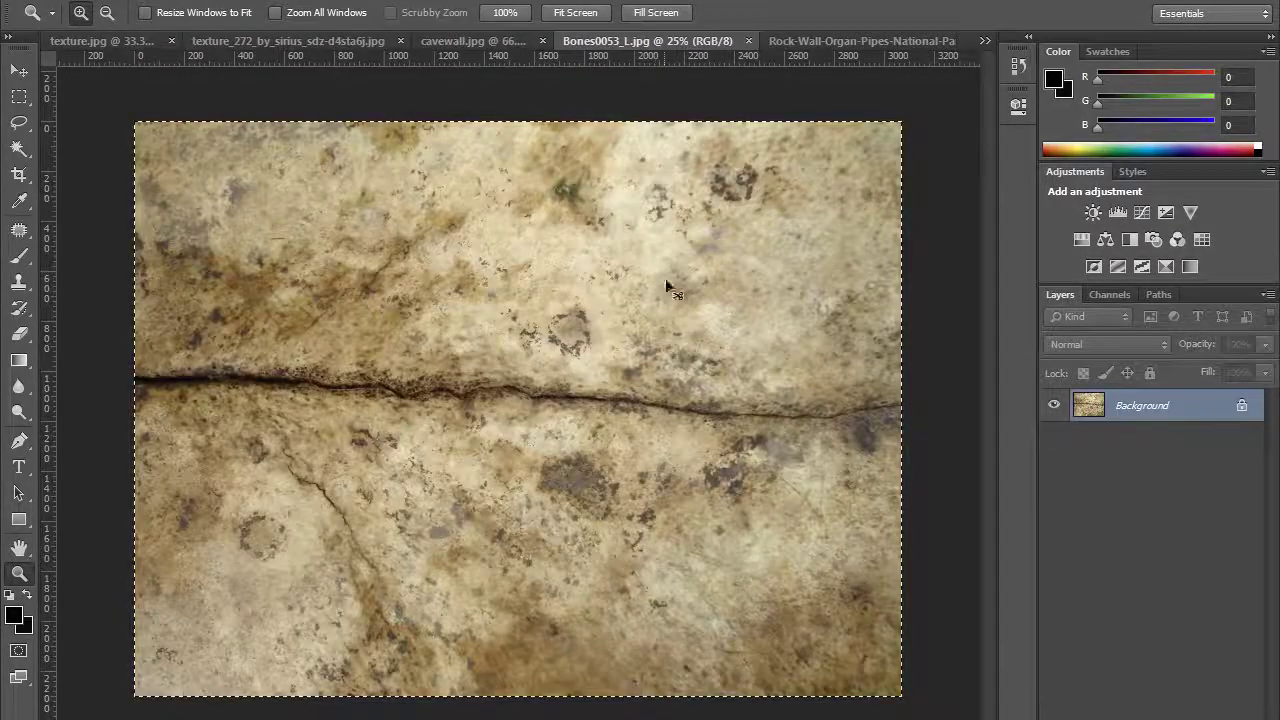
{"action": "left_click", "coordinate": [230, 45]}
{"action": "left_click", "coordinate": [112, 38]}
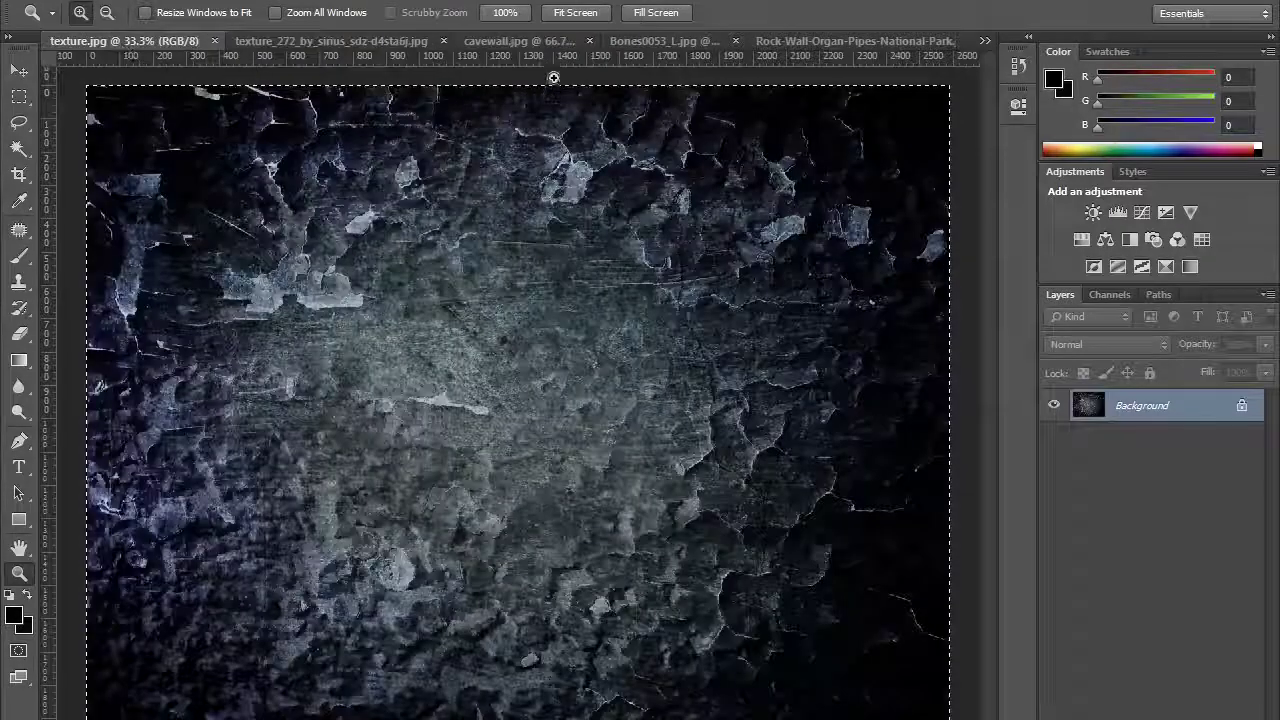
{"action": "left_click", "coordinate": [511, 41]}
{"action": "left_click", "coordinate": [984, 38]}
{"action": "left_click", "coordinate": [760, 52]}
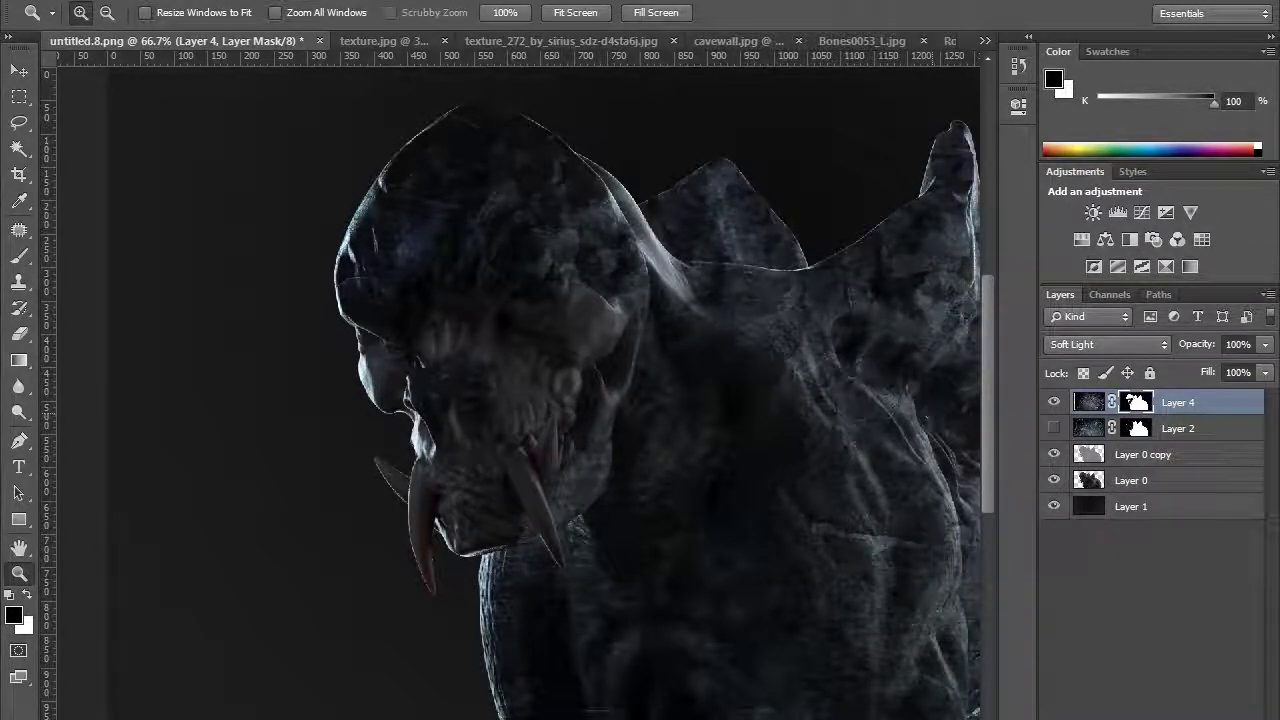
{"action": "key", "text": "ctrl+shift+alt+n"}
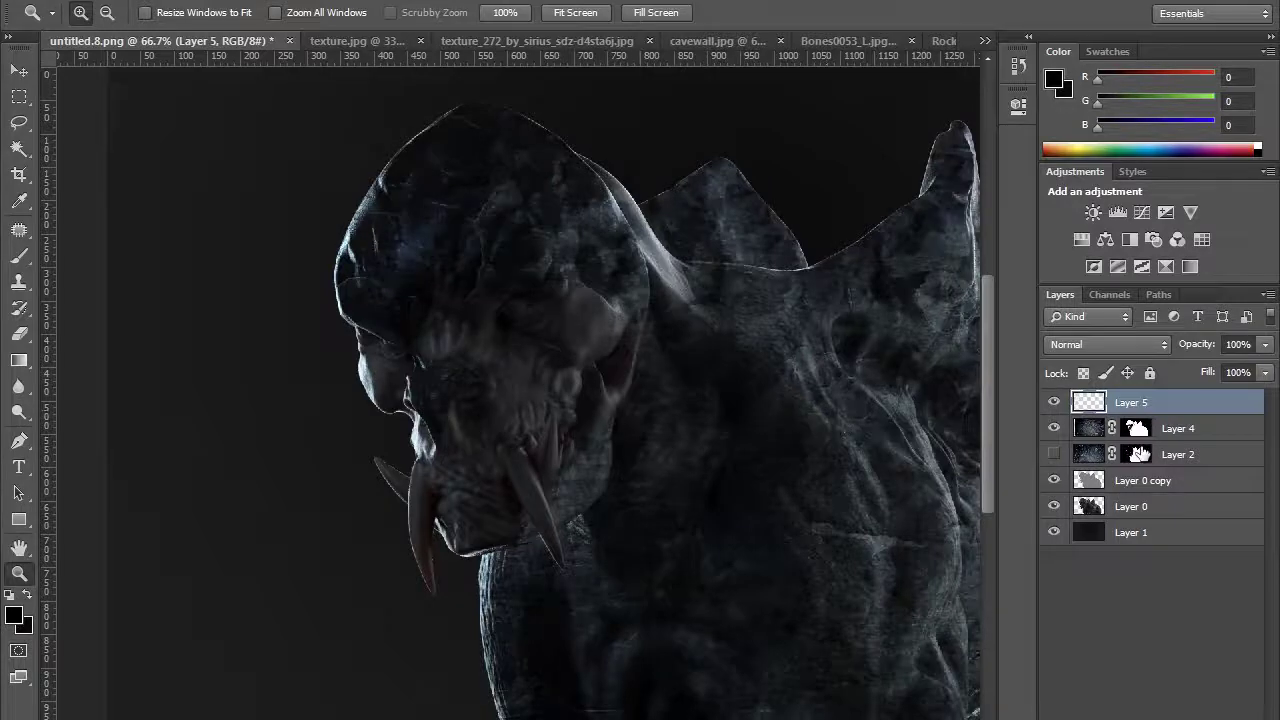
{"action": "key", "text": "ctrl+v"}
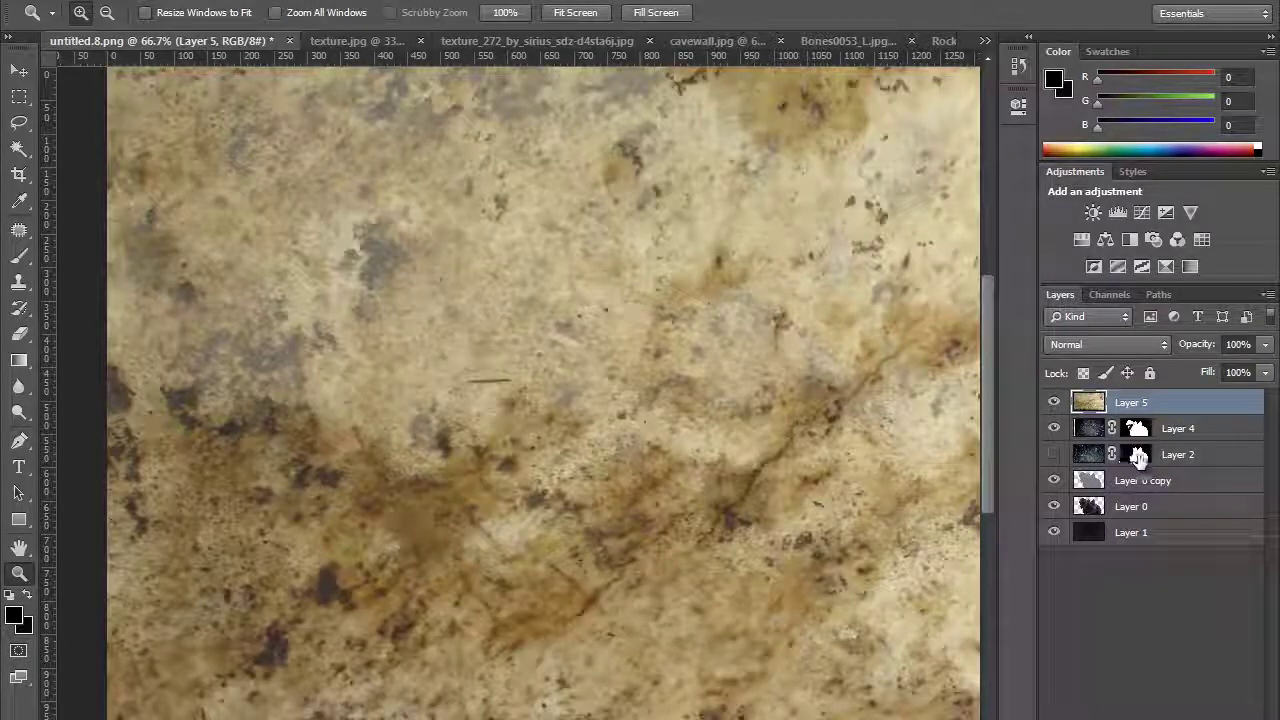
{"action": "left_click", "coordinate": [1138, 455]}
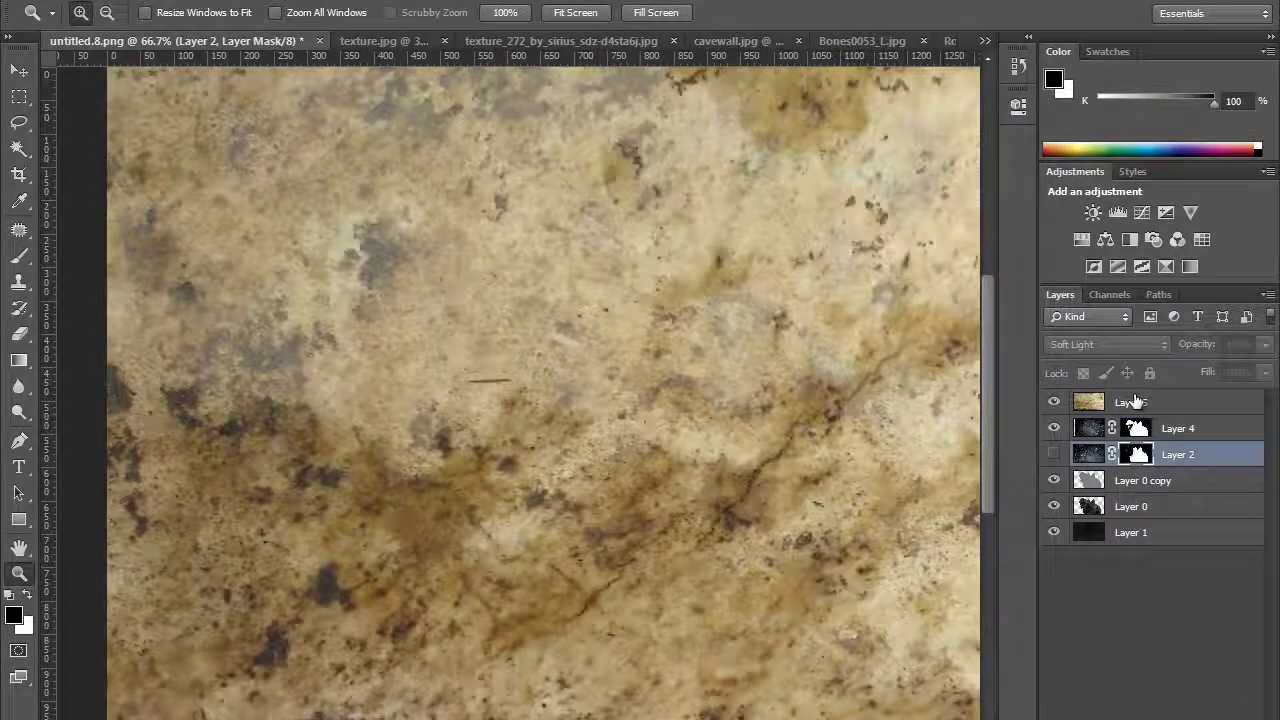
{"action": "left_click", "coordinate": [1138, 405]}
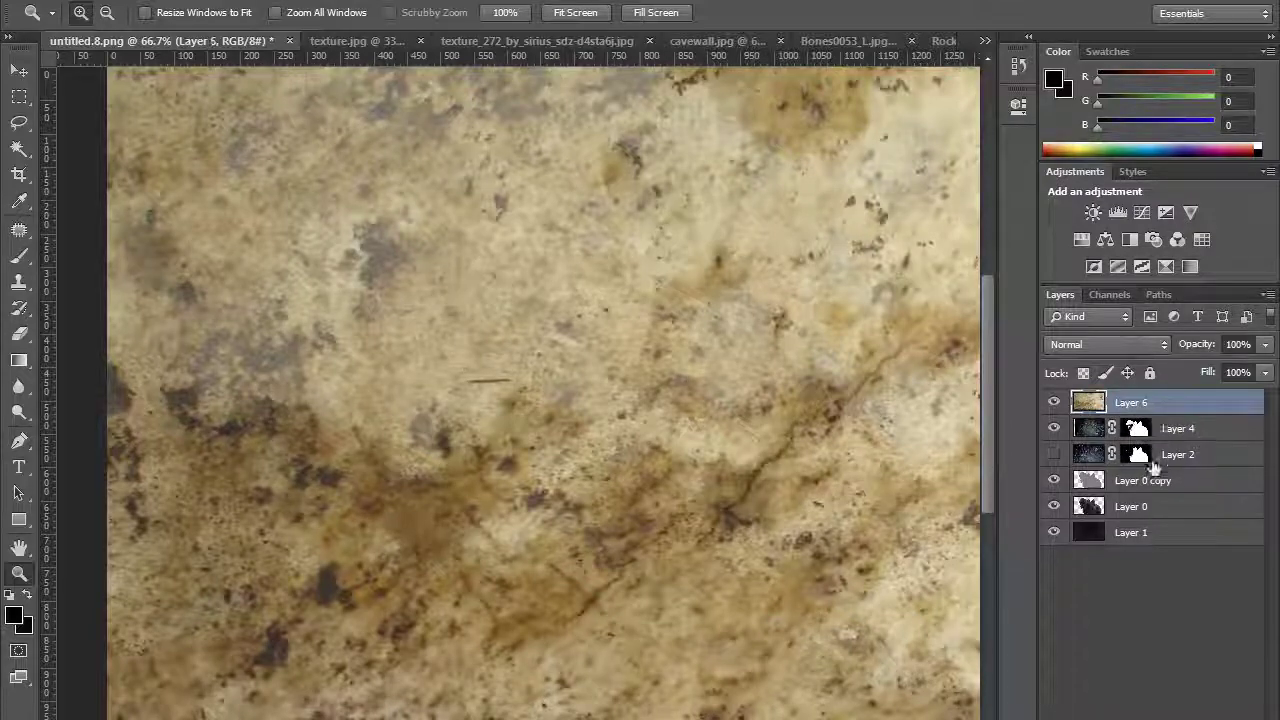
{"action": "left_click", "coordinate": [1139, 455]}
{"action": "right_click", "coordinate": [1139, 454]}
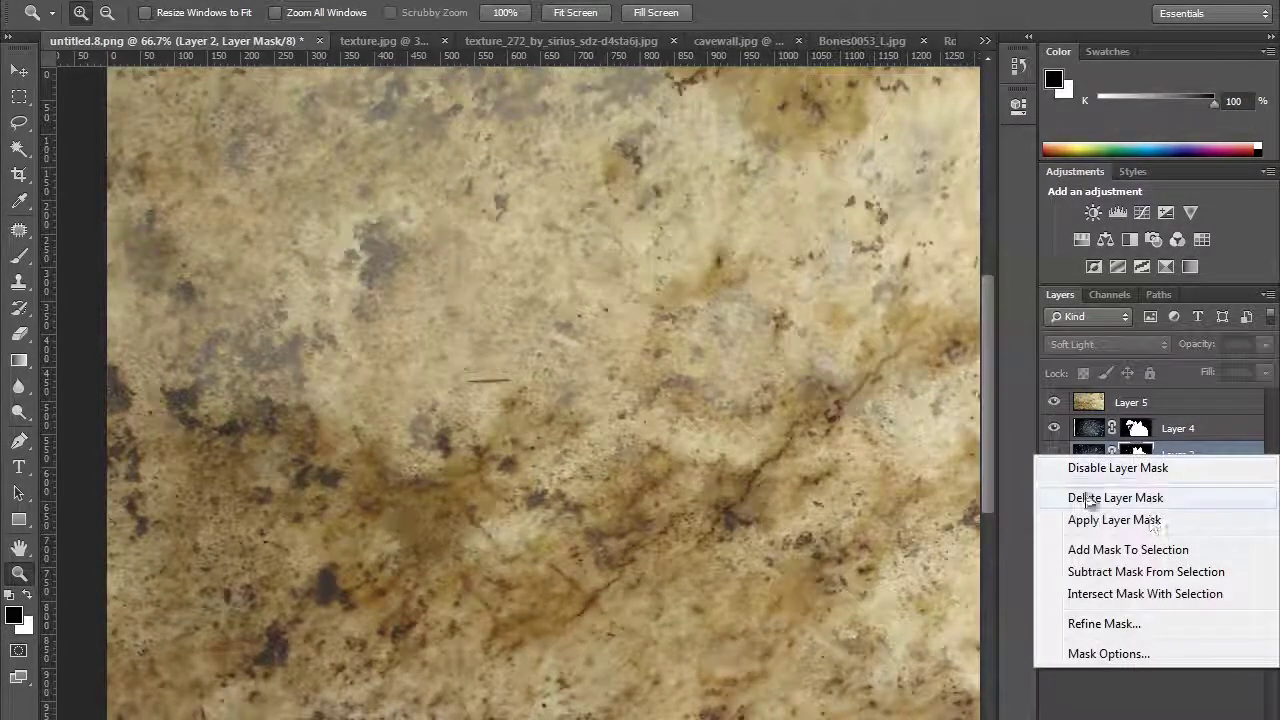
{"action": "left_click", "coordinate": [1030, 470]}
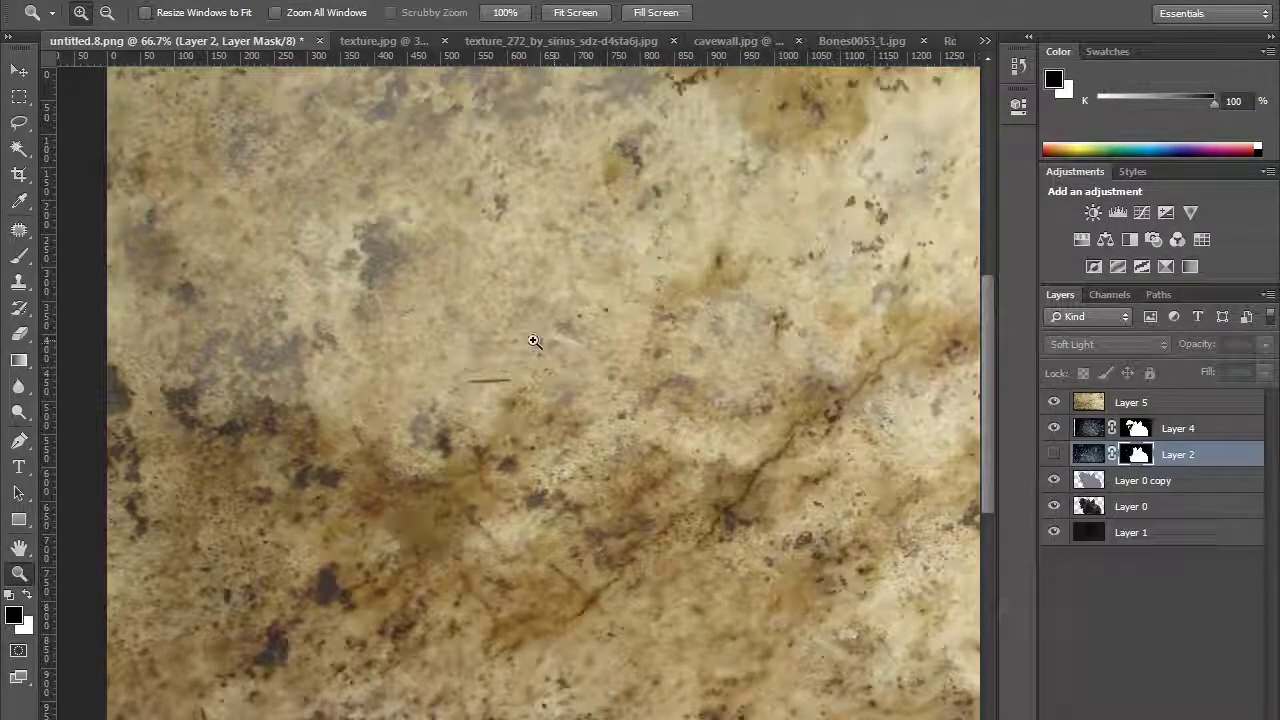
Hide Layers 5 and 4, select the backdrop on Layer 0 with the Magic Wand at tolerance 10, and invert the selection
{"action": "key", "text": "ctrl+minus"}
{"action": "left_click", "coordinate": [1131, 506]}
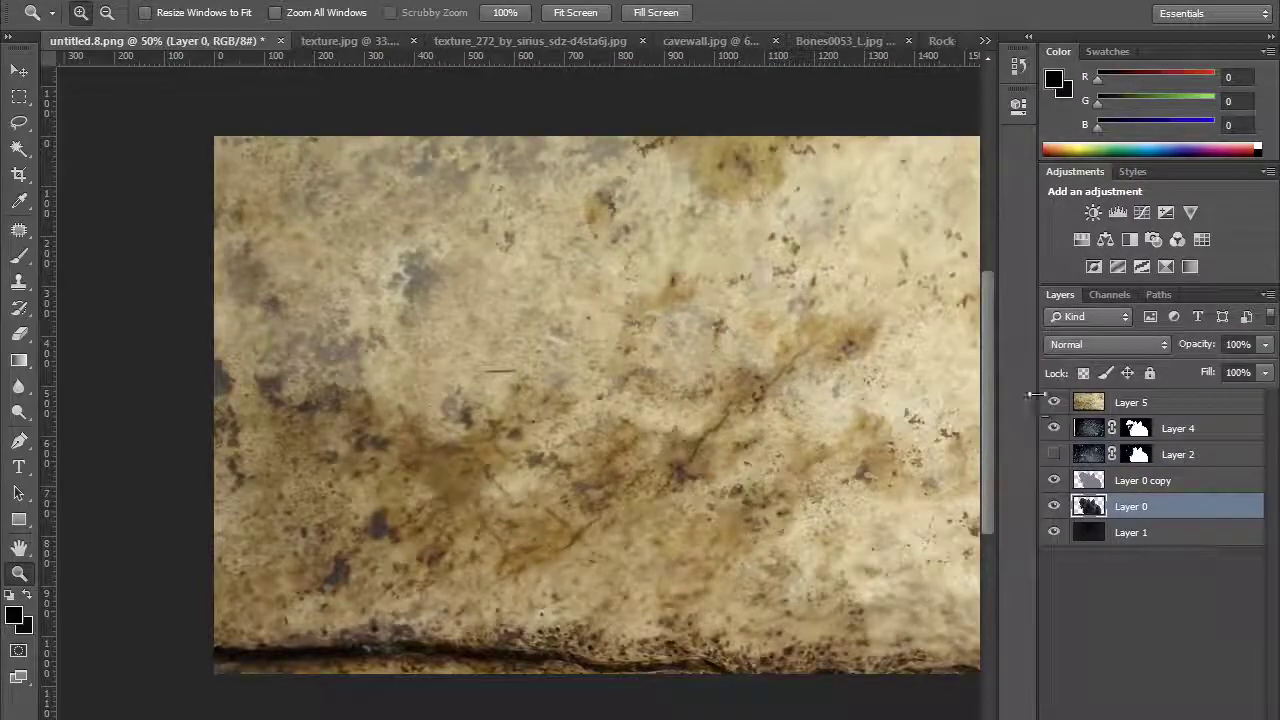
{"action": "left_click", "coordinate": [1054, 402]}
{"action": "key", "text": "w"}
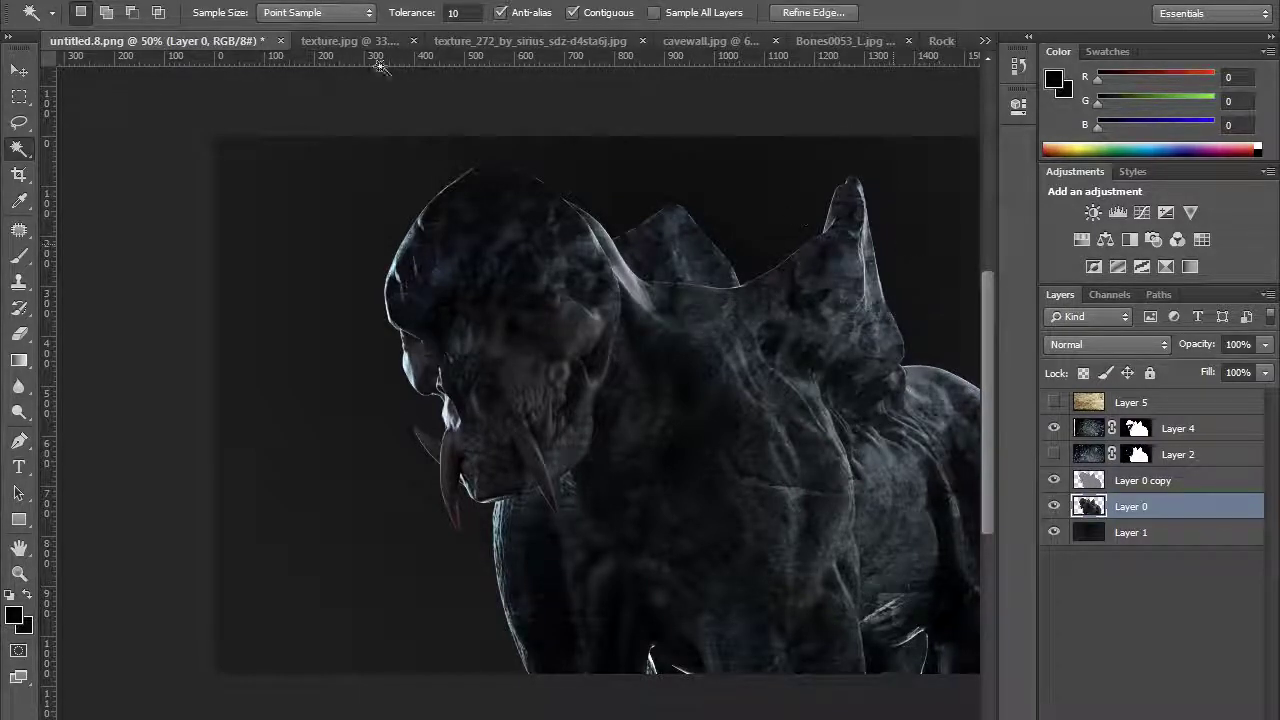
{"action": "left_click", "coordinate": [1054, 428]}
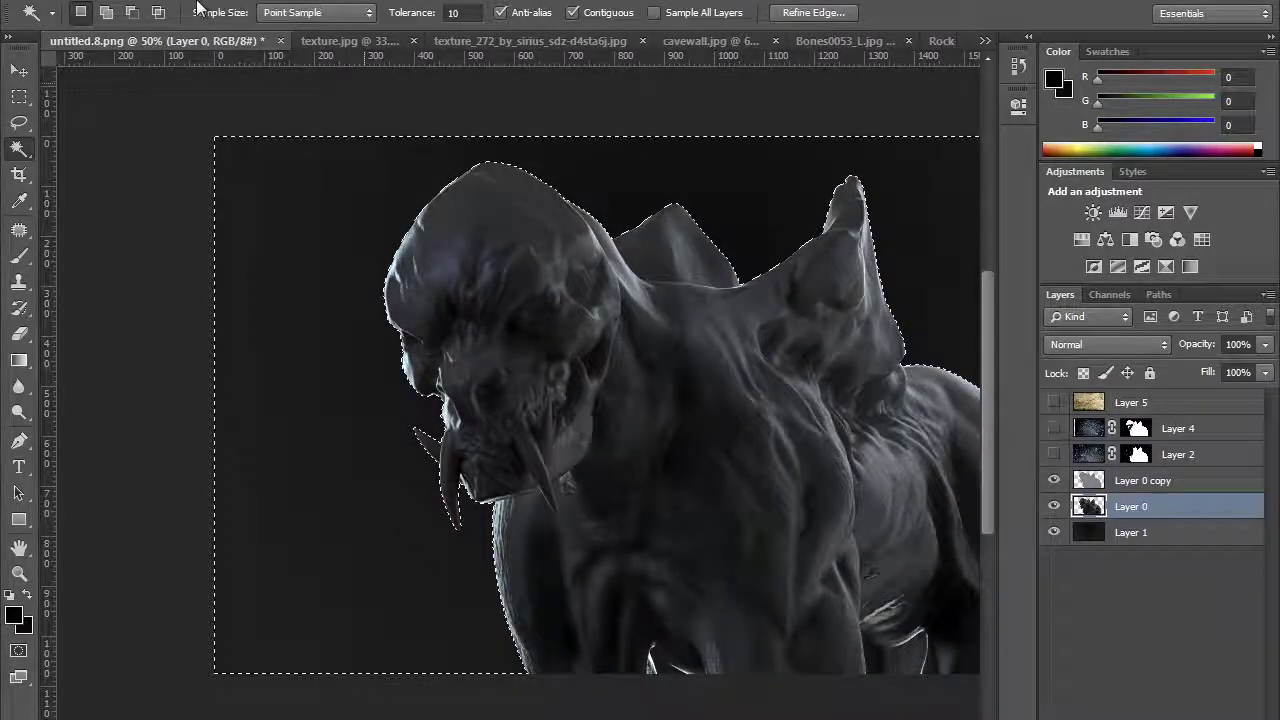
{"action": "left_click", "coordinate": [262, 1]}
{"action": "left_click", "coordinate": [294, 60]}
Show all three texture layers and add a layer mask to Layer 5 from the creature silhouette selection
{"action": "left_click_drag", "start_coordinate": [1054, 402], "coordinate": [1056, 454]}
{"action": "left_click", "coordinate": [1130, 404]}
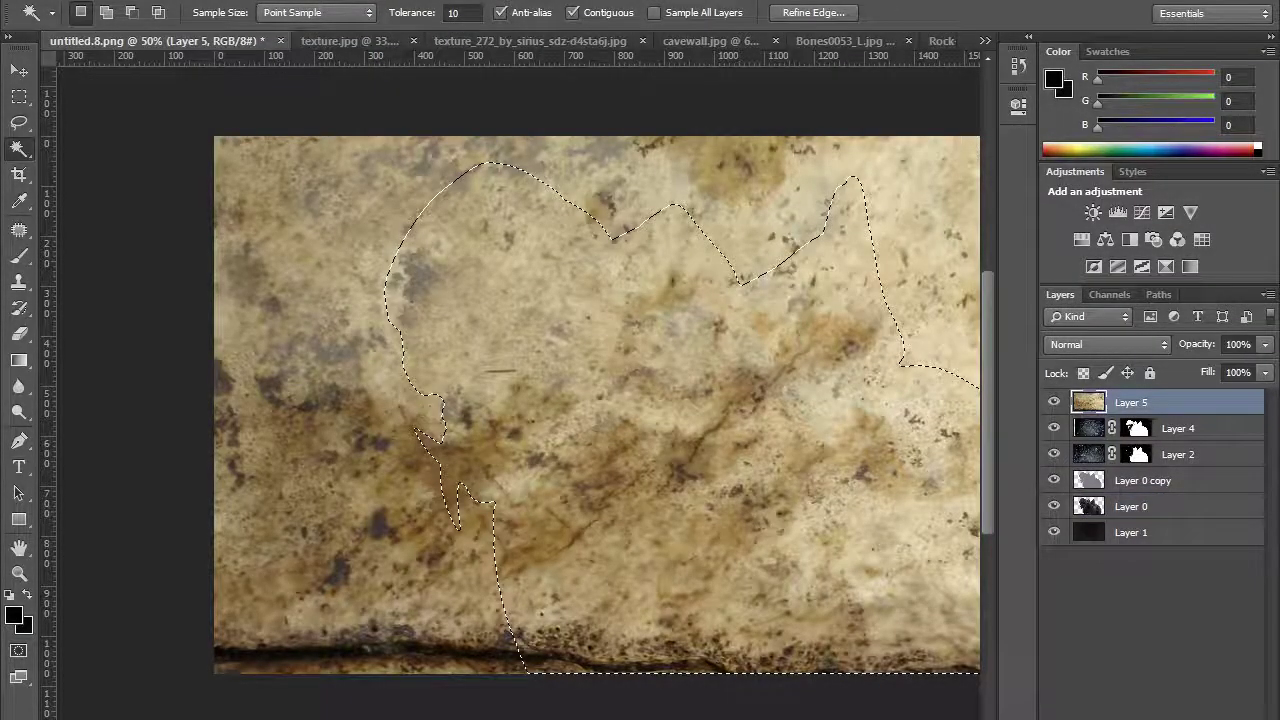
{"action": "left_click_drag", "start_coordinate": [598, 368], "coordinate": [650, 361]}
{"action": "left_click_drag", "start_coordinate": [707, 437], "coordinate": [440, 365]}
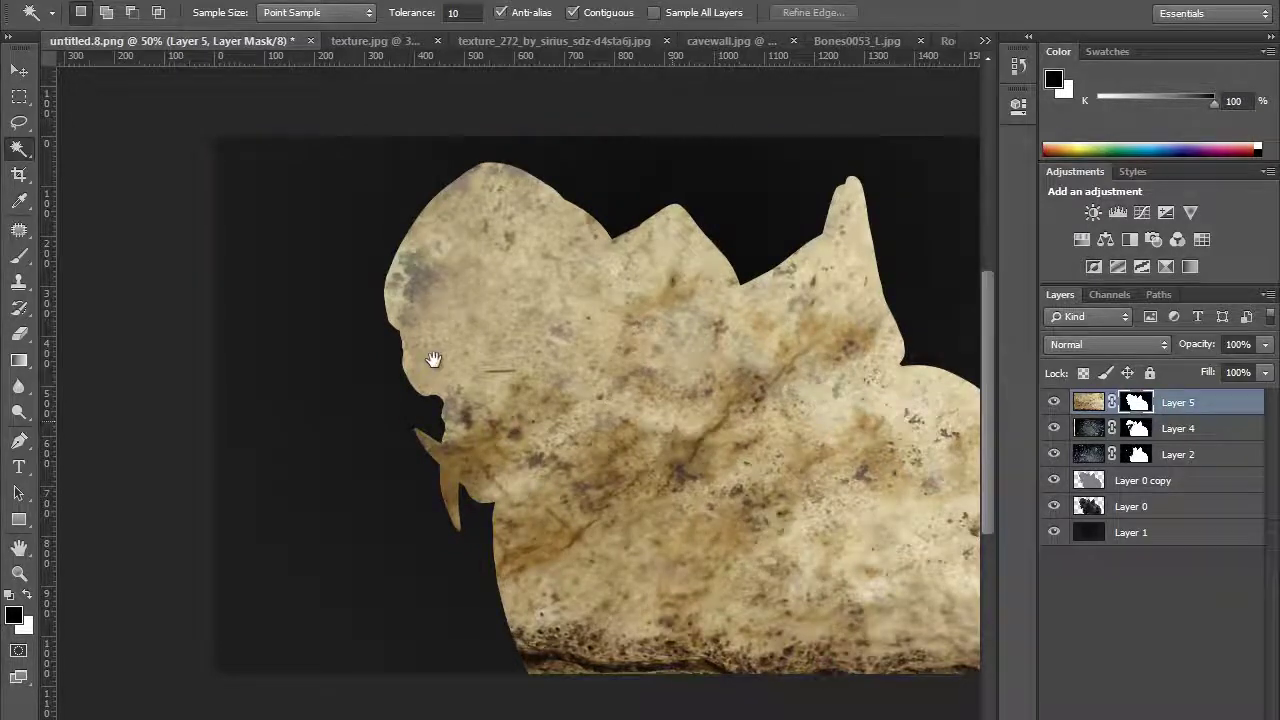
{"action": "left_click", "coordinate": [1088, 402]}
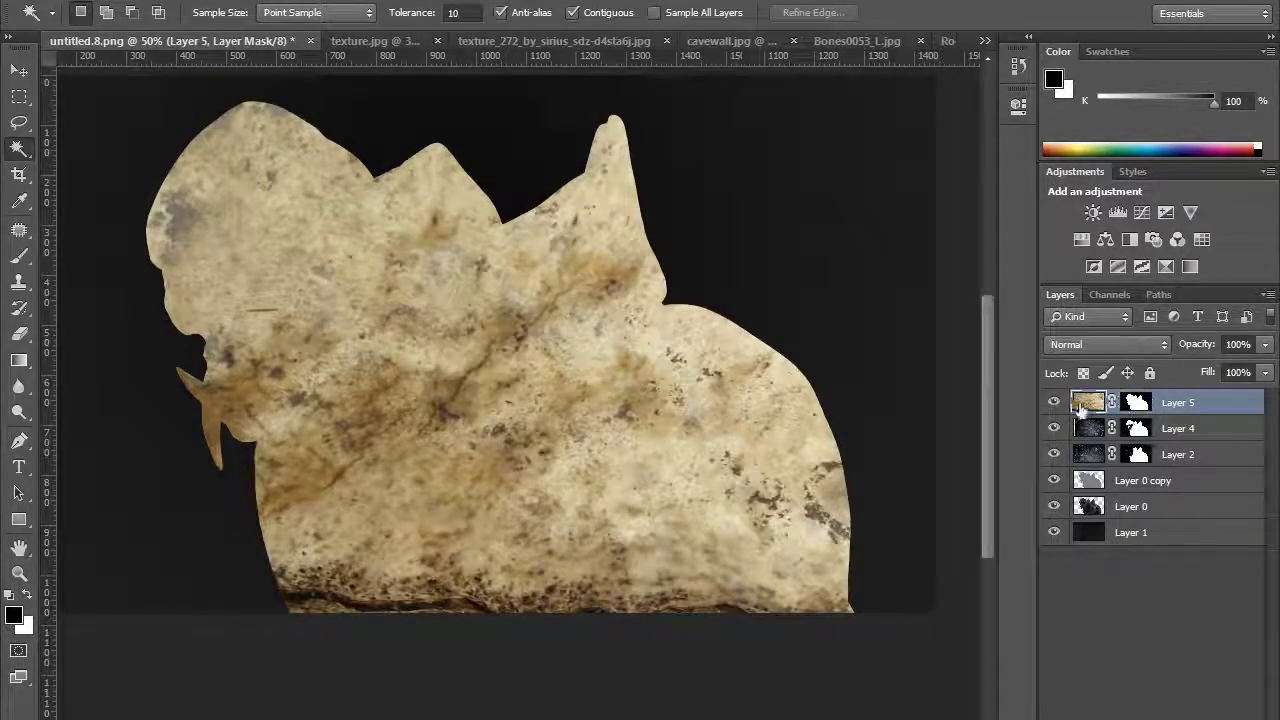
{"action": "key", "text": "ctrl+t"}
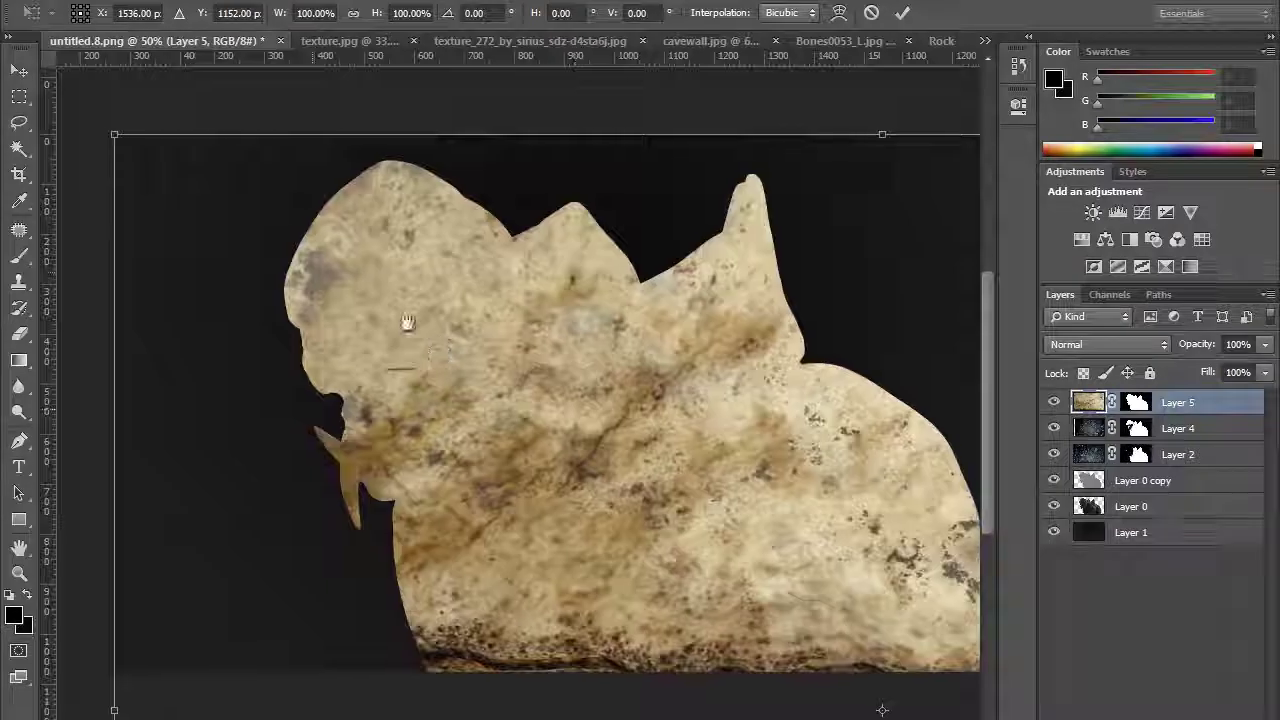
{"action": "left_click_drag", "start_coordinate": [114, 134], "coordinate": [514, 443]}
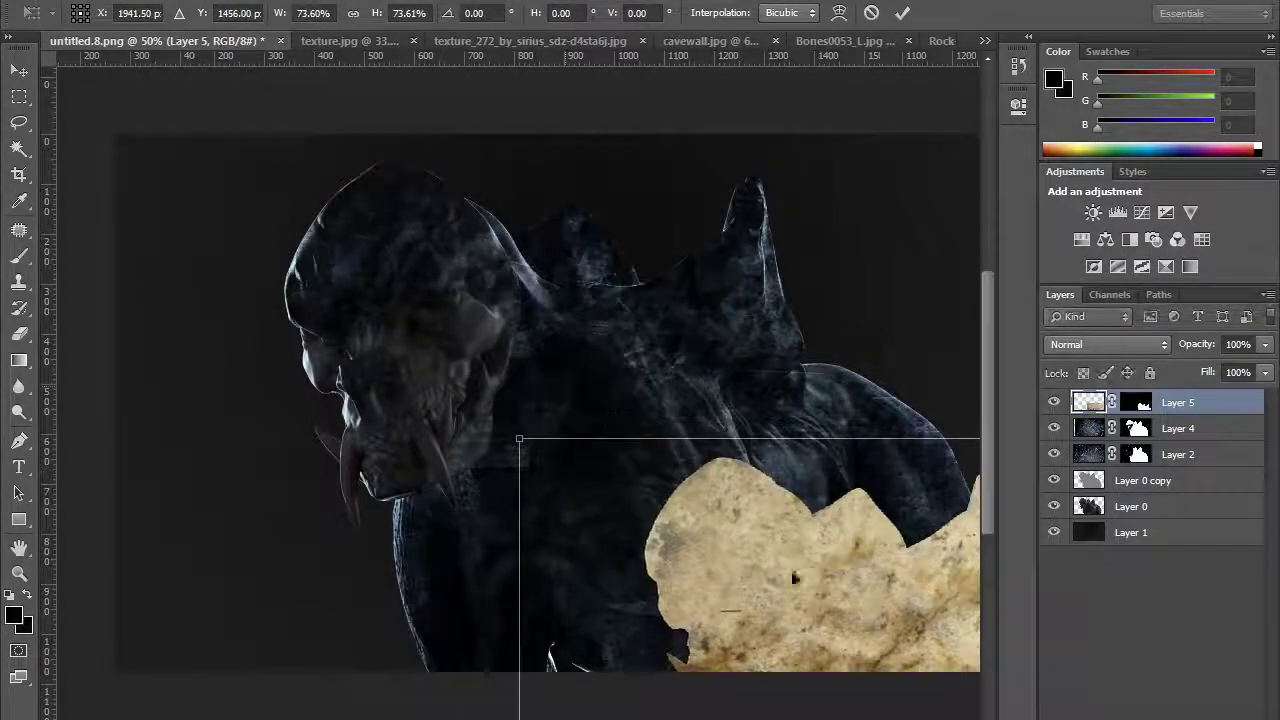
{"action": "left_click_drag", "start_coordinate": [800, 590], "coordinate": [490, 412]}
{"action": "left_click_drag", "start_coordinate": [654, 443], "coordinate": [832, 453]}
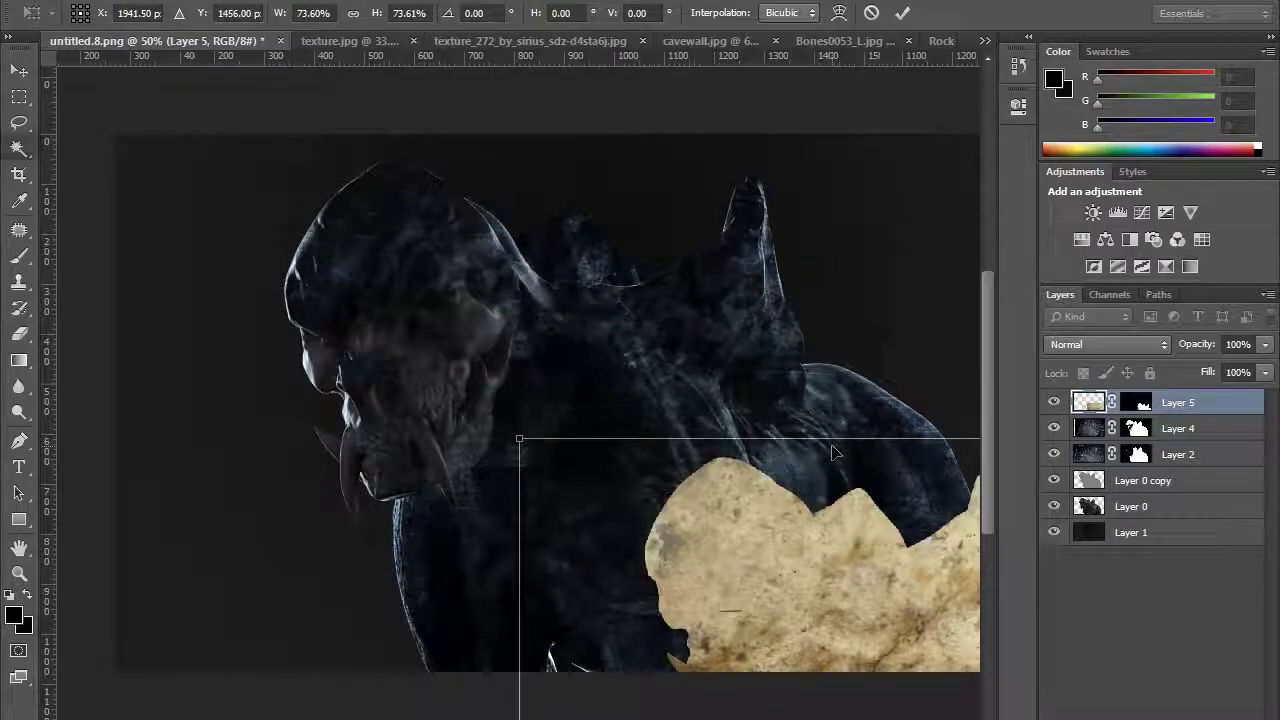
{"action": "key", "text": "Escape"}
Remove the layer mask from Layer 5 and clear the creature silhouette selection
{"action": "left_click", "coordinate": [1135, 408], "text": "shift"}
{"action": "left_click", "coordinate": [1135, 405], "text": "shift"}
{"action": "left_click", "coordinate": [1135, 405], "text": "shift"}
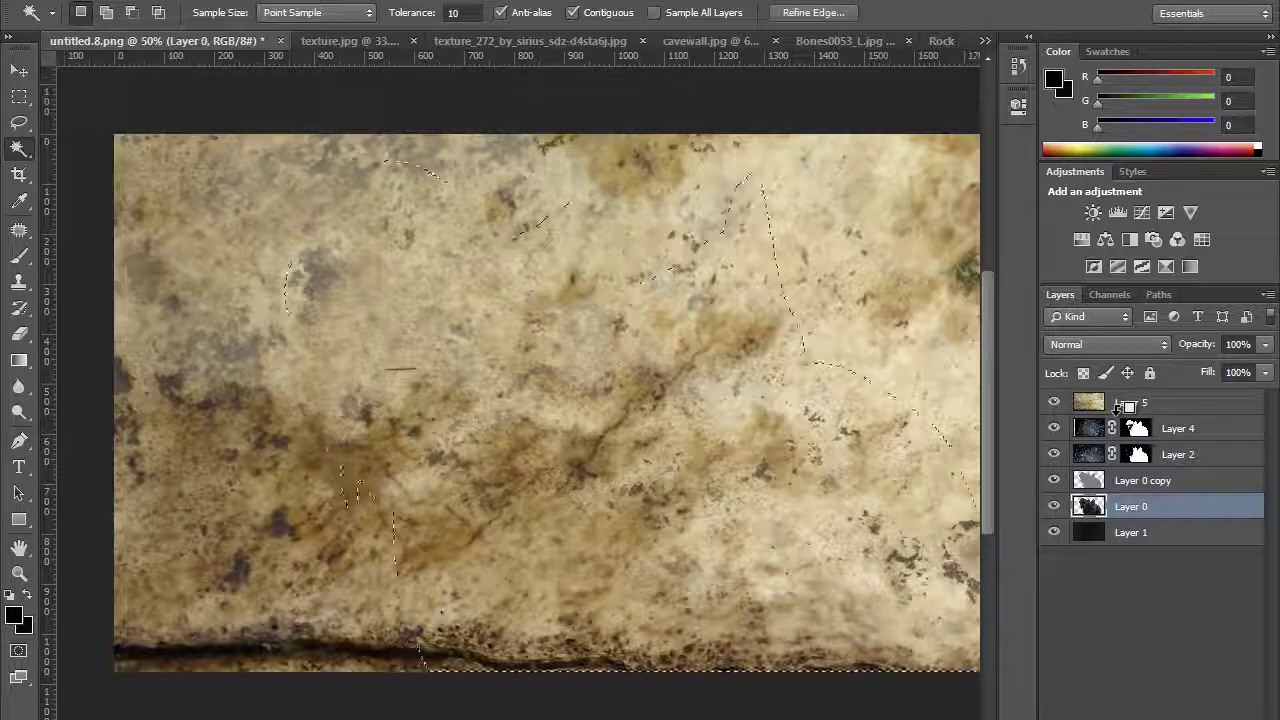
{"action": "left_click", "coordinate": [1089, 427], "text": "ctrl"}
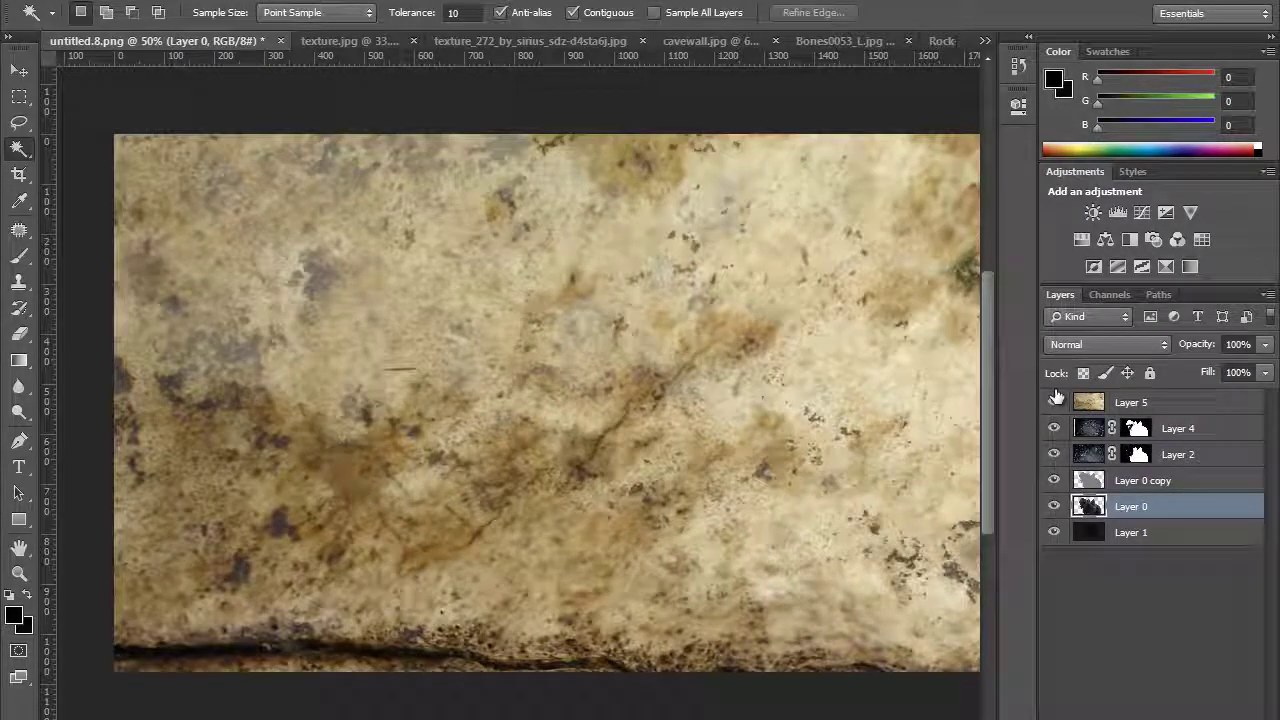
Scale Layer 5 to about 33%, rotate it about -178.5 degrees, and place it over the creature's jaw and chest
{"action": "left_click", "coordinate": [1140, 402]}
{"action": "key", "text": "ctrl+t"}
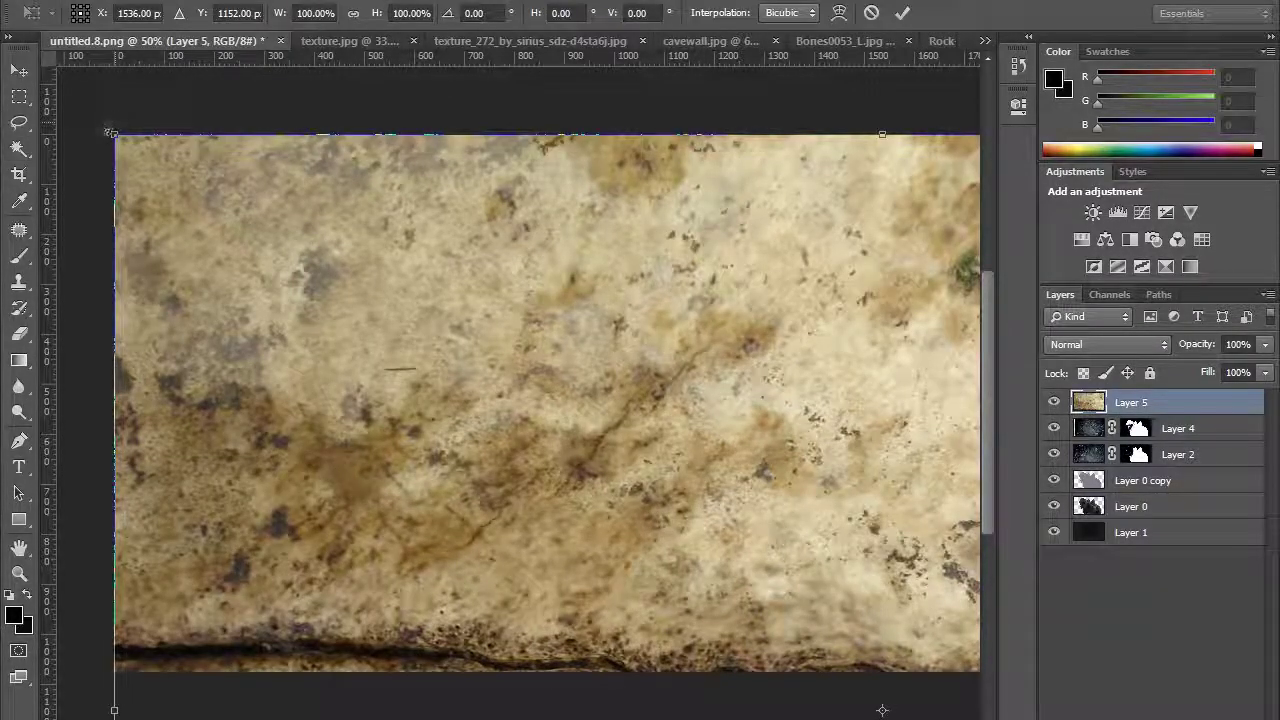
{"action": "left_click_drag", "start_coordinate": [455, 303], "coordinate": [289, 325]}
{"action": "left_click_drag", "start_coordinate": [612, 292], "coordinate": [290, 700]}
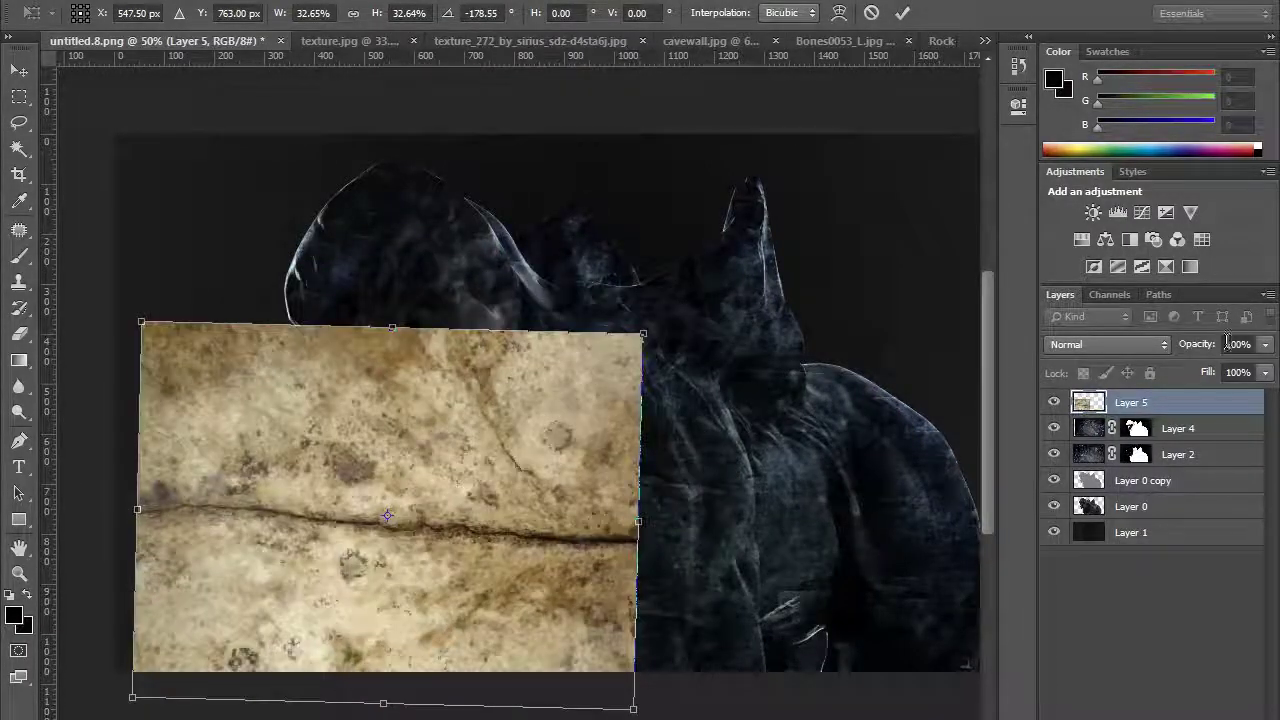
{"action": "key", "text": "w"}
{"action": "key", "text": "Return"}
Lower Layer 5's opacity to 26% and shift the texture slightly down over the creature's mouth and chest
{"action": "left_click", "coordinate": [1262, 344]}
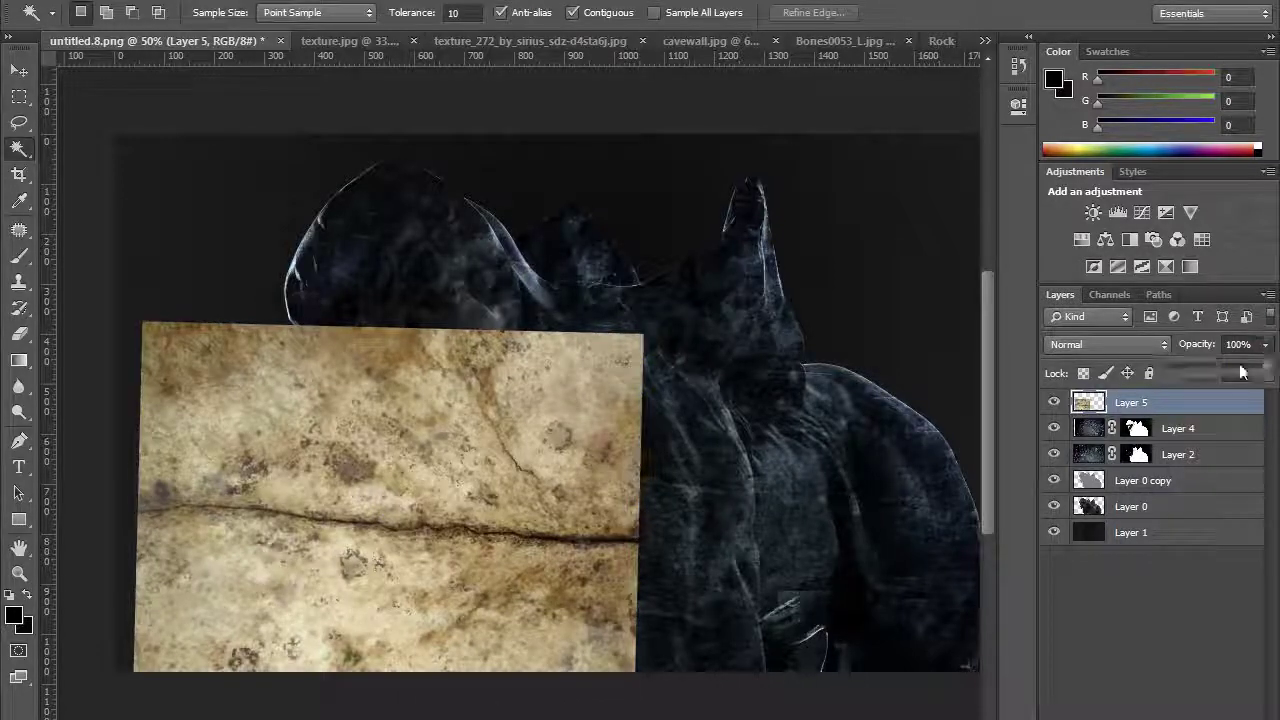
{"action": "left_click_drag", "start_coordinate": [1175, 377], "coordinate": [1191, 373]}
{"action": "key", "text": "v"}
{"action": "left_click_drag", "start_coordinate": [410, 471], "coordinate": [404, 511]}
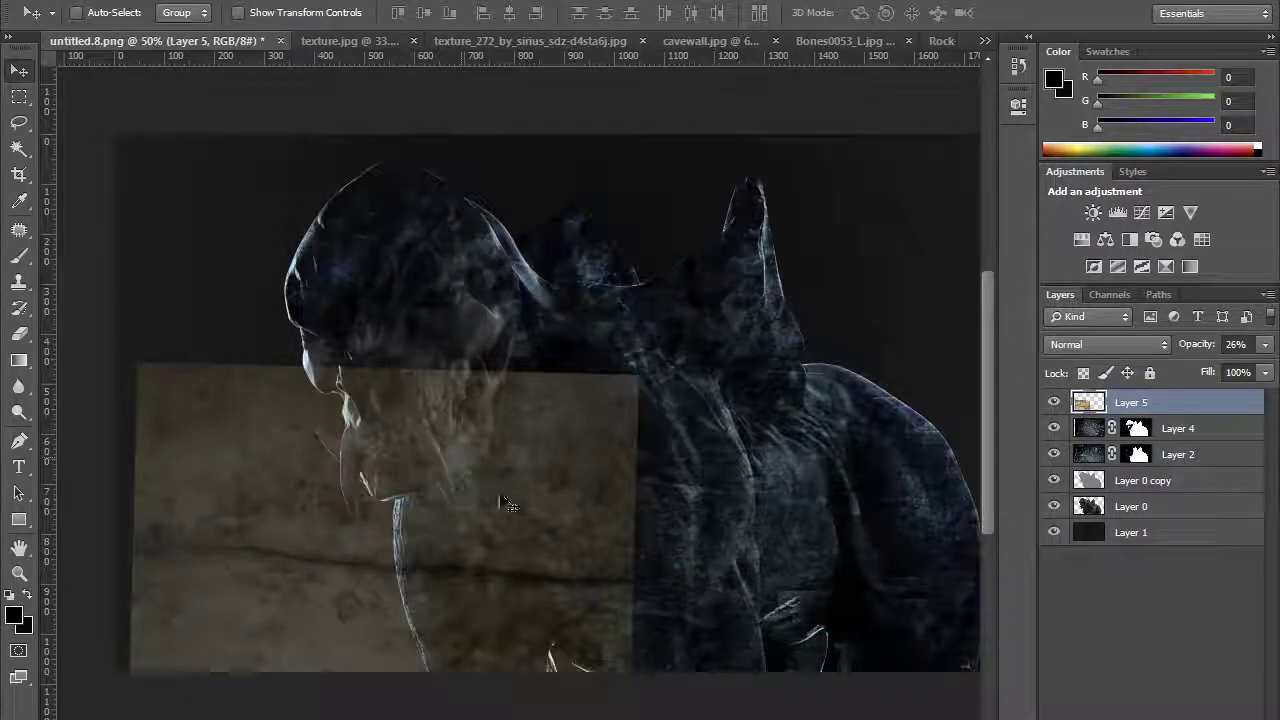
Try to reuse Layer 4's mask for Layer 5 by copying and pasting it, and undo the paste
{"action": "left_click", "coordinate": [1176, 429]}
{"action": "left_click", "coordinate": [1135, 430]}
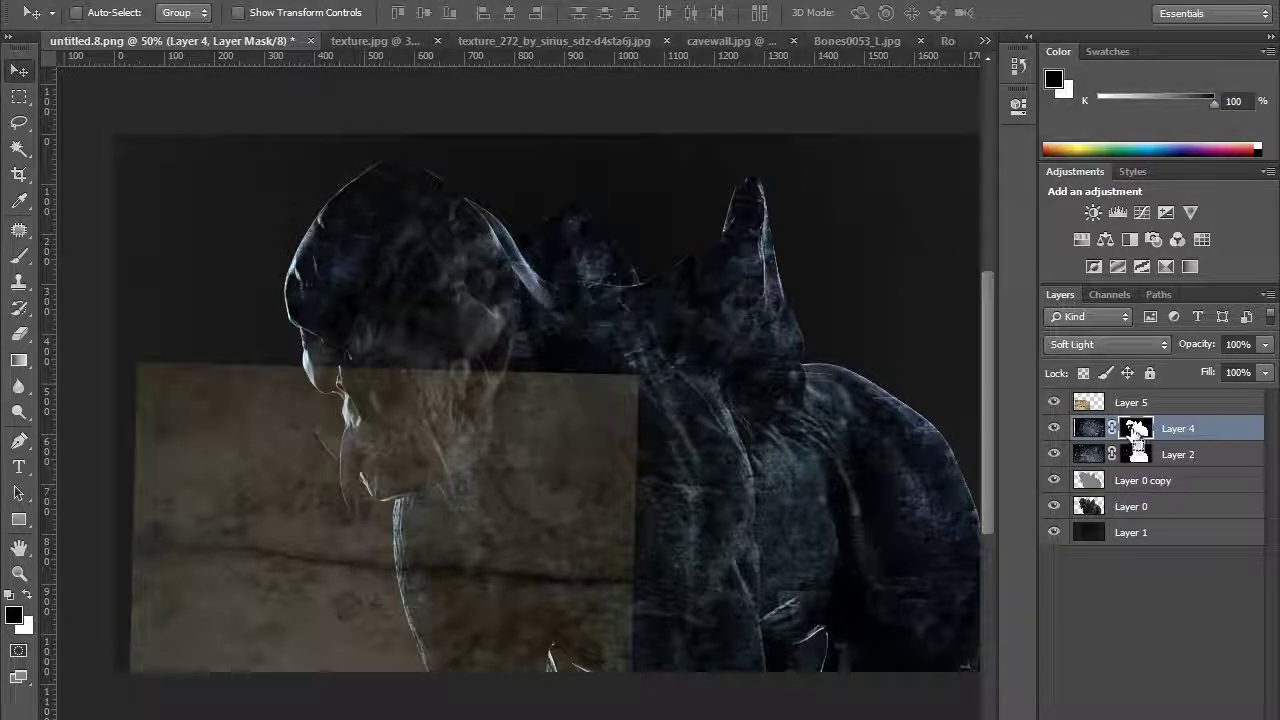
{"action": "key", "text": "ctrl+a"}
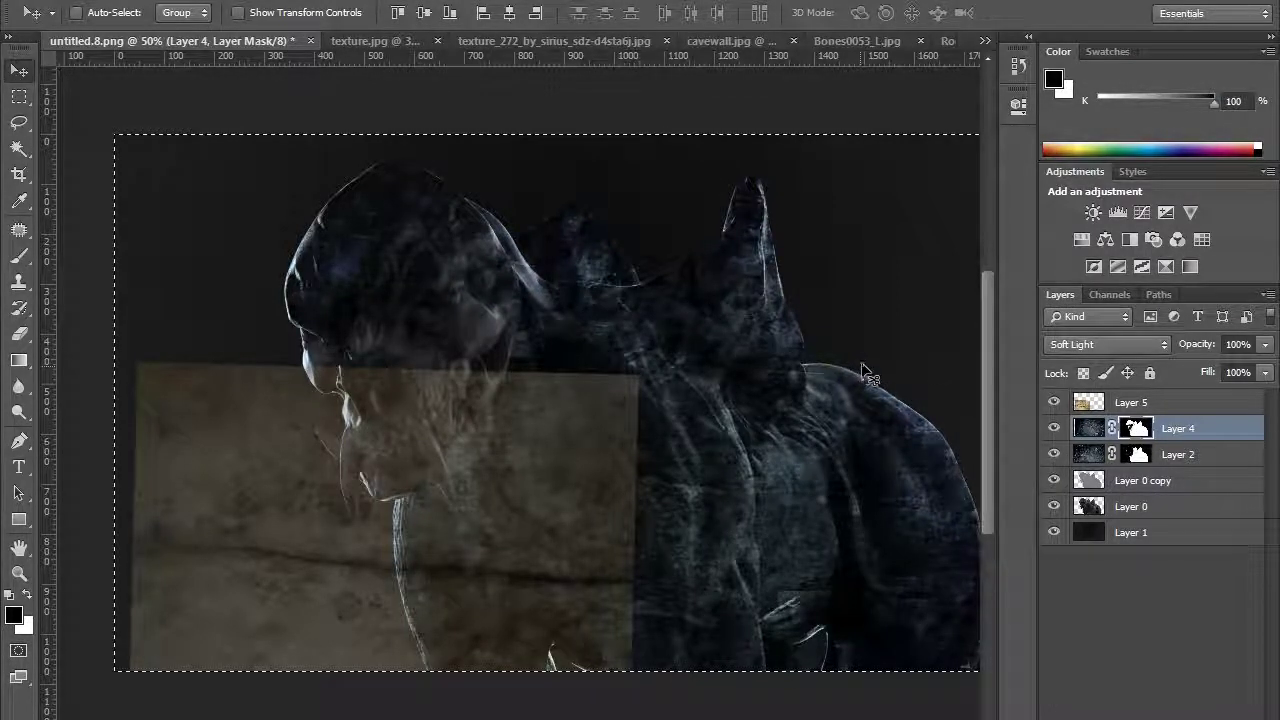
{"action": "left_click", "coordinate": [1140, 403]}
{"action": "key", "text": "ctrl+v"}
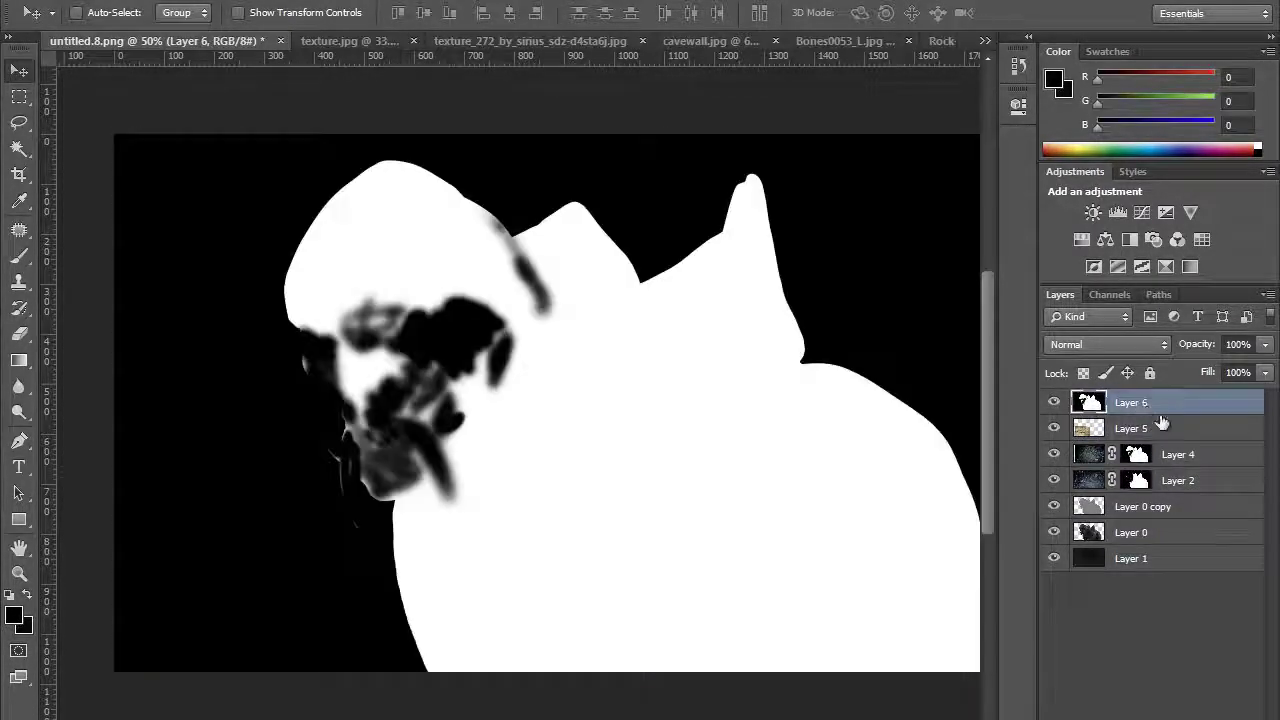
{"action": "key", "text": "ctrl+z"}
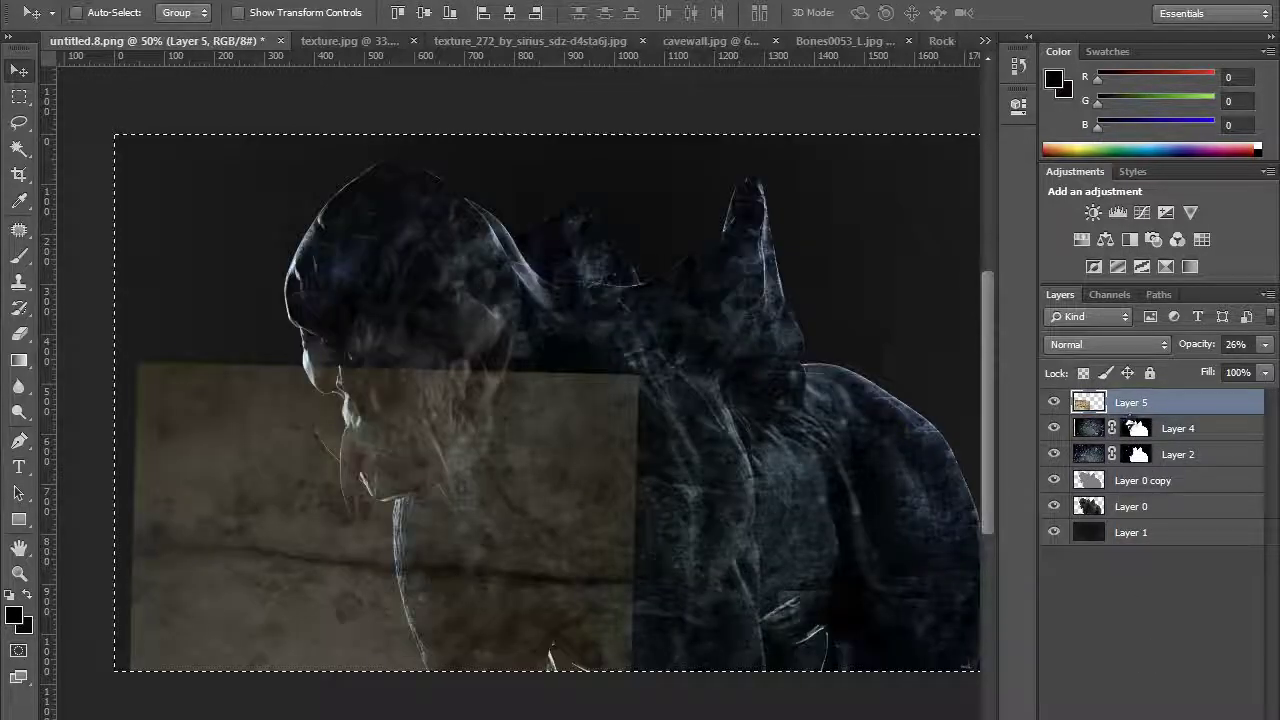
{"action": "left_click", "coordinate": [1134, 712]}
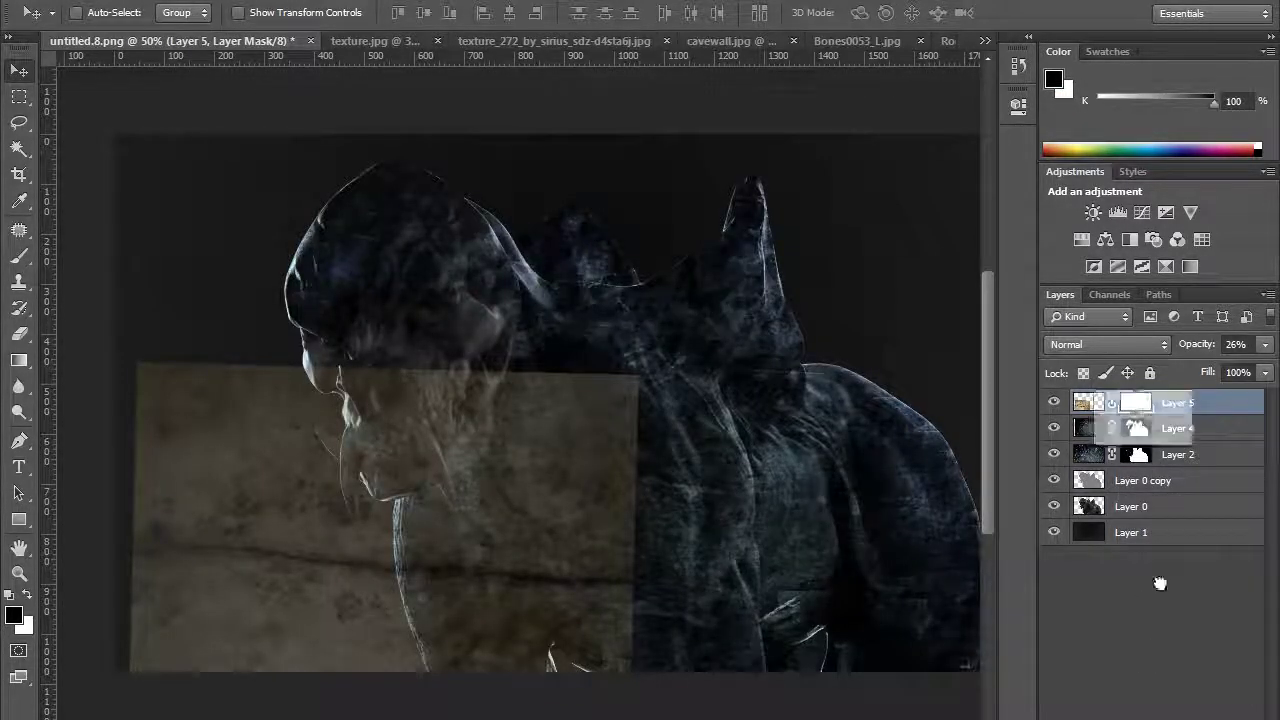
{"action": "left_click_drag", "start_coordinate": [1140, 405], "coordinate": [1258, 712]}
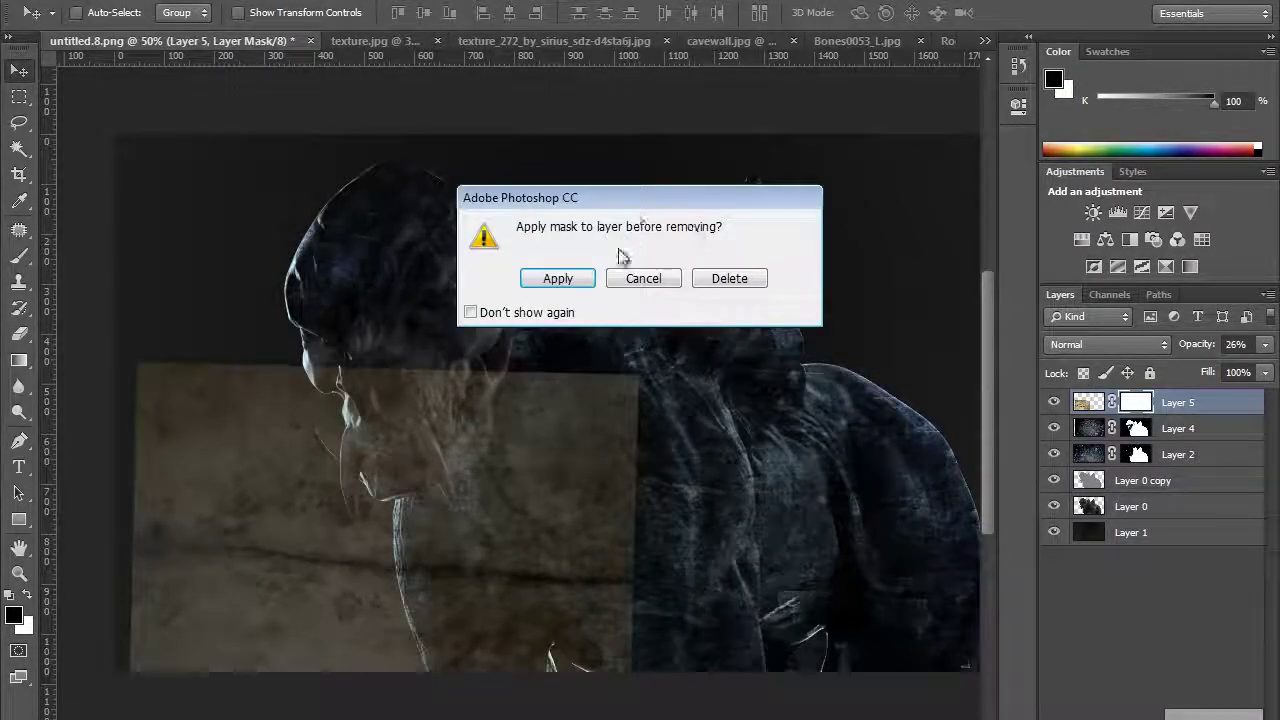
{"action": "left_click", "coordinate": [729, 278]}
Select the creature silhouette from Layer 0's inverted Magic Wand backdrop selection at tolerance 10 and add it as Layer 5's mask
{"action": "key", "text": "alt+bracketleft"}
{"action": "key", "text": "alt+bracketleft"}
{"action": "key", "text": "alt+bracketleft"}
{"action": "key", "text": "alt+bracketleft"}
{"action": "key", "text": "w"}
{"action": "left_click", "coordinate": [862, 310]}
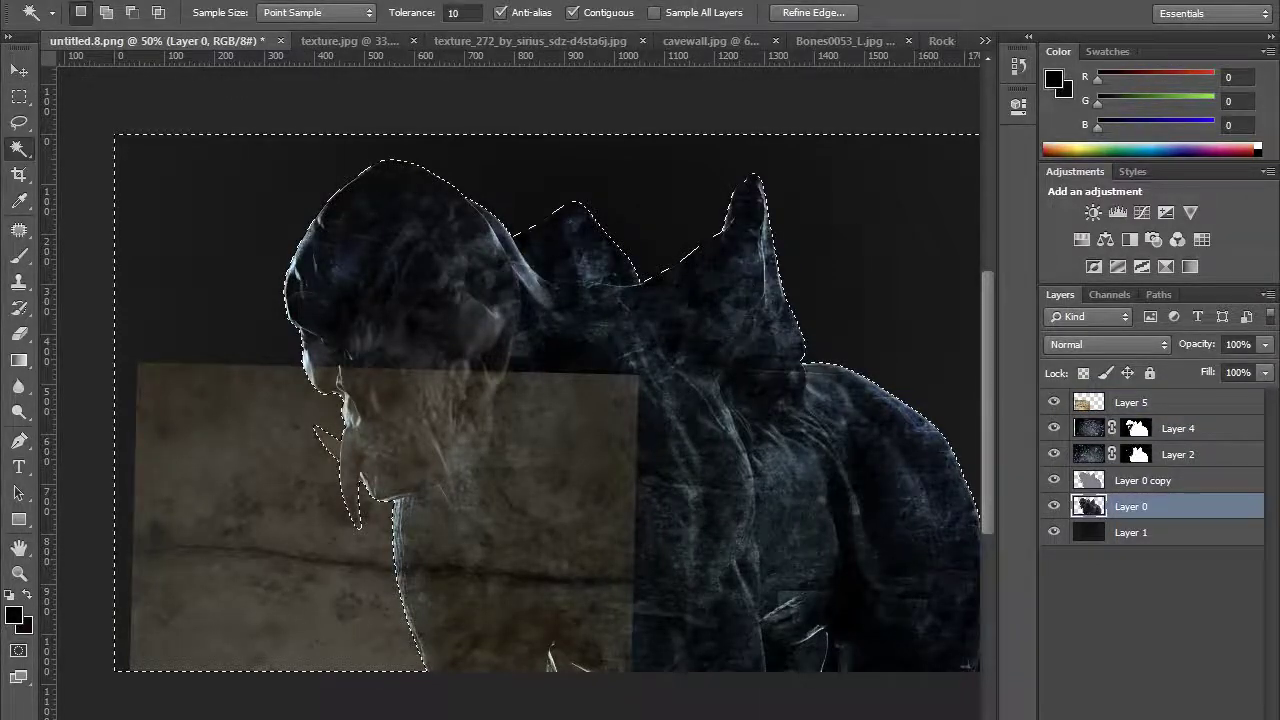
{"action": "left_click", "coordinate": [300, 60]}
{"action": "left_click", "coordinate": [1125, 402]}
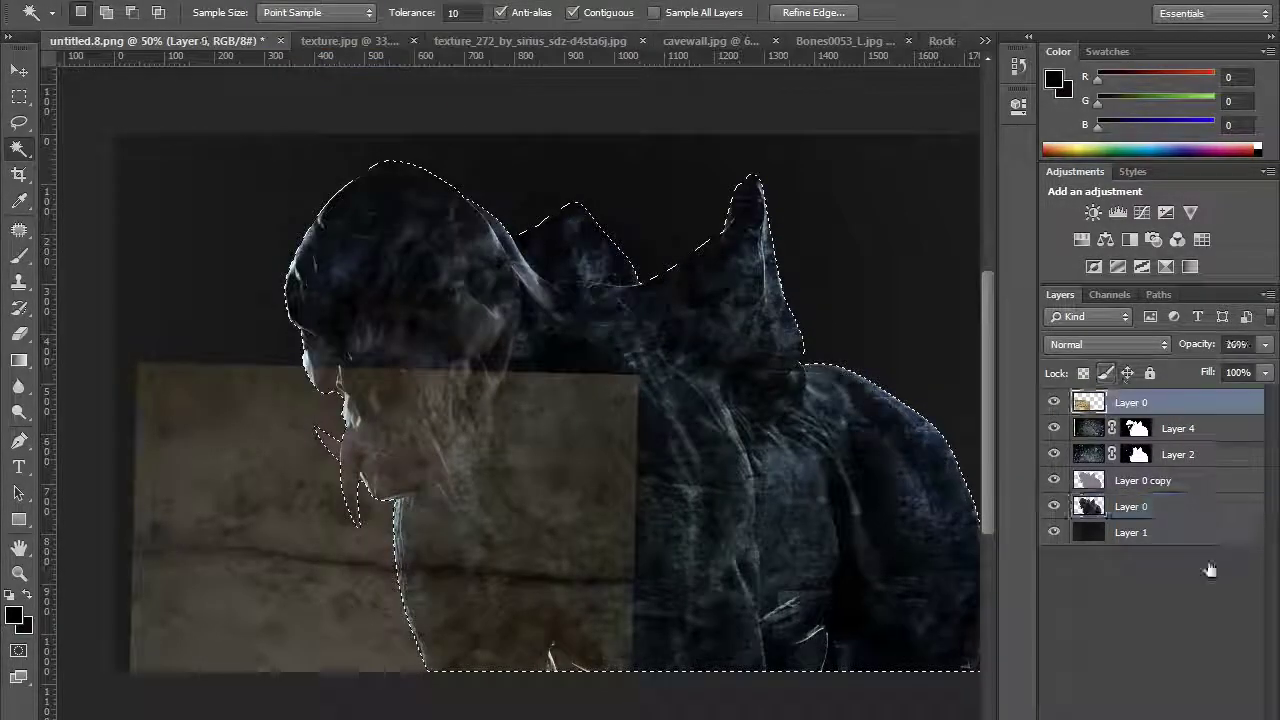
{"action": "left_click", "coordinate": [1155, 711]}
Raise the opacity of the bone texture on Layer 5 to 87%
{"action": "key", "text": "z"}
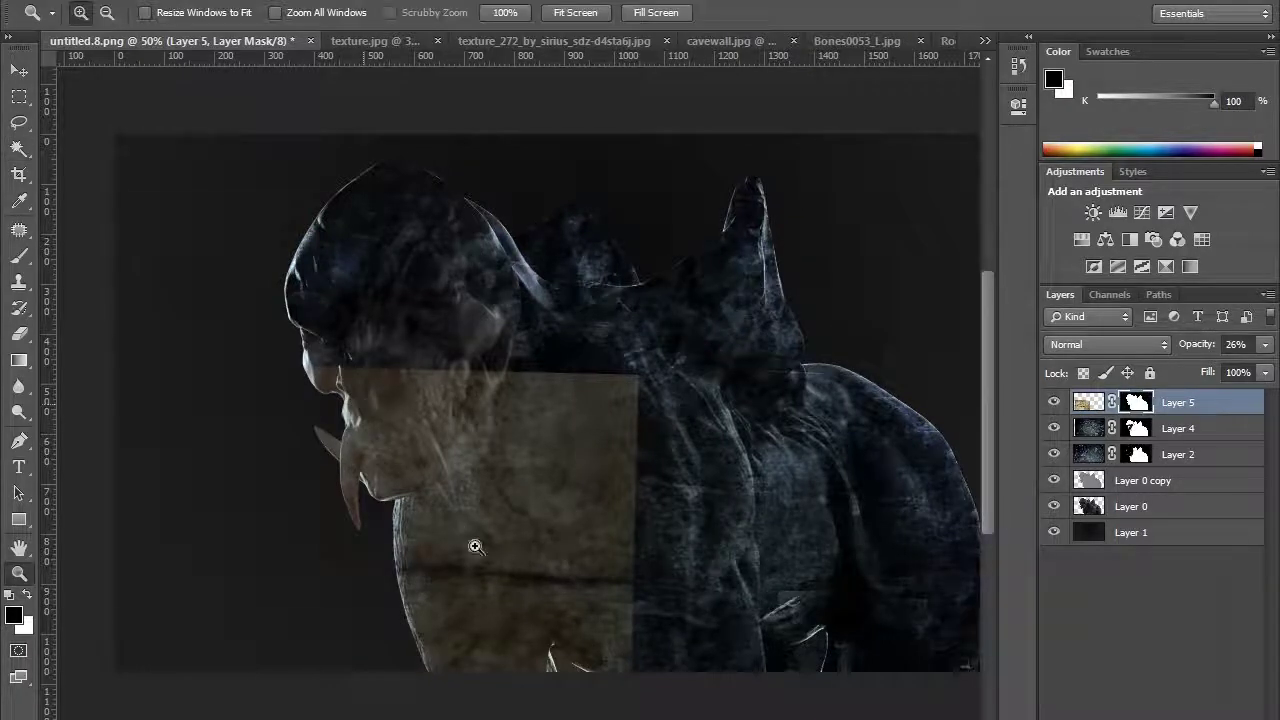
{"action": "left_click", "coordinate": [475, 546]}
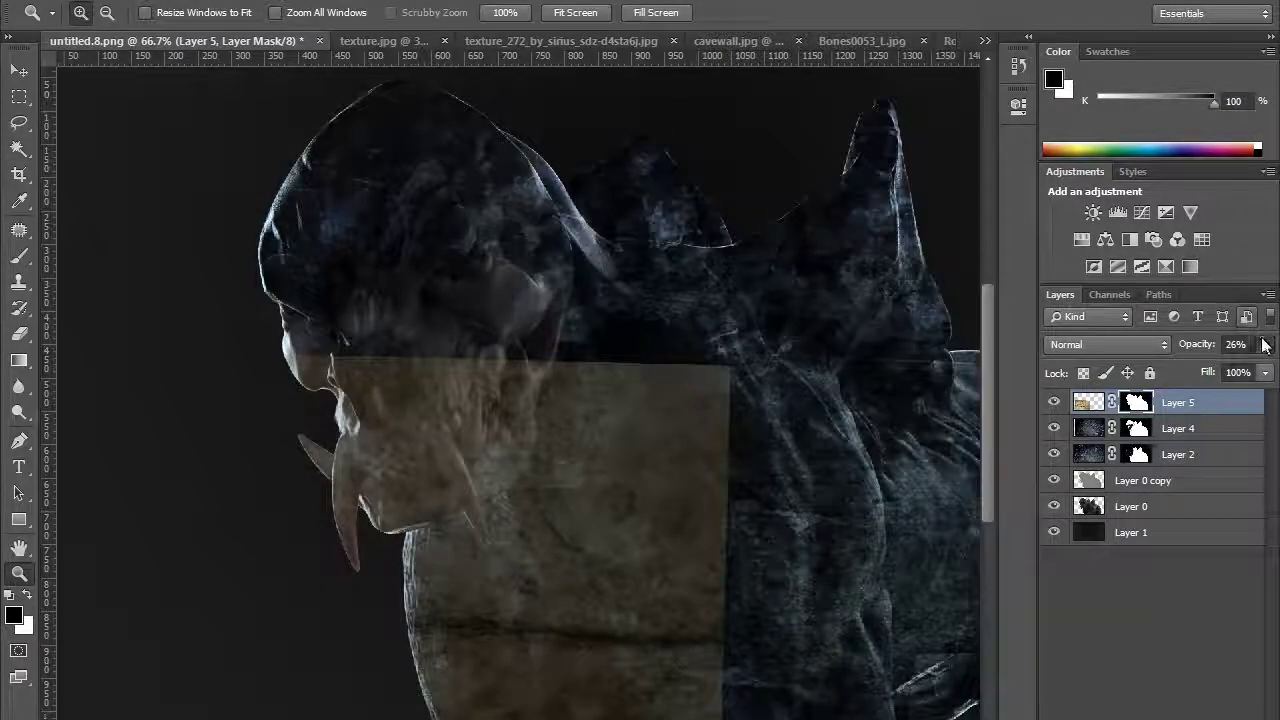
{"action": "left_click", "coordinate": [1265, 344]}
{"action": "left_click_drag", "start_coordinate": [1208, 369], "coordinate": [1257, 369]}
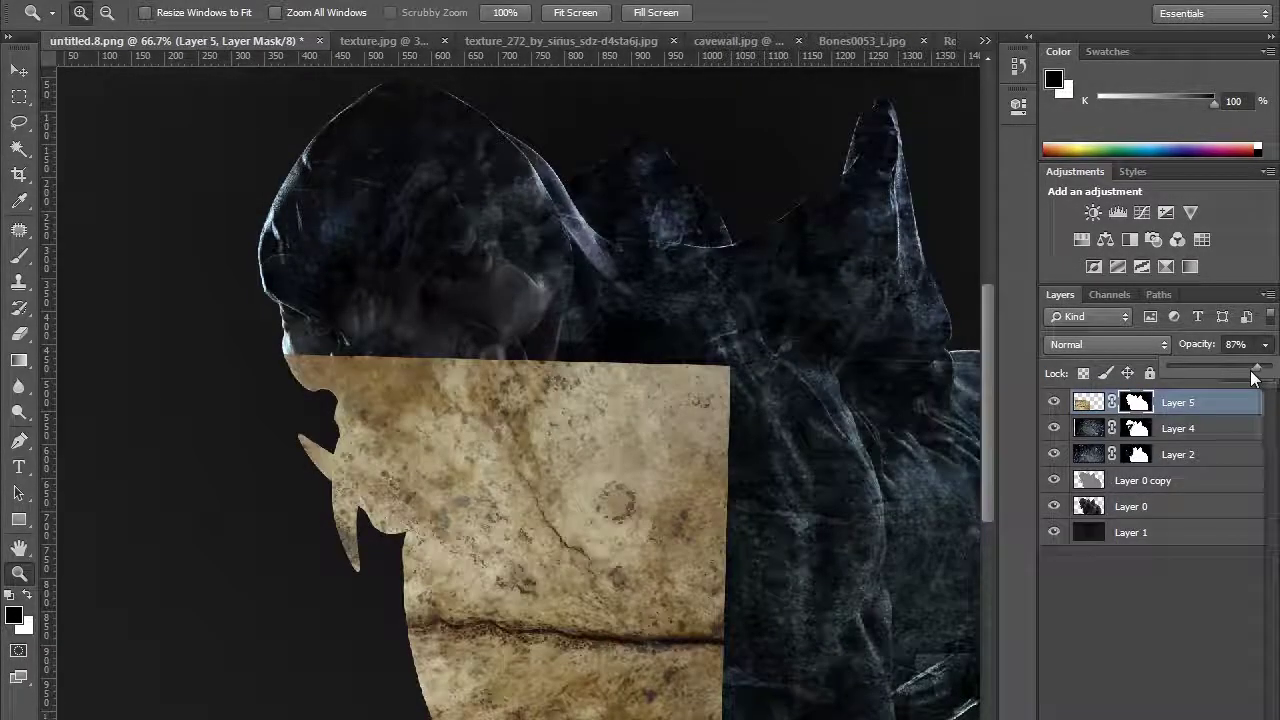
Compare the available blend modes on Layer 5 and settle on Soft Light
{"action": "left_click", "coordinate": [1146, 344]}
{"action": "left_click", "coordinate": [1087, 121]}
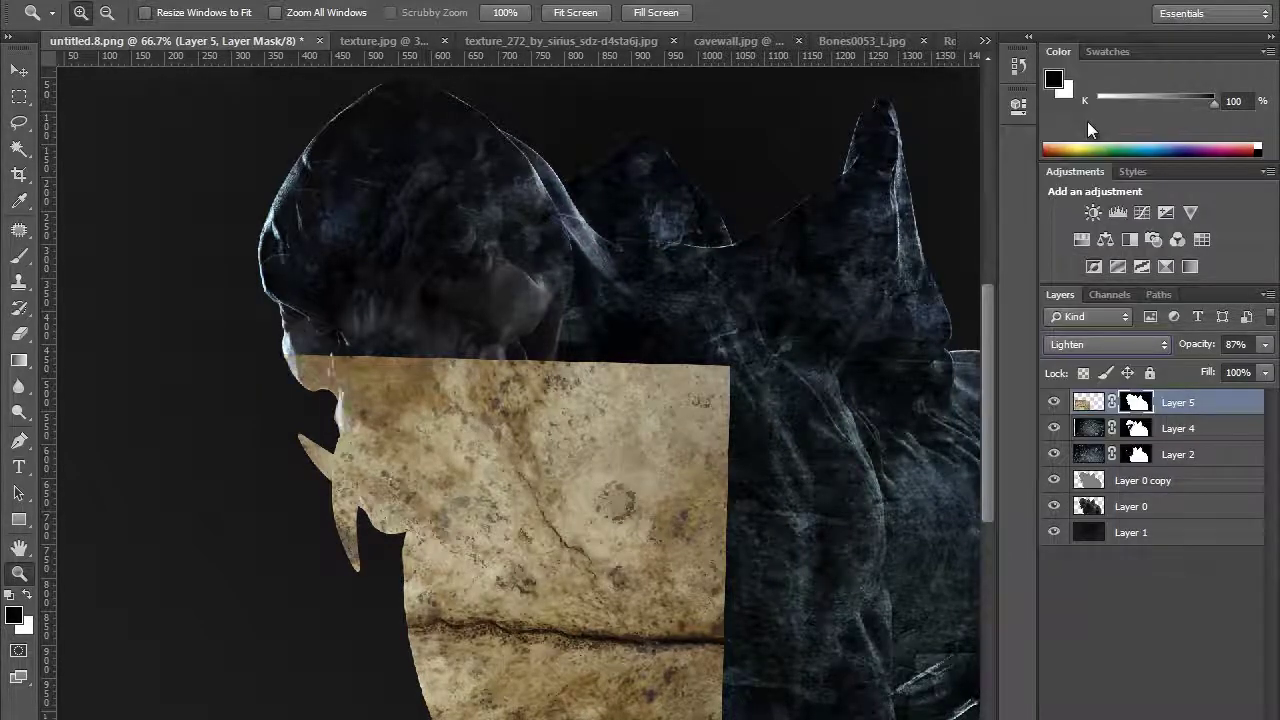
{"action": "key", "text": "Down"}
{"action": "key", "text": "Down"}
{"action": "key", "text": "Down"}
{"action": "key", "text": "Down"}
{"action": "key", "text": "Up"}
{"action": "key", "text": "Up"}
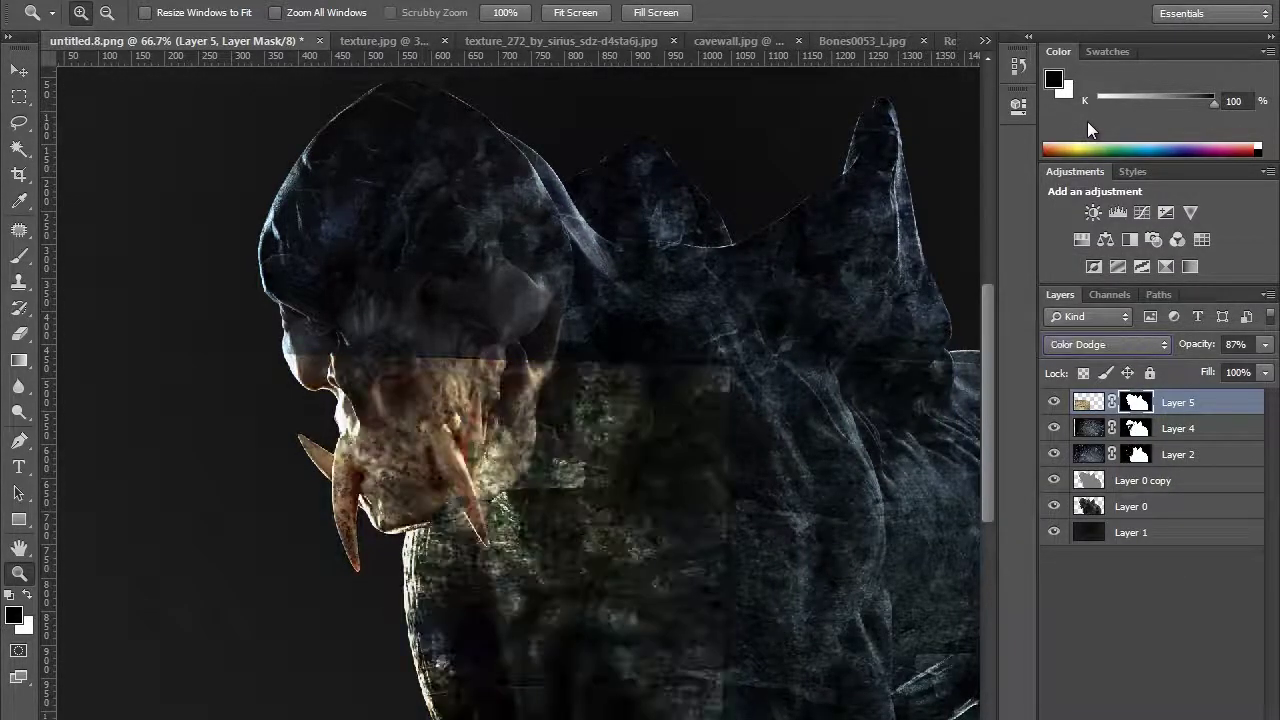
{"action": "key", "text": "Down"}
{"action": "key", "text": "Down"}
{"action": "key", "text": "Down"}
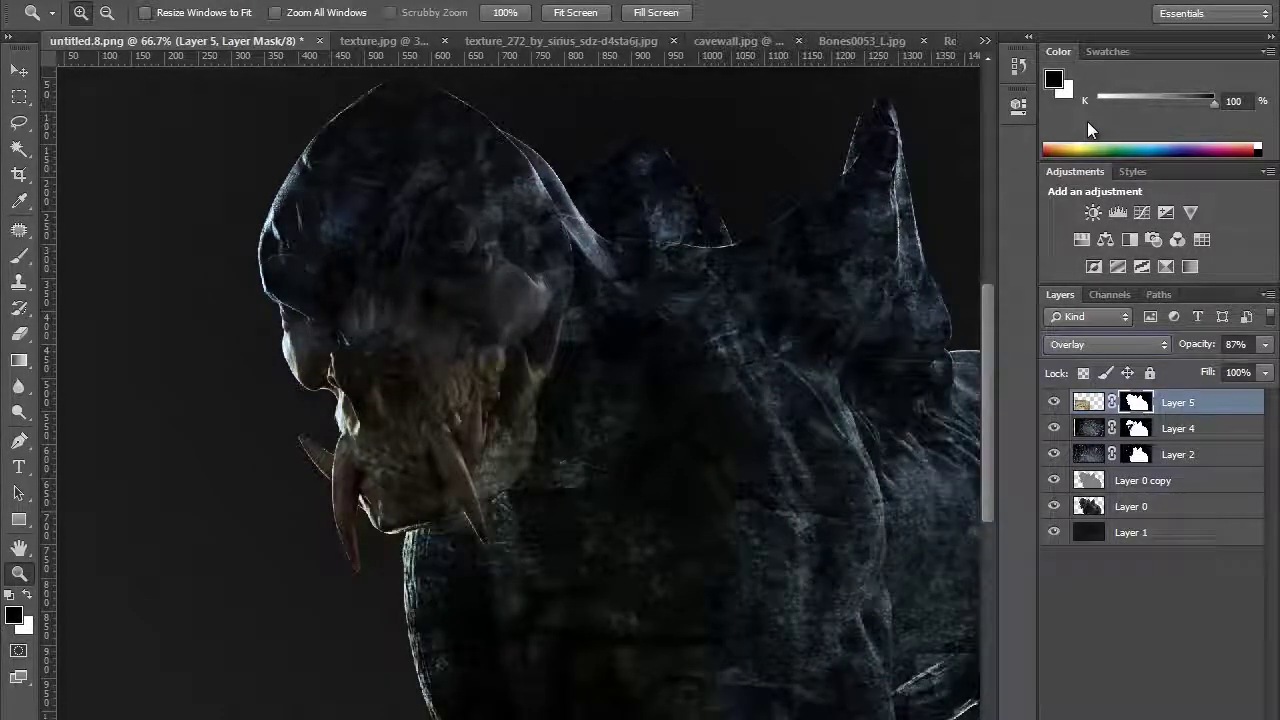
{"action": "key", "text": "Down"}
{"action": "key", "text": "Down"}
{"action": "key", "text": "Down"}
{"action": "key", "text": "Down"}
{"action": "key", "text": "Down"}
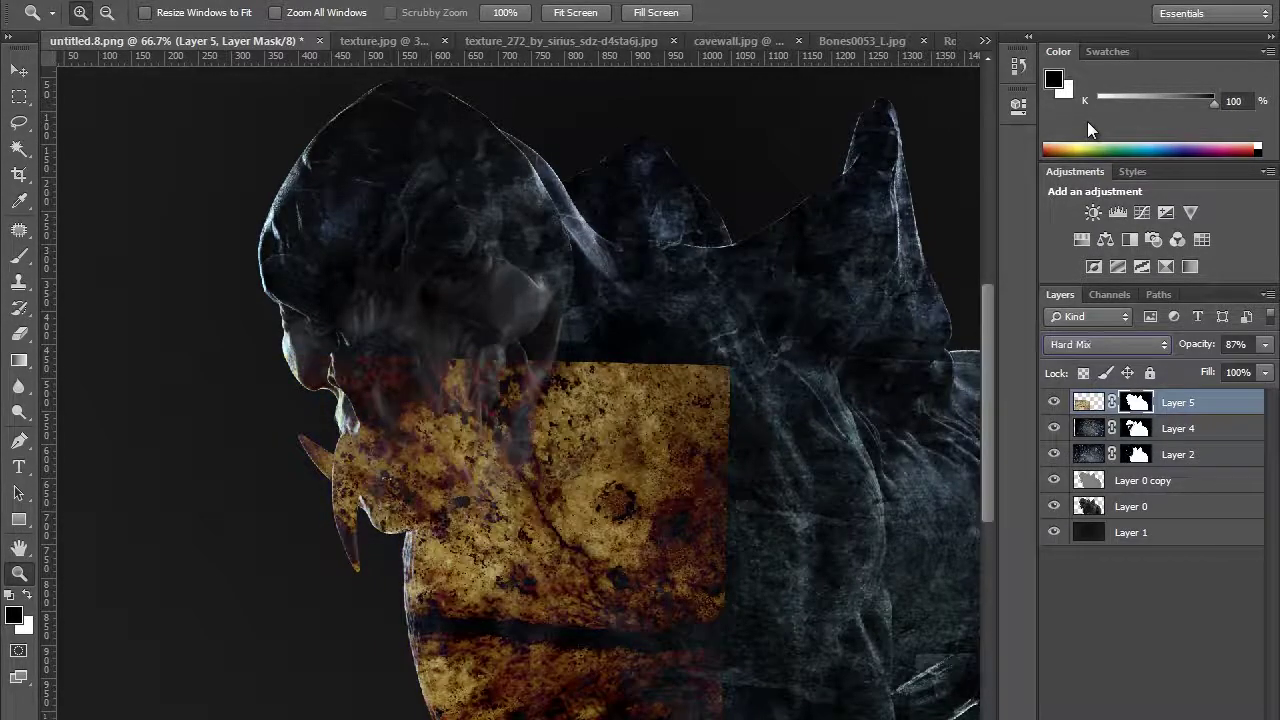
{"action": "key", "text": "Down"}
{"action": "key", "text": "Down"}
{"action": "key", "text": "Down"}
{"action": "key", "text": "Down"}
{"action": "key", "text": "Down"}
{"action": "key", "text": "Down"}
{"action": "key", "text": "Up"}
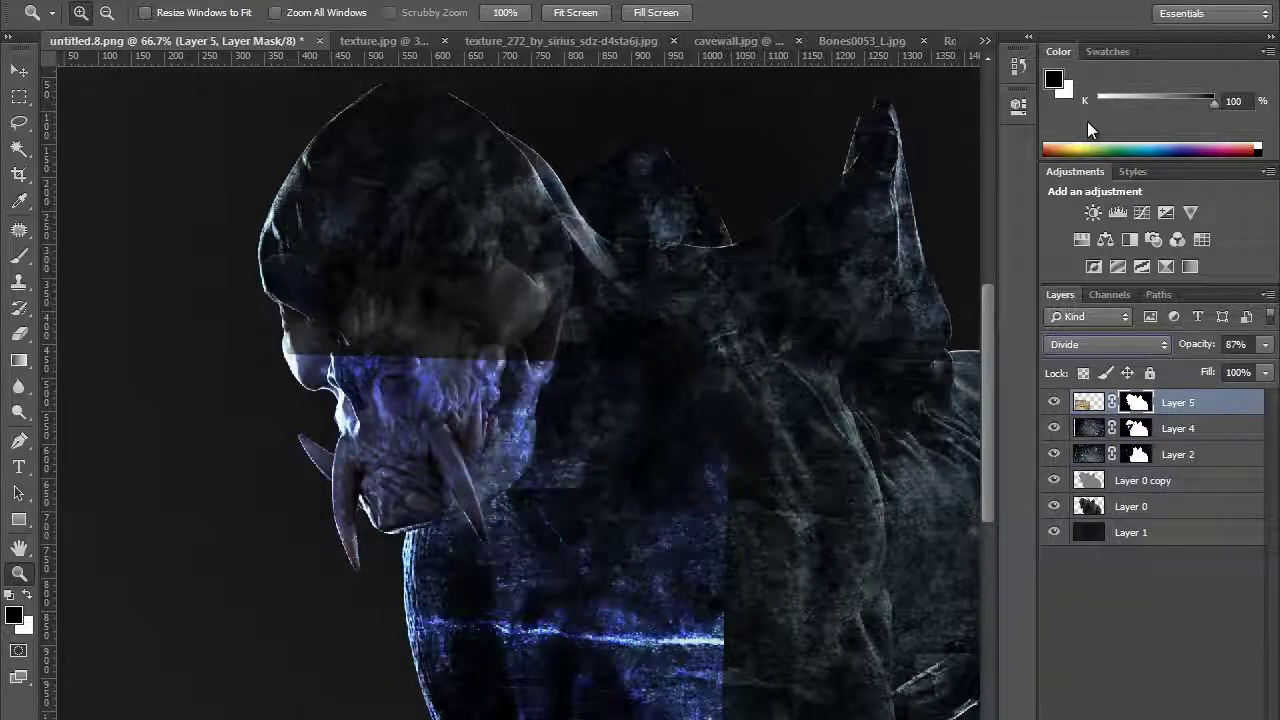
{"action": "key", "text": "Up"}
{"action": "key", "text": "Up"}
{"action": "key", "text": "Up"}
{"action": "key", "text": "Up"}
{"action": "key", "text": "Up"}
{"action": "key", "text": "Up"}
{"action": "key", "text": "Up"}
{"action": "key", "text": "Up"}
{"action": "key", "text": "Up"}
{"action": "key", "text": "Up"}
{"action": "key", "text": "Up"}
{"action": "key", "text": "Up"}
{"action": "key", "text": "Up"}
{"action": "key", "text": "Up"}
{"action": "key", "text": "Up"}
{"action": "key", "text": "Up"}
{"action": "key", "text": "Up"}
{"action": "key", "text": "Up"}
{"action": "key", "text": "Up"}
{"action": "key", "text": "Up"}
{"action": "key", "text": "Up"}
{"action": "key", "text": "Up"}
{"action": "key", "text": "Down"}
{"action": "key", "text": "Down"}
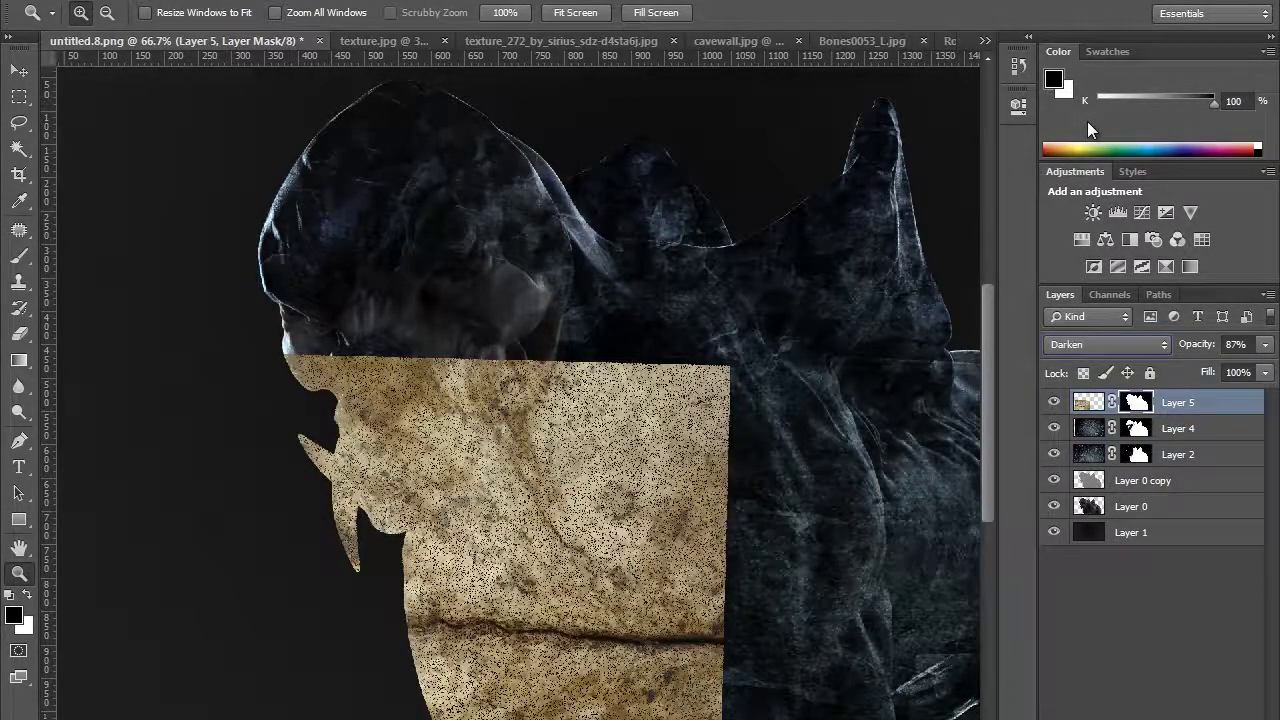
{"action": "key", "text": "Down"}
{"action": "key", "text": "Down"}
{"action": "key", "text": "Up"}
{"action": "key", "text": "Down"}
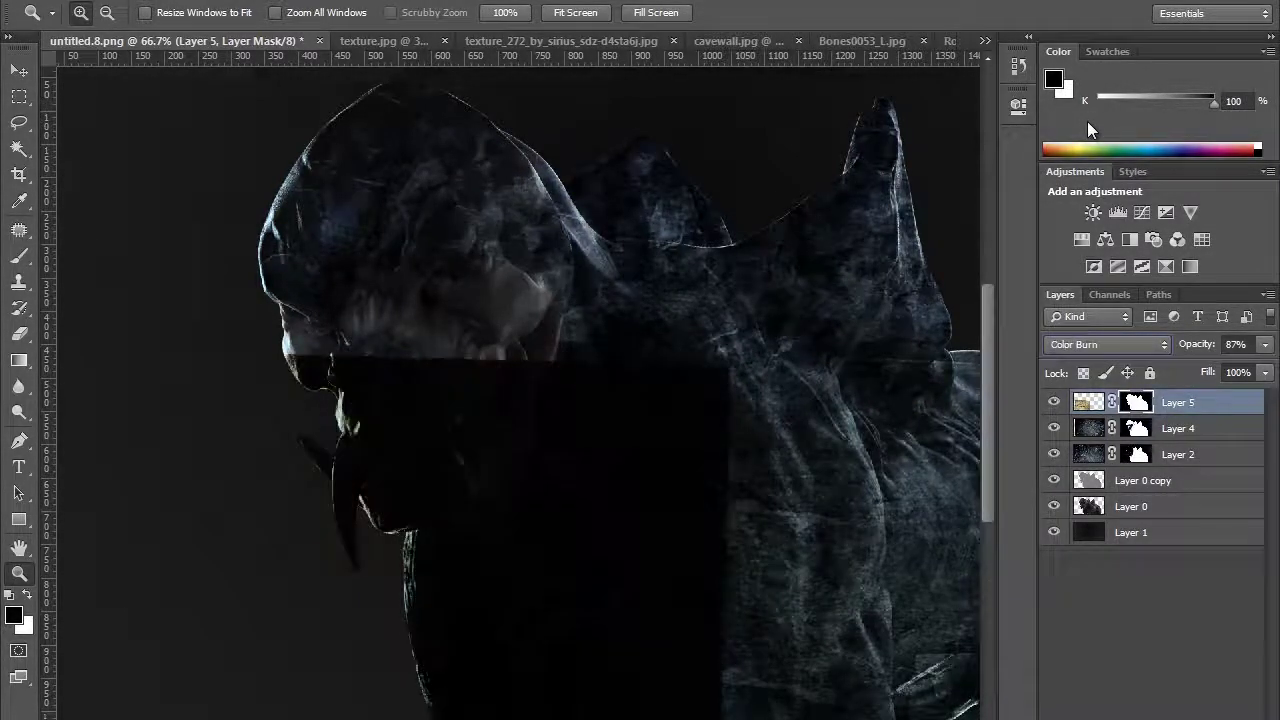
{"action": "key", "text": "Down"}
{"action": "key", "text": "Down"}
{"action": "key", "text": "Down"}
{"action": "key", "text": "Down"}
{"action": "key", "text": "Down"}
{"action": "key", "text": "Down"}
{"action": "key", "text": "Down"}
{"action": "key", "text": "Down"}
{"action": "key", "text": "Down"}
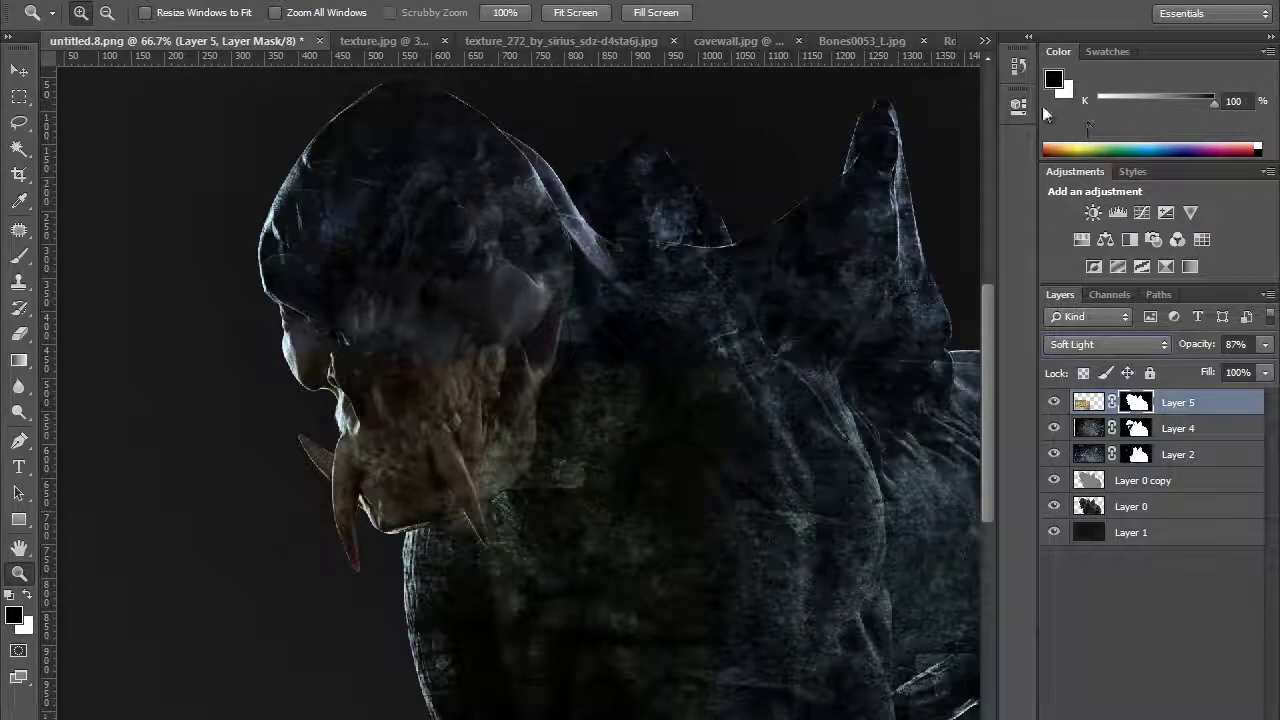
Fill Layer 5's mask with black to hide the bone texture and make white the foreground color
{"action": "left_click", "coordinate": [361, 490]}
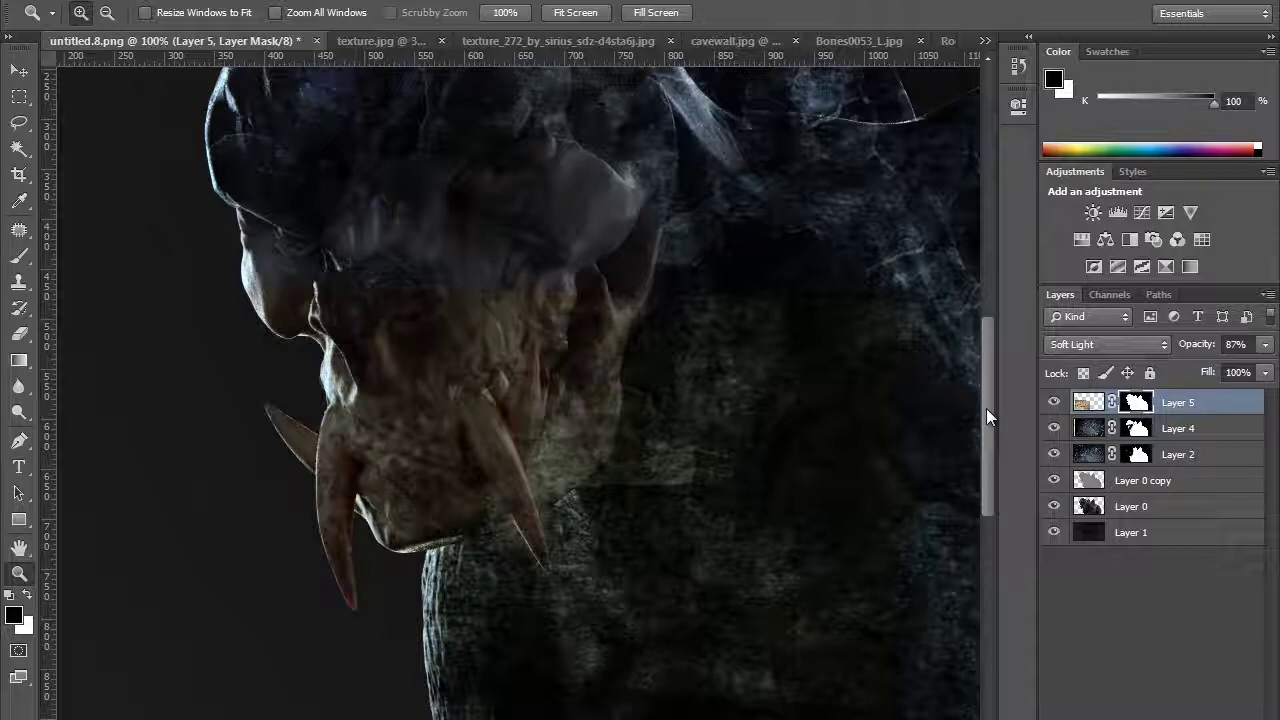
{"action": "key", "text": "alt+BackSpace"}
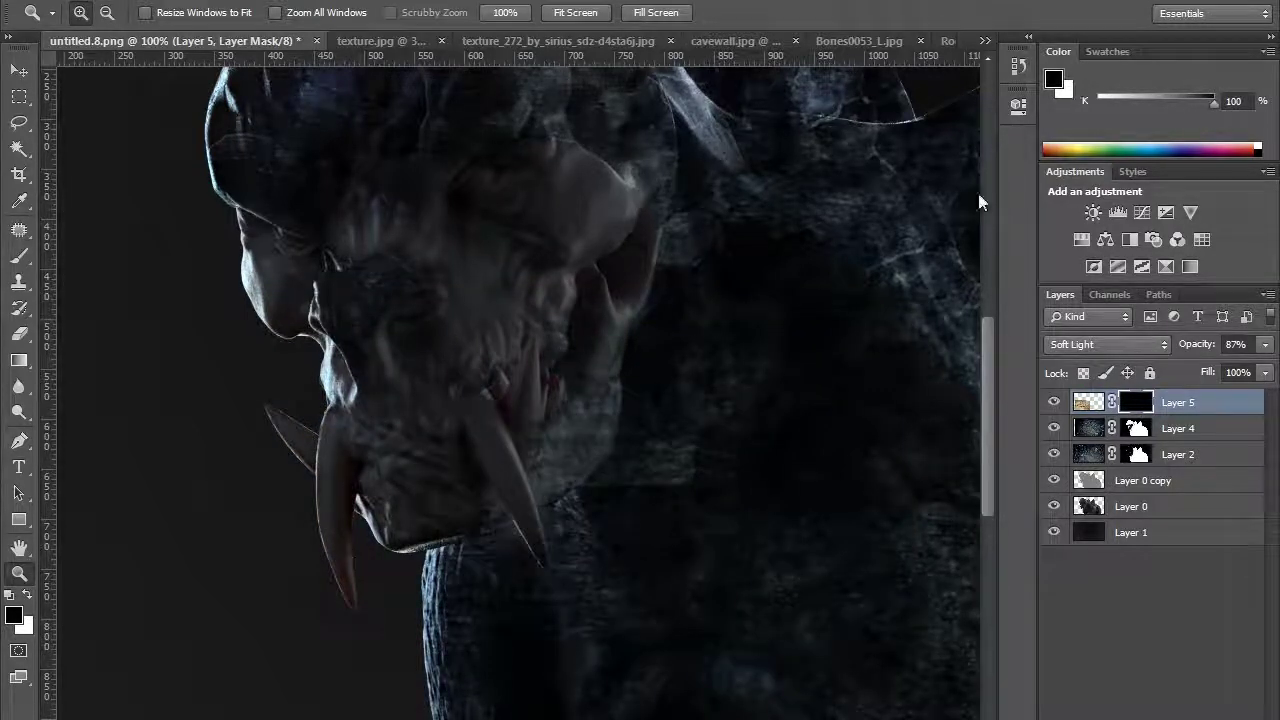
{"action": "left_click", "coordinate": [26, 597]}
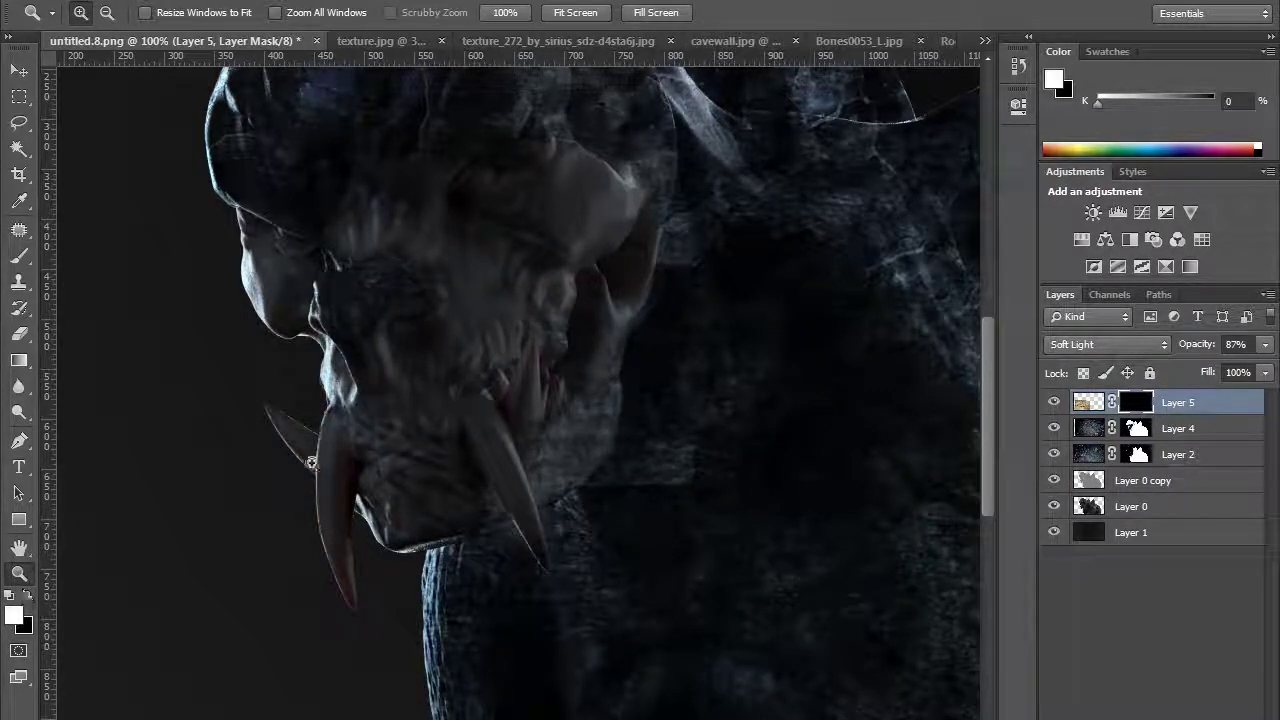
Paint white with a 40 px brush on Layer 5's mask over the tusks and inner teeth to reveal the bone texture
{"action": "key", "text": "b"}
{"action": "mouse_move", "coordinate": [505, 450]}
{"action": "left_mouse_down"}
{"action": "mouse_move", "coordinate": [551, 451]}
{"action": "mouse_move", "coordinate": [481, 420]}
{"action": "mouse_move", "coordinate": [543, 554]}
{"action": "mouse_move", "coordinate": [506, 391]}
{"action": "mouse_move", "coordinate": [520, 364]}
{"action": "mouse_move", "coordinate": [548, 395]}
{"action": "mouse_move", "coordinate": [540, 382]}
{"action": "mouse_move", "coordinate": [508, 395]}
{"action": "mouse_move", "coordinate": [640, 385]}
{"action": "left_mouse_up"}
{"action": "mouse_move", "coordinate": [457, 434]}
{"action": "left_mouse_down"}
{"action": "mouse_move", "coordinate": [465, 538]}
{"action": "mouse_move", "coordinate": [464, 483]}
{"action": "mouse_move", "coordinate": [451, 490]}
{"action": "mouse_move", "coordinate": [475, 576]}
{"action": "mouse_move", "coordinate": [451, 455]}
{"action": "mouse_move", "coordinate": [403, 396]}
{"action": "mouse_move", "coordinate": [429, 445]}
{"action": "mouse_move", "coordinate": [395, 387]}
{"action": "mouse_move", "coordinate": [471, 480]}
{"action": "mouse_move", "coordinate": [396, 413]}
{"action": "left_mouse_up"}
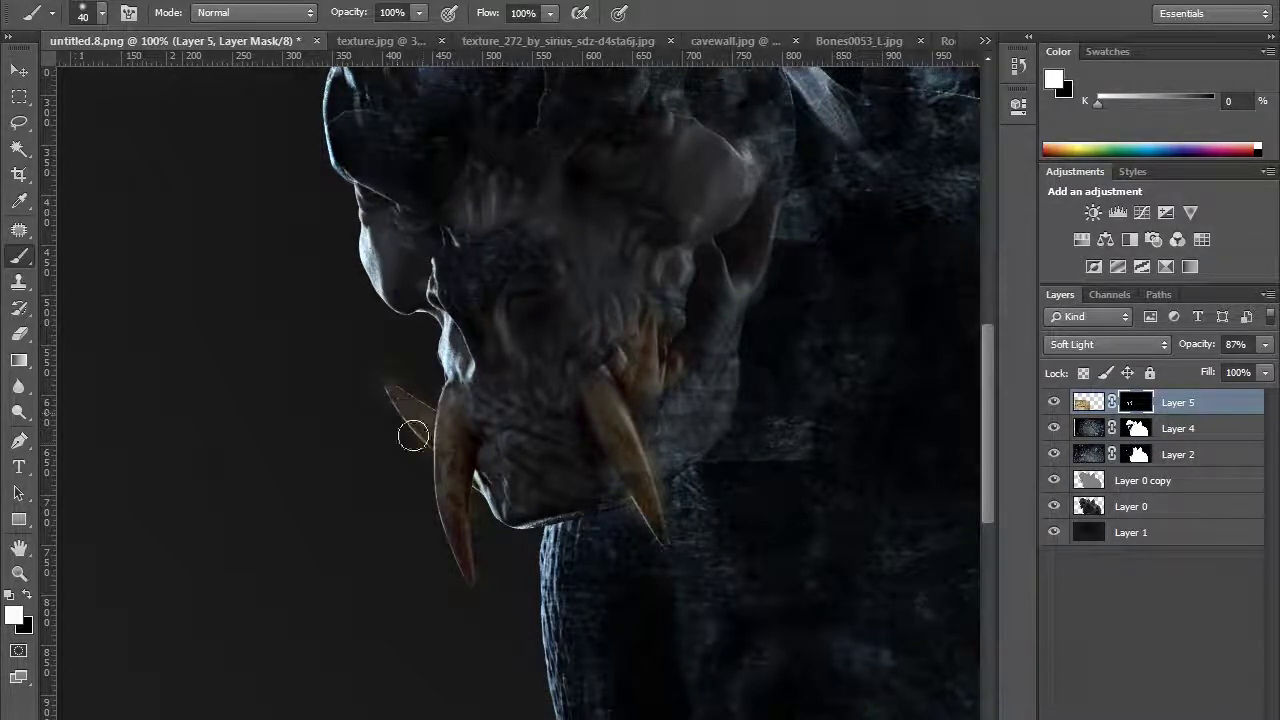
{"action": "left_click_drag", "start_coordinate": [330, 452], "coordinate": [354, 480]}
Clean up the bone texture spilling around the tusks and teeth by painting black on Layer 5's mask with a 20 px brush
{"action": "key", "text": "z"}
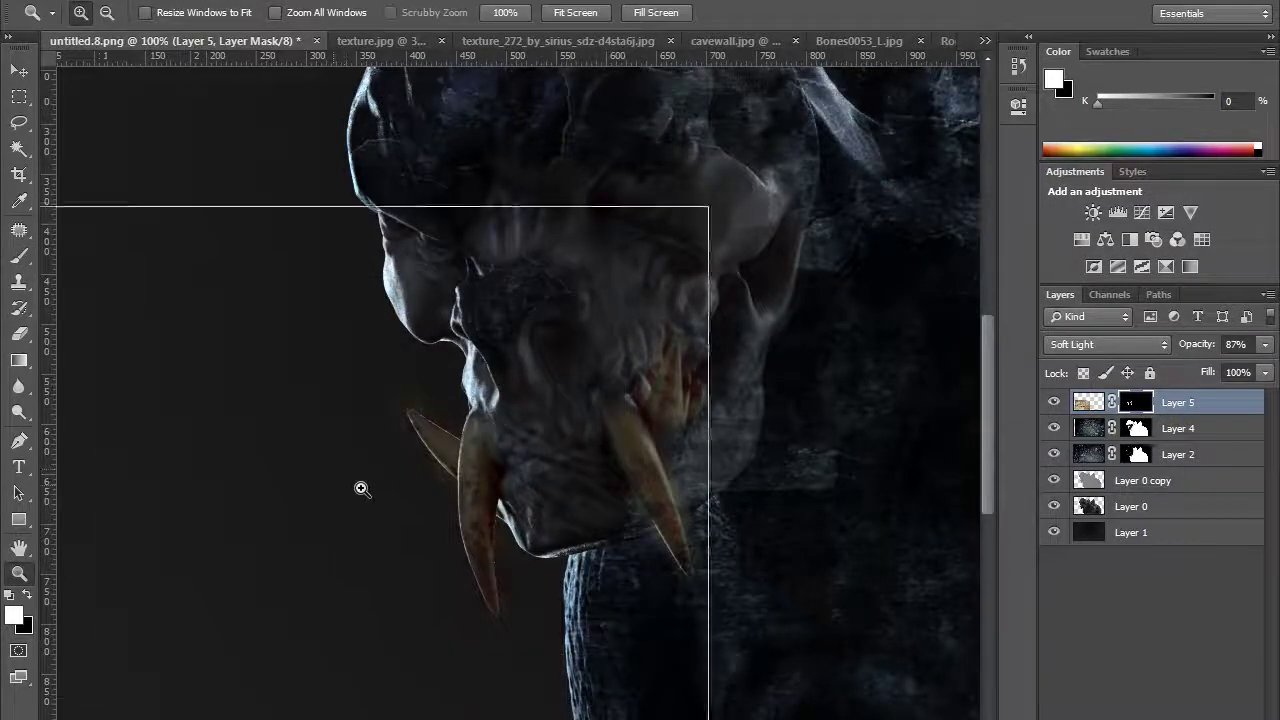
{"action": "left_click", "coordinate": [361, 488]}
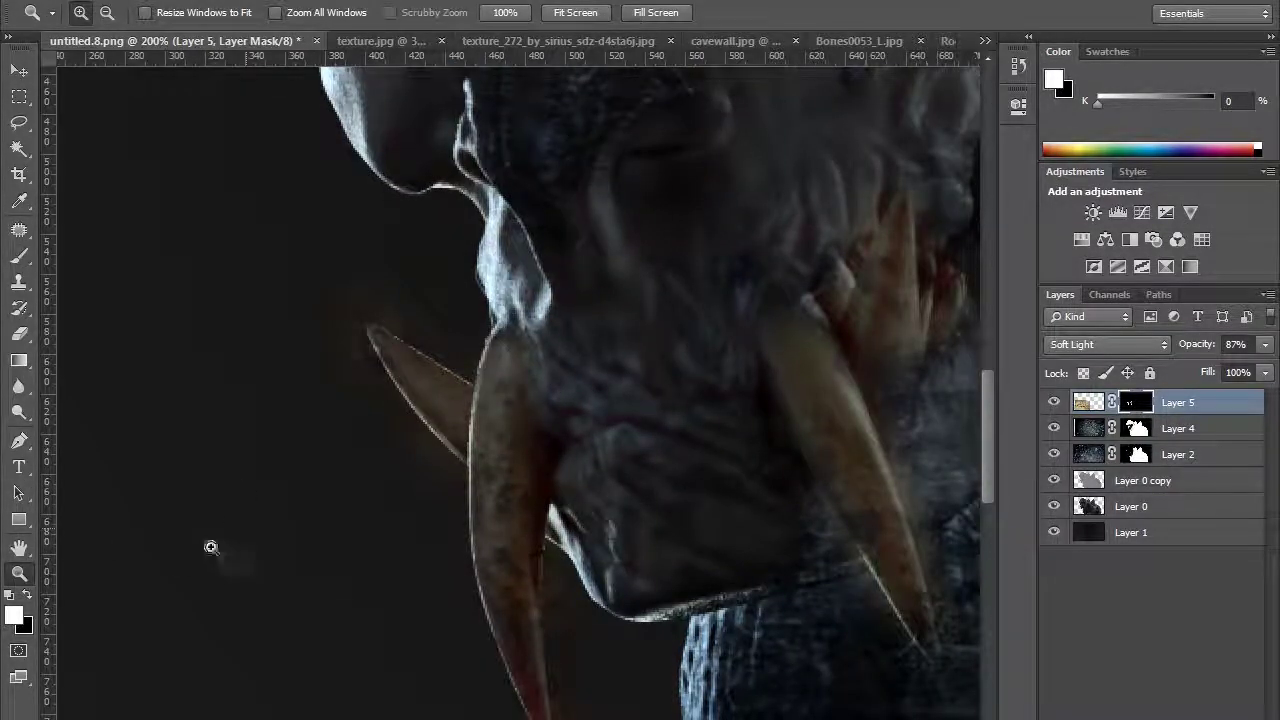
{"action": "left_click", "coordinate": [27, 594]}
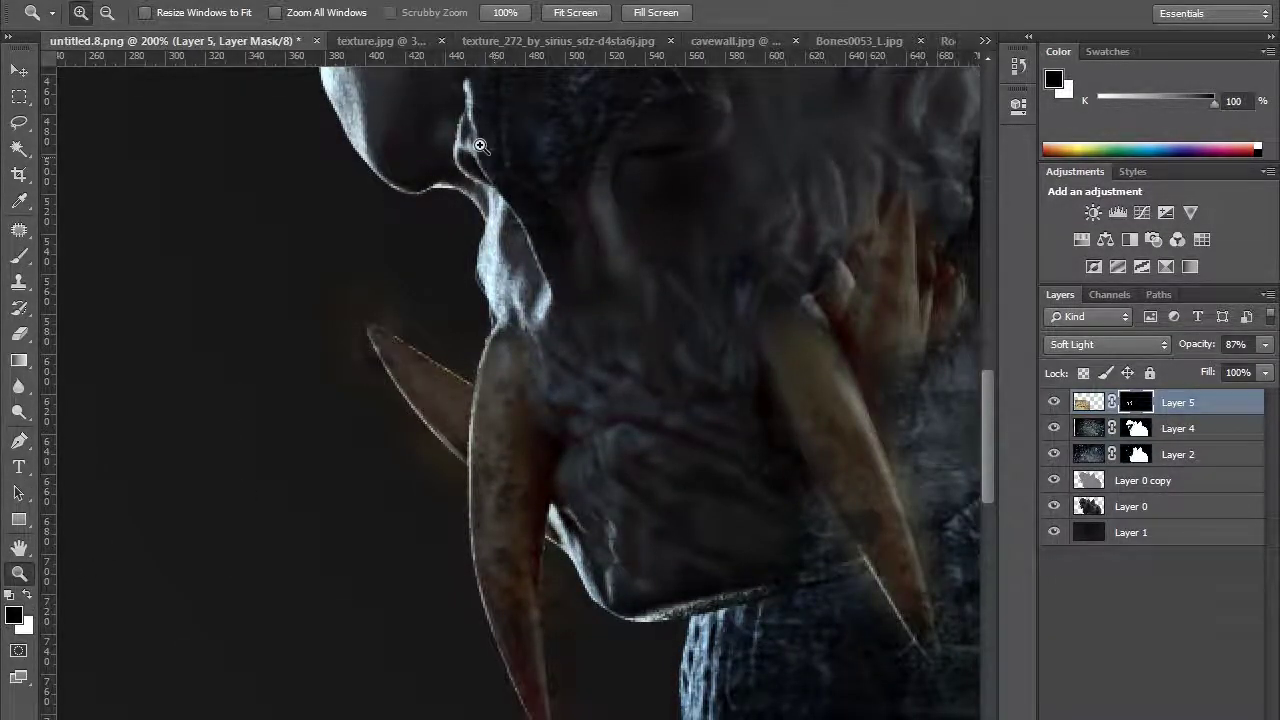
{"action": "key", "text": "b"}
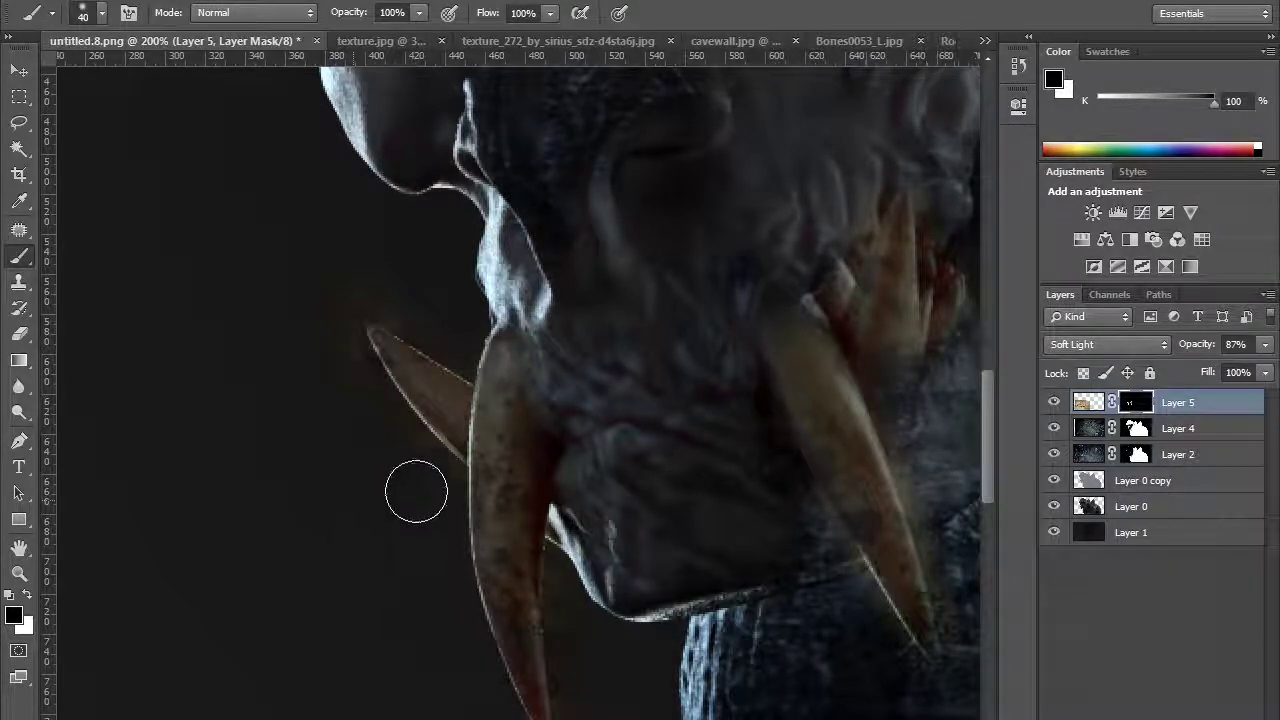
{"action": "key", "text": "bracketleft"}
{"action": "key", "text": "bracketleft"}
{"action": "key", "text": "bracketleft"}
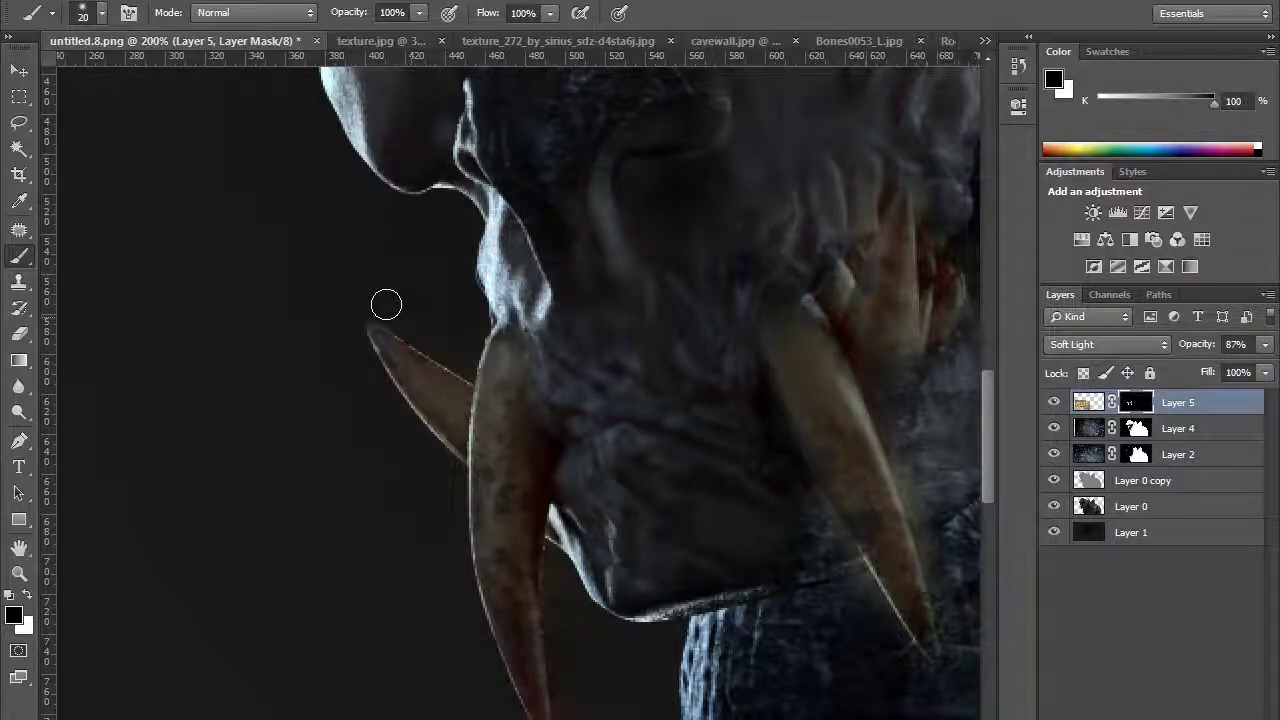
{"action": "scroll", "coordinate": [450, 440], "scroll_direction": "down", "scroll_amount": 3}
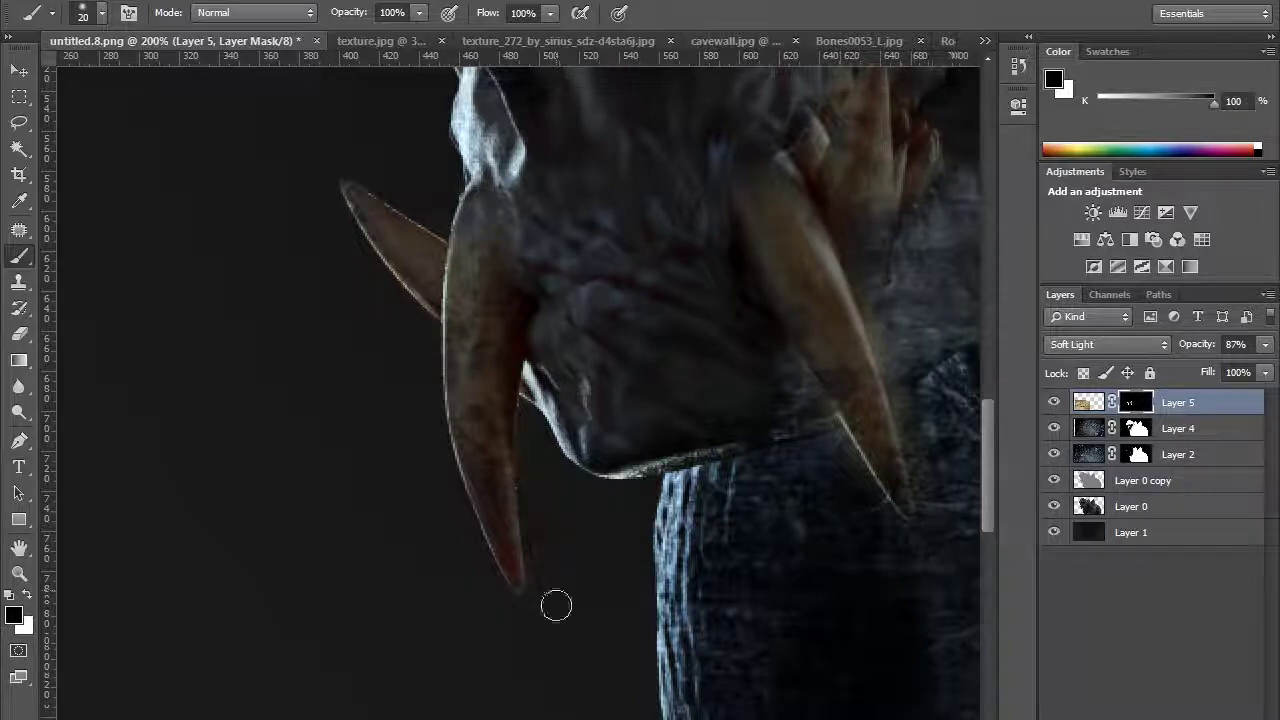
{"action": "scroll", "coordinate": [520, 580], "scroll_direction": "right", "scroll_amount": 4}
{"action": "scroll", "coordinate": [520, 580], "scroll_direction": "up", "scroll_amount": 1}
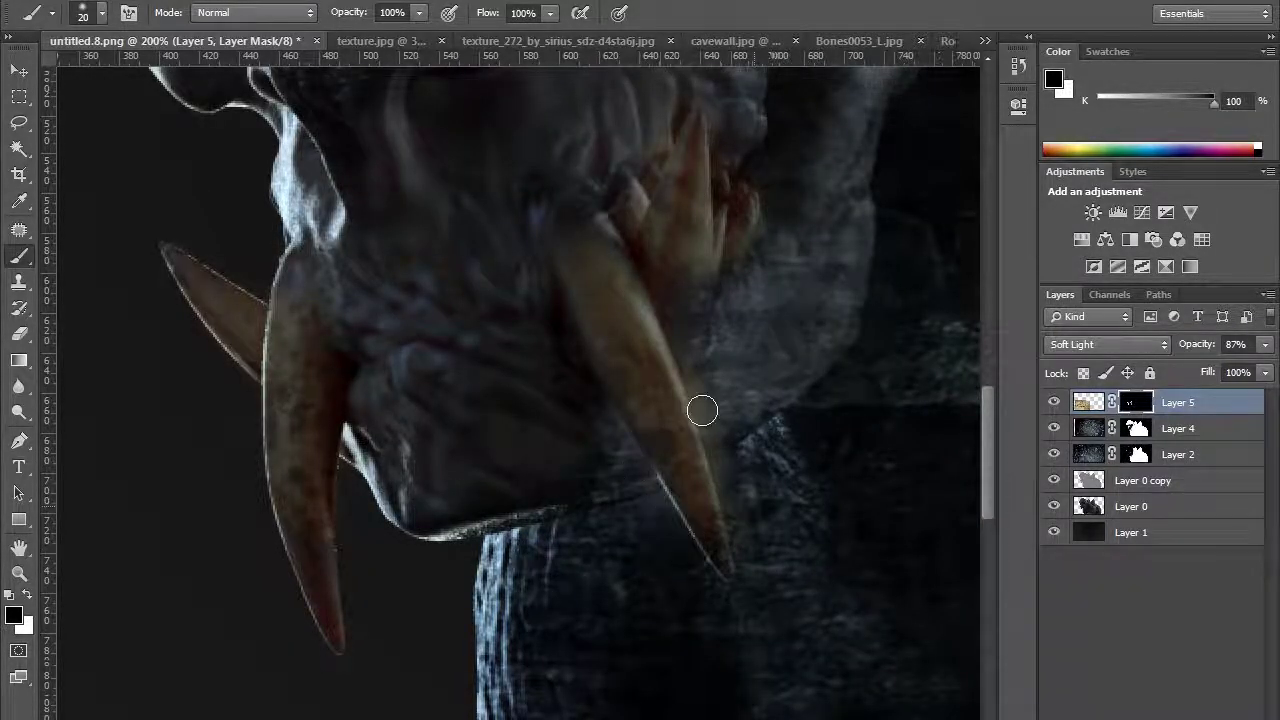
{"action": "left_click_drag", "start_coordinate": [815, 344], "coordinate": [737, 457]}
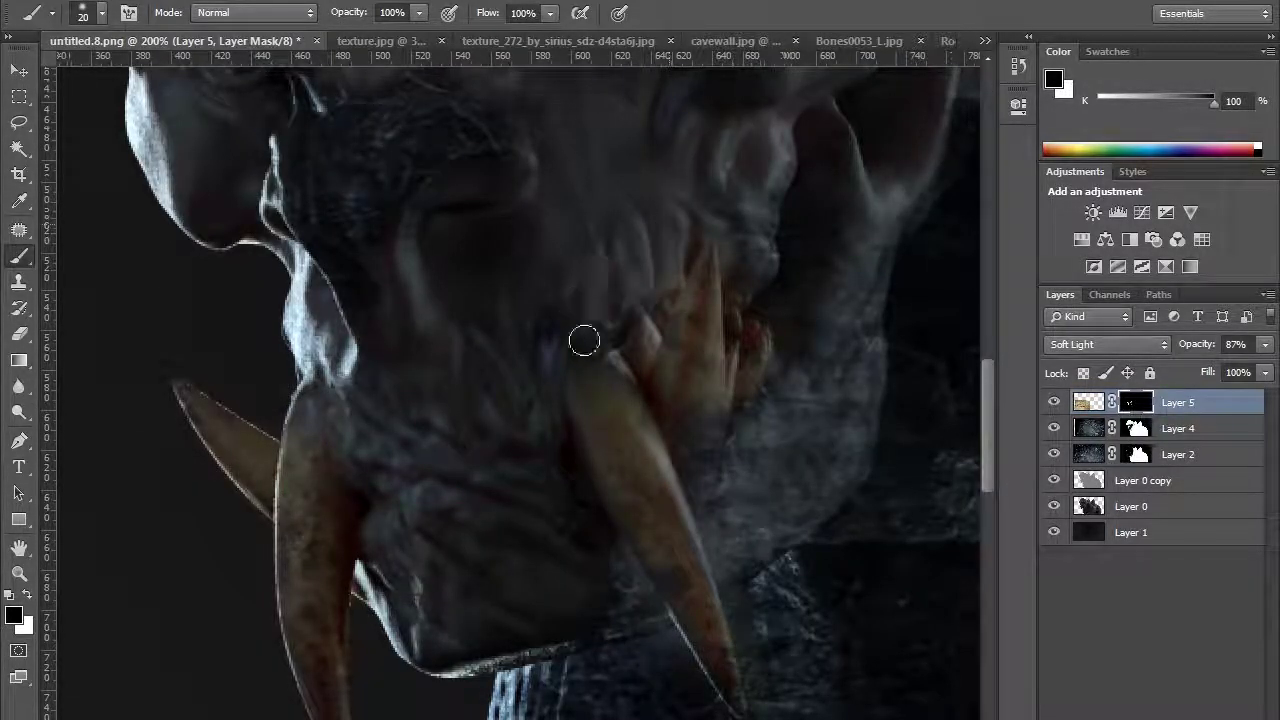
Hide Layer 2 to check the whole creature without its texture, and delete that layer
{"action": "key", "text": "z"}
{"action": "left_click", "coordinate": [192, 529], "text": "alt"}
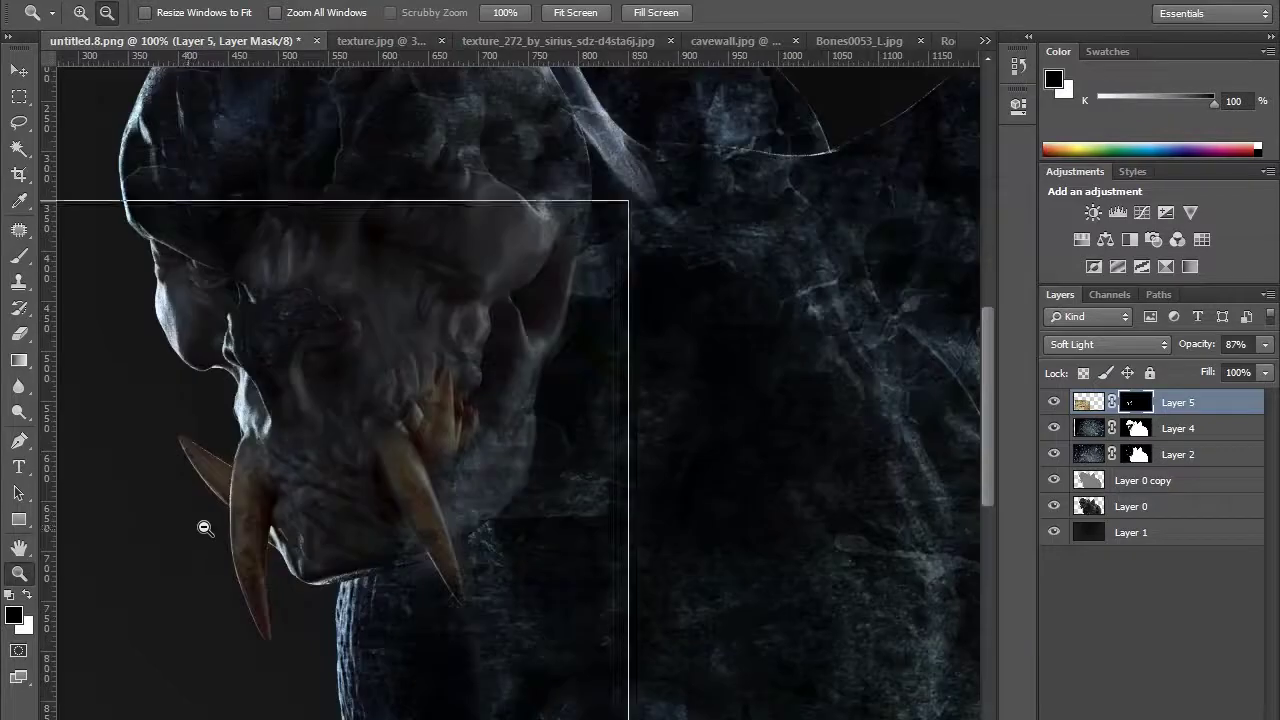
{"action": "left_click", "coordinate": [192, 529], "text": "alt"}
{"action": "left_click", "coordinate": [826, 503]}
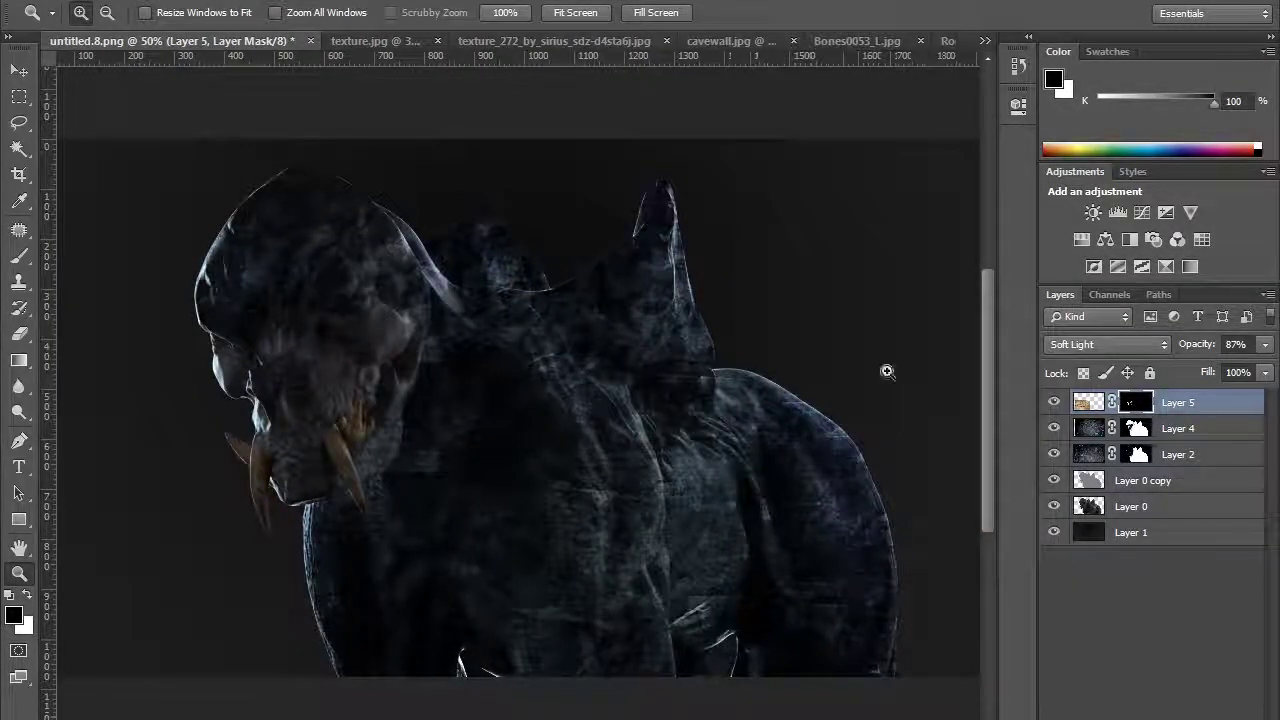
{"action": "left_click", "coordinate": [1054, 454]}
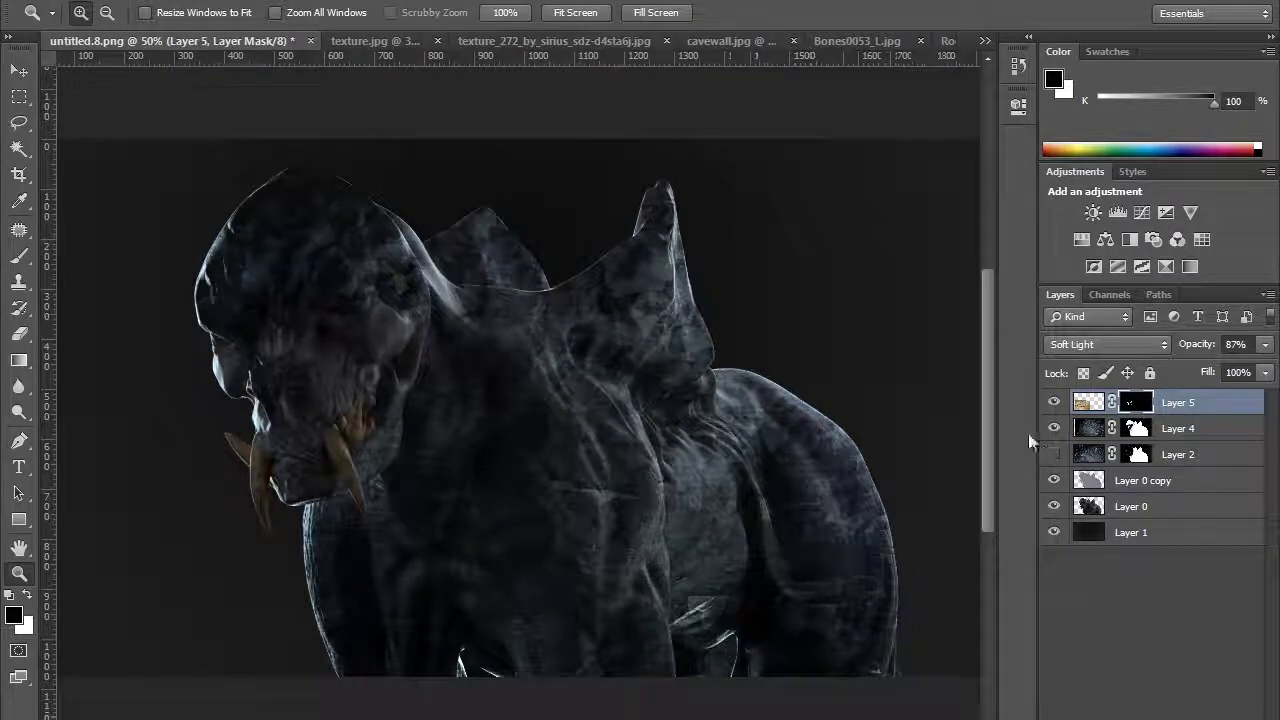
{"action": "left_click", "coordinate": [1199, 462]}
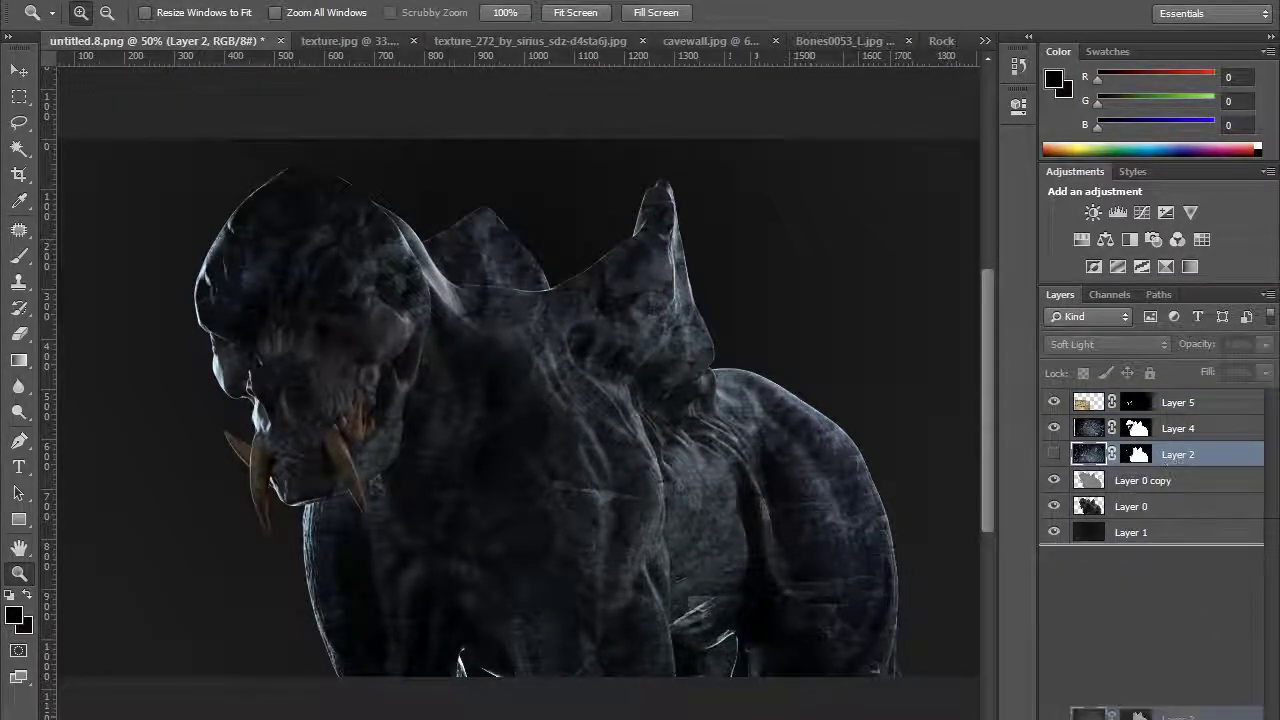
{"action": "key", "text": "Delete"}
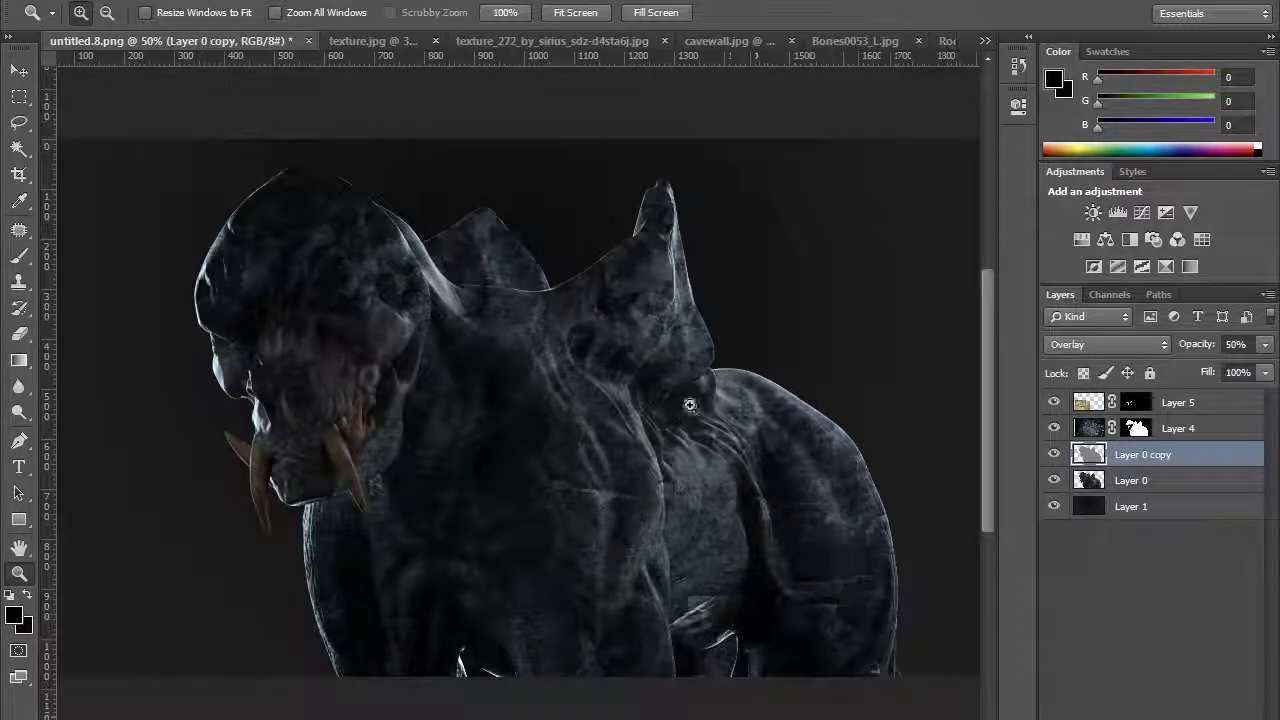
Copy the entire Rock-Wall-Organ-Pipes-National-Park.jpg image and paste it into untitled.8.png above Layer 5
{"action": "left_click", "coordinate": [799, 39]}
{"action": "left_click", "coordinate": [864, 39]}
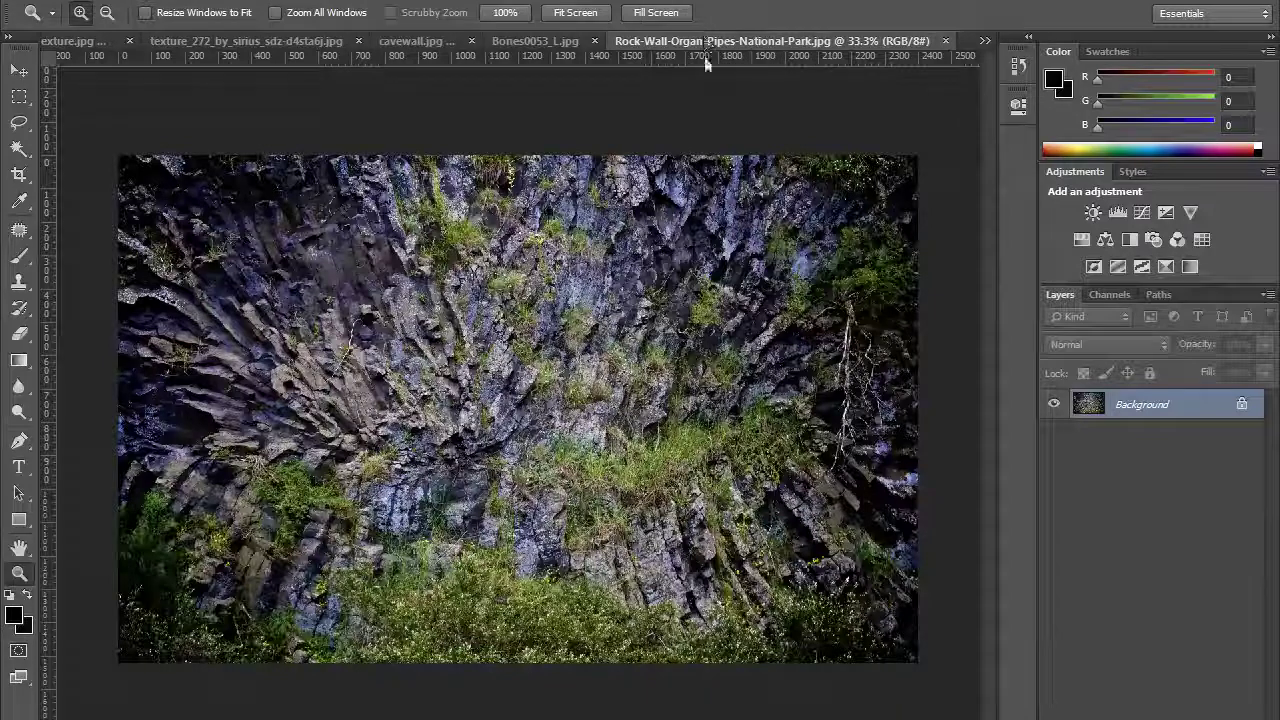
{"action": "key", "text": "ctrl+a"}
{"action": "left_click", "coordinate": [84, 42]}
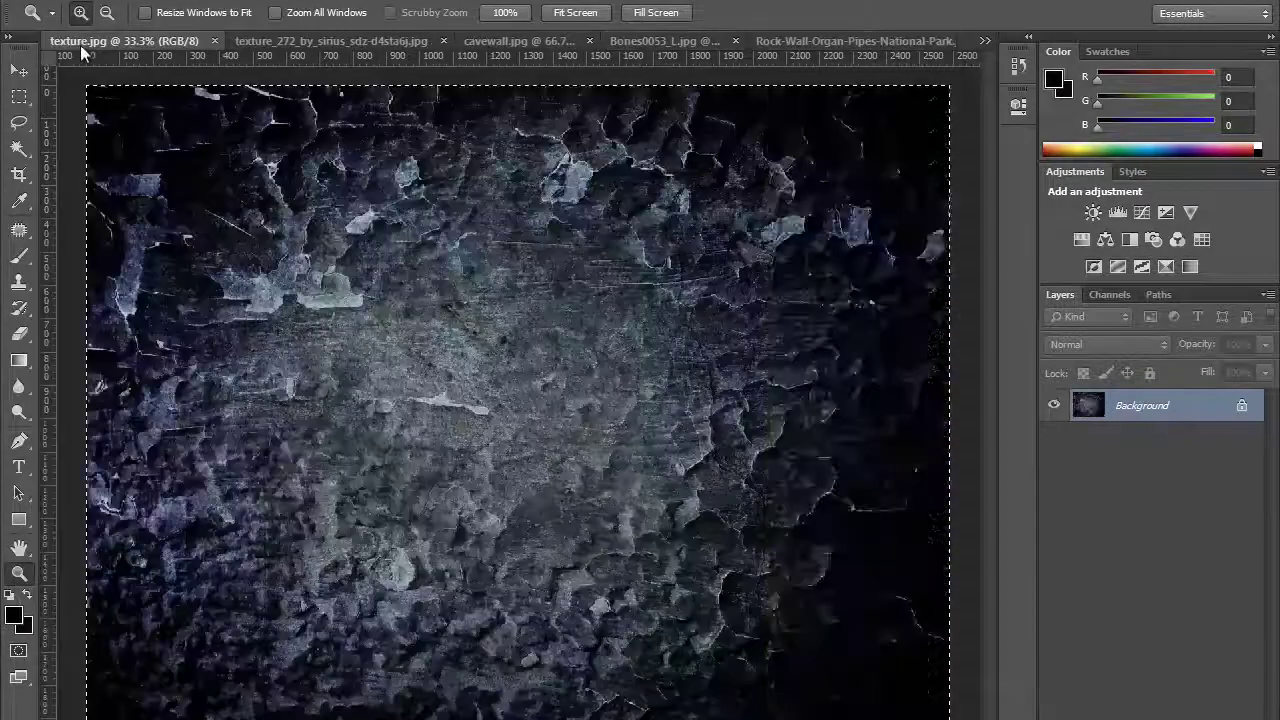
{"action": "left_click", "coordinate": [985, 40]}
{"action": "left_click", "coordinate": [735, 49]}
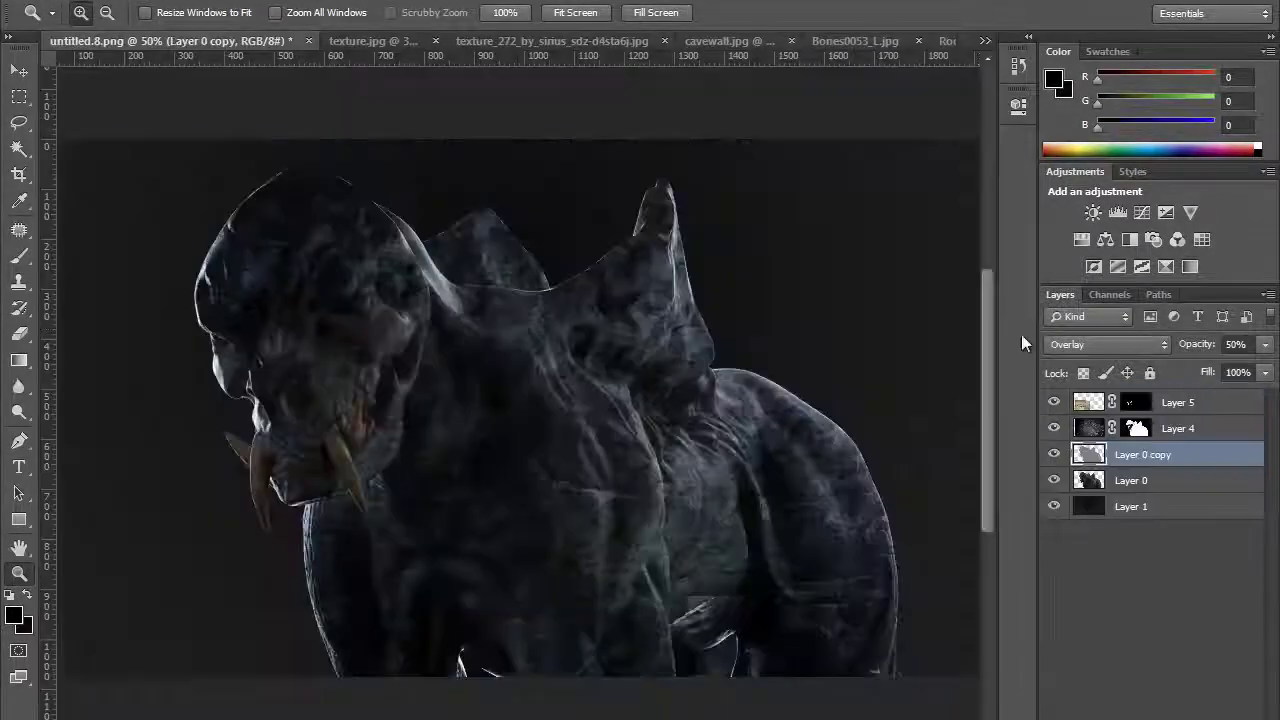
{"action": "left_click", "coordinate": [1200, 404]}
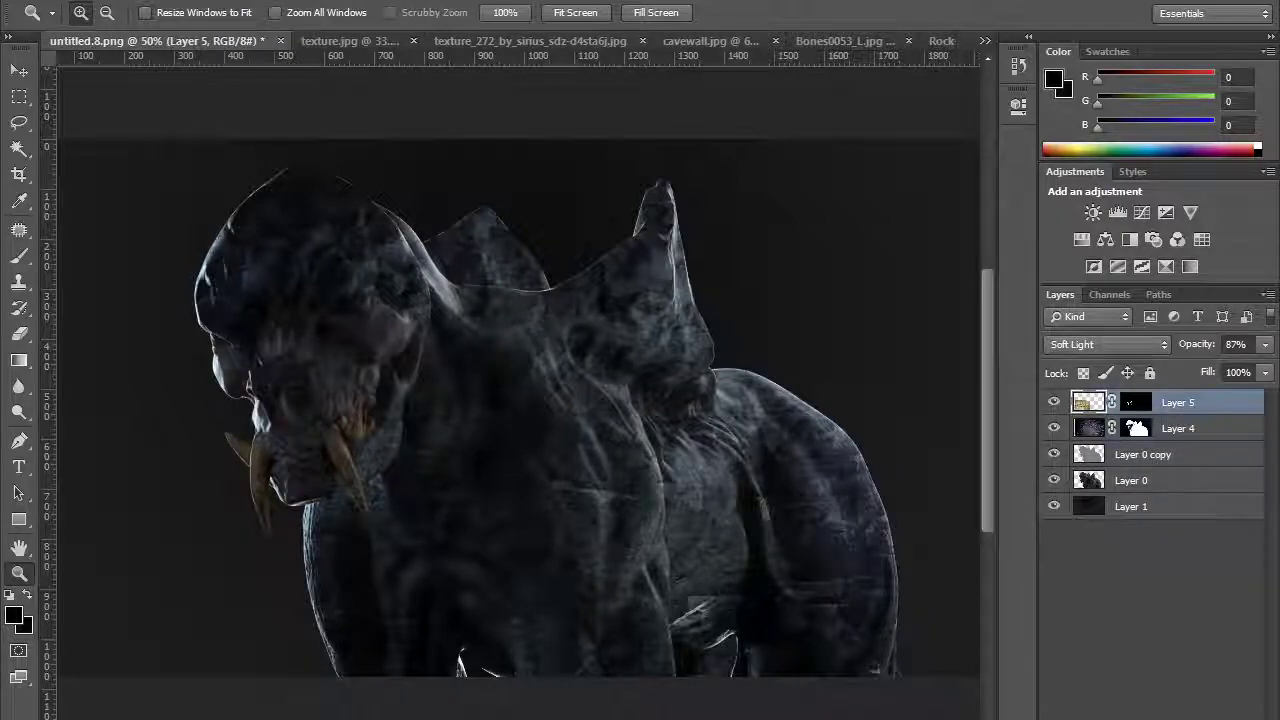
{"action": "key", "text": "ctrl+v"}
Scale the pasted rock wall down with Free Transform and place it over the creature's upper back and spines
{"action": "key", "text": "ctrl+t"}
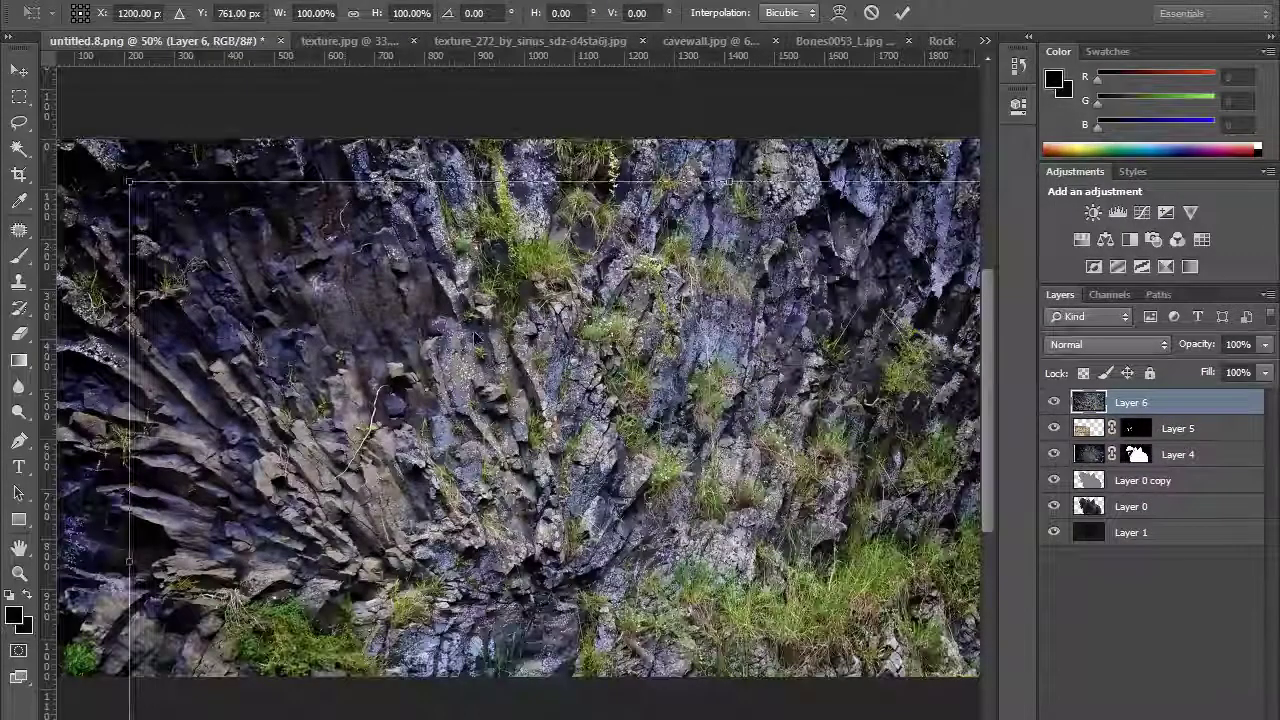
{"action": "left_click_drag", "start_coordinate": [184, 211], "coordinate": [314, 254]}
{"action": "left_click_drag", "start_coordinate": [258, 224], "coordinate": [829, 587]}
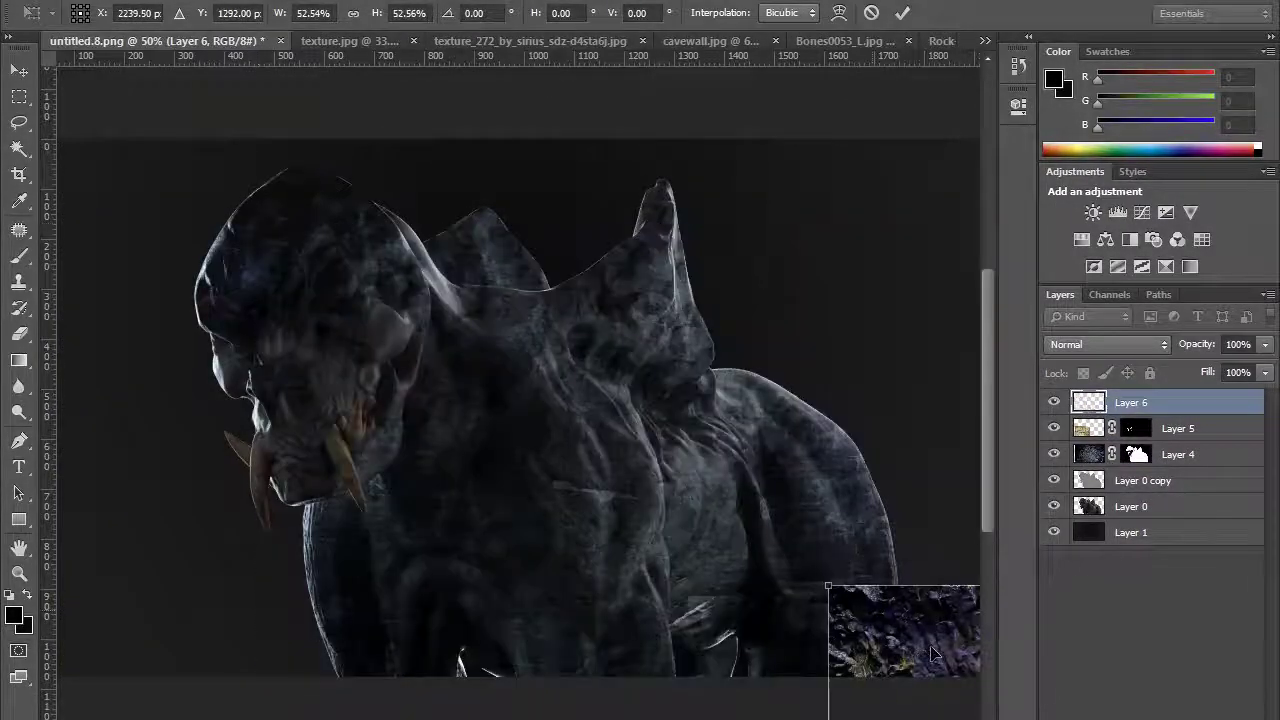
{"action": "left_click_drag", "start_coordinate": [959, 610], "coordinate": [449, 150]}
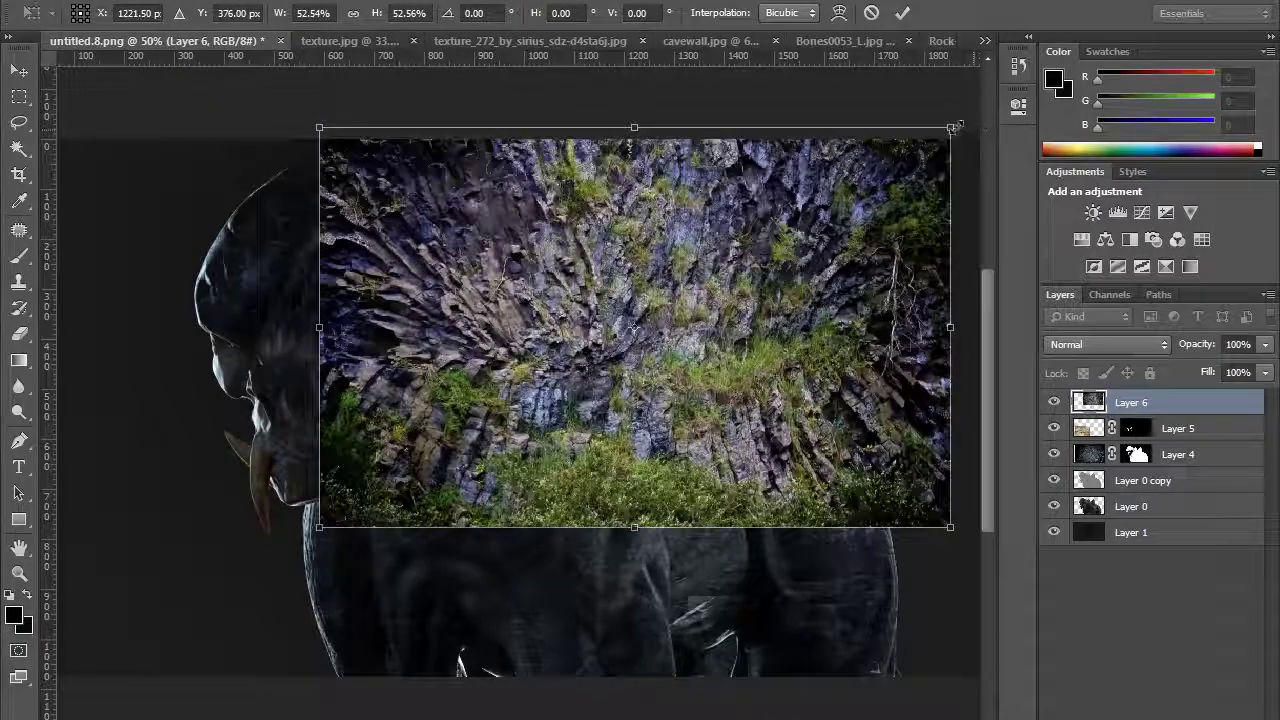
{"action": "left_click_drag", "start_coordinate": [952, 127], "coordinate": [729, 266]}
{"action": "left_click_drag", "start_coordinate": [515, 340], "coordinate": [567, 222]}
{"action": "key", "text": "Return"}
{"action": "key", "text": "z"}
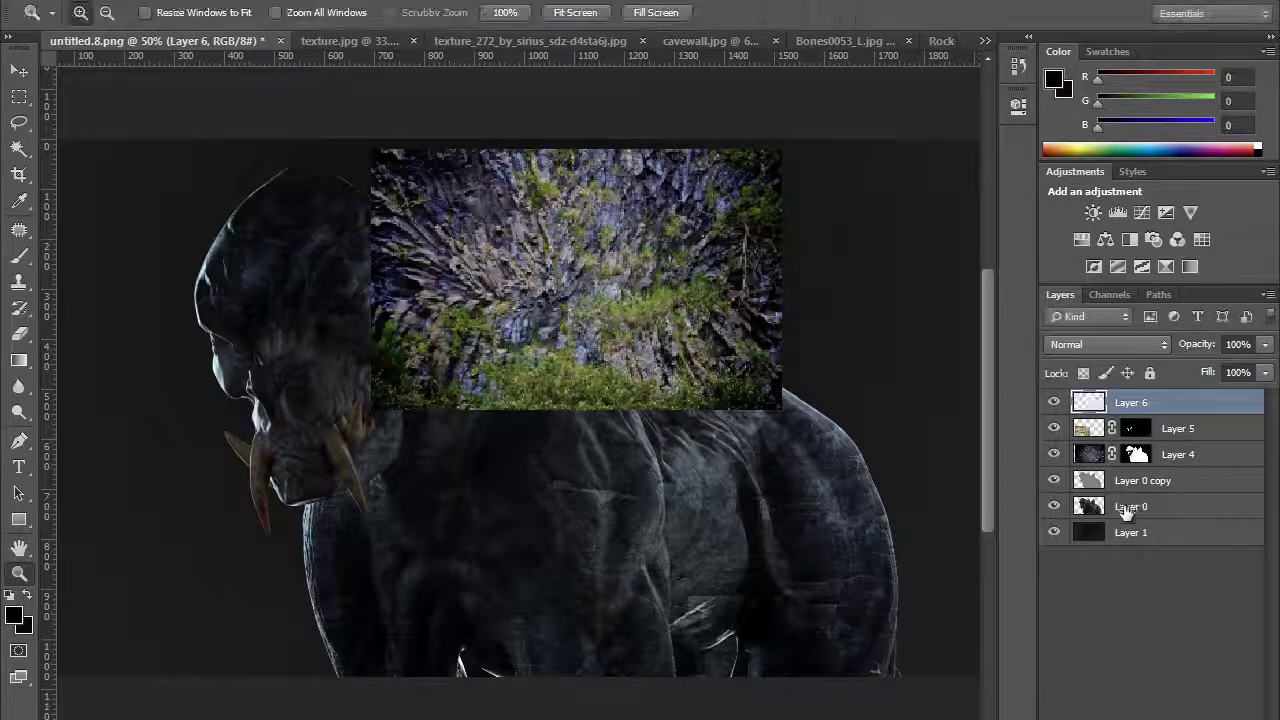
Select the creature silhouette by inverting a Magic Wand selection of Layer 0's backdrop and add it as Layer 6's mask
{"action": "left_click", "coordinate": [1131, 506]}
{"action": "key", "text": "w"}
{"action": "left_click", "coordinate": [855, 365]}
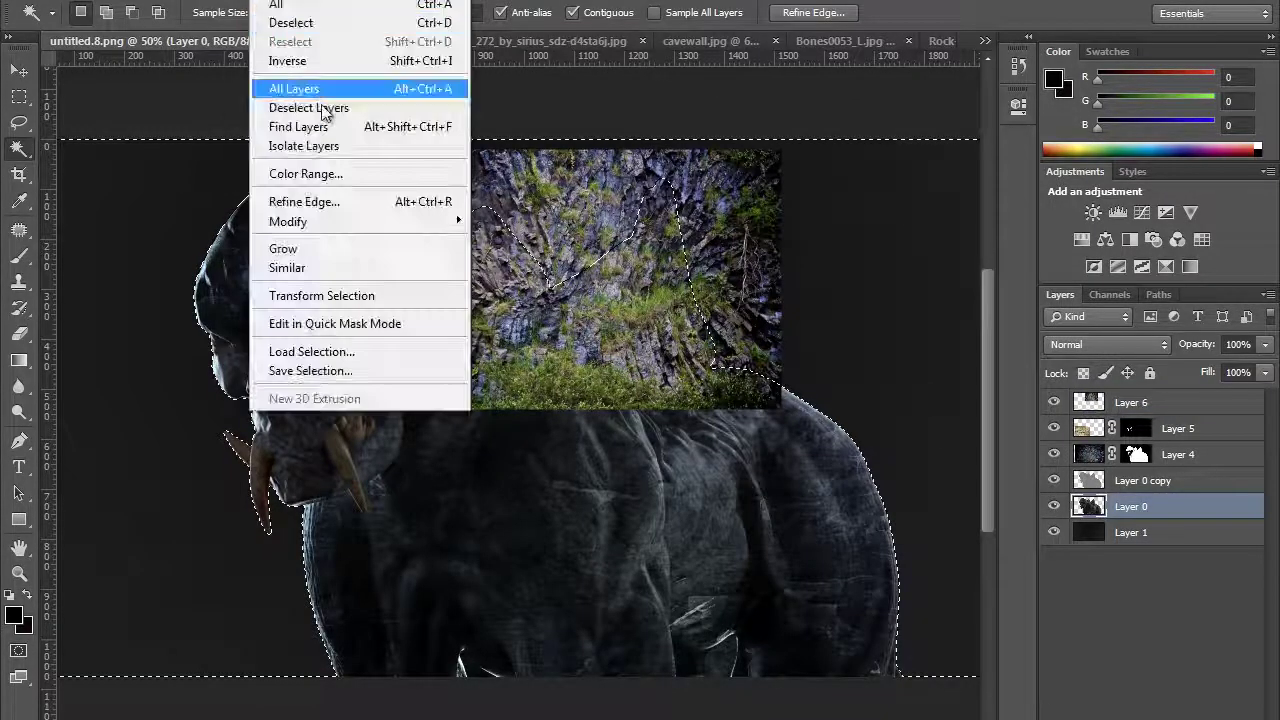
{"action": "left_click", "coordinate": [286, 60]}
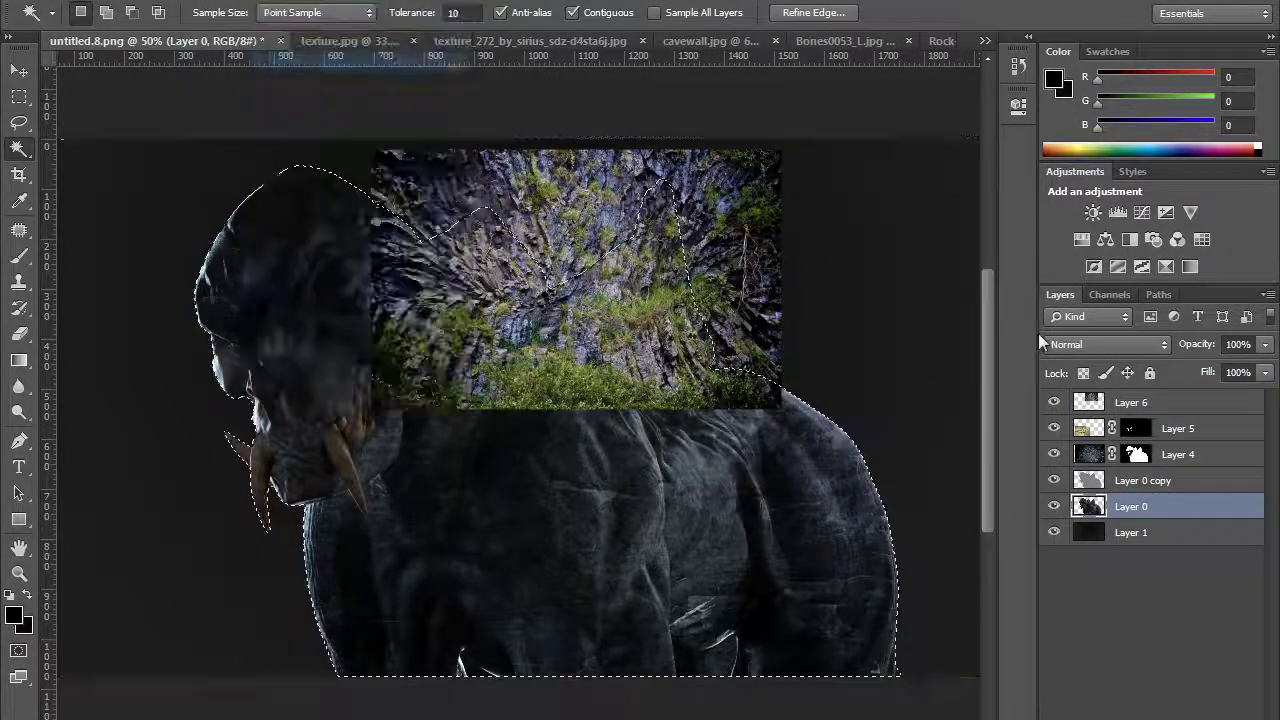
{"action": "left_click", "coordinate": [1160, 404]}
{"action": "left_click", "coordinate": [1148, 706]}
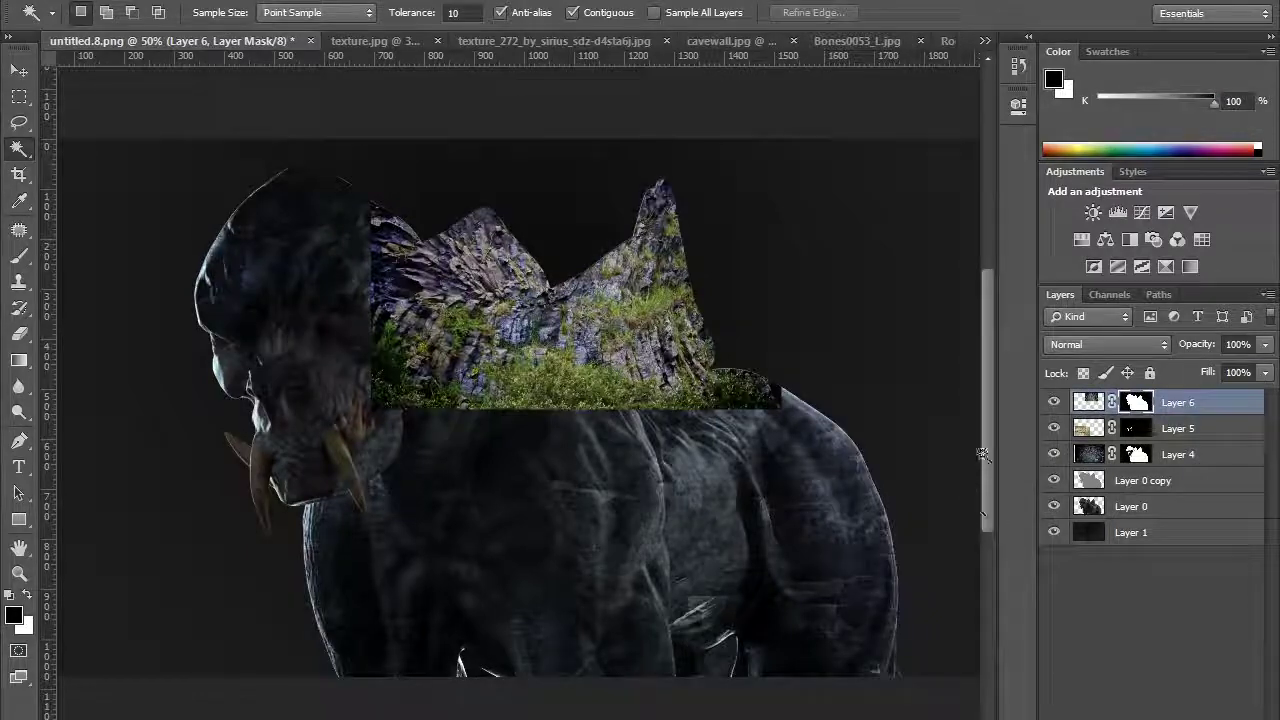
Compare the available blend modes for the rock texture on Layer 6 and set it to Color Dodge
{"action": "left_click", "coordinate": [1130, 345]}
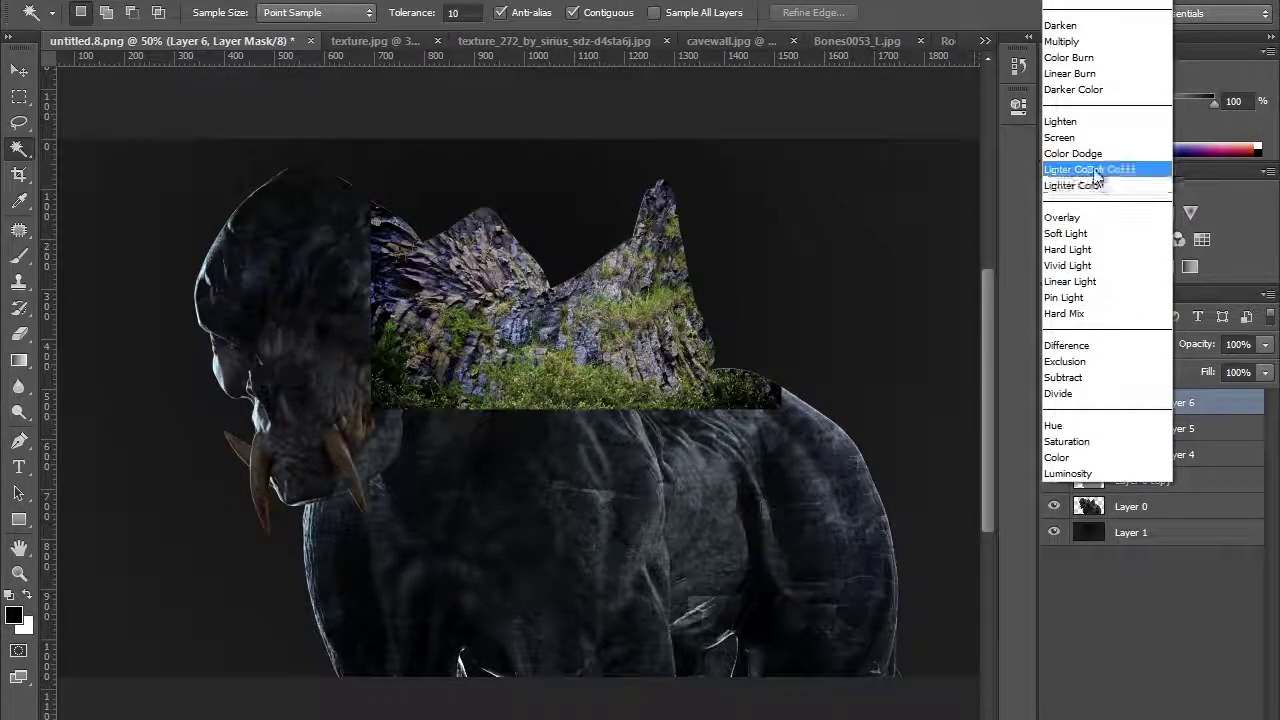
{"action": "left_click", "coordinate": [1062, 126]}
{"action": "key", "text": "Down"}
{"action": "key", "text": "Down"}
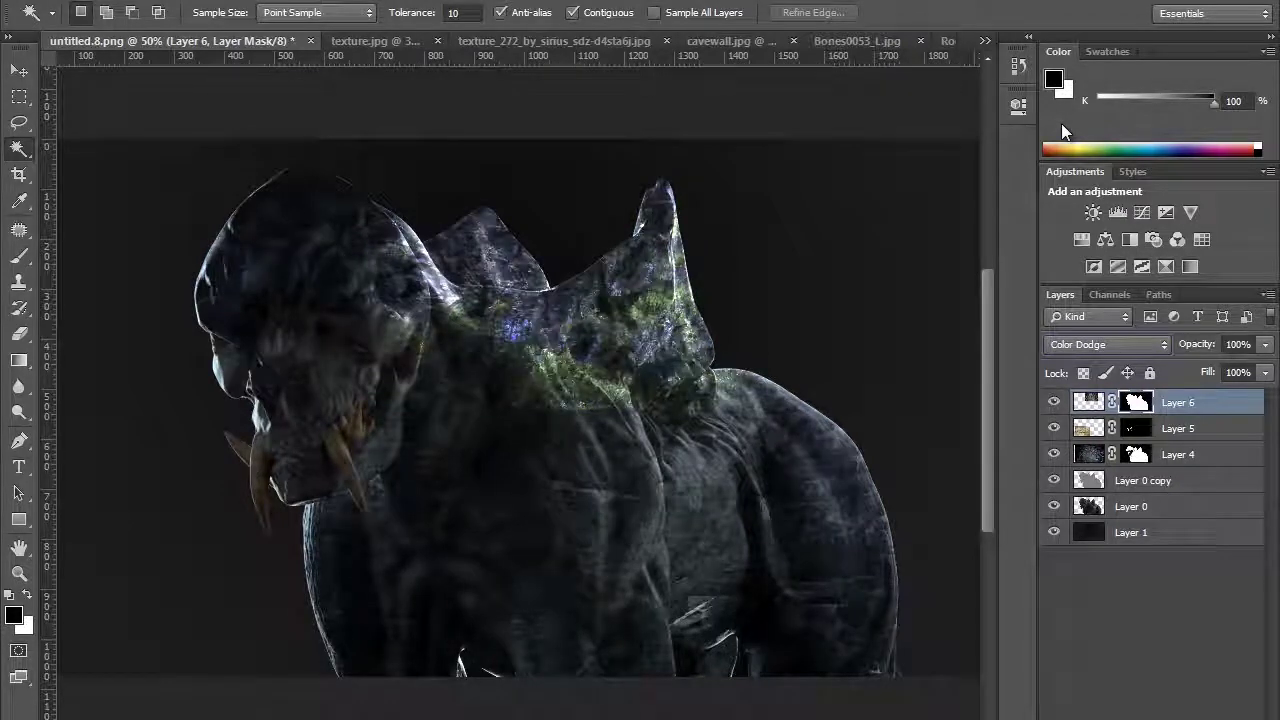
{"action": "key", "text": "Down"}
{"action": "key", "text": "Down"}
{"action": "key", "text": "Down"}
{"action": "key", "text": "Down"}
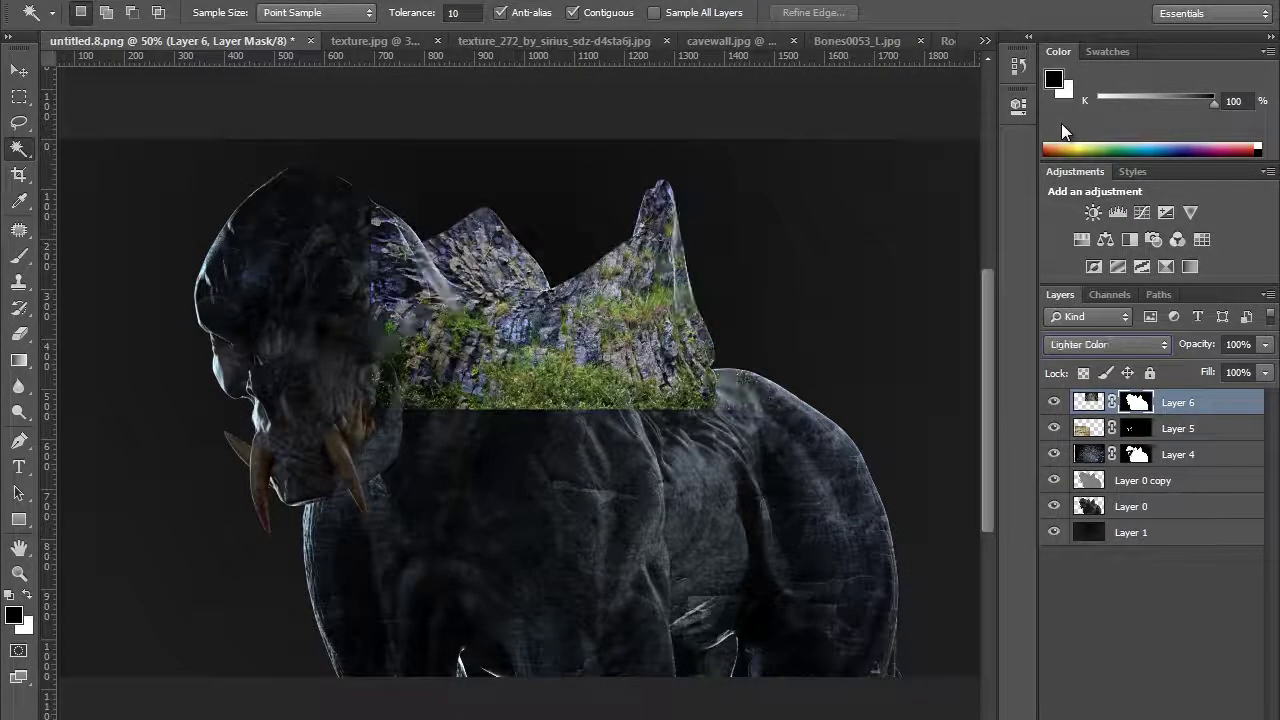
{"action": "key", "text": "Down"}
{"action": "key", "text": "Down"}
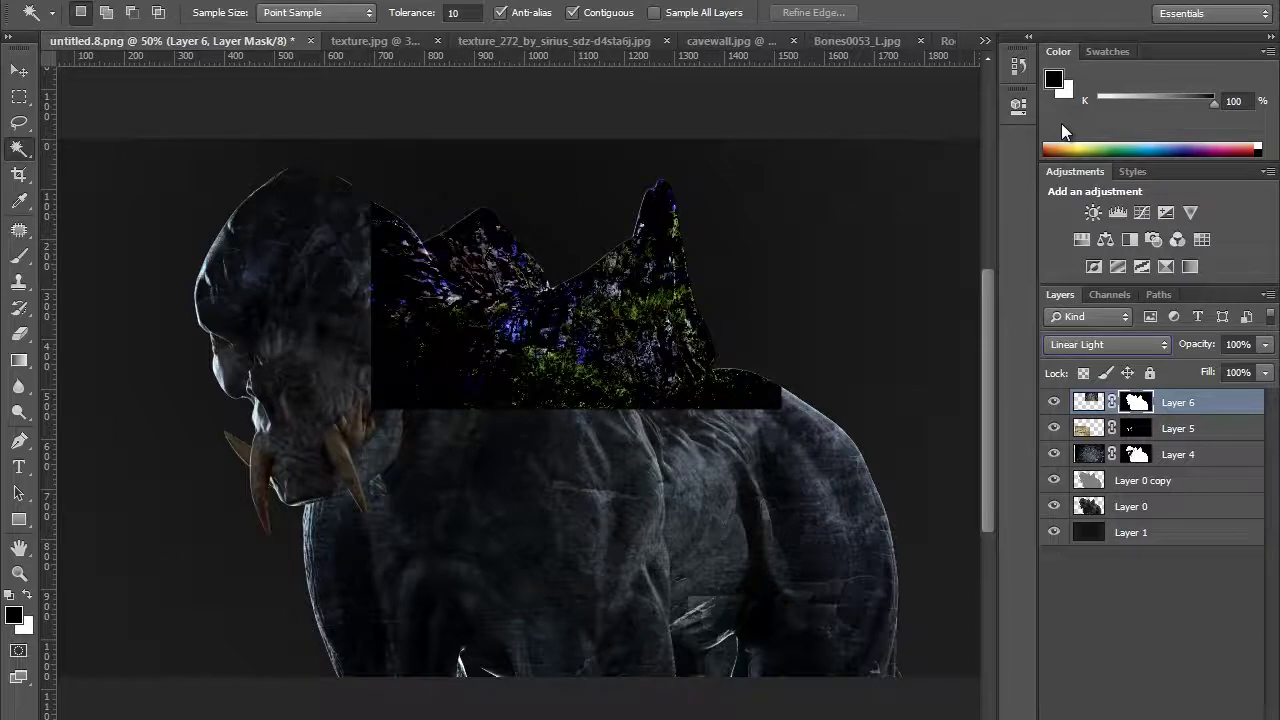
{"action": "key", "text": "Down"}
{"action": "key", "text": "Down"}
{"action": "key", "text": "Down"}
{"action": "key", "text": "Down"}
{"action": "key", "text": "Up"}
{"action": "key", "text": "Up"}
{"action": "key", "text": "Down"}
{"action": "key", "text": "Down"}
{"action": "key", "text": "Down"}
{"action": "key", "text": "Down"}
{"action": "key", "text": "Down"}
{"action": "key", "text": "Down"}
{"action": "key", "text": "Down"}
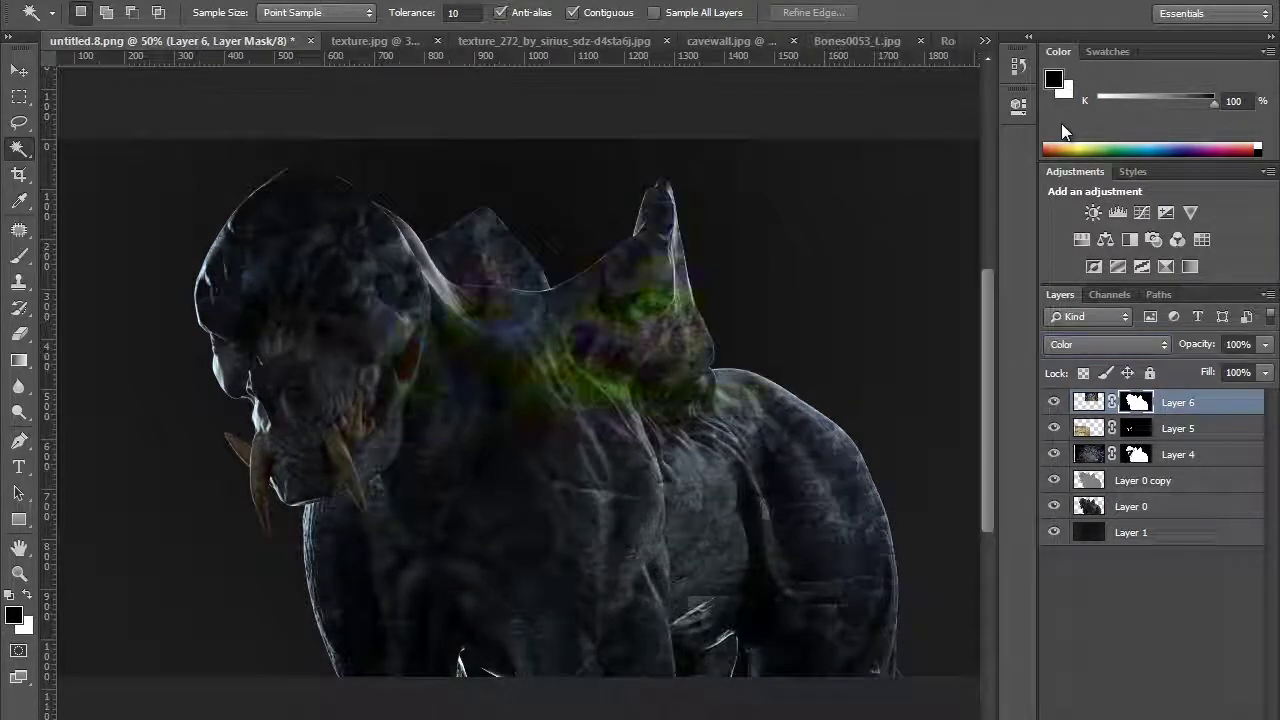
{"action": "key", "text": "Down"}
{"action": "key", "text": "Up"}
{"action": "key", "text": "Up"}
{"action": "key", "text": "Up"}
{"action": "key", "text": "Up"}
{"action": "key", "text": "Up"}
{"action": "key", "text": "Up"}
{"action": "key", "text": "Up"}
{"action": "key", "text": "Up"}
{"action": "key", "text": "Up"}
{"action": "key", "text": "Up"}
{"action": "key", "text": "Up"}
{"action": "key", "text": "Up"}
{"action": "key", "text": "Up"}
{"action": "key", "text": "Up"}
{"action": "key", "text": "Up"}
{"action": "key", "text": "Up"}
{"action": "key", "text": "Up"}
{"action": "key", "text": "Up"}
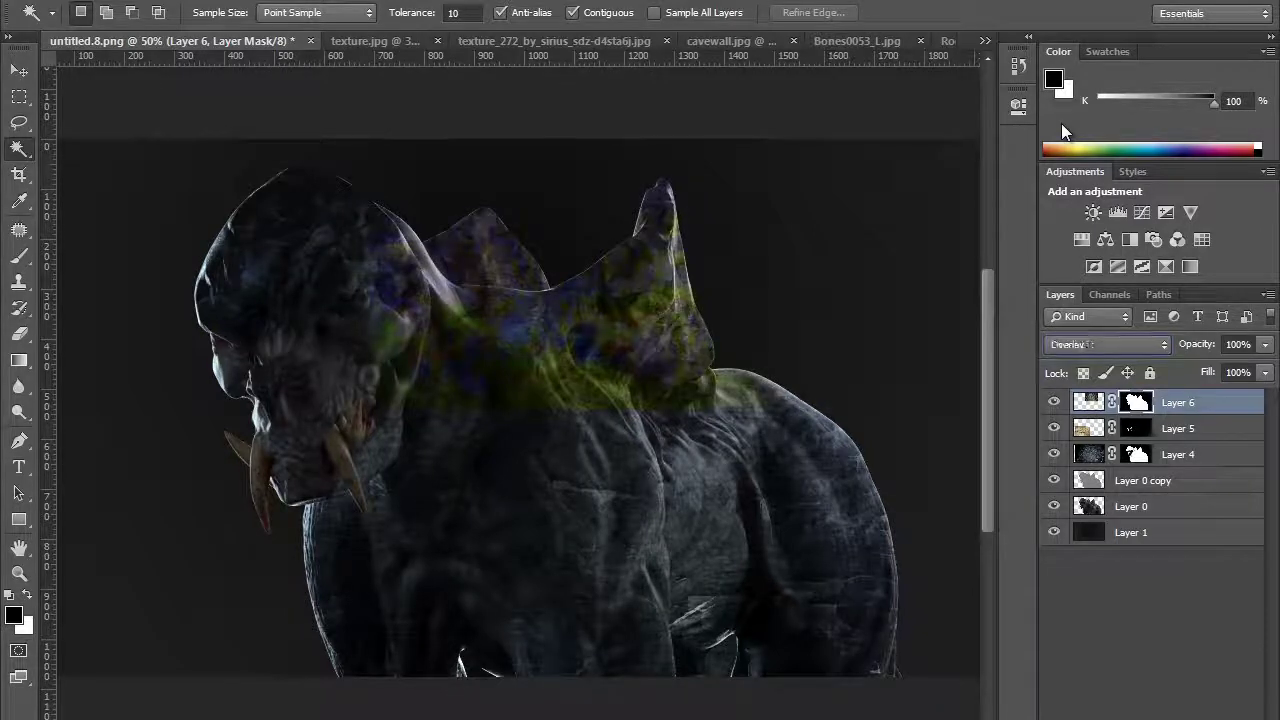
{"action": "key", "text": "Up"}
{"action": "key", "text": "Up"}
{"action": "key", "text": "Up"}
{"action": "key", "text": "Up"}
{"action": "key", "text": "Up"}
{"action": "key", "text": "Up"}
{"action": "key", "text": "Up"}
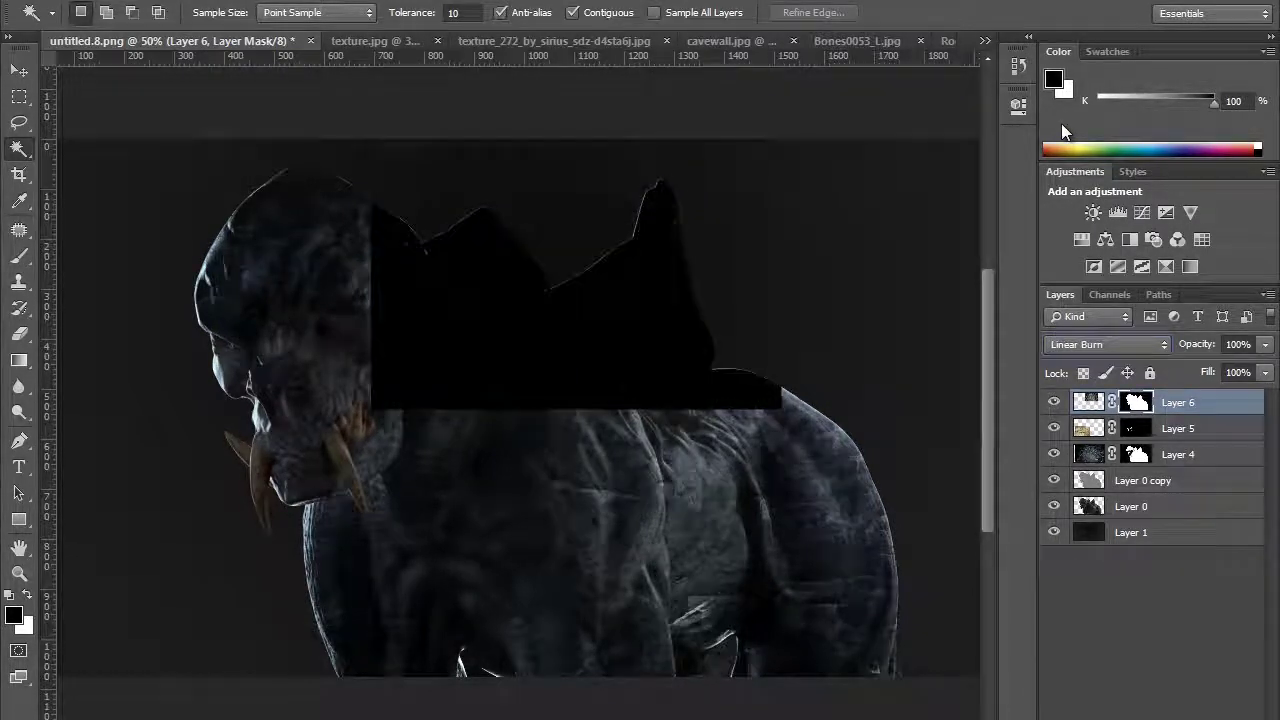
{"action": "key", "text": "Up"}
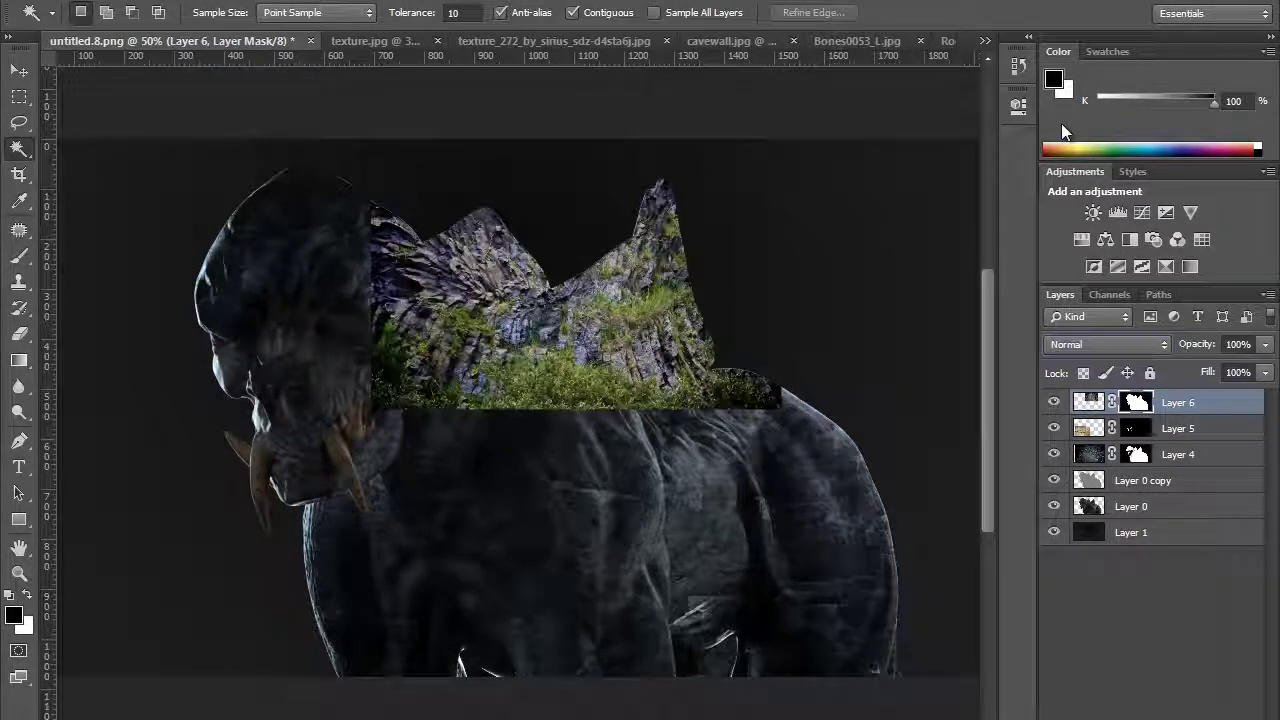
{"action": "key", "text": "Down"}
{"action": "key", "text": "Down"}
{"action": "key", "text": "Down"}
{"action": "key", "text": "Down"}
{"action": "key", "text": "Down"}
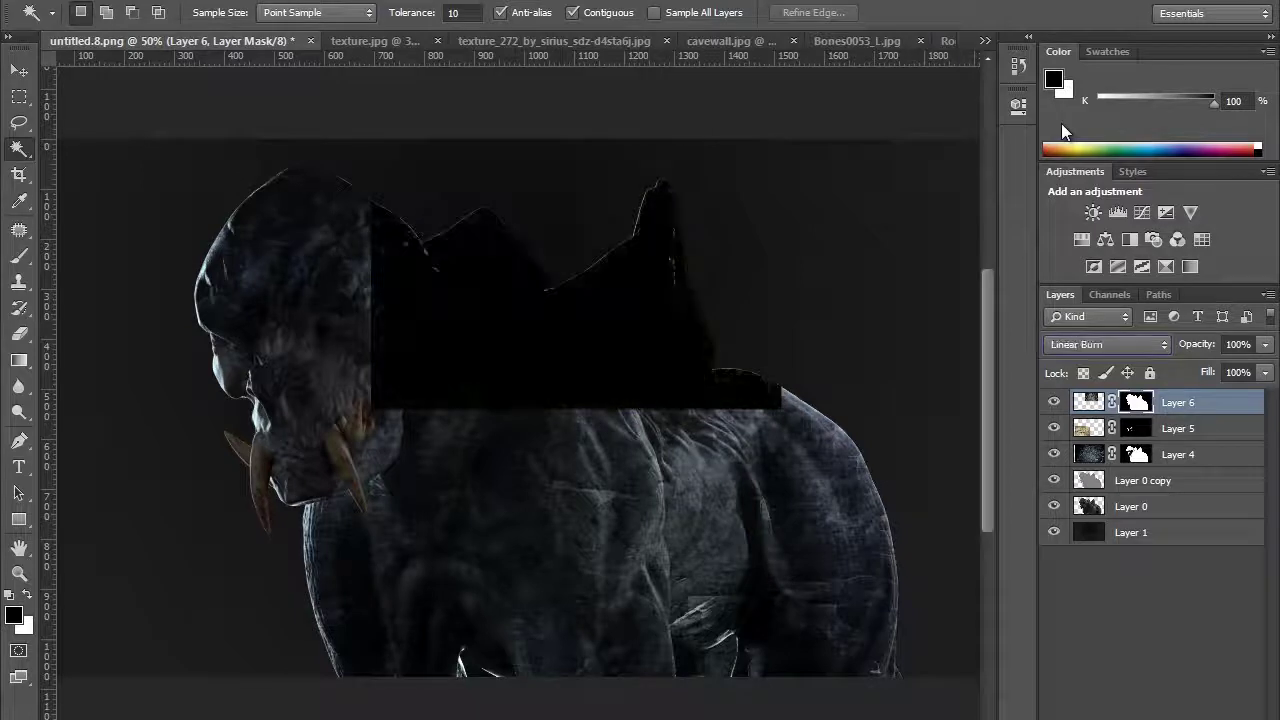
{"action": "key", "text": "Down"}
{"action": "key", "text": "Down"}
{"action": "key", "text": "Down"}
{"action": "key", "text": "Down"}
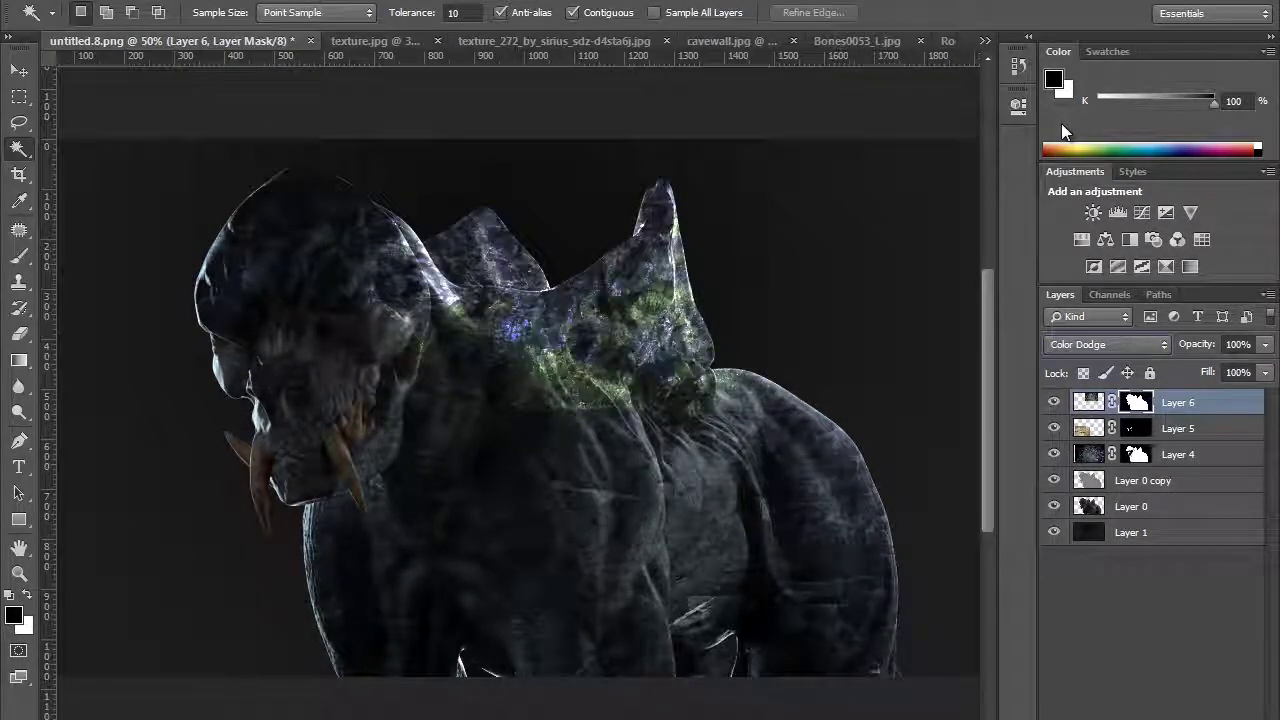
Try the Soft Light blend mode on Layer 6 and return it to Color Dodge
{"action": "left_click", "coordinate": [1090, 345]}
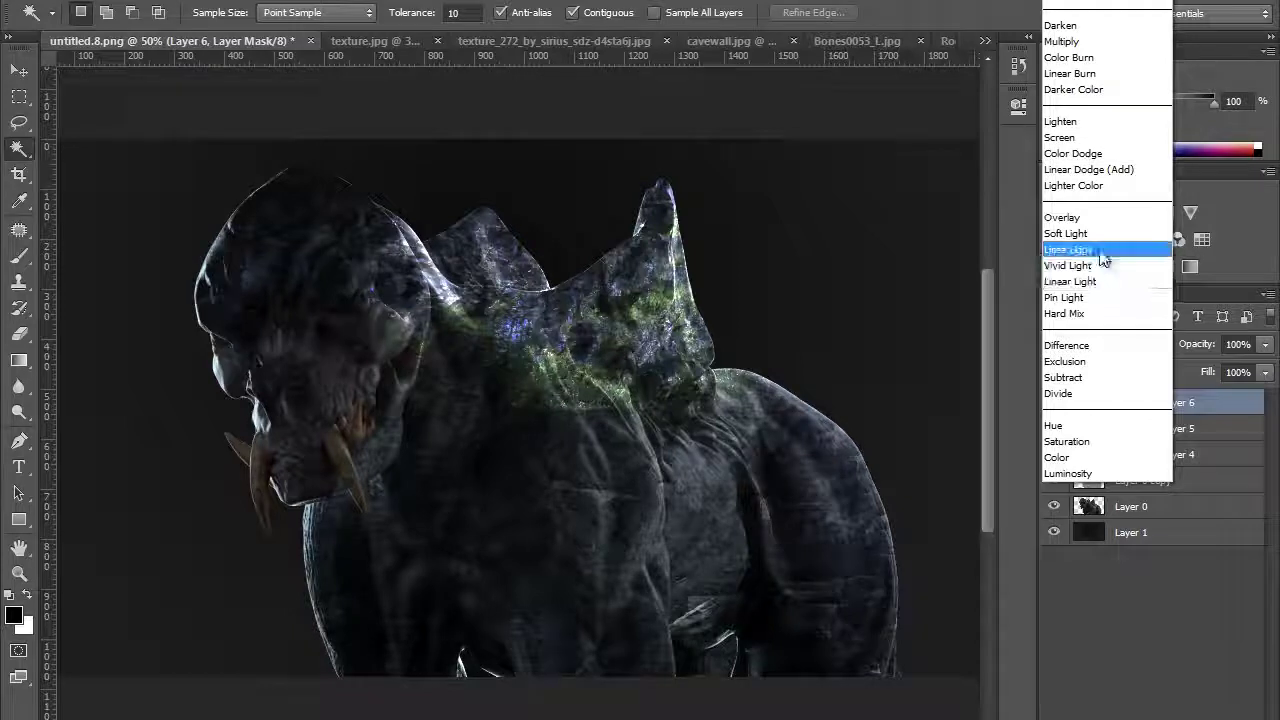
{"action": "left_click", "coordinate": [1068, 233]}
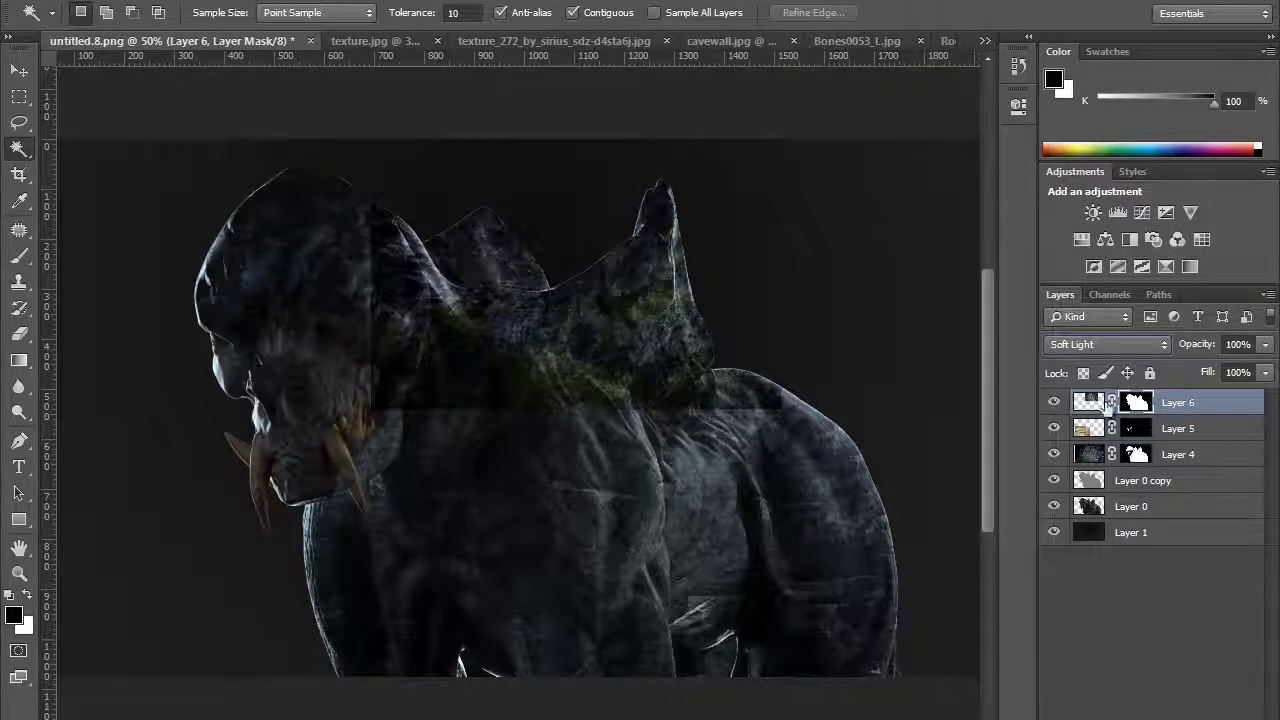
{"action": "left_click", "coordinate": [1113, 346]}
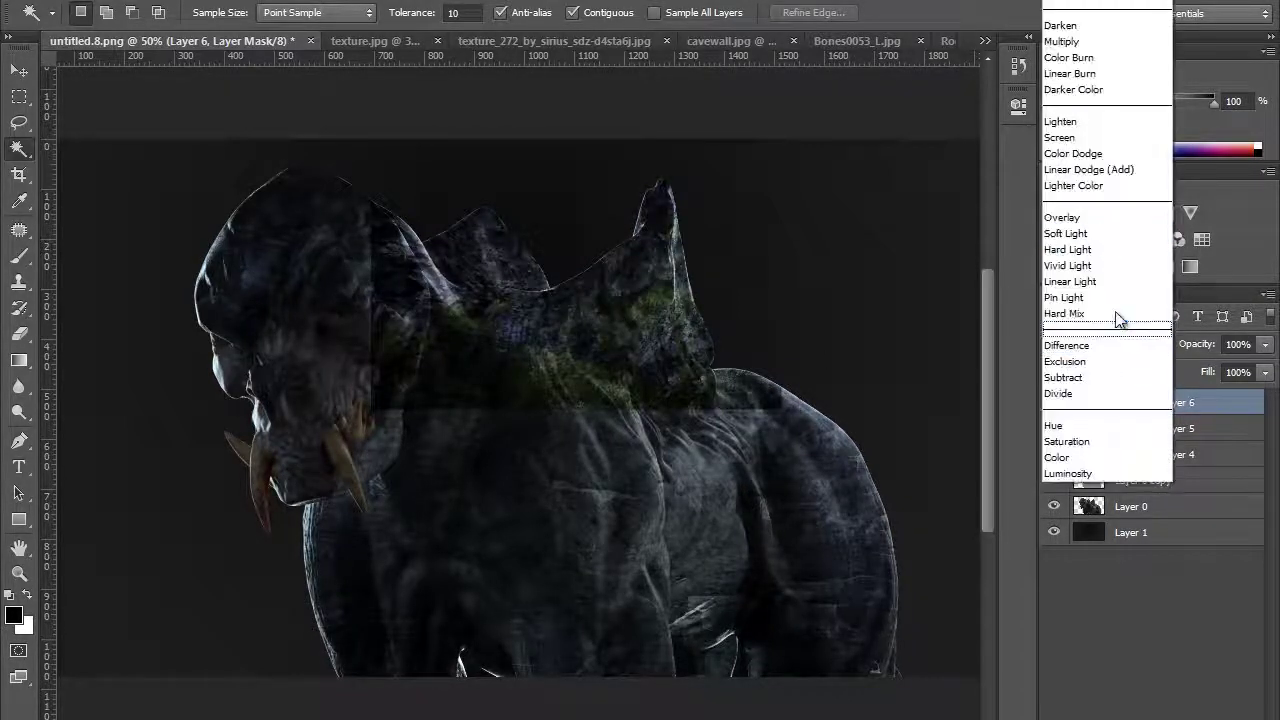
{"action": "left_click", "coordinate": [1075, 152]}
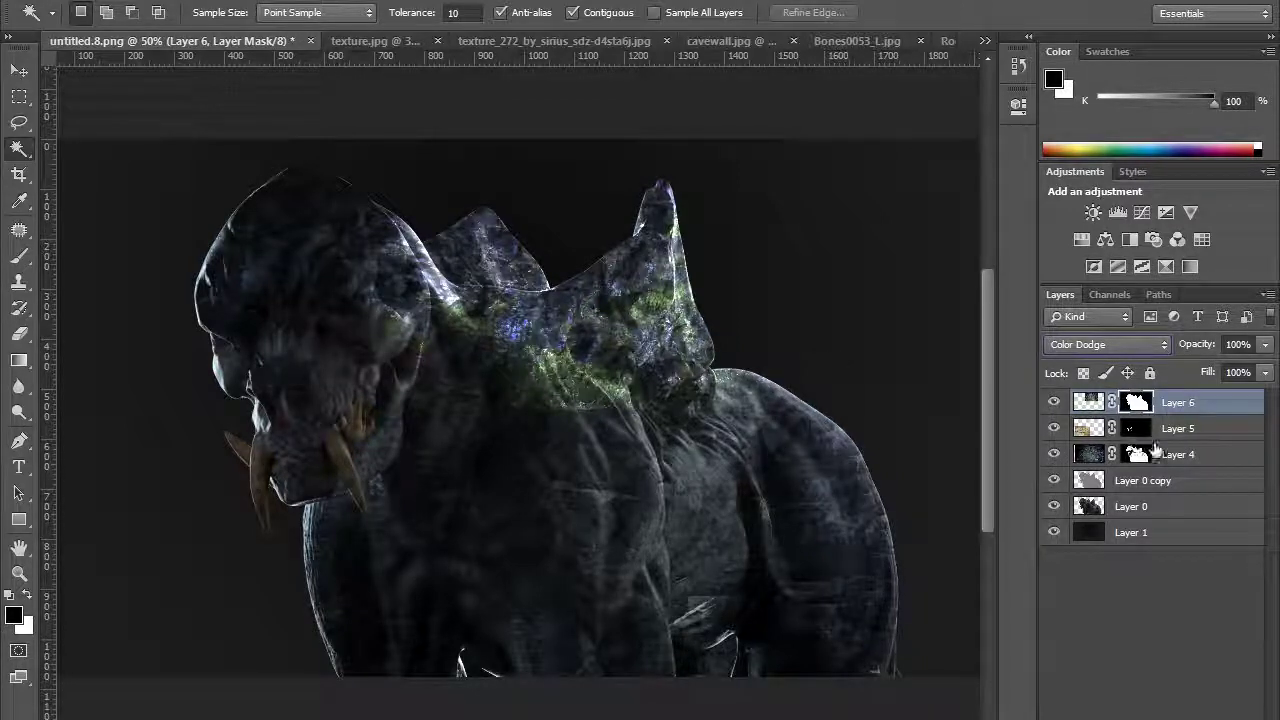
Erase Layer 6's rock texture over the creature's head, neck and shoulder with a size 250 eraser, keeping it on the back spines
{"action": "left_click", "coordinate": [1103, 405]}
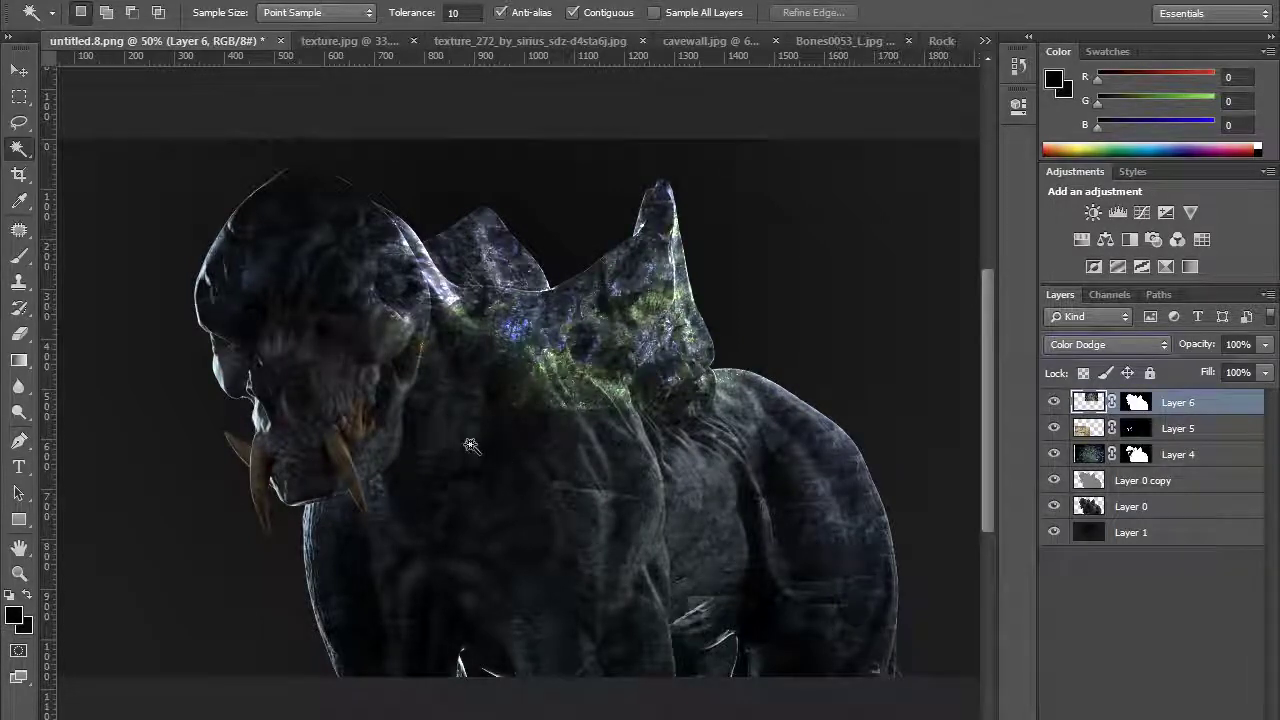
{"action": "key", "text": "e"}
{"action": "mouse_move", "coordinate": [474, 408]}
{"action": "left_mouse_down"}
{"action": "mouse_move", "coordinate": [413, 342]}
{"action": "mouse_move", "coordinate": [397, 347]}
{"action": "mouse_move", "coordinate": [458, 396]}
{"action": "mouse_move", "coordinate": [471, 355]}
{"action": "left_mouse_up"}
{"action": "key", "text": "ctrl+d"}
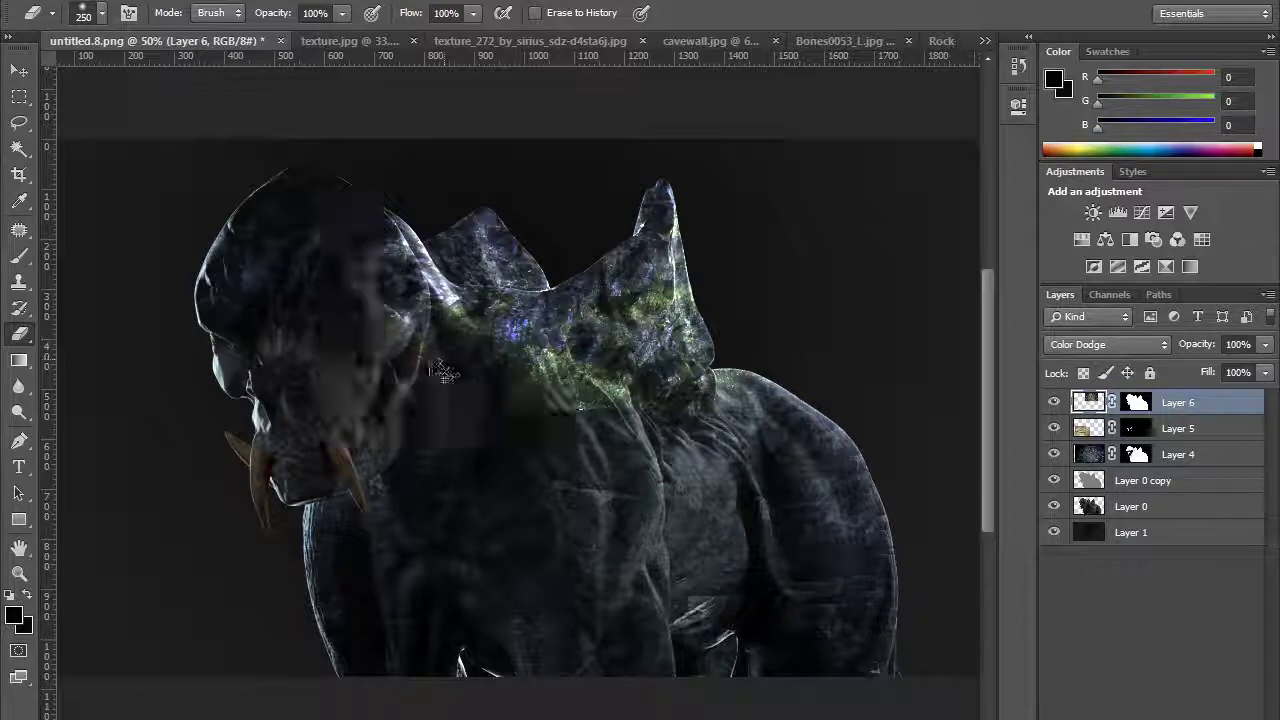
{"action": "left_click", "coordinate": [1086, 403]}
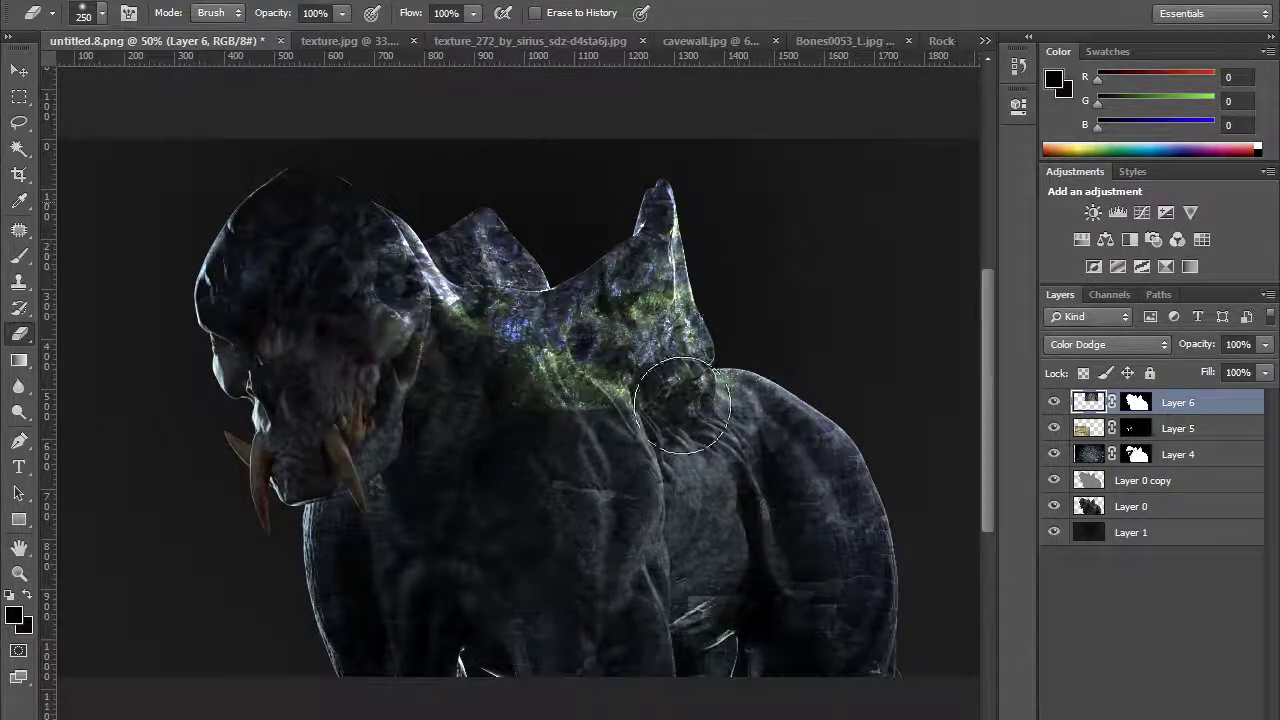
{"action": "mouse_move", "coordinate": [352, 299]}
{"action": "left_mouse_down"}
{"action": "mouse_move", "coordinate": [377, 349]}
{"action": "mouse_move", "coordinate": [371, 294]}
{"action": "mouse_move", "coordinate": [465, 396]}
{"action": "mouse_move", "coordinate": [808, 466]}
{"action": "left_mouse_up"}
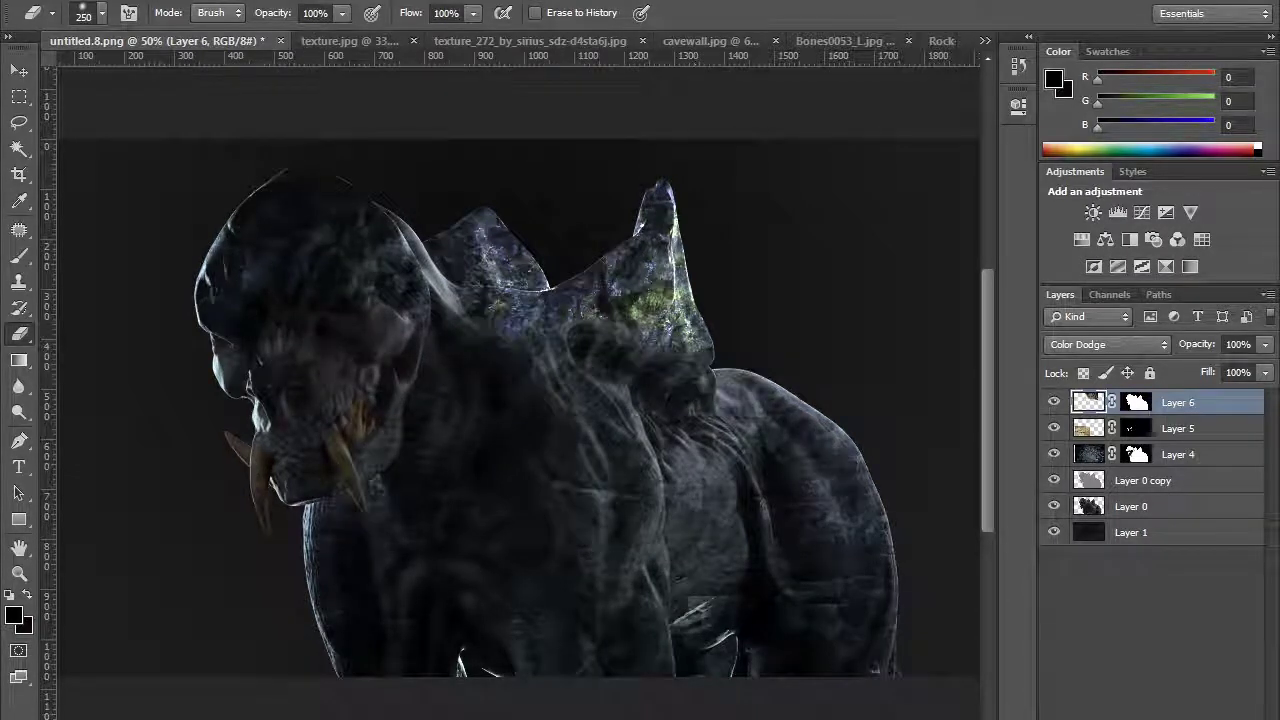
Merge all layers into a single layer and try Auto Tone on it
{"action": "left_click", "coordinate": [1131, 531], "text": "shift"}
{"action": "key", "text": "ctrl+e"}
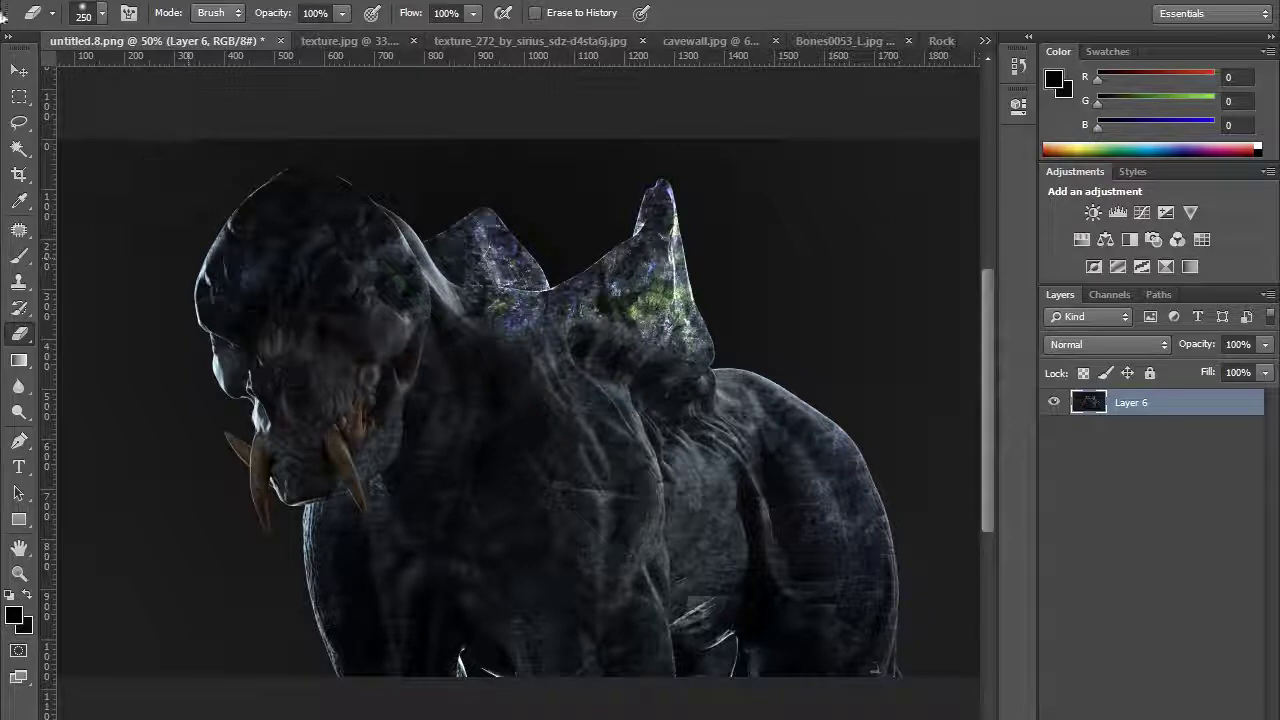
{"action": "left_click", "coordinate": [140, 1]}
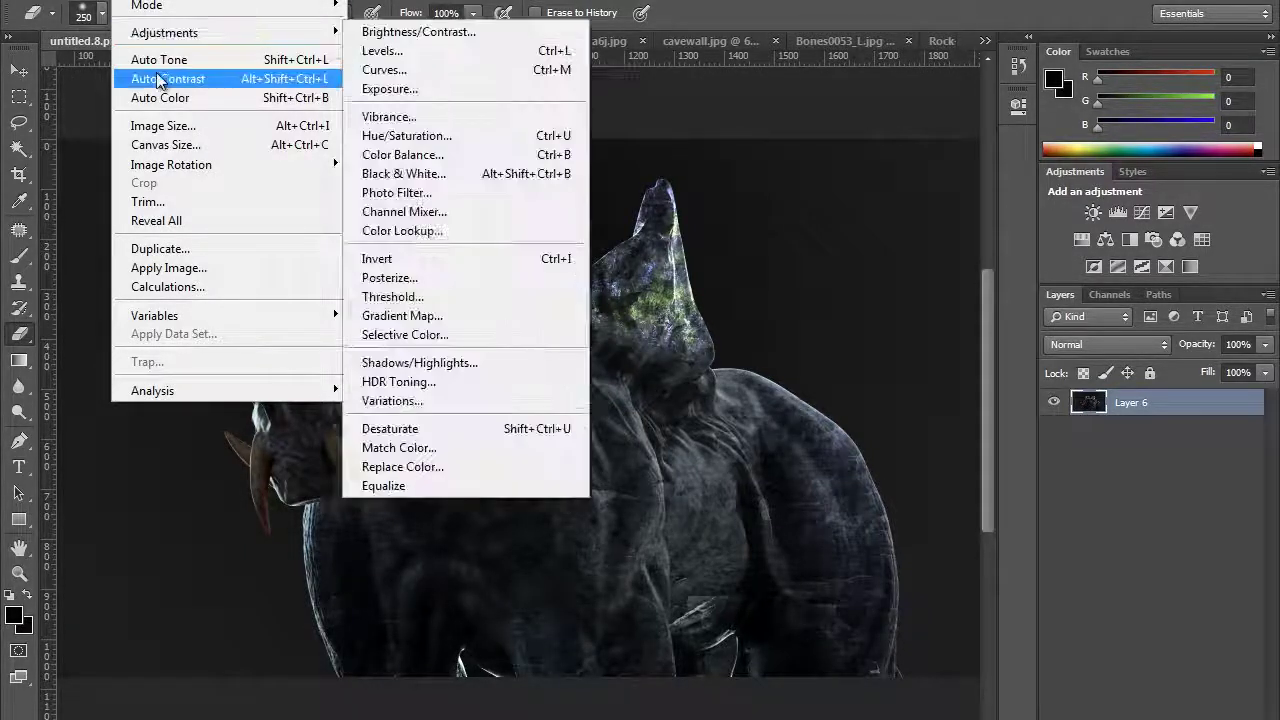
{"action": "left_click", "coordinate": [160, 62]}
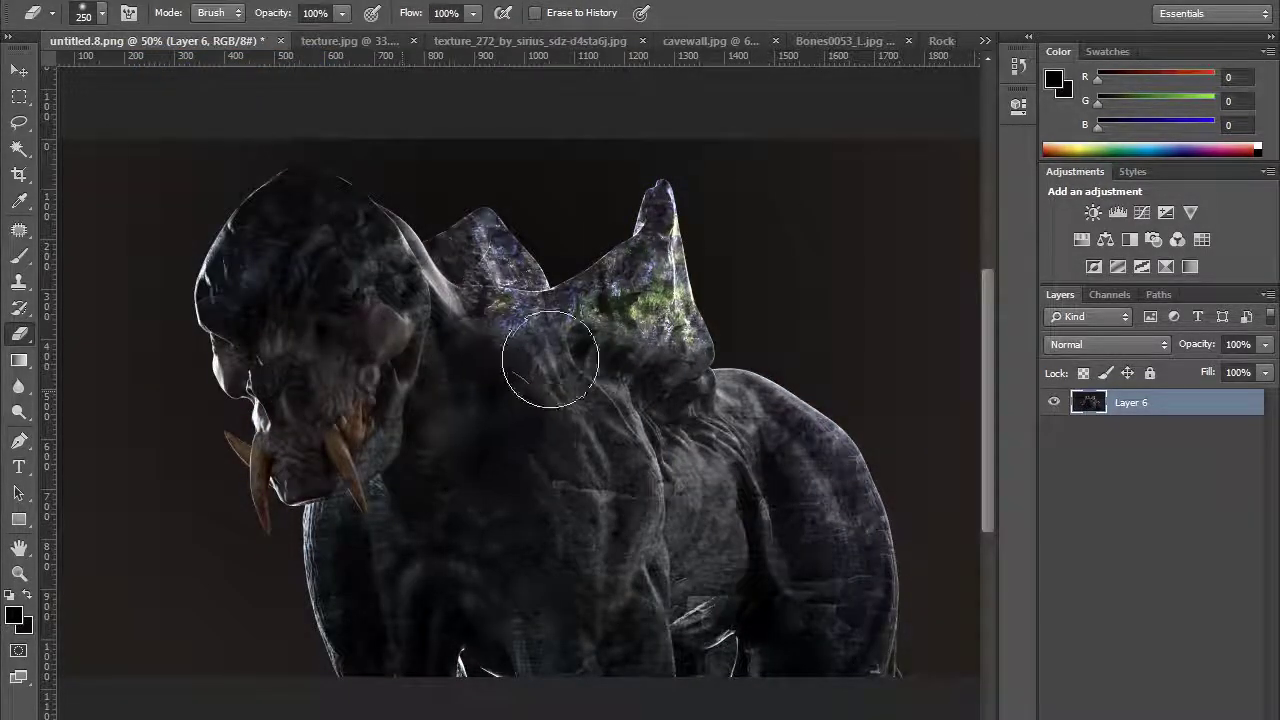
{"action": "key", "text": "ctrl+z"}
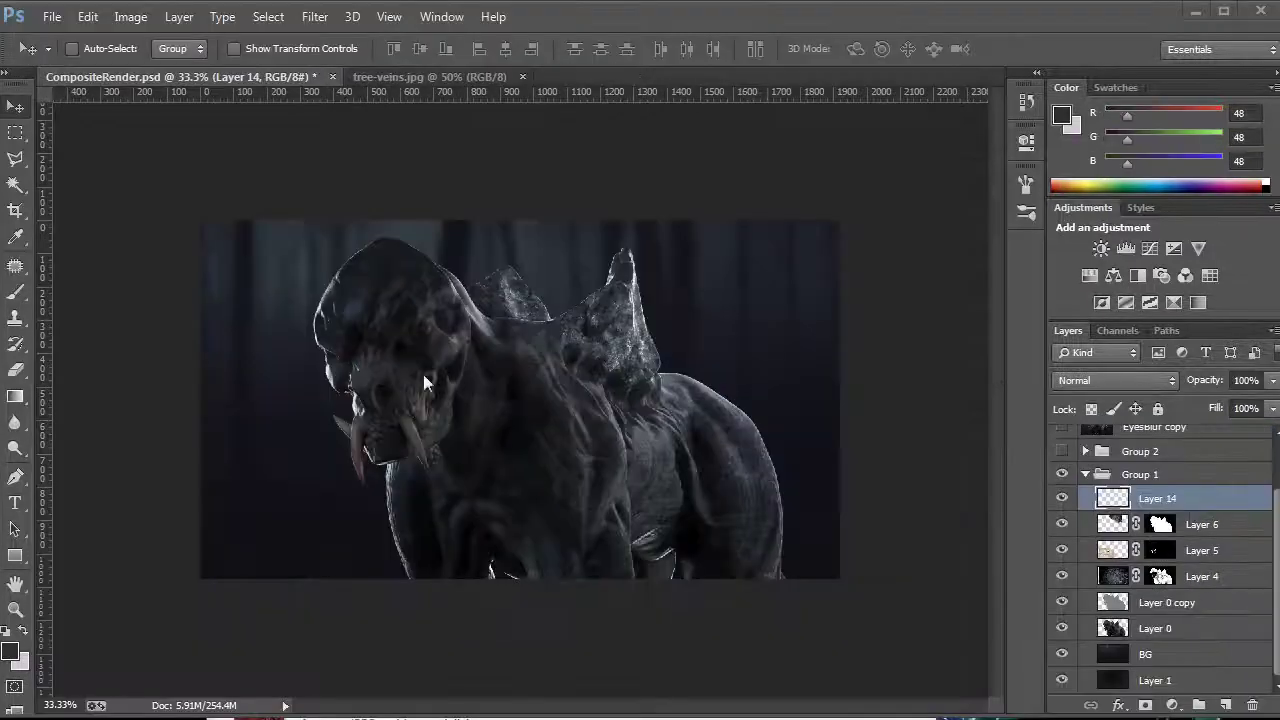
Find the tree-veins image in the Textures folder and open it in Photoshop
{"action": "key", "text": "z"}
{"action": "left_click", "coordinate": [536, 366]}
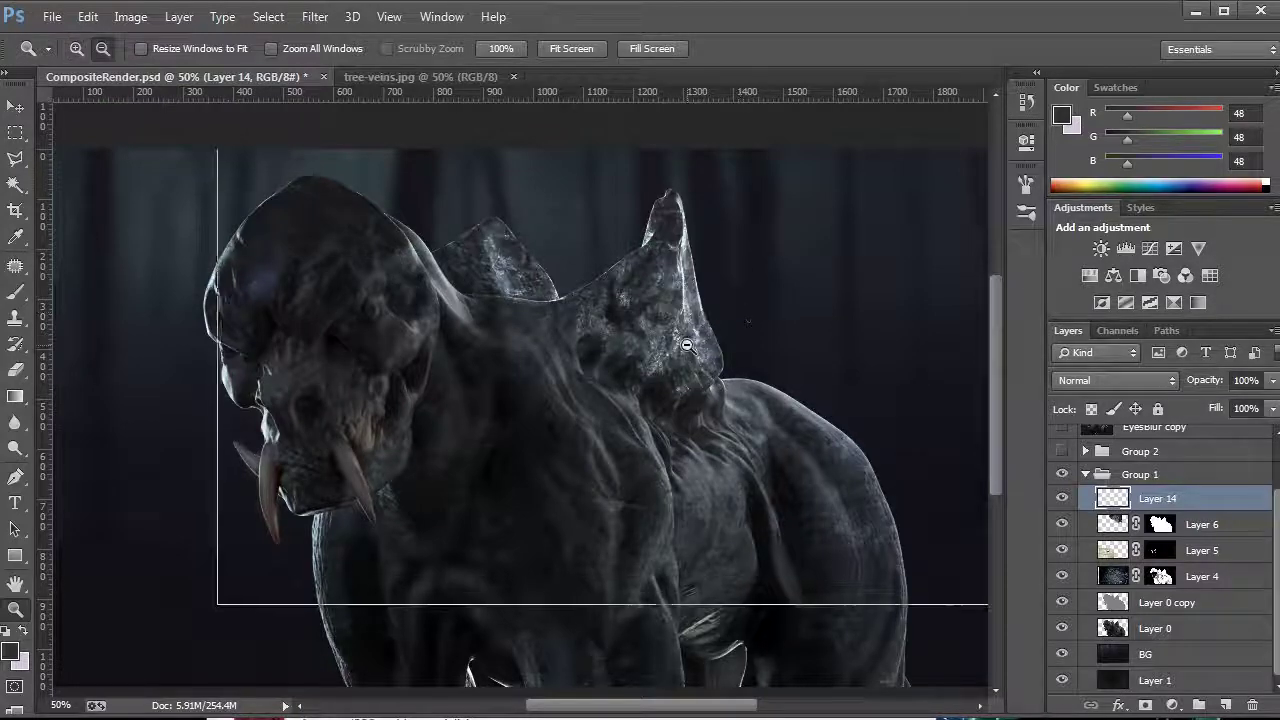
{"action": "left_click", "coordinate": [690, 346], "text": "alt"}
{"action": "left_click", "coordinate": [600, 355]}
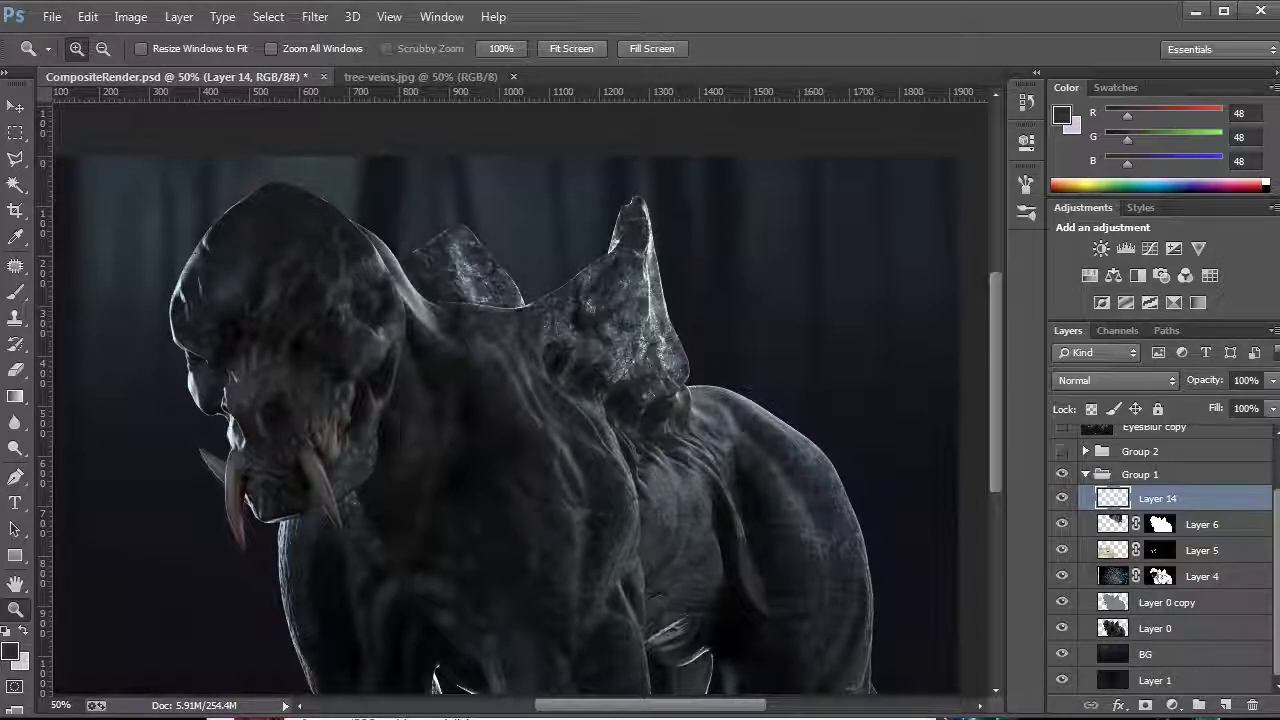
{"action": "key", "text": "alt+Tab"}
{"action": "scroll", "coordinate": [630, 360], "scroll_direction": "up", "scroll_amount": 3}
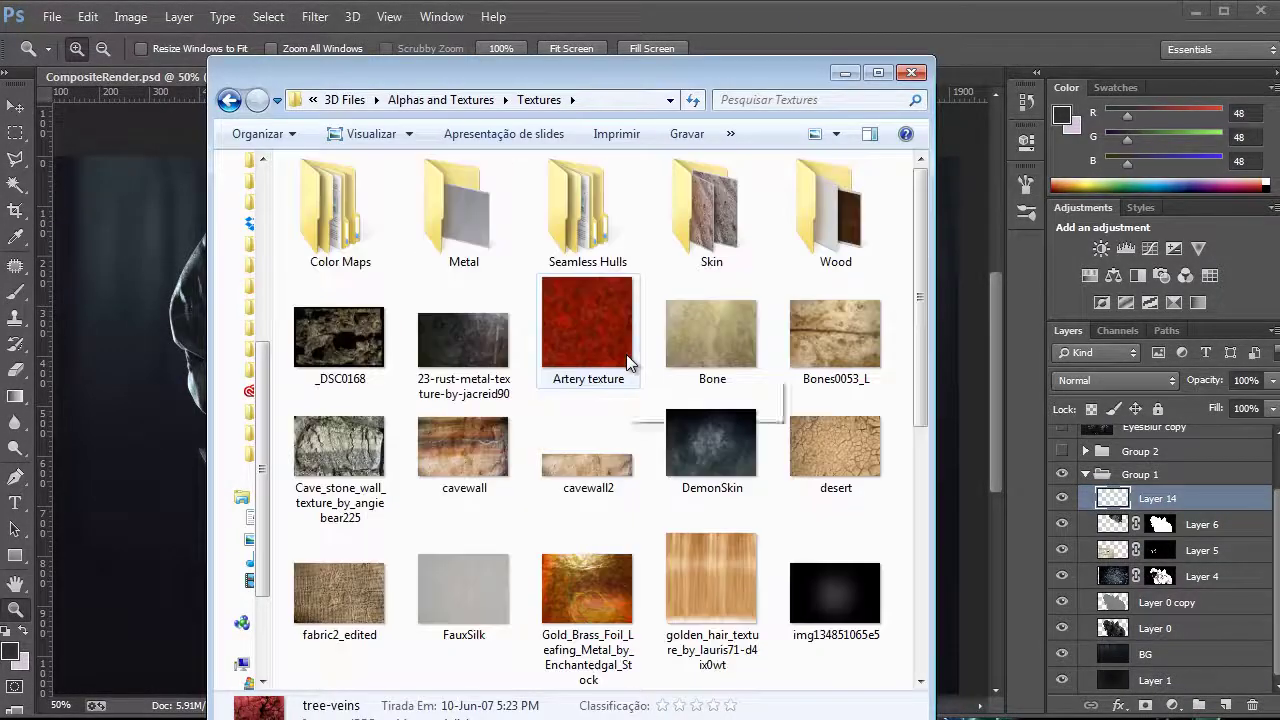
{"action": "scroll", "coordinate": [548, 487], "scroll_direction": "down", "scroll_amount": 5}
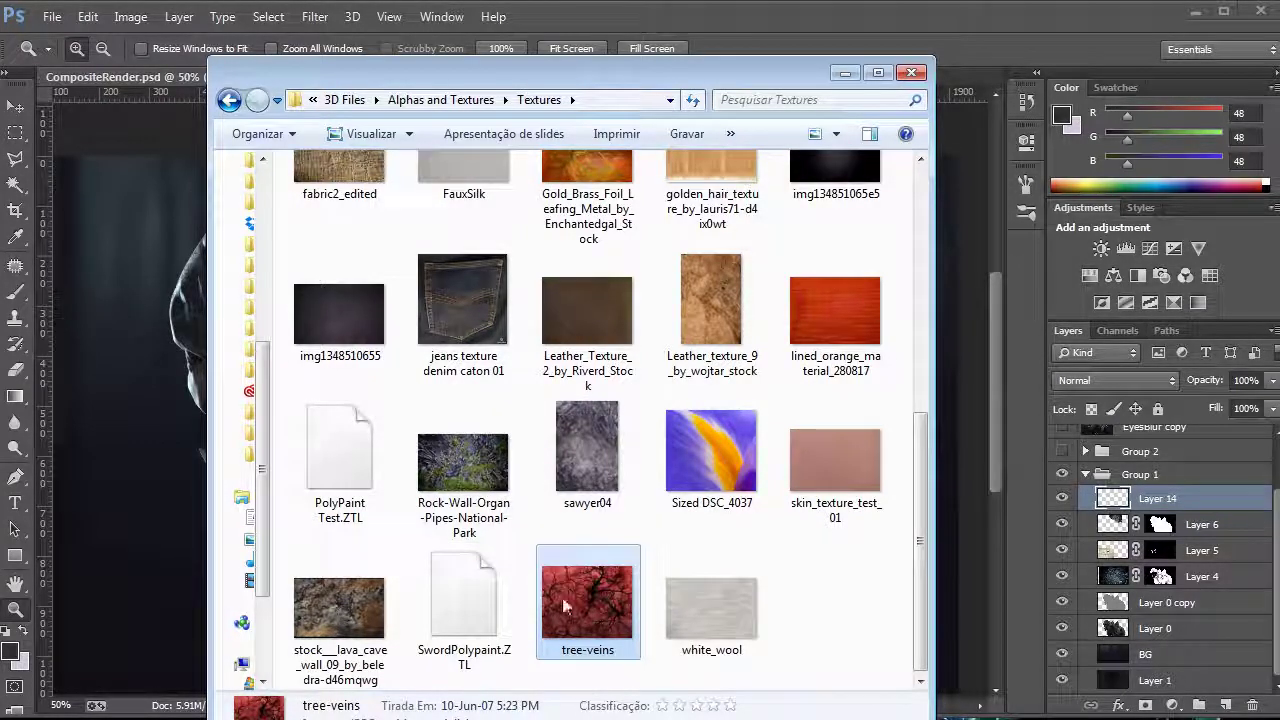
{"action": "left_click_drag", "start_coordinate": [565, 605], "coordinate": [1016, 576]}
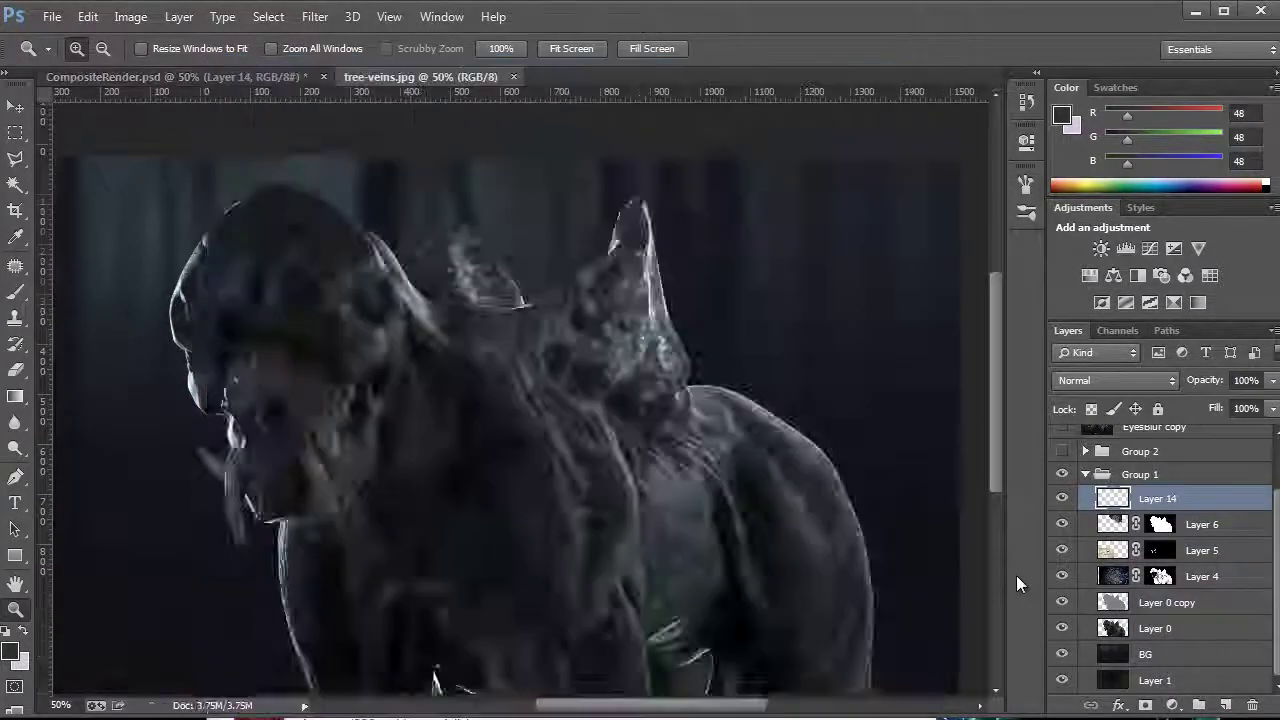
Copy the whole tree-veins image into Layer 14 of CompositeRender.psd and move it over the creature's body
{"action": "left_click_drag", "start_coordinate": [382, 209], "coordinate": [1260, 598]}
{"action": "left_click_drag", "start_coordinate": [1163, 695], "coordinate": [1160, 690]}
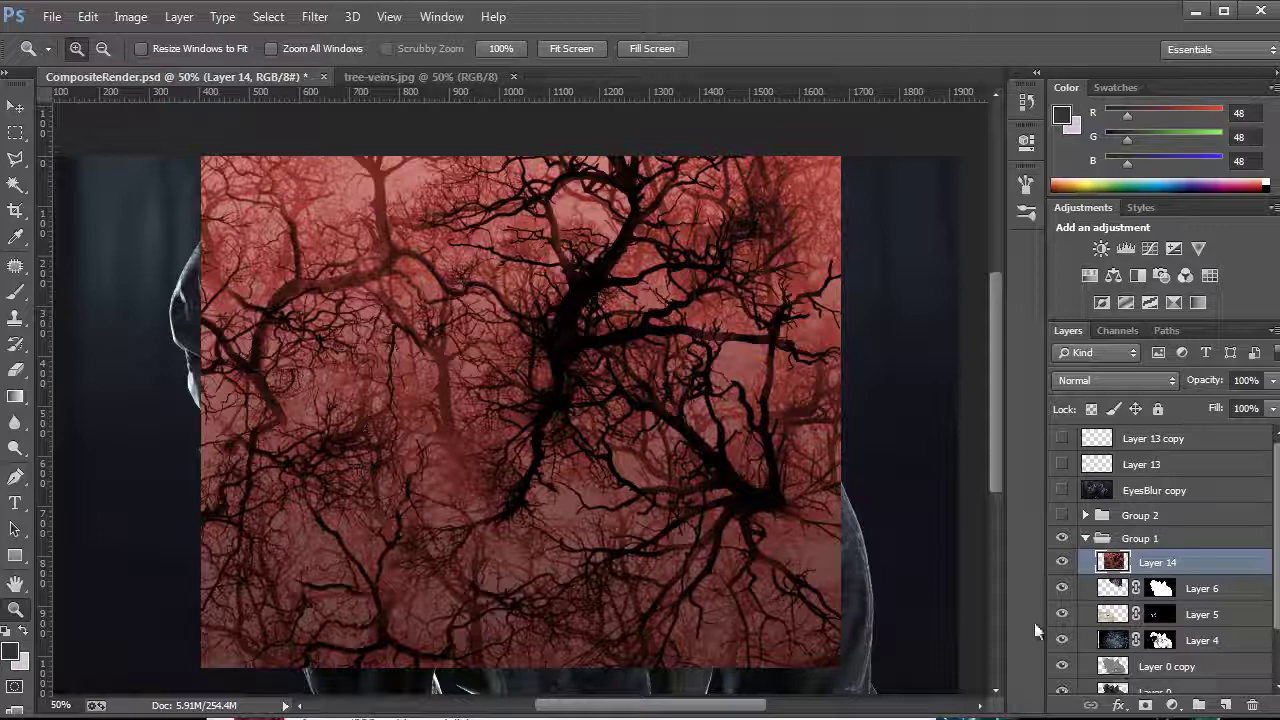
{"action": "key", "text": "v"}
{"action": "left_click_drag", "start_coordinate": [529, 487], "coordinate": [588, 606]}
{"action": "left_click_drag", "start_coordinate": [731, 600], "coordinate": [739, 540]}
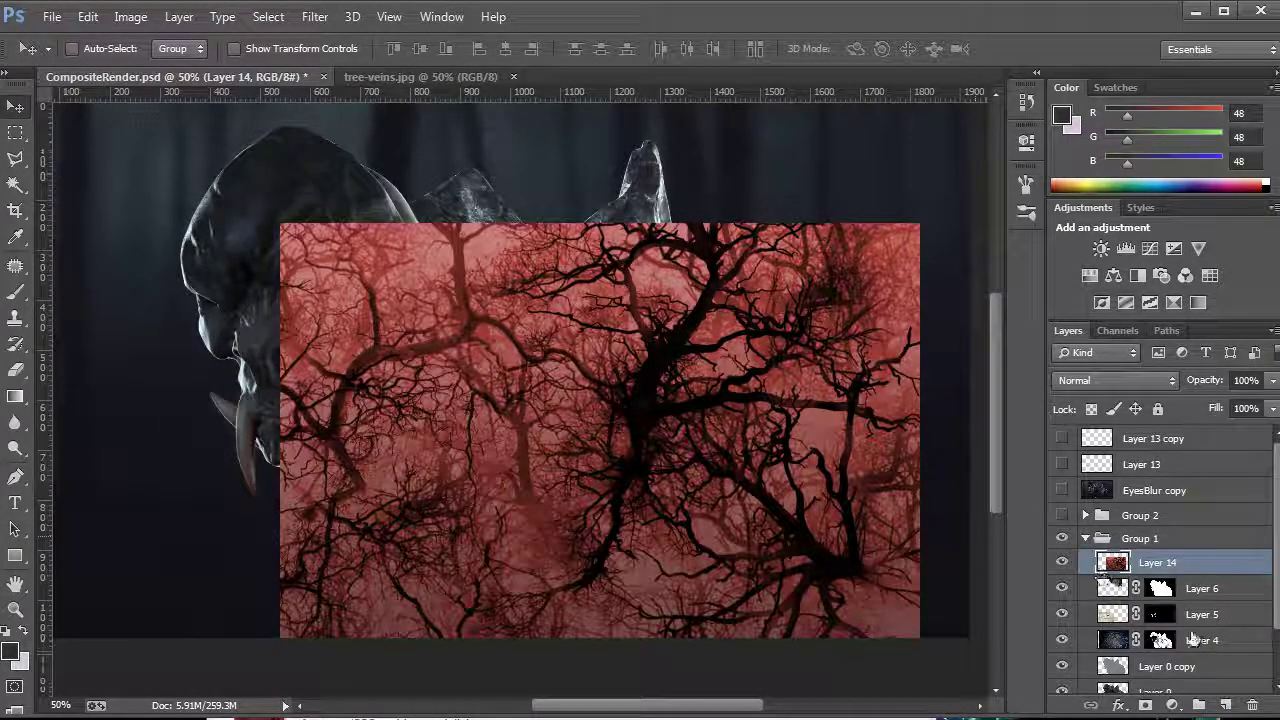
Select the empty backdrop around the creature on Layer 0 with the Magic Wand and make Layer 14 active
{"action": "scroll", "coordinate": [1155, 640], "scroll_direction": "down", "scroll_amount": 2}
{"action": "left_click", "coordinate": [1140, 644]}
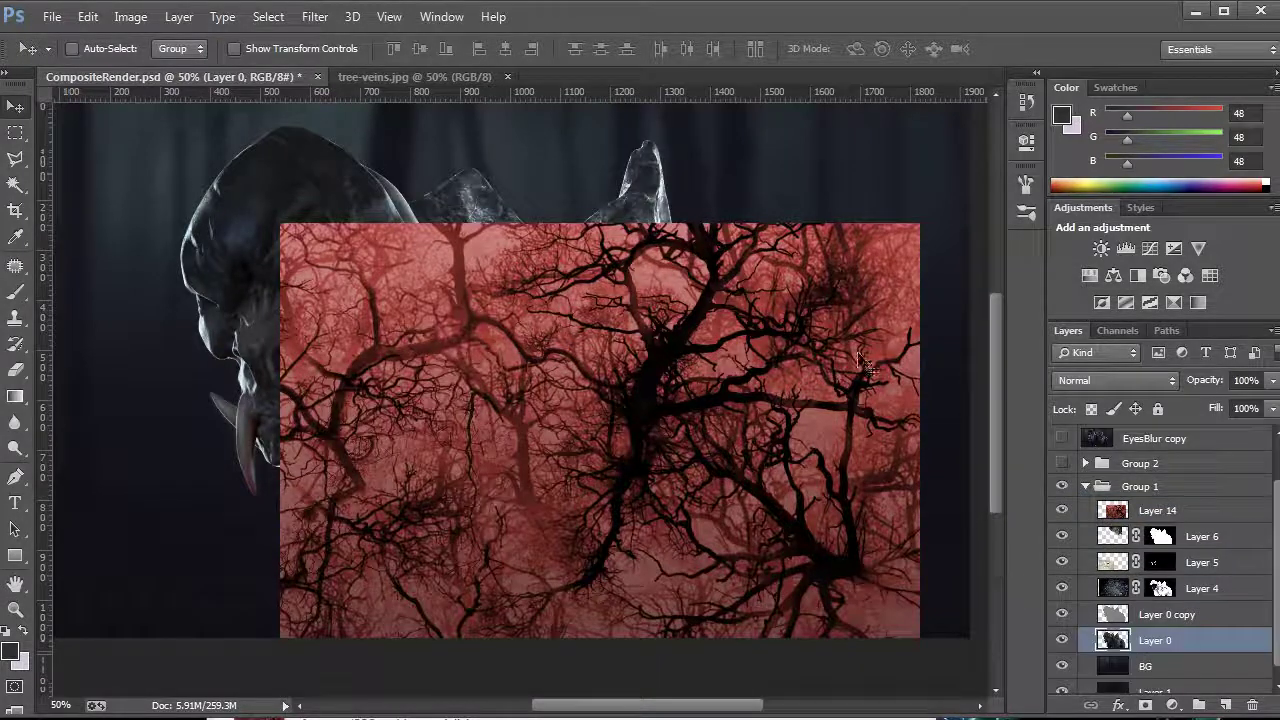
{"action": "key", "text": "w"}
{"action": "left_click", "coordinate": [943, 318]}
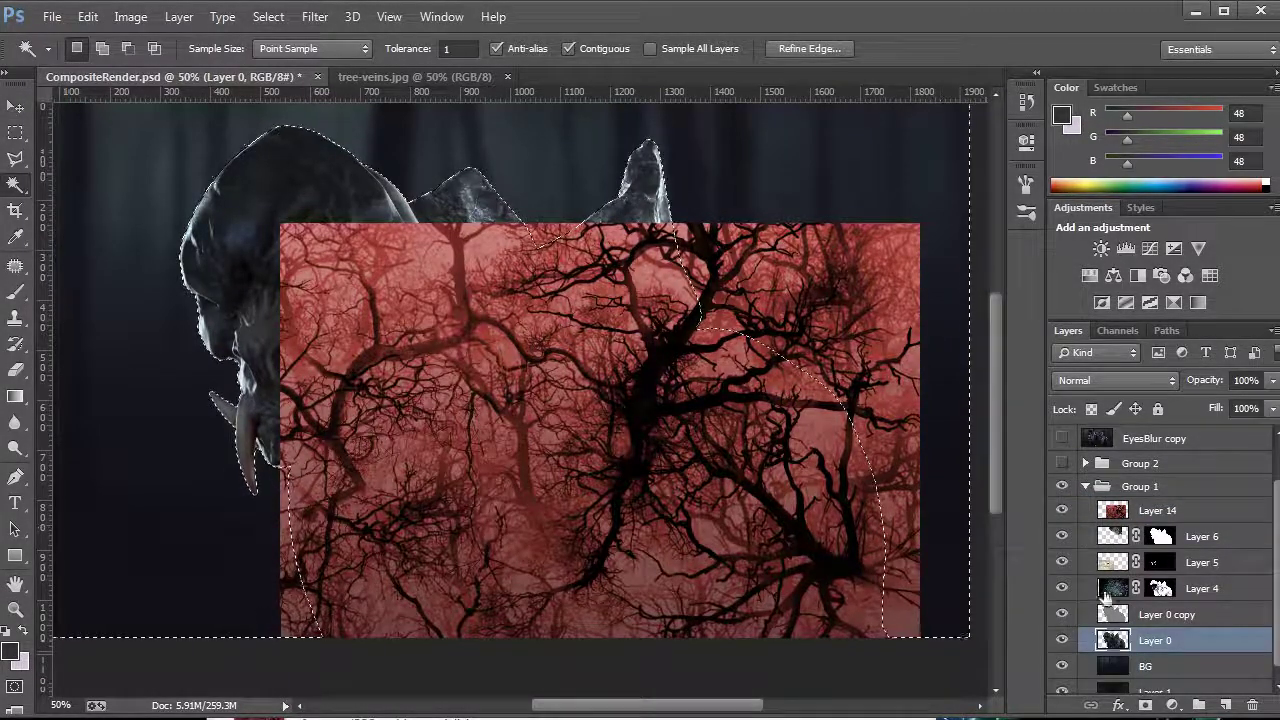
{"action": "left_click", "coordinate": [1155, 512]}
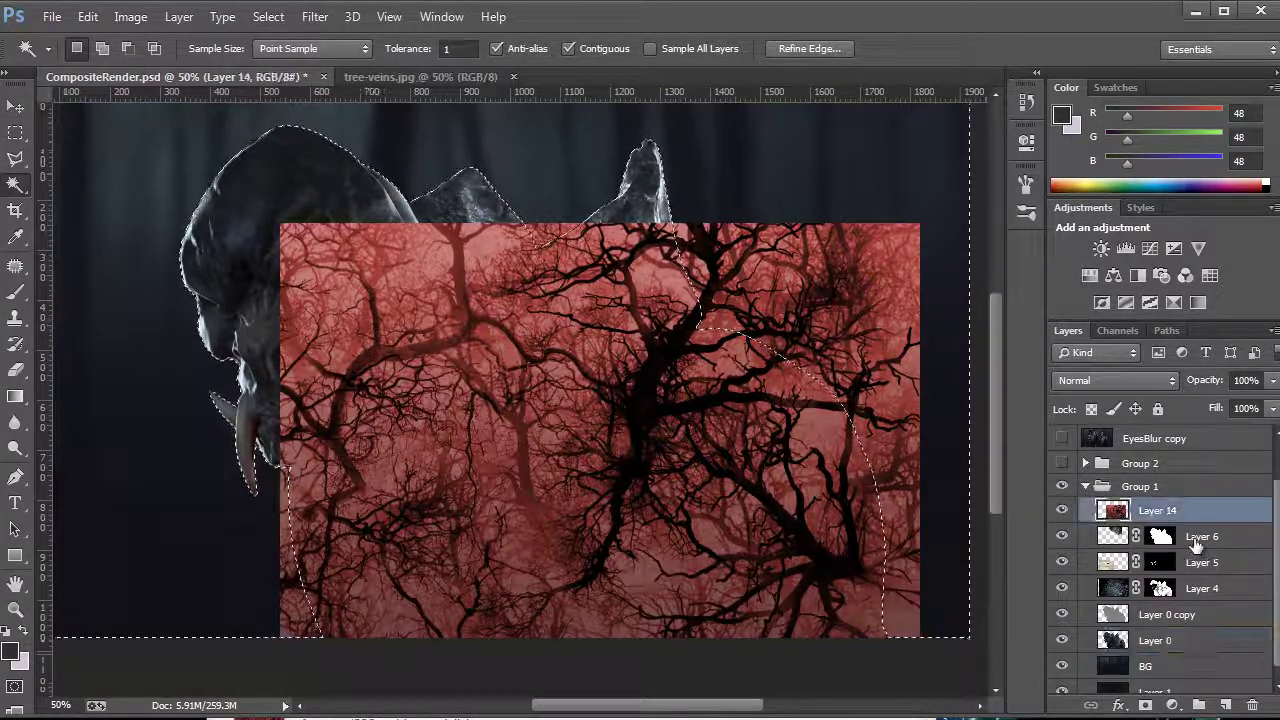
{"action": "left_click", "coordinate": [1146, 705]}
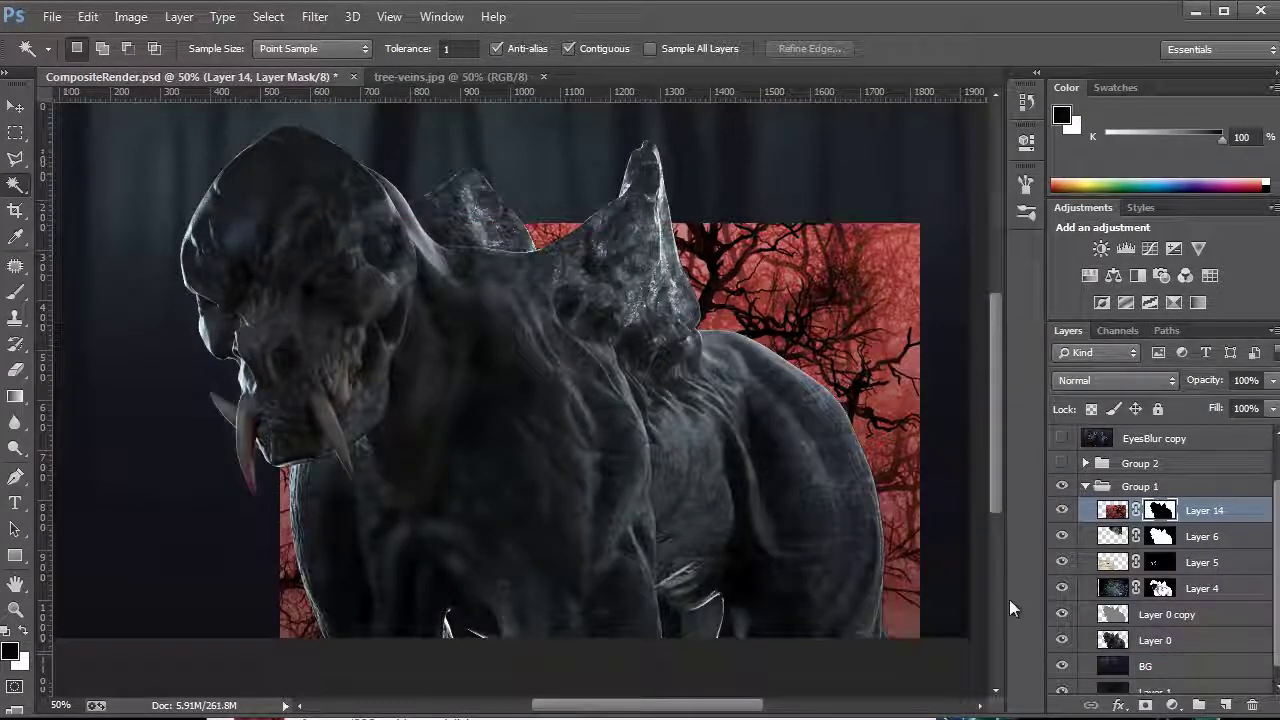
{"action": "key", "text": "ctrl+e"}
{"action": "key", "text": "ctrl+shift+d"}
Invert the backdrop selection to cover the creature's silhouette while Layer 14 is active
{"action": "left_click", "coordinate": [266, 17]}
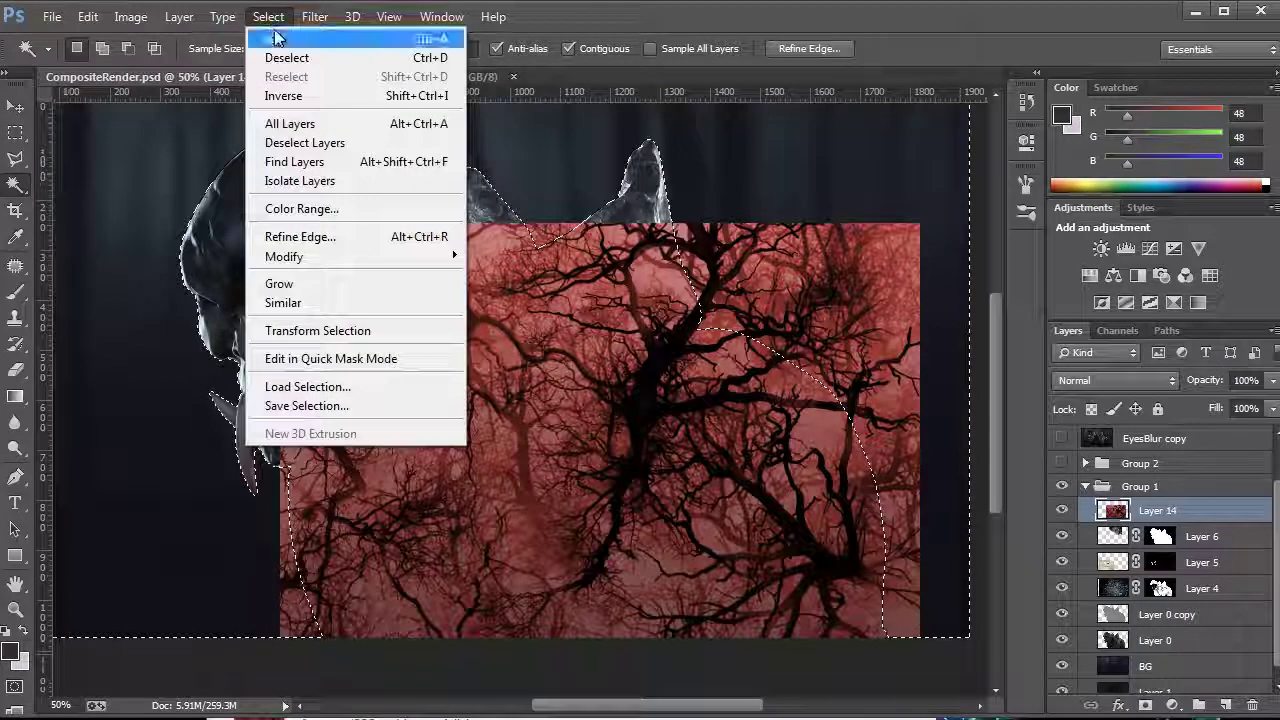
{"action": "left_click", "coordinate": [318, 94]}
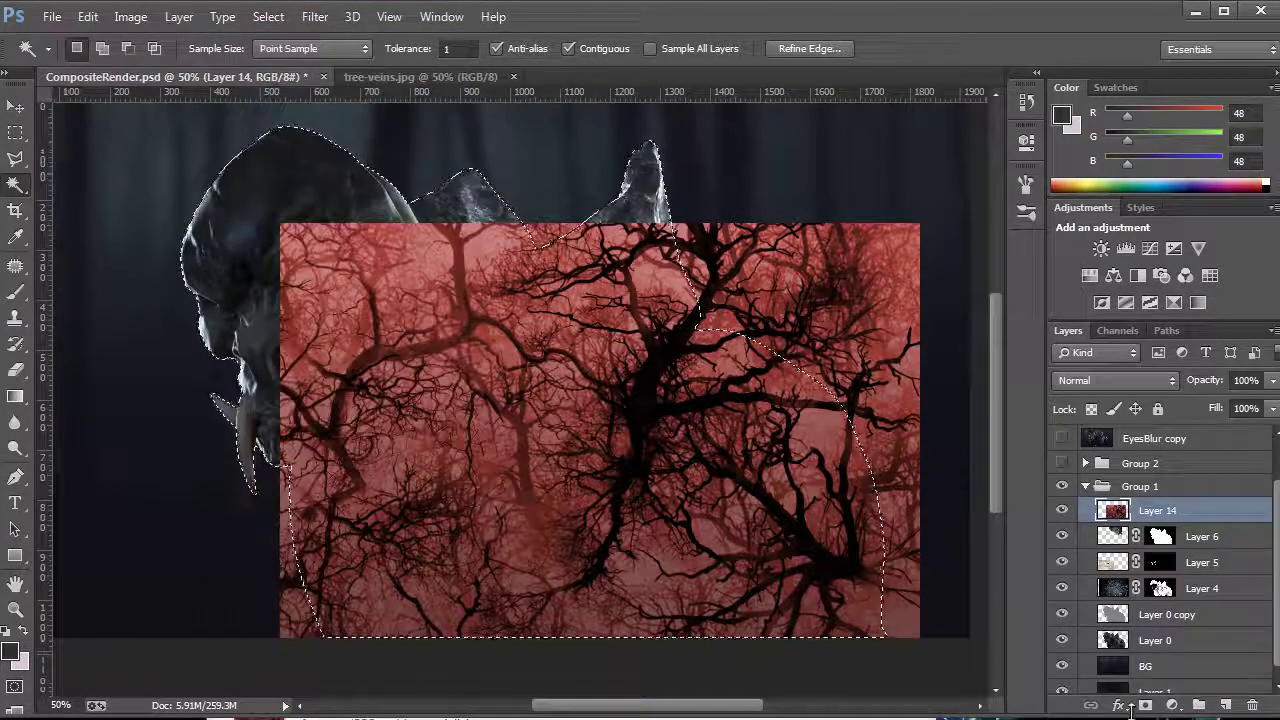
Mask Layer 14 with the creature selection and blend it as Soft Light at 37% opacity
{"action": "left_click", "coordinate": [1145, 705]}
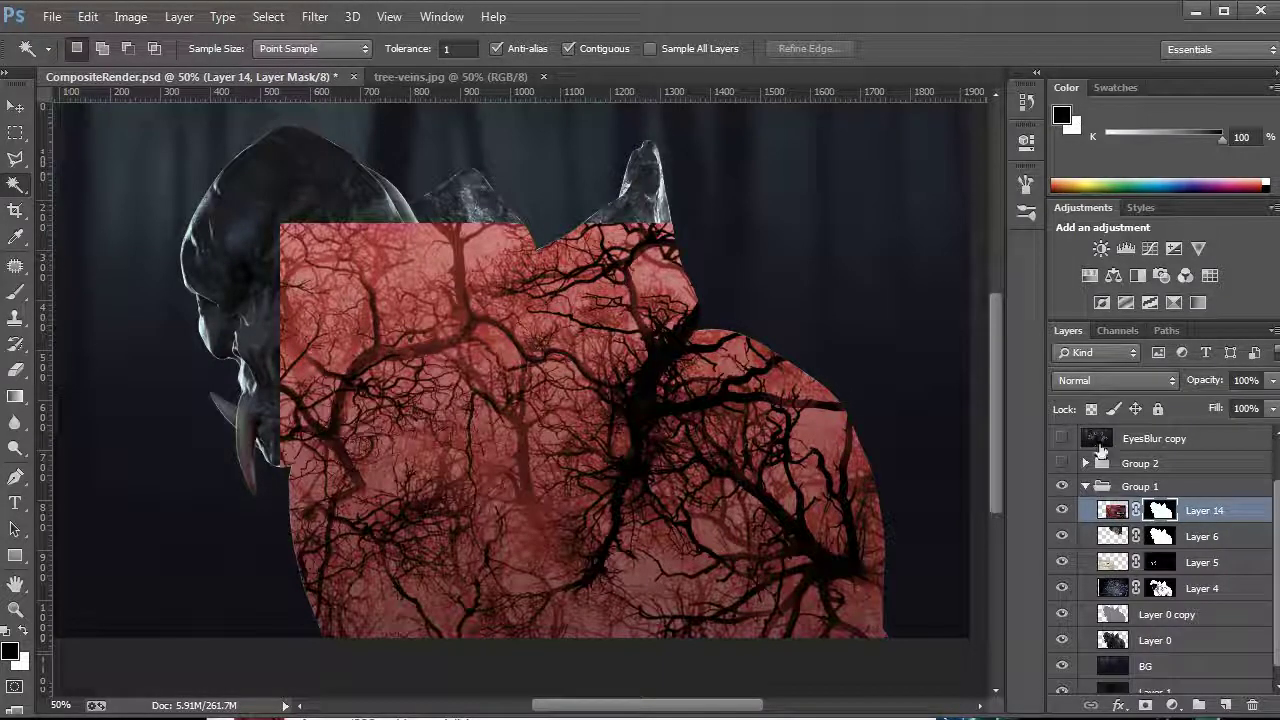
{"action": "left_click", "coordinate": [1112, 382]}
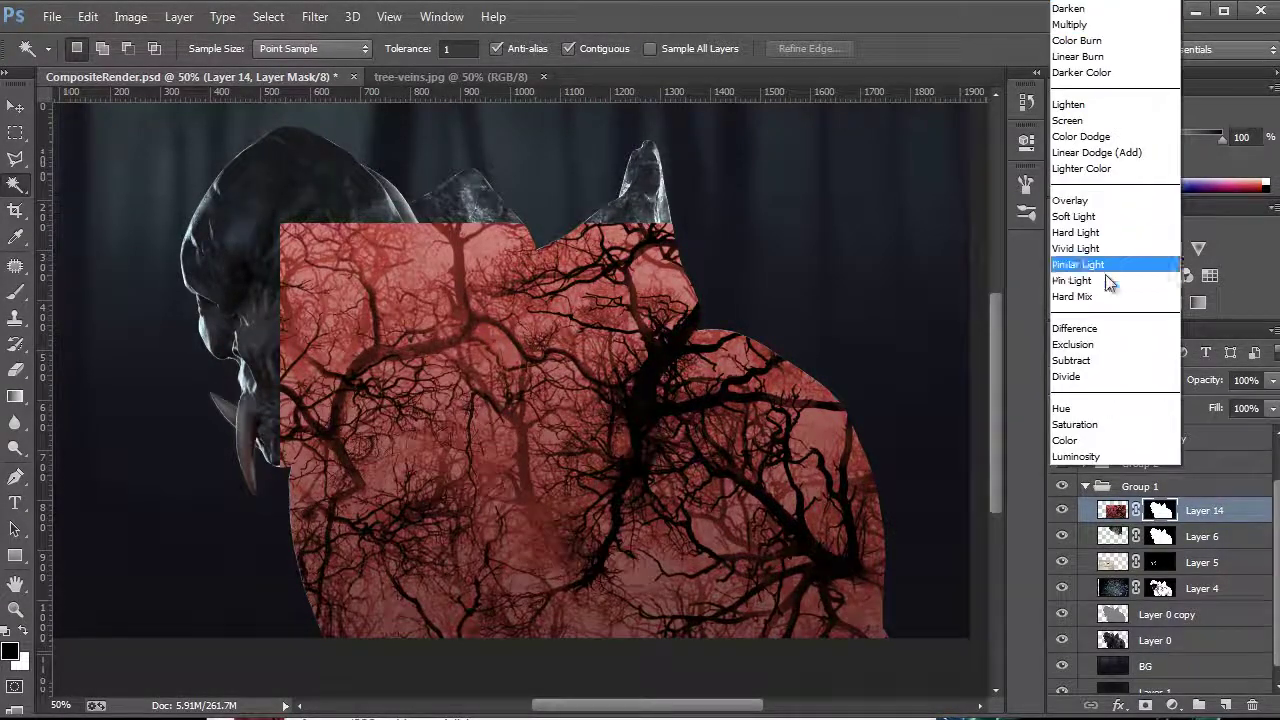
{"action": "left_click", "coordinate": [1080, 211]}
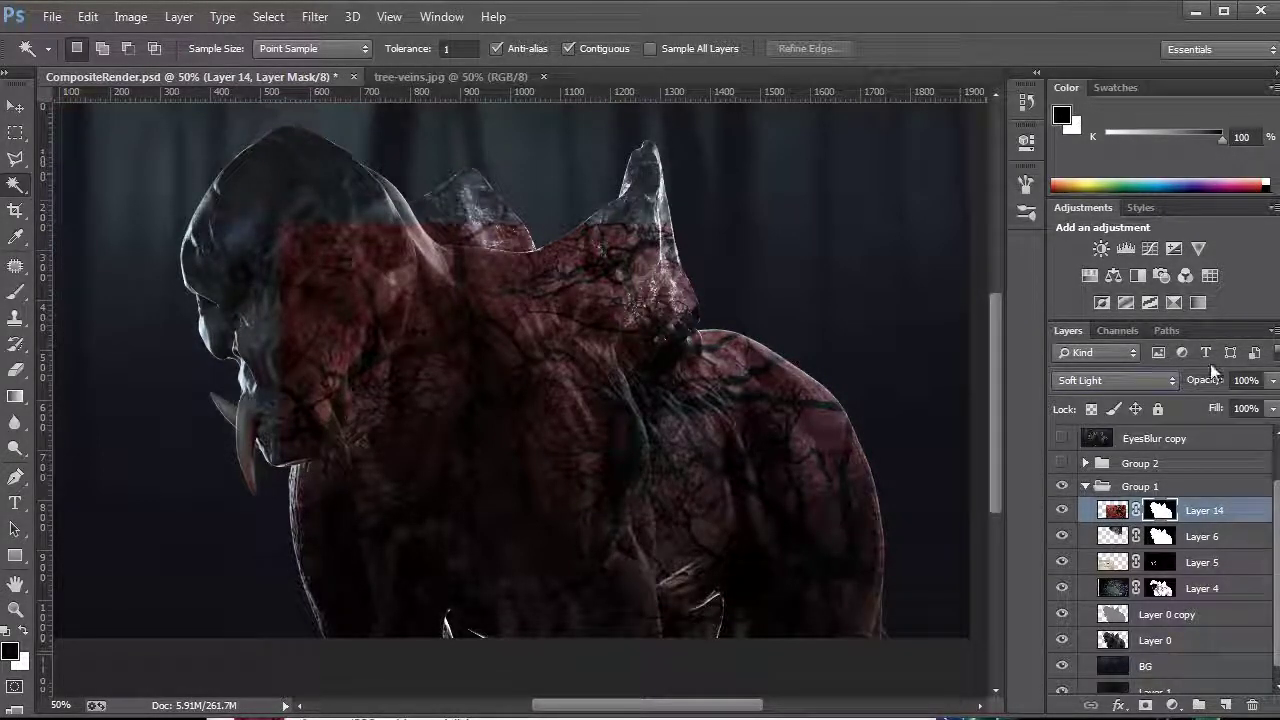
{"action": "left_click", "coordinate": [1272, 380]}
{"action": "left_click_drag", "start_coordinate": [1250, 402], "coordinate": [1206, 401]}
Unlink Layer 14's mask and shift its veins texture toward the creature's back and hindquarters
{"action": "key", "text": "v"}
{"action": "left_click_drag", "start_coordinate": [476, 370], "coordinate": [490, 415]}
{"action": "key", "text": "ctrl+2"}
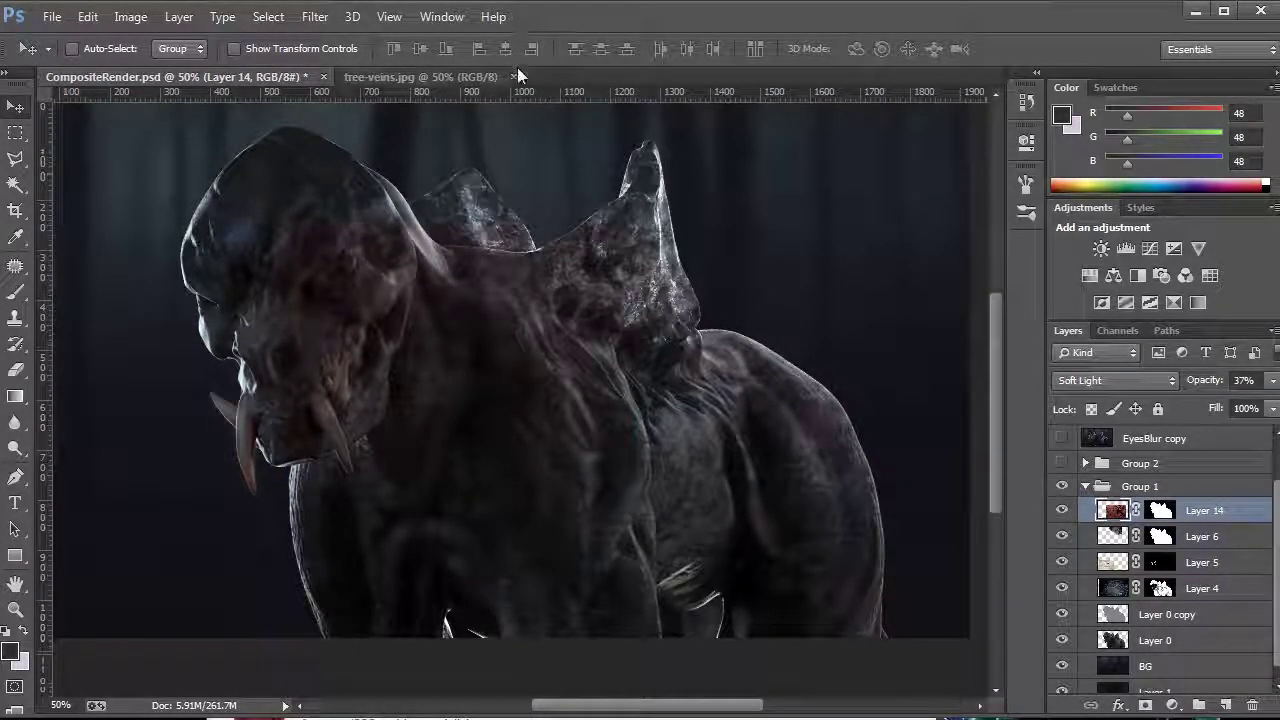
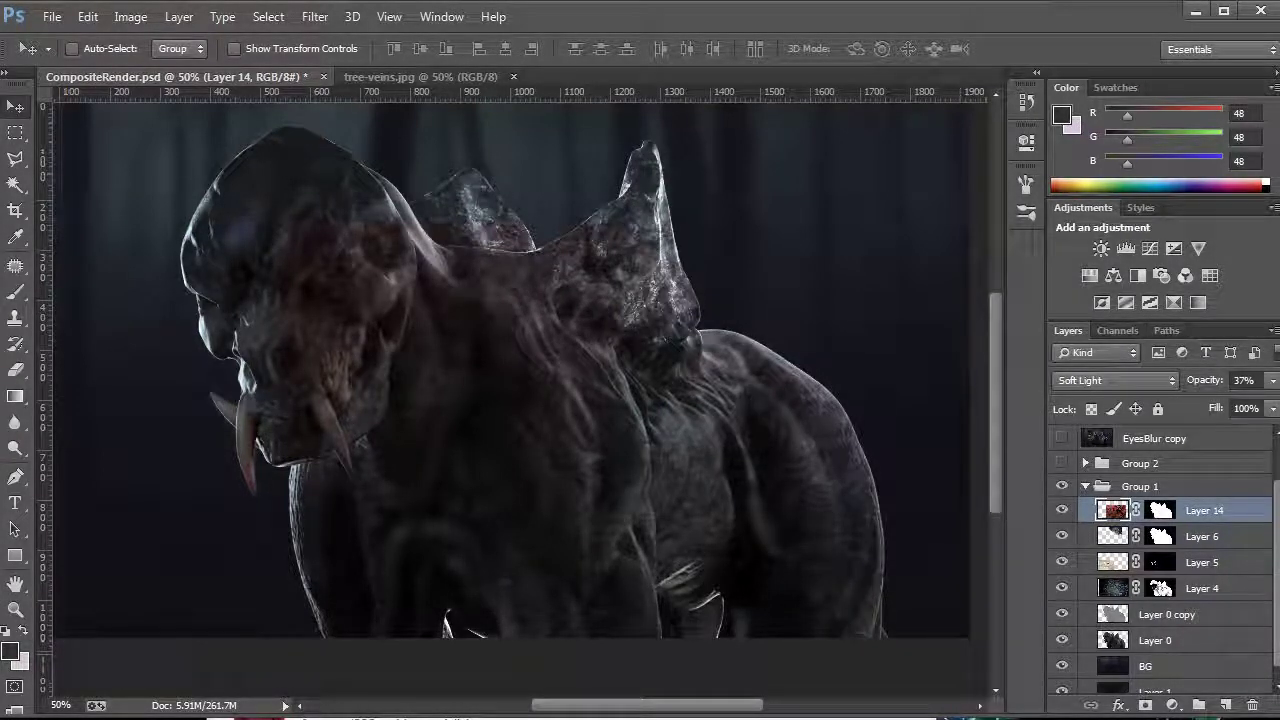
{"action": "left_click", "coordinate": [1136, 510]}
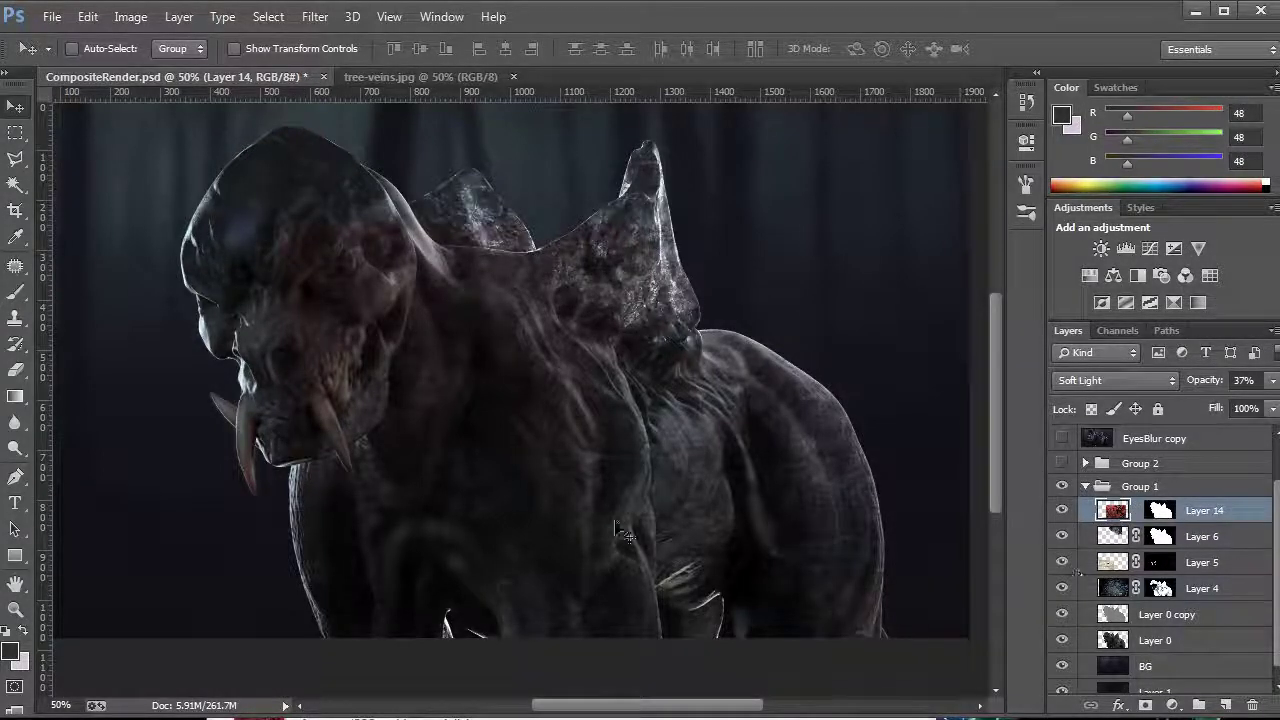
{"action": "left_click_drag", "start_coordinate": [556, 427], "coordinate": [756, 470]}
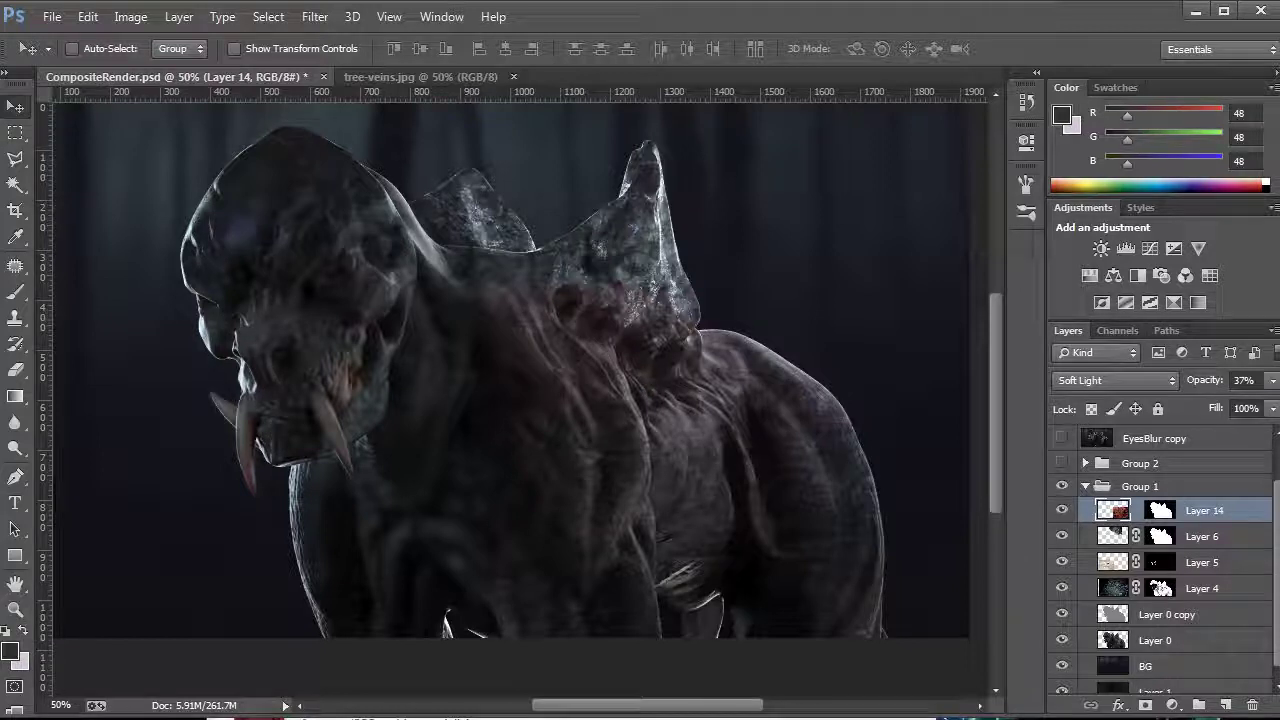
Paint black over Layer 14's texture on the creature's shoulder, chest and back spike with a 90-pixel brush at 90% opacity
{"action": "left_click", "coordinate": [6, 630]}
{"action": "key", "text": "b"}
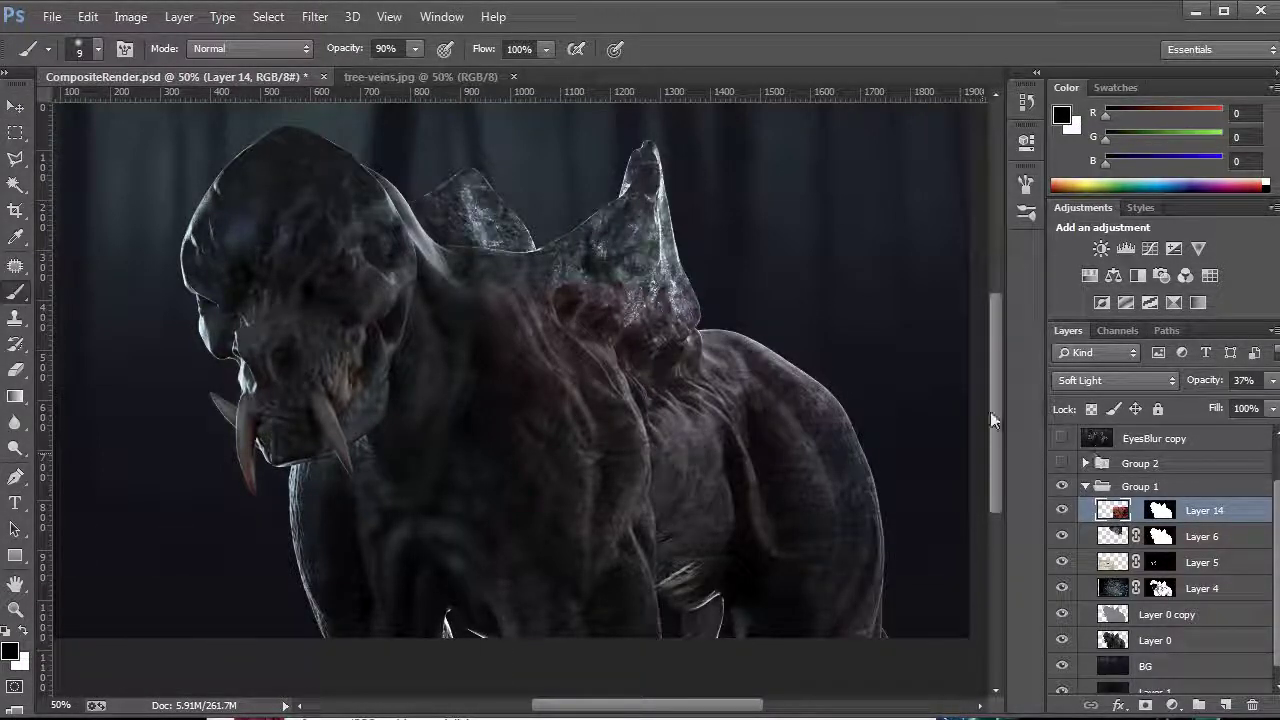
{"action": "key", "text": "bracketright"}
{"action": "key", "text": "bracketright"}
{"action": "key", "text": "bracketright"}
{"action": "key", "text": "bracketright"}
{"action": "key", "text": "bracketright"}
{"action": "key", "text": "bracketright"}
{"action": "key", "text": "bracketright"}
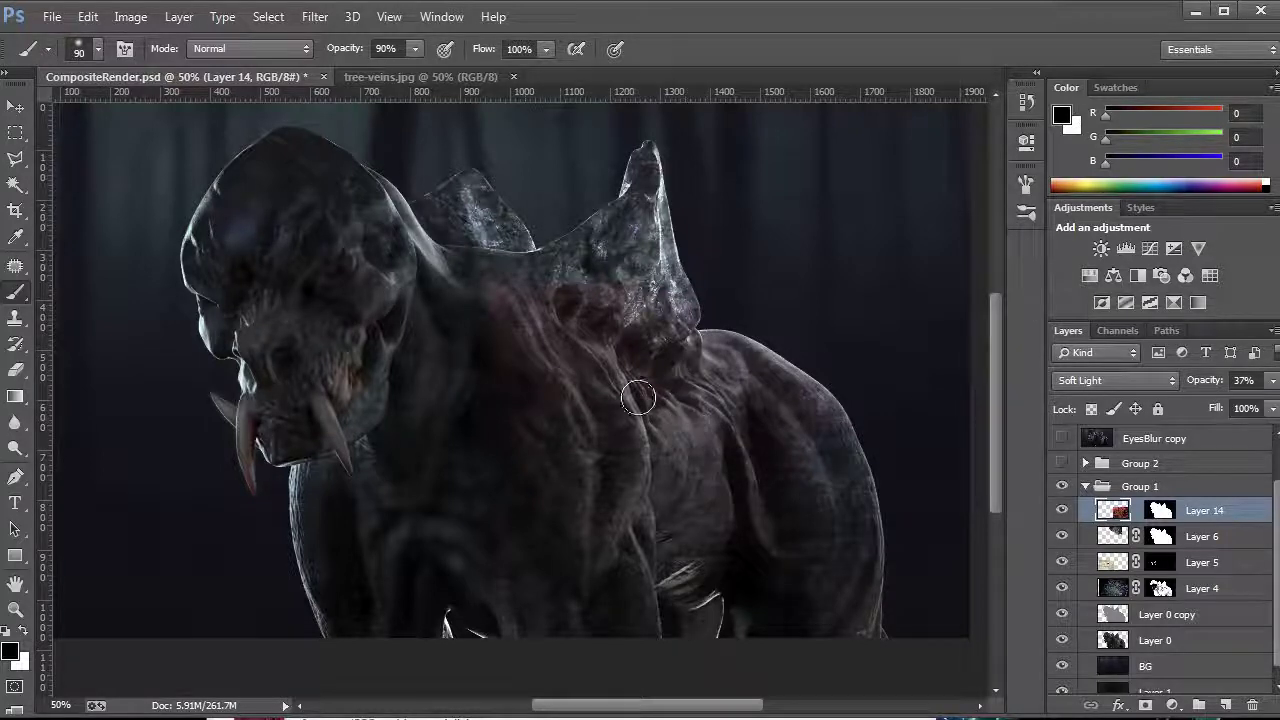
{"action": "mouse_move", "coordinate": [506, 319]}
{"action": "left_mouse_down"}
{"action": "mouse_move", "coordinate": [569, 293]}
{"action": "mouse_move", "coordinate": [439, 282]}
{"action": "mouse_move", "coordinate": [559, 269]}
{"action": "mouse_move", "coordinate": [626, 291]}
{"action": "mouse_move", "coordinate": [586, 300]}
{"action": "mouse_move", "coordinate": [638, 293]}
{"action": "mouse_move", "coordinate": [683, 311]}
{"action": "mouse_move", "coordinate": [647, 299]}
{"action": "mouse_move", "coordinate": [674, 273]}
{"action": "mouse_move", "coordinate": [681, 300]}
{"action": "mouse_move", "coordinate": [614, 318]}
{"action": "mouse_move", "coordinate": [549, 298]}
{"action": "mouse_move", "coordinate": [546, 341]}
{"action": "mouse_move", "coordinate": [506, 398]}
{"action": "mouse_move", "coordinate": [528, 354]}
{"action": "mouse_move", "coordinate": [499, 378]}
{"action": "mouse_move", "coordinate": [555, 342]}
{"action": "mouse_move", "coordinate": [601, 352]}
{"action": "mouse_move", "coordinate": [519, 380]}
{"action": "mouse_move", "coordinate": [486, 430]}
{"action": "mouse_move", "coordinate": [500, 453]}
{"action": "mouse_move", "coordinate": [477, 587]}
{"action": "mouse_move", "coordinate": [488, 597]}
{"action": "mouse_move", "coordinate": [607, 523]}
{"action": "mouse_move", "coordinate": [581, 491]}
{"action": "mouse_move", "coordinate": [646, 441]}
{"action": "mouse_move", "coordinate": [552, 462]}
{"action": "left_mouse_up"}
{"action": "mouse_move", "coordinate": [607, 415]}
{"action": "left_mouse_down"}
{"action": "mouse_move", "coordinate": [569, 425]}
{"action": "mouse_move", "coordinate": [604, 367]}
{"action": "mouse_move", "coordinate": [688, 334]}
{"action": "mouse_move", "coordinate": [749, 320]}
{"action": "left_mouse_up"}
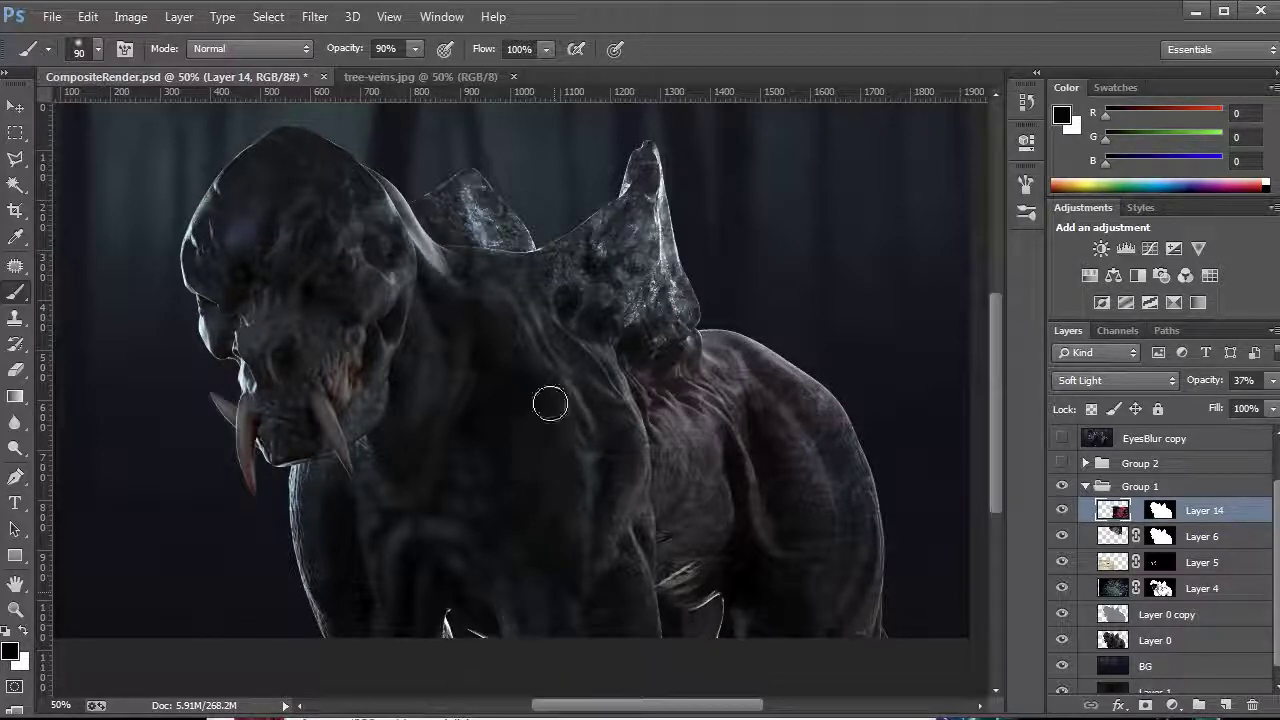
Try other blend modes on Layer 14, such as Subtract and Overlay, and return it to Soft Light
{"action": "left_click", "coordinate": [1074, 385]}
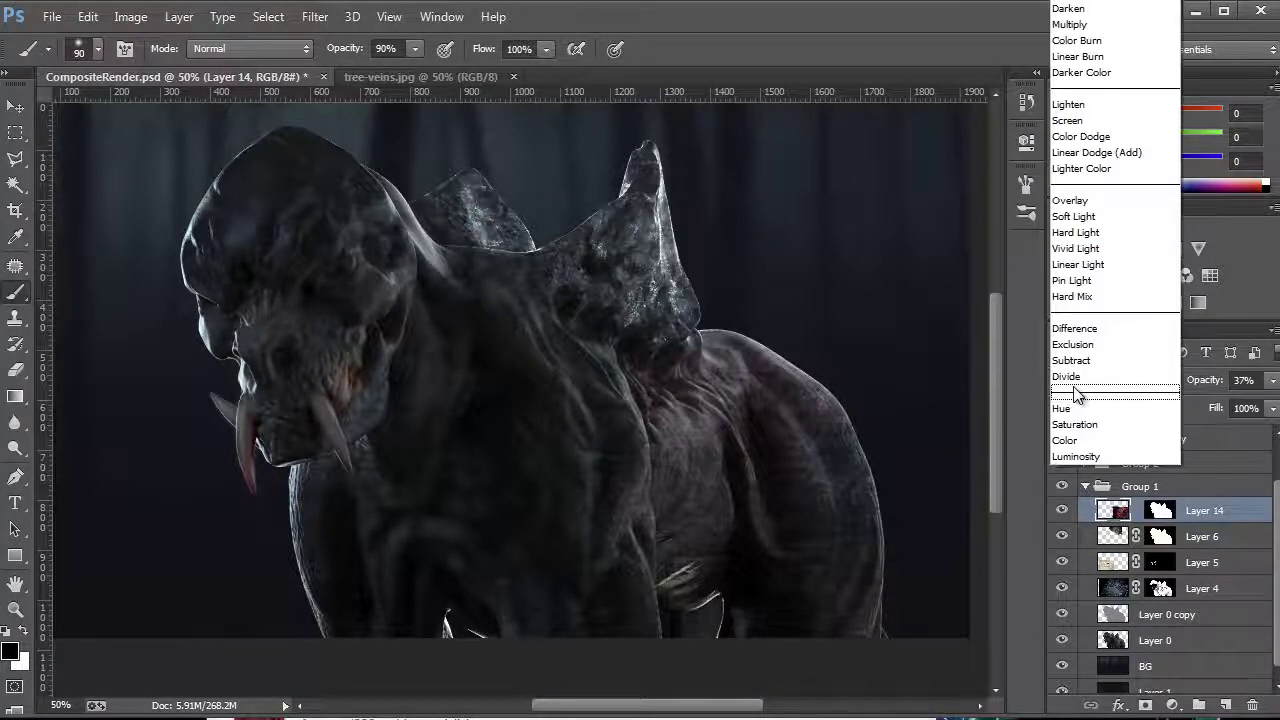
{"action": "left_click", "coordinate": [1093, 378]}
{"action": "scroll", "coordinate": [1090, 380], "scroll_direction": "up", "scroll_amount": 1}
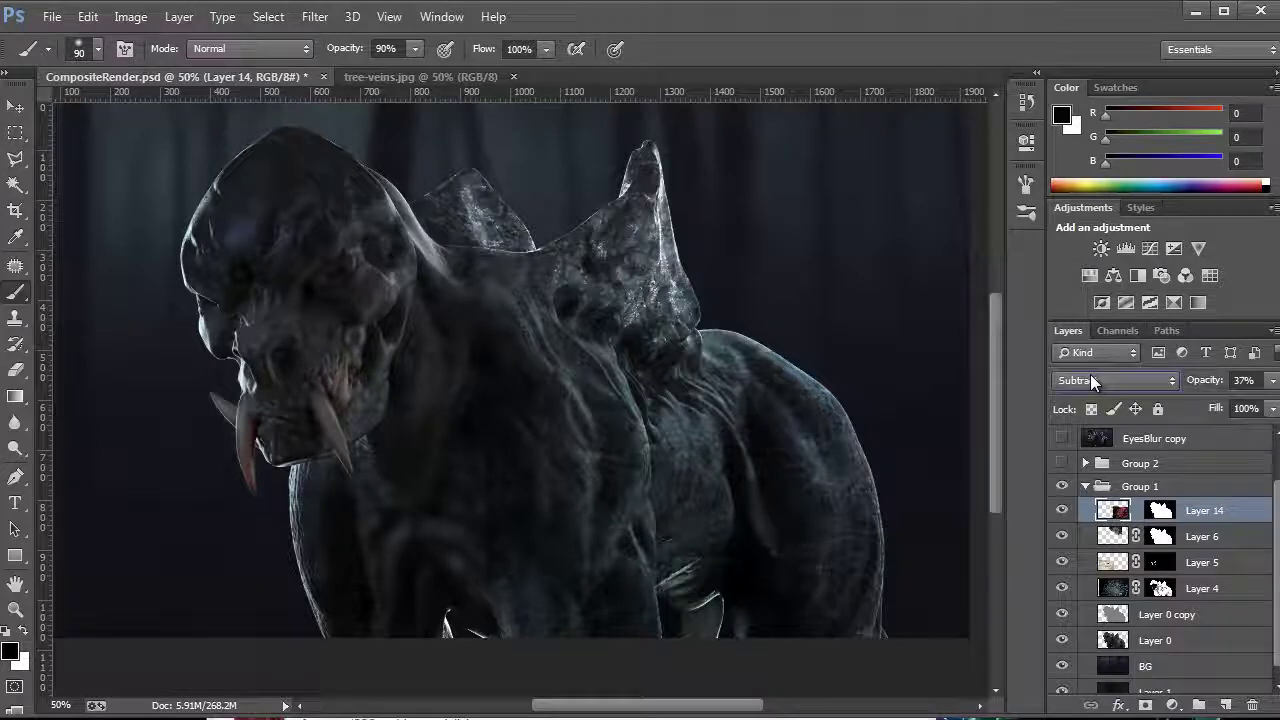
{"action": "scroll", "coordinate": [1090, 374], "scroll_direction": "up", "scroll_amount": 4}
{"action": "scroll", "coordinate": [1090, 374], "scroll_direction": "up", "scroll_amount": 3}
{"action": "scroll", "coordinate": [1090, 380], "scroll_direction": "up", "scroll_amount": 1}
{"action": "scroll", "coordinate": [1090, 380], "scroll_direction": "down", "scroll_amount": 1}
{"action": "scroll", "coordinate": [1090, 380], "scroll_direction": "up", "scroll_amount": 1}
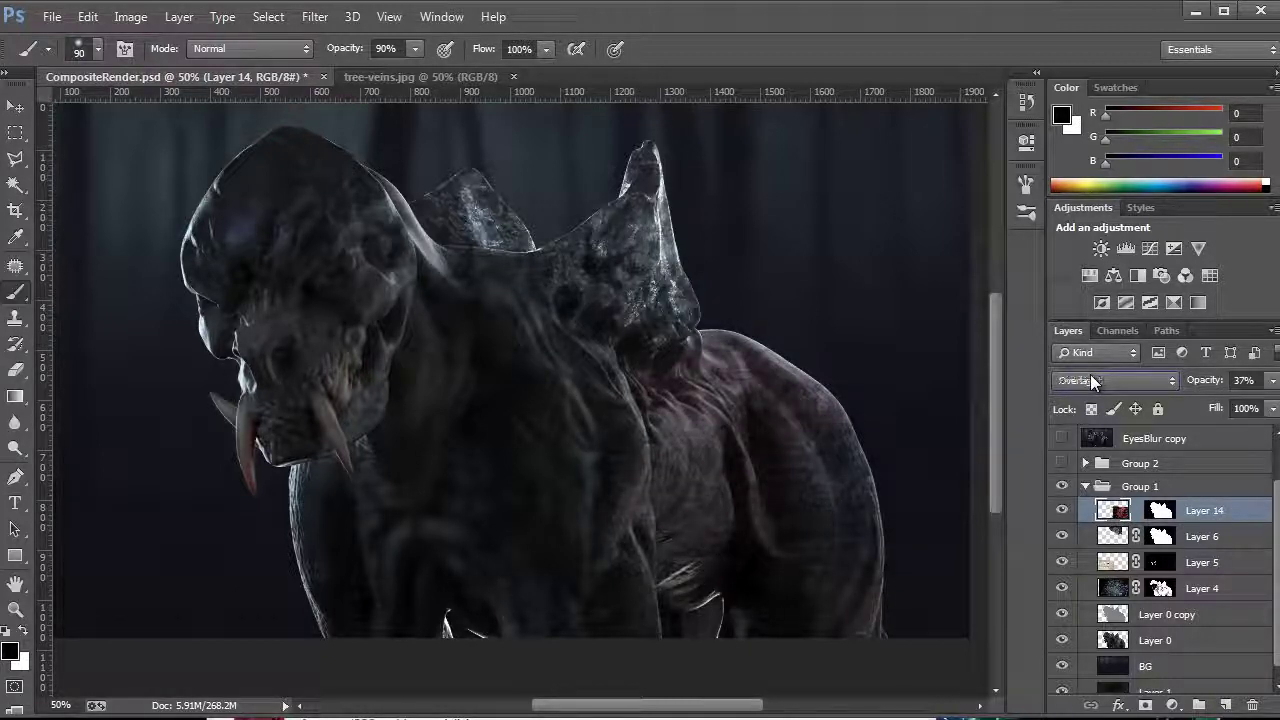
{"action": "scroll", "coordinate": [1090, 380], "scroll_direction": "up", "scroll_amount": 5}
{"action": "scroll", "coordinate": [1090, 380], "scroll_direction": "down", "scroll_amount": 5}
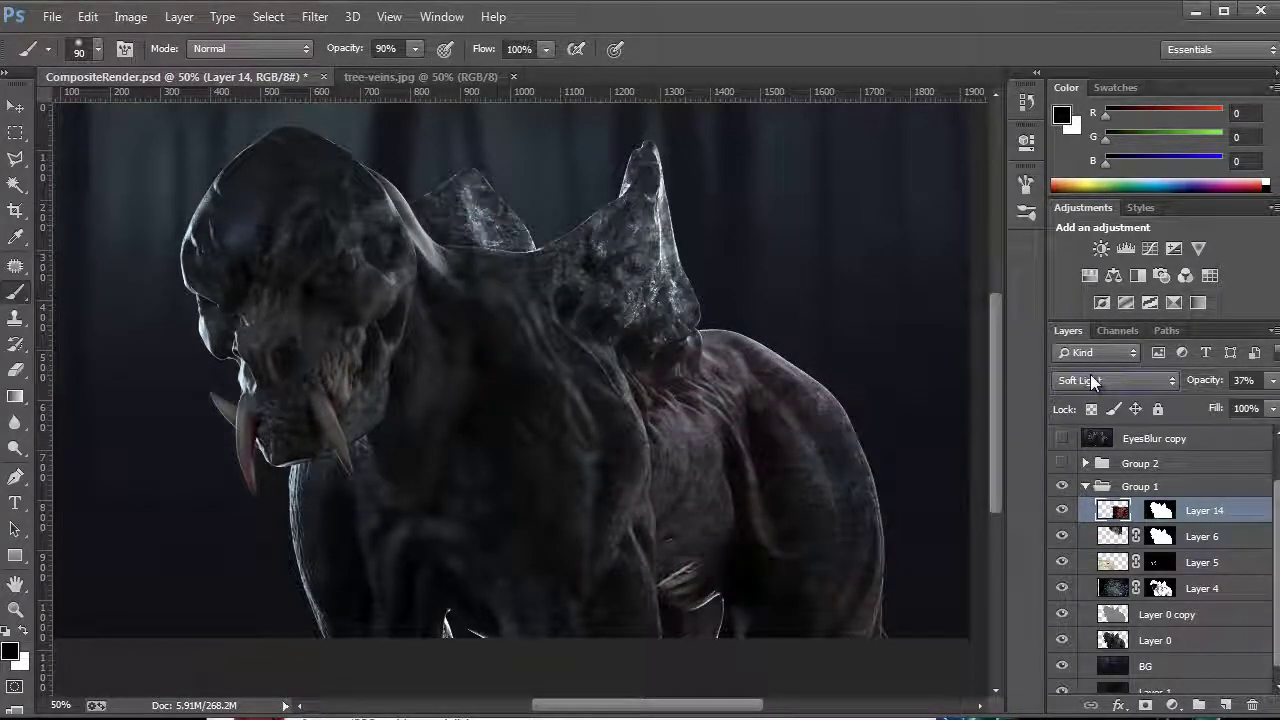
Paste the veins image onto a new layer, rotated about 89° and moved lower over the creature's body
{"action": "left_click", "coordinate": [1226, 704]}
{"action": "key", "text": "ctrl+v"}
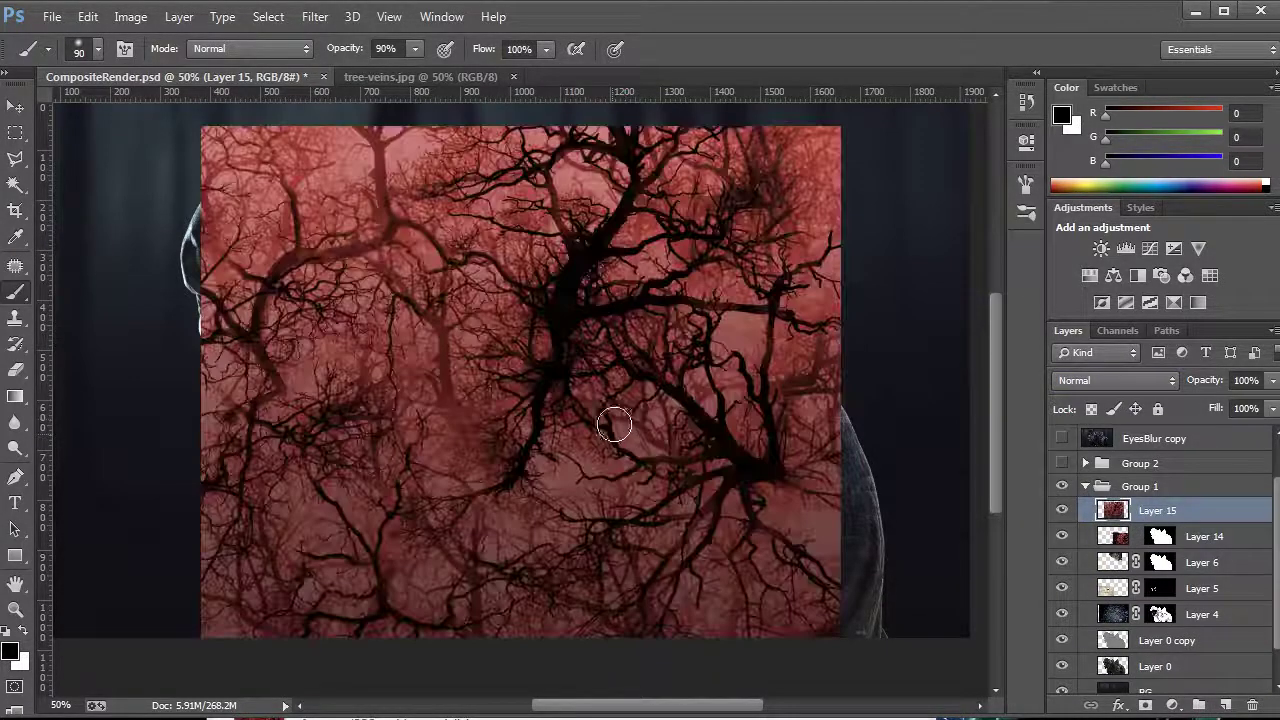
{"action": "key", "text": "v"}
{"action": "key", "text": "ctrl+t"}
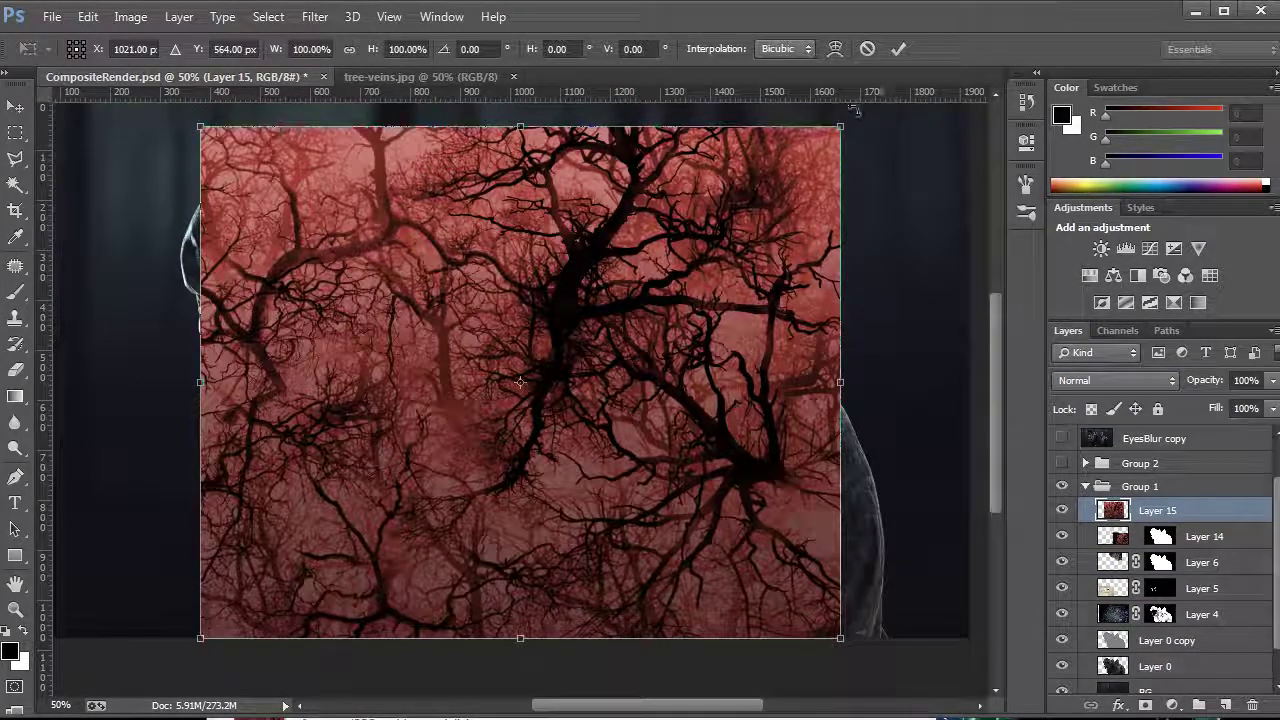
{"action": "left_click_drag", "start_coordinate": [862, 128], "coordinate": [498, 455]}
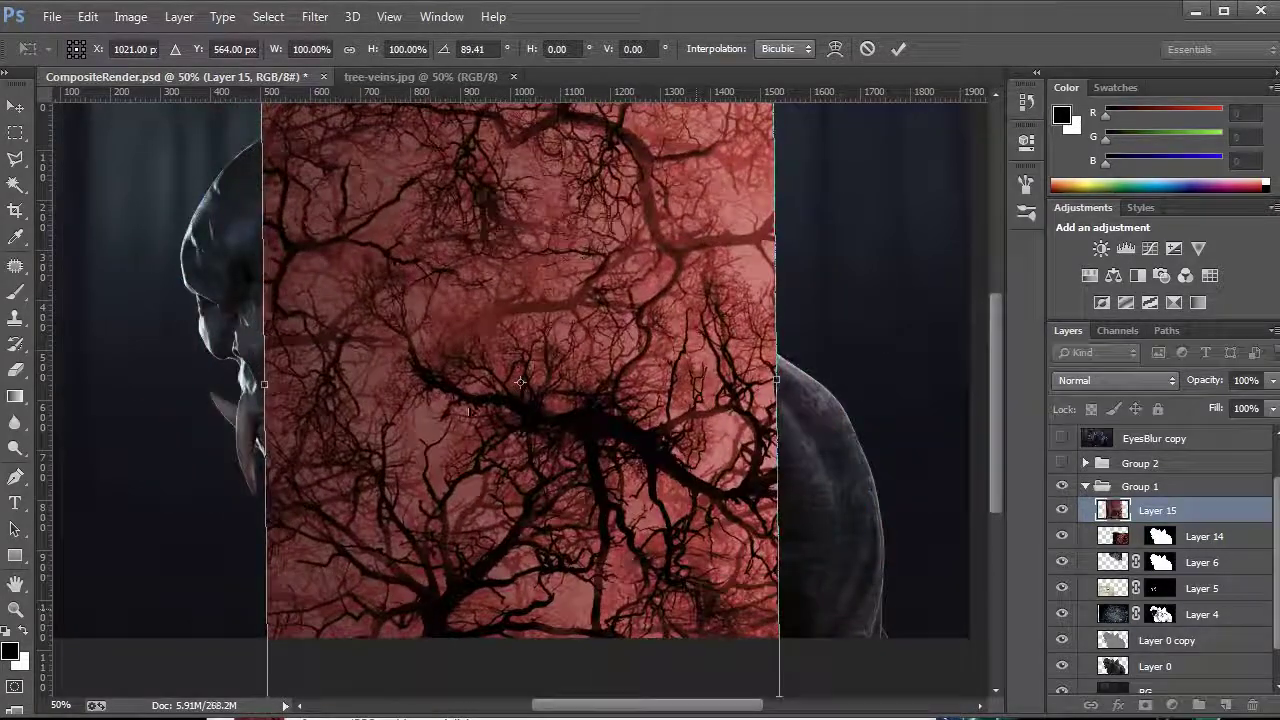
{"action": "left_click_drag", "start_coordinate": [468, 404], "coordinate": [452, 548]}
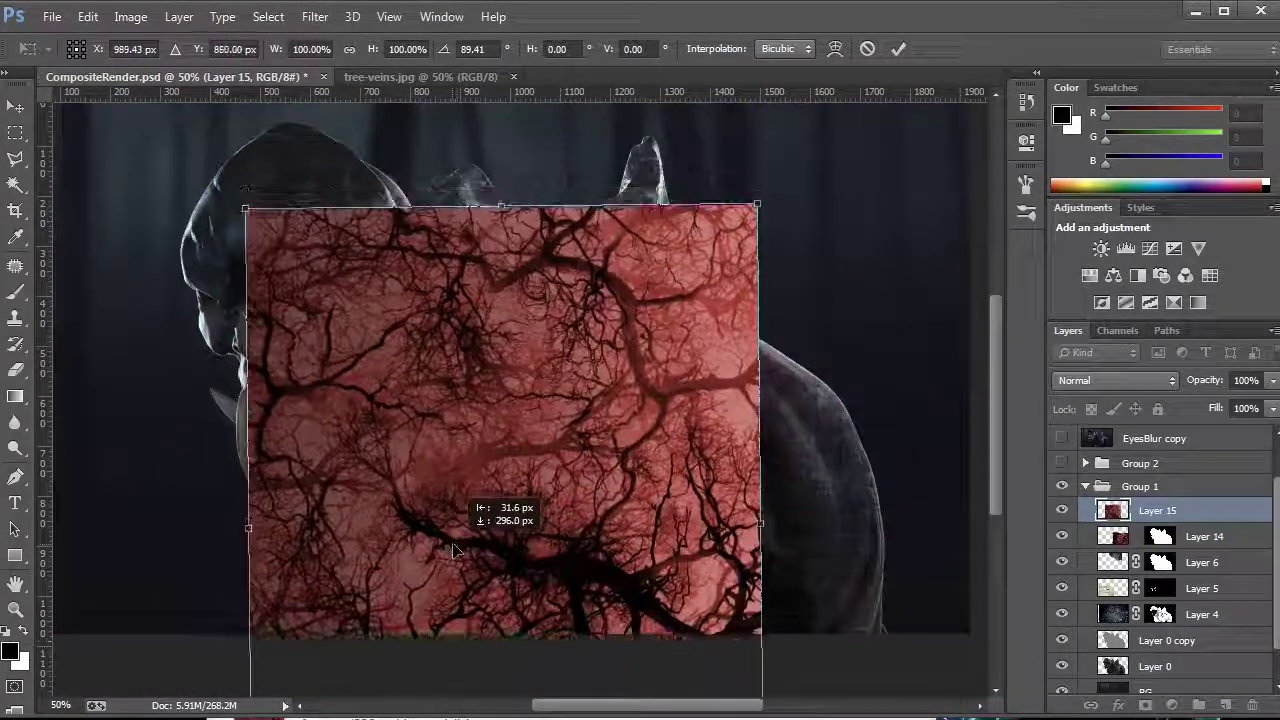
{"action": "key", "text": "Return"}
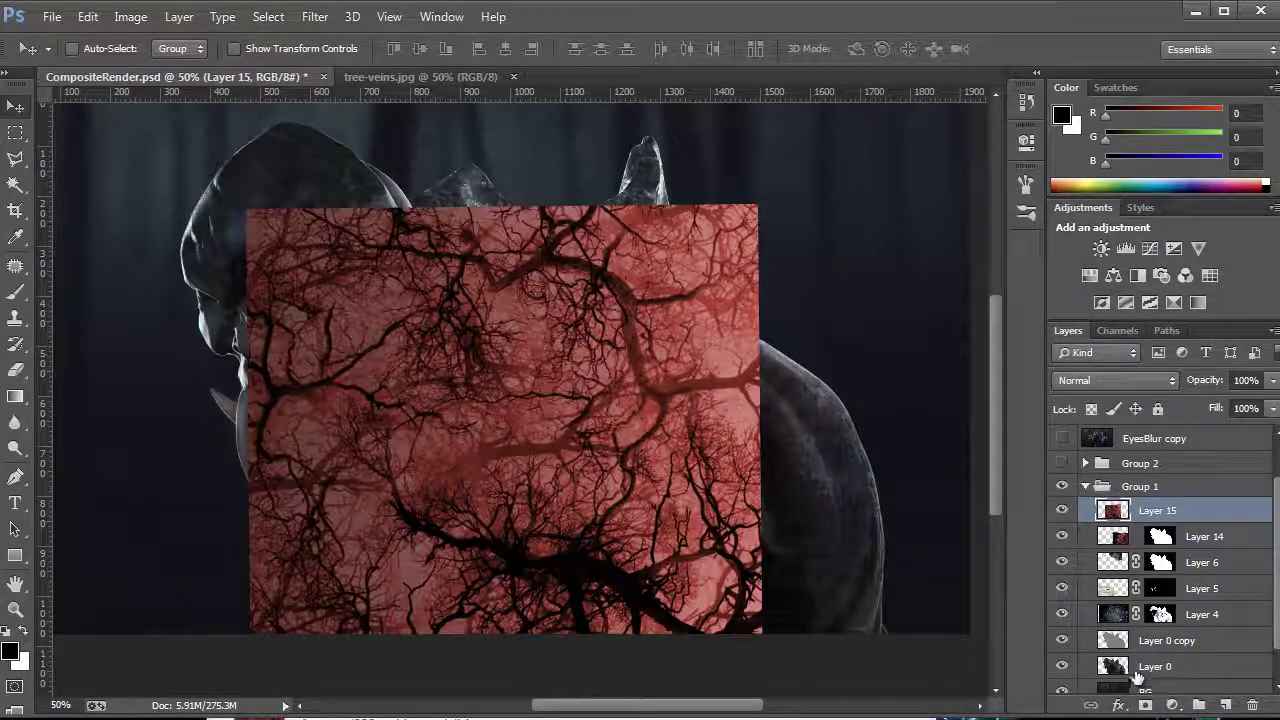
Select the empty area around the creature on Layer 0 with the Magic Wand and try it as a mask on Layer 15
{"action": "left_click", "coordinate": [1136, 677]}
{"action": "key", "text": "w"}
{"action": "left_click", "coordinate": [813, 243]}
{"action": "left_click", "coordinate": [1192, 515]}
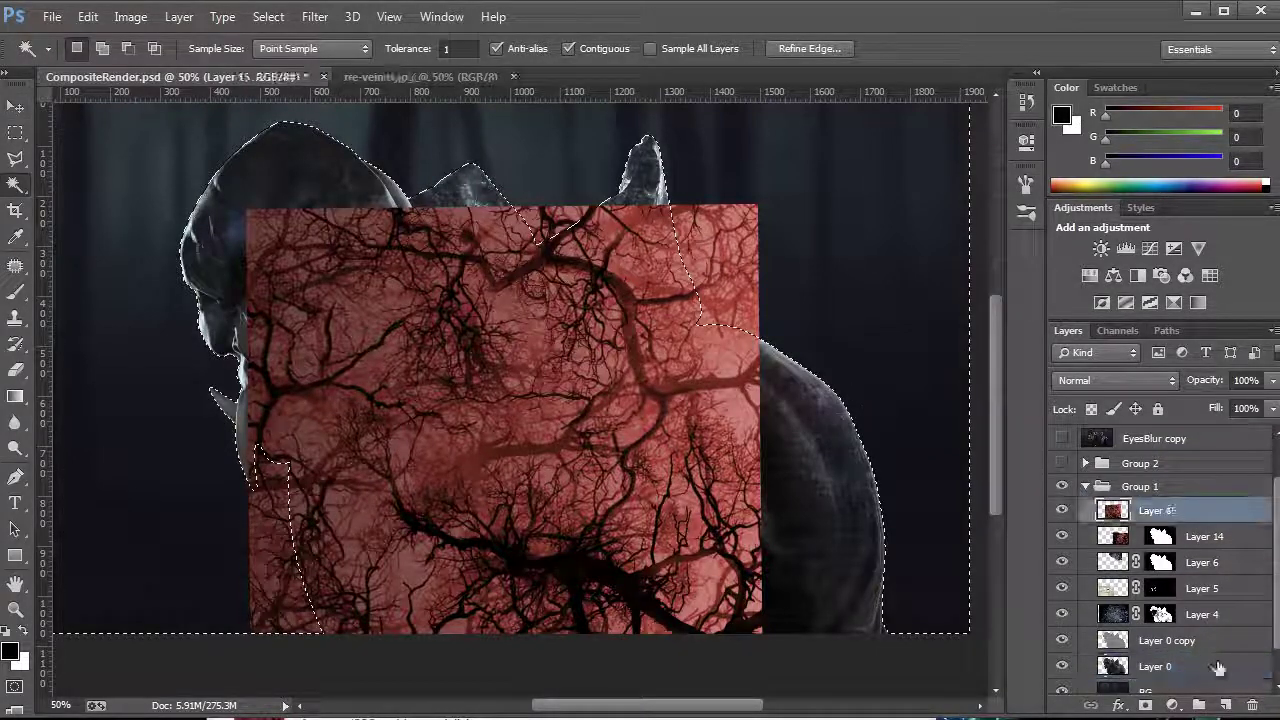
{"action": "left_click", "coordinate": [1145, 705]}
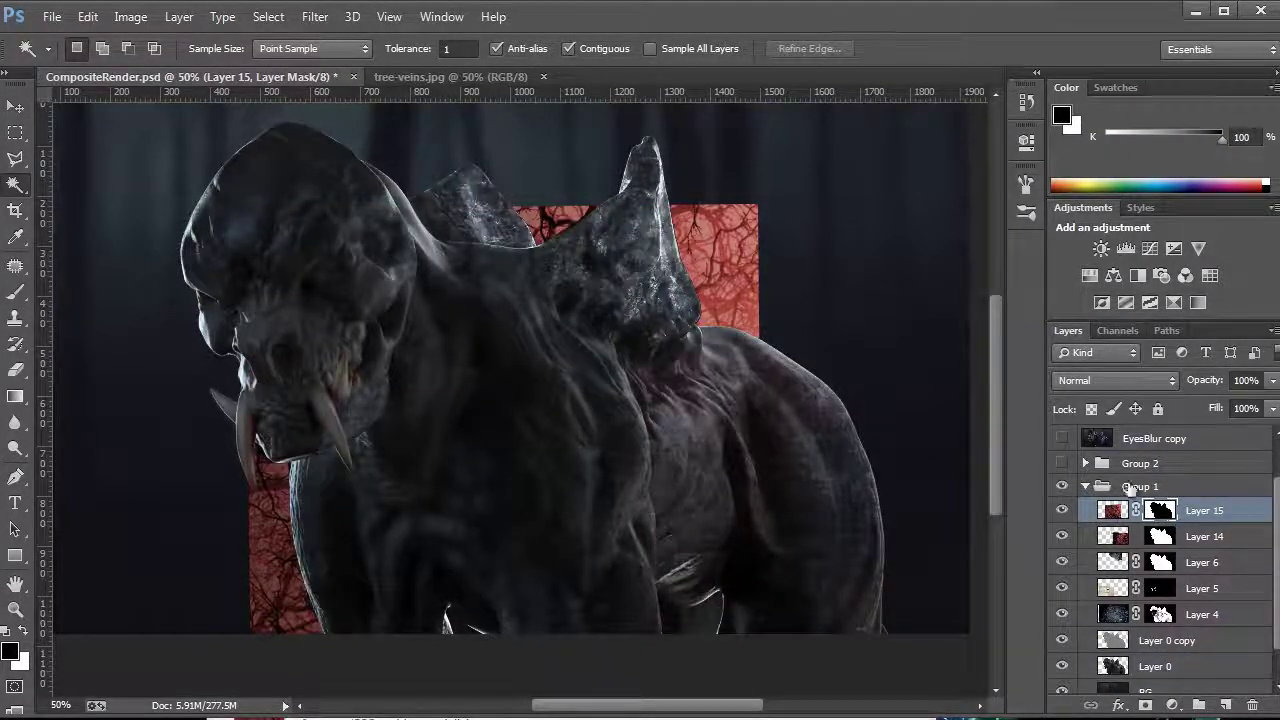
{"action": "key", "text": "ctrl+z"}
Invert the selection so it covers the creature and add it as a mask to Layer 15
{"action": "left_click", "coordinate": [120, 15]}
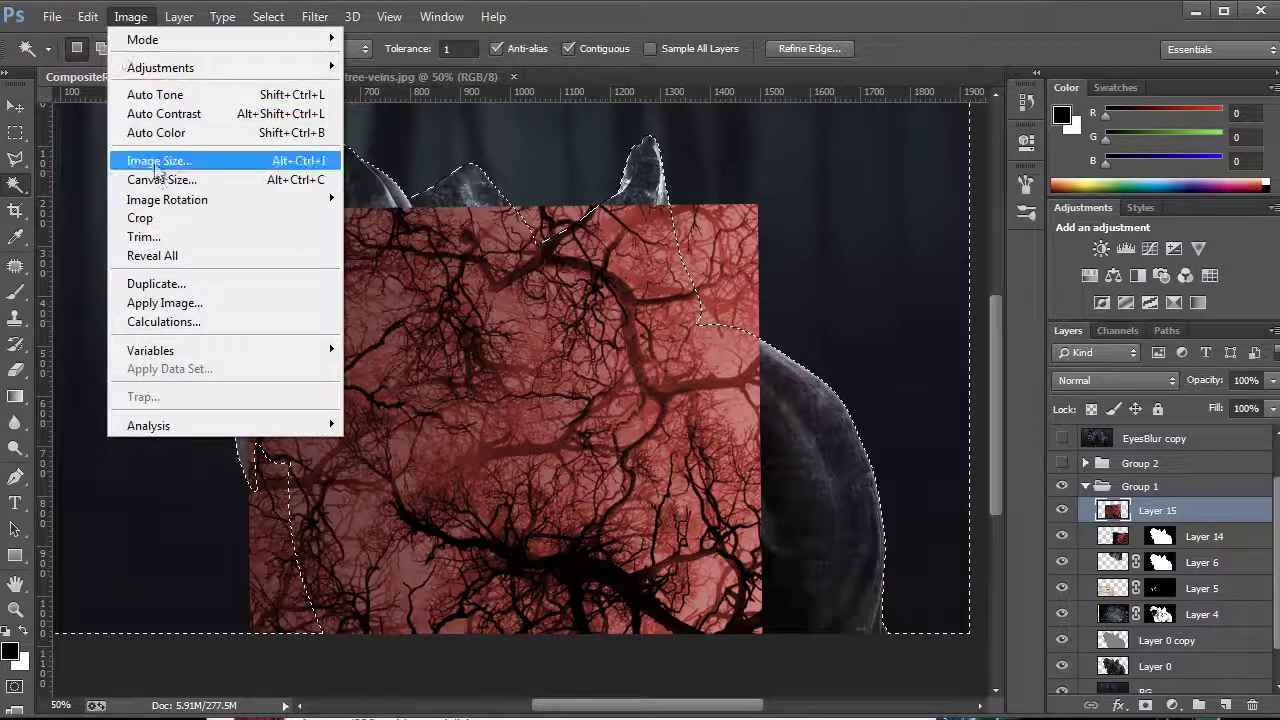
{"action": "left_click", "coordinate": [258, 19]}
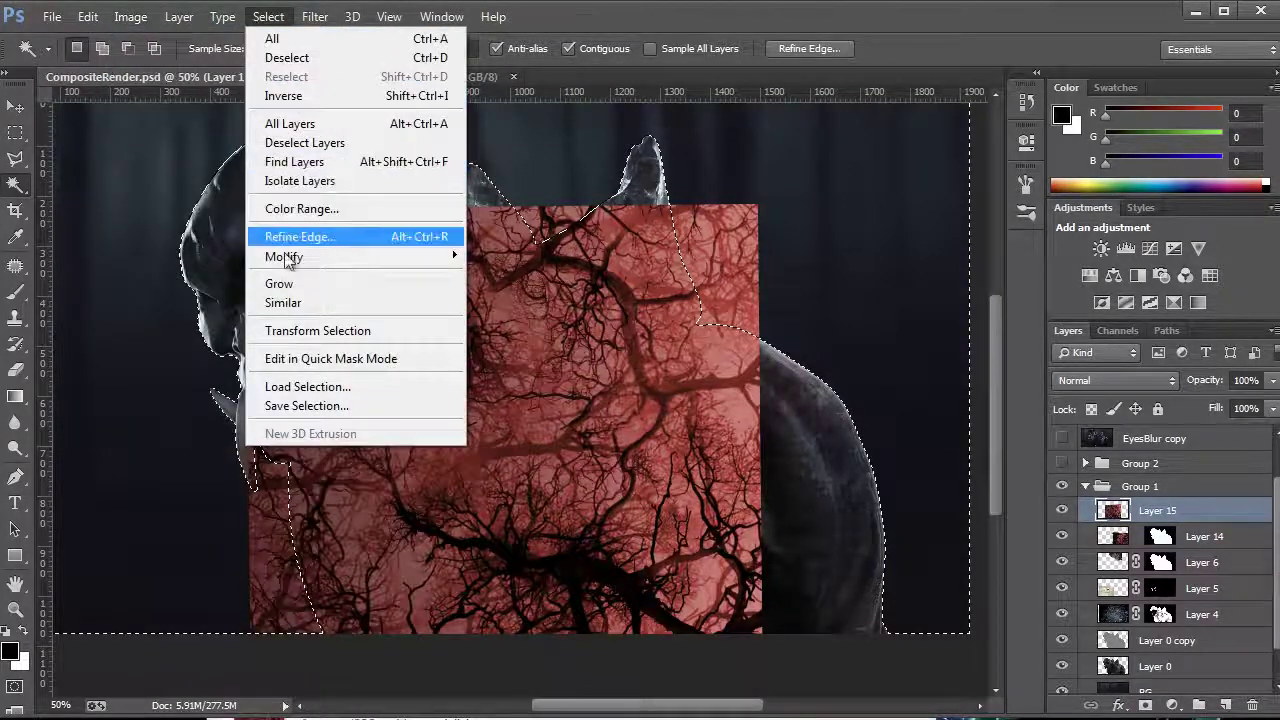
{"action": "left_click", "coordinate": [283, 95]}
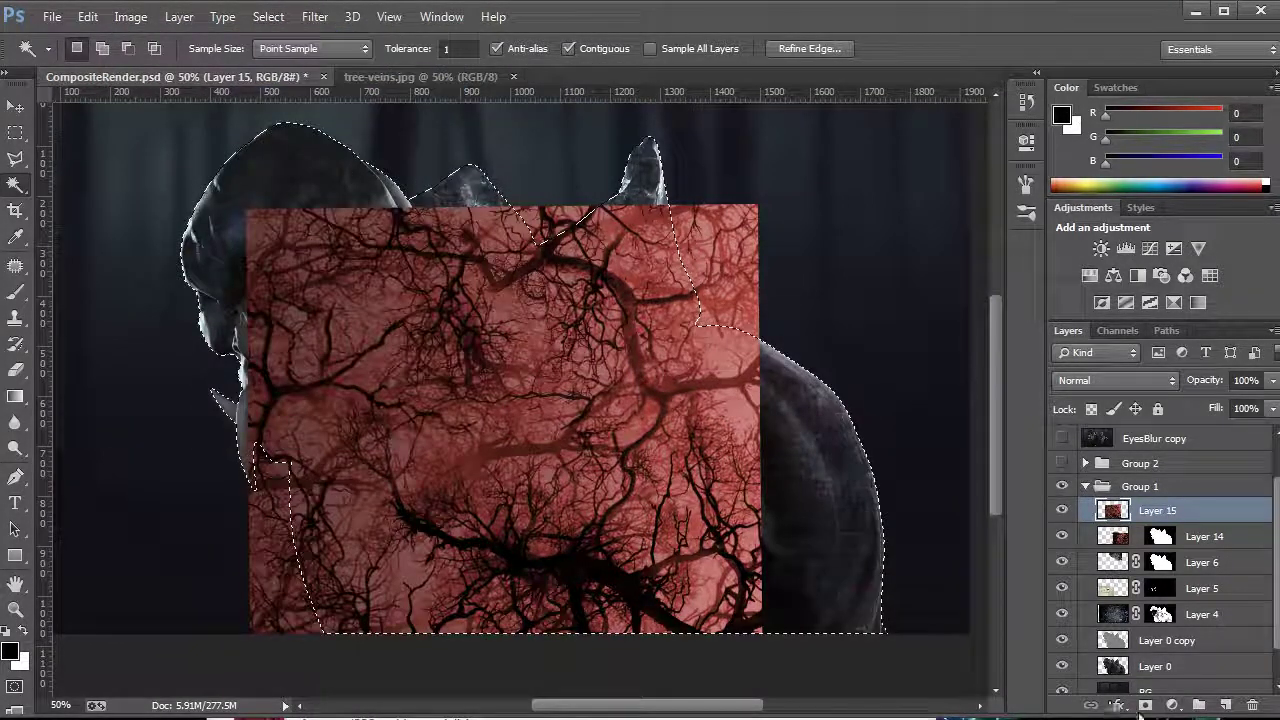
{"action": "left_click", "coordinate": [1145, 705]}
Reposition Layer 15's veins texture slightly lower over the creature, independently of its unlinked mask
{"action": "key", "text": "v"}
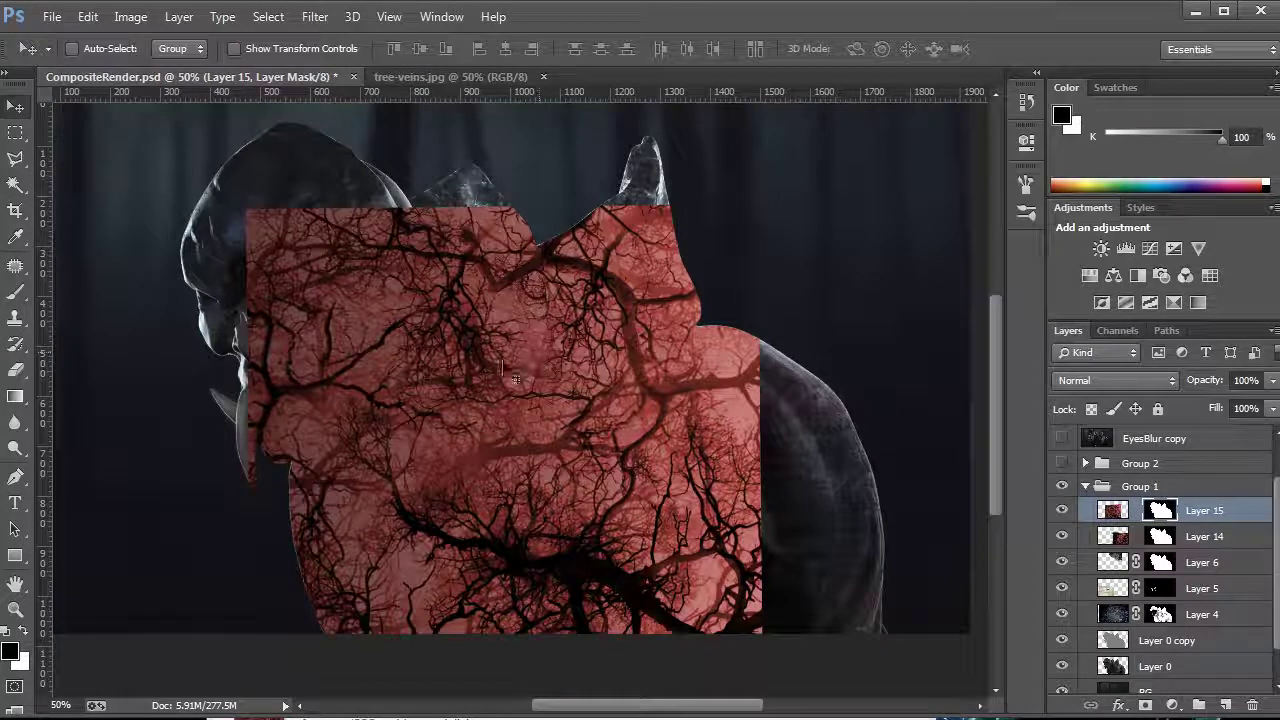
{"action": "left_click_drag", "start_coordinate": [641, 481], "coordinate": [535, 372]}
{"action": "left_click", "coordinate": [1112, 510]}
{"action": "left_click_drag", "start_coordinate": [455, 425], "coordinate": [278, 410]}
Set Layer 15 to Soft Light blending at 57% opacity
{"action": "left_click", "coordinate": [1080, 381]}
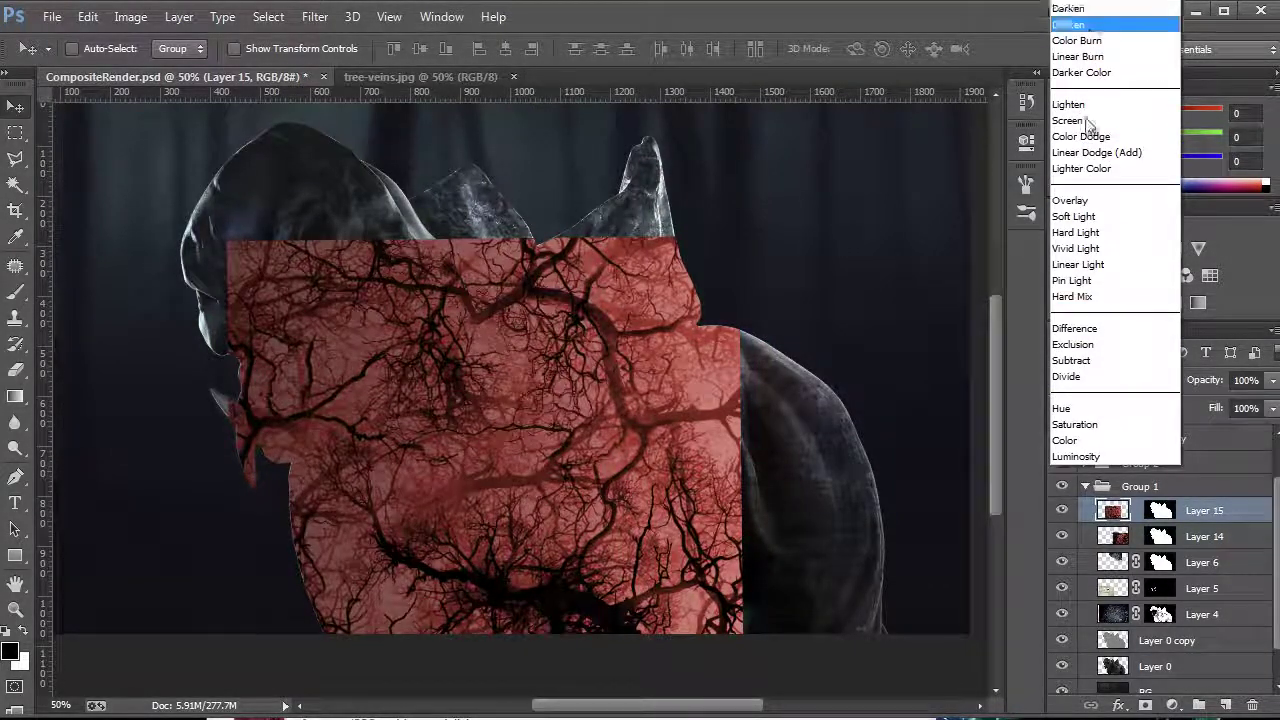
{"action": "left_click", "coordinate": [1076, 218]}
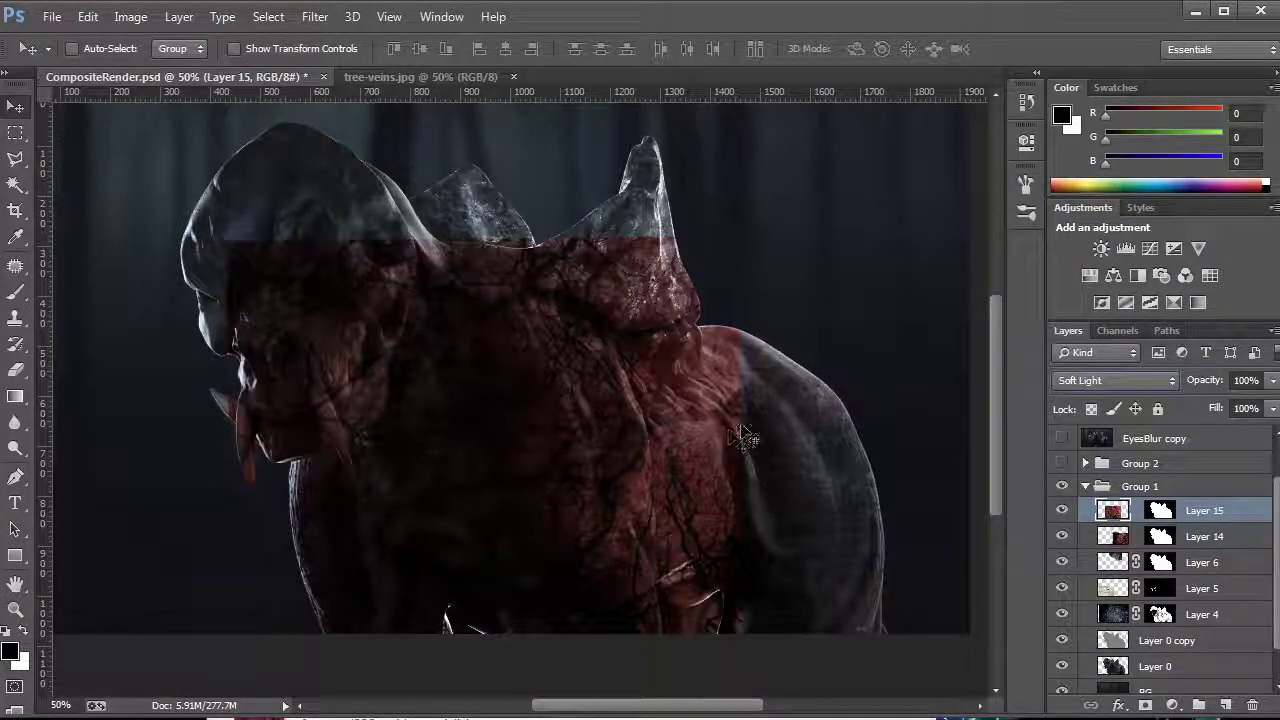
{"action": "left_click", "coordinate": [1273, 383]}
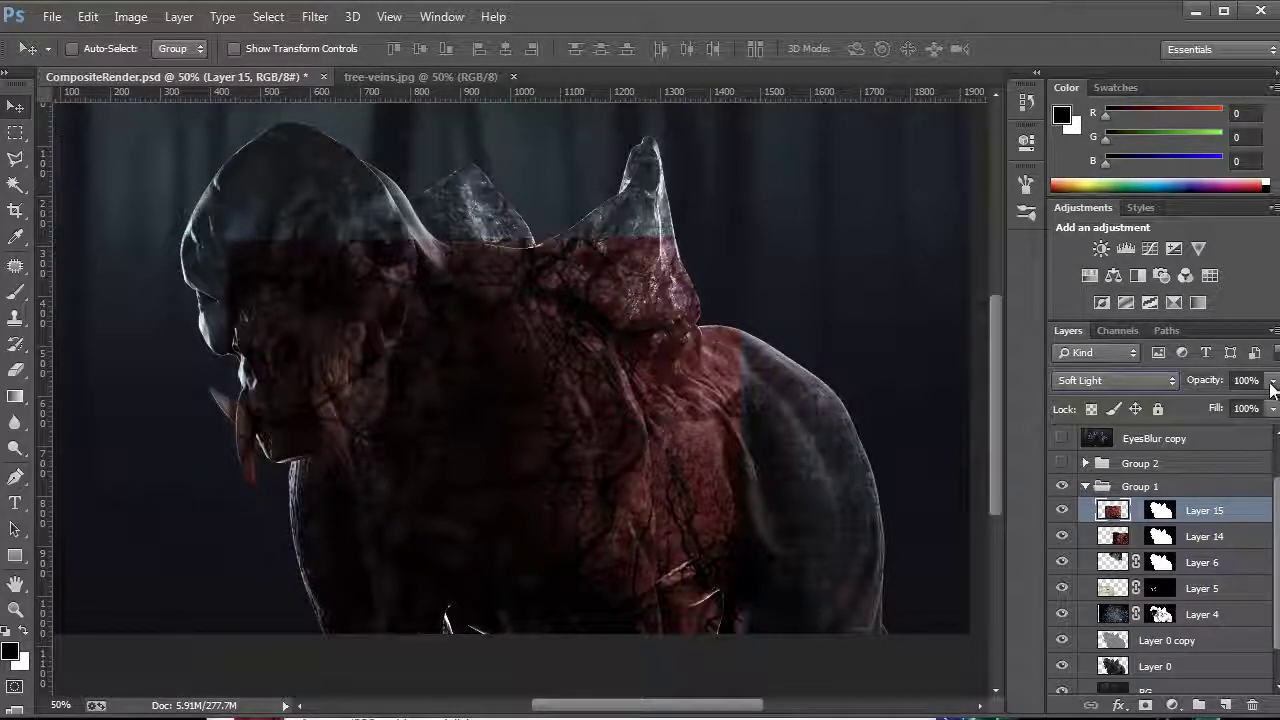
{"action": "left_click_drag", "start_coordinate": [1257, 407], "coordinate": [1226, 405]}
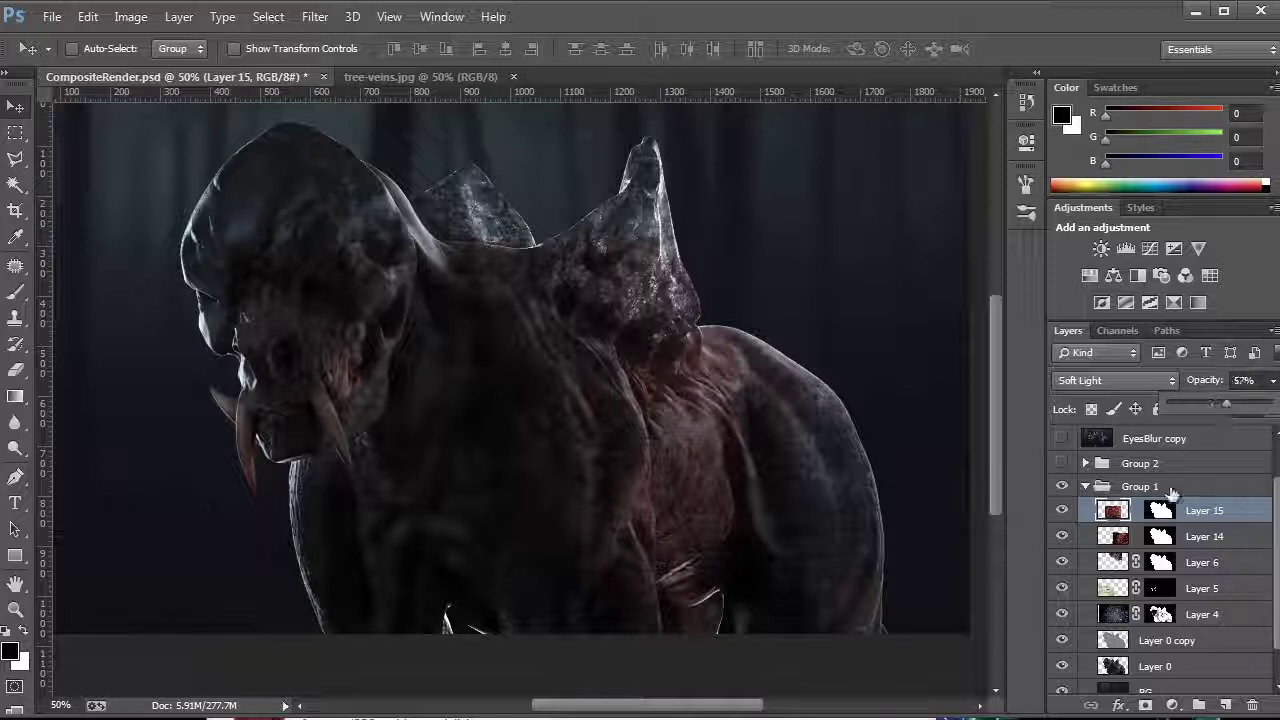
Paint out the red veins over the creature's head, chest, belly and back spike on Layer 15 with the 90-pixel black brush
{"action": "left_click", "coordinate": [1190, 540]}
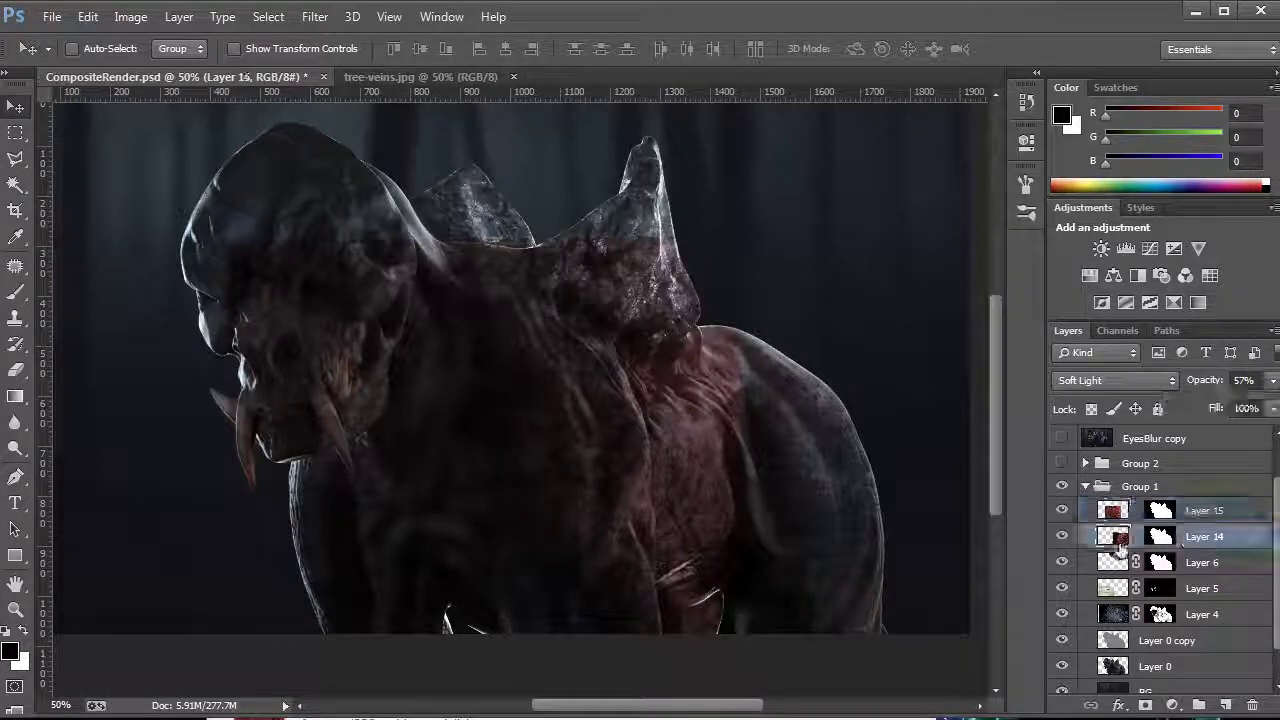
{"action": "left_click", "coordinate": [1200, 512]}
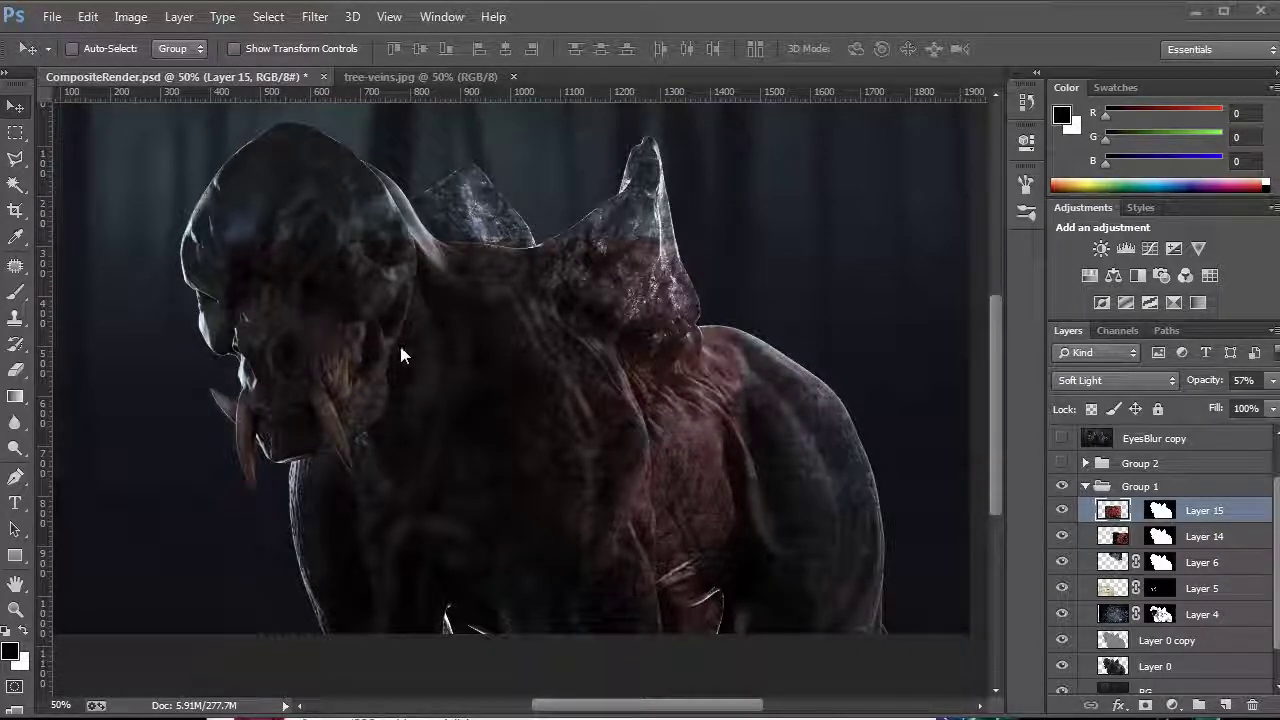
{"action": "key", "text": "b"}
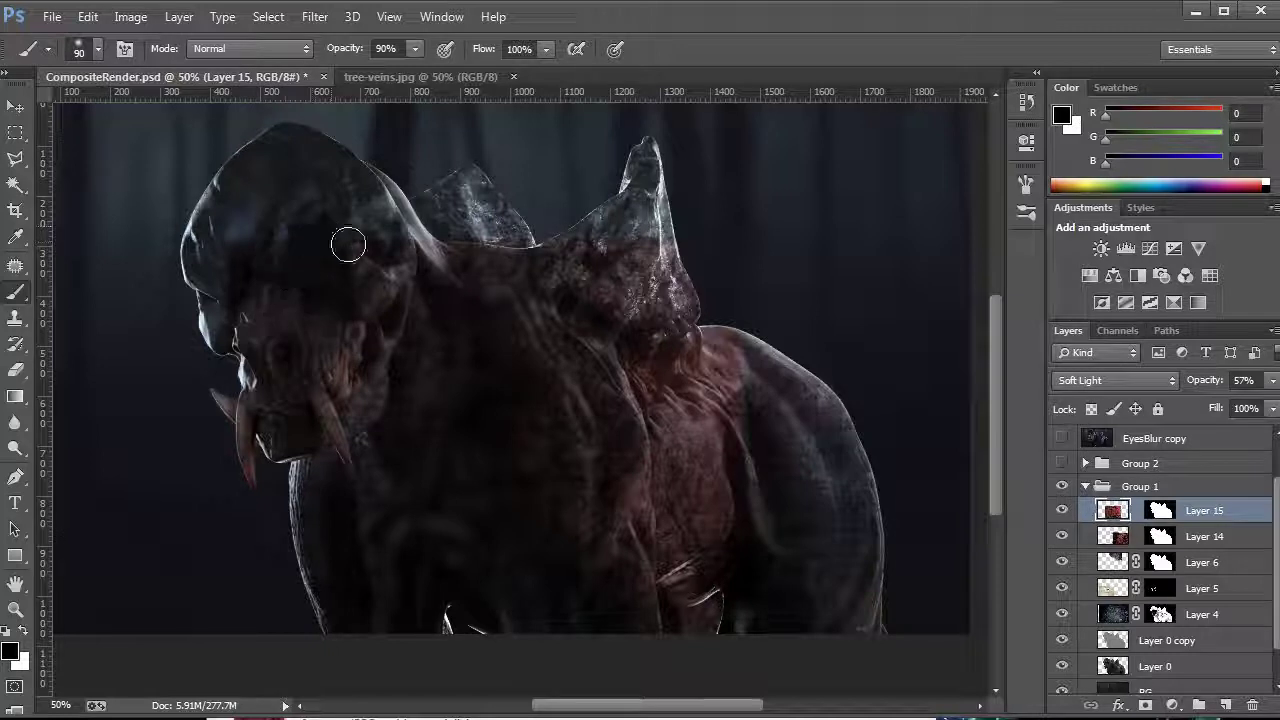
{"action": "mouse_move", "coordinate": [370, 343]}
{"action": "left_mouse_down"}
{"action": "mouse_move", "coordinate": [372, 380]}
{"action": "mouse_move", "coordinate": [333, 389]}
{"action": "mouse_move", "coordinate": [345, 395]}
{"action": "mouse_move", "coordinate": [302, 376]}
{"action": "left_mouse_up"}
{"action": "mouse_move", "coordinate": [285, 437]}
{"action": "left_mouse_down"}
{"action": "mouse_move", "coordinate": [234, 451]}
{"action": "mouse_move", "coordinate": [286, 354]}
{"action": "left_mouse_up"}
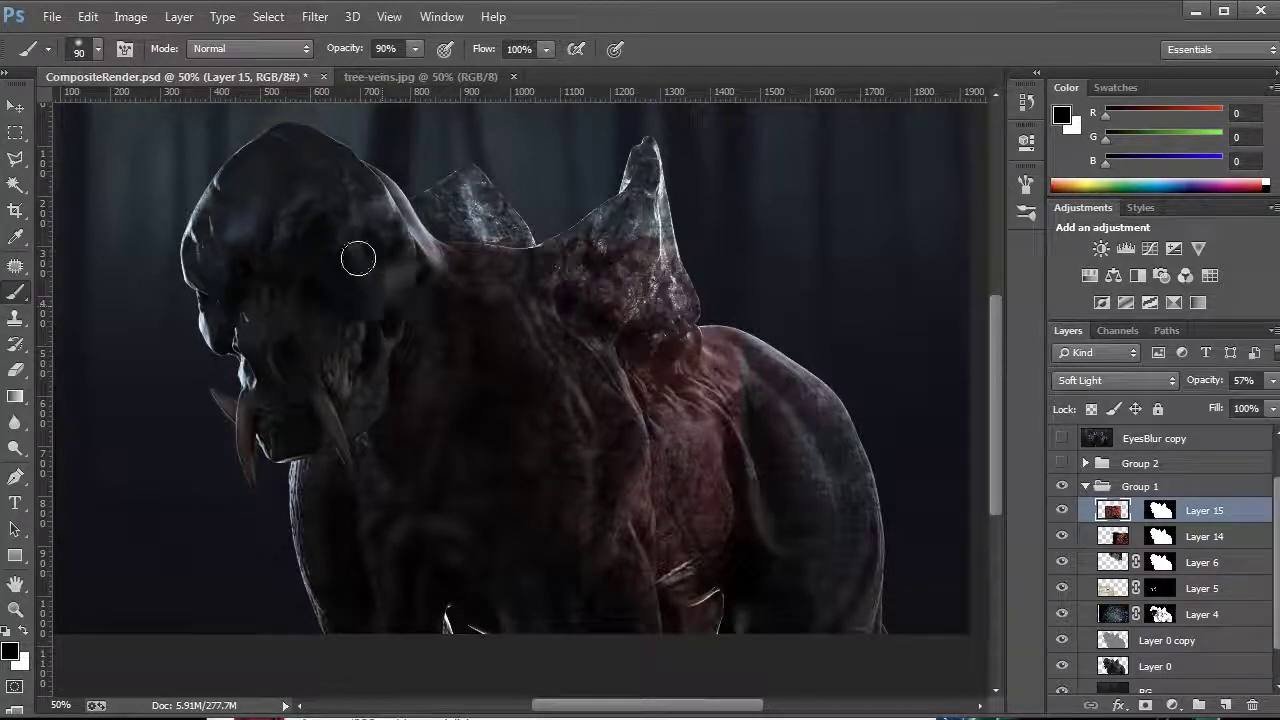
{"action": "mouse_move", "coordinate": [385, 293]}
{"action": "left_mouse_down"}
{"action": "mouse_move", "coordinate": [389, 357]}
{"action": "mouse_move", "coordinate": [471, 249]}
{"action": "mouse_move", "coordinate": [495, 240]}
{"action": "mouse_move", "coordinate": [529, 260]}
{"action": "mouse_move", "coordinate": [612, 222]}
{"action": "mouse_move", "coordinate": [655, 250]}
{"action": "mouse_move", "coordinate": [597, 227]}
{"action": "mouse_move", "coordinate": [729, 294]}
{"action": "mouse_move", "coordinate": [775, 345]}
{"action": "mouse_move", "coordinate": [740, 385]}
{"action": "mouse_move", "coordinate": [737, 463]}
{"action": "mouse_move", "coordinate": [713, 508]}
{"action": "mouse_move", "coordinate": [737, 600]}
{"action": "mouse_move", "coordinate": [686, 651]}
{"action": "mouse_move", "coordinate": [666, 557]}
{"action": "mouse_move", "coordinate": [715, 548]}
{"action": "mouse_move", "coordinate": [706, 503]}
{"action": "mouse_move", "coordinate": [740, 360]}
{"action": "mouse_move", "coordinate": [660, 620]}
{"action": "left_mouse_up"}
{"action": "mouse_move", "coordinate": [559, 587]}
{"action": "left_mouse_down"}
{"action": "mouse_move", "coordinate": [618, 498]}
{"action": "mouse_move", "coordinate": [633, 441]}
{"action": "mouse_move", "coordinate": [633, 398]}
{"action": "mouse_move", "coordinate": [591, 355]}
{"action": "mouse_move", "coordinate": [597, 400]}
{"action": "mouse_move", "coordinate": [565, 333]}
{"action": "mouse_move", "coordinate": [618, 272]}
{"action": "mouse_move", "coordinate": [618, 309]}
{"action": "mouse_move", "coordinate": [692, 309]}
{"action": "mouse_move", "coordinate": [580, 280]}
{"action": "mouse_move", "coordinate": [527, 294]}
{"action": "left_mouse_up"}
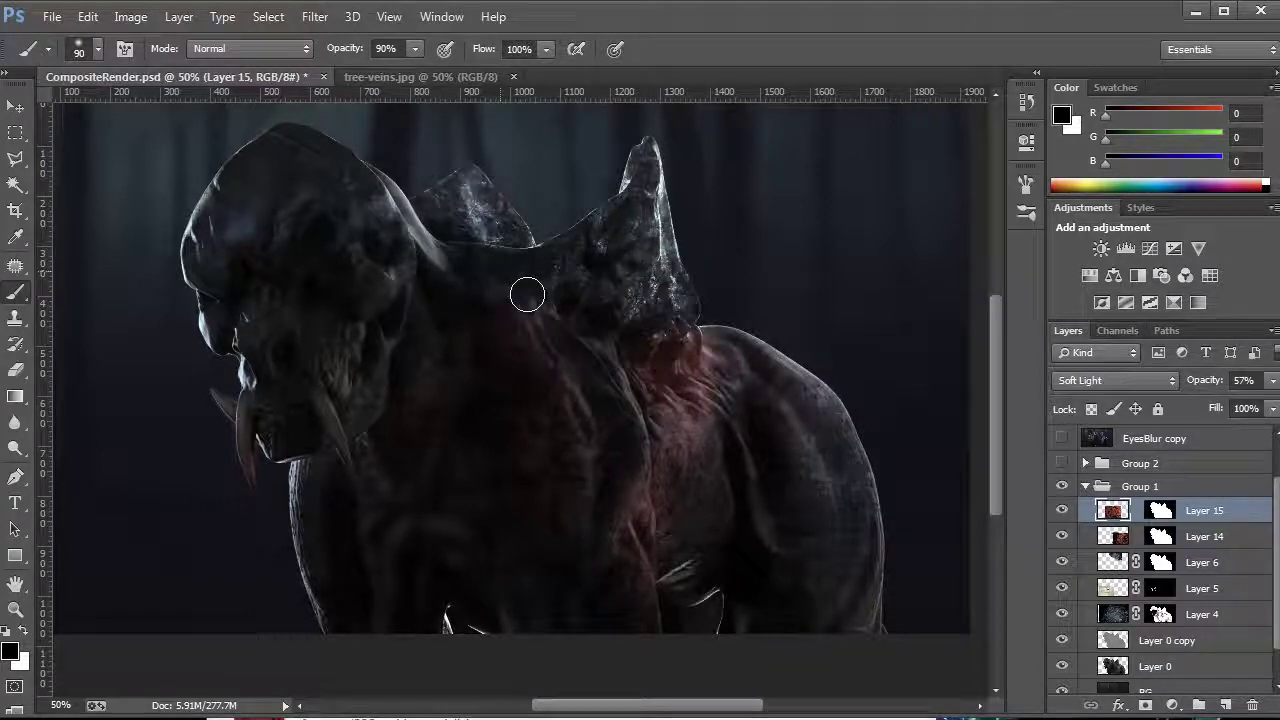
{"action": "mouse_move", "coordinate": [584, 349]}
{"action": "left_mouse_down"}
{"action": "mouse_move", "coordinate": [643, 451]}
{"action": "mouse_move", "coordinate": [634, 496]}
{"action": "mouse_move", "coordinate": [672, 344]}
{"action": "mouse_move", "coordinate": [721, 320]}
{"action": "mouse_move", "coordinate": [637, 365]}
{"action": "mouse_move", "coordinate": [543, 625]}
{"action": "left_mouse_up"}
{"action": "mouse_move", "coordinate": [573, 298]}
{"action": "left_mouse_down"}
{"action": "mouse_move", "coordinate": [571, 454]}
{"action": "mouse_move", "coordinate": [554, 400]}
{"action": "mouse_move", "coordinate": [421, 334]}
{"action": "left_mouse_up"}
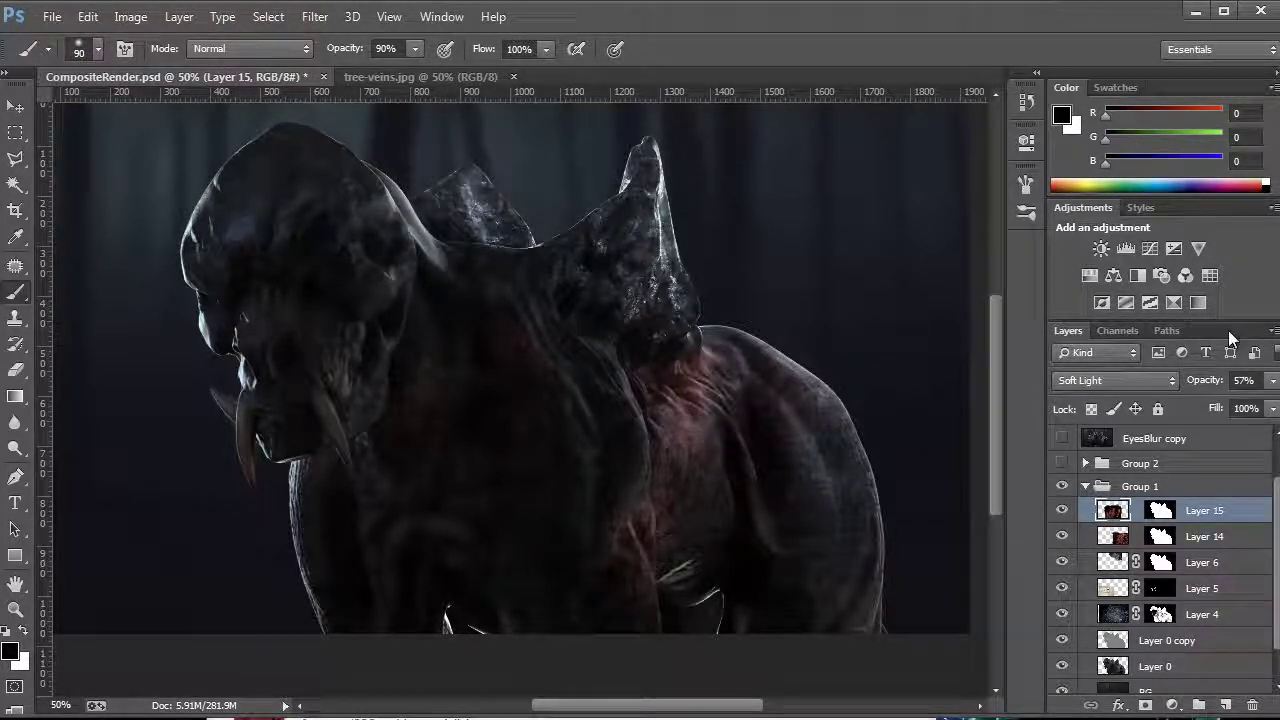
Lower Layer 15's opacity to 37% and compare the creature with and without that layer
{"action": "left_click", "coordinate": [1272, 380]}
{"action": "left_click_drag", "start_coordinate": [1225, 403], "coordinate": [1192, 404]}
{"action": "left_click", "coordinate": [1063, 510]}
{"action": "left_click", "coordinate": [1062, 510]}
{"action": "left_click", "coordinate": [1062, 510]}
{"action": "left_click", "coordinate": [1061, 510]}
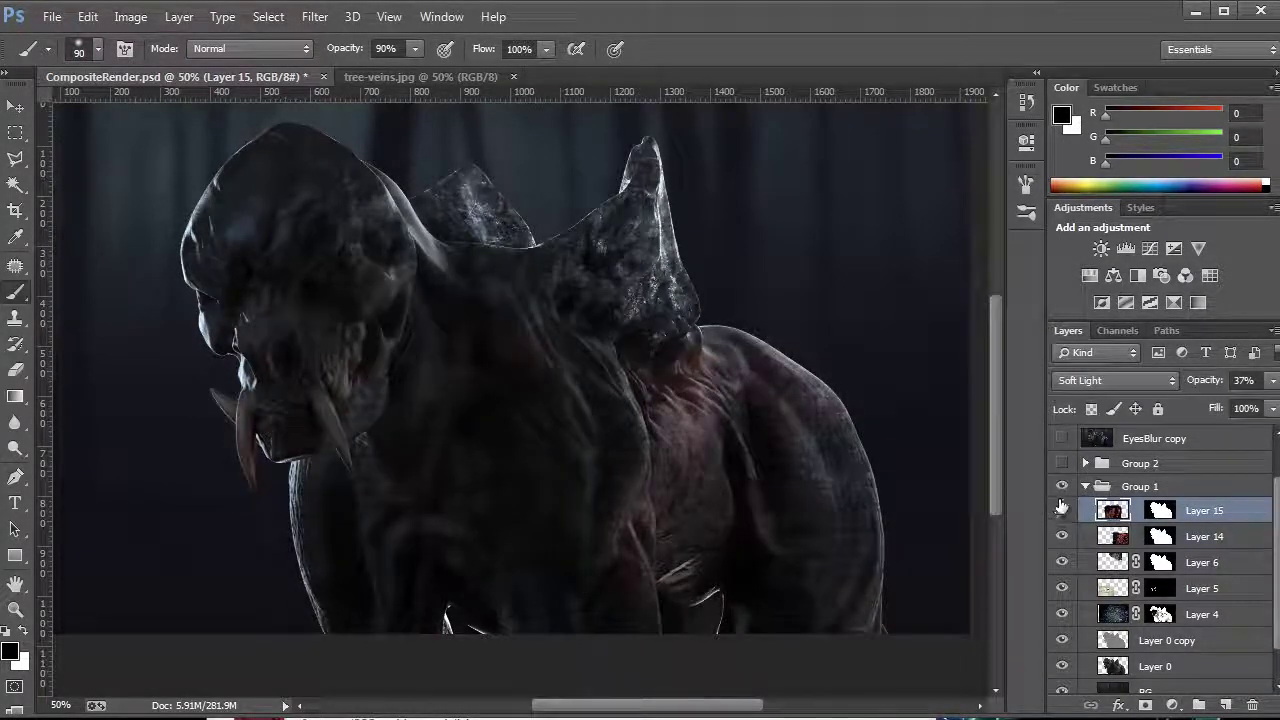
Erase Layer 15's vein texture from the creature's face, neck and shoulder with a soft 125-pixel eraser
{"action": "left_click", "coordinate": [13, 372]}
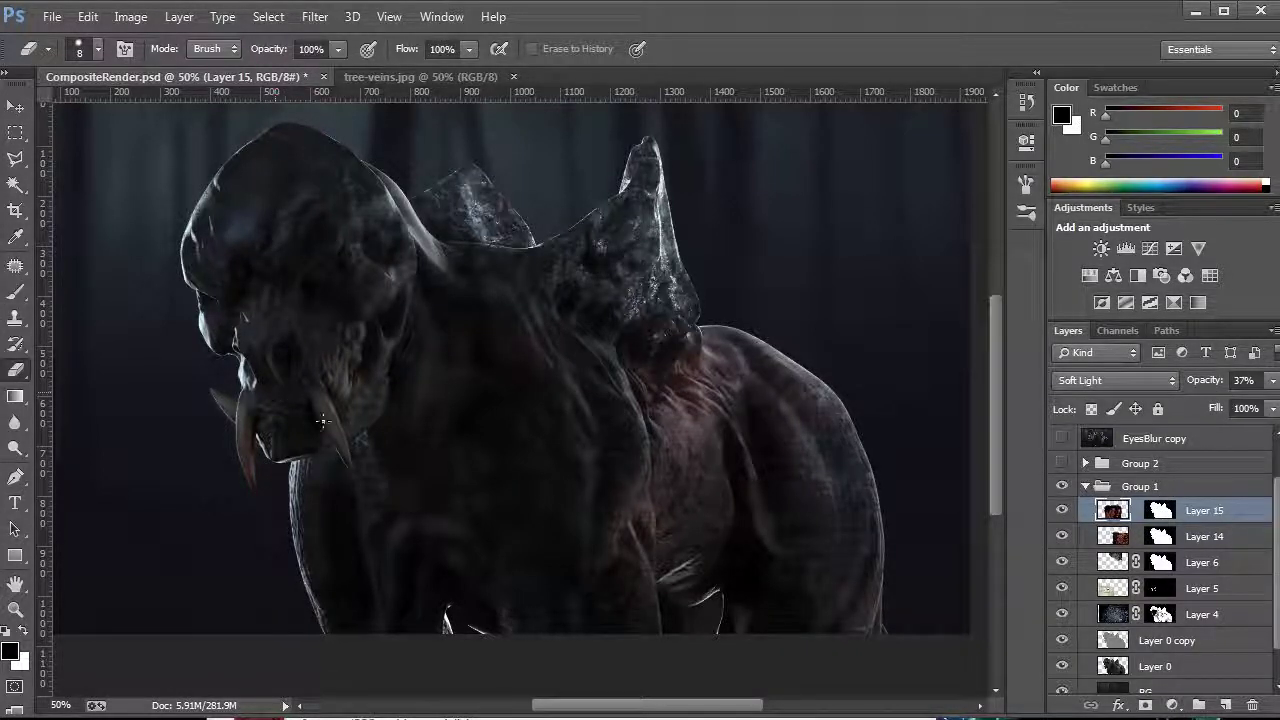
{"action": "mouse_move", "coordinate": [277, 283]}
{"action": "left_mouse_down"}
{"action": "mouse_move", "coordinate": [385, 279]}
{"action": "mouse_move", "coordinate": [384, 293]}
{"action": "mouse_move", "coordinate": [323, 264]}
{"action": "mouse_move", "coordinate": [360, 284]}
{"action": "mouse_move", "coordinate": [352, 270]}
{"action": "mouse_move", "coordinate": [307, 287]}
{"action": "mouse_move", "coordinate": [287, 233]}
{"action": "mouse_move", "coordinate": [320, 455]}
{"action": "mouse_move", "coordinate": [288, 386]}
{"action": "mouse_move", "coordinate": [315, 460]}
{"action": "left_mouse_up"}
{"action": "key", "text": "bracketright"}
{"action": "key", "text": "bracketright"}
{"action": "key", "text": "bracketright"}
{"action": "key", "text": "bracketright"}
{"action": "mouse_move", "coordinate": [229, 416]}
{"action": "left_mouse_down"}
{"action": "mouse_move", "coordinate": [372, 306]}
{"action": "mouse_move", "coordinate": [364, 315]}
{"action": "mouse_move", "coordinate": [367, 277]}
{"action": "mouse_move", "coordinate": [407, 276]}
{"action": "mouse_move", "coordinate": [442, 301]}
{"action": "mouse_move", "coordinate": [490, 283]}
{"action": "mouse_move", "coordinate": [532, 301]}
{"action": "mouse_move", "coordinate": [563, 263]}
{"action": "mouse_move", "coordinate": [593, 315]}
{"action": "mouse_move", "coordinate": [549, 317]}
{"action": "mouse_move", "coordinate": [551, 369]}
{"action": "left_mouse_up"}
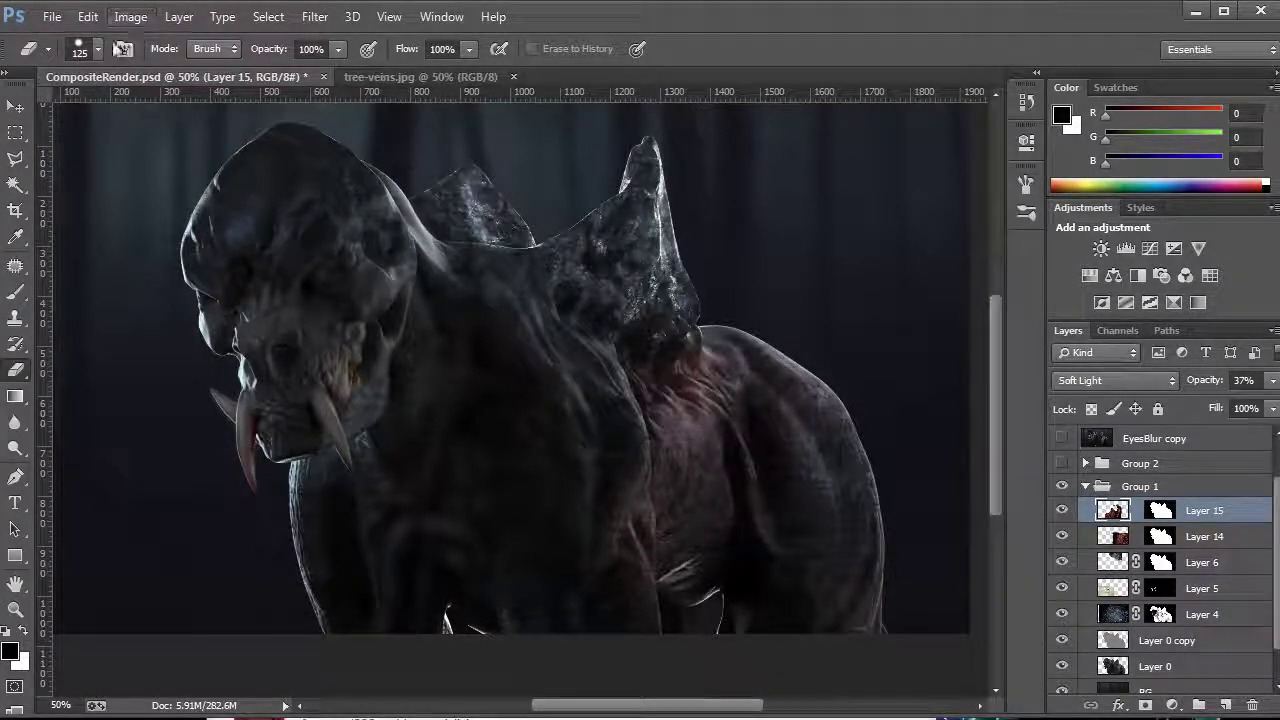
{"action": "left_click", "coordinate": [95, 52]}
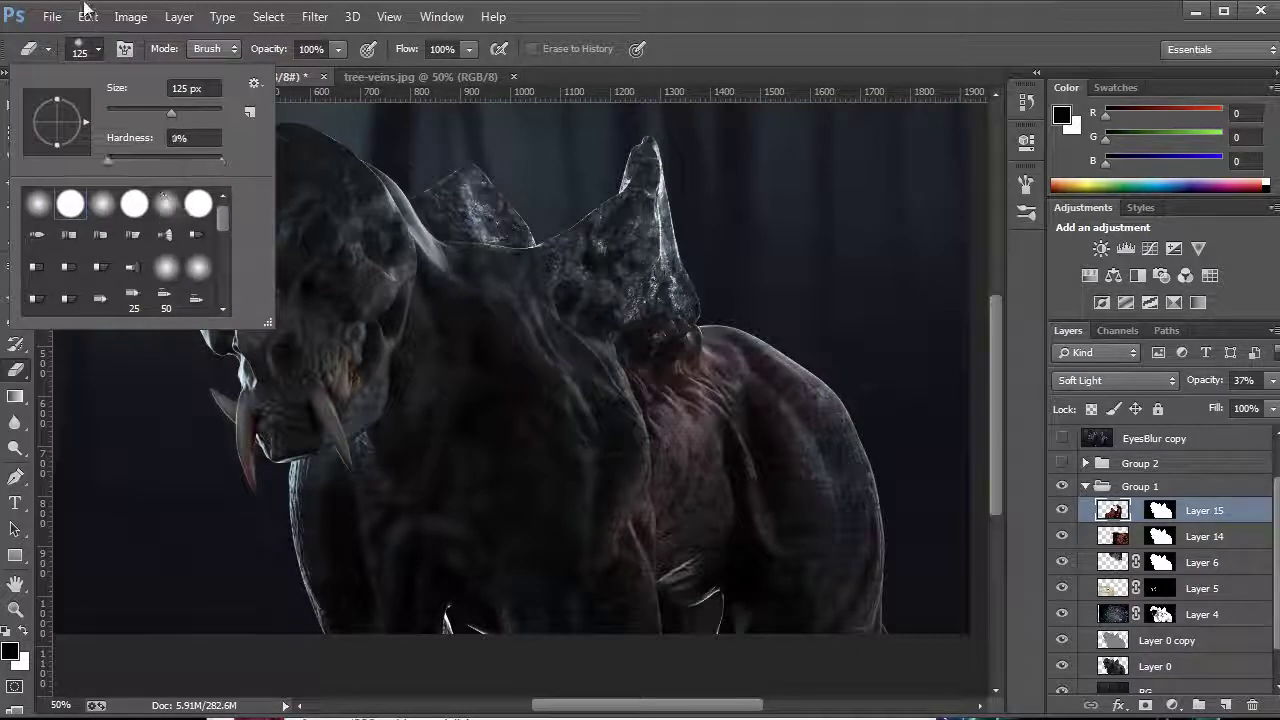
{"action": "left_click", "coordinate": [97, 49]}
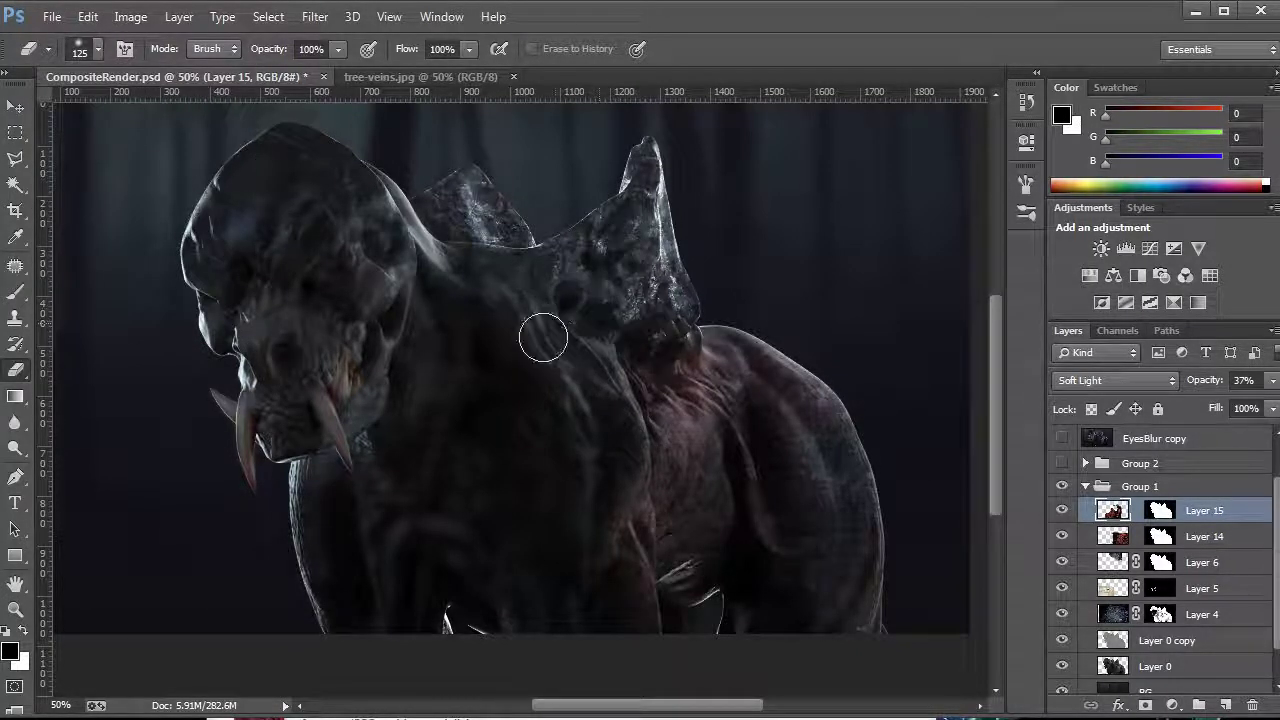
{"action": "mouse_move", "coordinate": [615, 403]}
{"action": "left_mouse_down"}
{"action": "mouse_move", "coordinate": [584, 386]}
{"action": "mouse_move", "coordinate": [577, 418]}
{"action": "mouse_move", "coordinate": [543, 366]}
{"action": "left_mouse_up"}
{"action": "mouse_move", "coordinate": [459, 295]}
{"action": "left_mouse_down"}
{"action": "mouse_move", "coordinate": [443, 363]}
{"action": "mouse_move", "coordinate": [415, 326]}
{"action": "left_mouse_up"}
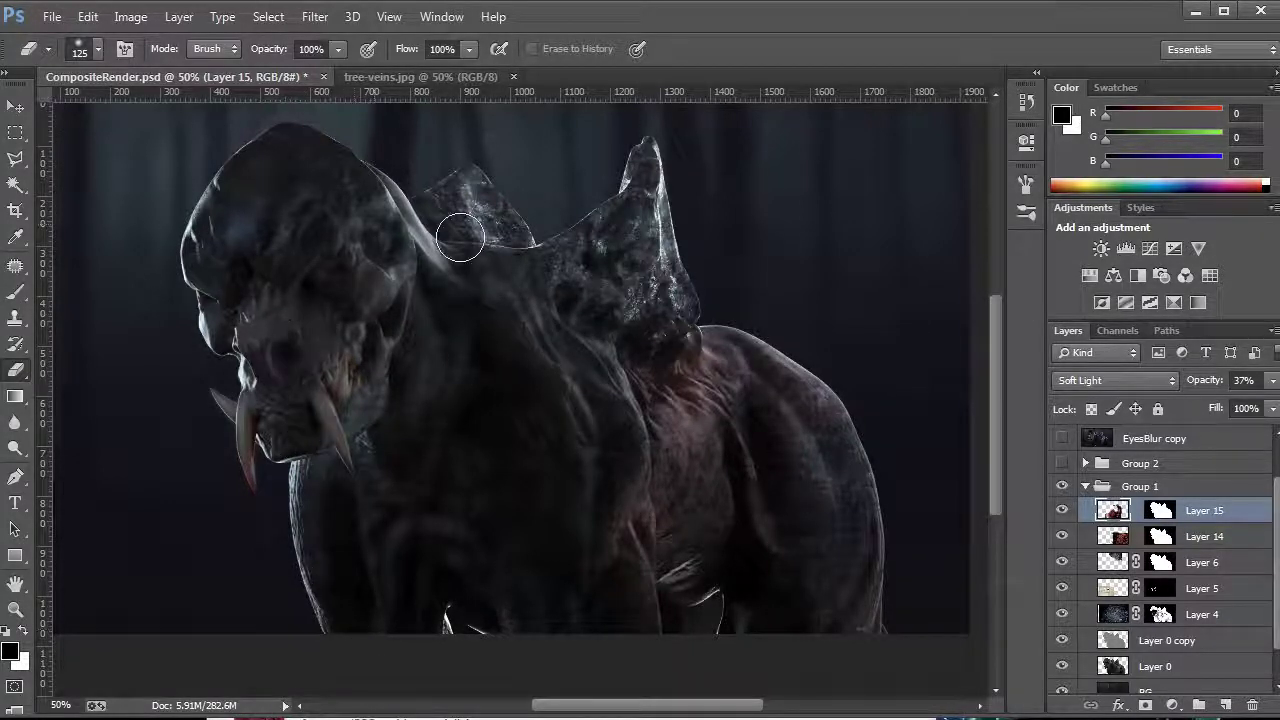
Compare the creature with and without Layer 15, and erase the layer's leftover veins around the base of the back spike
{"action": "left_click", "coordinate": [1063, 511]}
{"action": "left_click", "coordinate": [1063, 511]}
{"action": "left_click", "coordinate": [1063, 511]}
{"action": "left_click", "coordinate": [1063, 511]}
{"action": "left_click", "coordinate": [1063, 511]}
{"action": "left_click", "coordinate": [1063, 511]}
{"action": "left_click", "coordinate": [1063, 511]}
{"action": "left_click", "coordinate": [1063, 511]}
{"action": "mouse_move", "coordinate": [566, 223]}
{"action": "left_mouse_down"}
{"action": "mouse_move", "coordinate": [626, 254]}
{"action": "mouse_move", "coordinate": [643, 204]}
{"action": "mouse_move", "coordinate": [689, 228]}
{"action": "mouse_move", "coordinate": [675, 365]}
{"action": "left_mouse_up"}
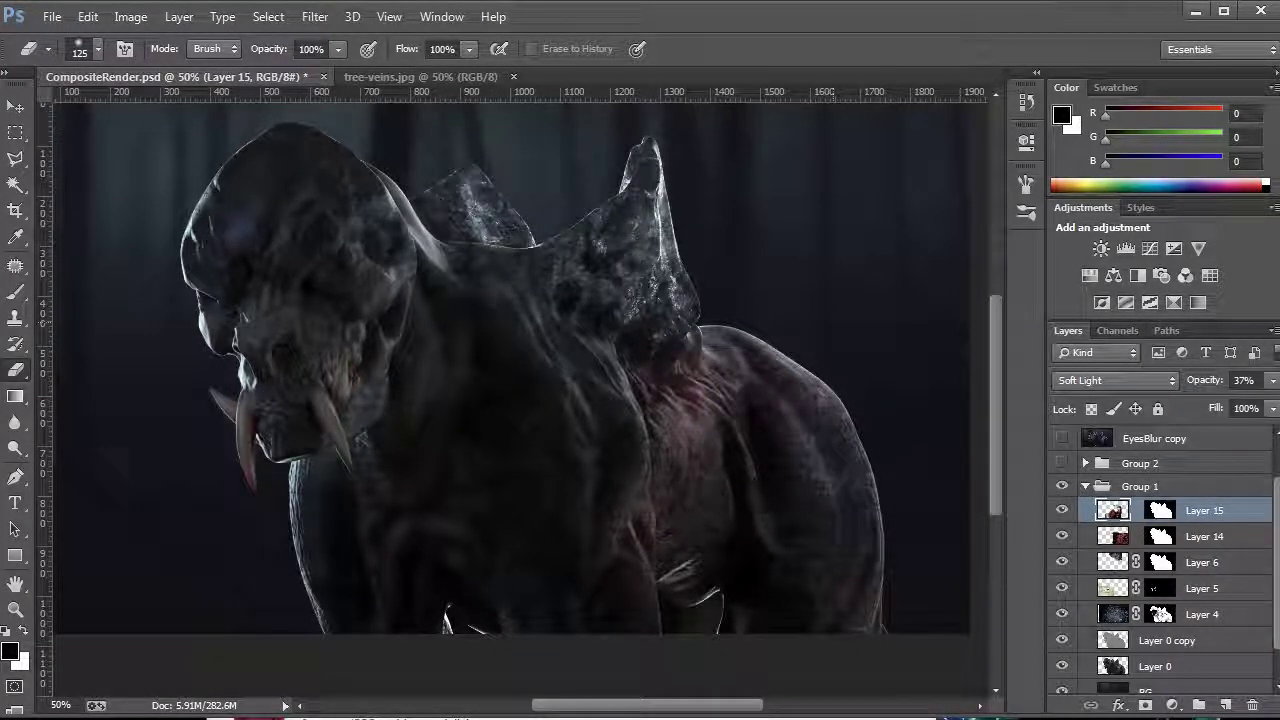
Hide and reshow Layer 14 to check its effect on the creature, leaving that layer selected
{"action": "left_click", "coordinate": [1072, 560]}
{"action": "left_click", "coordinate": [1062, 537]}
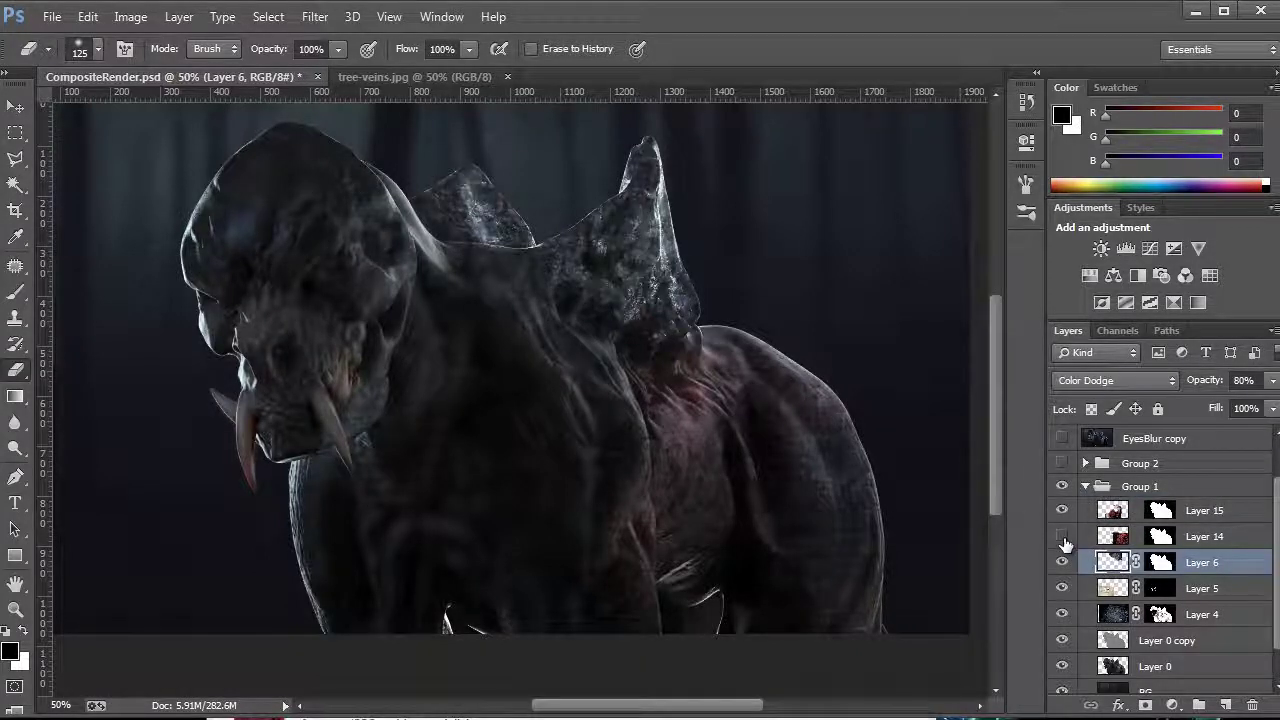
{"action": "left_click", "coordinate": [1062, 537]}
{"action": "left_click", "coordinate": [1180, 540]}
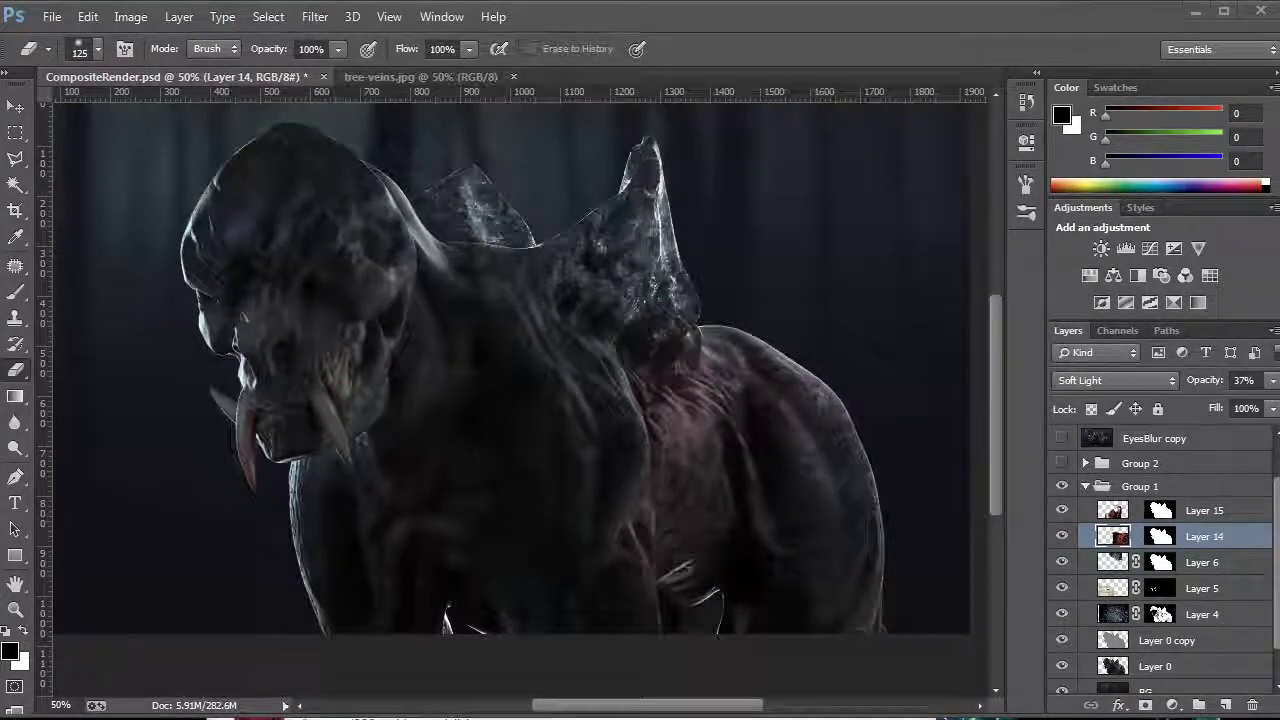
Open the cavewall image from the Textures folder and copy the whole picture
{"action": "key", "text": "ctrl+o"}
{"action": "scroll", "coordinate": [655, 336], "scroll_direction": "up", "scroll_amount": 5}
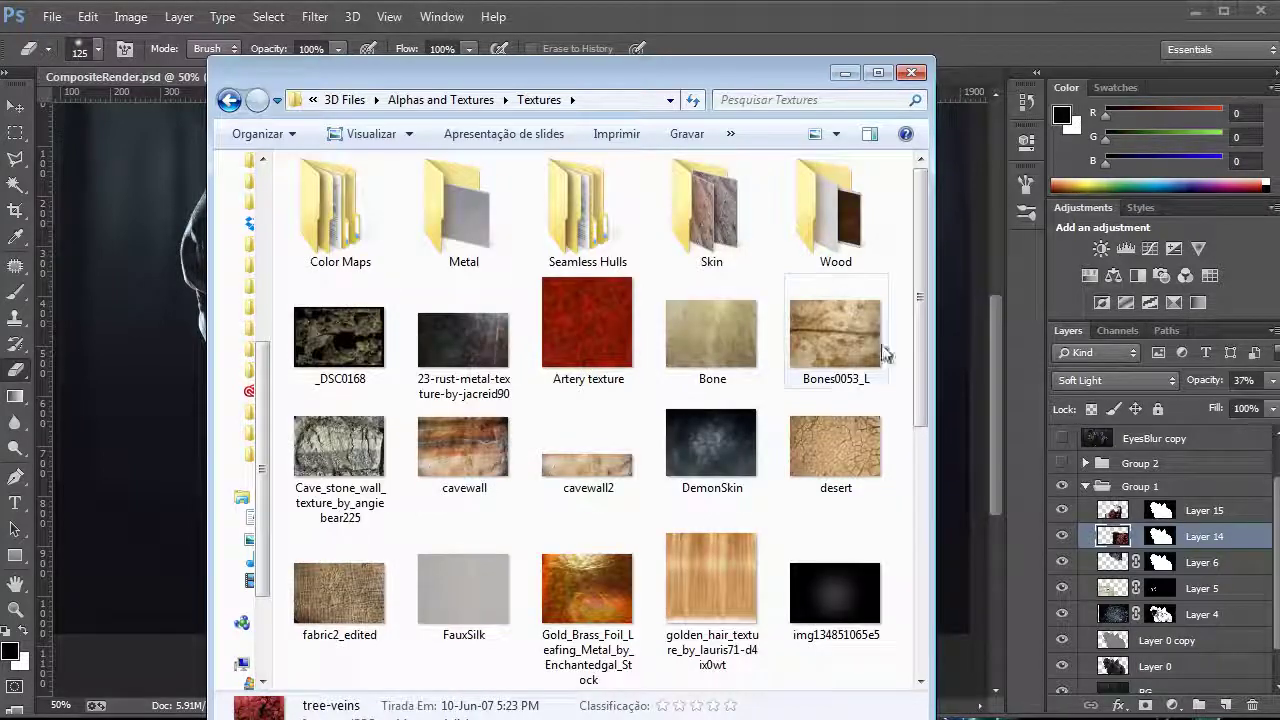
{"action": "left_click", "coordinate": [470, 462]}
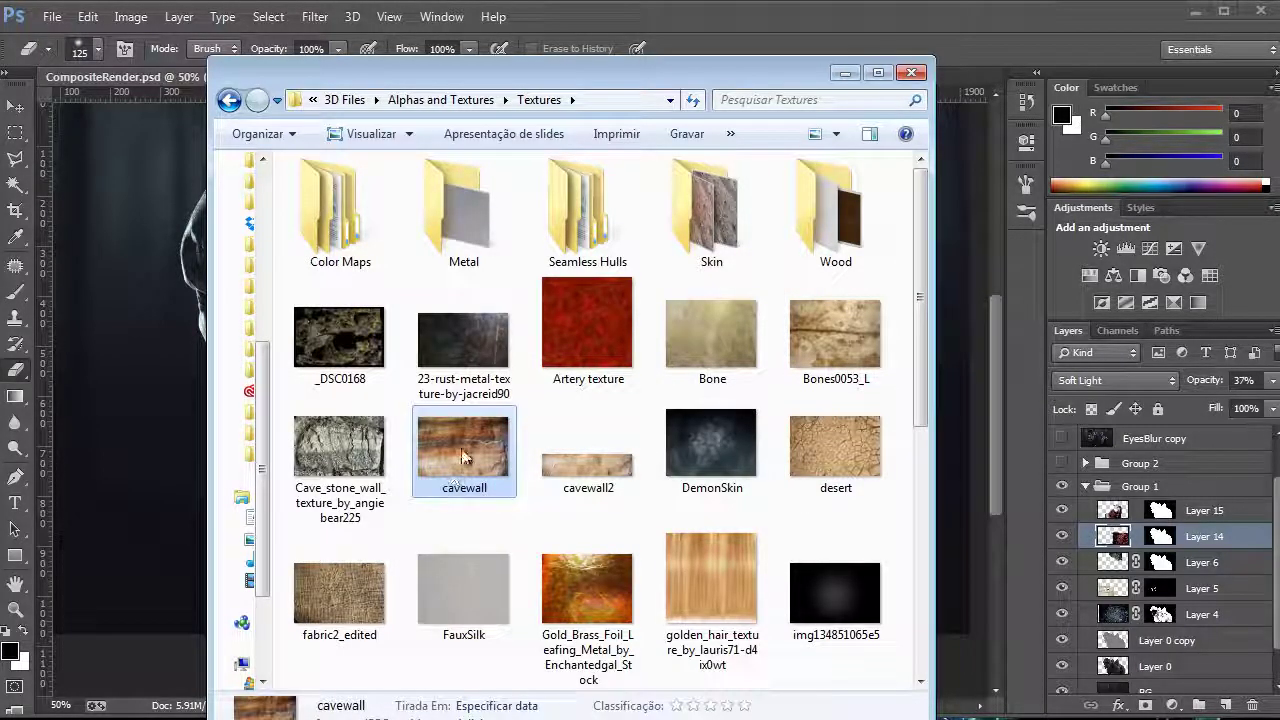
{"action": "left_click_drag", "start_coordinate": [445, 475], "coordinate": [1030, 645]}
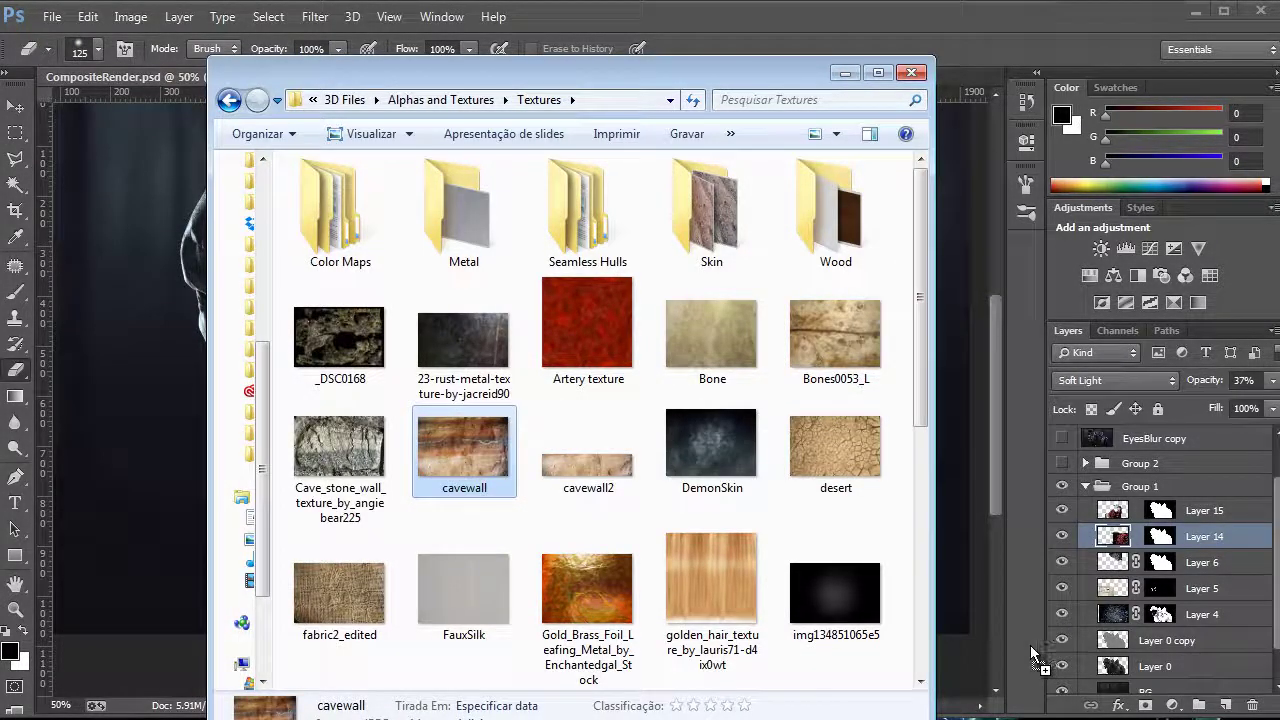
{"action": "key", "text": "Return"}
{"action": "key", "text": "ctrl+a"}
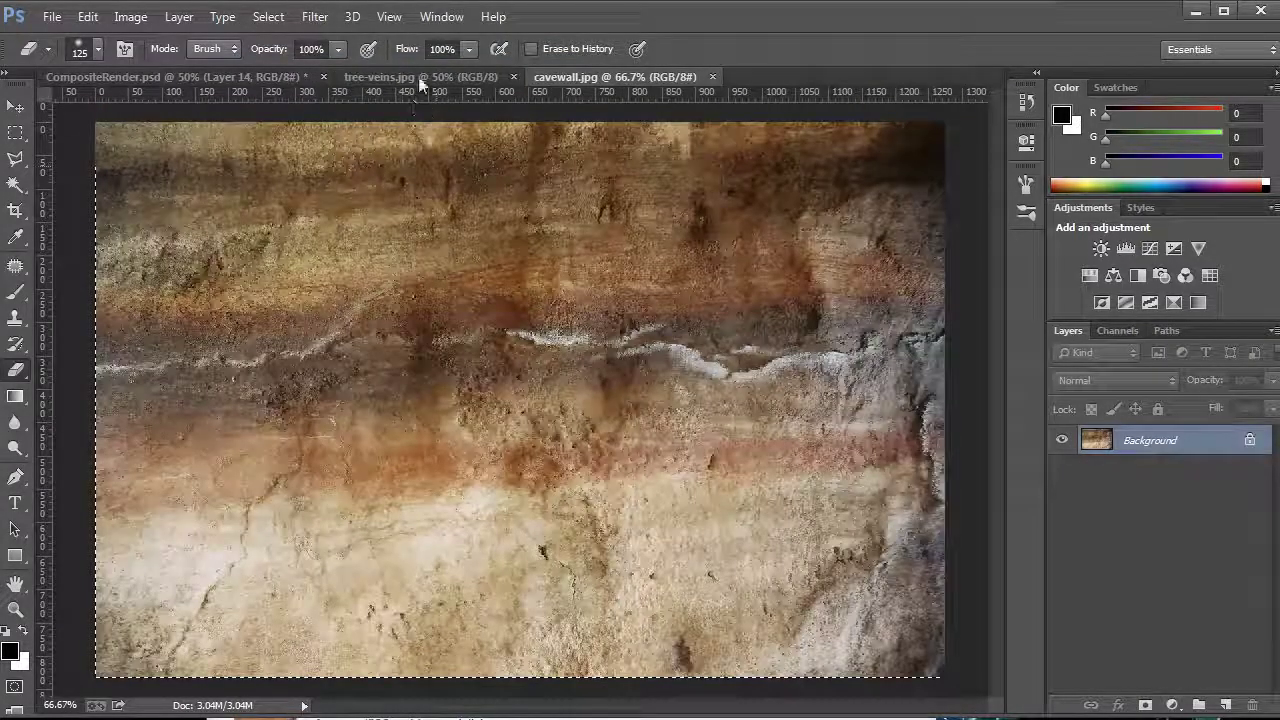
Paste the cave wall texture into CompositeRender.psd on a new layer above Layer 15
{"action": "left_click", "coordinate": [362, 78]}
{"action": "left_click", "coordinate": [222, 75]}
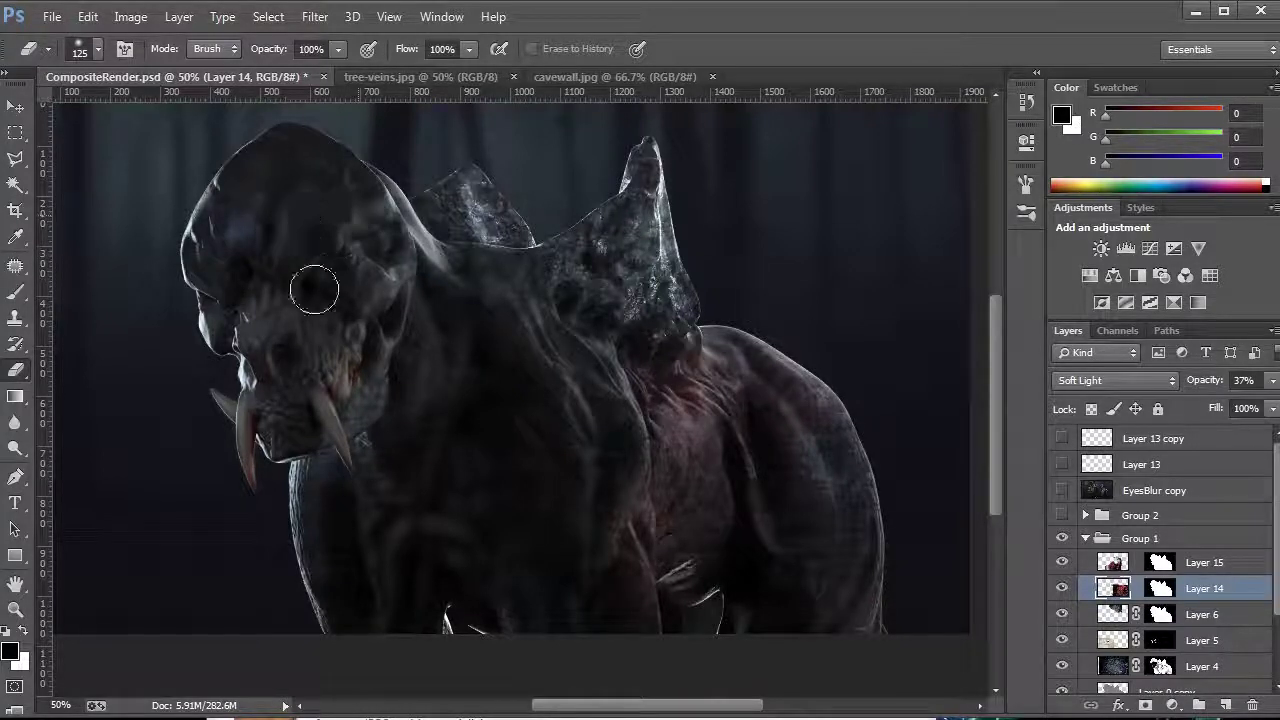
{"action": "left_click", "coordinate": [1195, 563]}
{"action": "left_click", "coordinate": [1226, 705]}
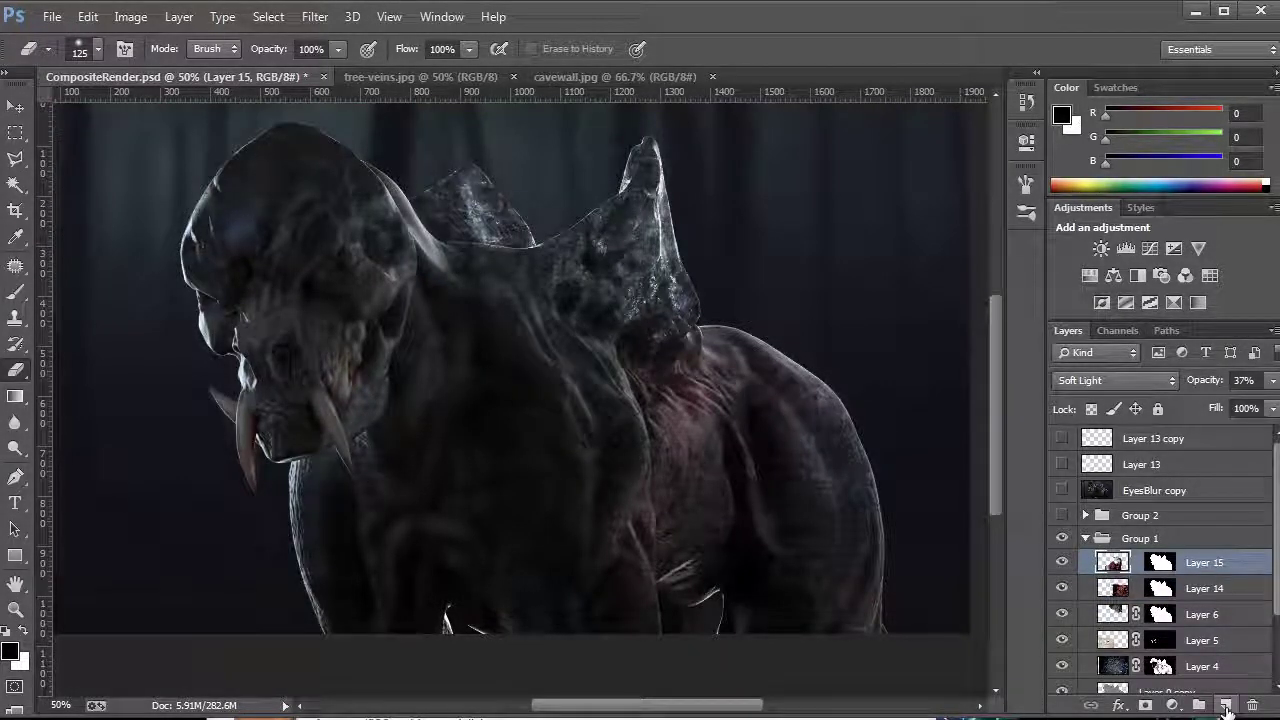
{"action": "key", "text": "ctrl+v"}
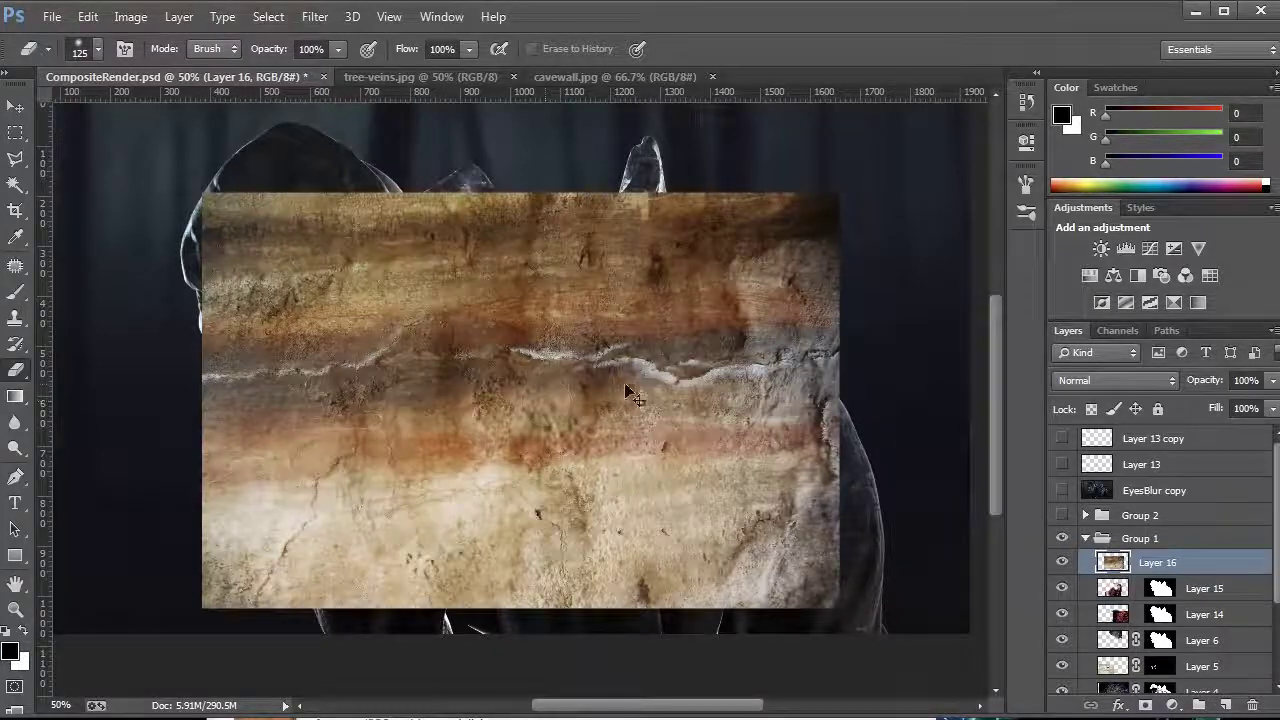
Rotate the cave wall texture to nearly vertical and place it over the creature's head and chest
{"action": "key", "text": "ctrl+t"}
{"action": "left_click_drag", "start_coordinate": [903, 318], "coordinate": [412, 333]}
{"action": "key", "text": "Return"}
{"action": "key", "text": "e"}
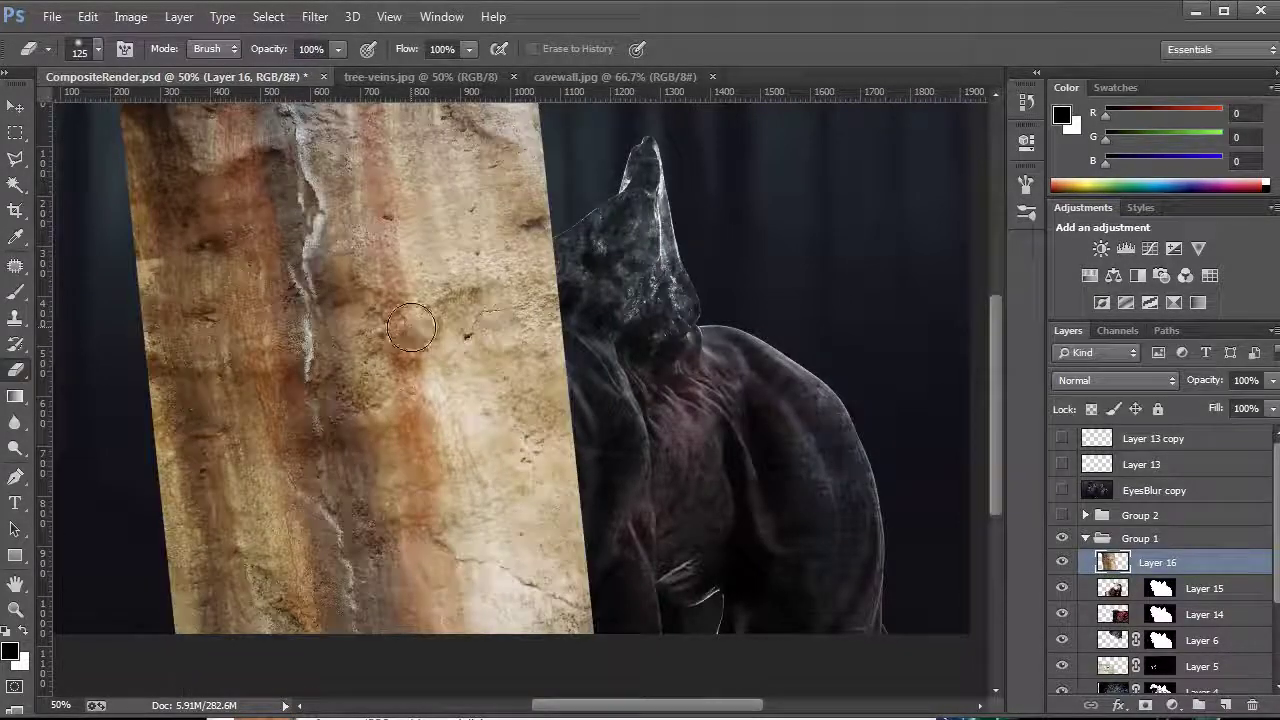
Select the area around the creature on Layer 0 with the Magic Wand, invert it and add it as Layer 16's mask
{"action": "scroll", "coordinate": [1170, 670], "scroll_direction": "down", "scroll_amount": 3}
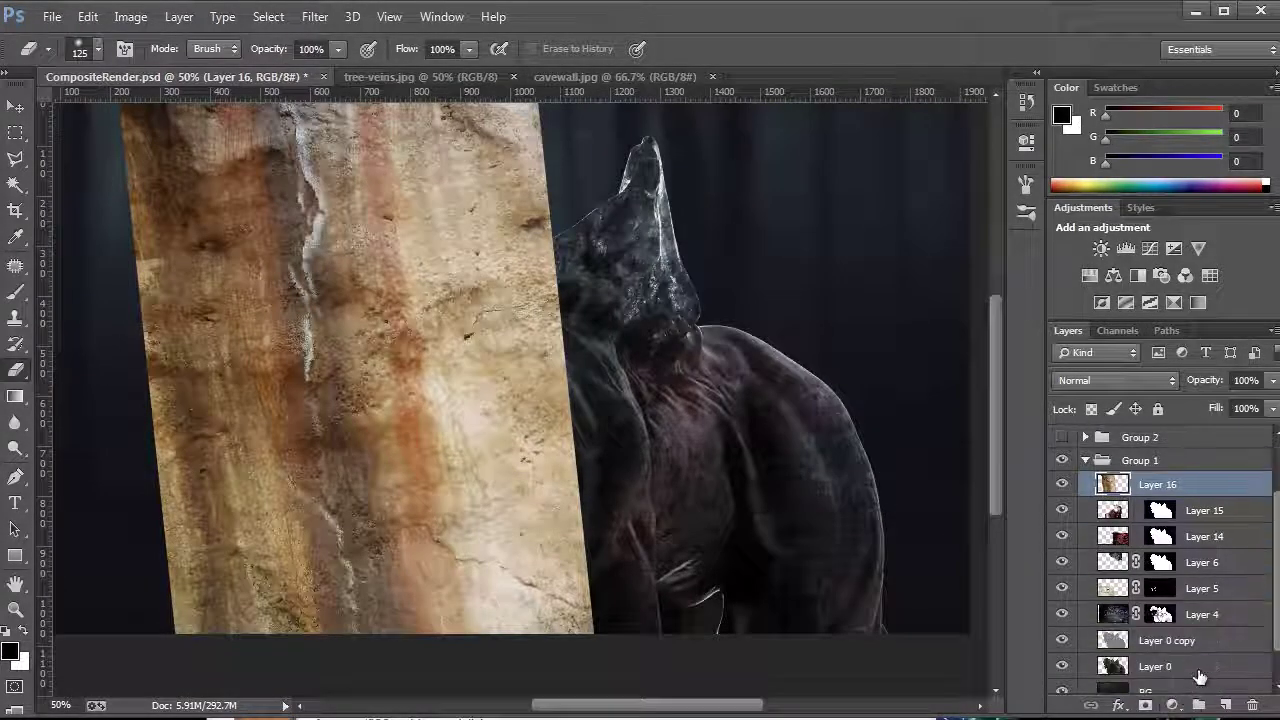
{"action": "left_click", "coordinate": [1160, 666]}
{"action": "key", "text": "w"}
{"action": "left_click", "coordinate": [820, 266]}
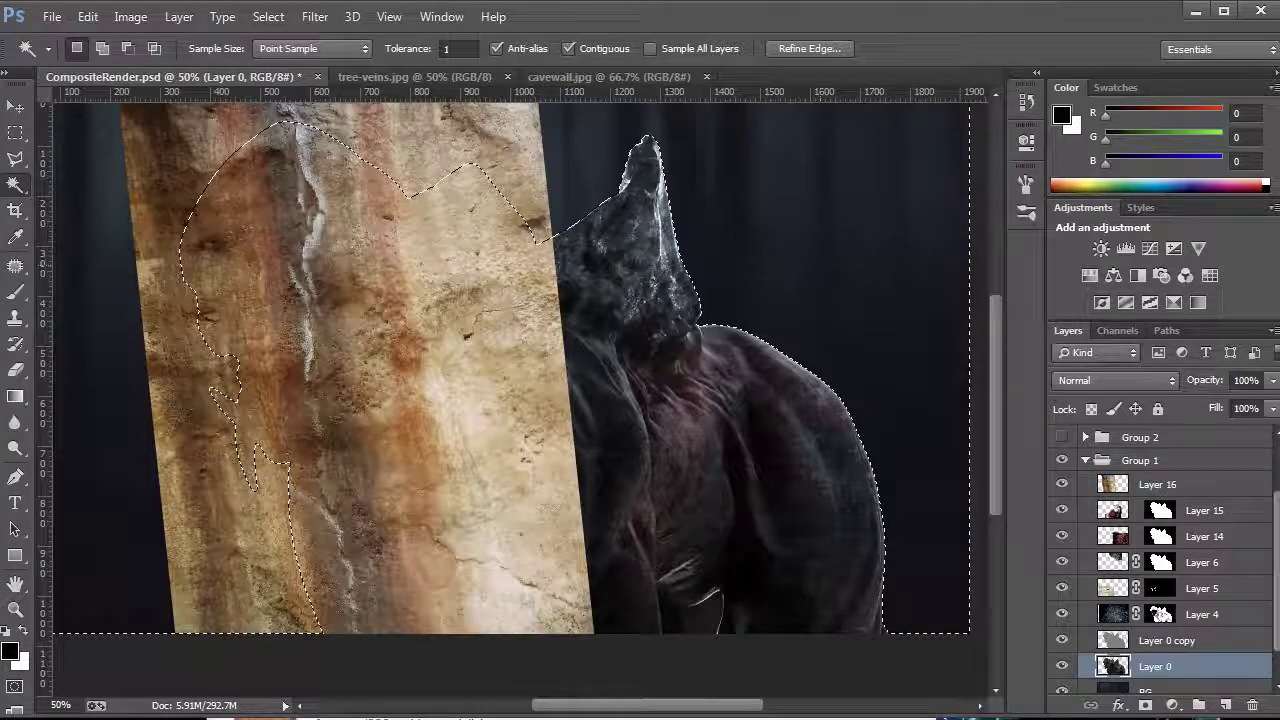
{"action": "left_click", "coordinate": [265, 16]}
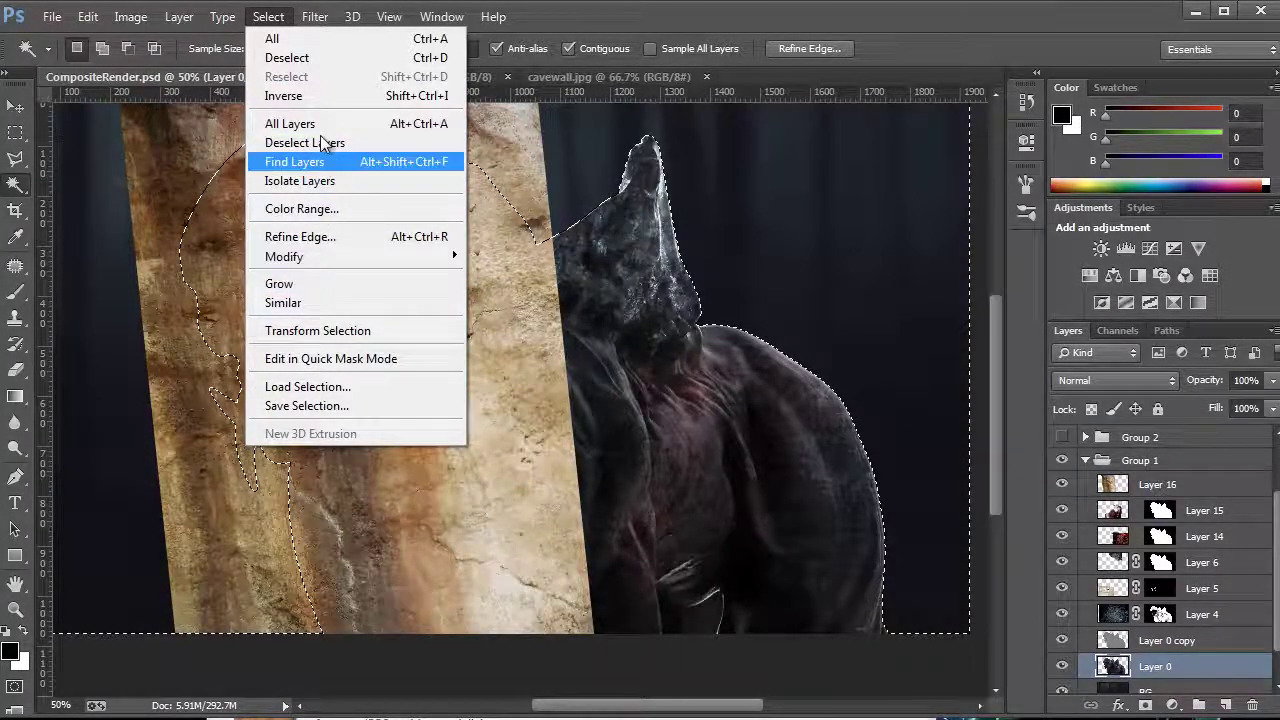
{"action": "left_click", "coordinate": [306, 95]}
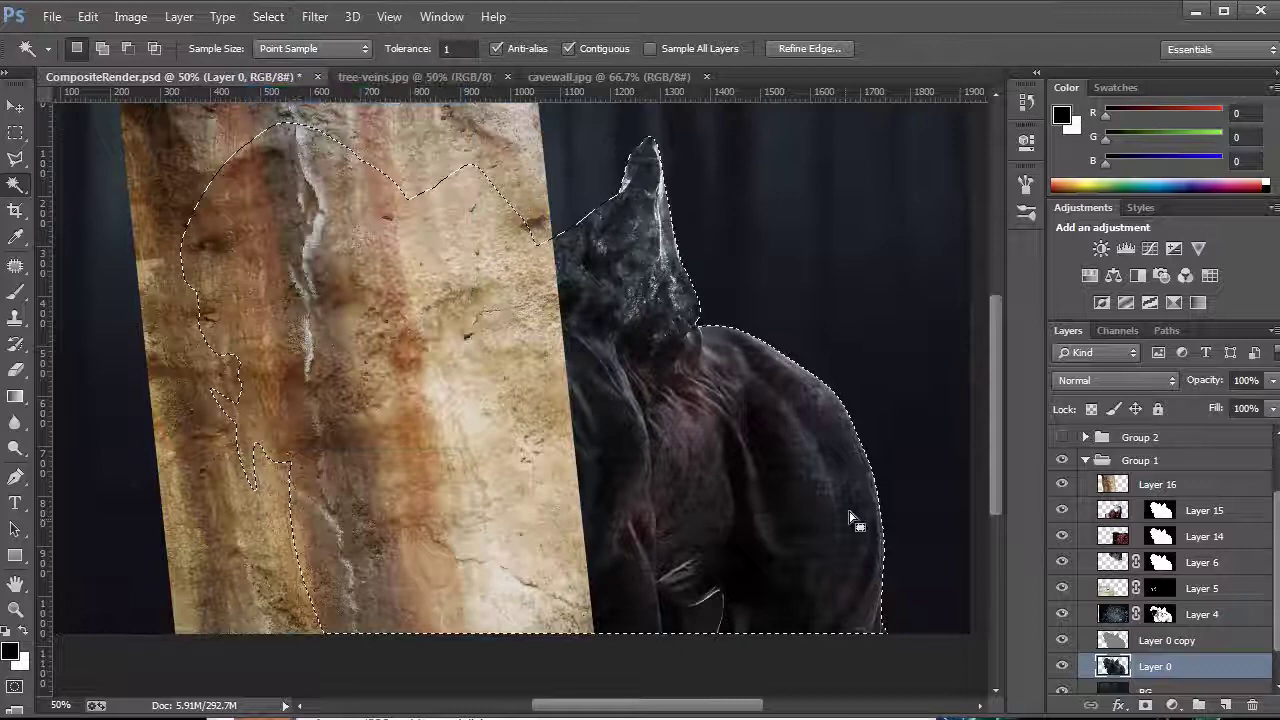
{"action": "left_click", "coordinate": [1180, 486]}
{"action": "left_click", "coordinate": [1147, 704]}
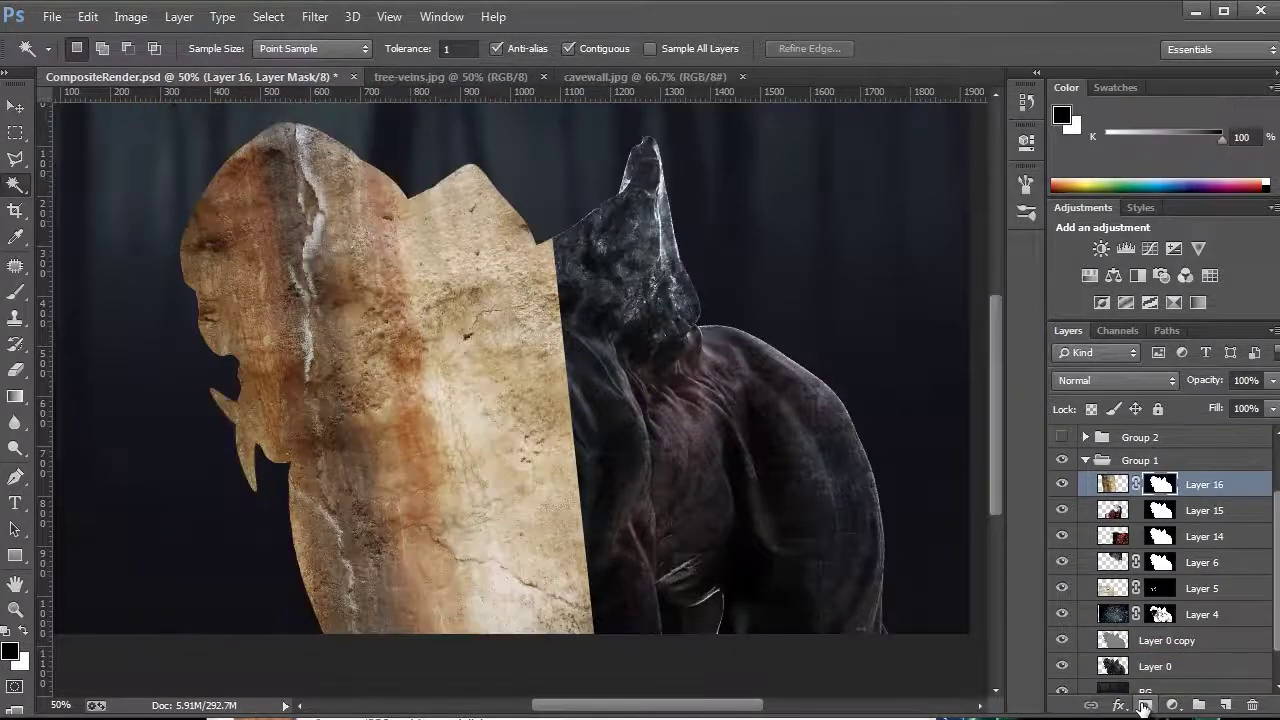
Unlink Layer 16's mask and shift only the cave wall texture slightly up and to the left over the creature
{"action": "left_click", "coordinate": [1112, 484]}
{"action": "key", "text": "v"}
{"action": "left_click_drag", "start_coordinate": [407, 345], "coordinate": [397, 335]}
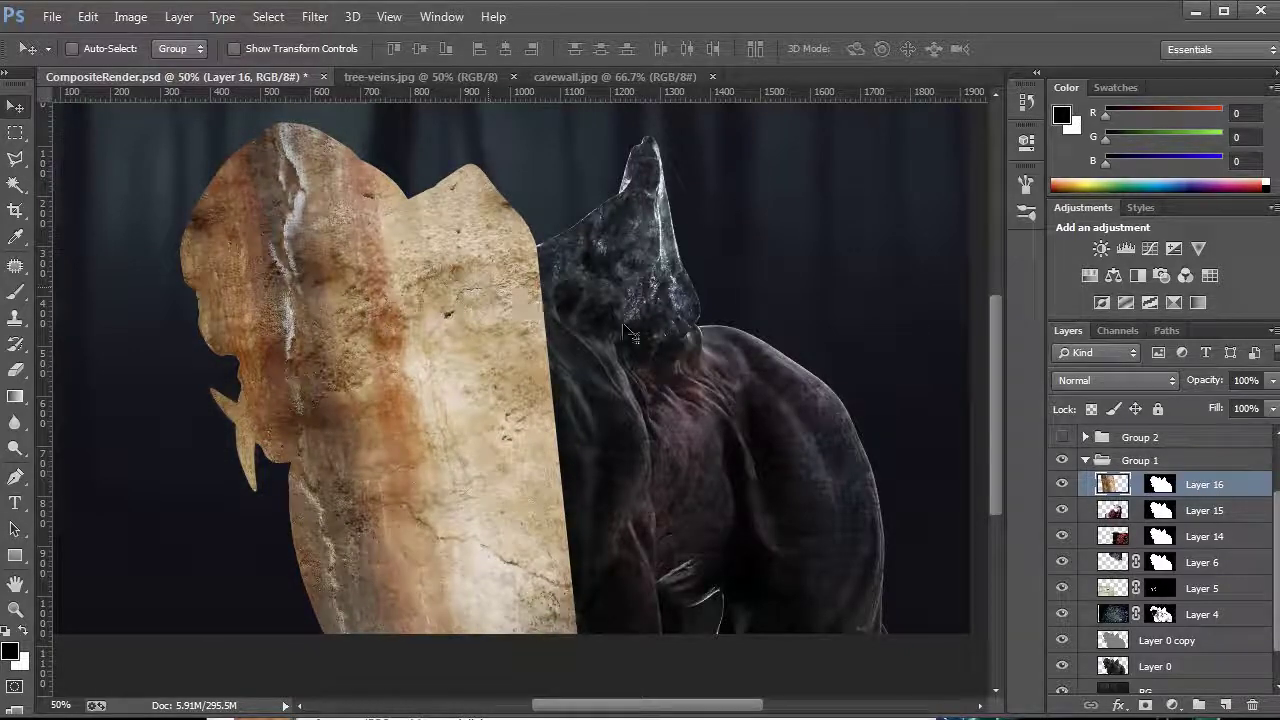
Cycle through Layer 16's blending modes, including Multiply, Overlay, Soft Light and Linear Light, and set it to Color Dodge at 52% opacity
{"action": "left_click", "coordinate": [1119, 383]}
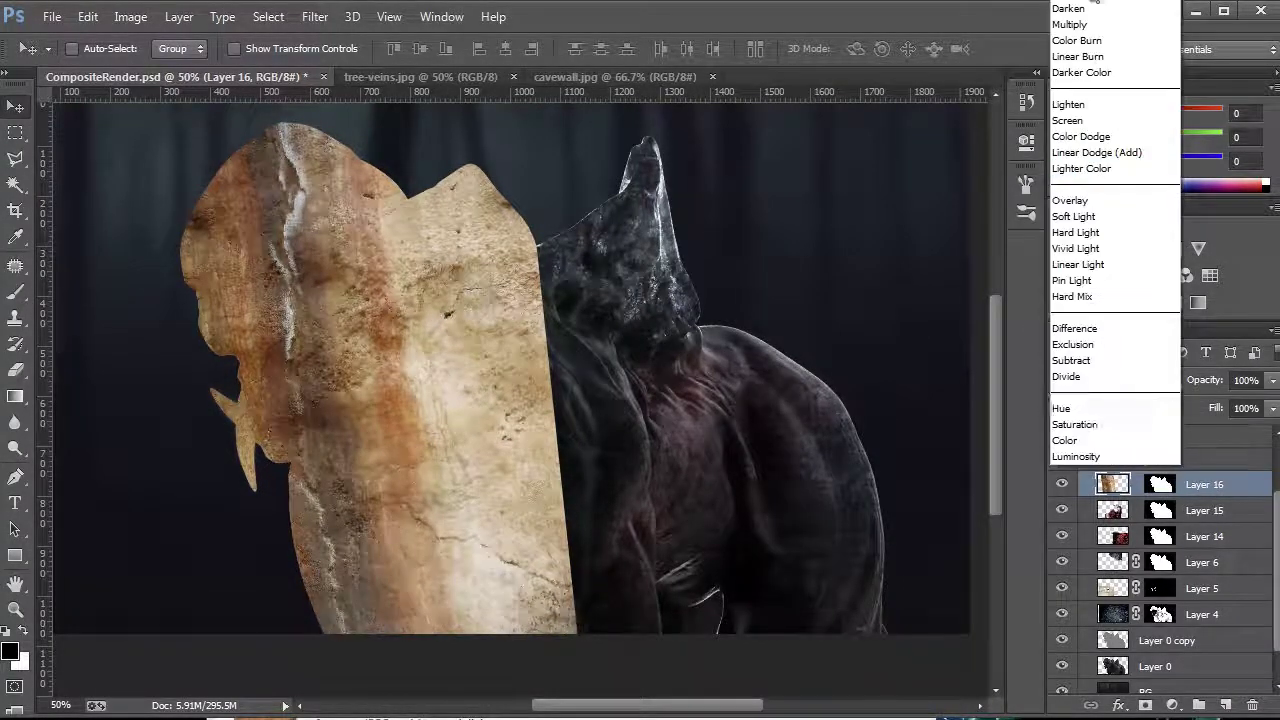
{"action": "left_click", "coordinate": [1083, 13]}
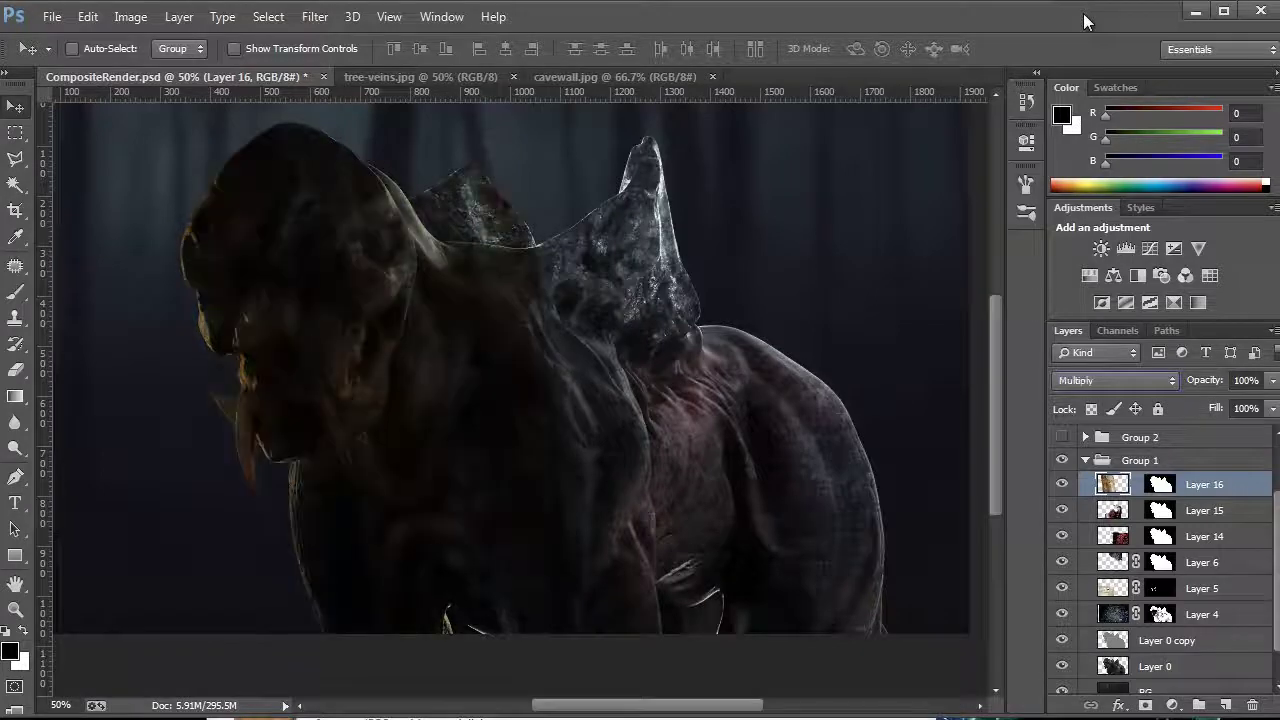
{"action": "key", "text": "shift+plus"}
{"action": "key", "text": "shift+plus"}
{"action": "key", "text": "shift+plus"}
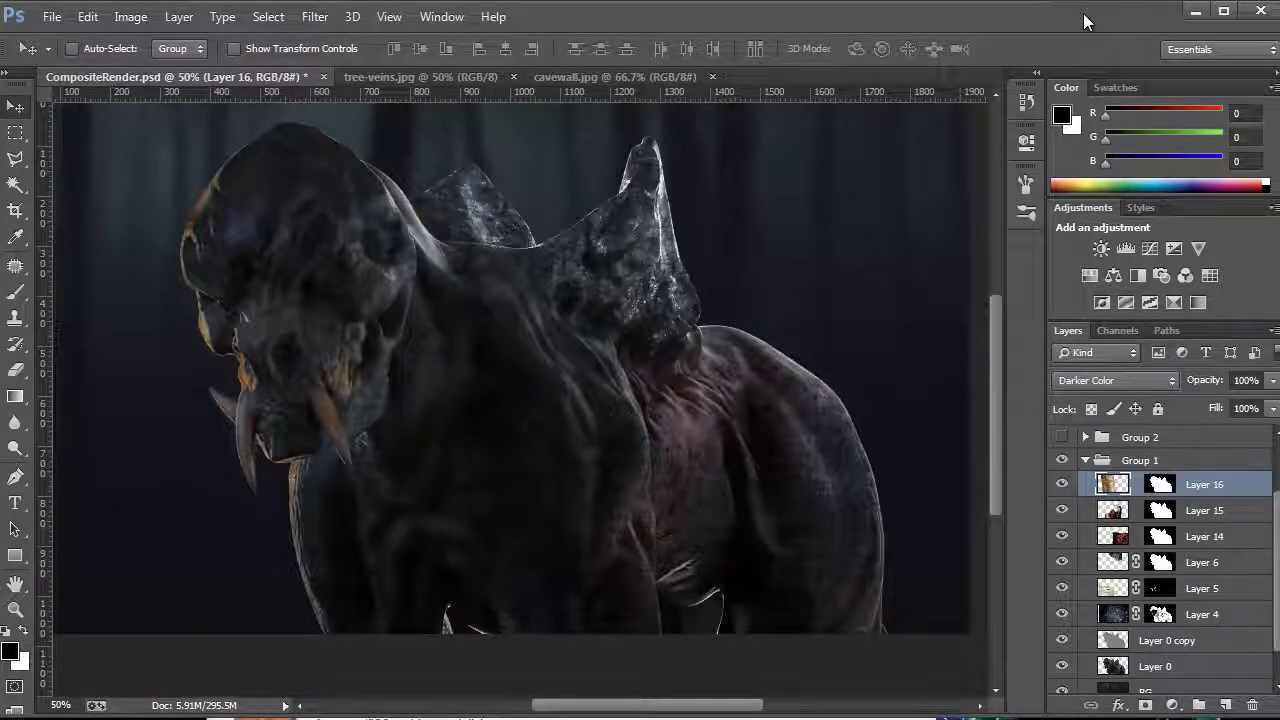
{"action": "key", "text": "shift+plus"}
{"action": "key", "text": "shift+plus"}
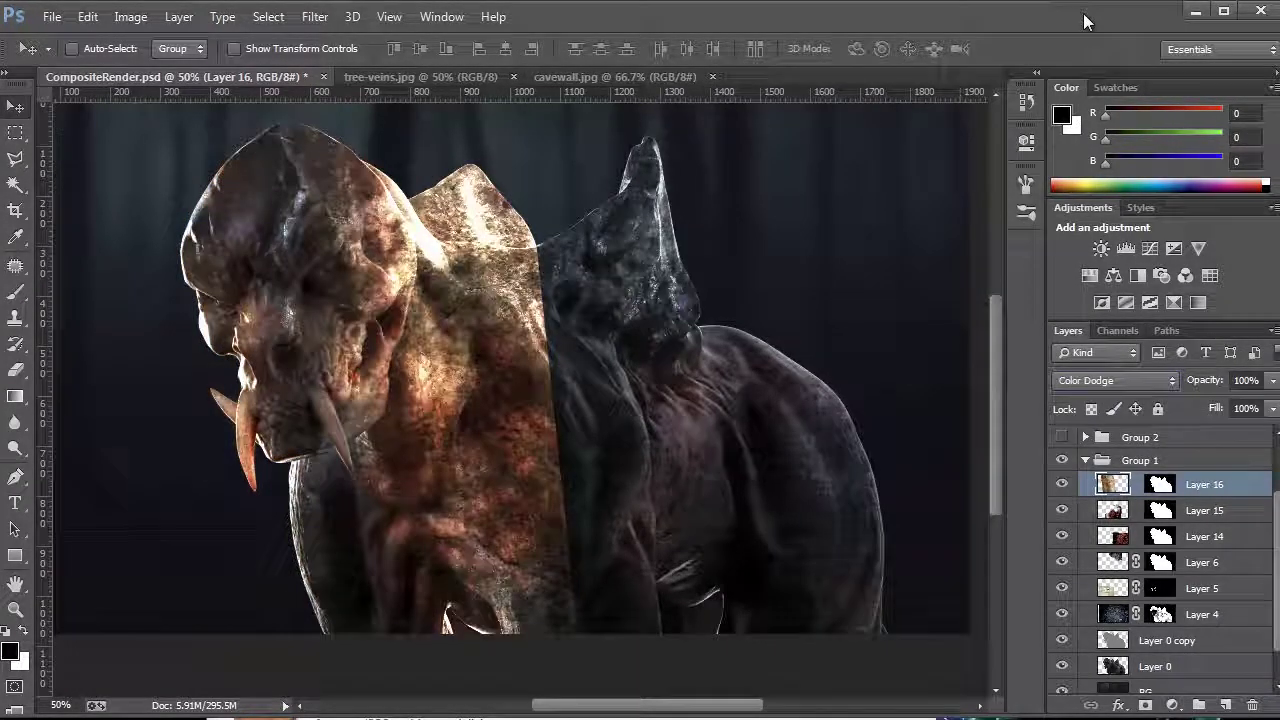
{"action": "key", "text": "shift+plus"}
{"action": "key", "text": "shift+plus"}
{"action": "key", "text": "shift+plus"}
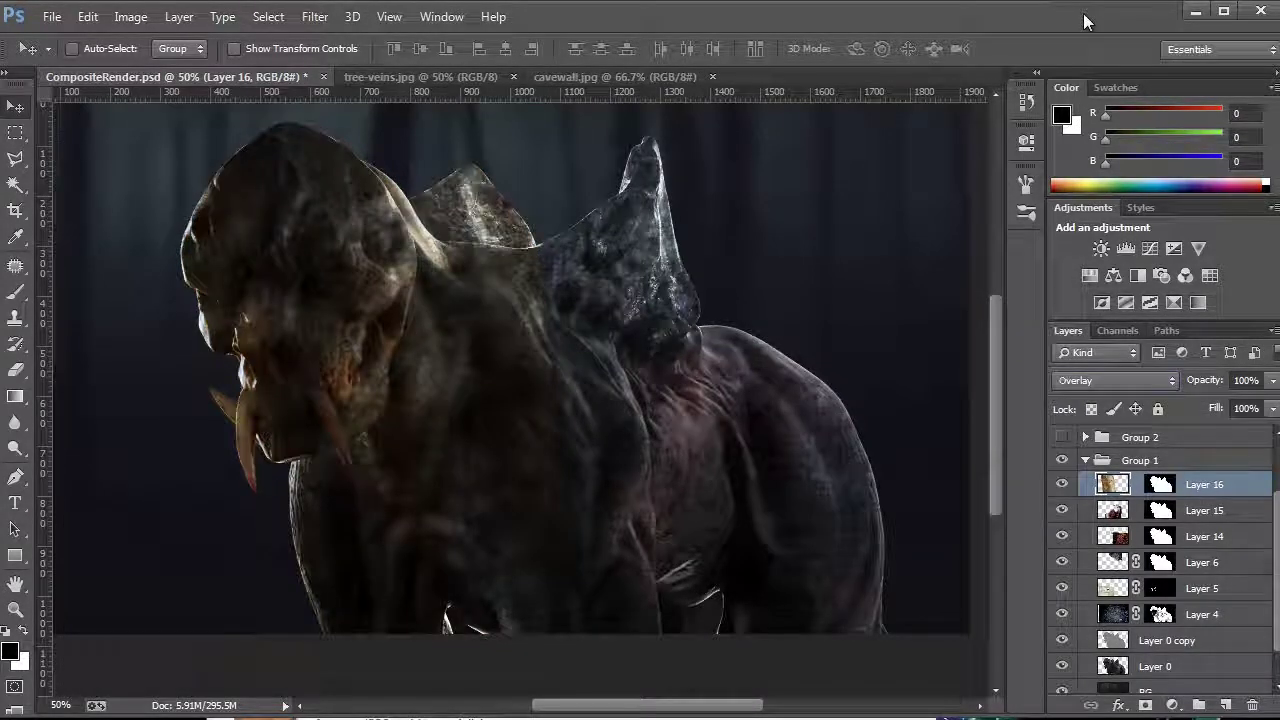
{"action": "key", "text": "shift+plus"}
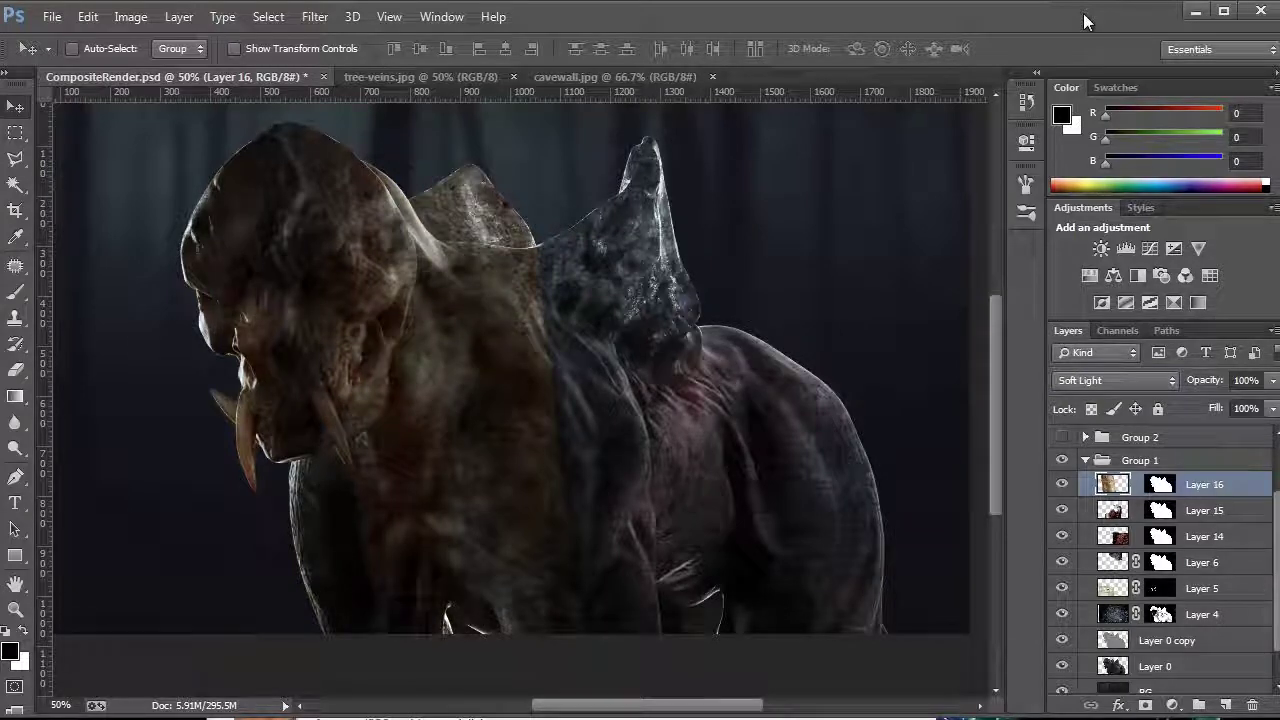
{"action": "key", "text": "shift+plus"}
{"action": "key", "text": "shift+plus"}
{"action": "key", "text": "shift+plus"}
{"action": "key", "text": "shift+plus"}
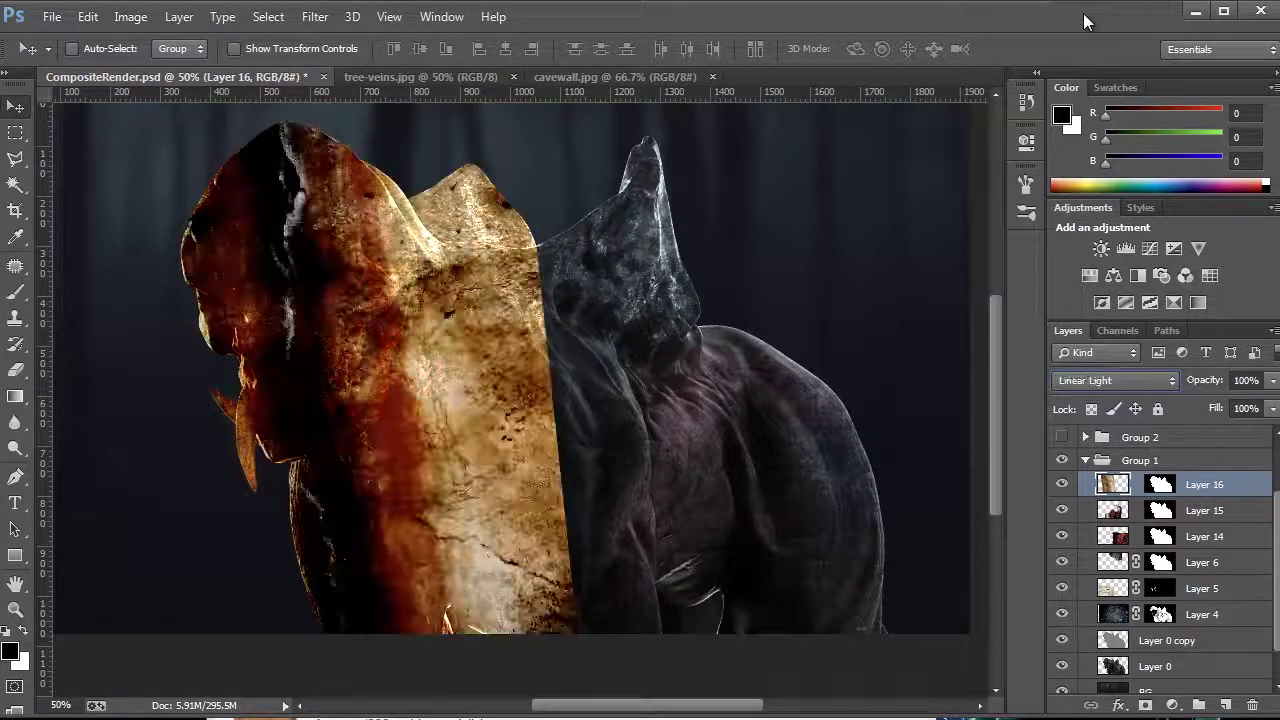
{"action": "key", "text": "shift+plus"}
{"action": "key", "text": "shift+minus"}
{"action": "key", "text": "shift+minus"}
{"action": "key", "text": "shift+minus"}
{"action": "key", "text": "shift+minus"}
{"action": "key", "text": "shift+minus"}
{"action": "key", "text": "shift+minus"}
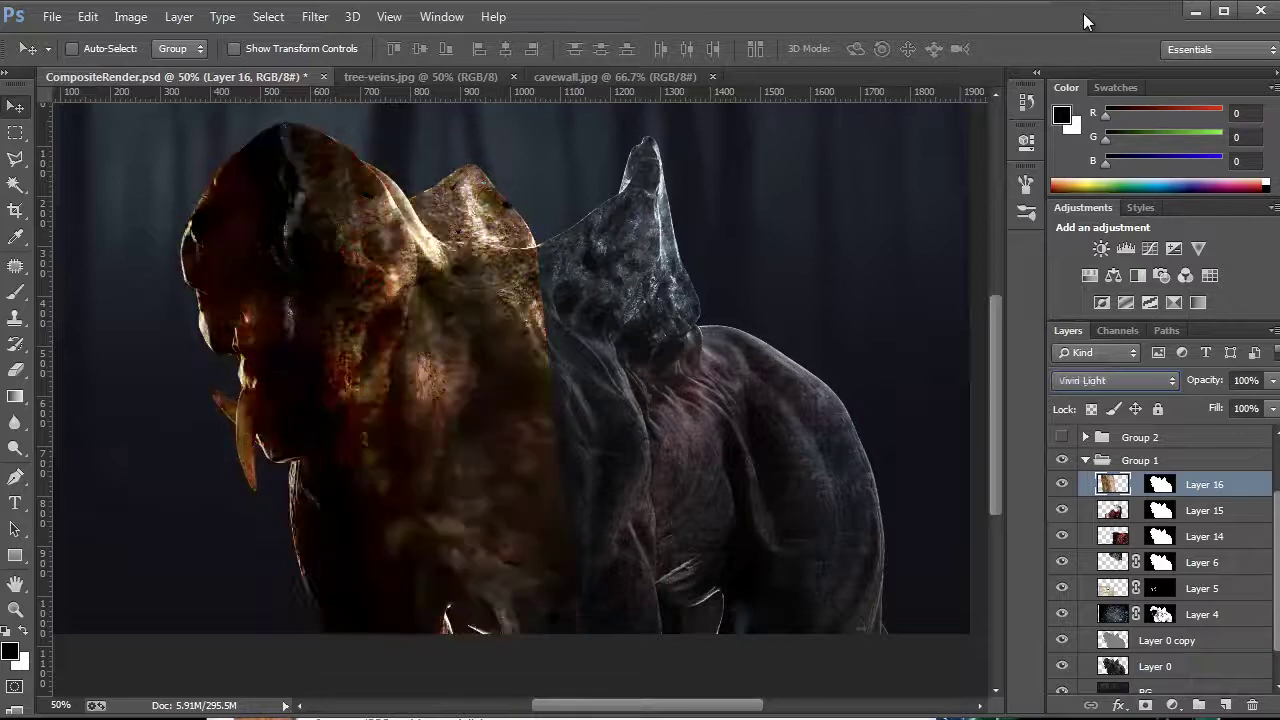
{"action": "key", "text": "shift+minus"}
{"action": "key", "text": "shift+minus"}
{"action": "key", "text": "shift+plus"}
{"action": "key", "text": "shift+minus"}
{"action": "key", "text": "shift+minus"}
{"action": "key", "text": "shift+minus"}
{"action": "key", "text": "shift+minus"}
{"action": "key", "text": "shift+minus"}
{"action": "key", "text": "shift+minus"}
{"action": "key", "text": "shift+plus"}
{"action": "key", "text": "shift+plus"}
{"action": "key", "text": "shift+plus"}
{"action": "key", "text": "shift+plus"}
{"action": "key", "text": "shift+plus"}
{"action": "key", "text": "shift+plus"}
{"action": "key", "text": "shift+plus"}
{"action": "key", "text": "shift+plus"}
{"action": "key", "text": "shift+plus"}
{"action": "key", "text": "shift+minus"}
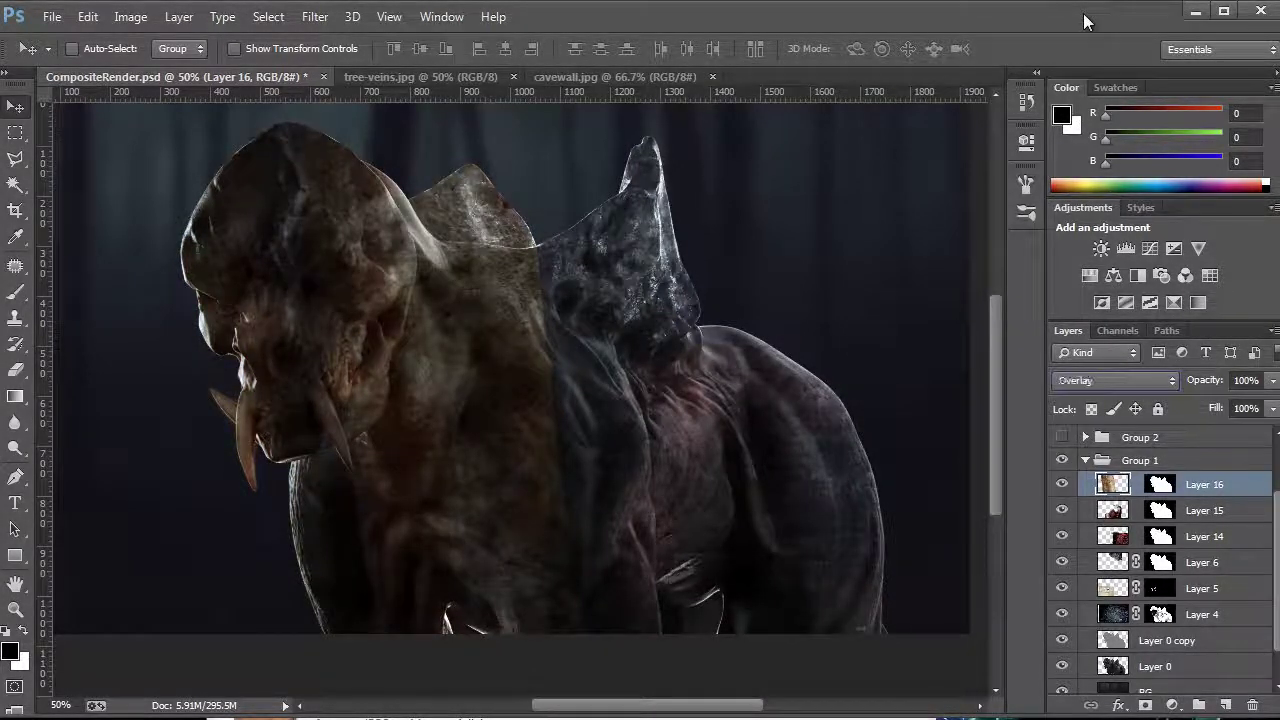
{"action": "key", "text": "shift+minus"}
{"action": "key", "text": "shift+minus"}
{"action": "key", "text": "shift+minus"}
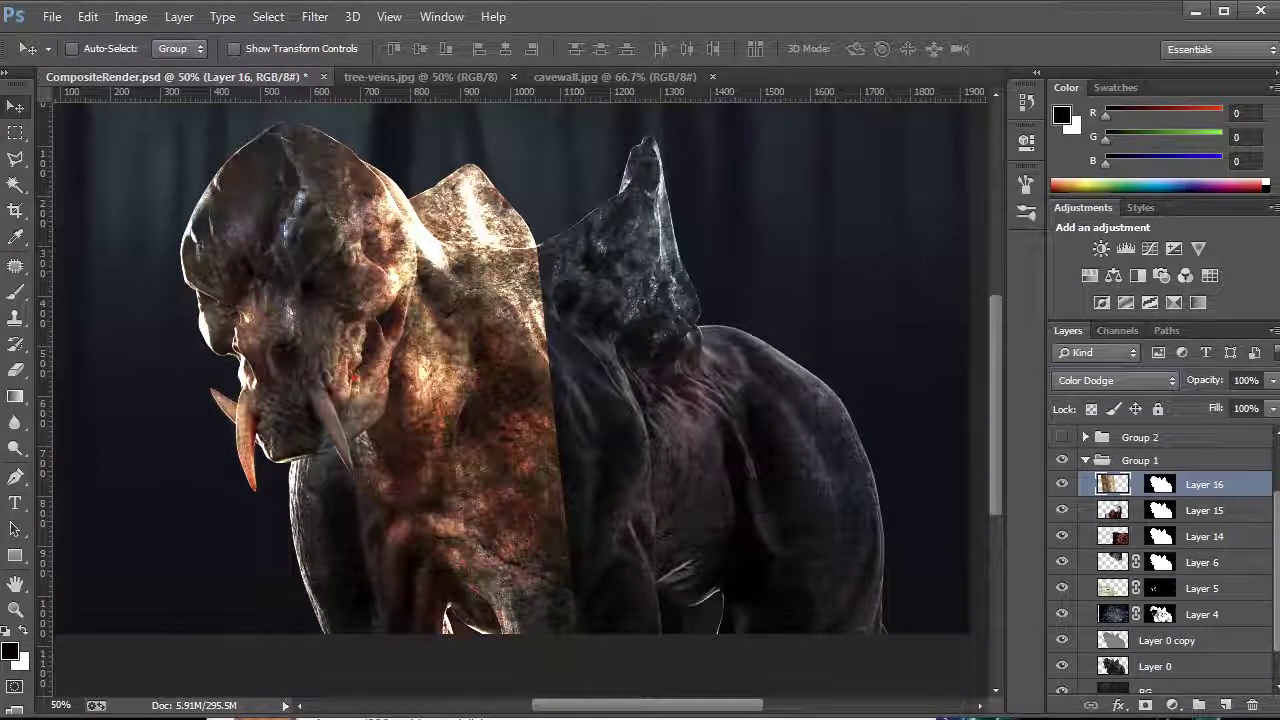
{"action": "left_click", "coordinate": [1272, 408]}
{"action": "mouse_move", "coordinate": [1217, 402]}
{"action": "left_mouse_down"}
{"action": "mouse_move", "coordinate": [1204, 399]}
{"action": "mouse_move", "coordinate": [1213, 394]}
{"action": "left_mouse_up"}
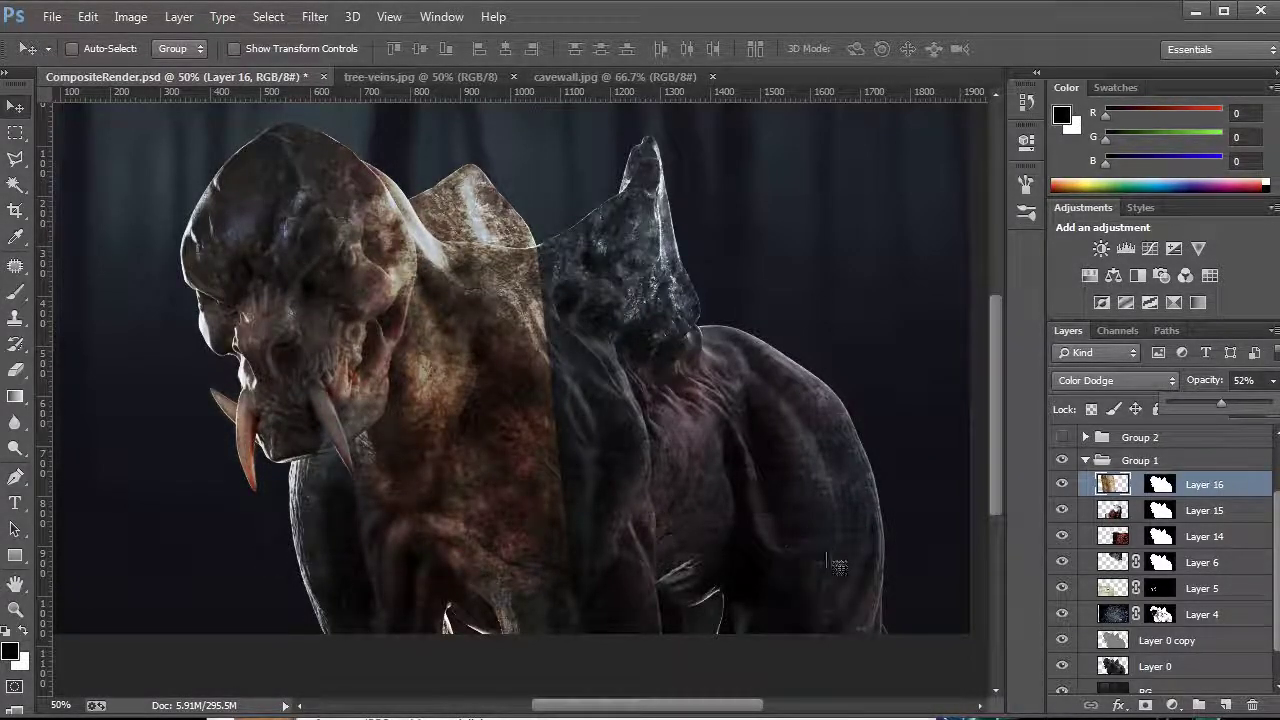
Try painting black on Layer 16 over the creature's shoulder, neck and face to darken the cave wall texture
{"action": "key", "text": "b"}
{"action": "key", "text": "bracketright"}
{"action": "key", "text": "bracketright"}
{"action": "key", "text": "bracketright"}
{"action": "mouse_move", "coordinate": [378, 426]}
{"action": "left_mouse_down"}
{"action": "mouse_move", "coordinate": [343, 366]}
{"action": "mouse_move", "coordinate": [311, 392]}
{"action": "mouse_move", "coordinate": [286, 337]}
{"action": "mouse_move", "coordinate": [277, 360]}
{"action": "mouse_move", "coordinate": [303, 320]}
{"action": "mouse_move", "coordinate": [352, 356]}
{"action": "mouse_move", "coordinate": [202, 330]}
{"action": "mouse_move", "coordinate": [277, 391]}
{"action": "mouse_move", "coordinate": [289, 423]}
{"action": "mouse_move", "coordinate": [229, 449]}
{"action": "mouse_move", "coordinate": [250, 489]}
{"action": "mouse_move", "coordinate": [326, 366]}
{"action": "mouse_move", "coordinate": [337, 394]}
{"action": "mouse_move", "coordinate": [415, 343]}
{"action": "mouse_move", "coordinate": [380, 363]}
{"action": "mouse_move", "coordinate": [346, 551]}
{"action": "mouse_move", "coordinate": [380, 629]}
{"action": "mouse_move", "coordinate": [360, 571]}
{"action": "mouse_move", "coordinate": [417, 643]}
{"action": "left_mouse_up"}
{"action": "mouse_move", "coordinate": [613, 612]}
{"action": "left_mouse_down"}
{"action": "mouse_move", "coordinate": [593, 490]}
{"action": "mouse_move", "coordinate": [565, 439]}
{"action": "mouse_move", "coordinate": [533, 276]}
{"action": "mouse_move", "coordinate": [524, 271]}
{"action": "mouse_move", "coordinate": [532, 289]}
{"action": "mouse_move", "coordinate": [502, 285]}
{"action": "mouse_move", "coordinate": [449, 262]}
{"action": "mouse_move", "coordinate": [520, 297]}
{"action": "left_mouse_up"}
{"action": "key", "text": "bracketleft"}
{"action": "key", "text": "bracketleft"}
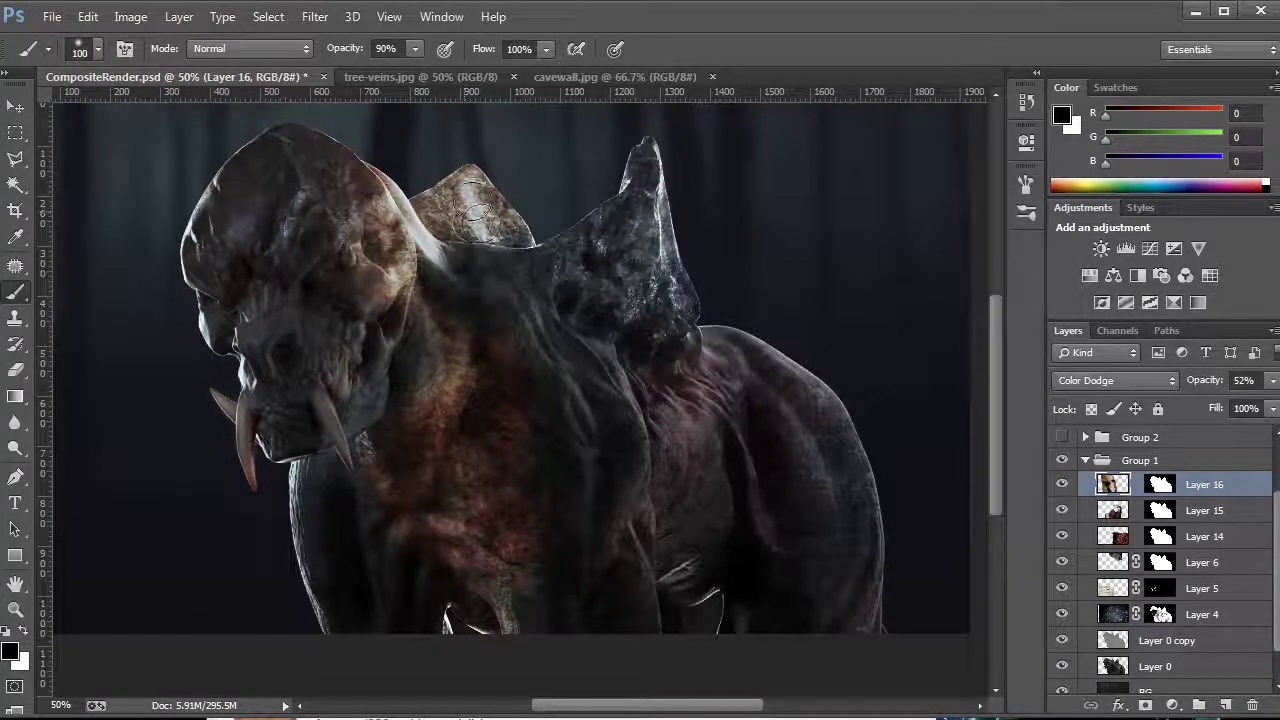
{"action": "mouse_move", "coordinate": [374, 283]}
{"action": "left_mouse_down"}
{"action": "mouse_move", "coordinate": [437, 294]}
{"action": "mouse_move", "coordinate": [428, 240]}
{"action": "mouse_move", "coordinate": [384, 176]}
{"action": "mouse_move", "coordinate": [427, 253]}
{"action": "mouse_move", "coordinate": [429, 287]}
{"action": "mouse_move", "coordinate": [376, 333]}
{"action": "mouse_move", "coordinate": [323, 277]}
{"action": "mouse_move", "coordinate": [372, 300]}
{"action": "mouse_move", "coordinate": [382, 291]}
{"action": "mouse_move", "coordinate": [346, 277]}
{"action": "mouse_move", "coordinate": [307, 326]}
{"action": "mouse_move", "coordinate": [281, 297]}
{"action": "mouse_move", "coordinate": [256, 318]}
{"action": "mouse_move", "coordinate": [326, 276]}
{"action": "mouse_move", "coordinate": [391, 276]}
{"action": "mouse_move", "coordinate": [399, 197]}
{"action": "mouse_move", "coordinate": [407, 342]}
{"action": "mouse_move", "coordinate": [379, 299]}
{"action": "mouse_move", "coordinate": [342, 510]}
{"action": "mouse_move", "coordinate": [394, 594]}
{"action": "left_mouse_up"}
{"action": "key", "text": "ctrl+z"}
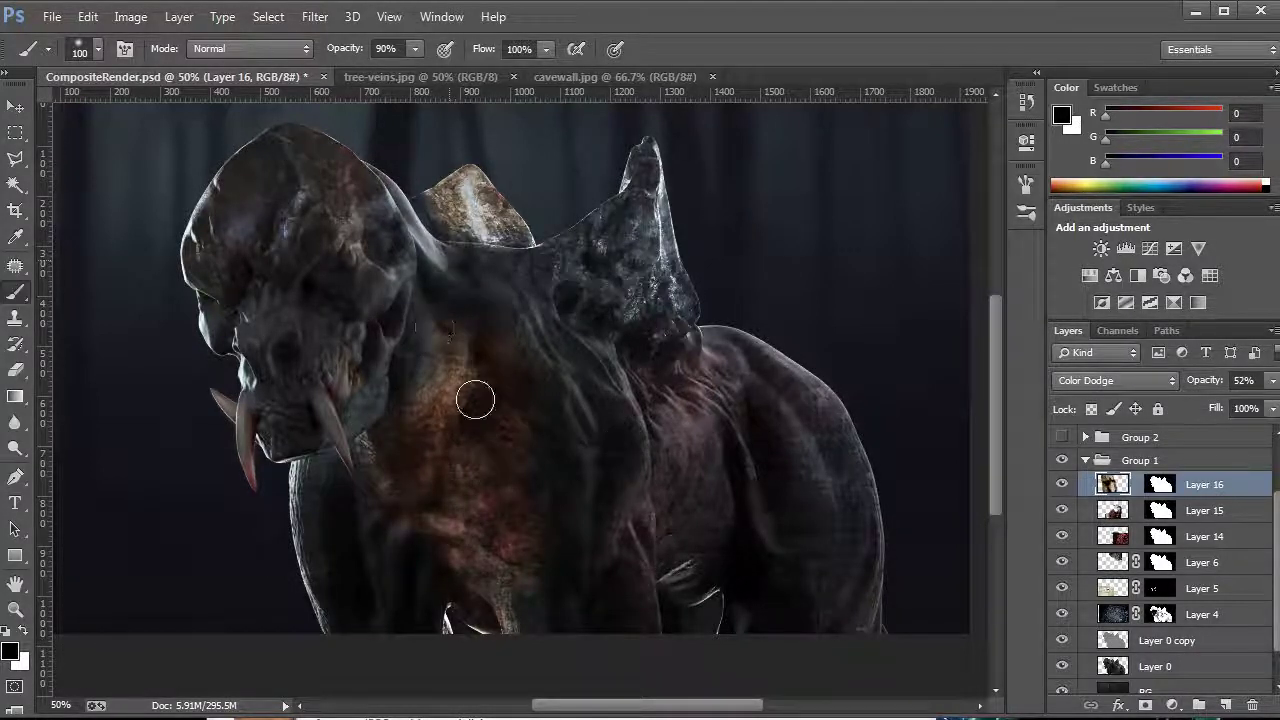
Enlarge the brush to 150 and try painting black on Layer 16 over the orange texture on the chest
{"action": "key", "text": "bracketleft"}
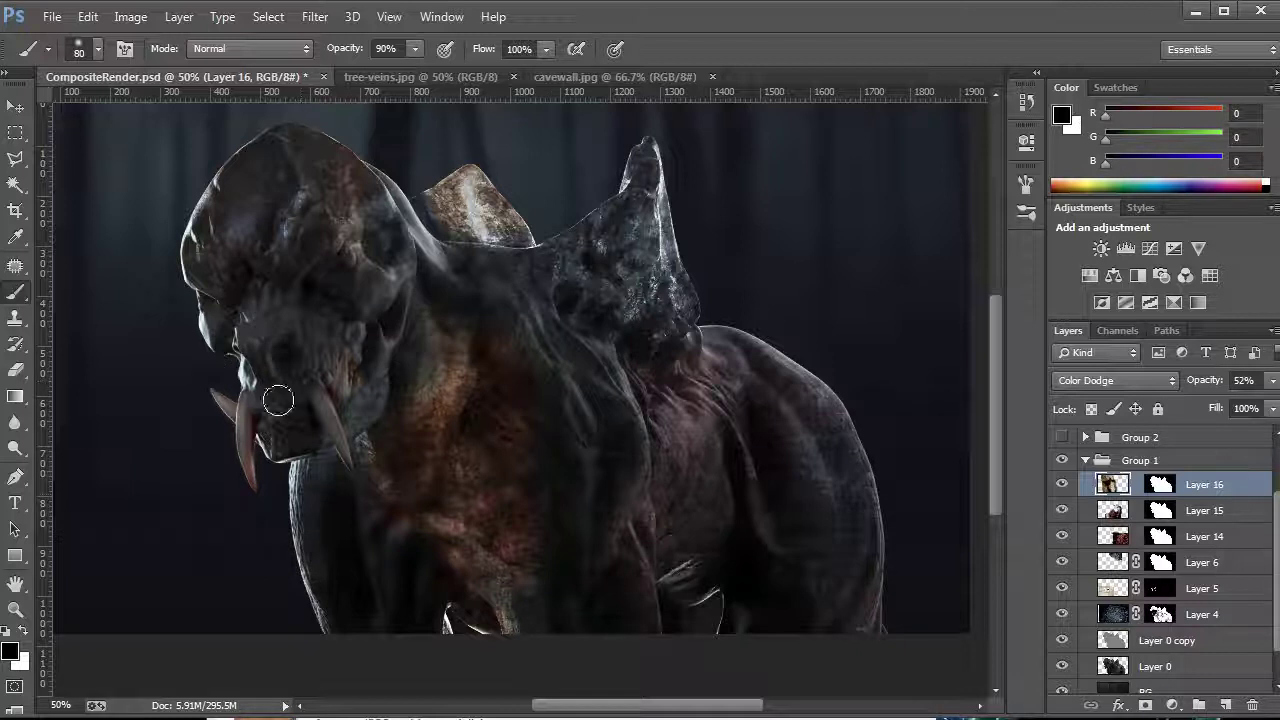
{"action": "key", "text": "bracketleft"}
{"action": "key", "text": "bracketleft"}
{"action": "key", "text": "bracketleft"}
{"action": "key", "text": "bracketright"}
{"action": "key", "text": "bracketright"}
{"action": "key", "text": "bracketright"}
{"action": "key", "text": "bracketright"}
{"action": "key", "text": "bracketright"}
{"action": "key", "text": "bracketright"}
{"action": "mouse_move", "coordinate": [466, 537]}
{"action": "left_mouse_down"}
{"action": "mouse_move", "coordinate": [427, 563]}
{"action": "mouse_move", "coordinate": [497, 547]}
{"action": "mouse_move", "coordinate": [518, 523]}
{"action": "mouse_move", "coordinate": [506, 466]}
{"action": "mouse_move", "coordinate": [531, 416]}
{"action": "mouse_move", "coordinate": [494, 323]}
{"action": "mouse_move", "coordinate": [510, 393]}
{"action": "mouse_move", "coordinate": [467, 513]}
{"action": "mouse_move", "coordinate": [402, 511]}
{"action": "mouse_move", "coordinate": [432, 467]}
{"action": "mouse_move", "coordinate": [447, 346]}
{"action": "mouse_move", "coordinate": [349, 484]}
{"action": "mouse_move", "coordinate": [389, 561]}
{"action": "mouse_move", "coordinate": [468, 543]}
{"action": "left_mouse_up"}
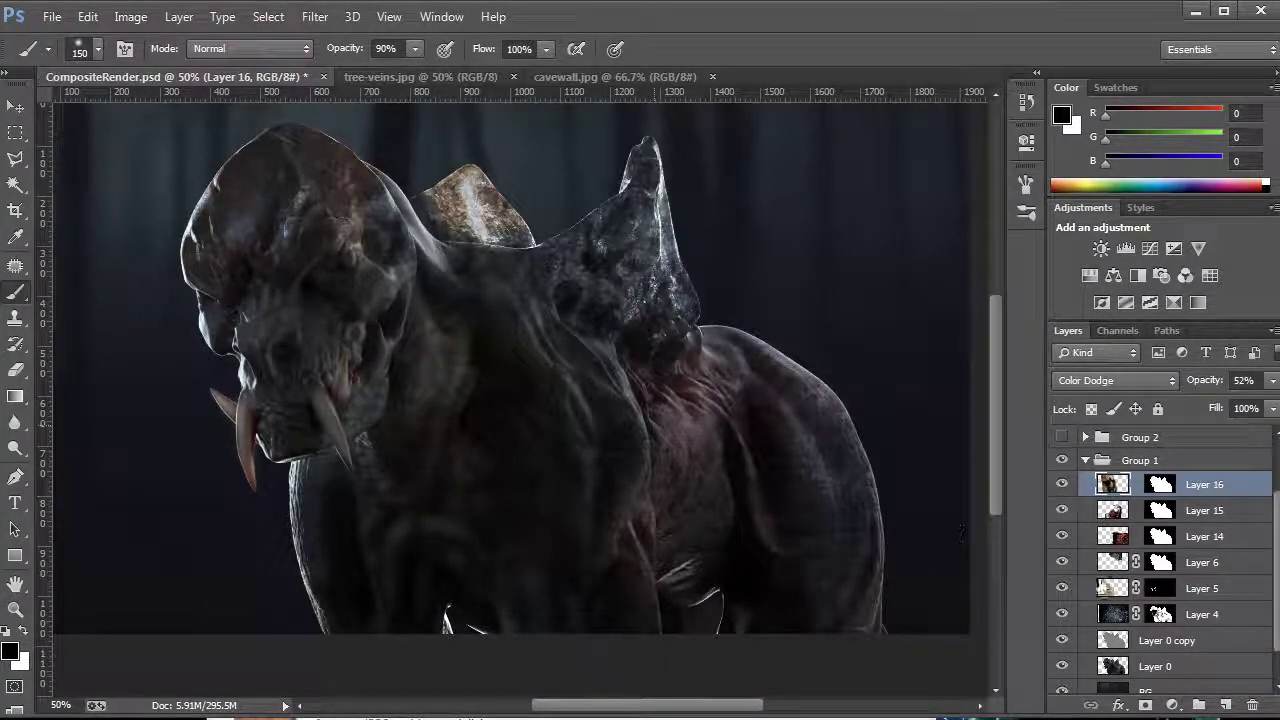
Try the Divide blending mode on Layer 16 at 100% opacity
{"action": "left_click", "coordinate": [1156, 513]}
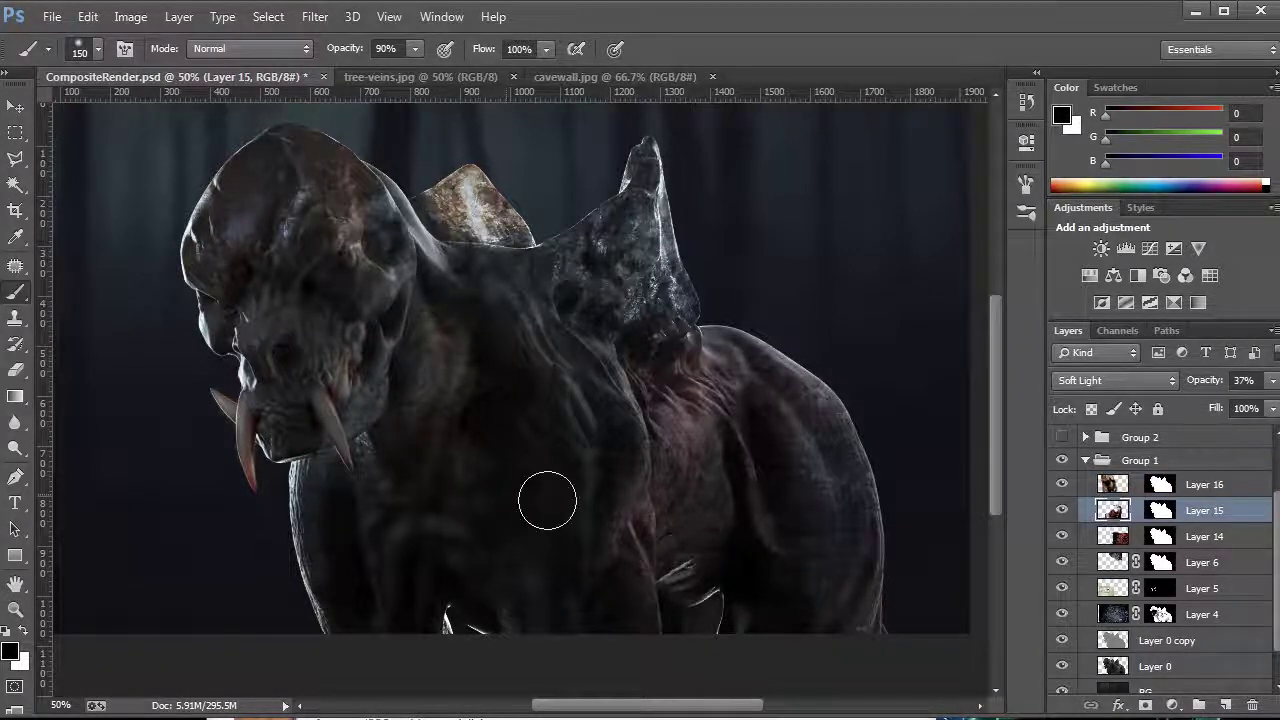
{"action": "left_click", "coordinate": [1195, 490]}
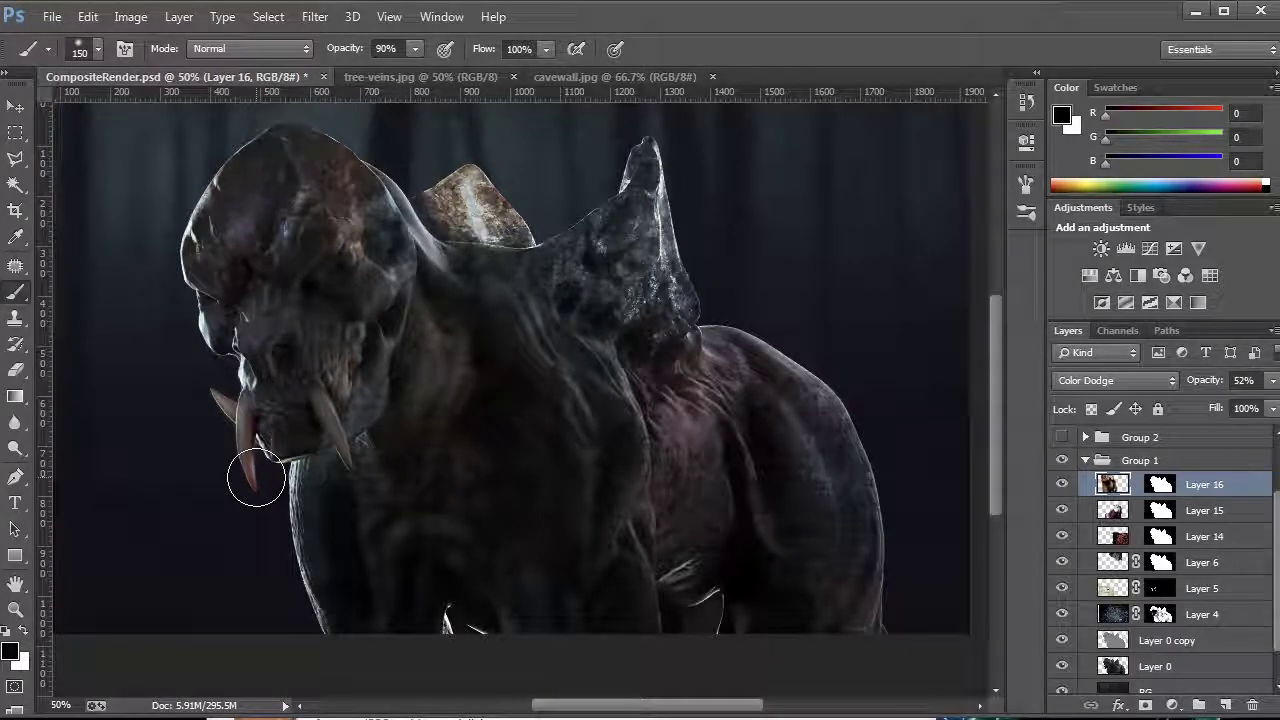
{"action": "left_click", "coordinate": [1082, 380]}
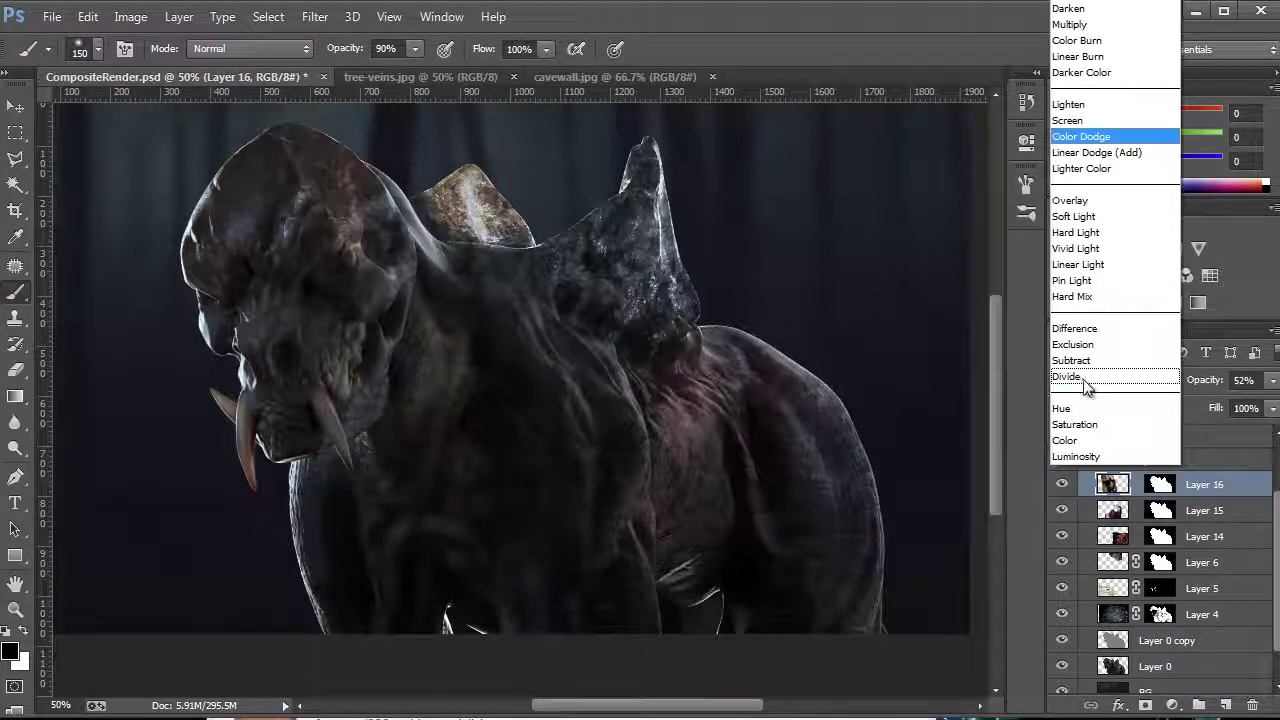
{"action": "left_click", "coordinate": [1083, 379]}
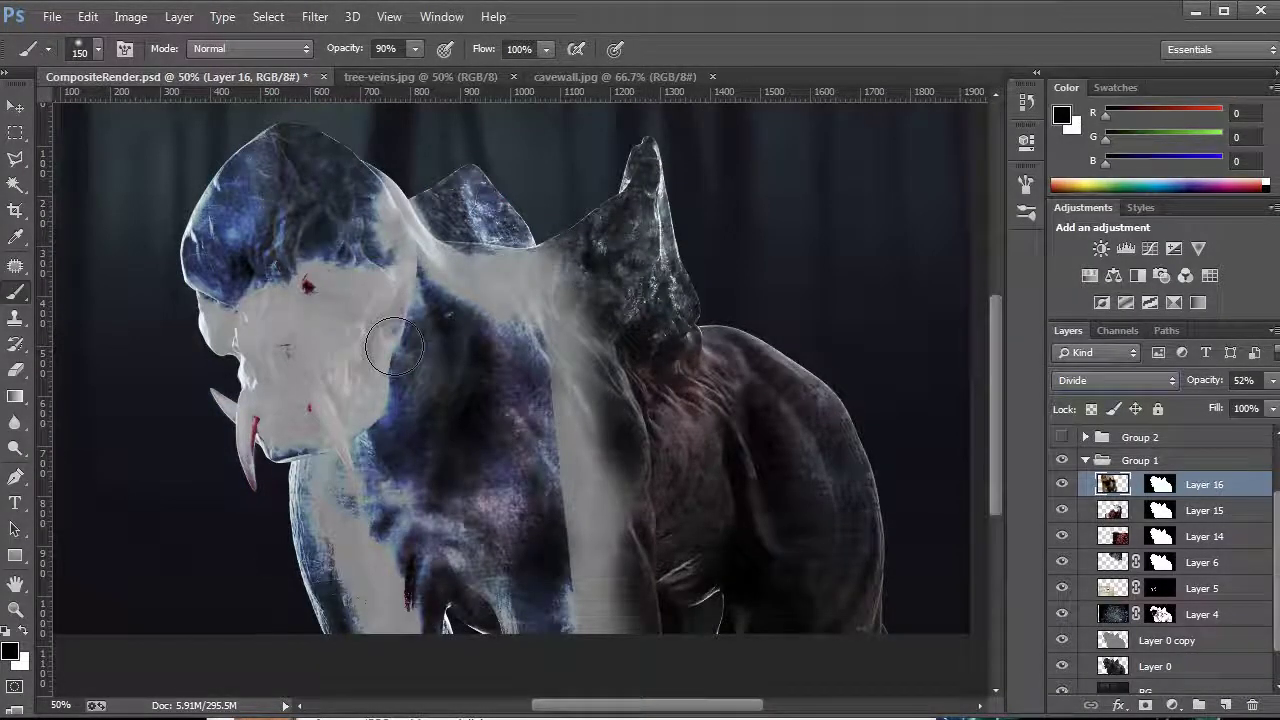
{"action": "mouse_move", "coordinate": [423, 309]}
{"action": "left_mouse_down"}
{"action": "mouse_move", "coordinate": [457, 322]}
{"action": "mouse_move", "coordinate": [500, 300]}
{"action": "mouse_move", "coordinate": [480, 310]}
{"action": "left_mouse_up"}
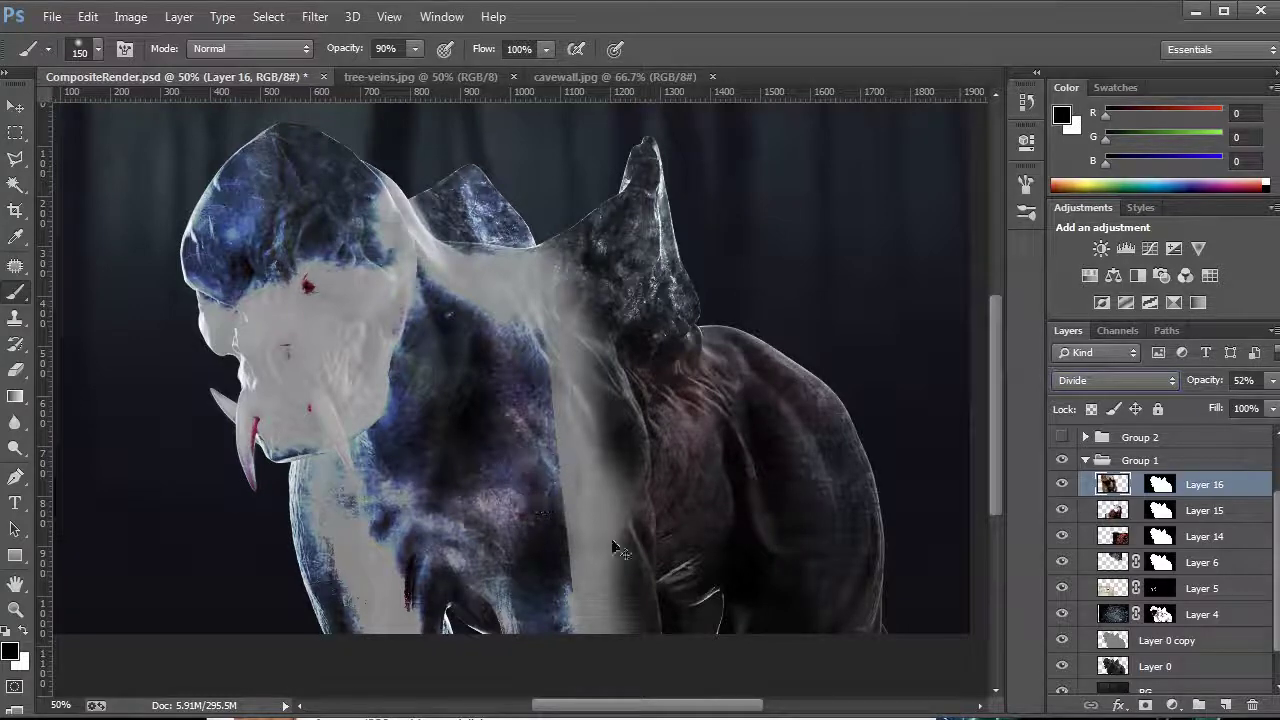
{"action": "key", "text": "0"}
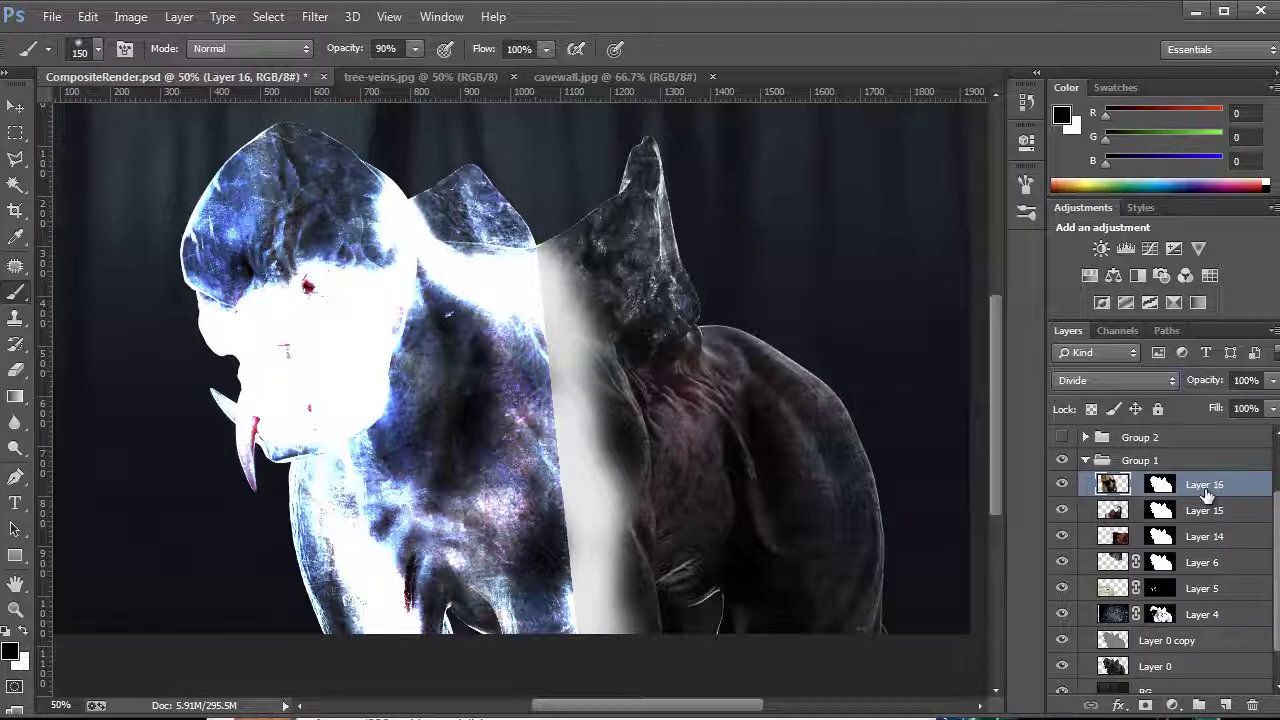
Step back through Layer 16's painting, blending, mask and rotation changes to the pasted cave wall texture
{"action": "key", "text": "ctrl+alt+z"}
{"action": "key", "text": "ctrl+alt+z"}
{"action": "key", "text": "ctrl+alt+z"}
{"action": "key", "text": "ctrl+alt+z"}
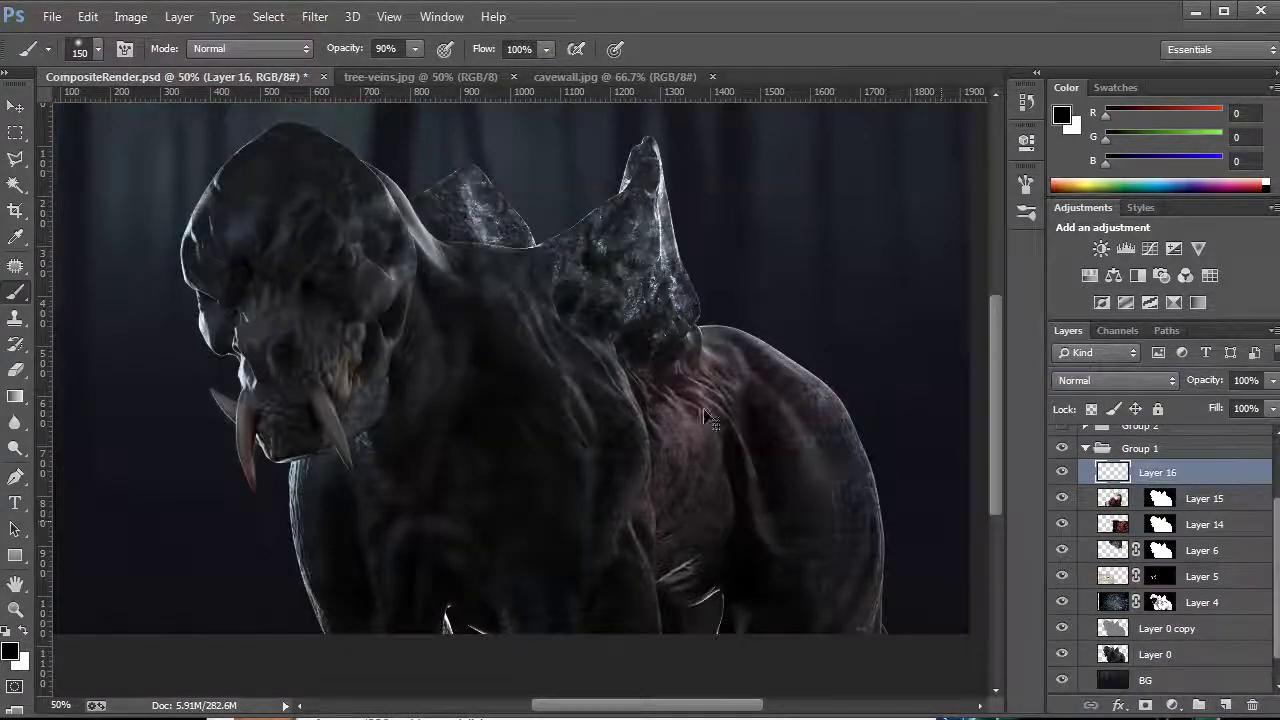
{"action": "key", "text": "ctrl+shift+z"}
Rotate the cave wall texture to -99.60° and place it over the creature's head and chest
{"action": "key", "text": "ctrl+t"}
{"action": "left_click_drag", "start_coordinate": [735, 170], "coordinate": [183, 304]}
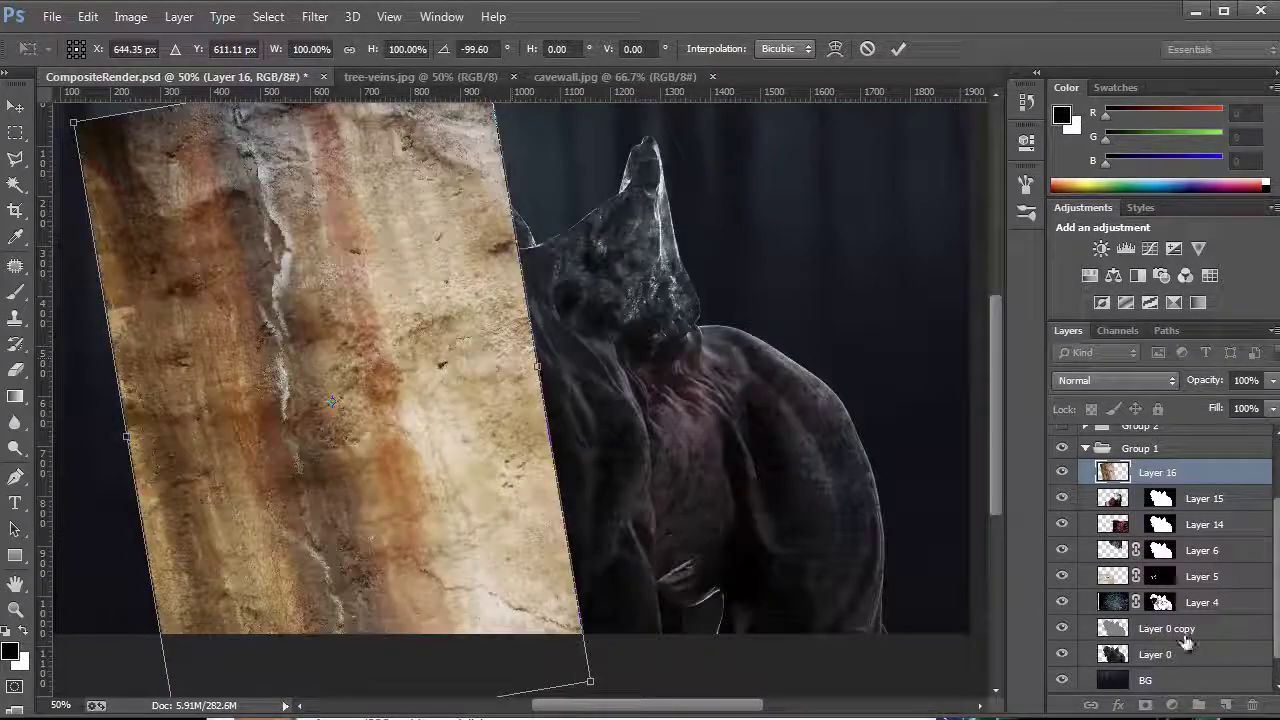
{"action": "key", "text": "Return"}
Select the empty area around the creature on Layer 0, invert the selection and apply it as Layer 16's mask
{"action": "left_click", "coordinate": [1155, 654]}
{"action": "left_click", "coordinate": [941, 450]}
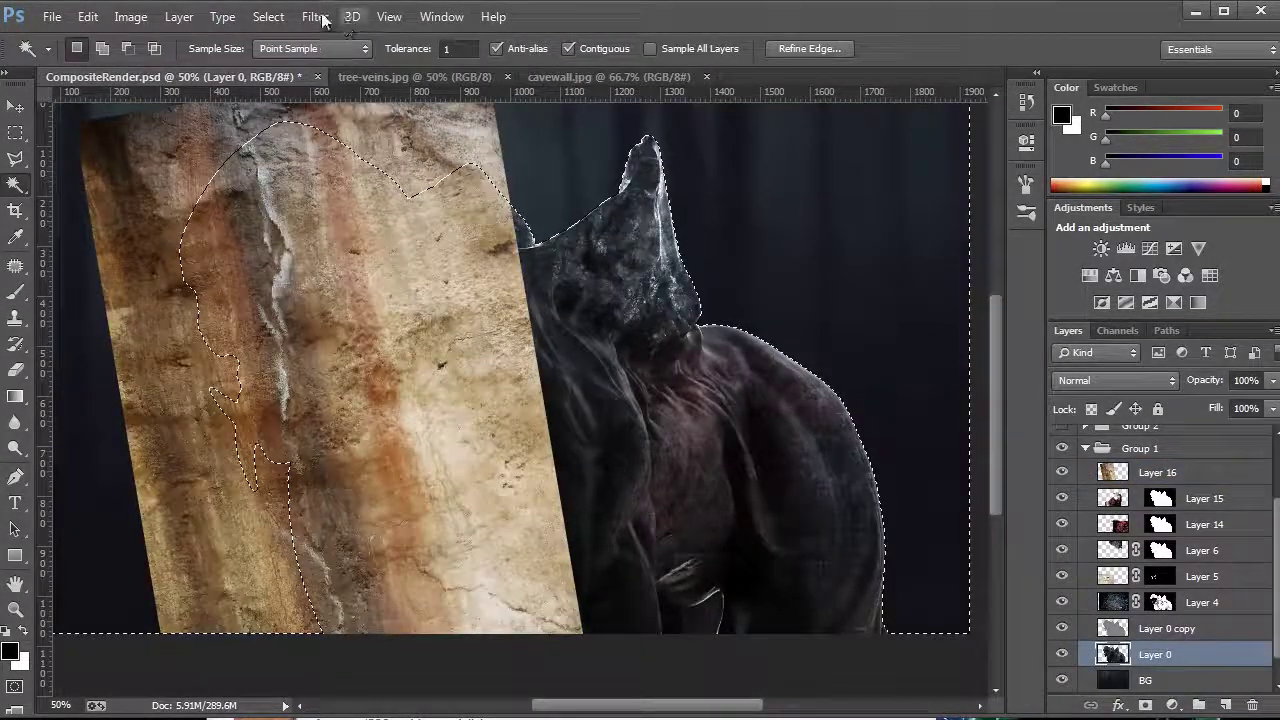
{"action": "left_click", "coordinate": [268, 16]}
{"action": "left_click", "coordinate": [283, 95]}
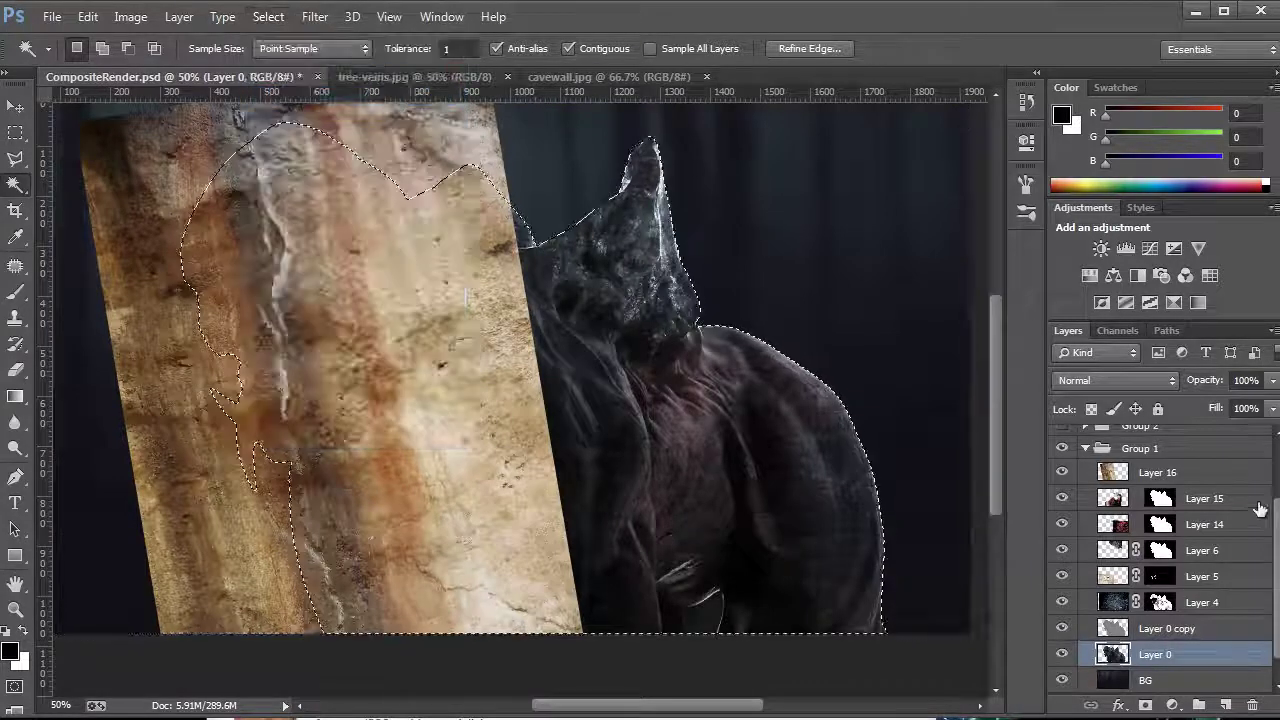
{"action": "left_click", "coordinate": [1160, 474]}
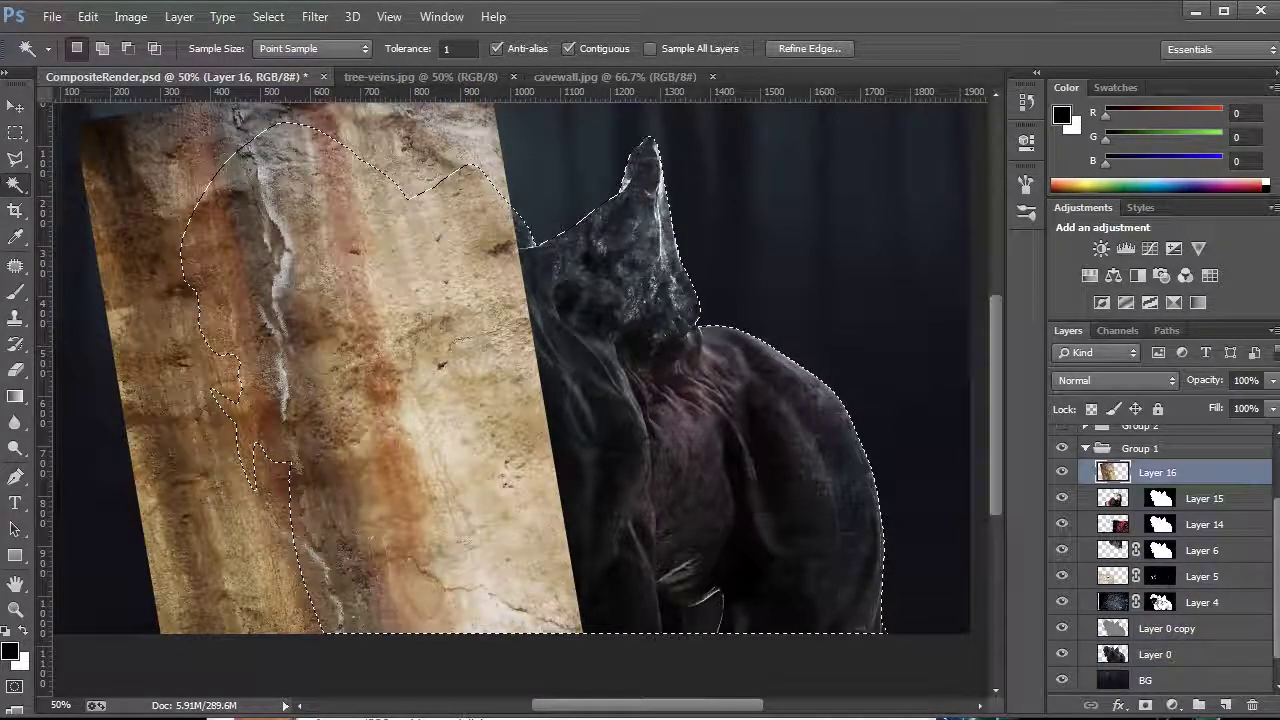
{"action": "left_click", "coordinate": [1145, 705]}
Set Layer 16's blending mode to Divide and lower its opacity to 67%
{"action": "left_click", "coordinate": [1117, 381]}
{"action": "left_click", "coordinate": [1082, 370]}
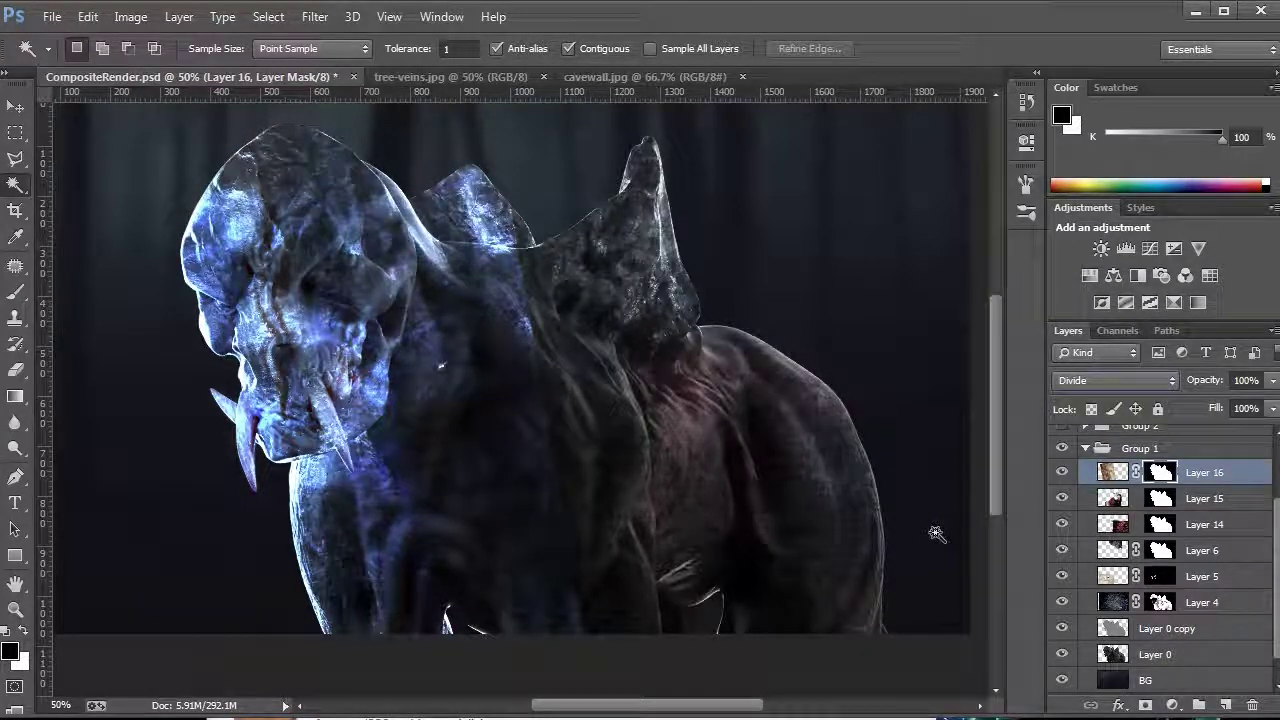
{"action": "left_click", "coordinate": [1272, 380]}
{"action": "left_click_drag", "start_coordinate": [1270, 402], "coordinate": [1237, 402]}
Unlink Layer 16's mask and move only the cave wall texture up and to the left over the head
{"action": "key", "text": "v"}
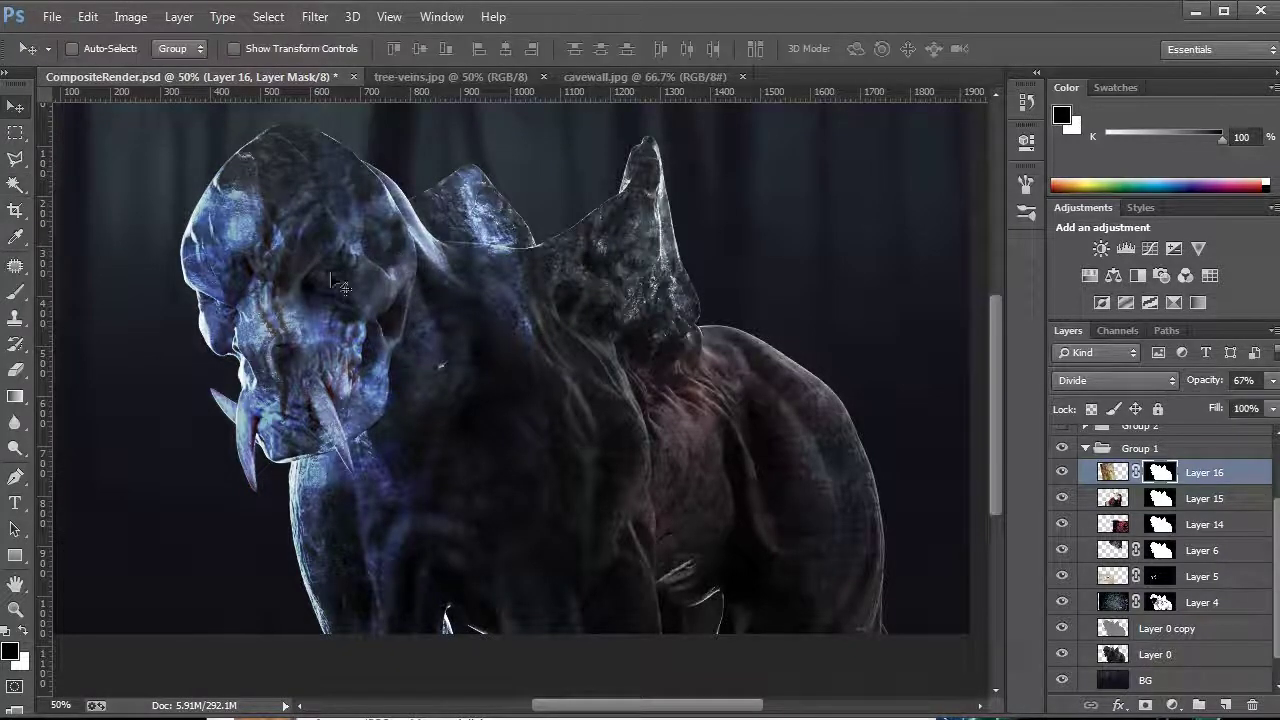
{"action": "left_click_drag", "start_coordinate": [293, 315], "coordinate": [303, 229]}
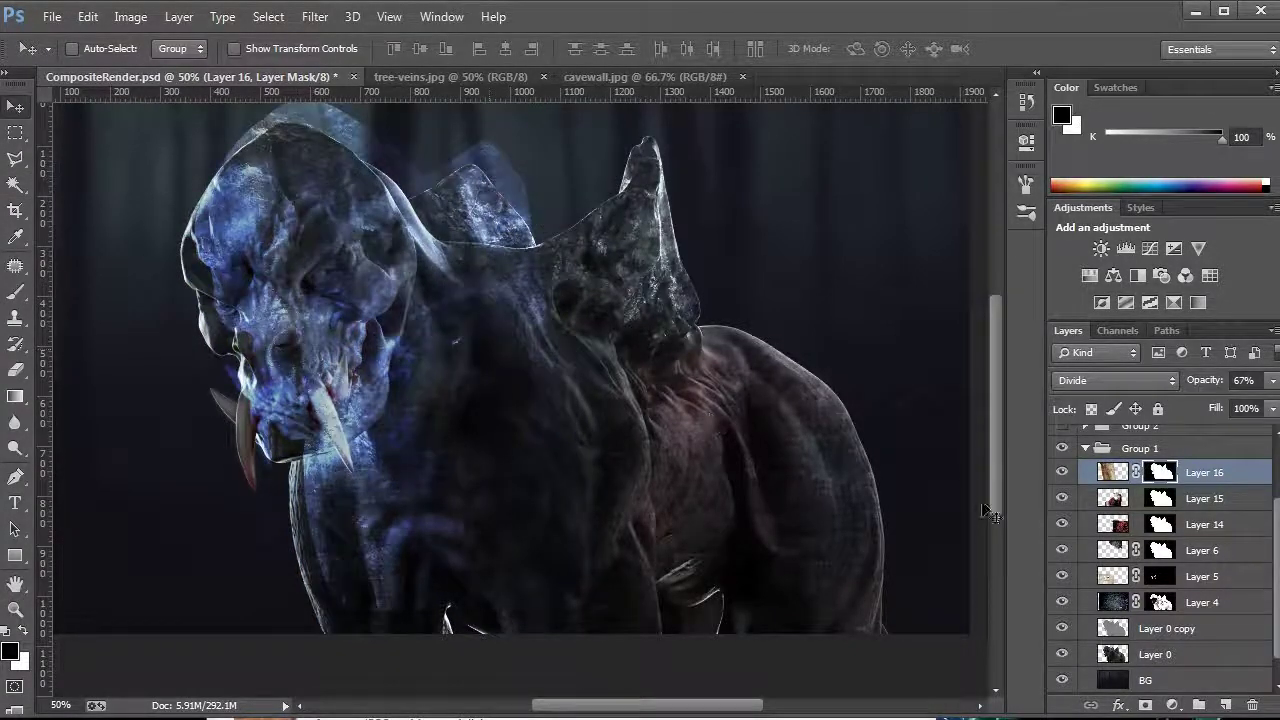
{"action": "left_click", "coordinate": [1136, 472]}
{"action": "left_click_drag", "start_coordinate": [330, 307], "coordinate": [266, 184]}
{"action": "left_click", "coordinate": [1113, 472]}
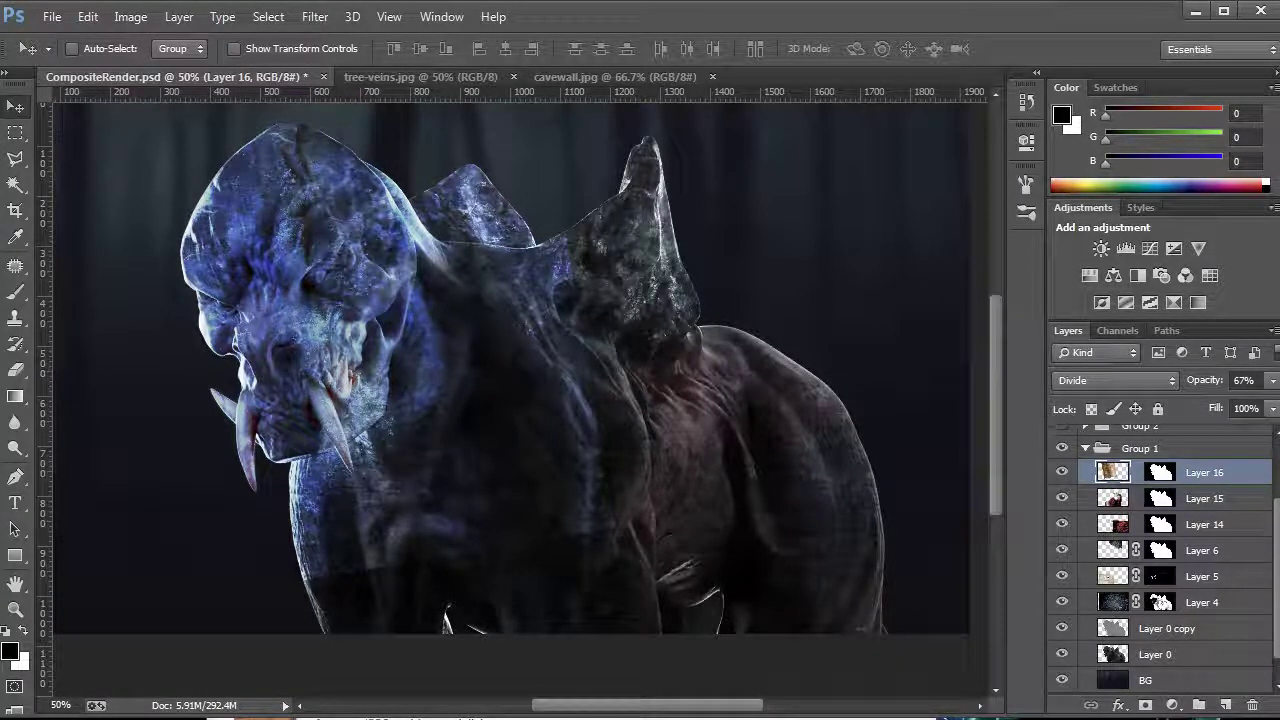
{"action": "key", "text": "b"}
{"action": "mouse_move", "coordinate": [345, 530]}
{"action": "left_mouse_down"}
{"action": "mouse_move", "coordinate": [317, 575]}
{"action": "mouse_move", "coordinate": [344, 551]}
{"action": "mouse_move", "coordinate": [354, 486]}
{"action": "left_mouse_up"}
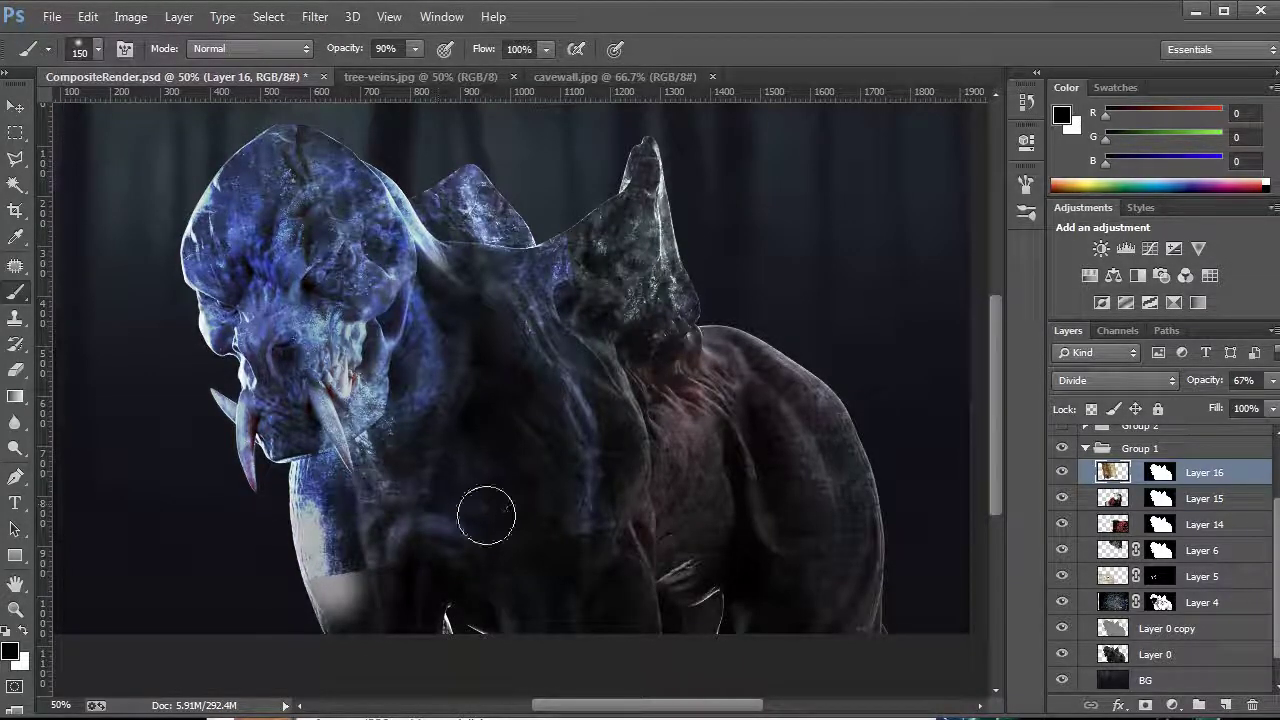
{"action": "key", "text": "alt+space"}
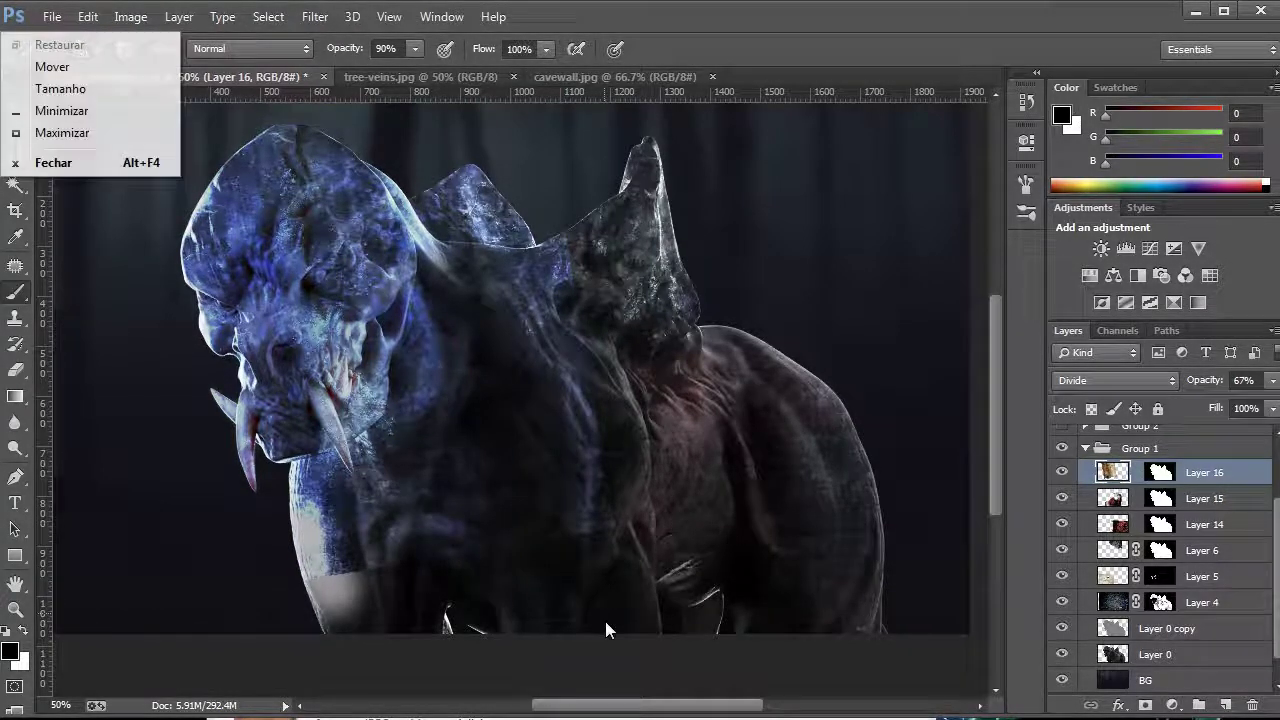
{"action": "key", "text": "Escape"}
{"action": "key", "text": "ctrl+z"}
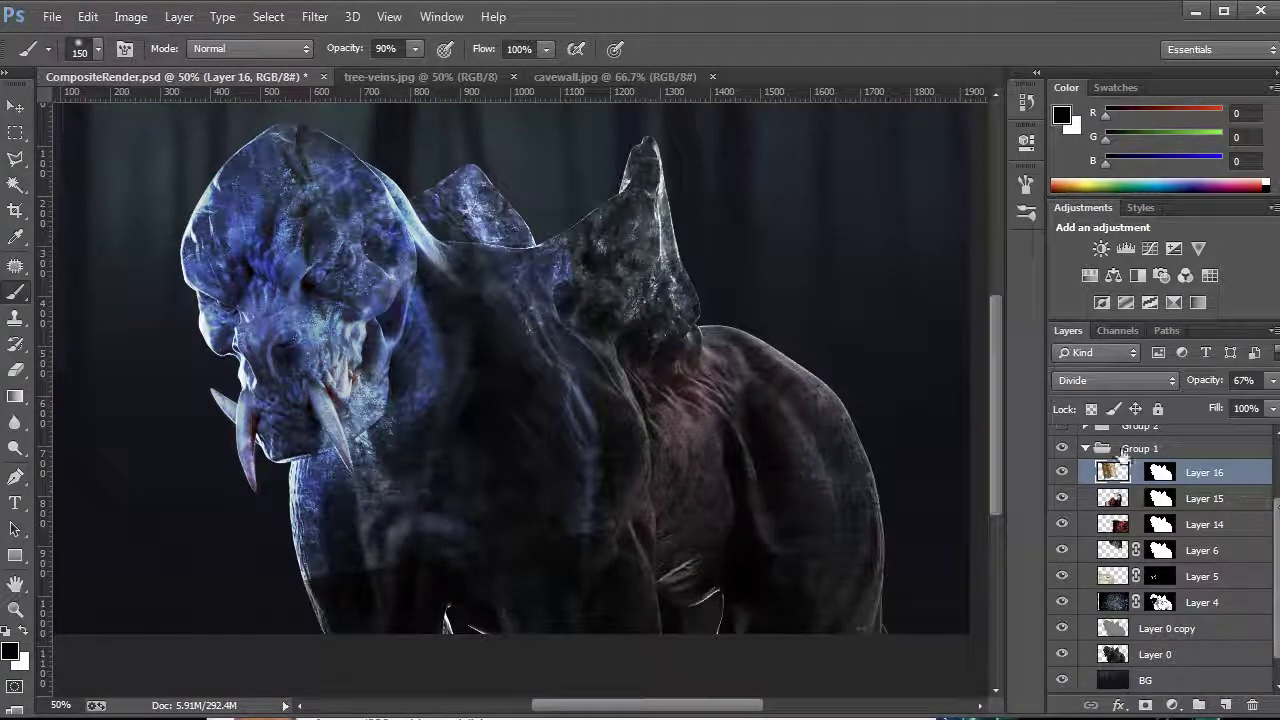
Paint black on Layer 16's mask over the front leg, chest, neck and face, keeping the texture on the forehead
{"action": "left_click", "coordinate": [1160, 473]}
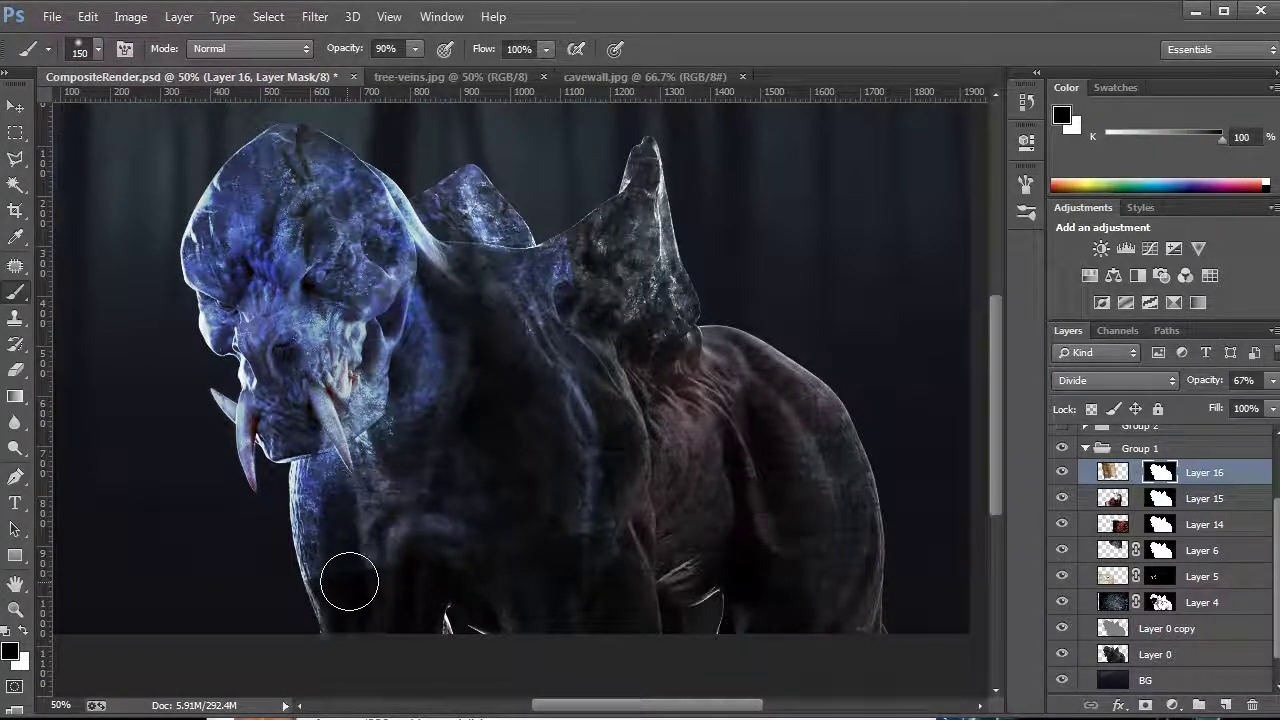
{"action": "mouse_move", "coordinate": [300, 495]}
{"action": "left_mouse_down"}
{"action": "mouse_move", "coordinate": [359, 546]}
{"action": "mouse_move", "coordinate": [397, 554]}
{"action": "mouse_move", "coordinate": [396, 496]}
{"action": "mouse_move", "coordinate": [437, 548]}
{"action": "mouse_move", "coordinate": [500, 520]}
{"action": "left_mouse_up"}
{"action": "mouse_move", "coordinate": [511, 379]}
{"action": "left_mouse_down"}
{"action": "mouse_move", "coordinate": [606, 400]}
{"action": "mouse_move", "coordinate": [548, 268]}
{"action": "mouse_move", "coordinate": [513, 309]}
{"action": "mouse_move", "coordinate": [450, 264]}
{"action": "mouse_move", "coordinate": [497, 190]}
{"action": "mouse_move", "coordinate": [470, 228]}
{"action": "mouse_move", "coordinate": [431, 220]}
{"action": "mouse_move", "coordinate": [466, 191]}
{"action": "mouse_move", "coordinate": [381, 207]}
{"action": "mouse_move", "coordinate": [389, 227]}
{"action": "mouse_move", "coordinate": [366, 214]}
{"action": "mouse_move", "coordinate": [405, 249]}
{"action": "mouse_move", "coordinate": [424, 310]}
{"action": "mouse_move", "coordinate": [400, 320]}
{"action": "mouse_move", "coordinate": [388, 300]}
{"action": "mouse_move", "coordinate": [411, 353]}
{"action": "mouse_move", "coordinate": [414, 430]}
{"action": "mouse_move", "coordinate": [423, 310]}
{"action": "mouse_move", "coordinate": [416, 362]}
{"action": "mouse_move", "coordinate": [348, 436]}
{"action": "mouse_move", "coordinate": [326, 496]}
{"action": "mouse_move", "coordinate": [261, 382]}
{"action": "mouse_move", "coordinate": [281, 342]}
{"action": "mouse_move", "coordinate": [353, 363]}
{"action": "mouse_move", "coordinate": [272, 304]}
{"action": "mouse_move", "coordinate": [260, 357]}
{"action": "mouse_move", "coordinate": [241, 366]}
{"action": "mouse_move", "coordinate": [207, 326]}
{"action": "mouse_move", "coordinate": [272, 360]}
{"action": "mouse_move", "coordinate": [376, 340]}
{"action": "mouse_move", "coordinate": [406, 312]}
{"action": "mouse_move", "coordinate": [418, 246]}
{"action": "mouse_move", "coordinate": [319, 328]}
{"action": "mouse_move", "coordinate": [260, 291]}
{"action": "mouse_move", "coordinate": [286, 309]}
{"action": "mouse_move", "coordinate": [357, 285]}
{"action": "mouse_move", "coordinate": [232, 326]}
{"action": "left_mouse_up"}
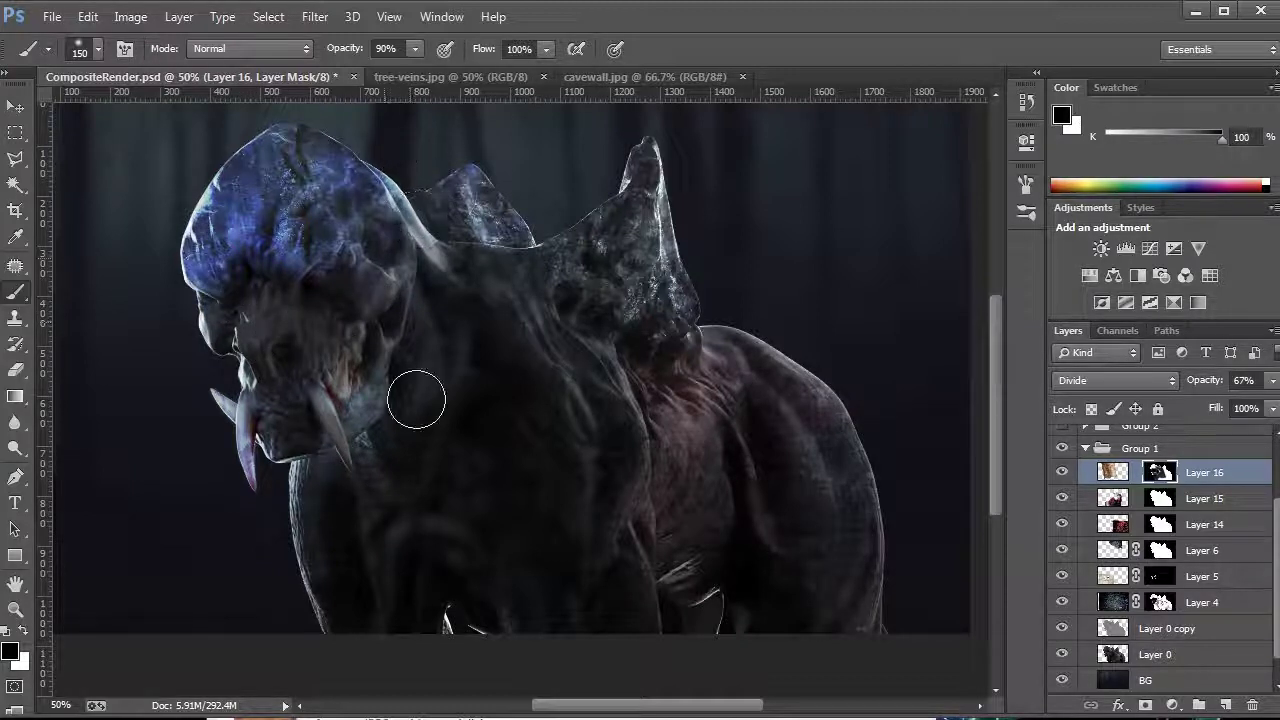
Lower Layer 16's opacity to 49% and mask out the remaining texture around the tusks and jaw
{"action": "left_click", "coordinate": [1272, 380]}
{"action": "mouse_move", "coordinate": [1237, 403]}
{"action": "left_mouse_down"}
{"action": "mouse_move", "coordinate": [1201, 398]}
{"action": "mouse_move", "coordinate": [1218, 397]}
{"action": "left_mouse_up"}
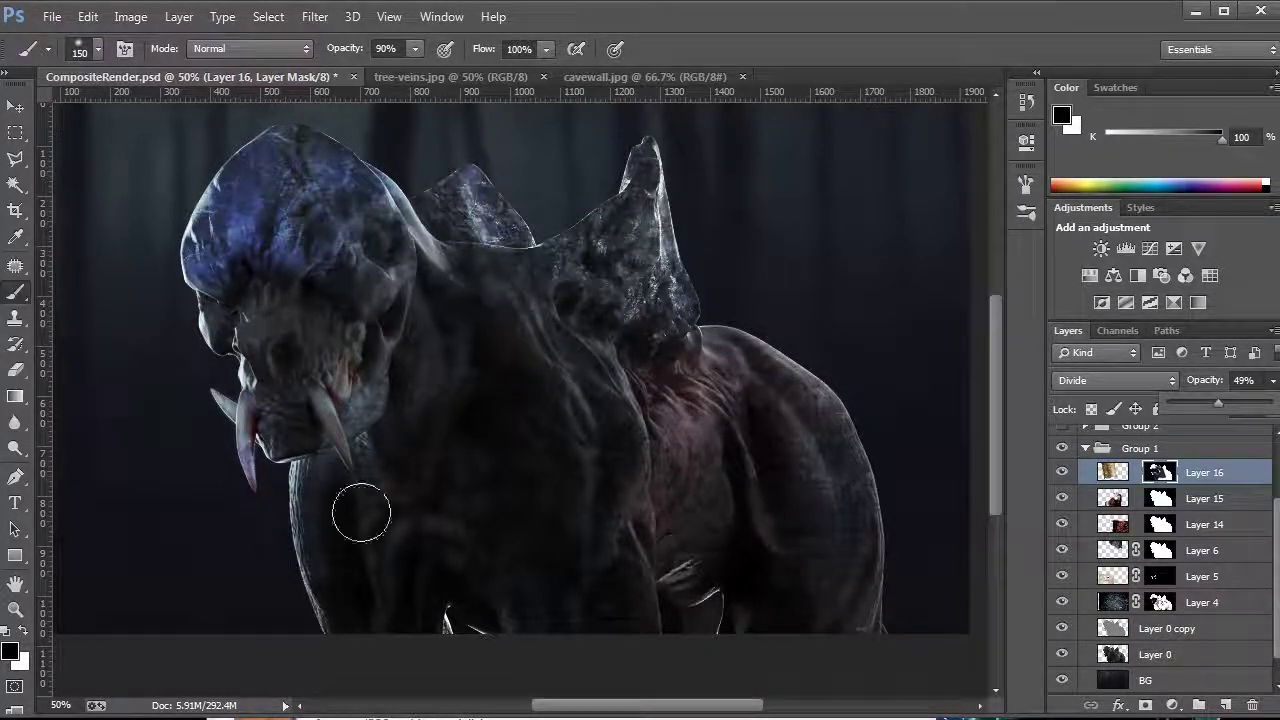
{"action": "left_click", "coordinate": [265, 455]}
{"action": "mouse_move", "coordinate": [281, 408]}
{"action": "left_mouse_down"}
{"action": "mouse_move", "coordinate": [286, 300]}
{"action": "mouse_move", "coordinate": [406, 349]}
{"action": "mouse_move", "coordinate": [450, 410]}
{"action": "left_mouse_up"}
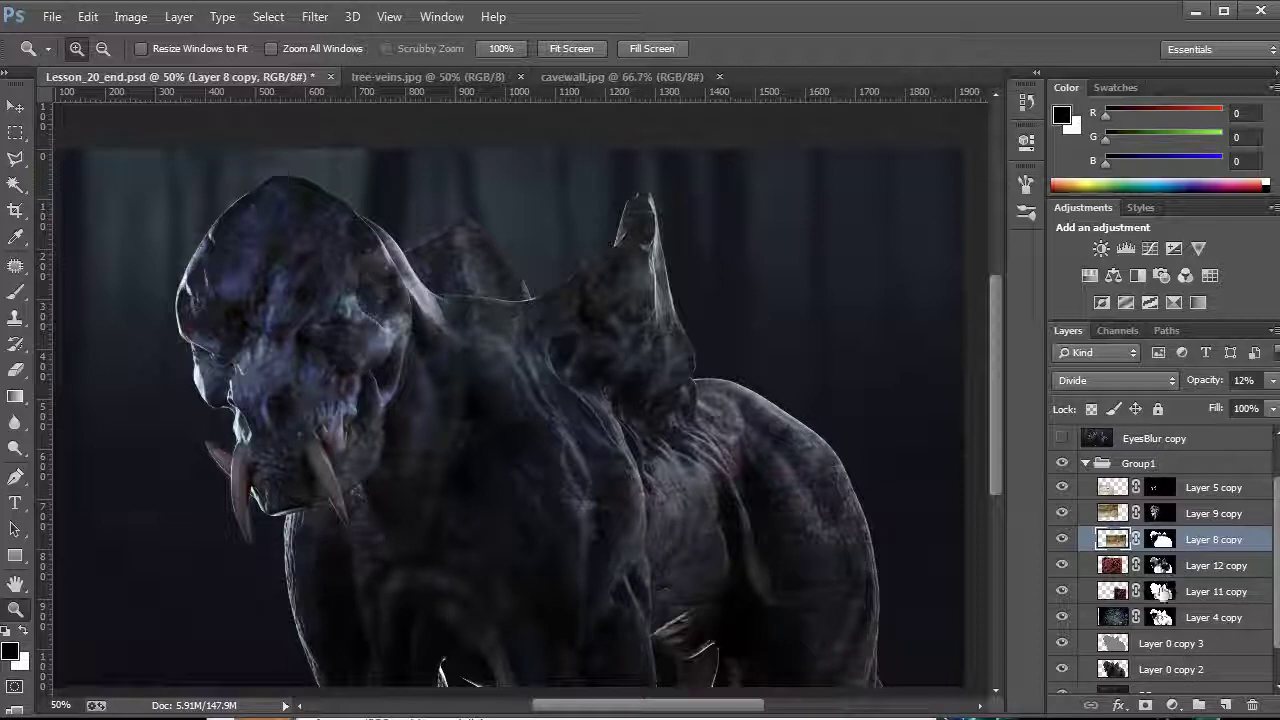
In Lesson_20_end.psd, select Layer 12 copy and hide Layer 8 copy, Layer 9 copy and Layer 5 copy
{"action": "left_click", "coordinate": [1116, 568]}
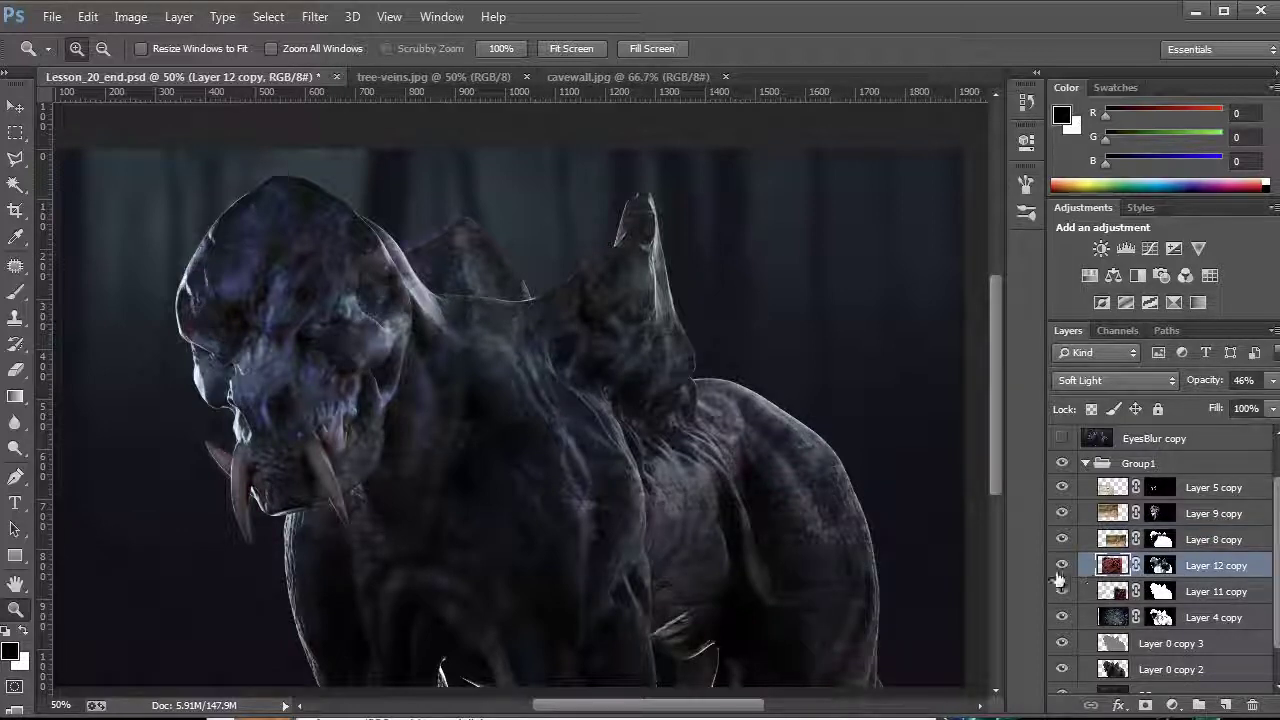
{"action": "left_click", "coordinate": [1062, 566]}
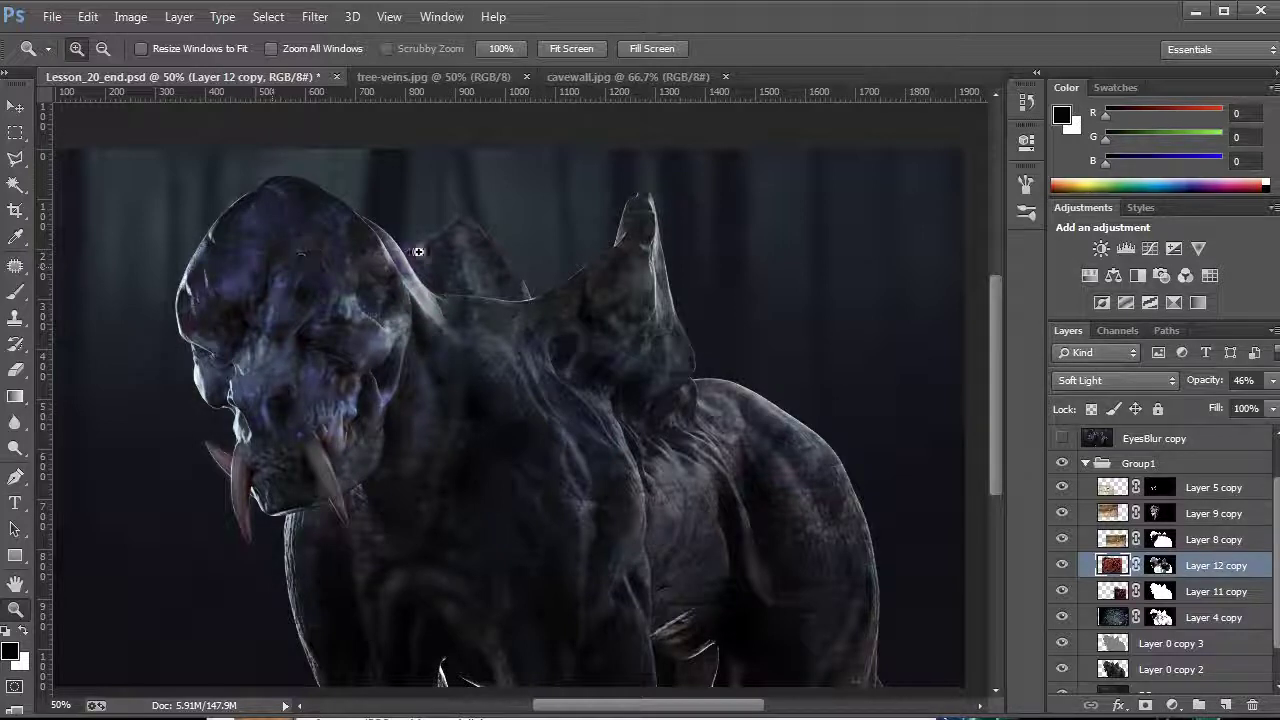
{"action": "left_click_drag", "start_coordinate": [1062, 540], "coordinate": [1067, 505]}
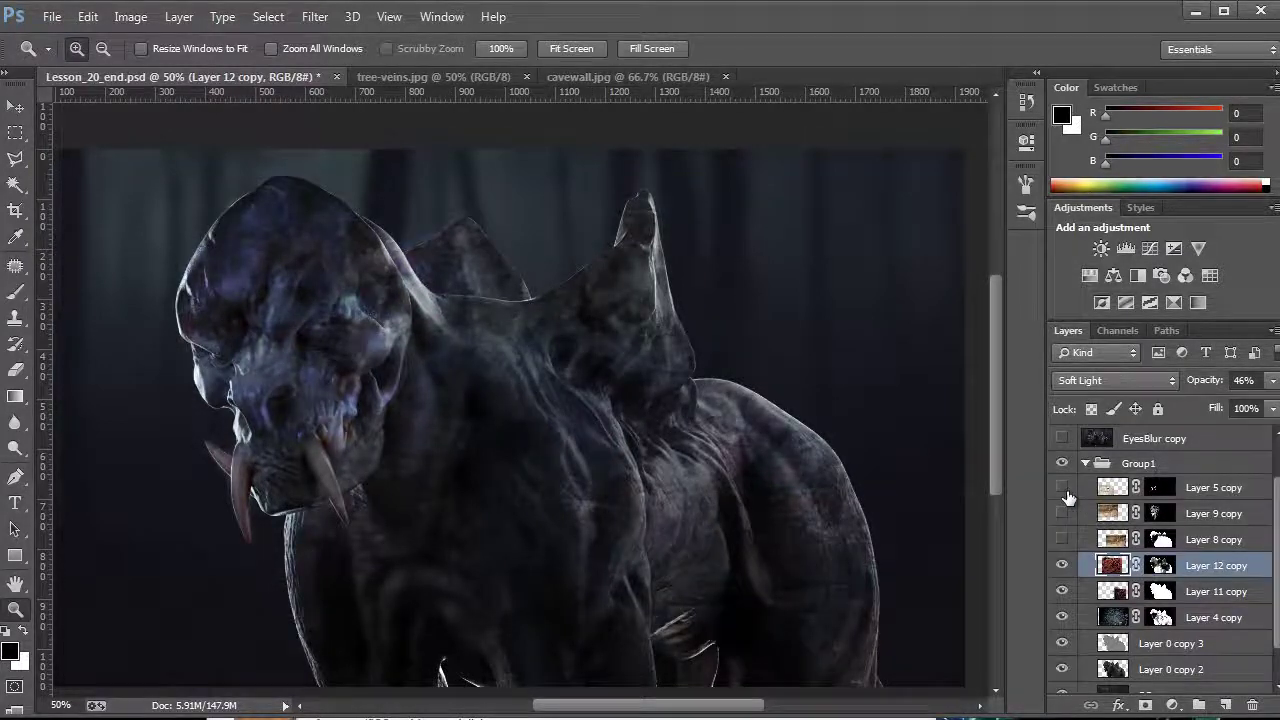
Toggle Layer 11 copy and Layer 12 copy off and on to compare their effect, and select Layer 12 copy's mask
{"action": "left_click", "coordinate": [1063, 591]}
{"action": "left_click", "coordinate": [1063, 591]}
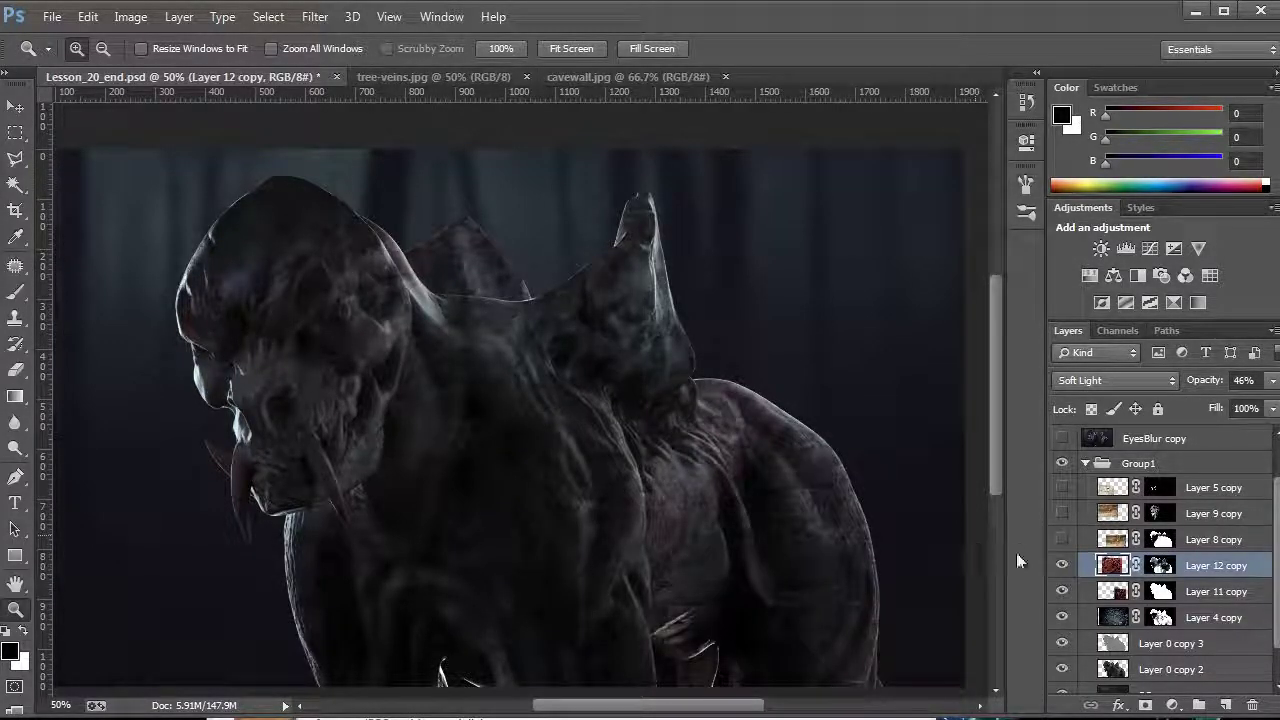
{"action": "left_click", "coordinate": [1063, 593]}
{"action": "left_click", "coordinate": [1063, 593]}
{"action": "left_click", "coordinate": [1062, 566]}
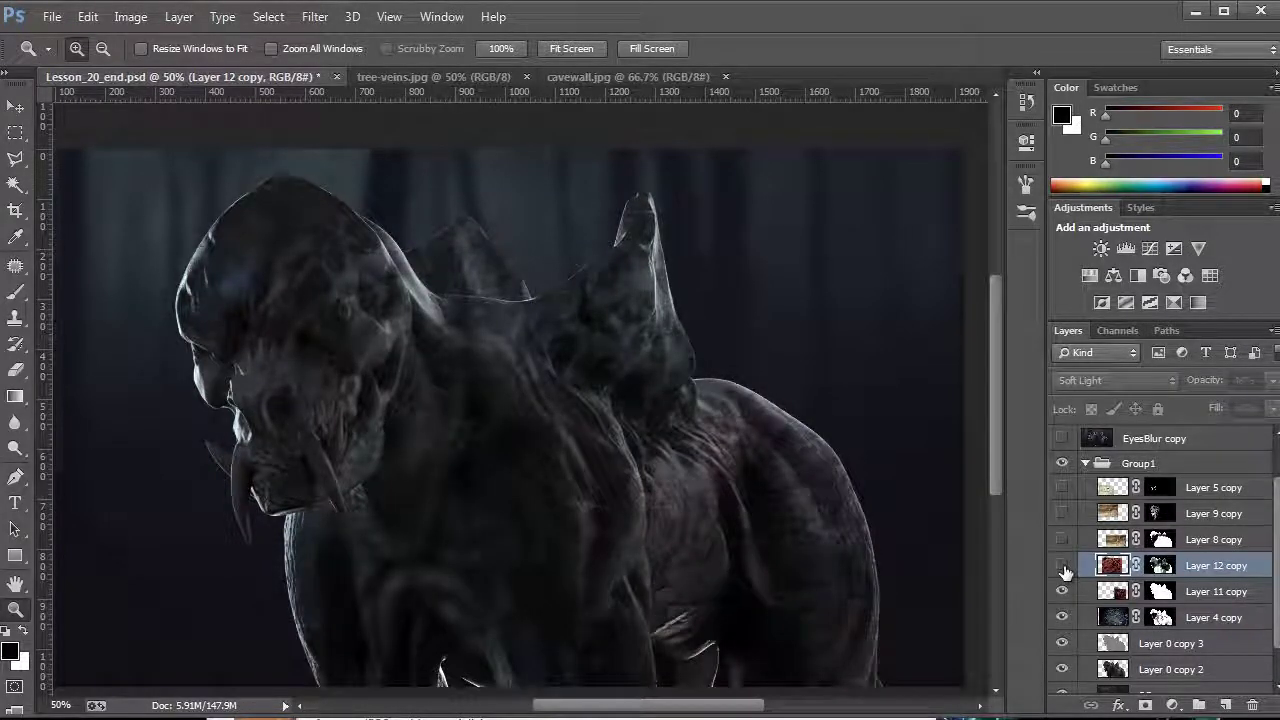
{"action": "left_click", "coordinate": [1062, 566]}
{"action": "left_click", "coordinate": [1160, 565]}
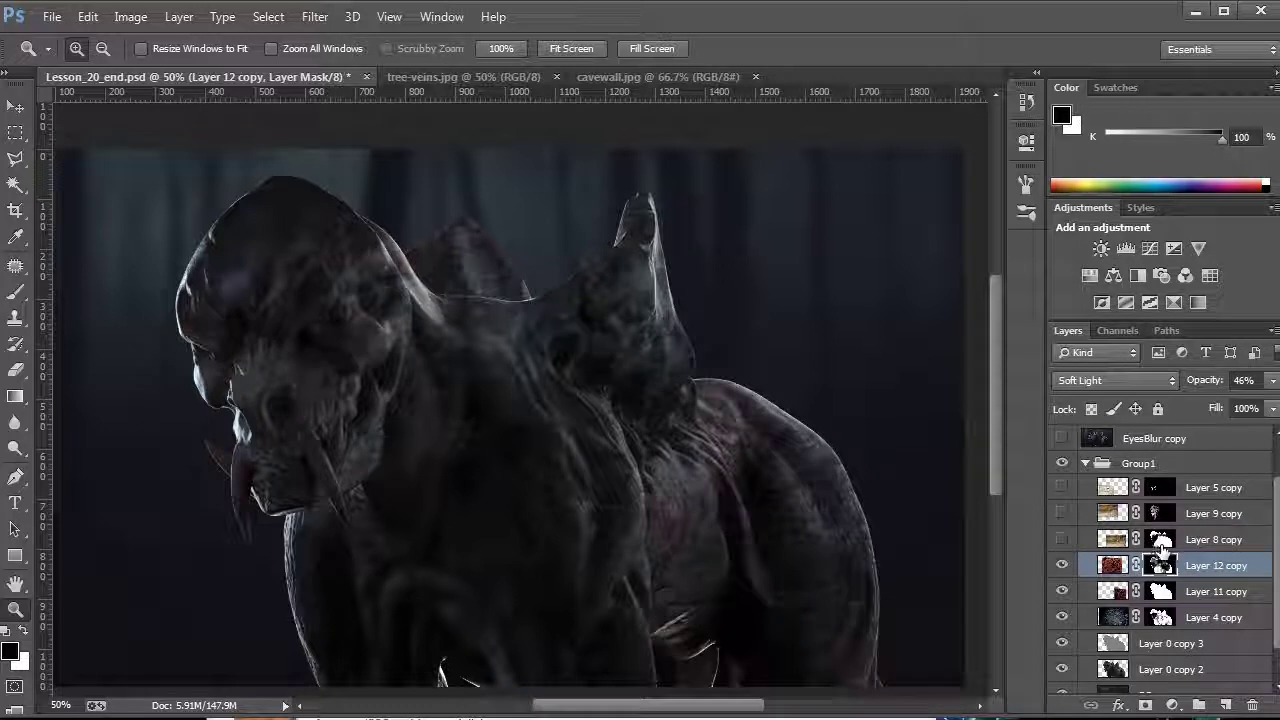
Select Layer 8 copy and toggle its visibility repeatedly to examine its effect on the creature, leaving it shown
{"action": "left_click", "coordinate": [1113, 539]}
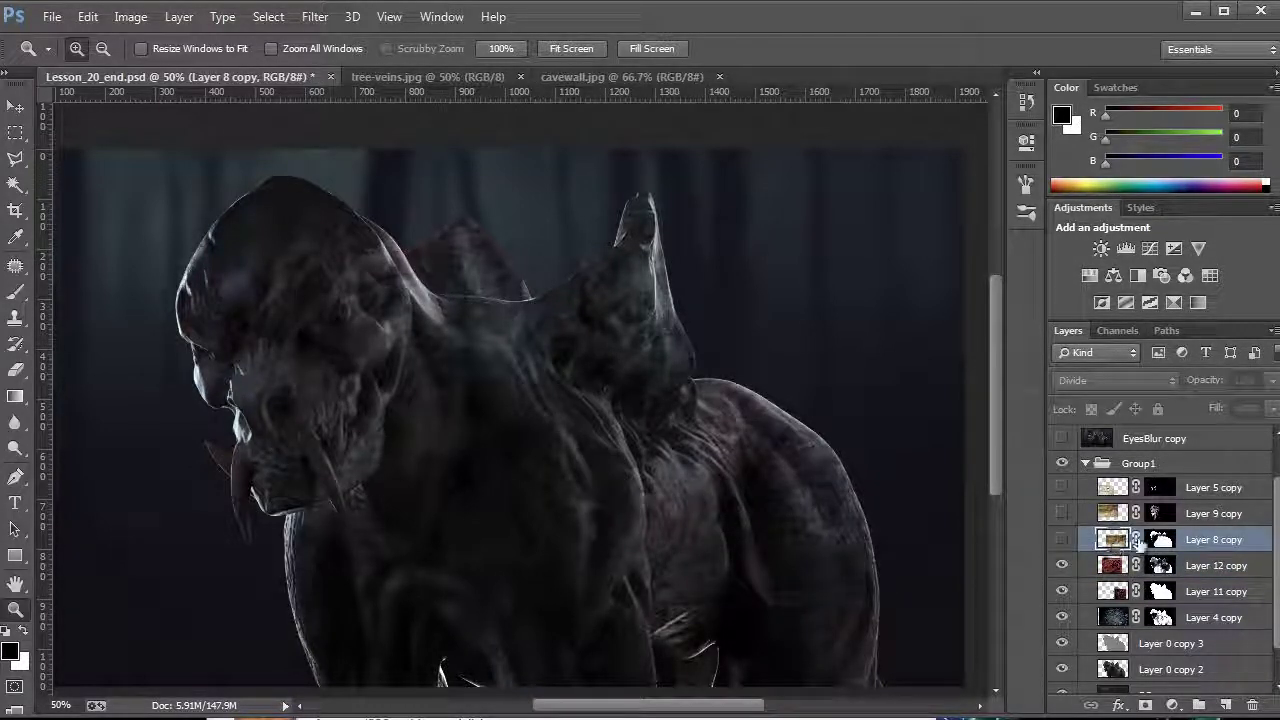
{"action": "left_click", "coordinate": [1062, 539]}
{"action": "left_click", "coordinate": [1063, 540]}
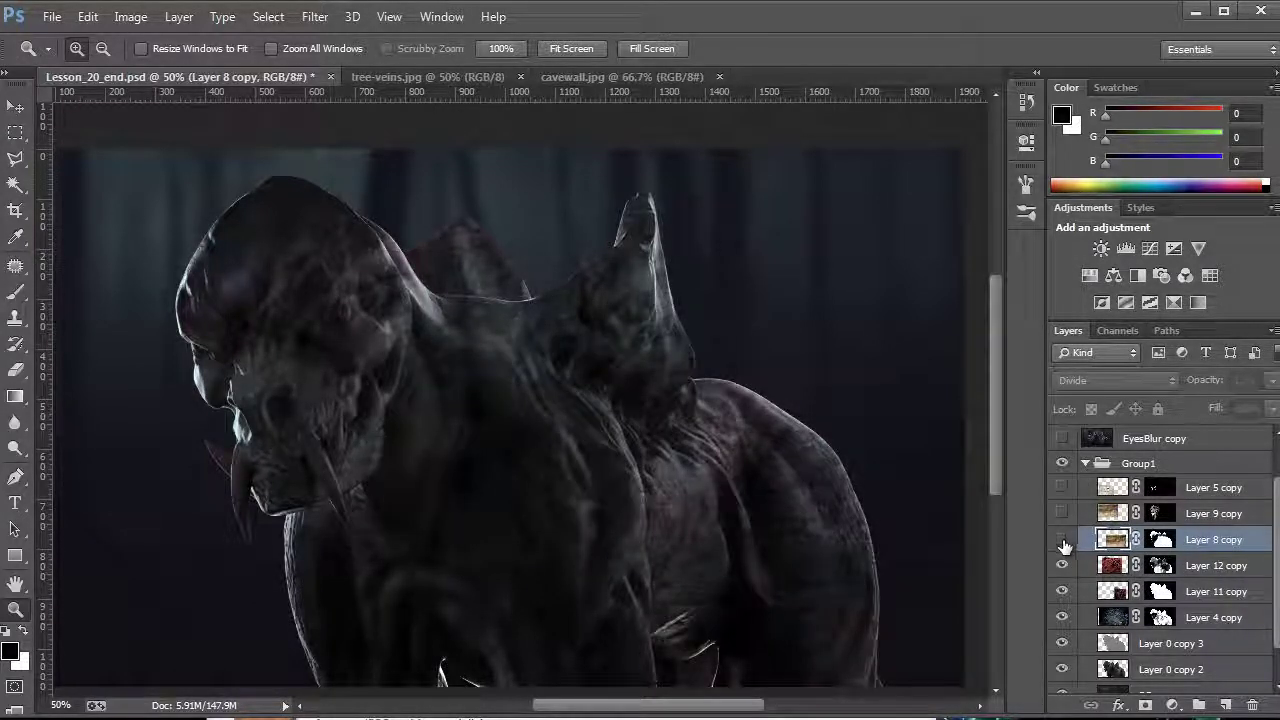
{"action": "left_click", "coordinate": [1063, 541]}
{"action": "left_click", "coordinate": [1063, 541]}
{"action": "left_click", "coordinate": [1063, 541]}
{"action": "left_click", "coordinate": [1063, 541]}
{"action": "left_click", "coordinate": [1063, 541]}
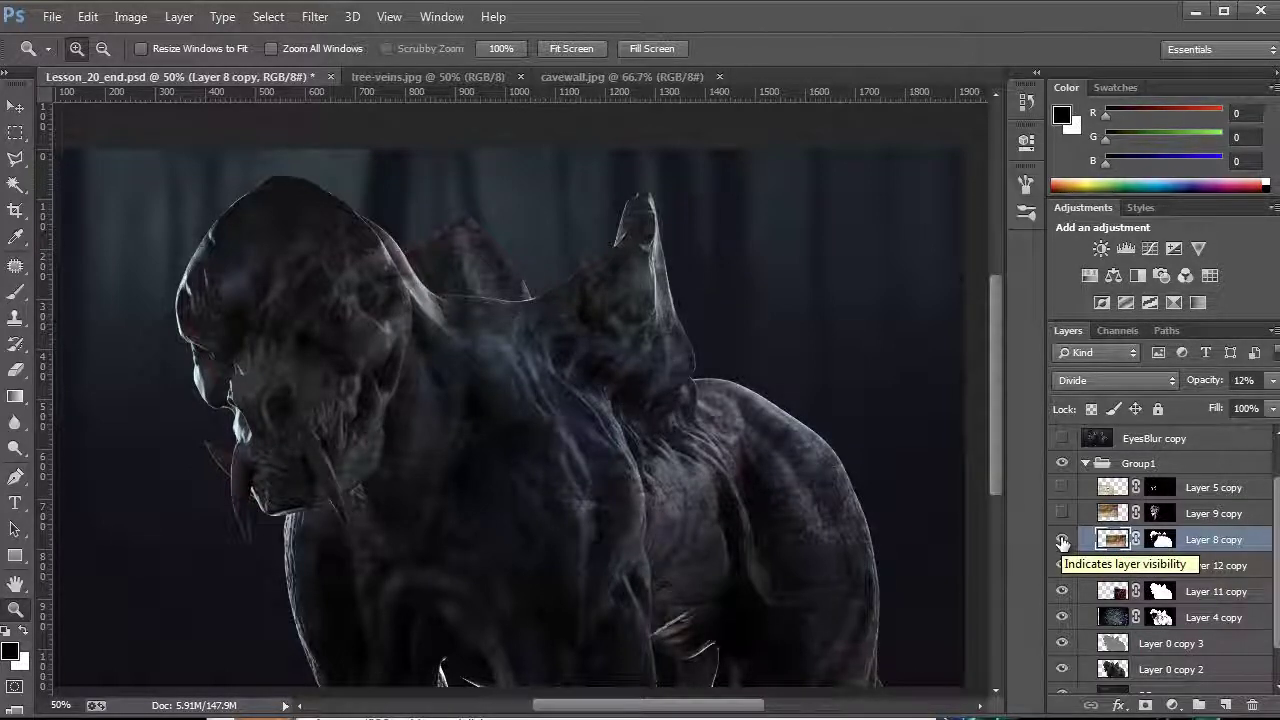
Hide and show Layer 8 copy again to compare the creature's skin with and without it
{"action": "left_click", "coordinate": [1063, 541]}
{"action": "left_click", "coordinate": [1063, 541]}
{"action": "left_click", "coordinate": [1063, 541]}
{"action": "left_click", "coordinate": [1063, 541]}
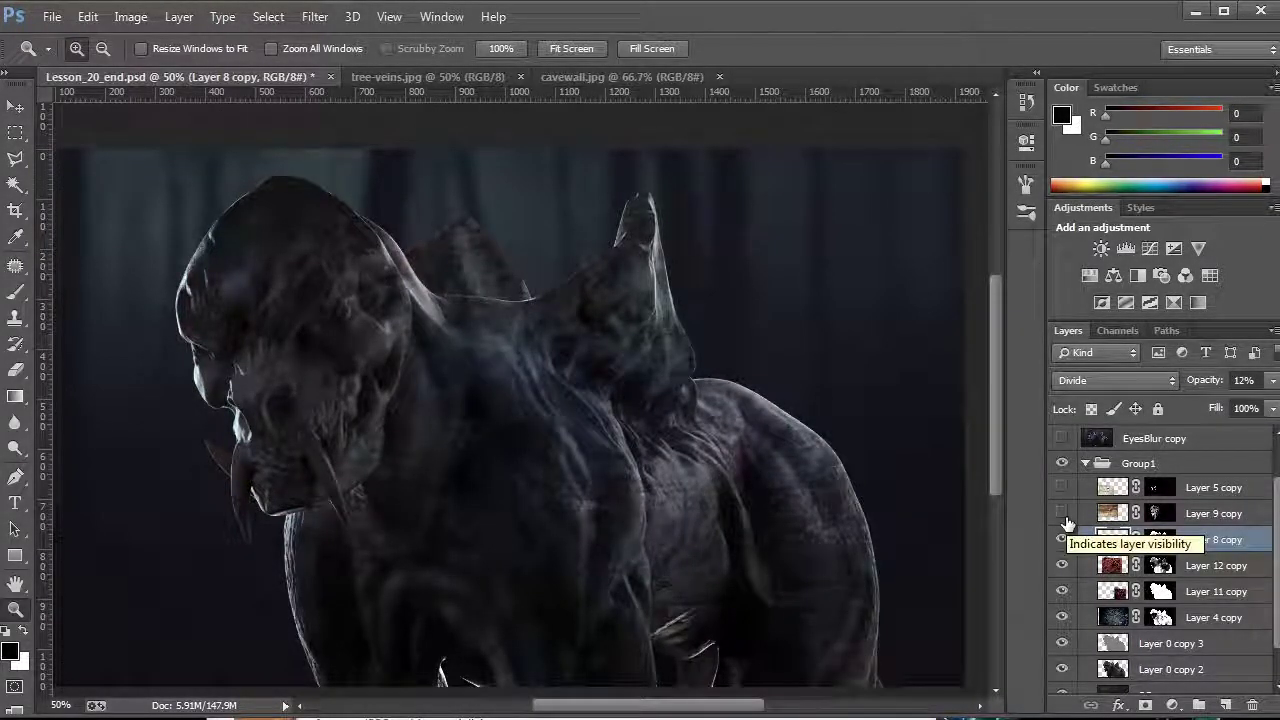
Show Layer 9 copy and Layer 5 copy, switching each off and on to check its effect, and select Layer 5 copy
{"action": "left_click", "coordinate": [1063, 515]}
{"action": "left_click", "coordinate": [1063, 515]}
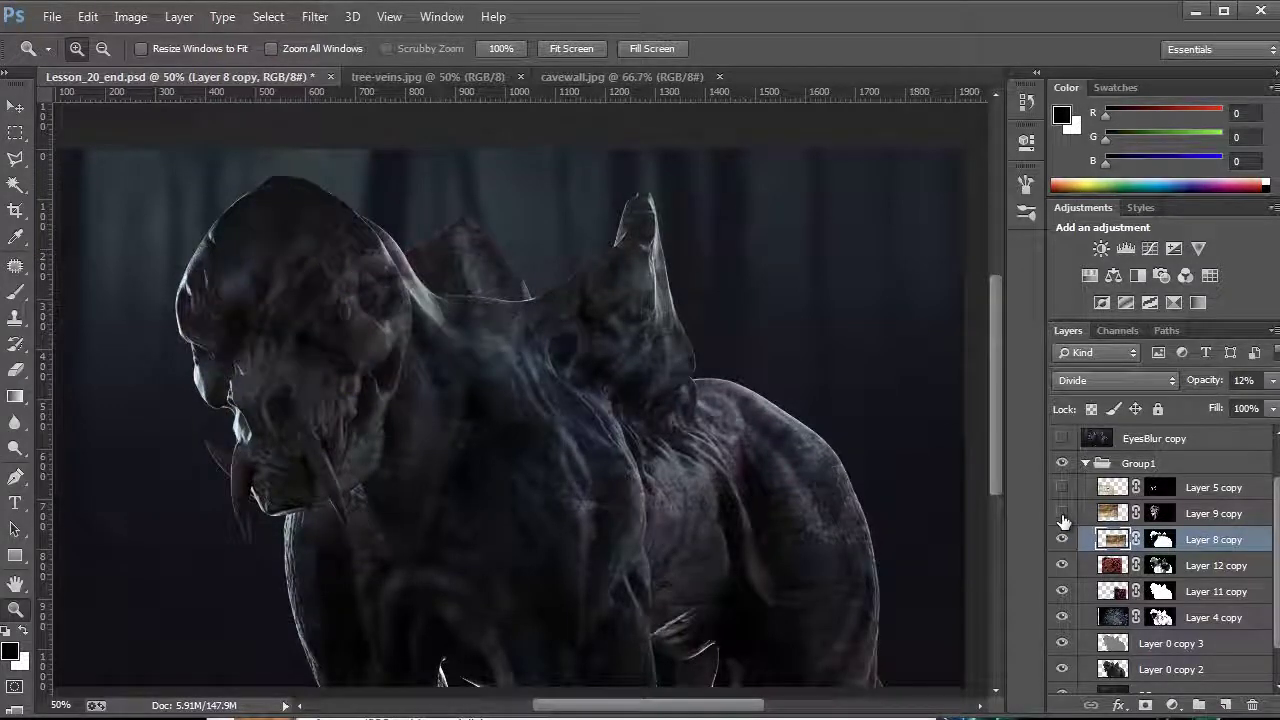
{"action": "left_click", "coordinate": [1063, 515]}
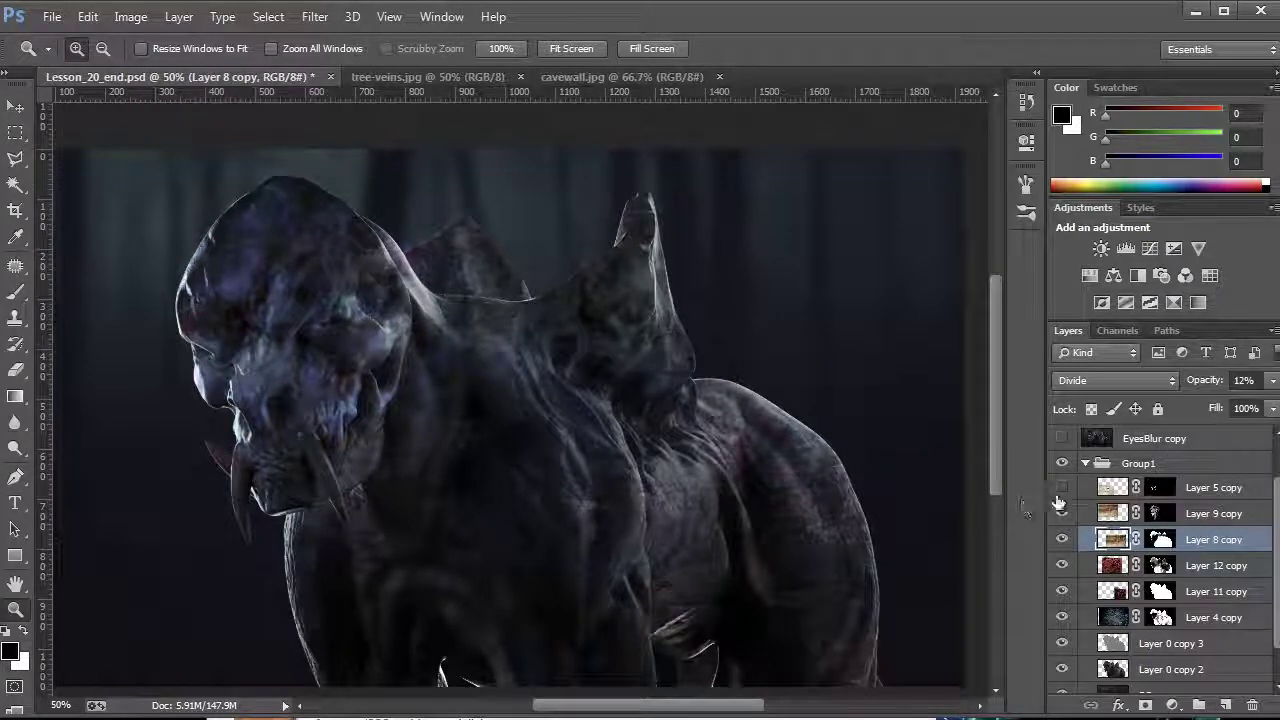
{"action": "left_click", "coordinate": [1062, 488]}
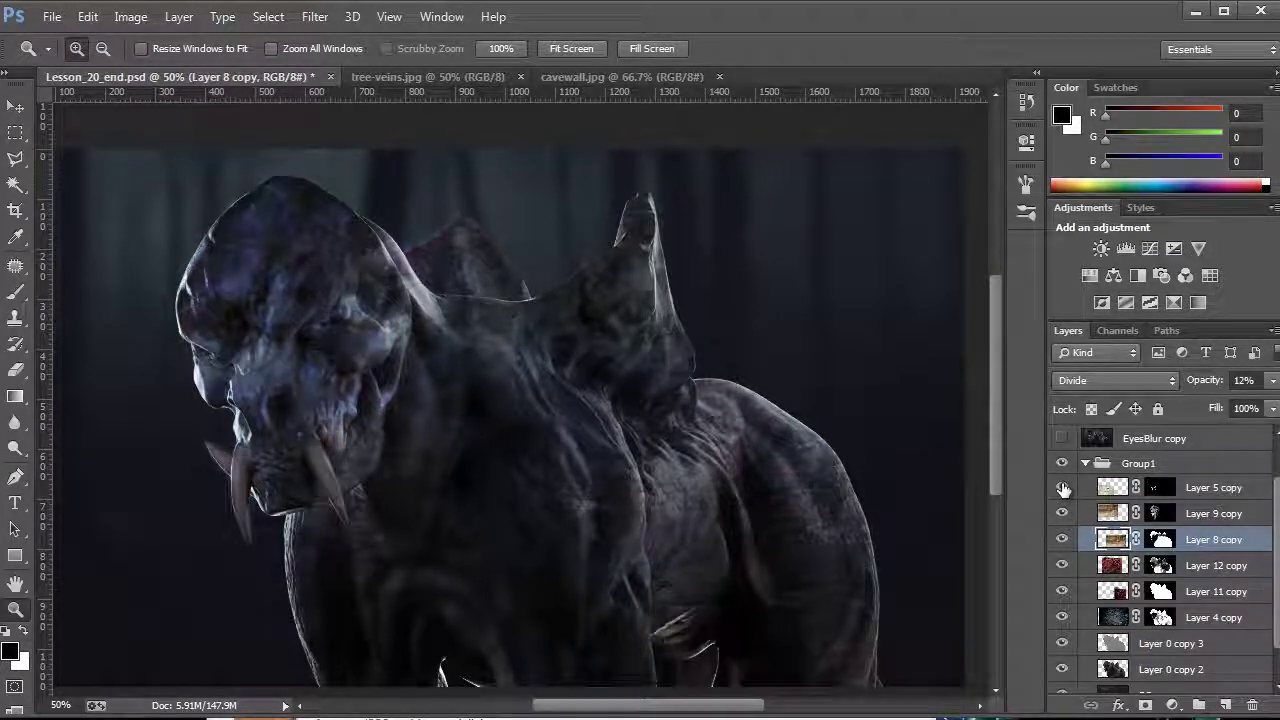
{"action": "left_click", "coordinate": [1062, 488]}
{"action": "left_click", "coordinate": [1062, 488]}
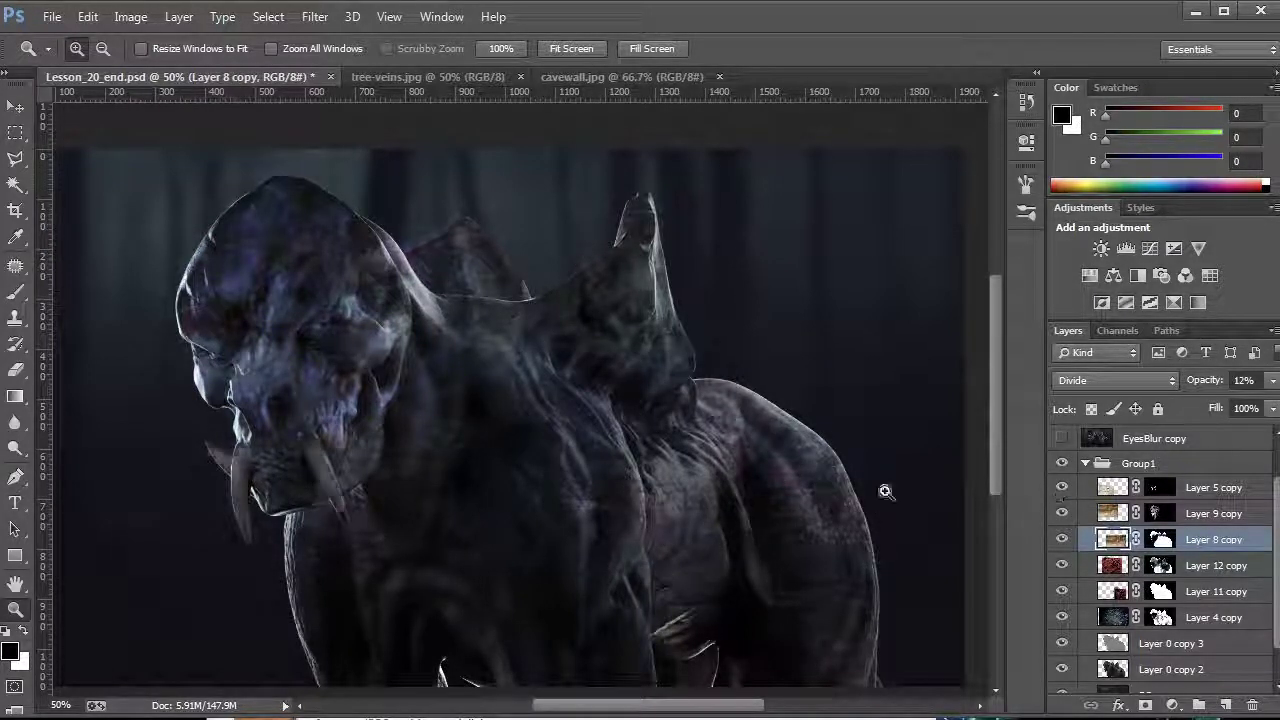
{"action": "left_click", "coordinate": [1210, 489]}
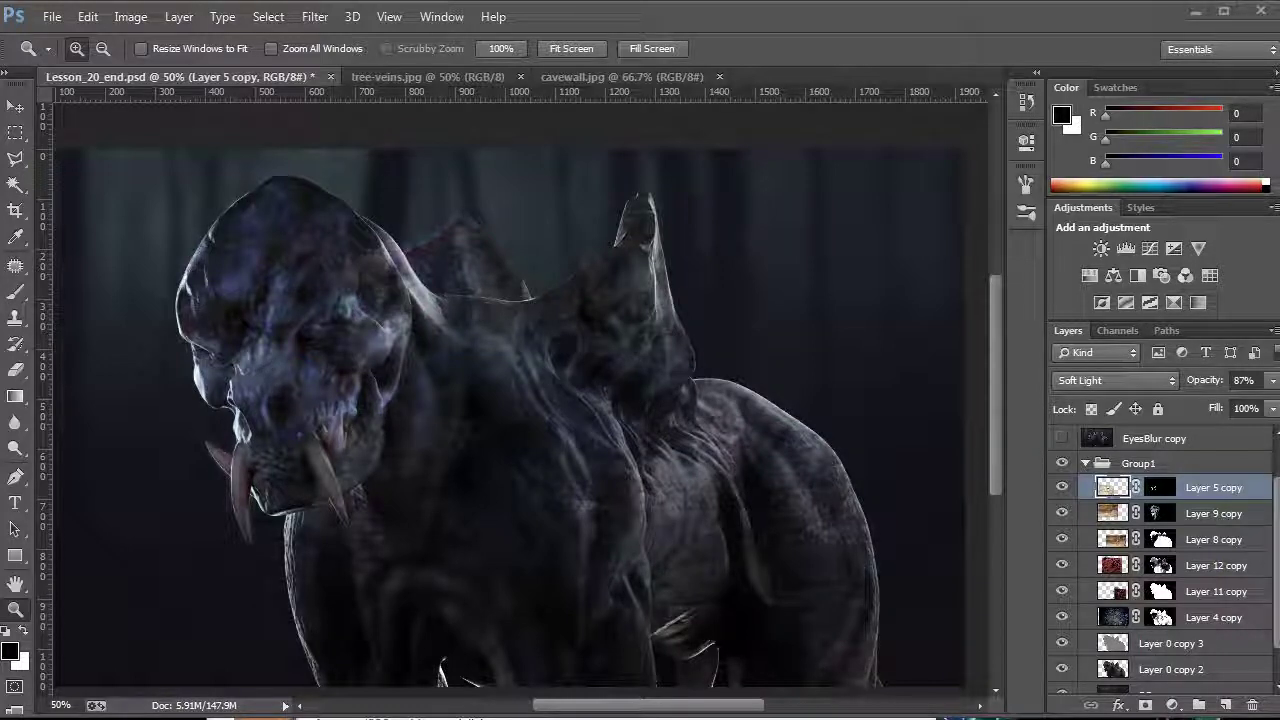
Switch to the Textures folder in Windows Explorer, browse the images, and open _DSC0168 and Cave_stone_wall_texture_by_angiebear225 in Photoshop
{"action": "key", "text": "alt+Tab"}
{"action": "left_click", "coordinate": [340, 450]}
{"action": "scroll", "coordinate": [340, 450], "scroll_direction": "down", "scroll_amount": 5}
{"action": "scroll", "coordinate": [603, 483], "scroll_direction": "up", "scroll_amount": 2}
{"action": "scroll", "coordinate": [603, 483], "scroll_direction": "down", "scroll_amount": 2}
{"action": "scroll", "coordinate": [622, 405], "scroll_direction": "up", "scroll_amount": 5}
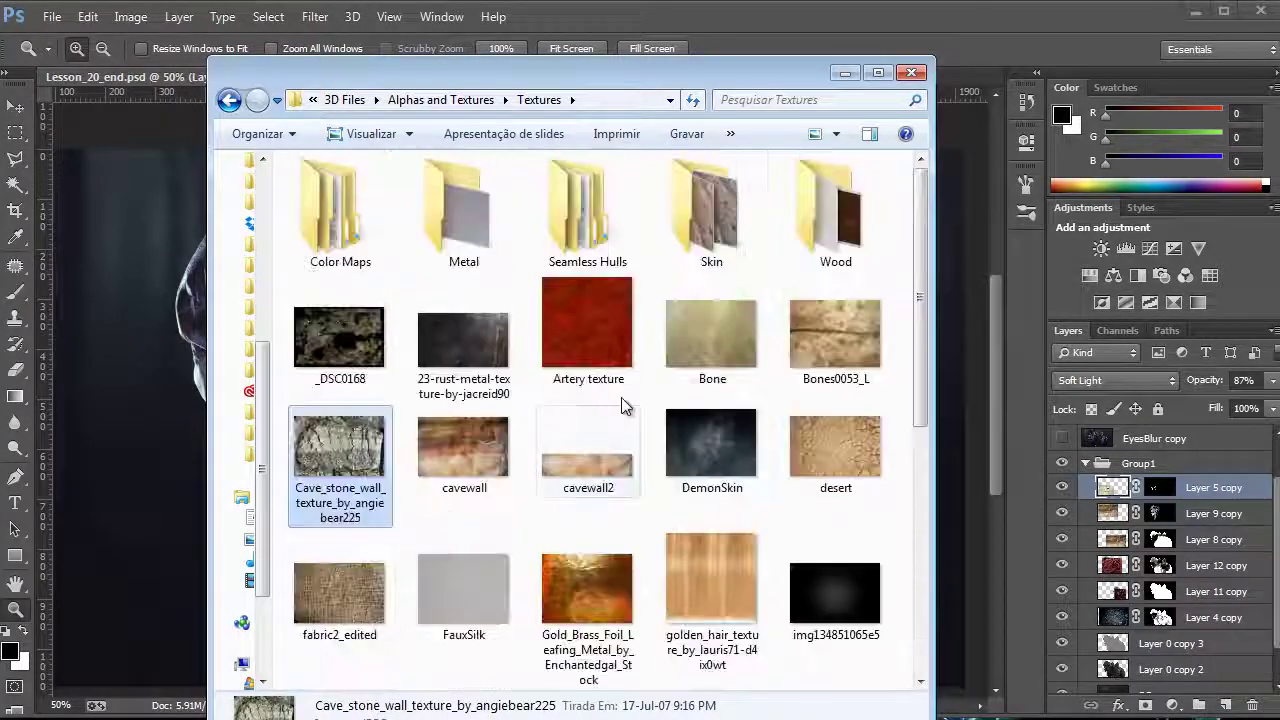
{"action": "left_click", "coordinate": [688, 442]}
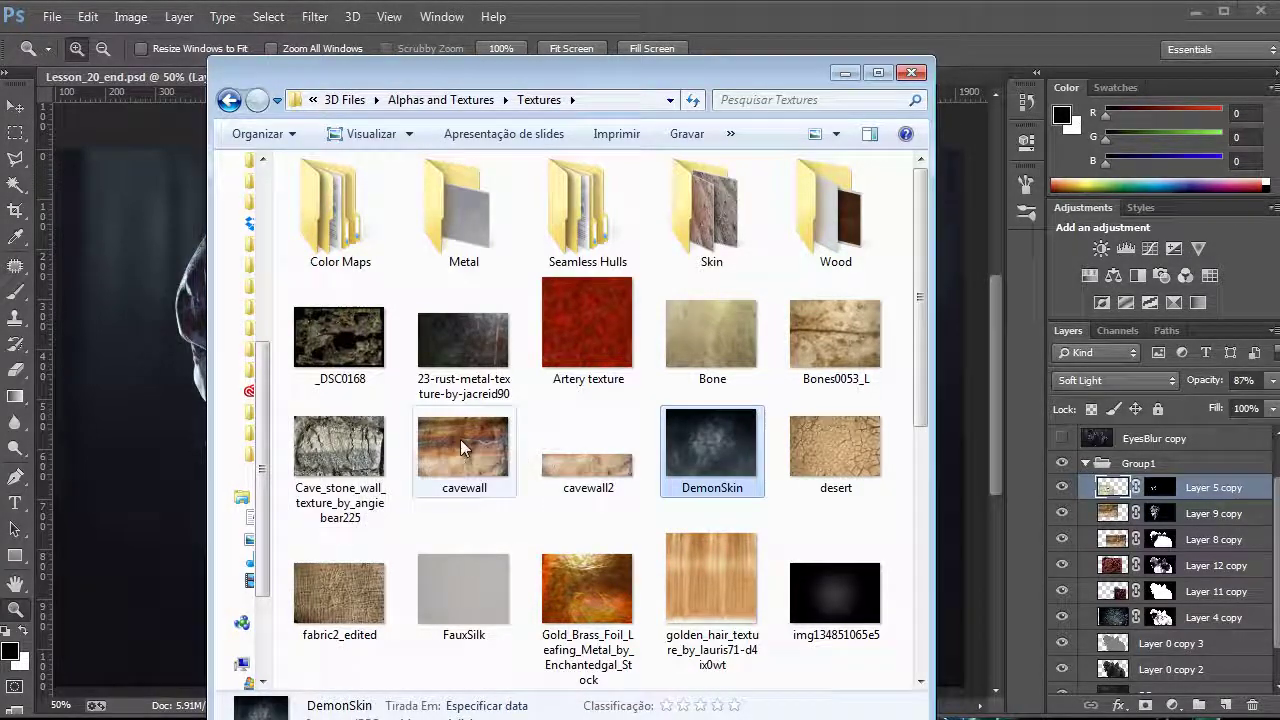
{"action": "scroll", "coordinate": [400, 460], "scroll_direction": "down", "scroll_amount": 1}
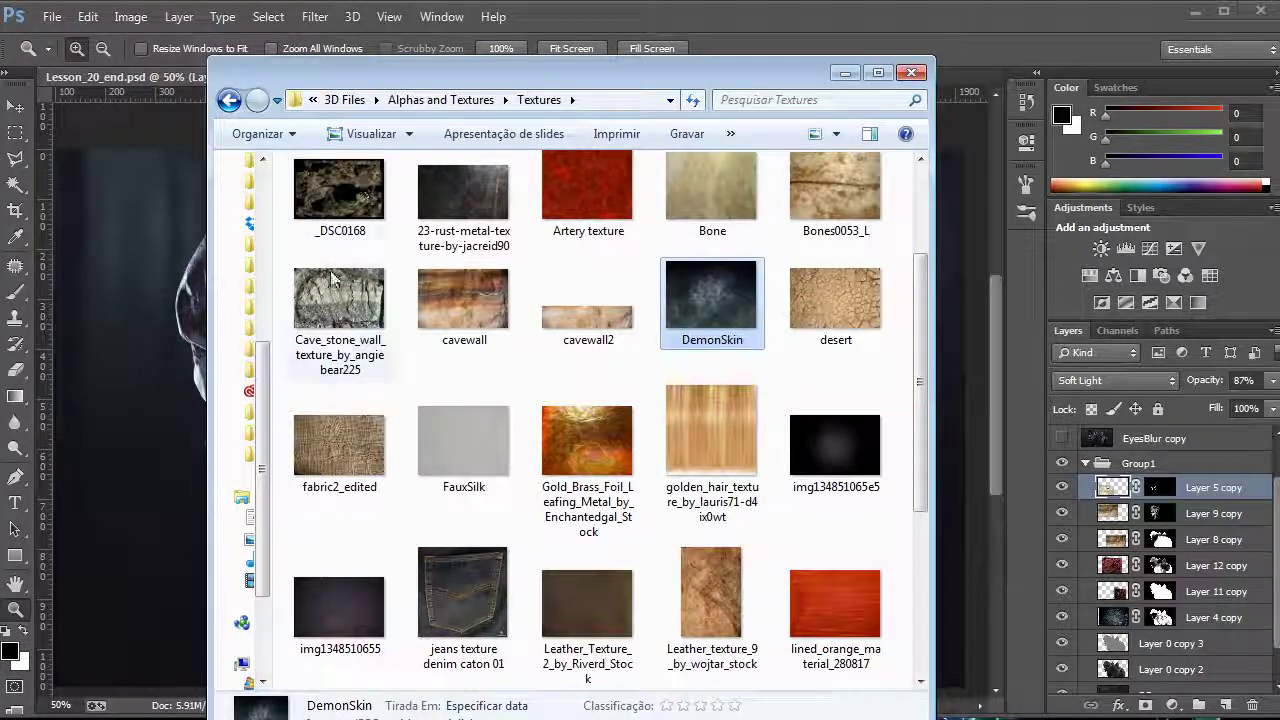
{"action": "left_click", "coordinate": [336, 234]}
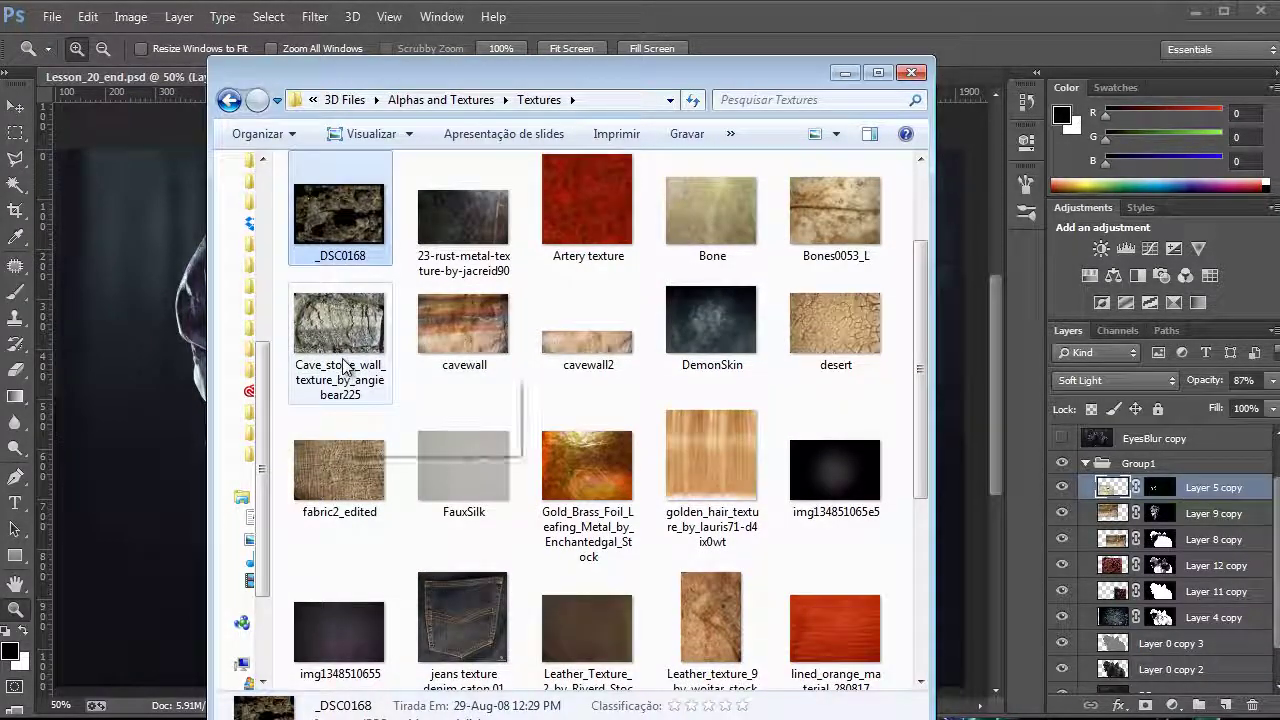
{"action": "left_click", "coordinate": [350, 340], "text": "ctrl"}
{"action": "left_click_drag", "start_coordinate": [350, 256], "coordinate": [1025, 529]}
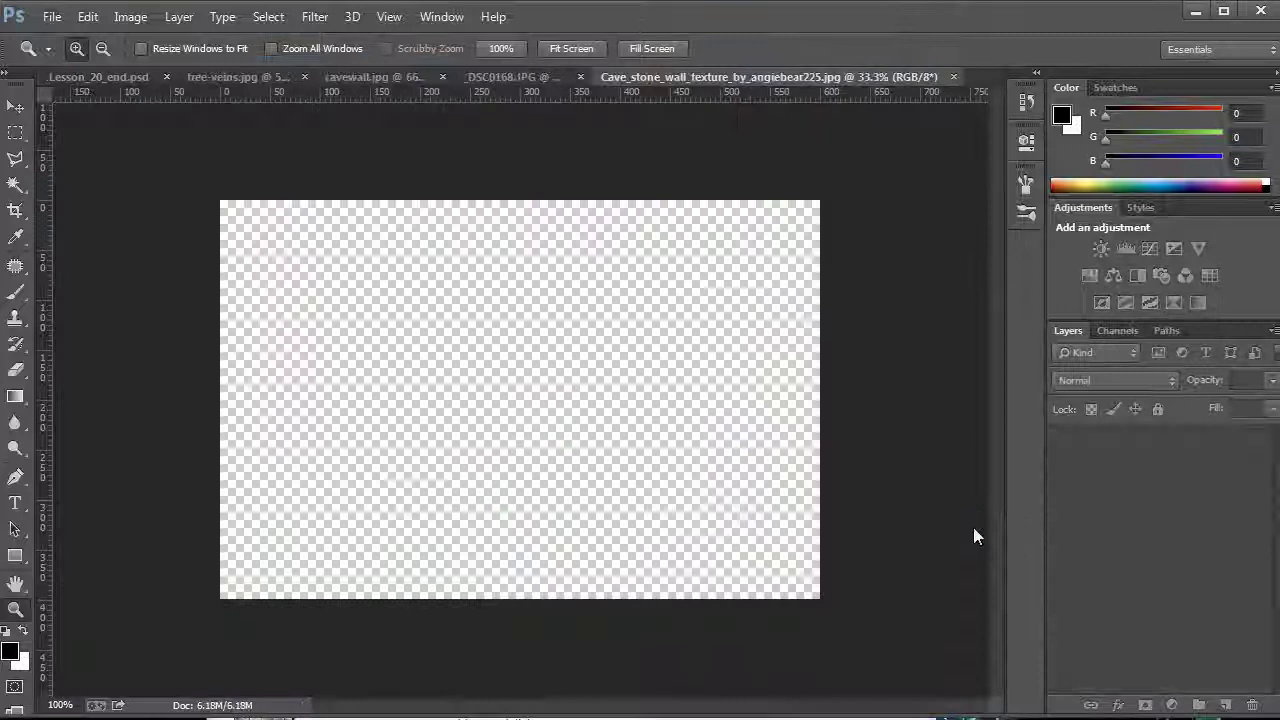
Check _DSC0168.JPG, then copy the entire cave stone wall image into a new layer above Layer 5 copy in Lesson_20_end.psd
{"action": "left_click", "coordinate": [503, 76]}
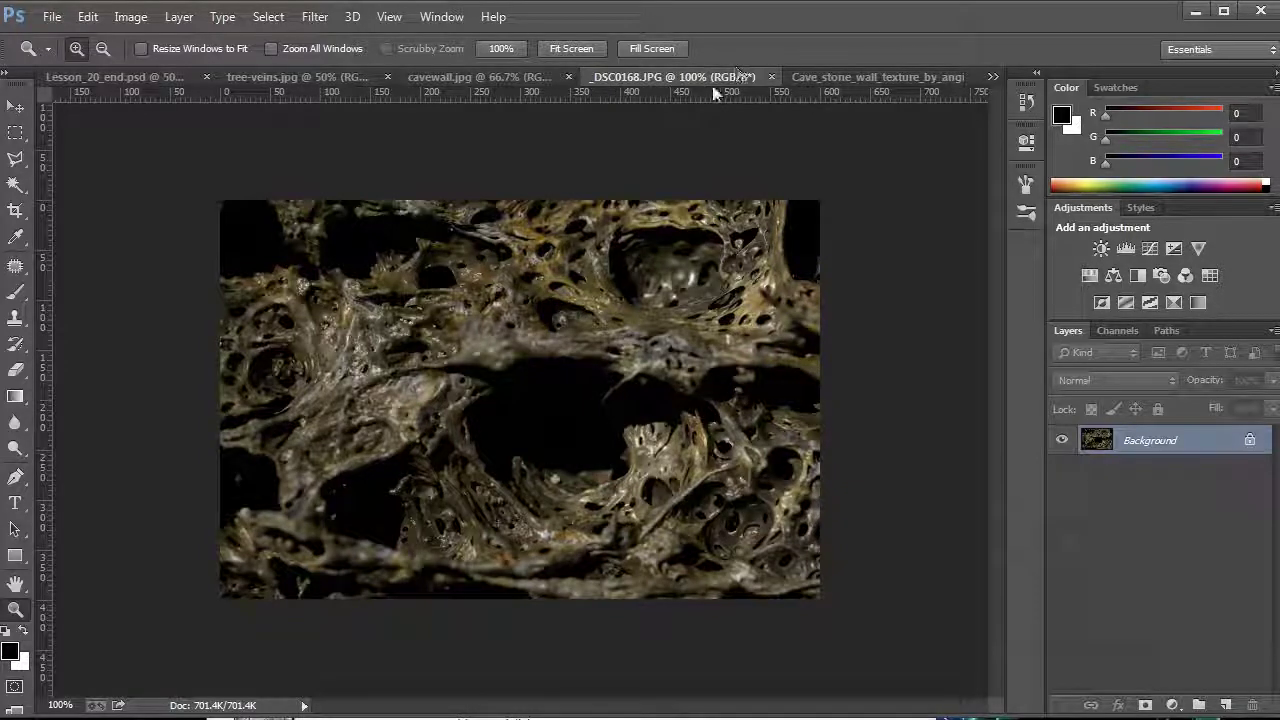
{"action": "left_click", "coordinate": [858, 75]}
{"action": "key", "text": "ctrl+a"}
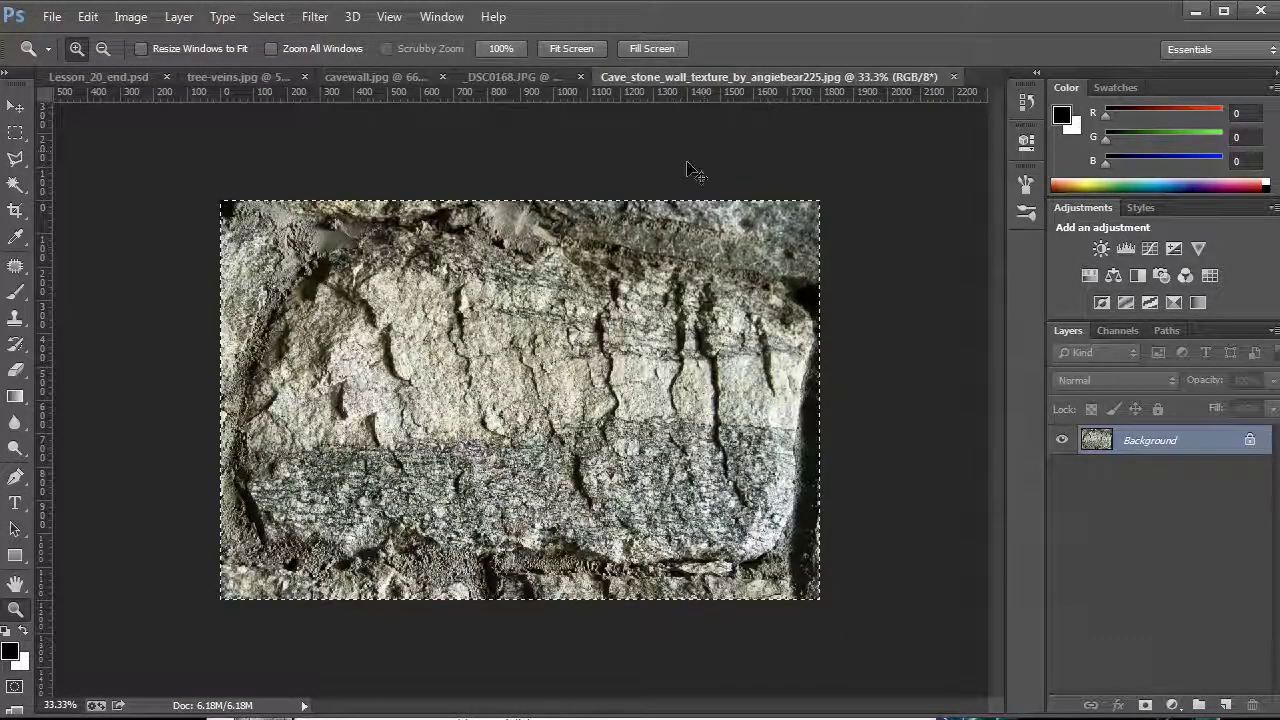
{"action": "left_click", "coordinate": [142, 79]}
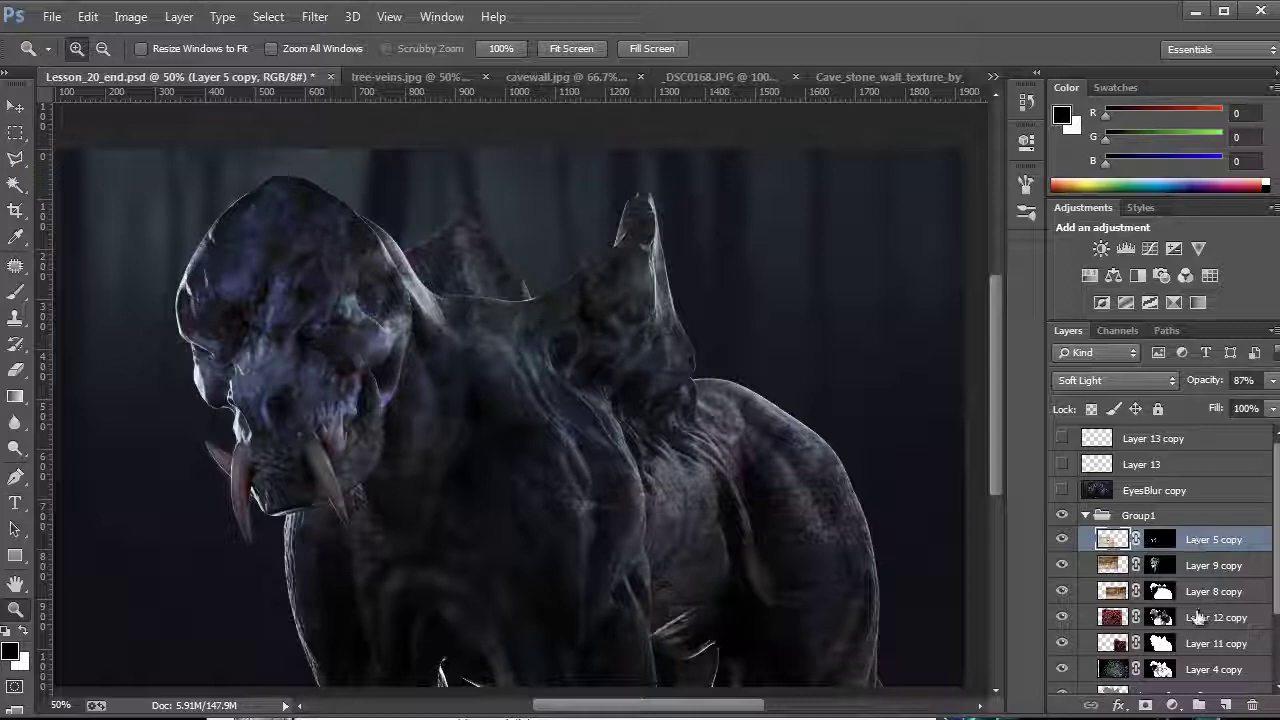
{"action": "left_click", "coordinate": [1226, 705]}
{"action": "key", "text": "ctrl+v"}
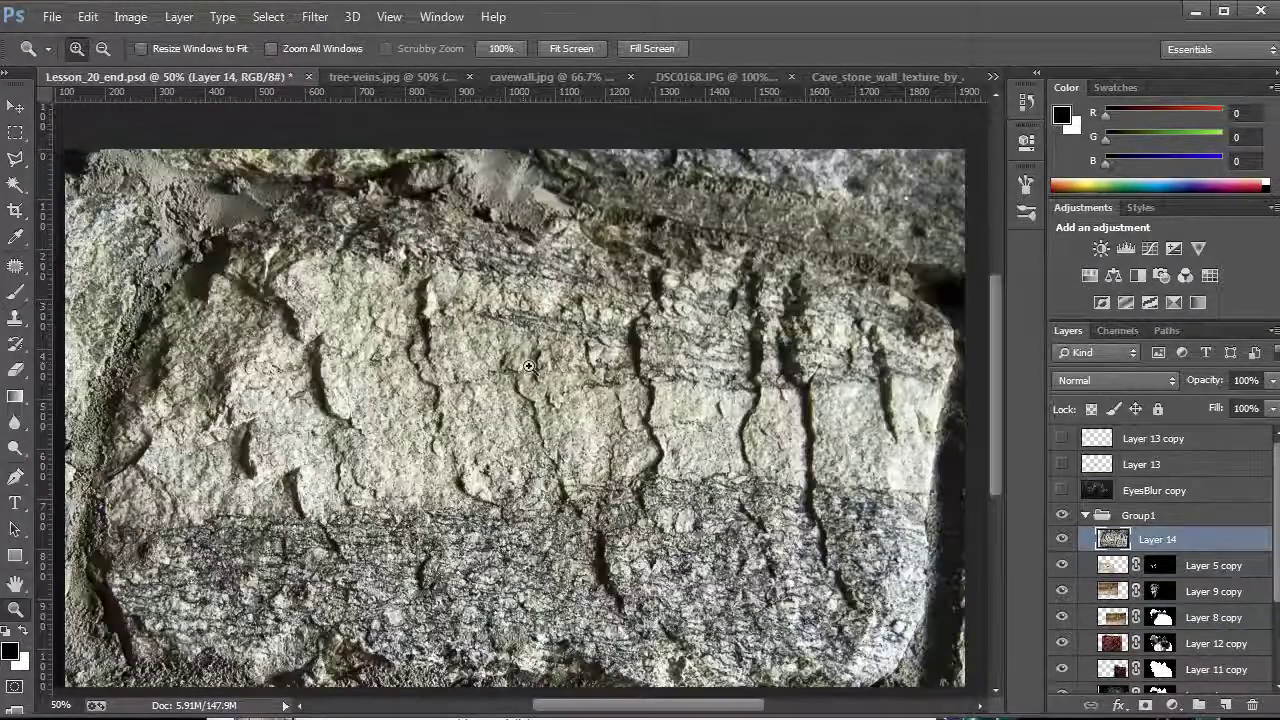
Scale down the stone wall texture, rotate it upside down with a slight tilt, and place it over the creature's back spikes
{"action": "key", "text": "ctrl+t"}
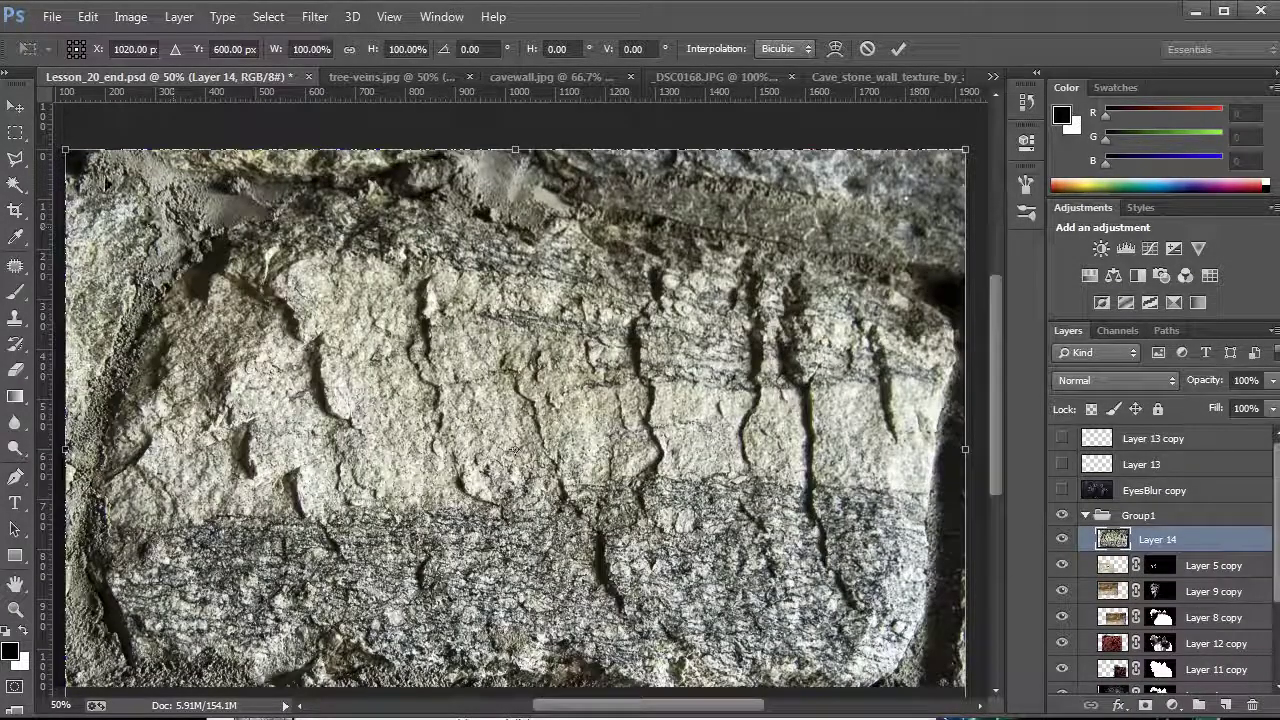
{"action": "left_click_drag", "start_coordinate": [66, 151], "coordinate": [600, 446]}
{"action": "left_click_drag", "start_coordinate": [720, 608], "coordinate": [514, 283]}
{"action": "left_click_drag", "start_coordinate": [827, 430], "coordinate": [452, 228]}
{"action": "mouse_move", "coordinate": [591, 236]}
{"action": "left_mouse_down"}
{"action": "mouse_move", "coordinate": [572, 318]}
{"action": "mouse_move", "coordinate": [592, 246]}
{"action": "left_mouse_up"}
{"action": "key", "text": "Return"}
{"action": "key", "text": "z"}
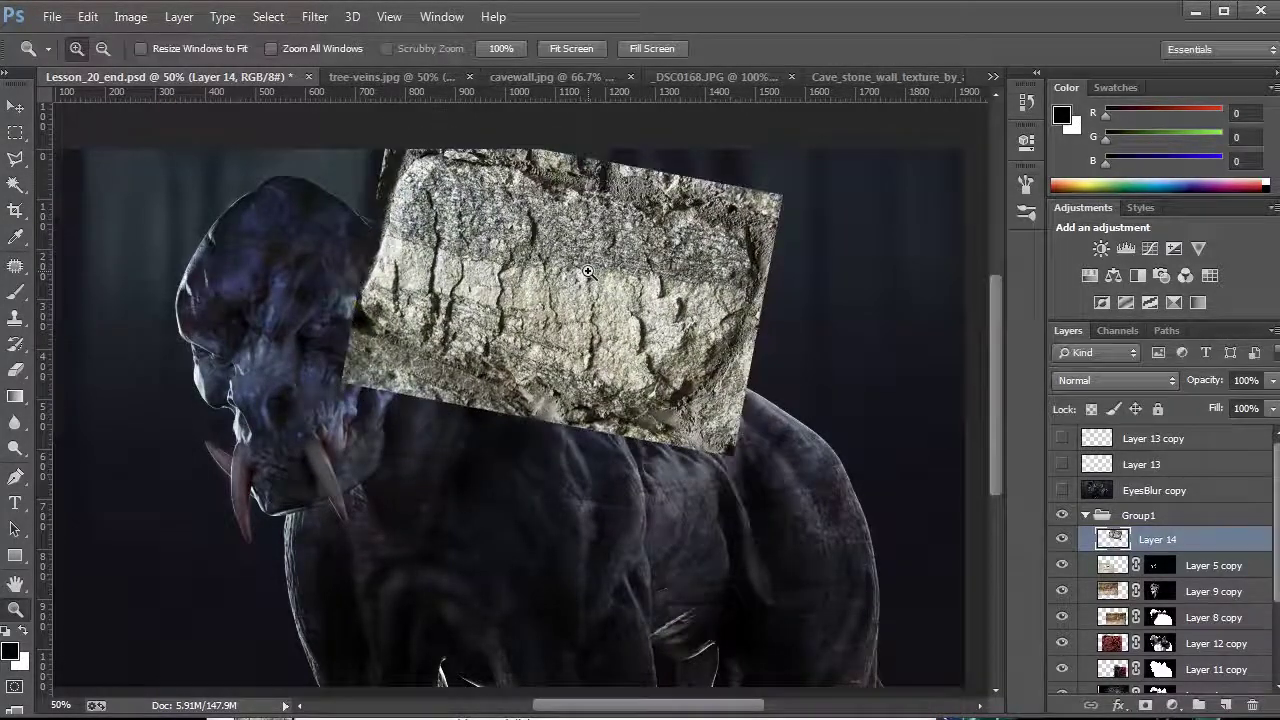
Select the empty background on Layer 0 copy 2 with the Magic Wand and invert the selection to the creature's silhouette
{"action": "scroll", "coordinate": [1160, 600], "scroll_direction": "down", "scroll_amount": 3}
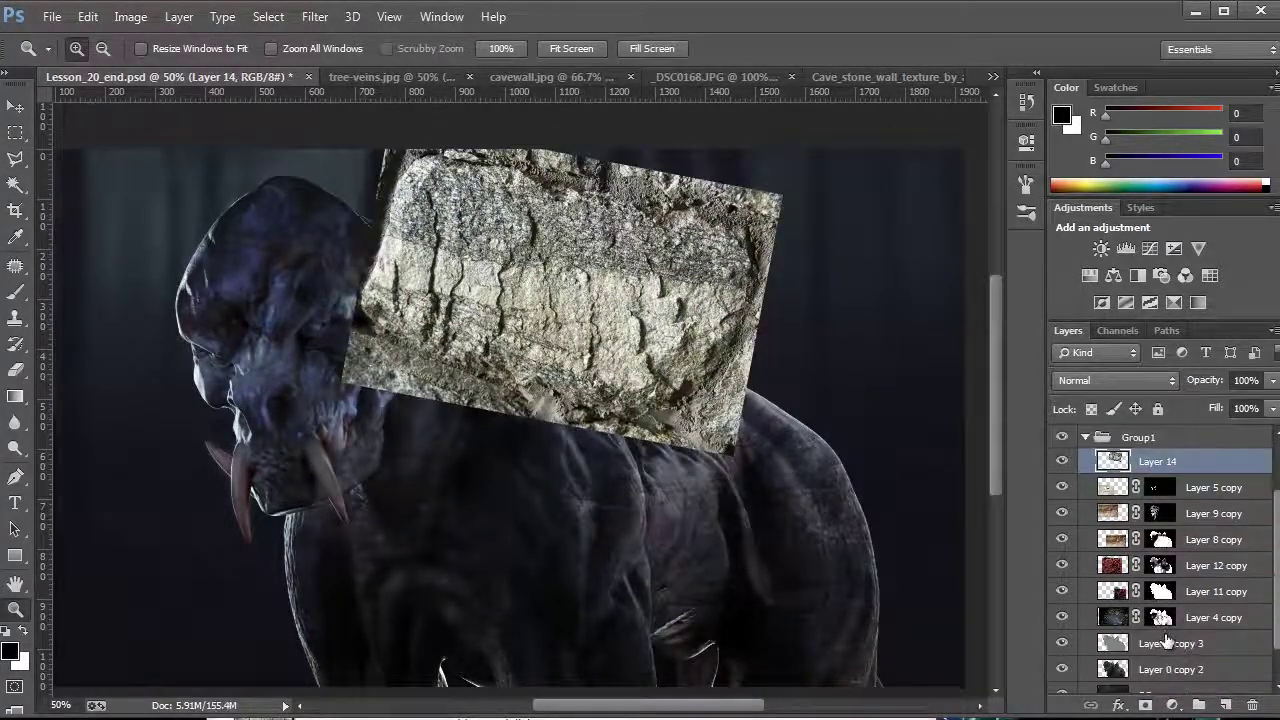
{"action": "left_click", "coordinate": [1170, 669]}
{"action": "key", "text": "w"}
{"action": "left_click", "coordinate": [828, 380]}
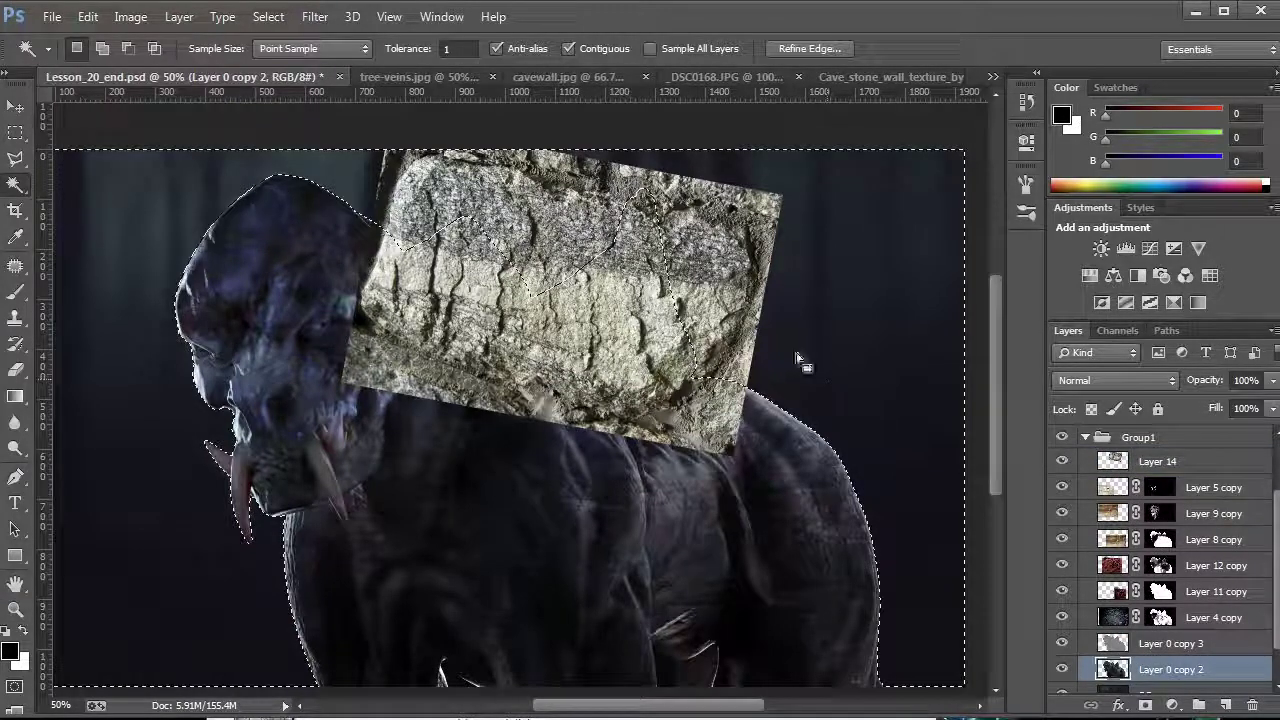
{"action": "left_click", "coordinate": [268, 20]}
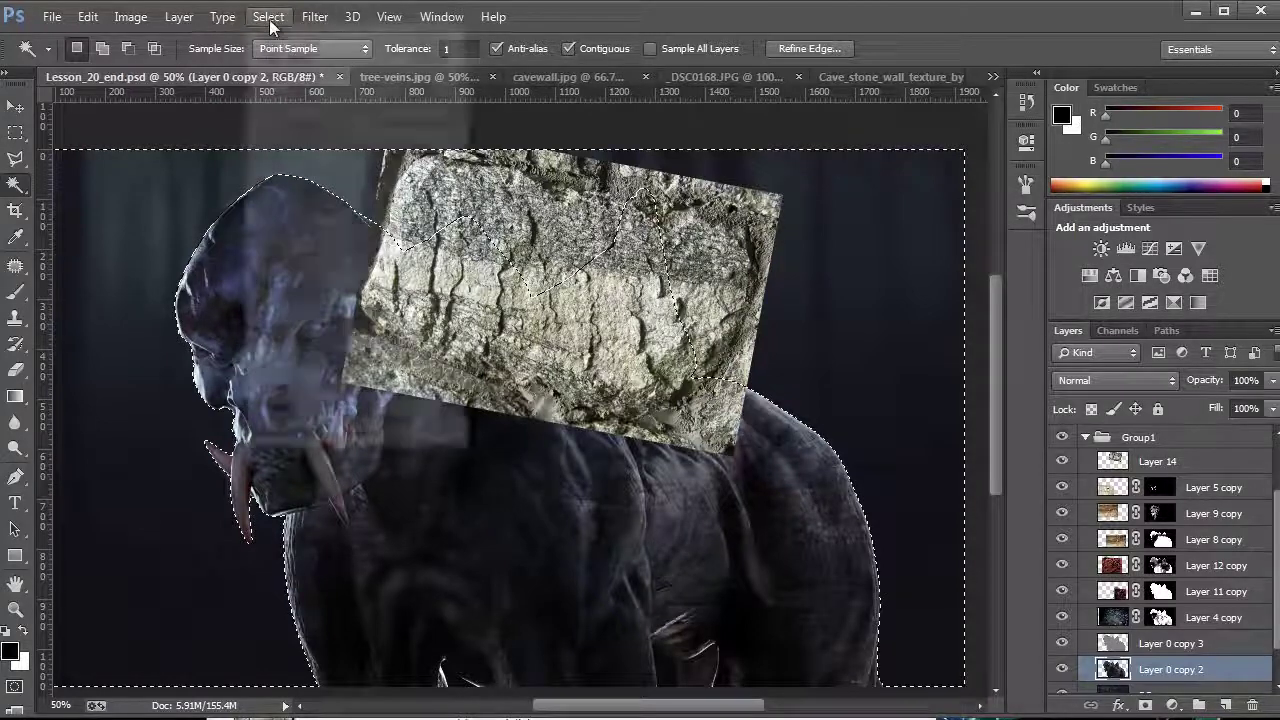
{"action": "left_click", "coordinate": [292, 96]}
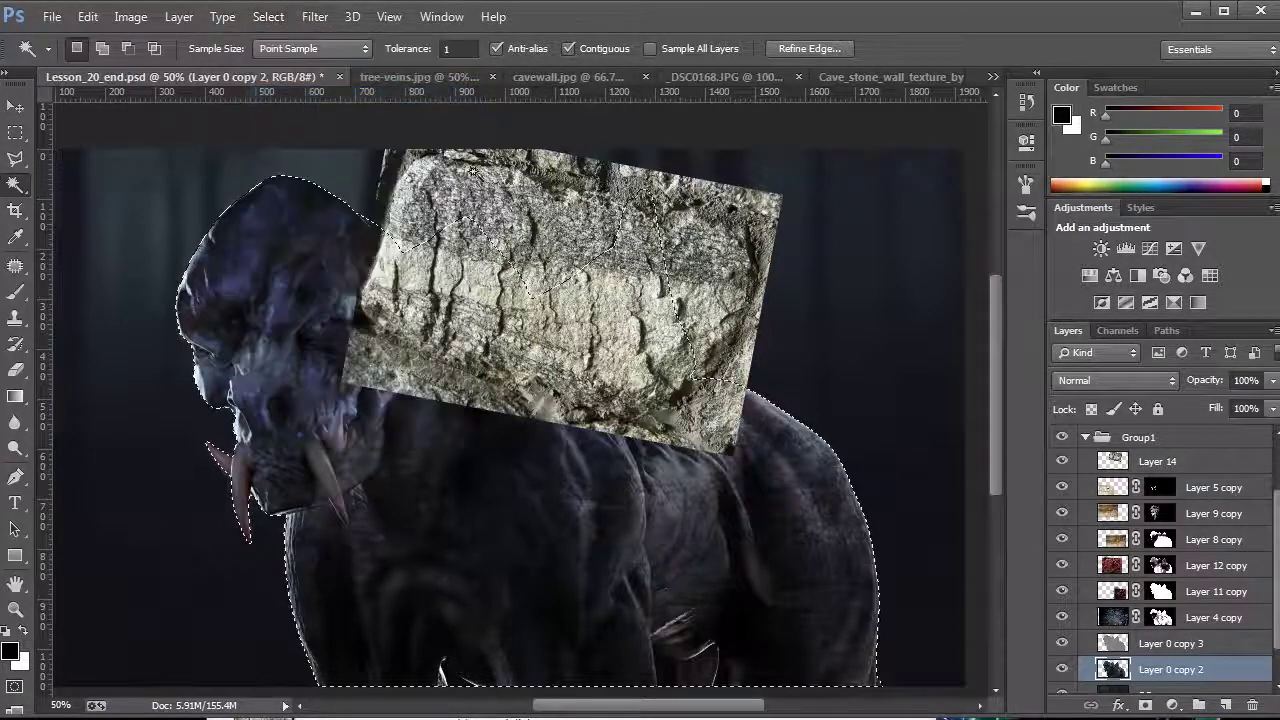
Add a layer mask to Layer 14 from the creature selection
{"action": "scroll", "coordinate": [1118, 455], "scroll_direction": "up", "scroll_amount": 1}
{"action": "left_click", "coordinate": [1160, 487]}
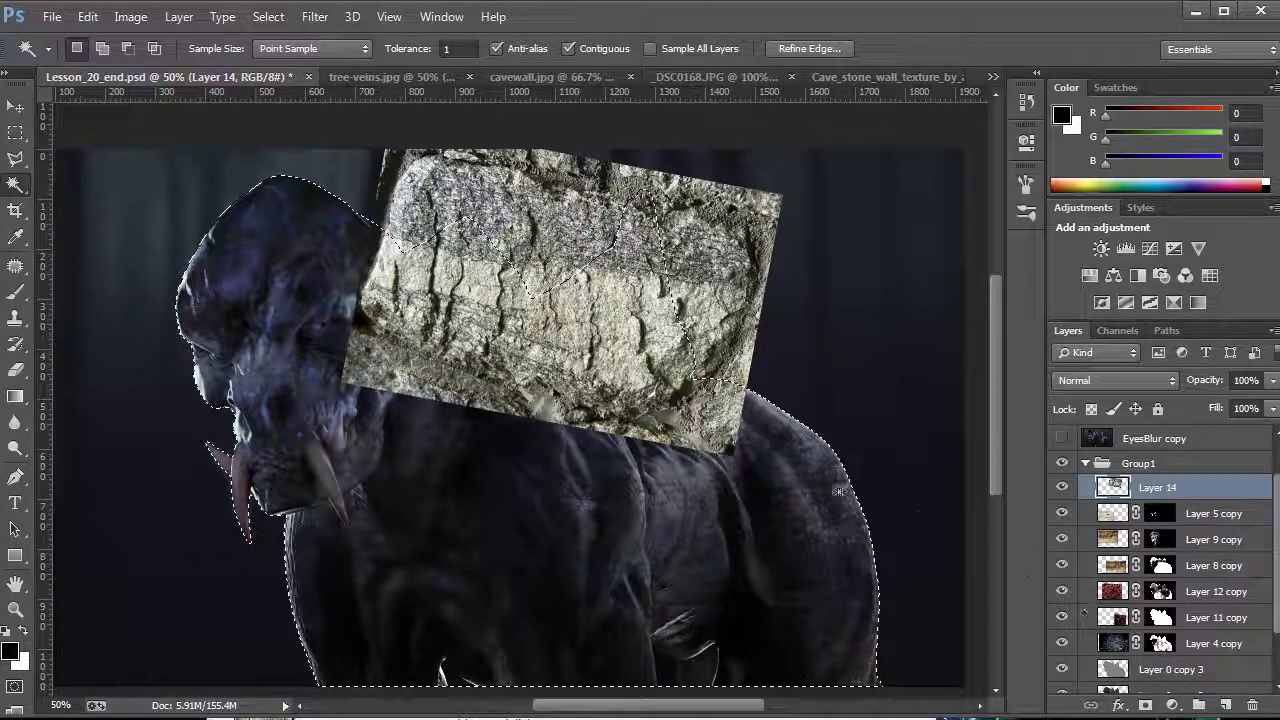
{"action": "left_click", "coordinate": [1145, 705]}
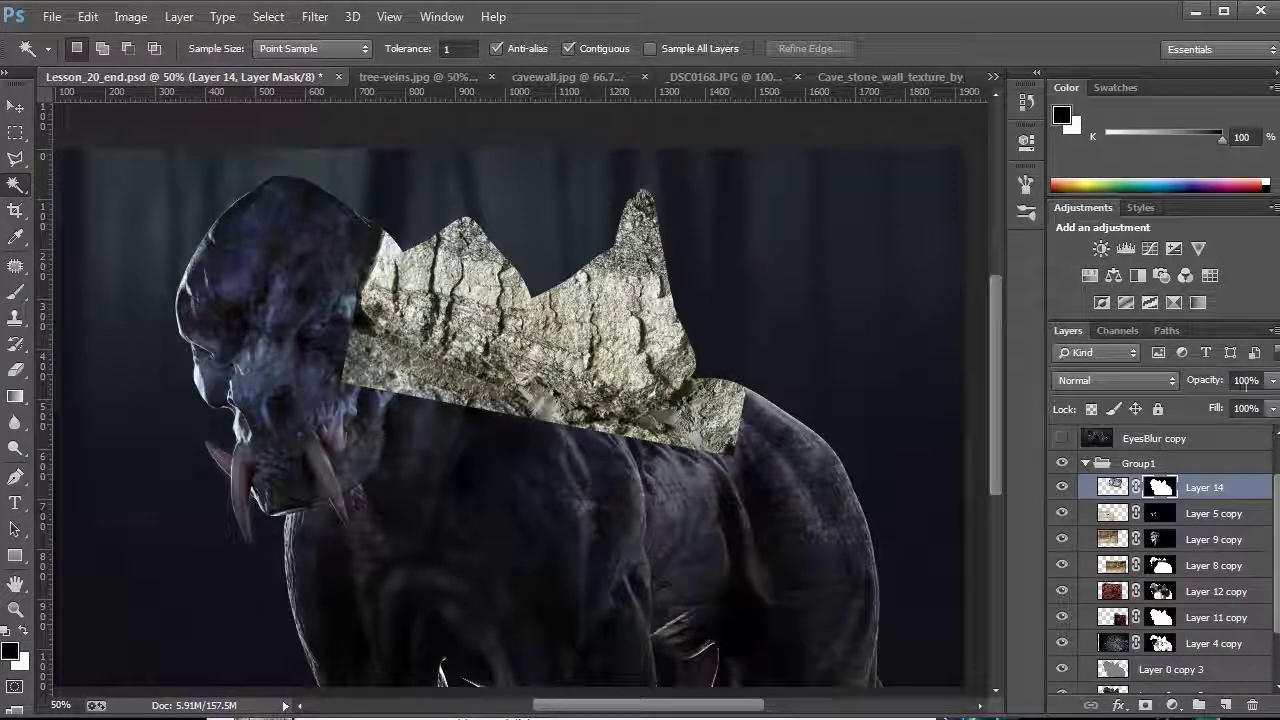
Compare blend modes on Layer 14, including Hard Light, Linear Light, Linear Burn and Darken, and set it to Color Dodge
{"action": "left_click", "coordinate": [1137, 381]}
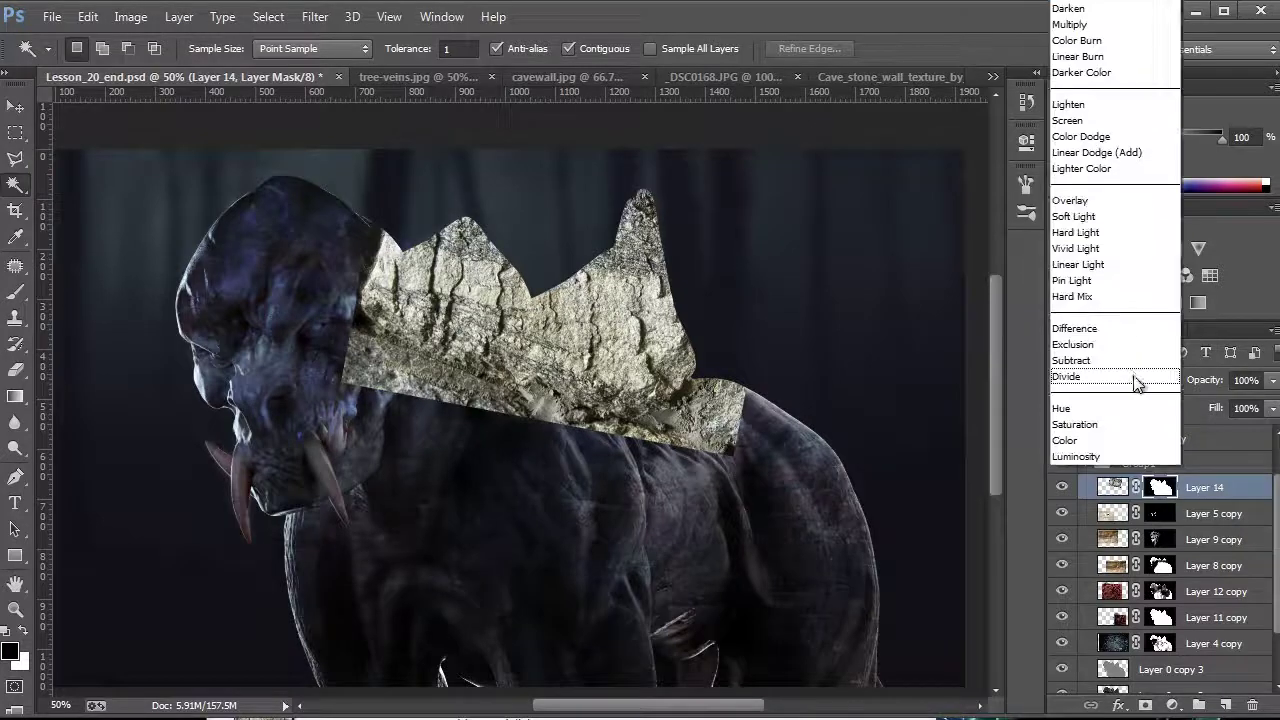
{"action": "left_click", "coordinate": [1098, 138]}
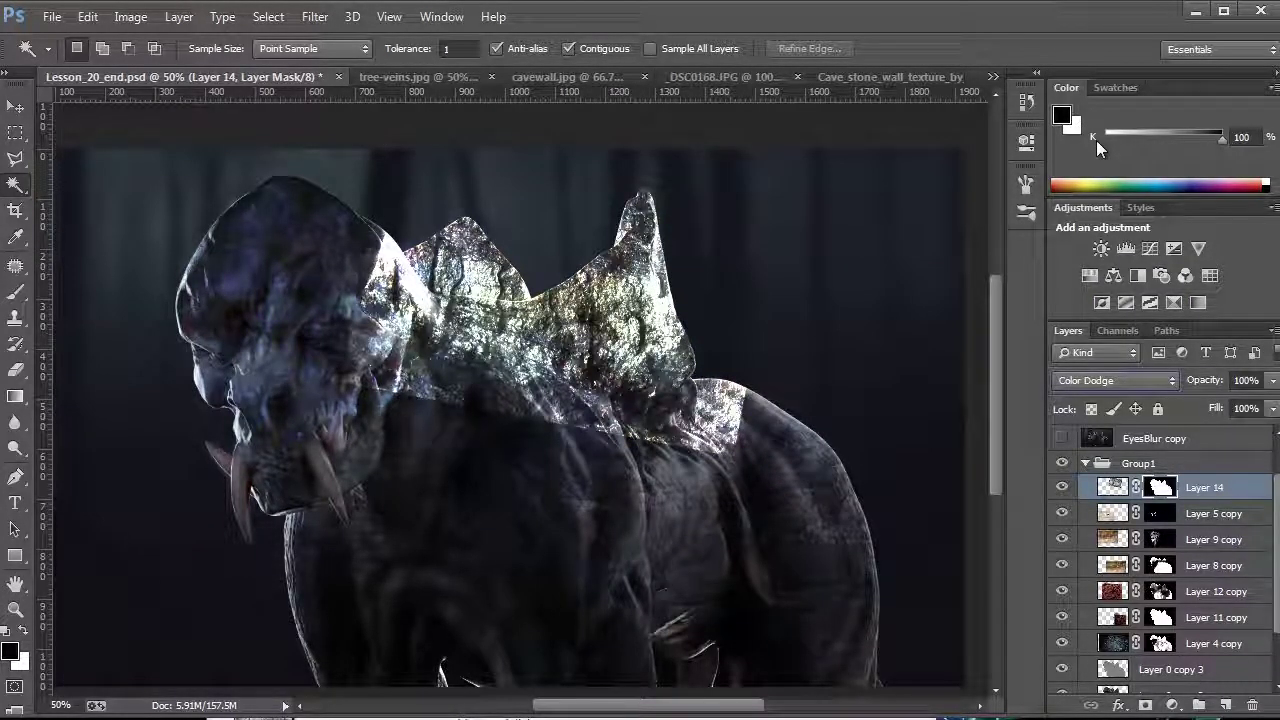
{"action": "key", "text": "Down"}
{"action": "key", "text": "Down"}
{"action": "key", "text": "Down"}
{"action": "key", "text": "Down"}
{"action": "key", "text": "Down"}
{"action": "key", "text": "Down"}
{"action": "key", "text": "Down"}
{"action": "key", "text": "Down"}
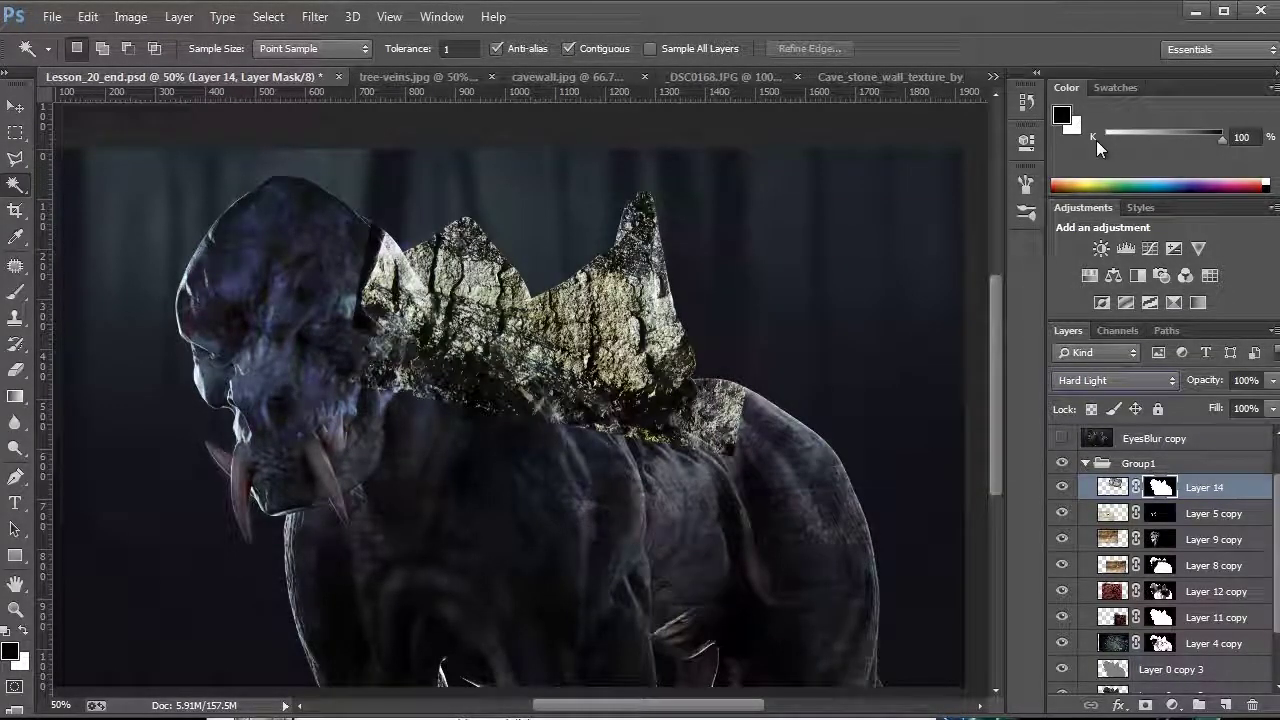
{"action": "key", "text": "Down"}
{"action": "key", "text": "Down"}
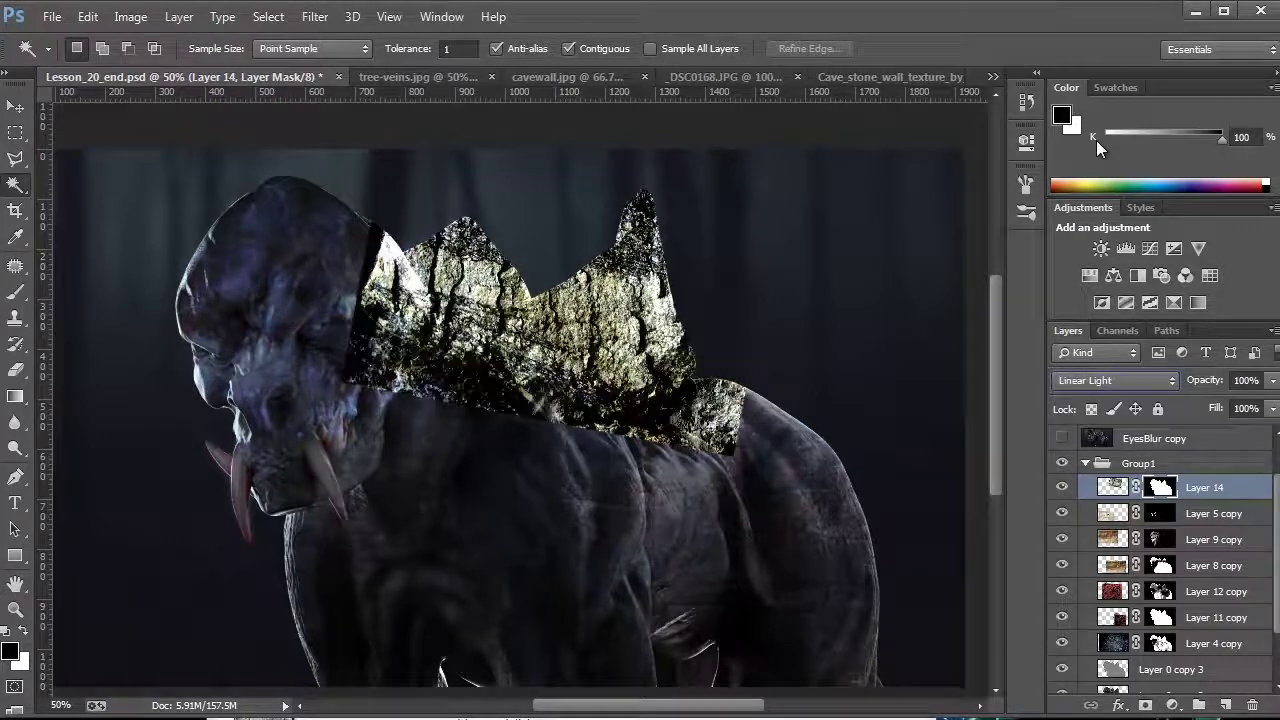
{"action": "key", "text": "Down"}
{"action": "key", "text": "Up"}
{"action": "key", "text": "Up"}
{"action": "key", "text": "Up"}
{"action": "key", "text": "Up"}
{"action": "key", "text": "Up"}
{"action": "key", "text": "Up"}
{"action": "key", "text": "Up"}
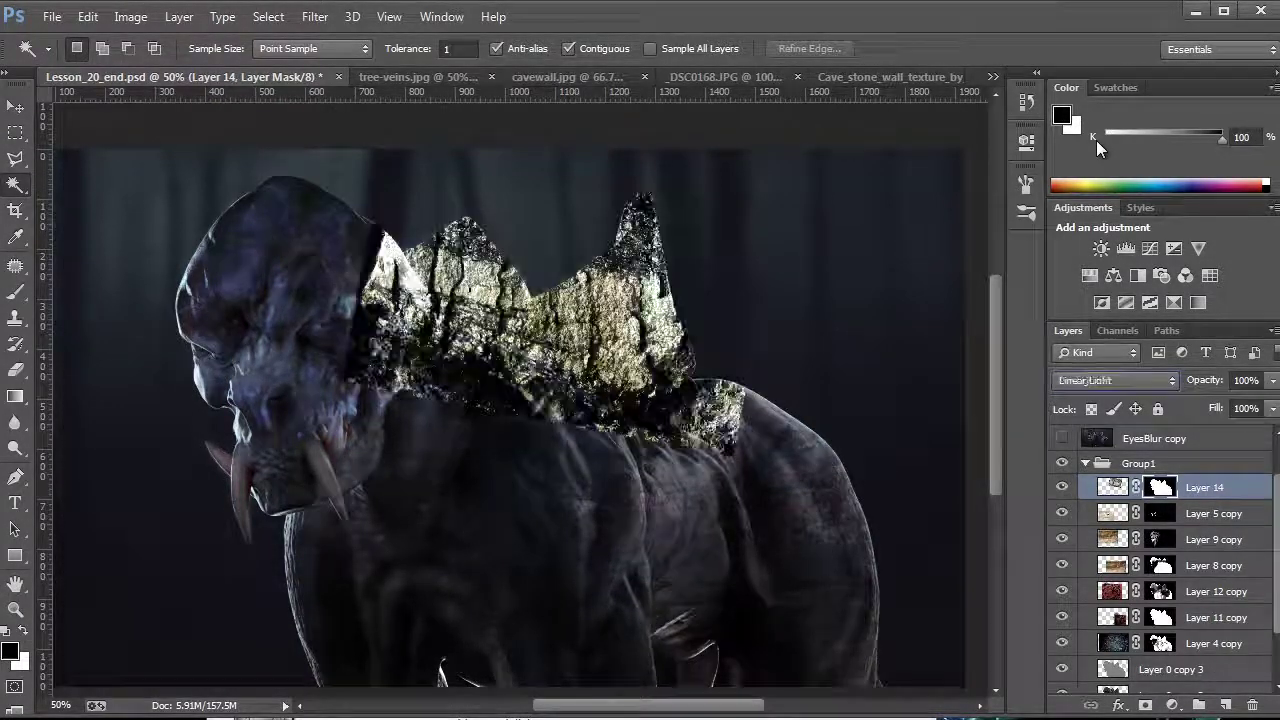
{"action": "key", "text": "Down"}
{"action": "key", "text": "Up"}
{"action": "key", "text": "Up"}
{"action": "key", "text": "Up"}
{"action": "key", "text": "Up"}
{"action": "key", "text": "Up"}
{"action": "key", "text": "Up"}
{"action": "key", "text": "Up"}
{"action": "key", "text": "Up"}
{"action": "key", "text": "Up"}
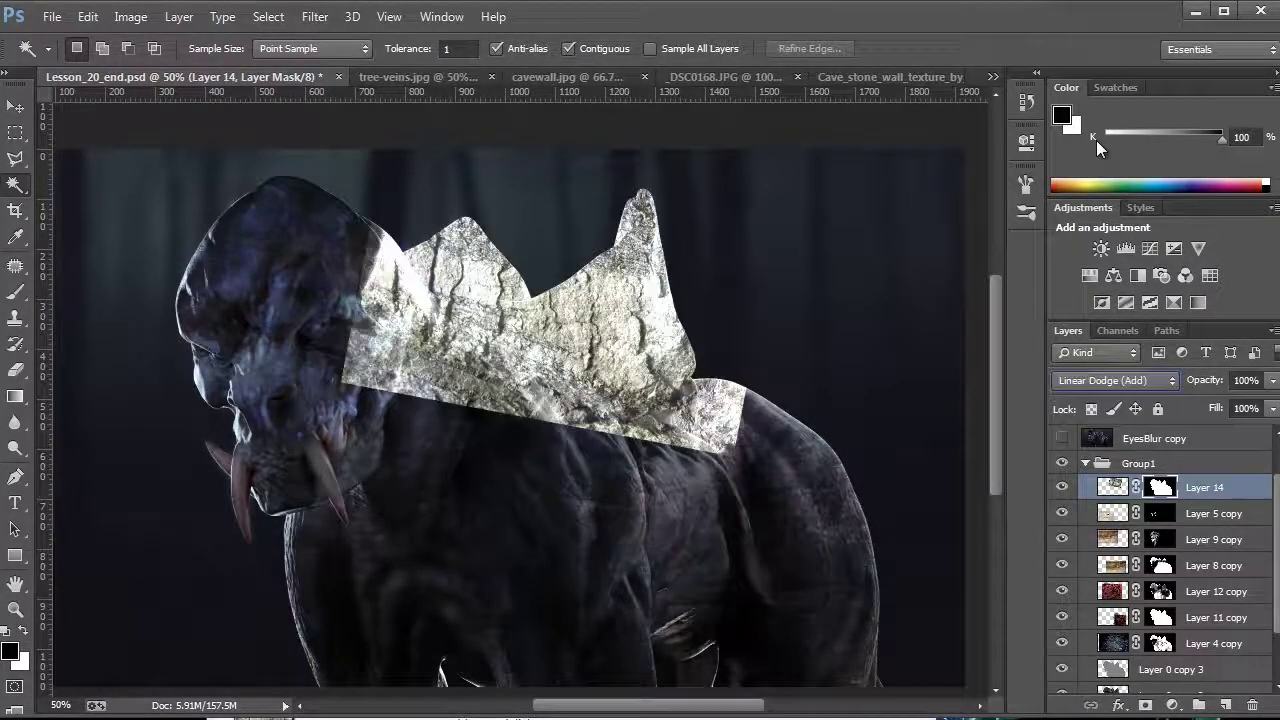
{"action": "key", "text": "Down"}
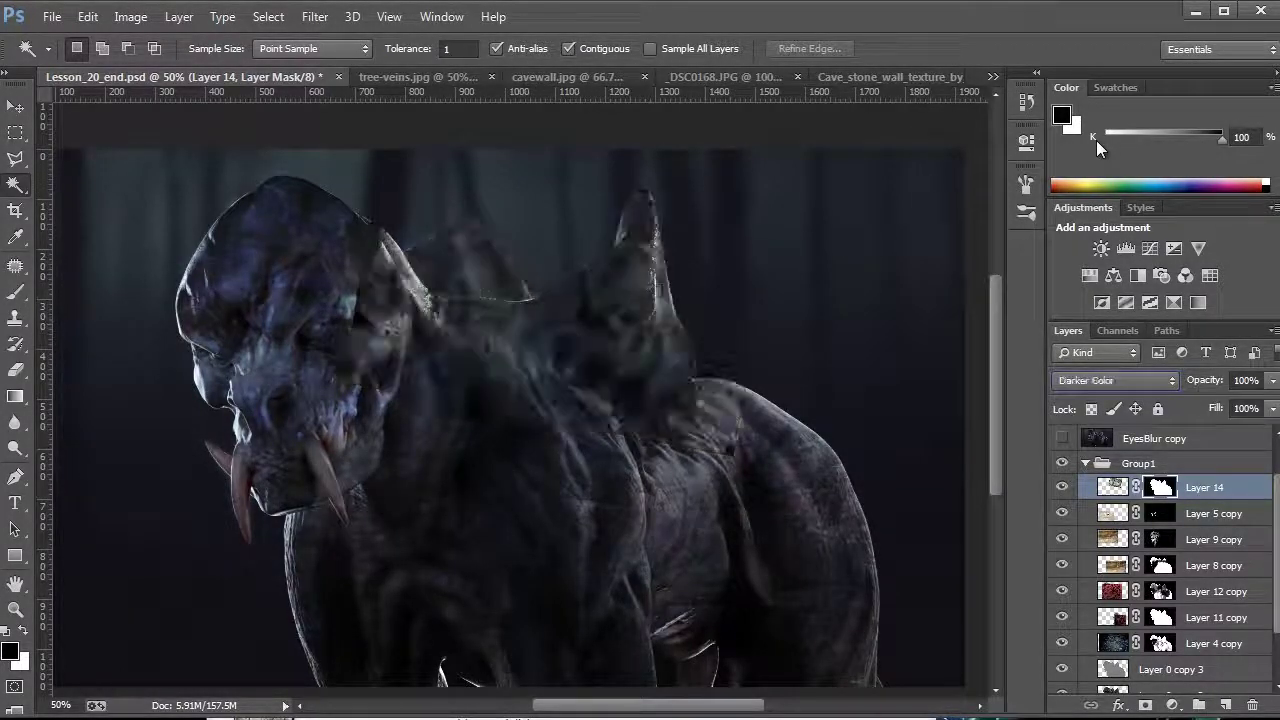
{"action": "key", "text": "Up"}
{"action": "key", "text": "Up"}
{"action": "key", "text": "Up"}
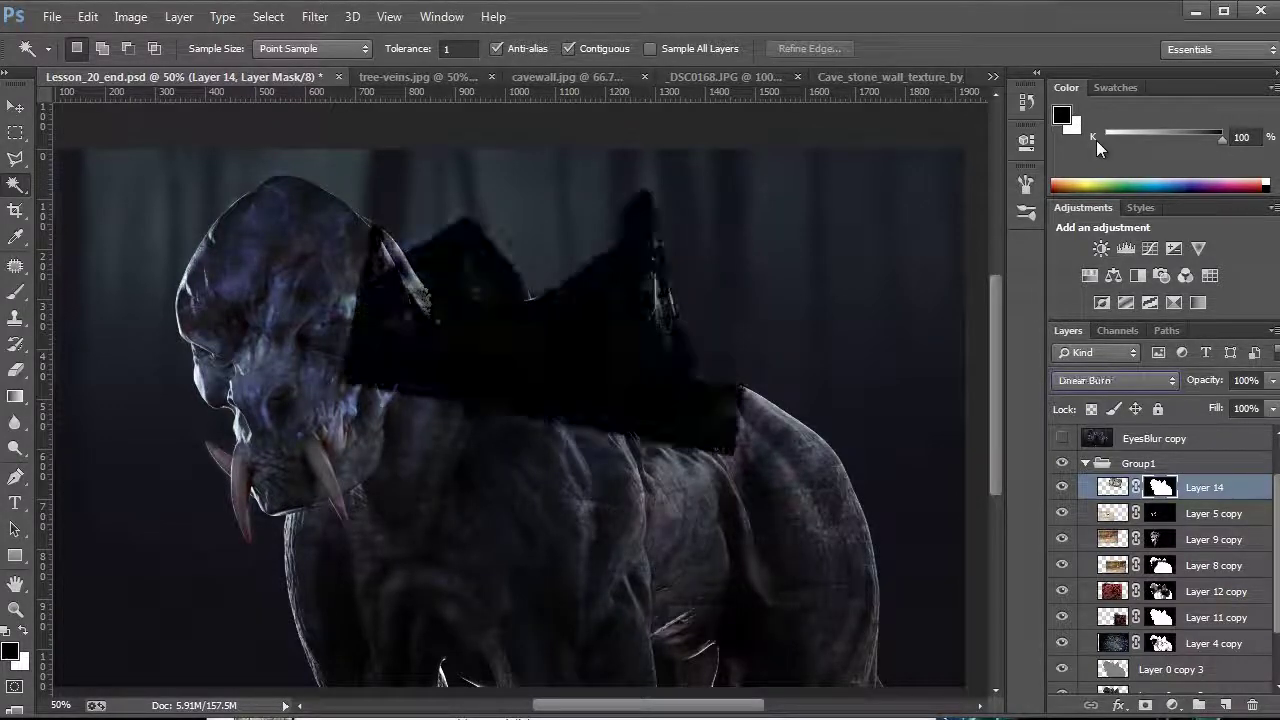
{"action": "key", "text": "Up"}
{"action": "key", "text": "Up"}
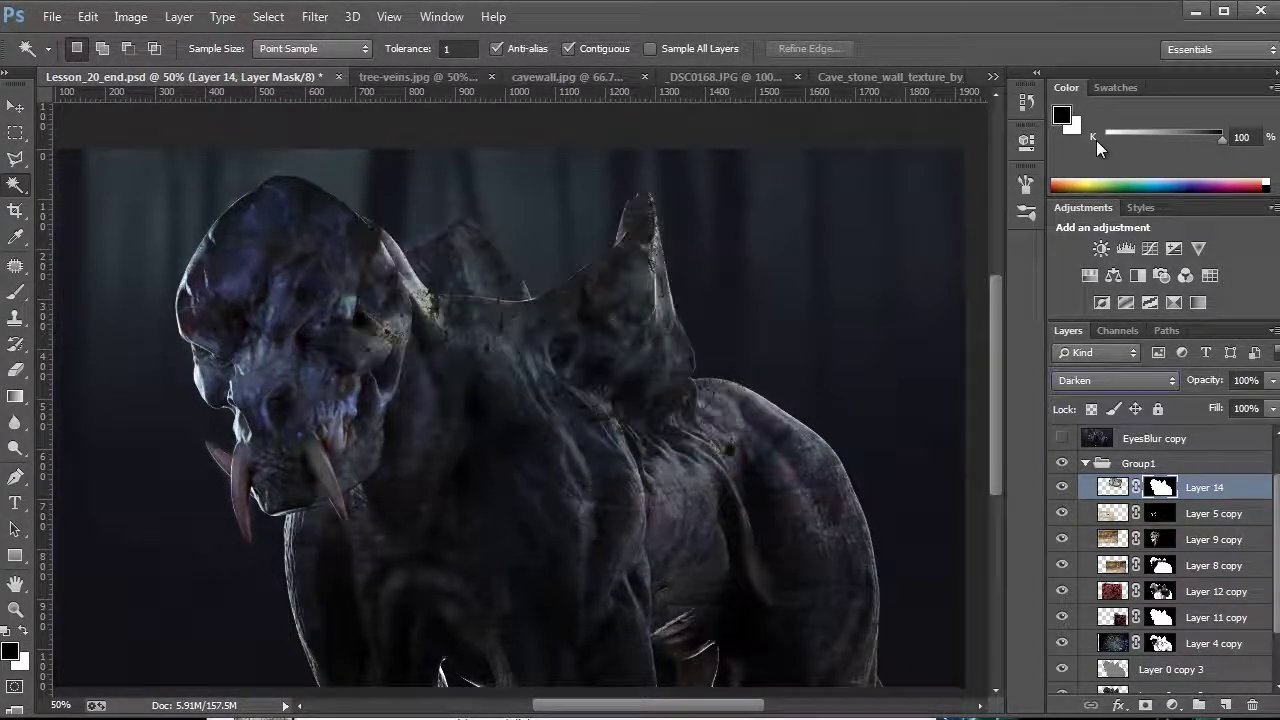
{"action": "key", "text": "Down"}
{"action": "key", "text": "Down"}
{"action": "key", "text": "Down"}
{"action": "key", "text": "Down"}
{"action": "key", "text": "Down"}
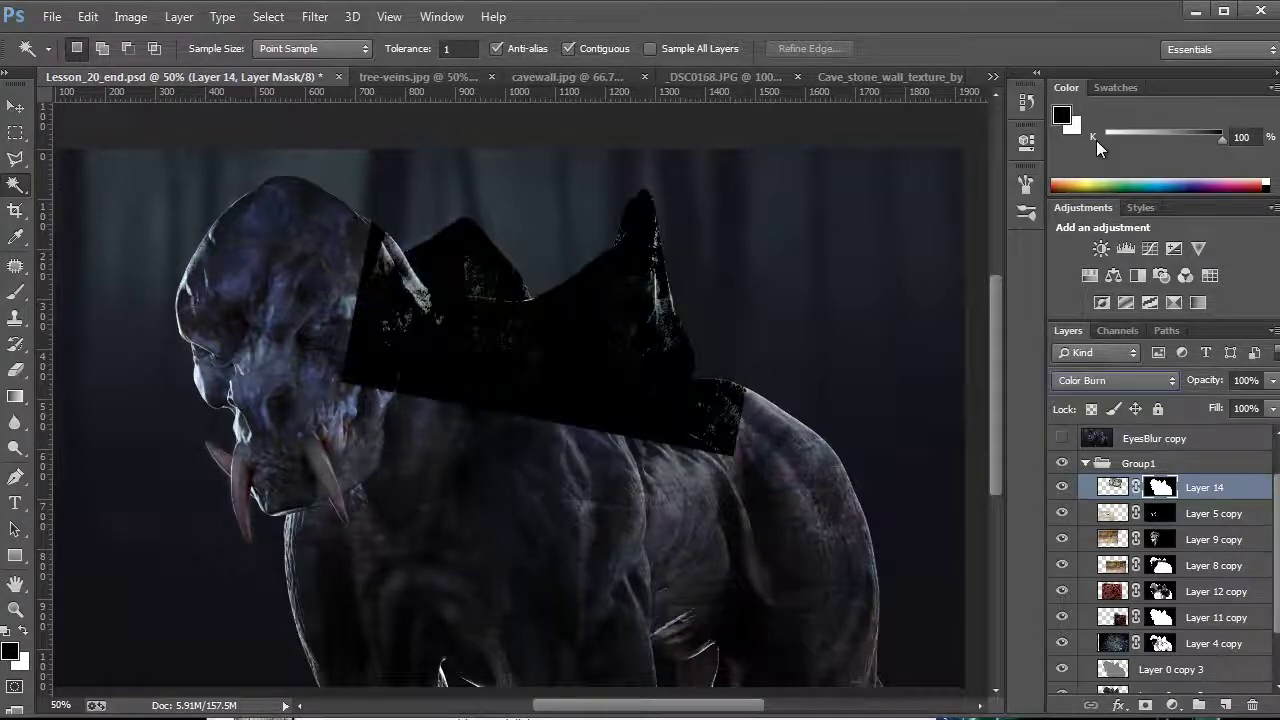
{"action": "key", "text": "Down"}
{"action": "key", "text": "Down"}
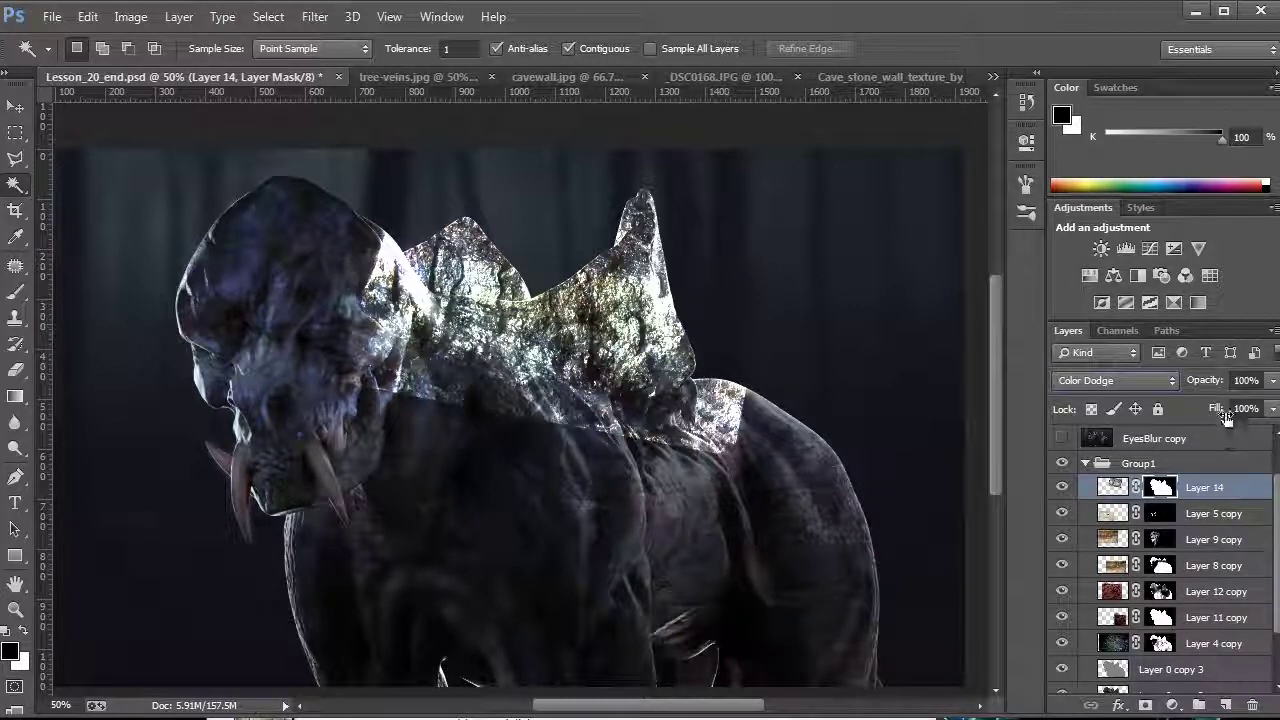
Lower Layer 14's opacity to 69%
{"action": "left_click", "coordinate": [1273, 381]}
{"action": "mouse_move", "coordinate": [1253, 410]}
{"action": "left_mouse_down"}
{"action": "mouse_move", "coordinate": [1216, 403]}
{"action": "mouse_move", "coordinate": [1238, 402]}
{"action": "left_mouse_up"}
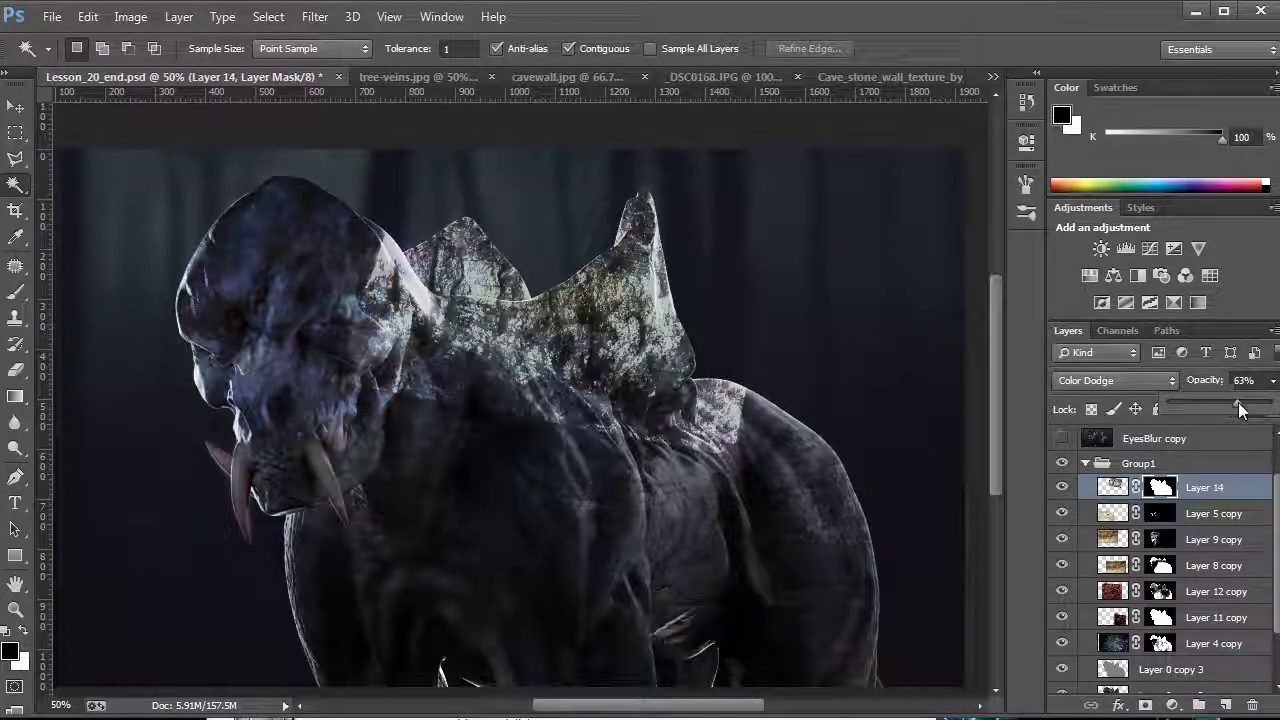
{"action": "left_click", "coordinate": [144, 19]}
{"action": "mouse_move", "coordinate": [147, 66]}
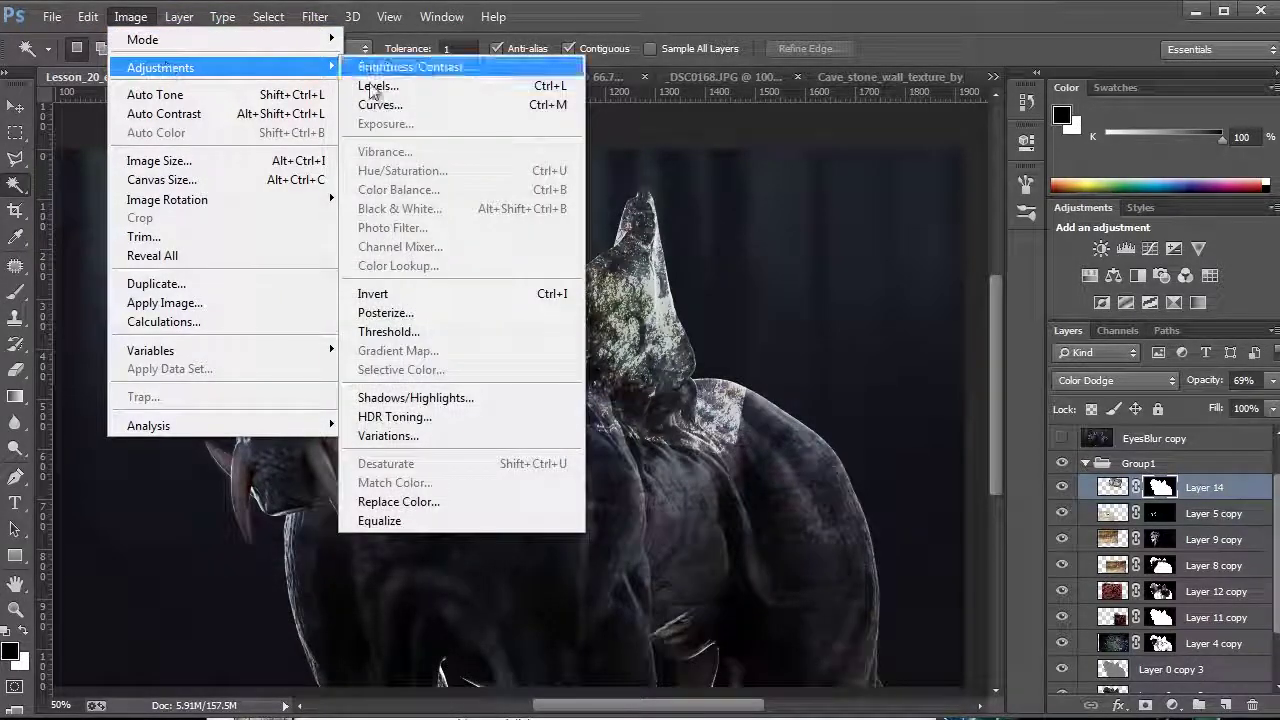
{"action": "left_click", "coordinate": [460, 416]}
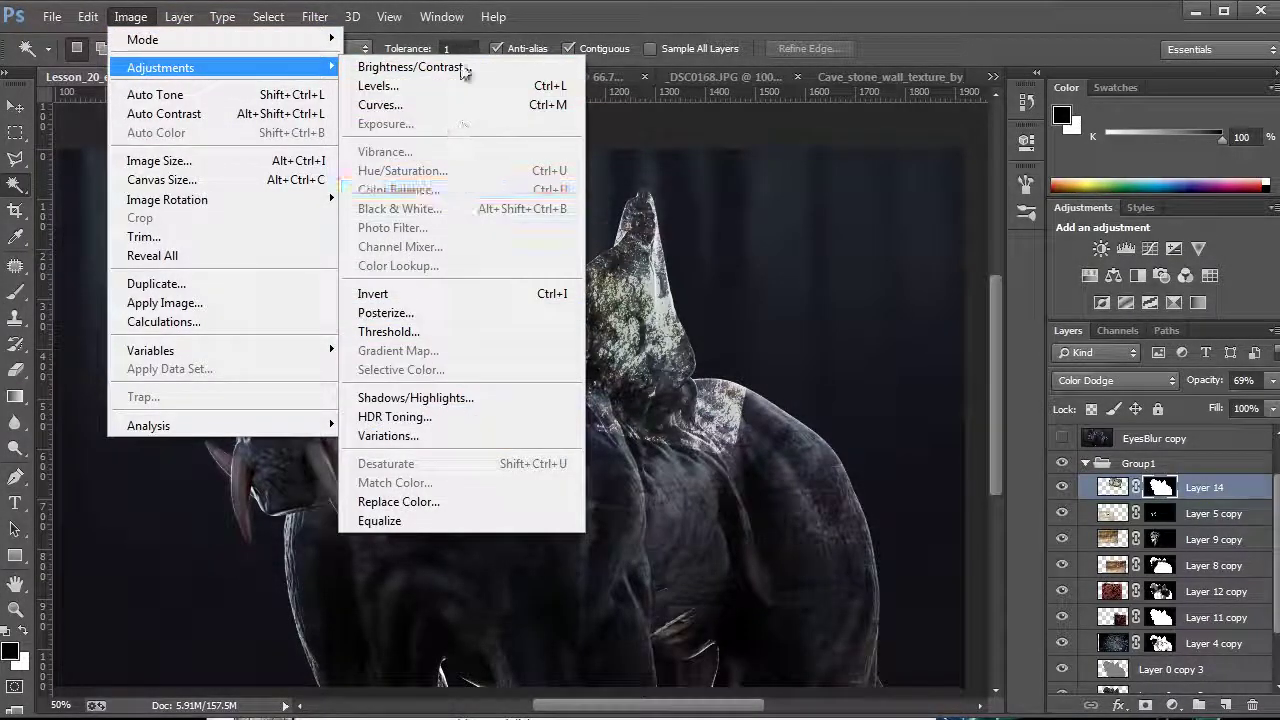
Desaturate and darken Layer 14's texture image with Hue/Saturation, using saturation -100 and lightness -14
{"action": "left_click", "coordinate": [1112, 490]}
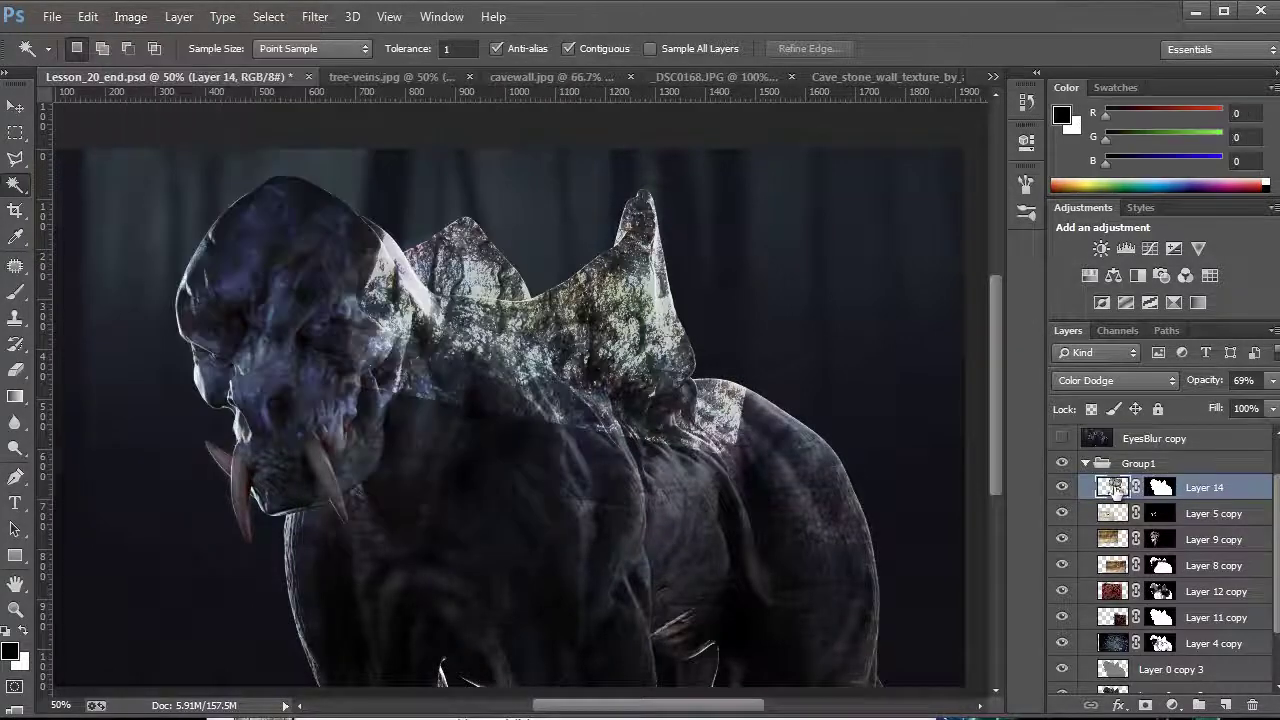
{"action": "key", "text": "i"}
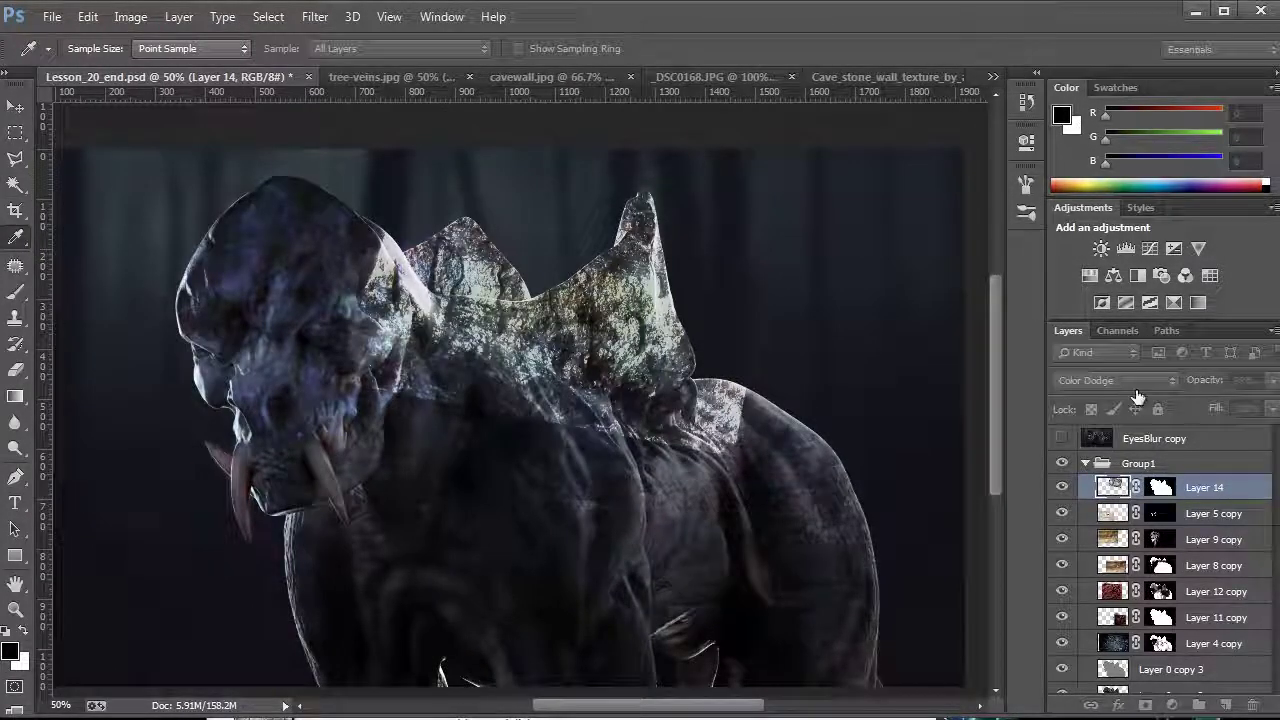
{"action": "key", "text": "ctrl+u"}
{"action": "left_click_drag", "start_coordinate": [524, 402], "coordinate": [832, 349]}
{"action": "left_click_drag", "start_coordinate": [948, 532], "coordinate": [826, 552]}
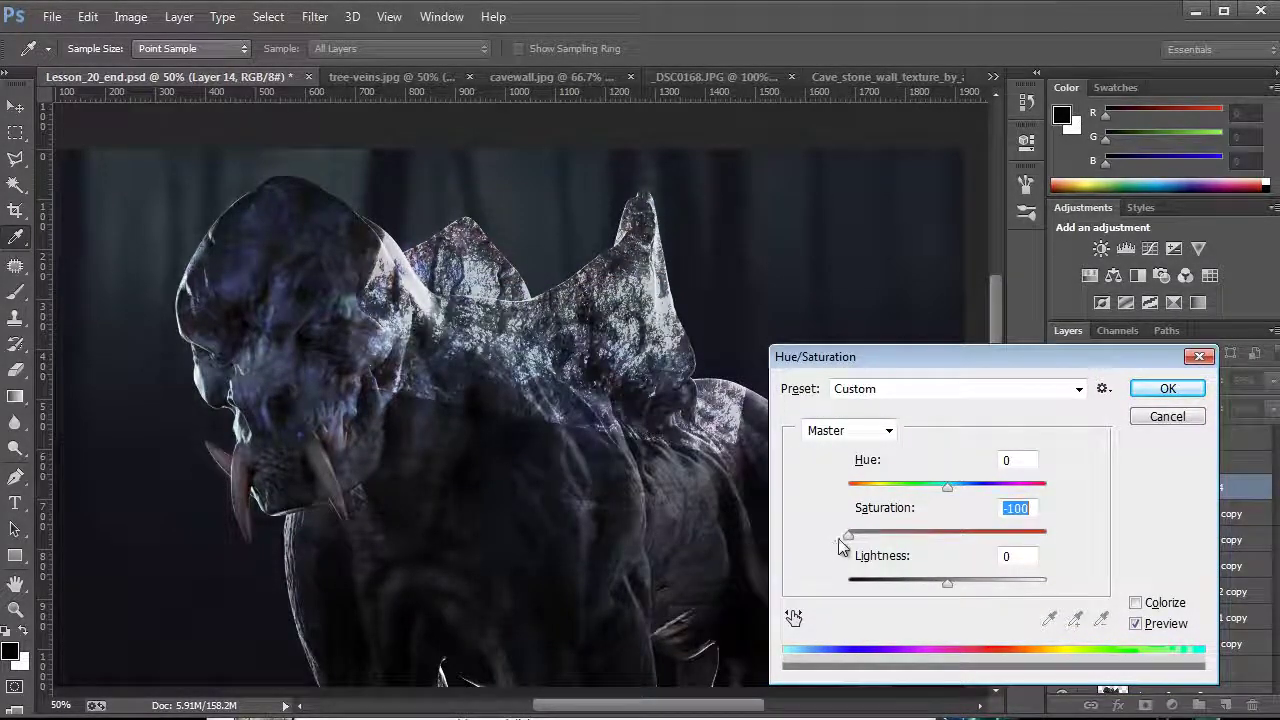
{"action": "key", "text": "p"}
{"action": "key", "text": "p"}
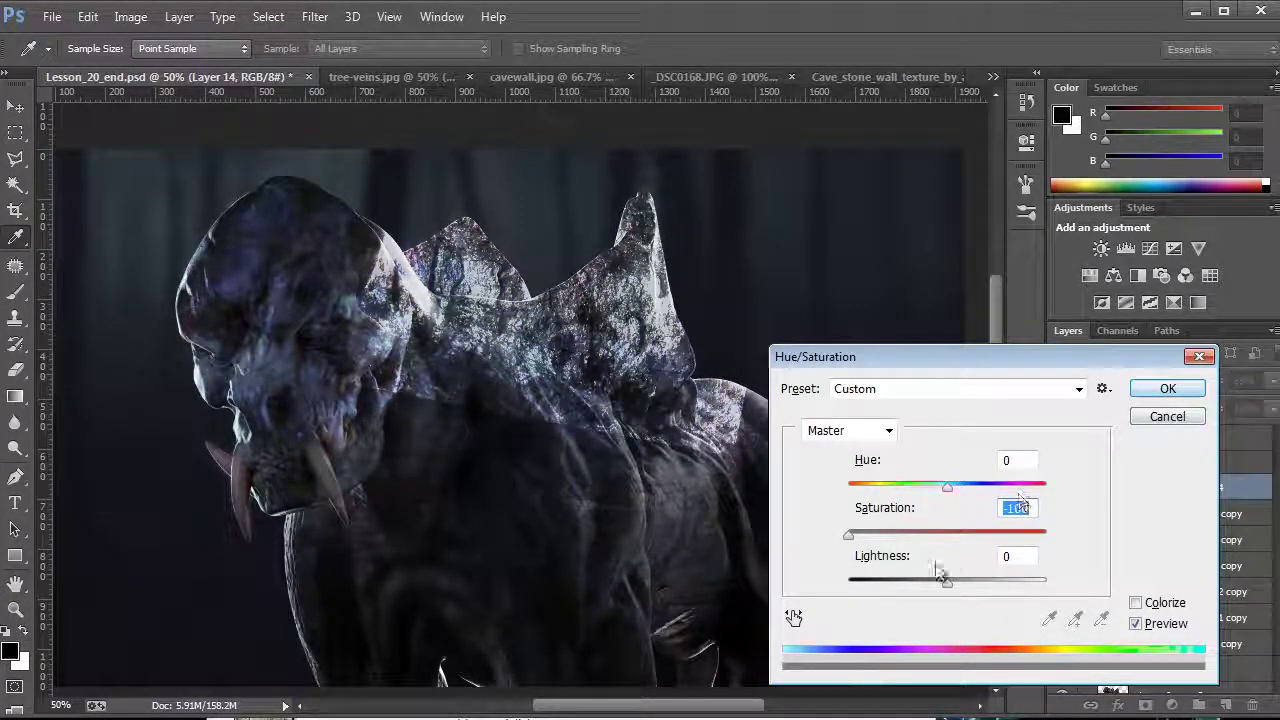
{"action": "left_click_drag", "start_coordinate": [945, 581], "coordinate": [934, 584]}
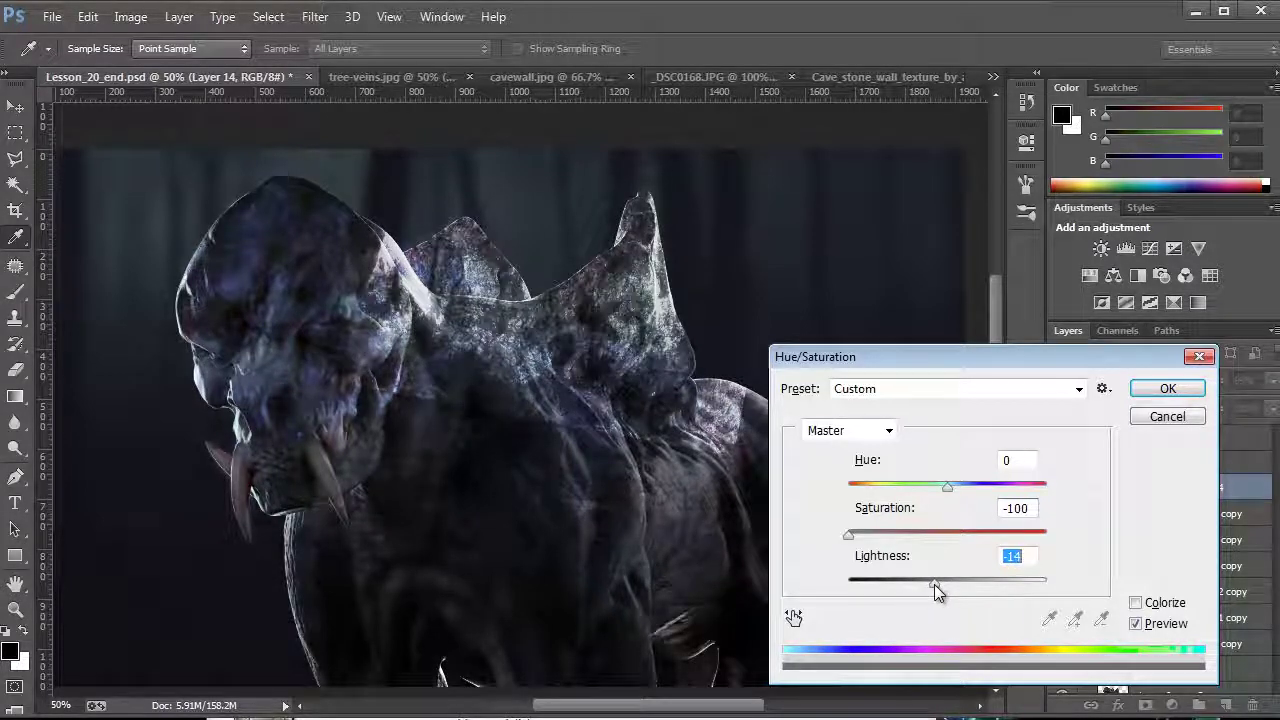
{"action": "left_click", "coordinate": [1166, 393]}
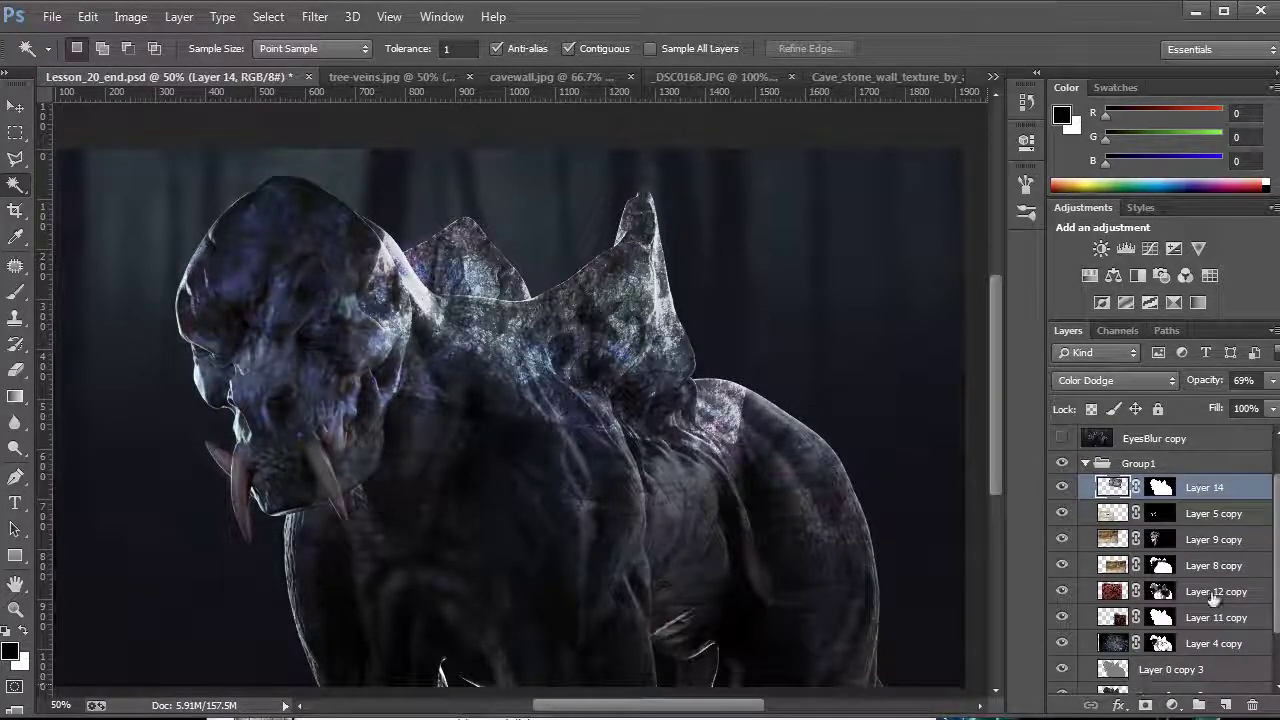
Paint black on Layer 14's mask over the head, neck, shoulders and rump, and lower the layer's opacity to 37%
{"action": "left_click", "coordinate": [1166, 489]}
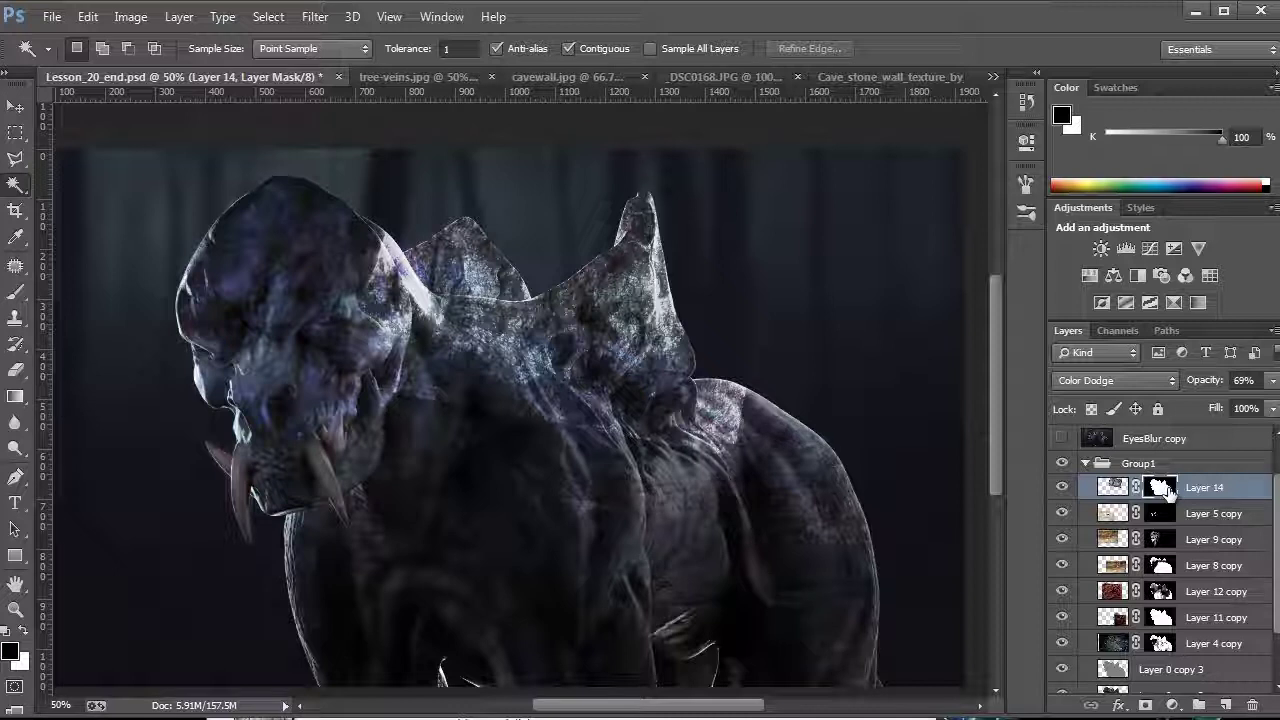
{"action": "key", "text": "b"}
{"action": "mouse_move", "coordinate": [565, 440]}
{"action": "left_mouse_down"}
{"action": "mouse_move", "coordinate": [642, 485]}
{"action": "mouse_move", "coordinate": [675, 472]}
{"action": "mouse_move", "coordinate": [574, 432]}
{"action": "mouse_move", "coordinate": [690, 476]}
{"action": "mouse_move", "coordinate": [740, 412]}
{"action": "mouse_move", "coordinate": [723, 400]}
{"action": "mouse_move", "coordinate": [725, 438]}
{"action": "mouse_move", "coordinate": [603, 470]}
{"action": "mouse_move", "coordinate": [492, 376]}
{"action": "mouse_move", "coordinate": [495, 389]}
{"action": "mouse_move", "coordinate": [468, 374]}
{"action": "mouse_move", "coordinate": [420, 403]}
{"action": "mouse_move", "coordinate": [374, 248]}
{"action": "mouse_move", "coordinate": [346, 242]}
{"action": "mouse_move", "coordinate": [363, 250]}
{"action": "mouse_move", "coordinate": [373, 286]}
{"action": "mouse_move", "coordinate": [374, 263]}
{"action": "mouse_move", "coordinate": [359, 254]}
{"action": "mouse_move", "coordinate": [434, 363]}
{"action": "mouse_move", "coordinate": [422, 355]}
{"action": "mouse_move", "coordinate": [442, 355]}
{"action": "mouse_move", "coordinate": [416, 340]}
{"action": "mouse_move", "coordinate": [451, 358]}
{"action": "mouse_move", "coordinate": [469, 345]}
{"action": "mouse_move", "coordinate": [440, 361]}
{"action": "mouse_move", "coordinate": [436, 344]}
{"action": "mouse_move", "coordinate": [525, 407]}
{"action": "mouse_move", "coordinate": [483, 397]}
{"action": "mouse_move", "coordinate": [497, 386]}
{"action": "mouse_move", "coordinate": [364, 318]}
{"action": "mouse_move", "coordinate": [354, 330]}
{"action": "mouse_move", "coordinate": [386, 366]}
{"action": "left_mouse_up"}
{"action": "key", "text": "bracketleft"}
{"action": "key", "text": "bracketleft"}
{"action": "key", "text": "bracketleft"}
{"action": "key", "text": "bracketleft"}
{"action": "mouse_move", "coordinate": [410, 237]}
{"action": "left_mouse_down"}
{"action": "mouse_move", "coordinate": [467, 354]}
{"action": "mouse_move", "coordinate": [519, 337]}
{"action": "mouse_move", "coordinate": [502, 324]}
{"action": "mouse_move", "coordinate": [511, 386]}
{"action": "left_mouse_up"}
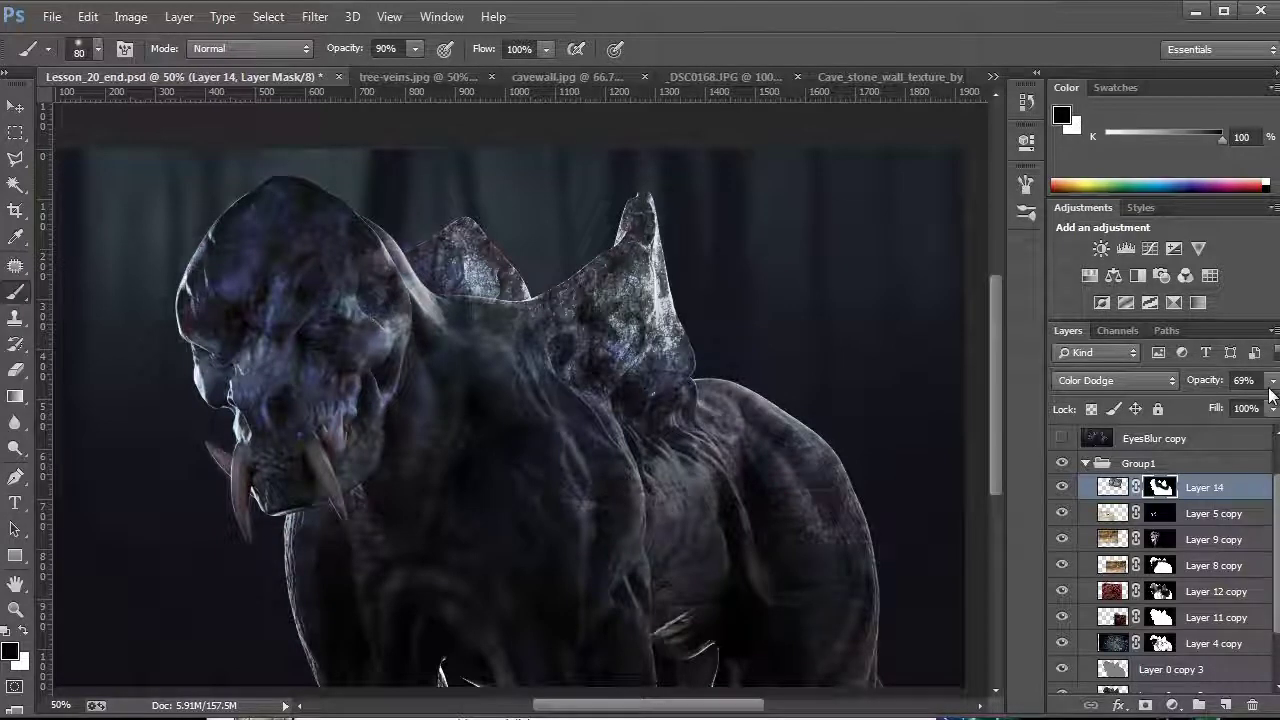
{"action": "left_click_drag", "start_coordinate": [1273, 384], "coordinate": [1207, 403]}
Compare blend modes on Layer 14, including Hard Light, Vivid Light, Exclusion and Darker Color, and return it to Color Dodge
{"action": "left_click", "coordinate": [1134, 380]}
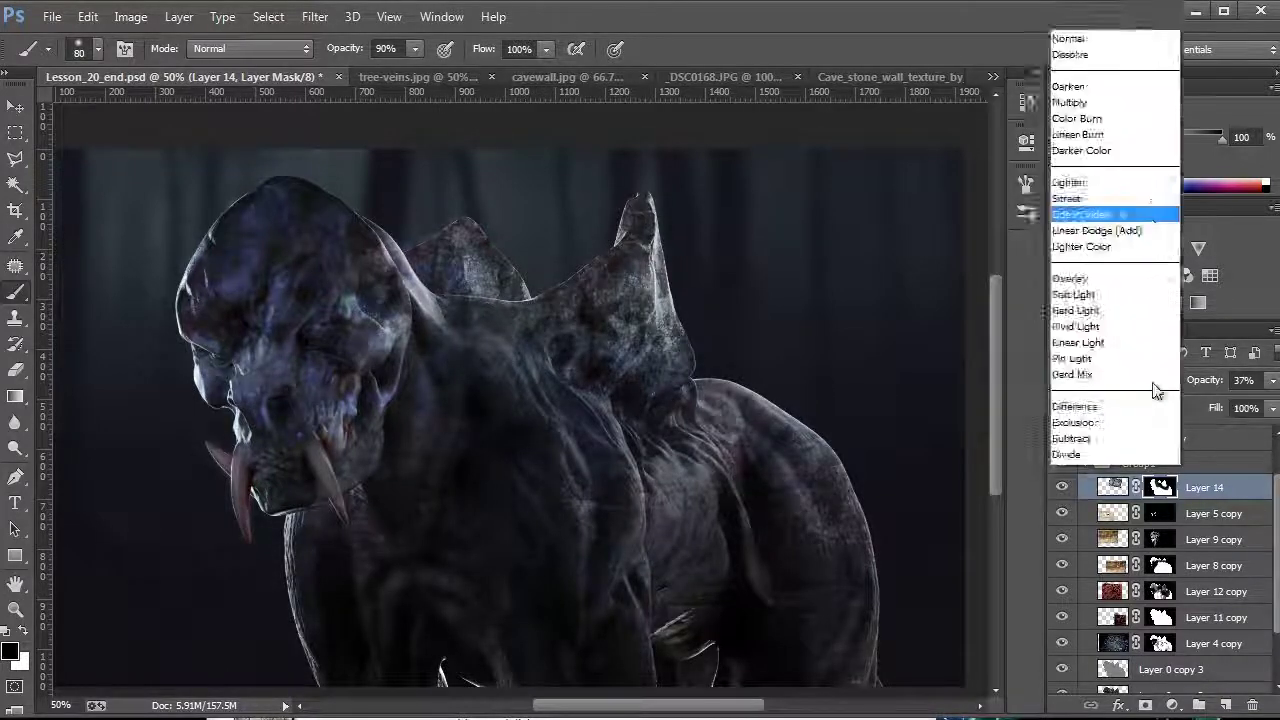
{"action": "key", "text": "Down"}
{"action": "key", "text": "Return"}
{"action": "key", "text": "Down"}
{"action": "key", "text": "Down"}
{"action": "key", "text": "Down"}
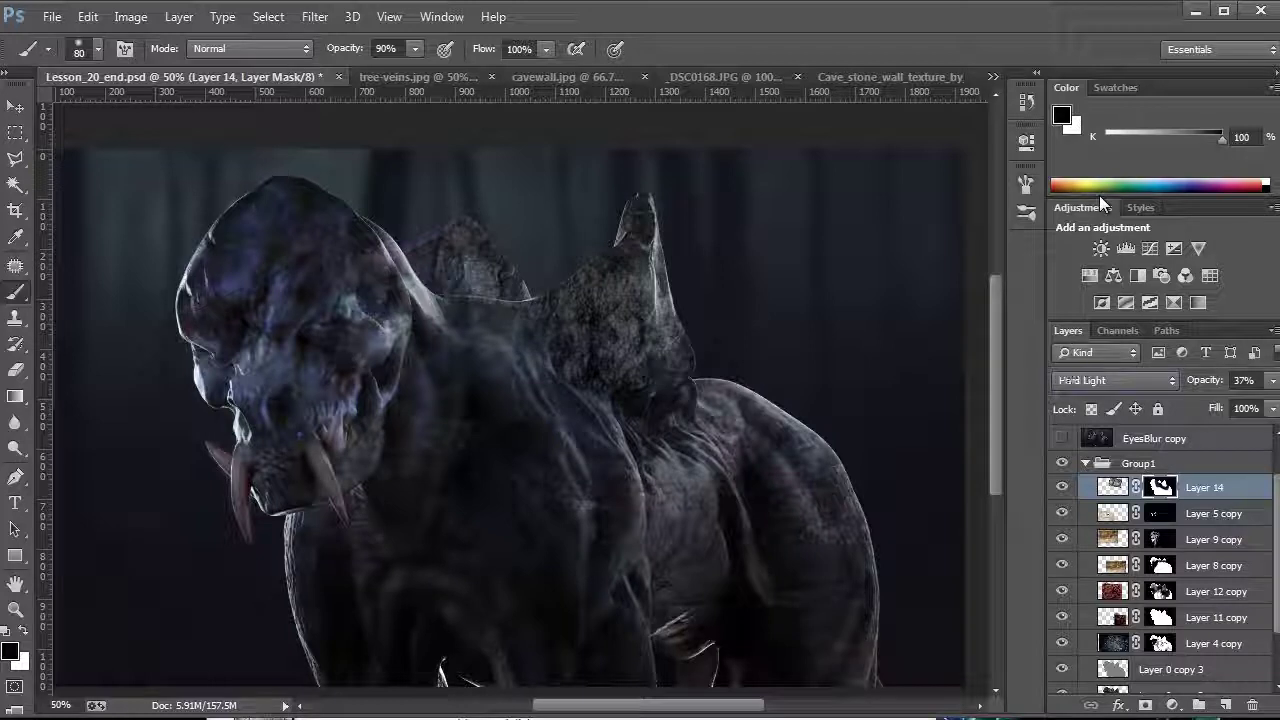
{"action": "key", "text": "Down"}
{"action": "key", "text": "Down"}
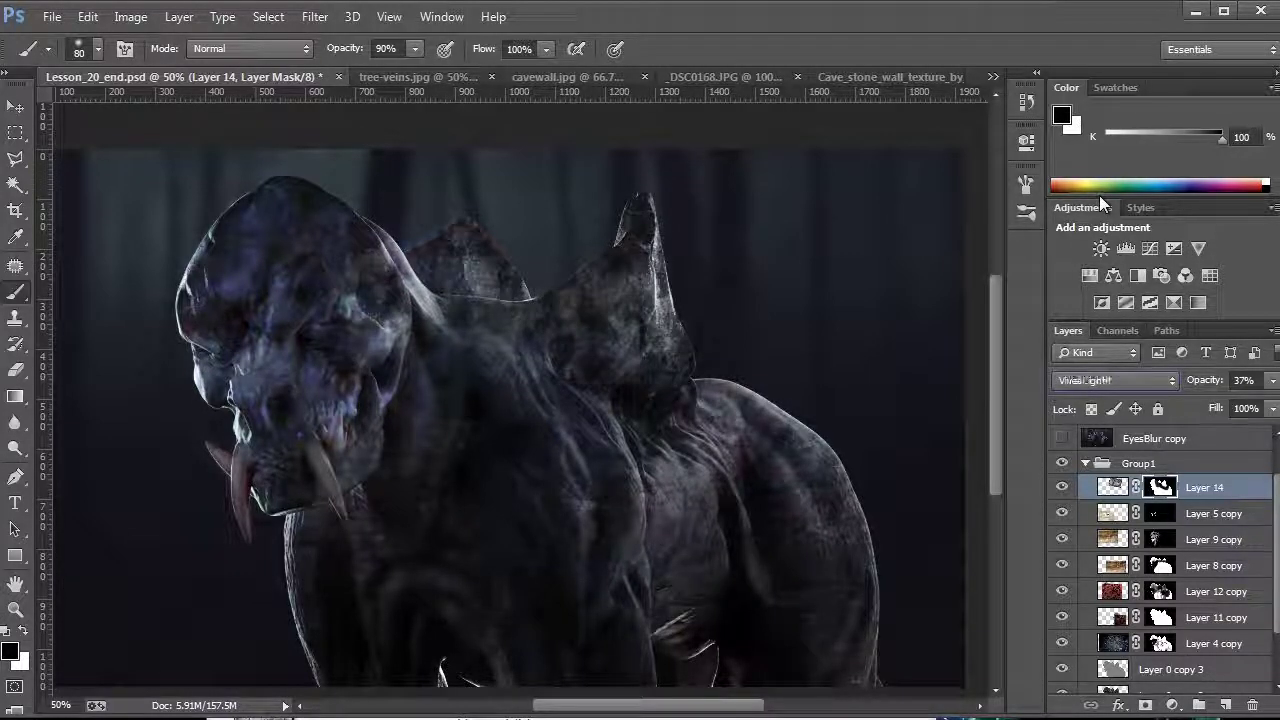
{"action": "key", "text": "Down"}
{"action": "key", "text": "Down"}
{"action": "key", "text": "Down"}
{"action": "key", "text": "Down"}
{"action": "key", "text": "Down"}
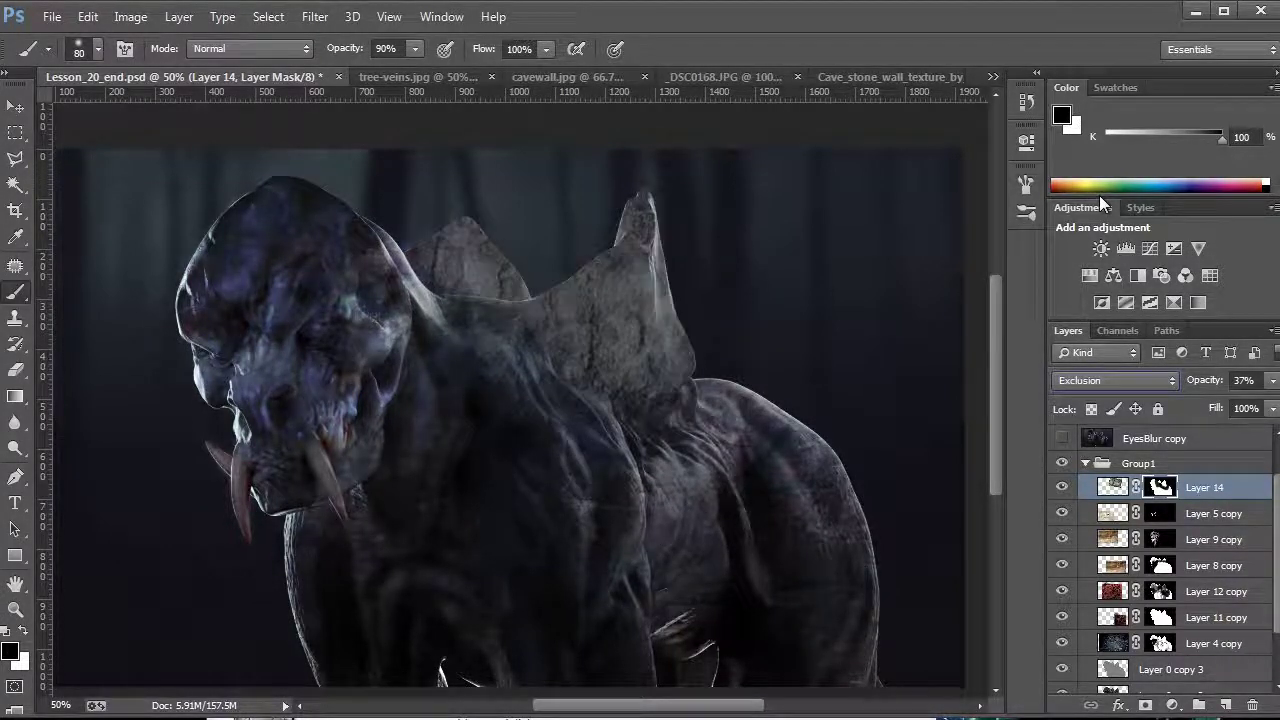
{"action": "key", "text": "Down"}
{"action": "key", "text": "Up"}
{"action": "key", "text": "Down"}
{"action": "key", "text": "Up"}
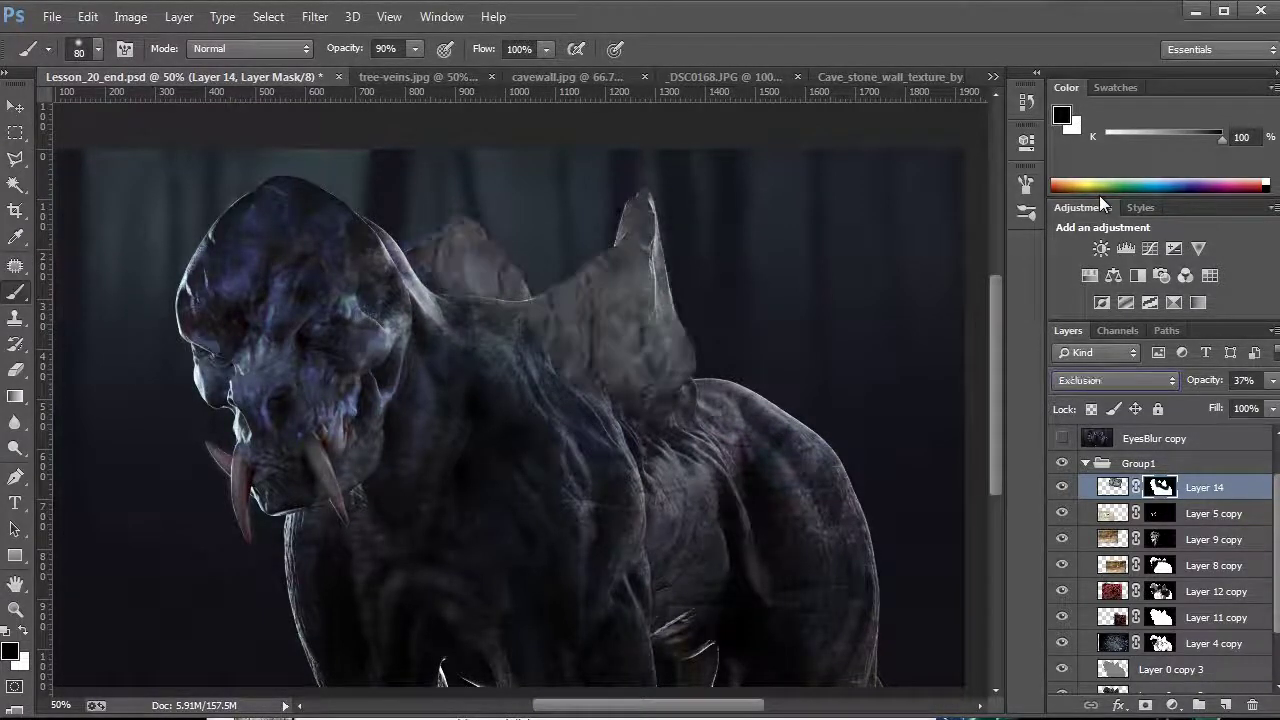
{"action": "key", "text": "Up"}
{"action": "key", "text": "Up"}
{"action": "key", "text": "Up"}
{"action": "key", "text": "Up"}
{"action": "key", "text": "Up"}
{"action": "key", "text": "Up"}
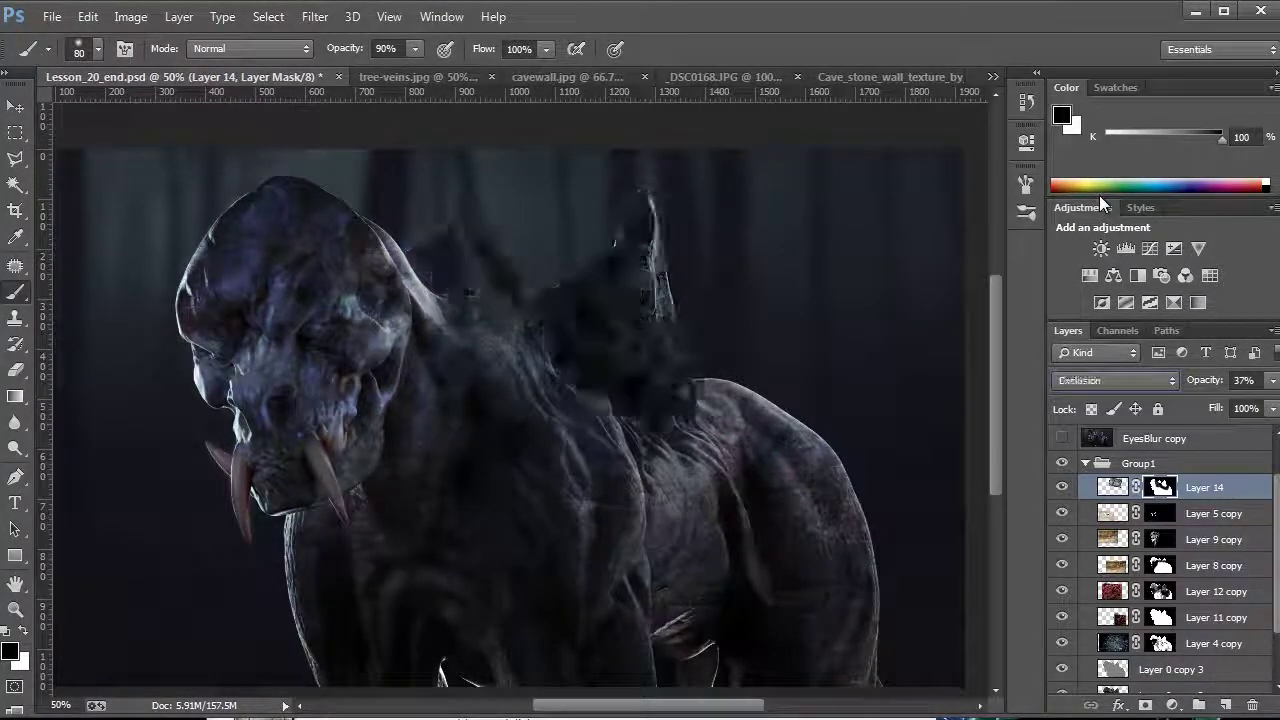
{"action": "key", "text": "Up"}
{"action": "key", "text": "Up"}
{"action": "key", "text": "Up"}
{"action": "key", "text": "Up"}
{"action": "key", "text": "Up"}
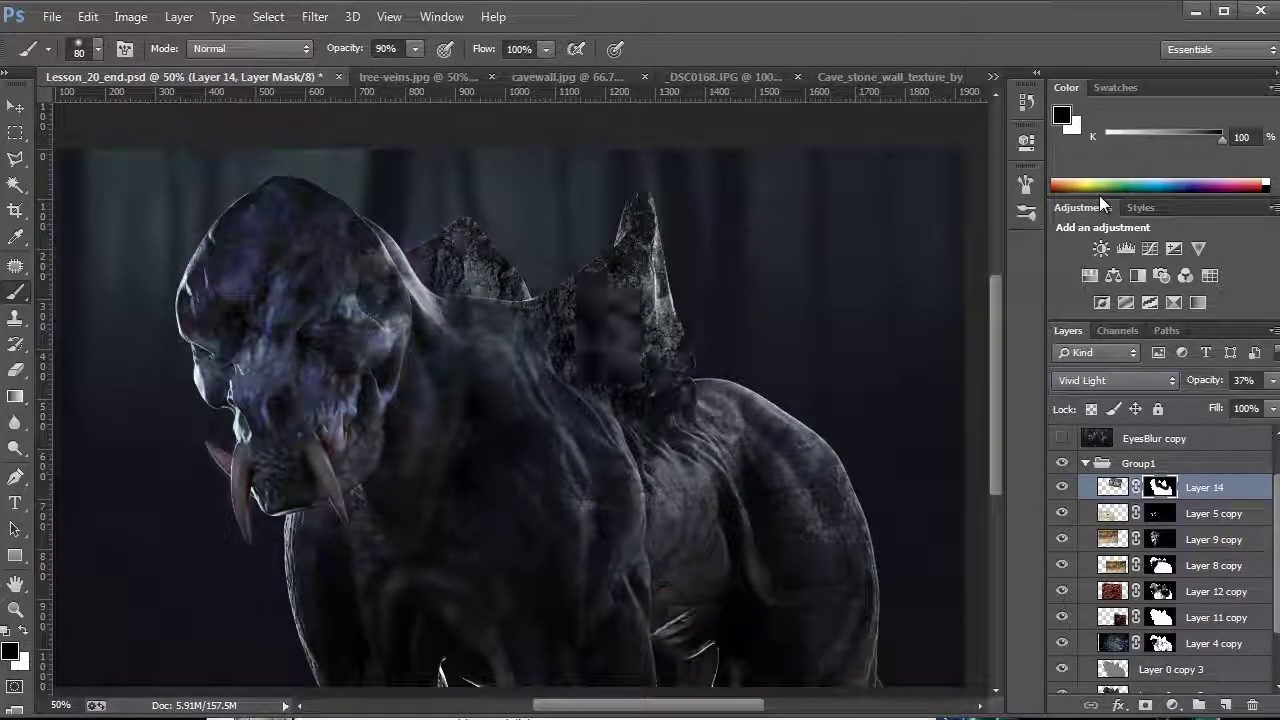
{"action": "key", "text": "Up"}
{"action": "key", "text": "Up"}
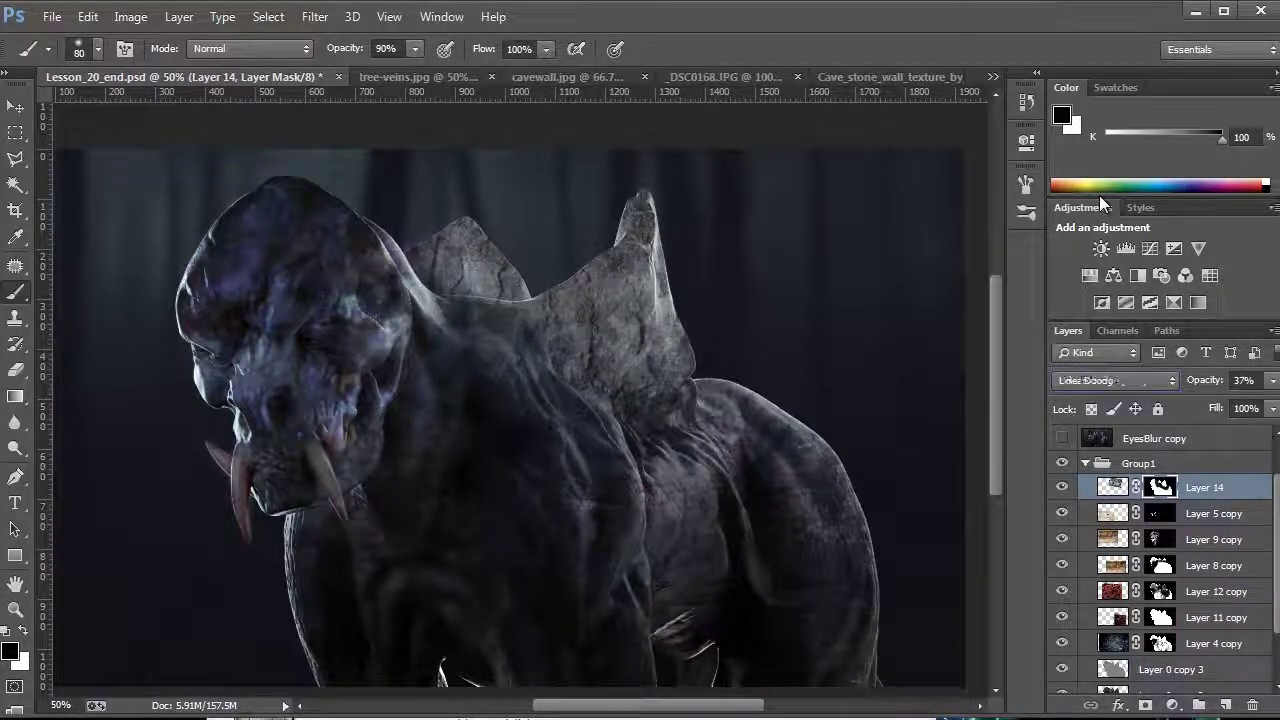
{"action": "key", "text": "Up"}
{"action": "key", "text": "Up"}
{"action": "key", "text": "Up"}
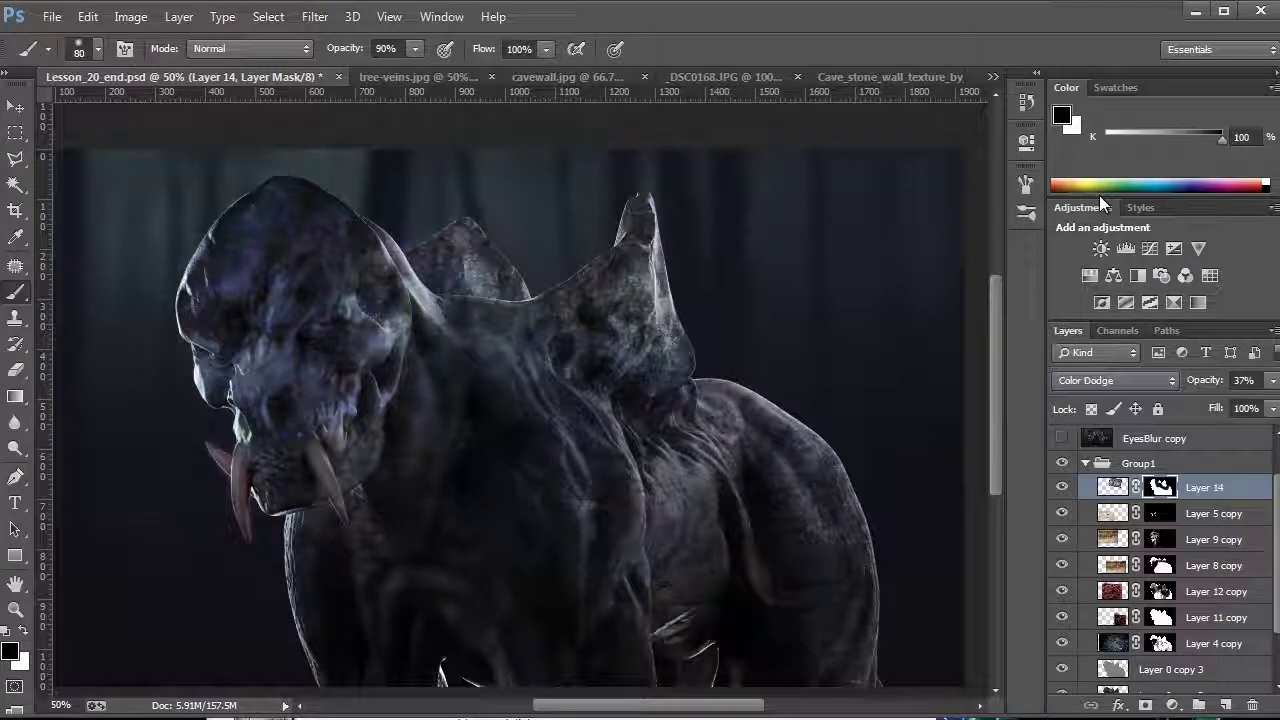
{"action": "key", "text": "Up"}
{"action": "key", "text": "Up"}
{"action": "key", "text": "Up"}
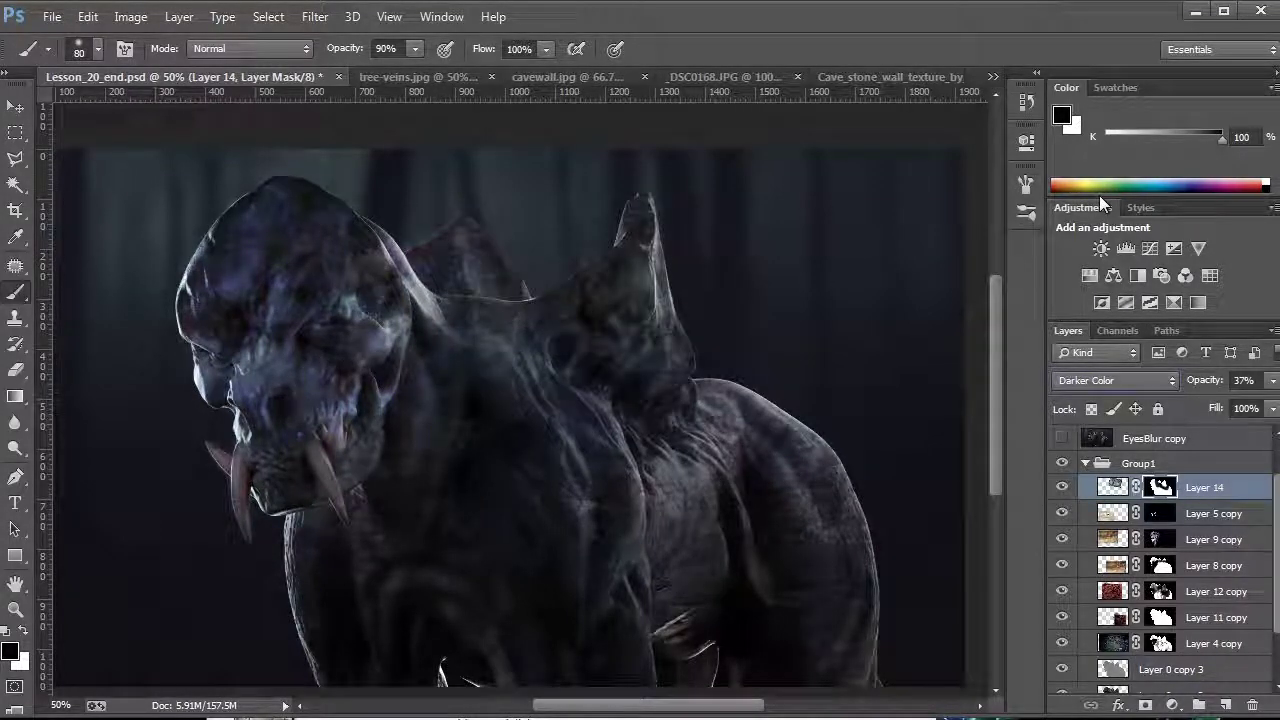
{"action": "key", "text": "Up"}
{"action": "key", "text": "Up"}
{"action": "key", "text": "Down"}
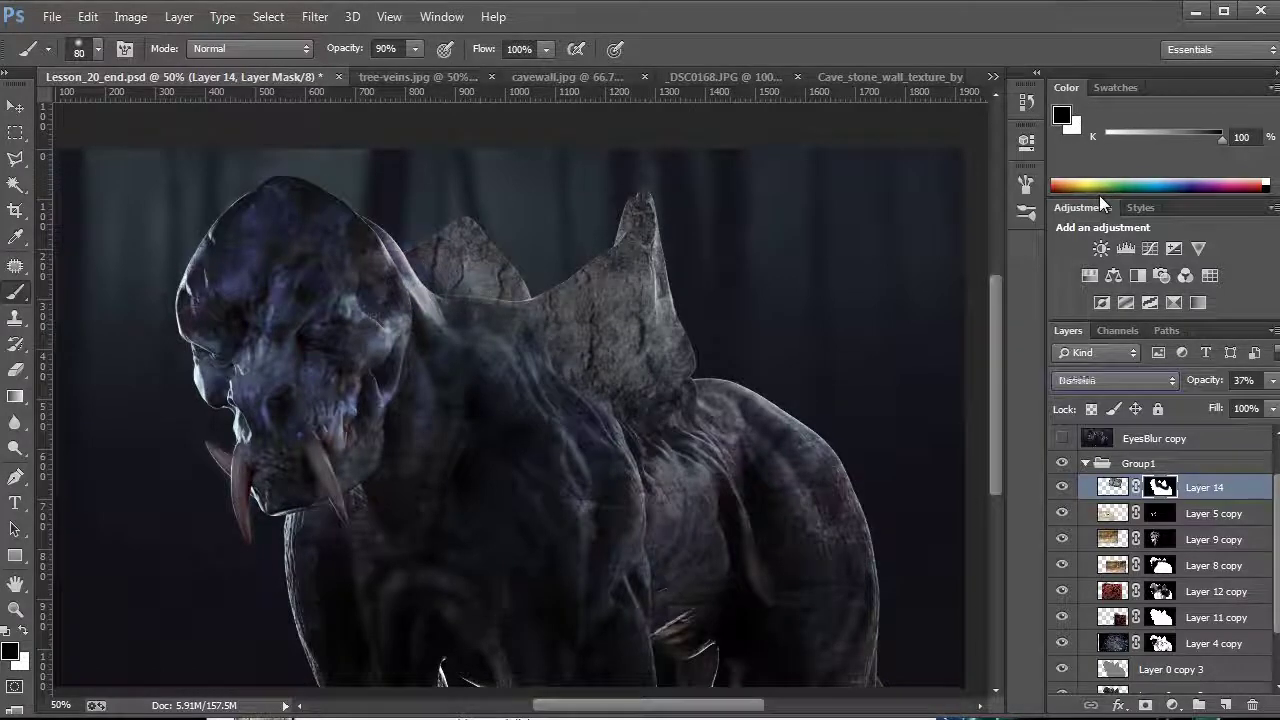
{"action": "key", "text": "Down"}
{"action": "key", "text": "Down"}
{"action": "key", "text": "Down"}
{"action": "key", "text": "Down"}
{"action": "key", "text": "Down"}
{"action": "key", "text": "Down"}
{"action": "key", "text": "Down"}
{"action": "key", "text": "Down"}
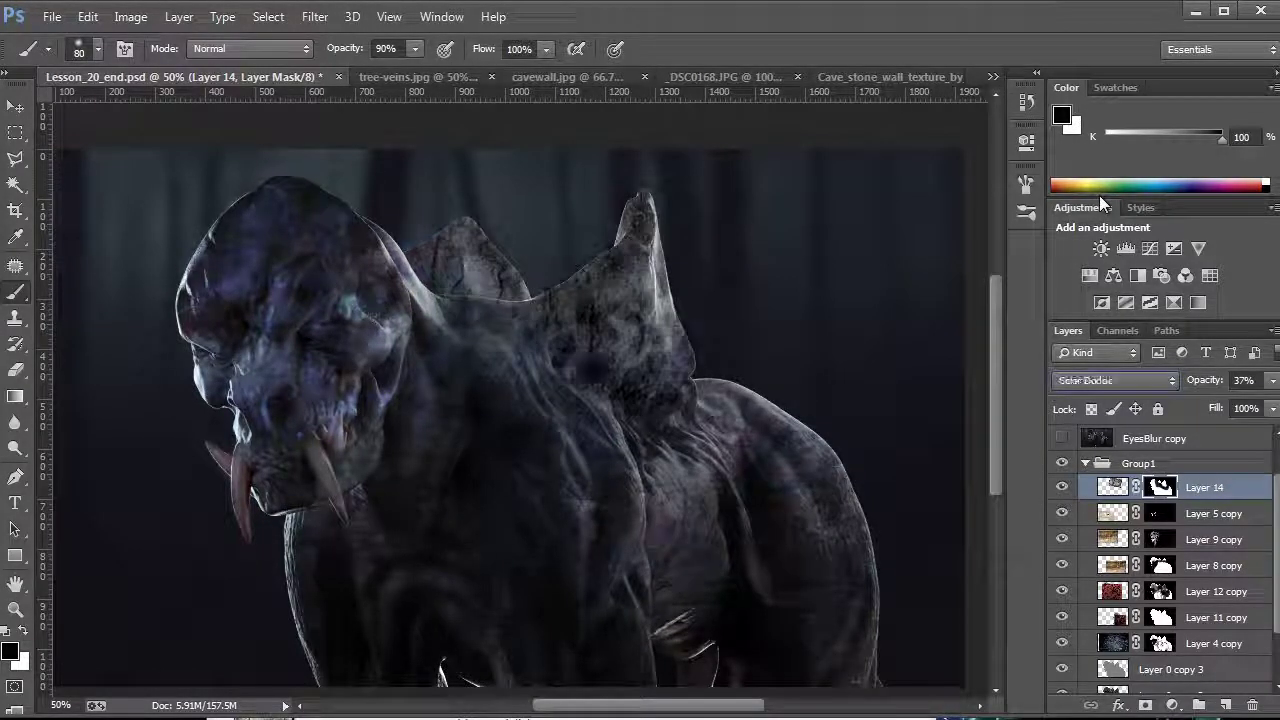
{"action": "key", "text": "Up"}
{"action": "key", "text": "Up"}
{"action": "key", "text": "Down"}
{"action": "key", "text": "Down"}
{"action": "key", "text": "Up"}
{"action": "key", "text": "Down"}
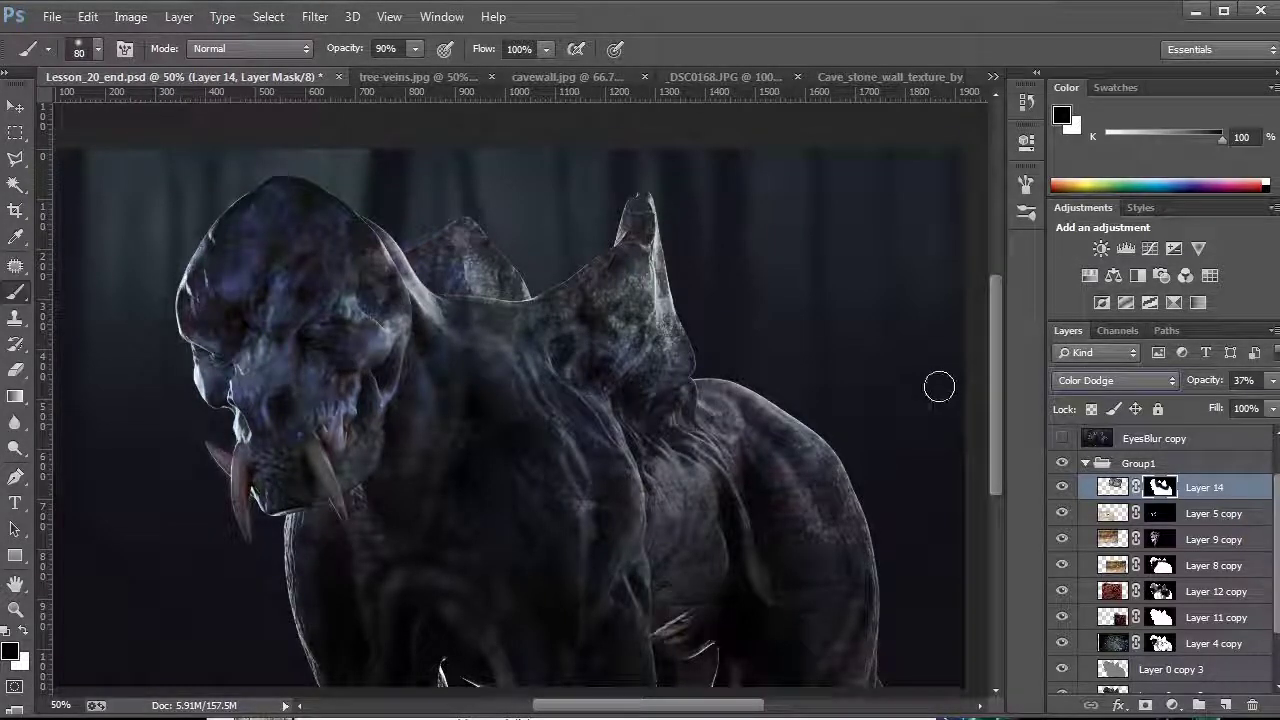
Add a new empty layer above Layer 14 and set the foreground color to red (ff0000)
{"action": "scroll", "coordinate": [1258, 505], "scroll_direction": "up", "scroll_amount": 1}
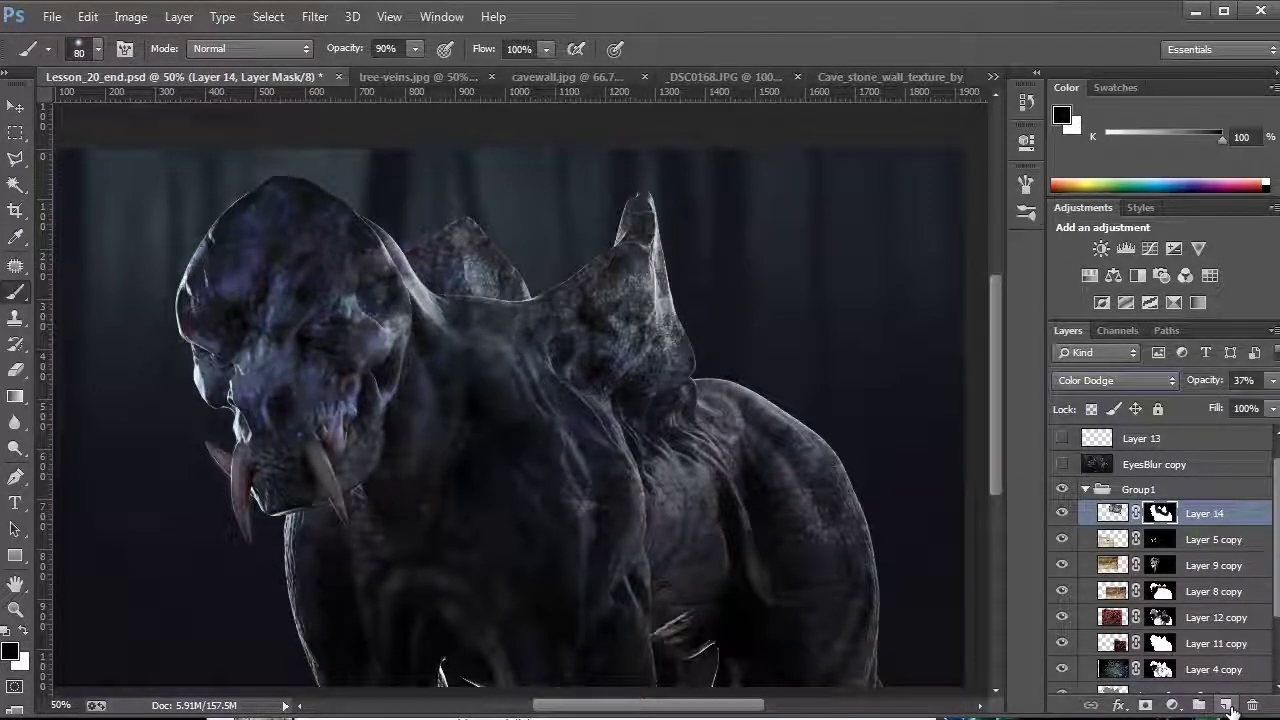
{"action": "left_click", "coordinate": [1227, 707]}
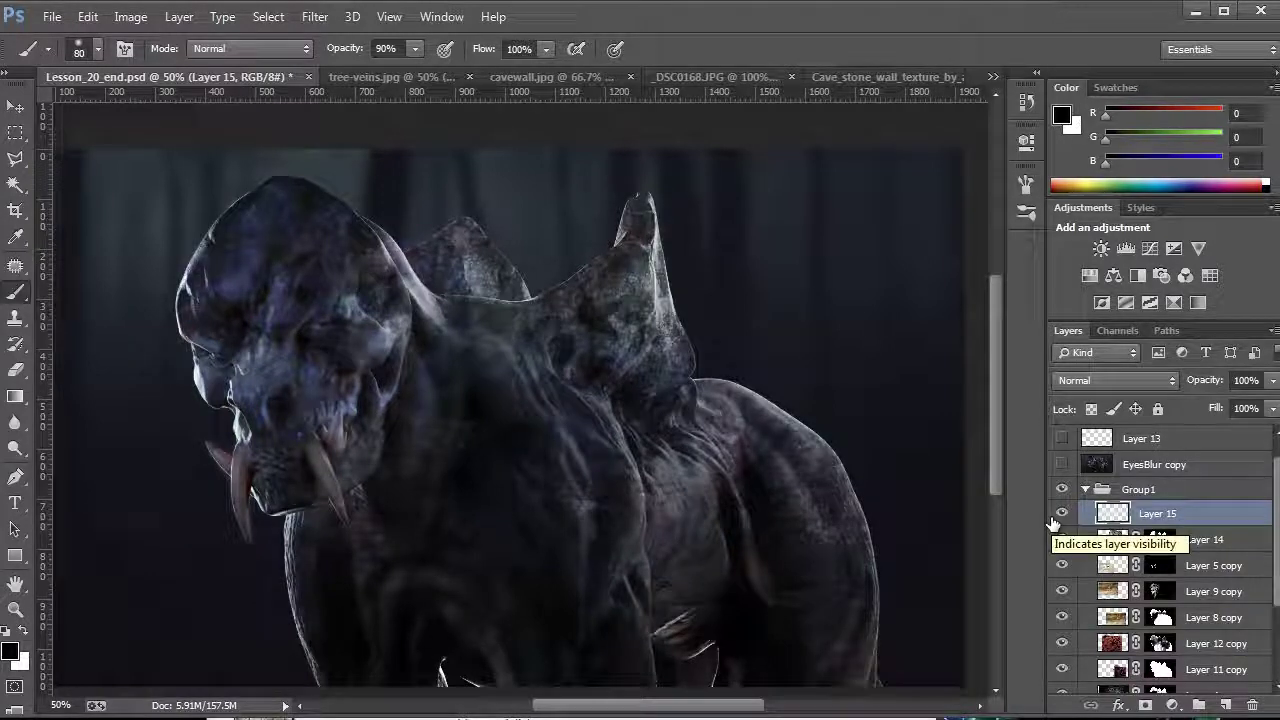
{"action": "left_click", "coordinate": [9, 646]}
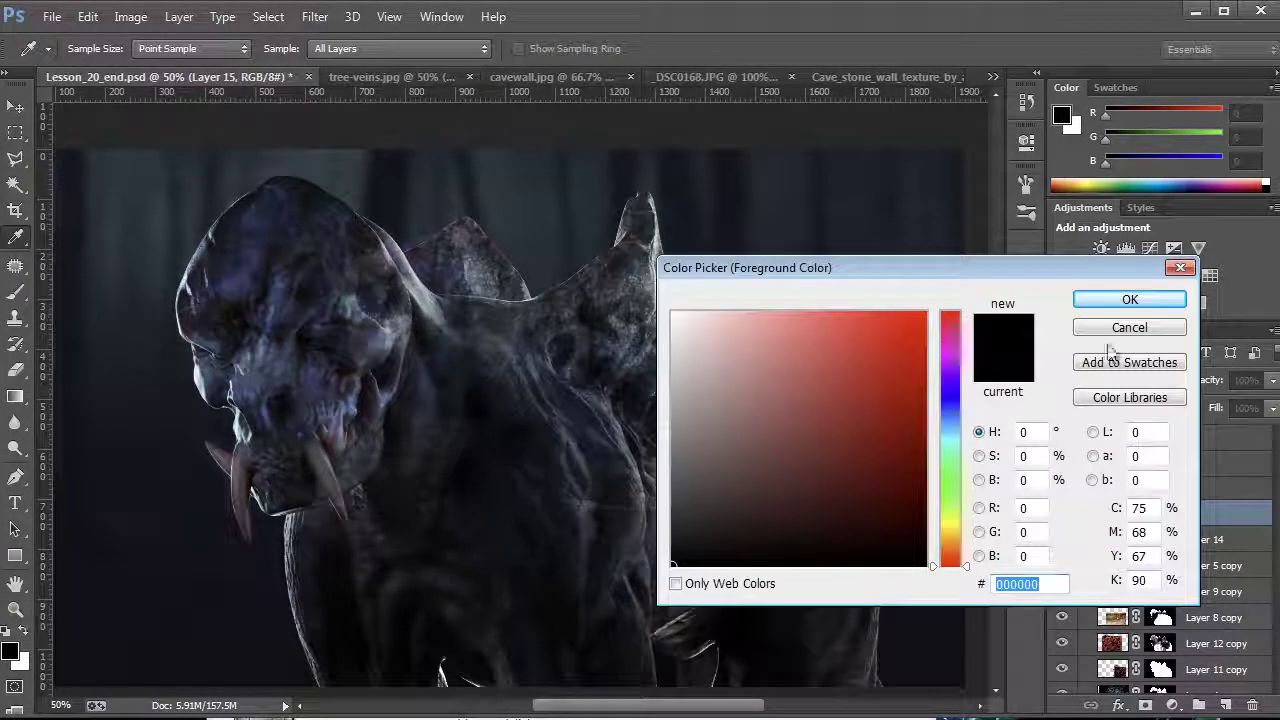
{"action": "type", "text": "ff0000"}
{"action": "left_click", "coordinate": [1130, 300]}
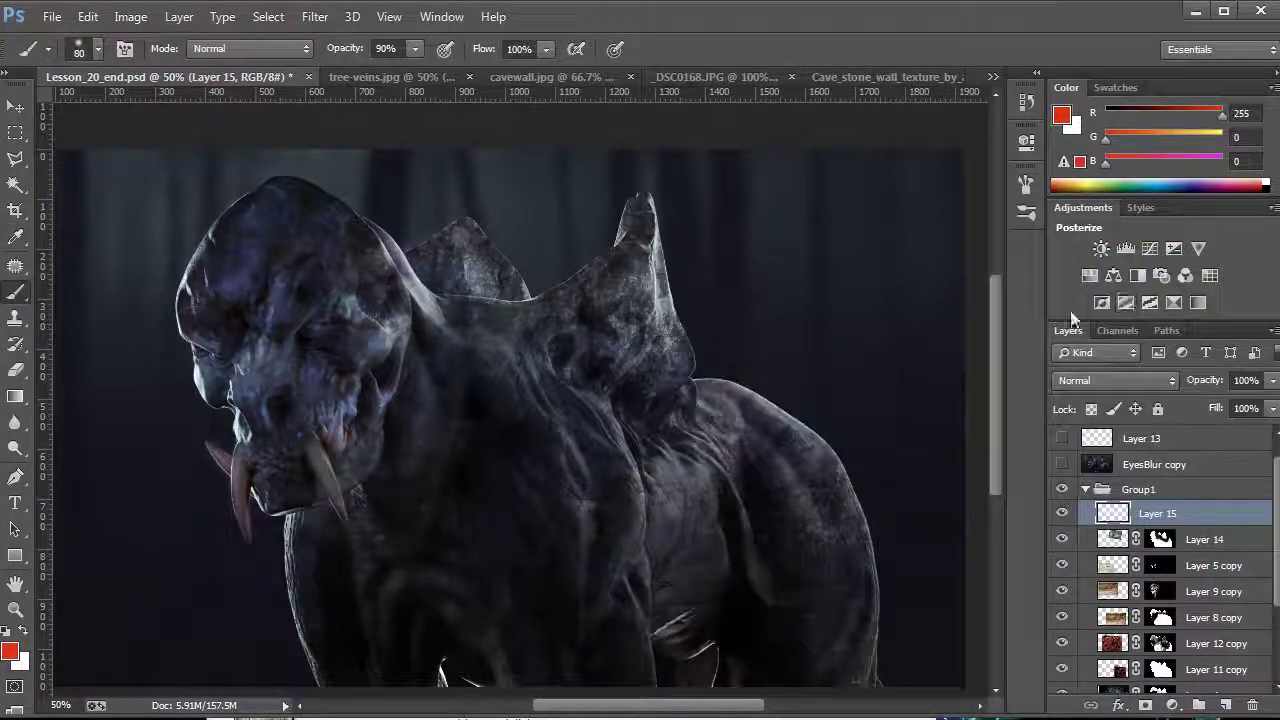
Paint a small red eye with a reduced brush in the creature's eye socket nearest its back, on Layer 15
{"action": "key", "text": "z"}
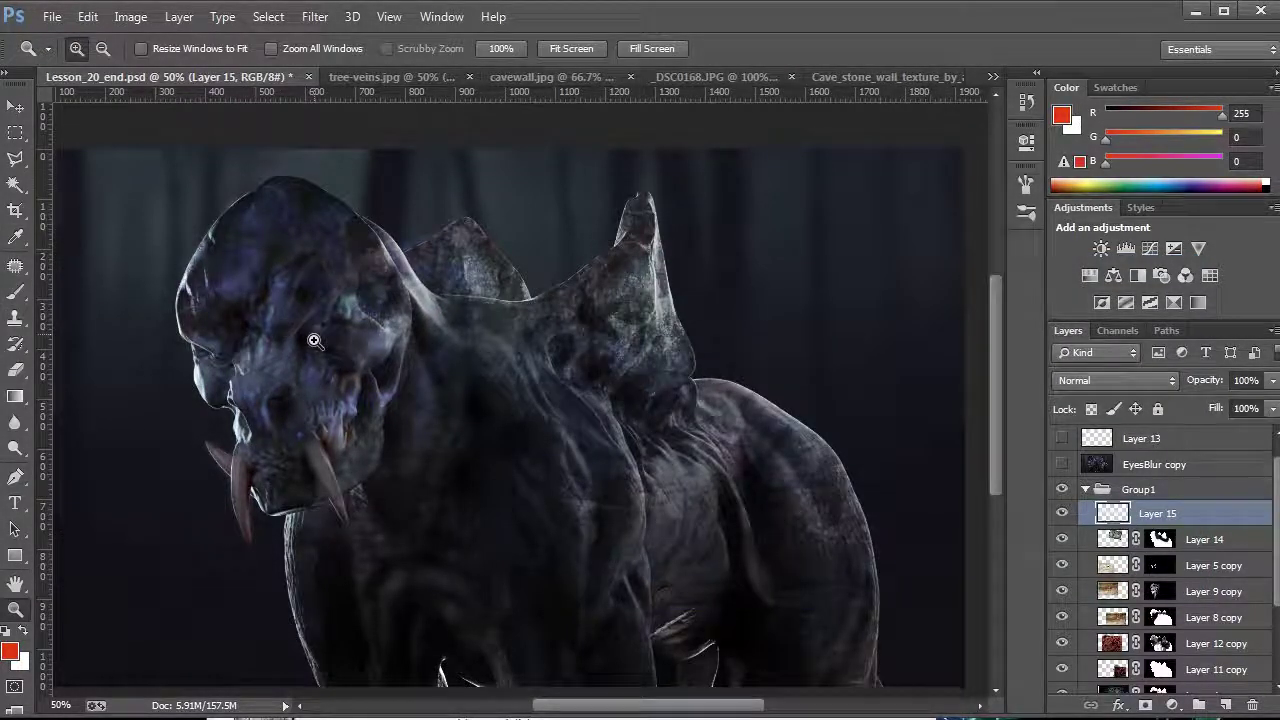
{"action": "left_click", "coordinate": [309, 352]}
{"action": "left_click", "coordinate": [314, 351]}
{"action": "left_click", "coordinate": [314, 363]}
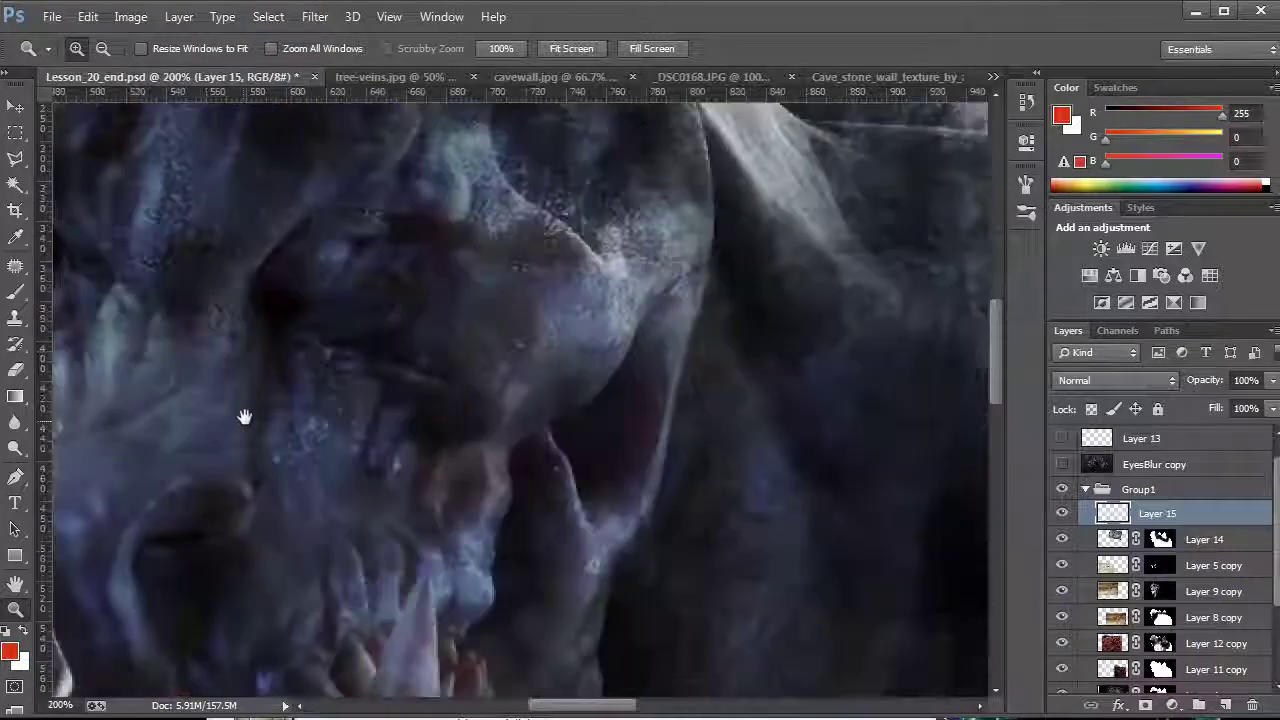
{"action": "left_click_drag", "start_coordinate": [246, 417], "coordinate": [478, 471]}
{"action": "key", "text": "b"}
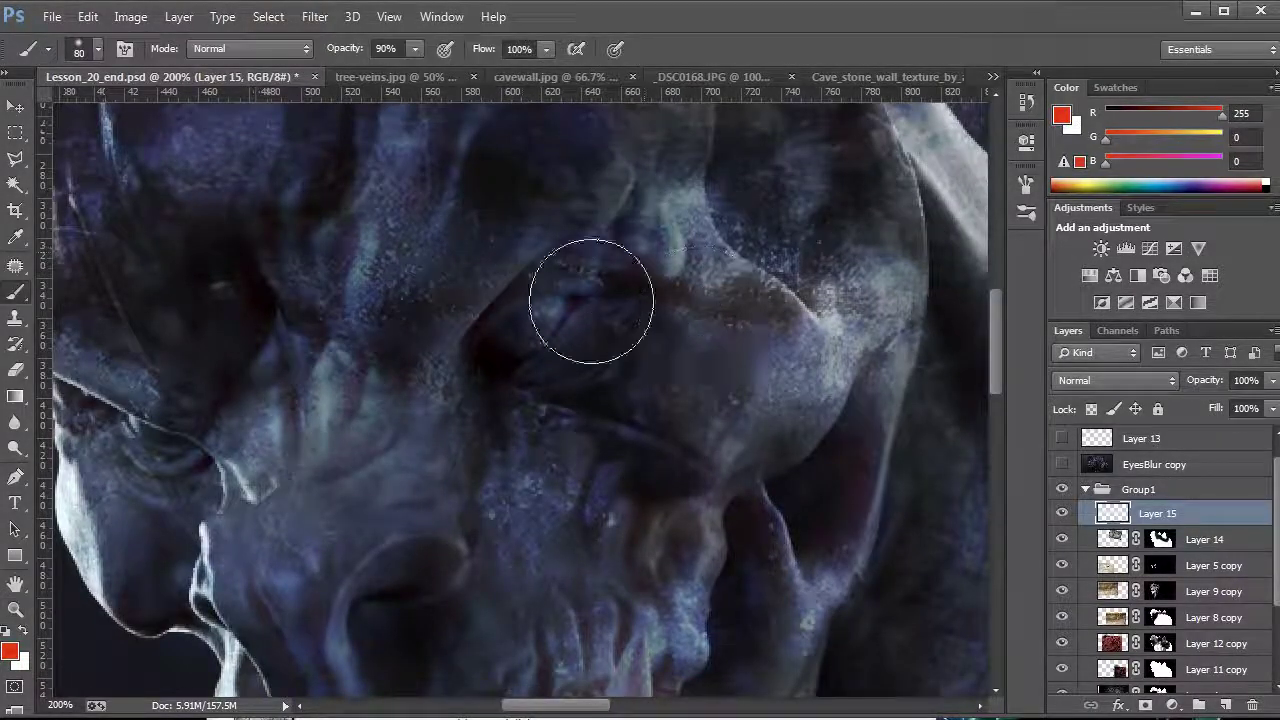
{"action": "key", "text": "bracketleft"}
{"action": "key", "text": "bracketleft"}
{"action": "key", "text": "bracketleft"}
{"action": "key", "text": "bracketleft"}
{"action": "mouse_move", "coordinate": [528, 331]}
{"action": "left_mouse_down"}
{"action": "mouse_move", "coordinate": [537, 303]}
{"action": "mouse_move", "coordinate": [539, 328]}
{"action": "mouse_move", "coordinate": [552, 316]}
{"action": "left_mouse_up"}
Paint a thin red eye with a smaller brush in the socket at the far side of the creature's face
{"action": "mouse_move", "coordinate": [520, 436]}
{"action": "left_mouse_down"}
{"action": "mouse_move", "coordinate": [643, 437]}
{"action": "mouse_move", "coordinate": [675, 411]}
{"action": "left_mouse_up"}
{"action": "key", "text": "bracketleft"}
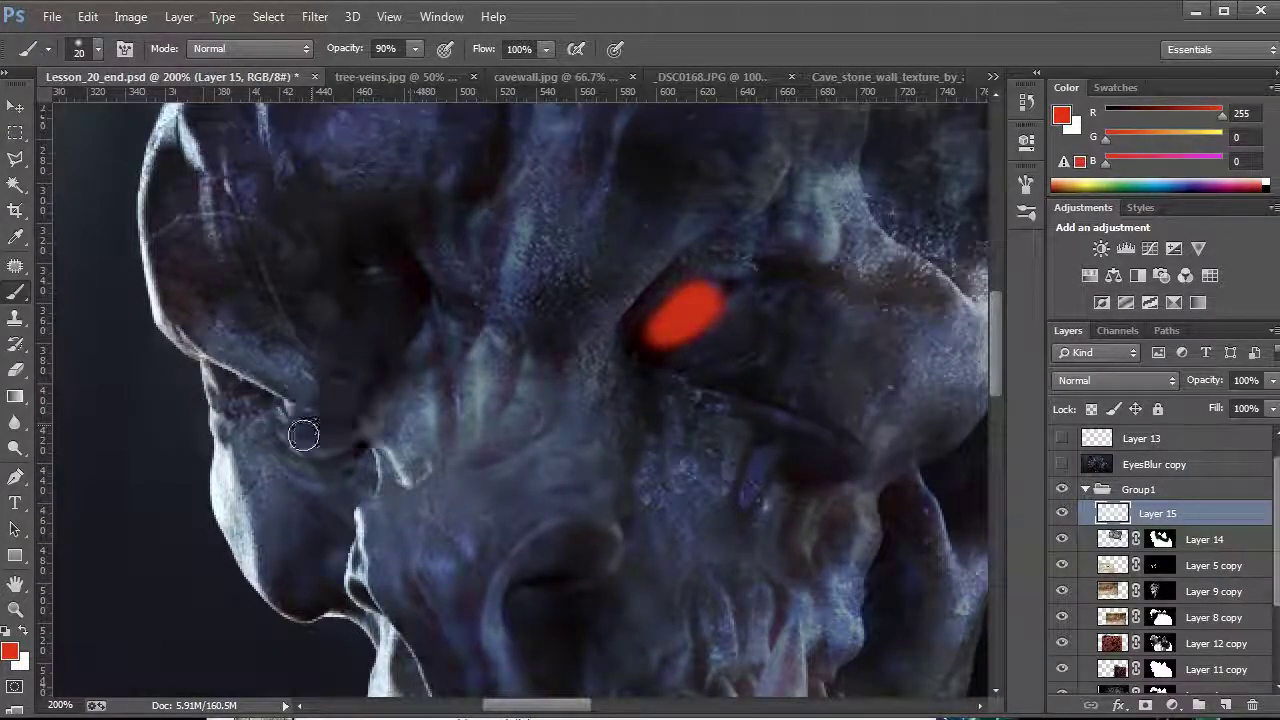
{"action": "mouse_move", "coordinate": [308, 418]}
{"action": "left_mouse_down"}
{"action": "mouse_move", "coordinate": [275, 401]}
{"action": "mouse_move", "coordinate": [326, 425]}
{"action": "mouse_move", "coordinate": [309, 420]}
{"action": "mouse_move", "coordinate": [338, 426]}
{"action": "mouse_move", "coordinate": [303, 415]}
{"action": "mouse_move", "coordinate": [348, 411]}
{"action": "left_mouse_up"}
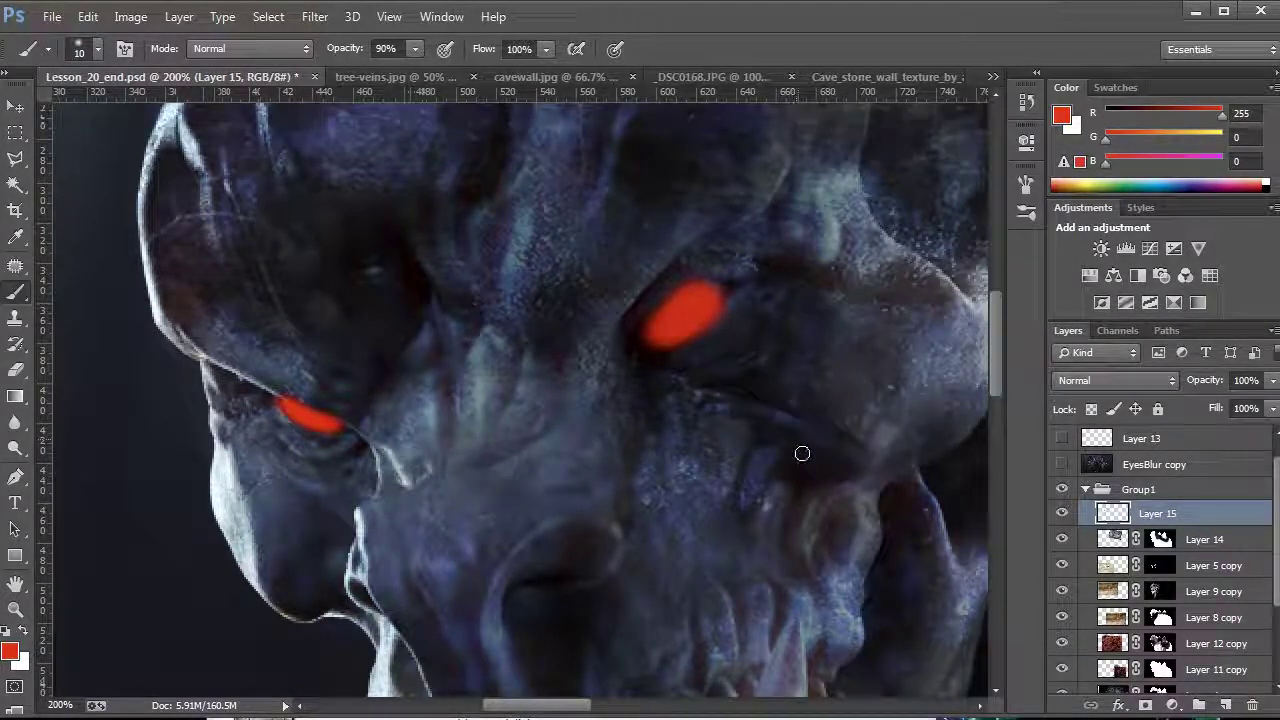
{"action": "key", "text": "z"}
{"action": "left_click", "coordinate": [771, 471], "text": "alt"}
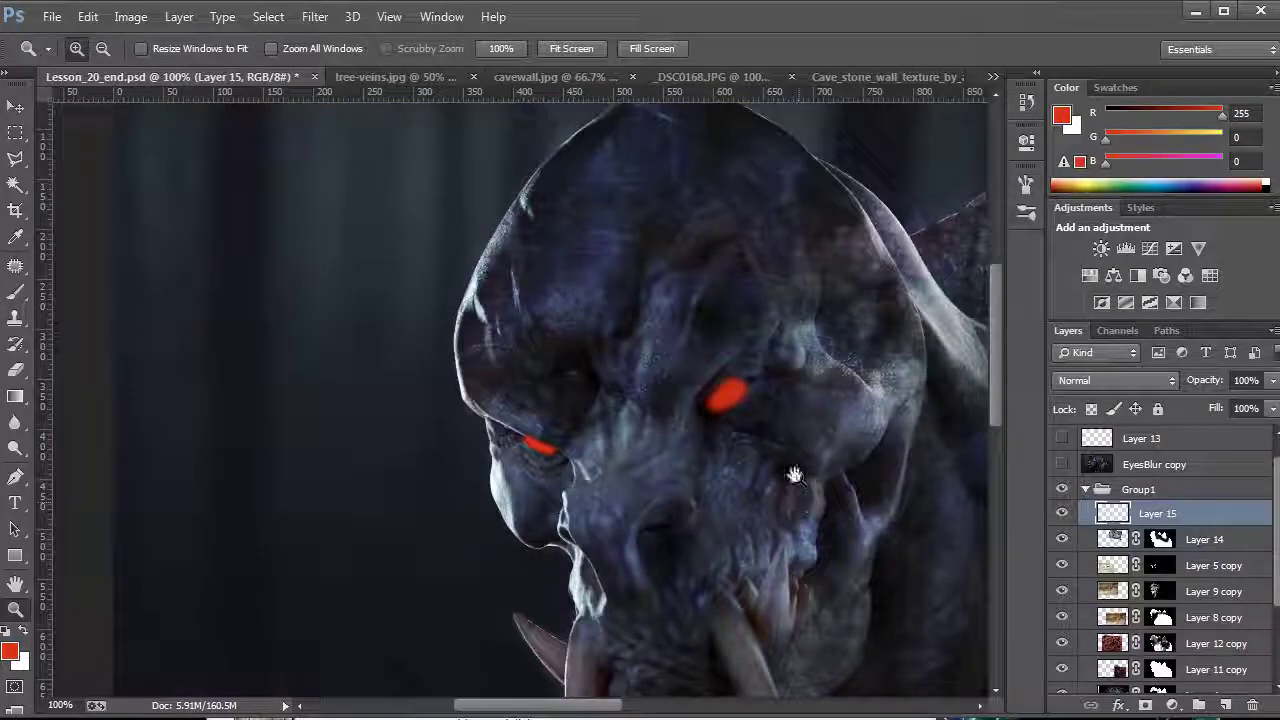
{"action": "left_click_drag", "start_coordinate": [657, 409], "coordinate": [522, 347]}
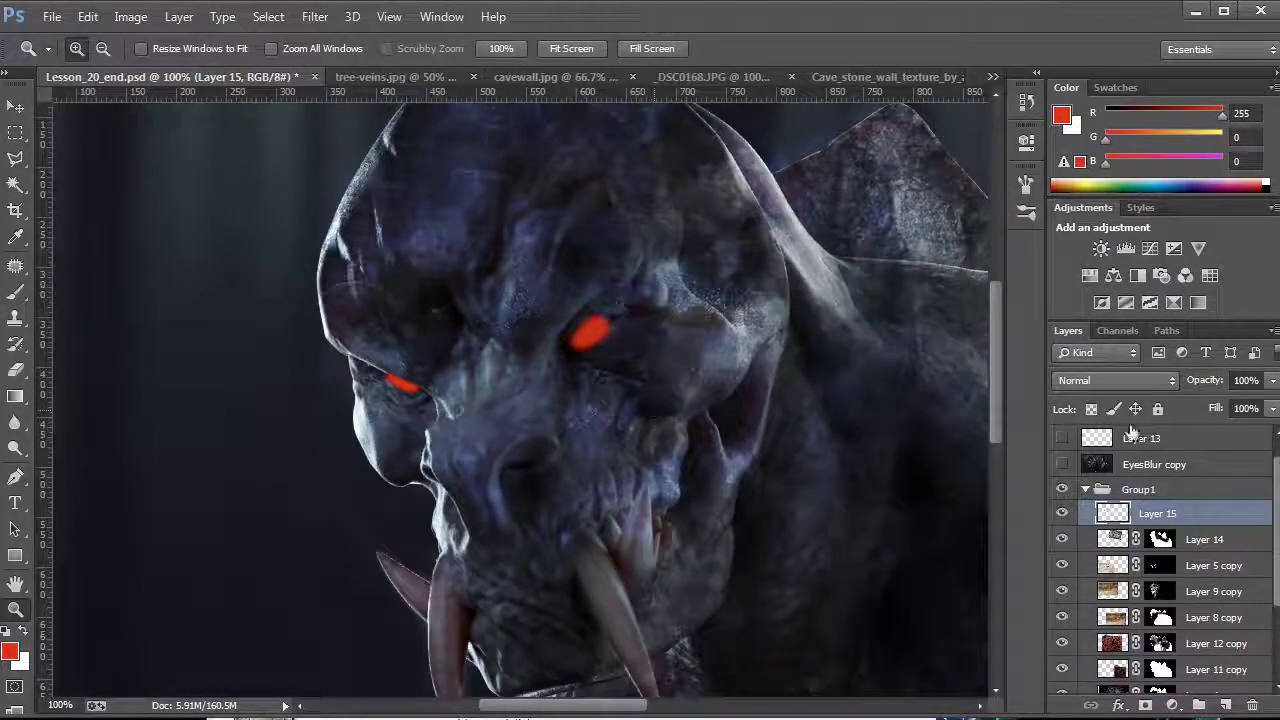
Set Layer 15's blend mode to Linear Dodge (Add) and toggle the layer's visibility to compare the eyes with and without it
{"action": "left_click", "coordinate": [1159, 379]}
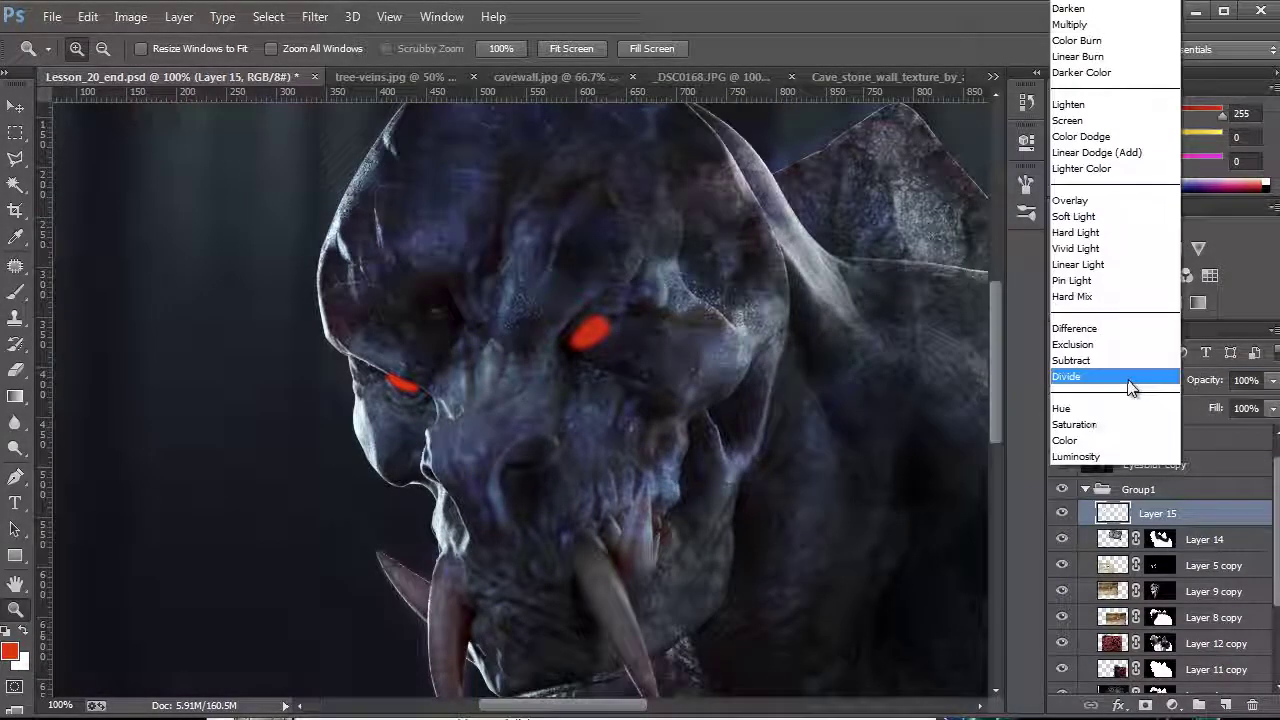
{"action": "left_click", "coordinate": [1095, 153]}
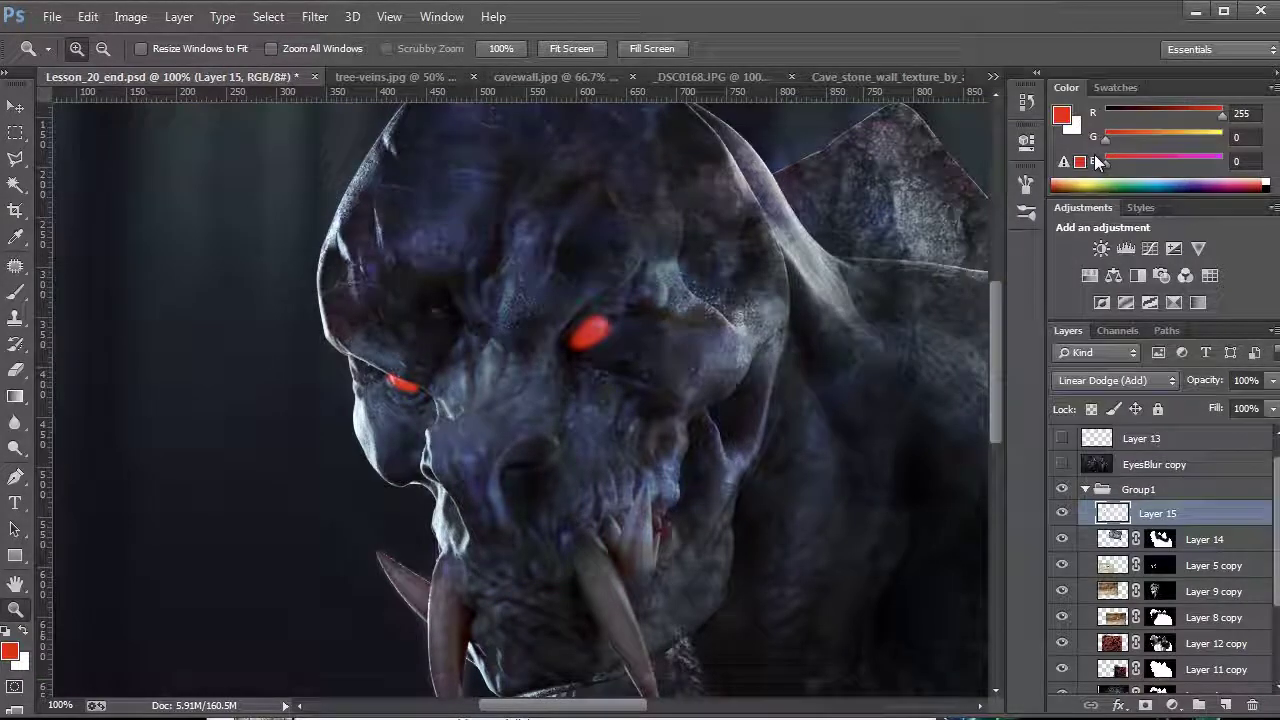
{"action": "left_click", "coordinate": [1062, 513]}
{"action": "left_click", "coordinate": [1062, 513]}
{"action": "left_click", "coordinate": [1062, 513]}
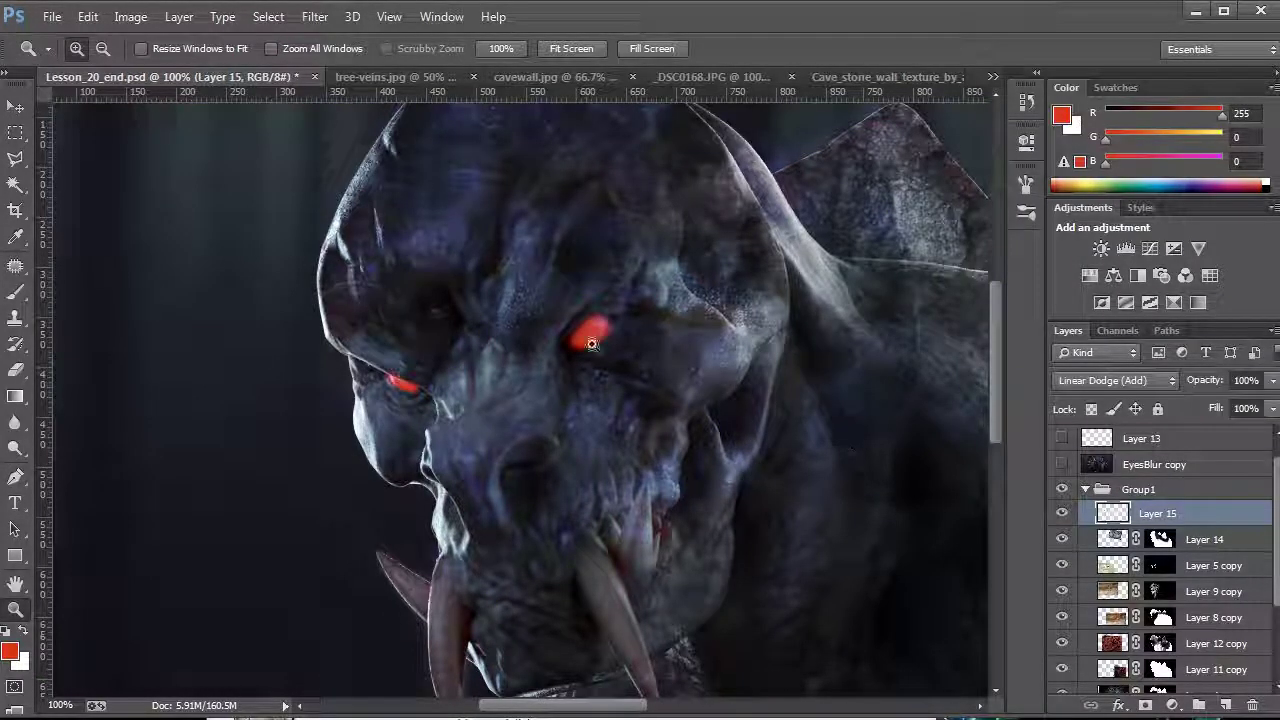
Duplicate the red eye layer, Layer 15, twice
{"action": "left_click", "coordinate": [728, 416], "text": "alt"}
{"action": "left_click_drag", "start_coordinate": [1160, 515], "coordinate": [1225, 705]}
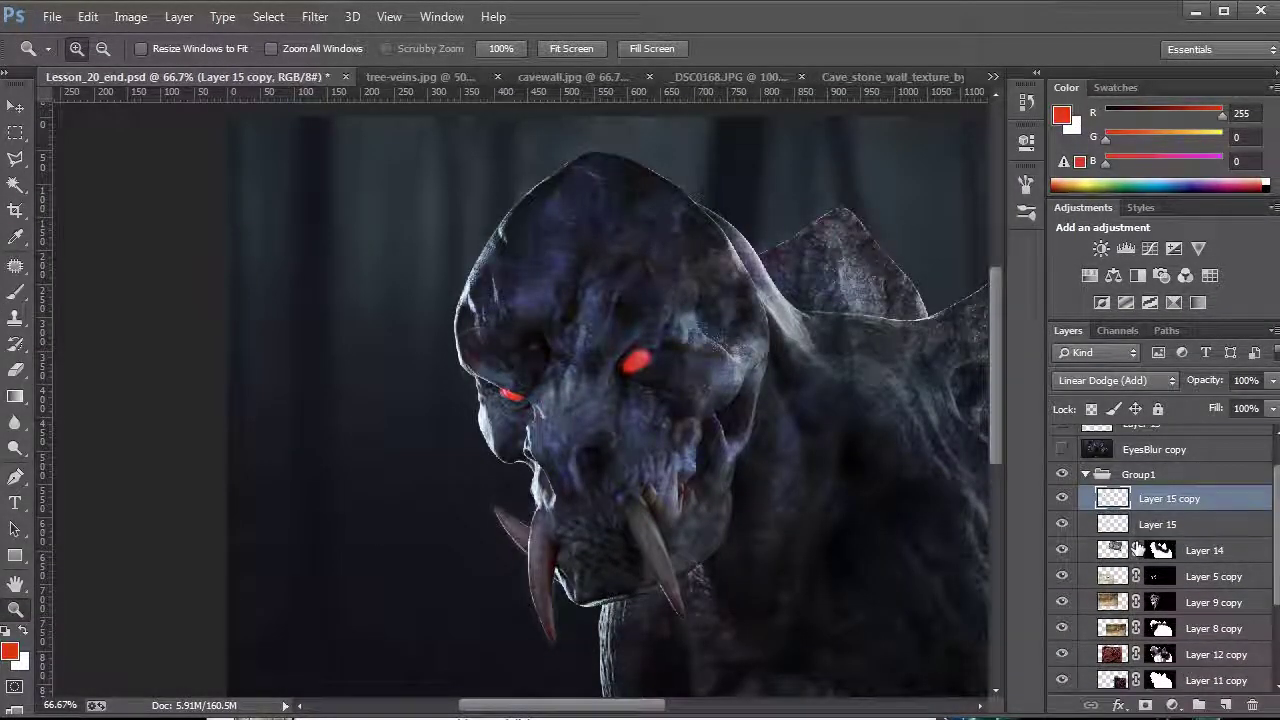
{"action": "left_click_drag", "start_coordinate": [1157, 523], "coordinate": [1225, 705]}
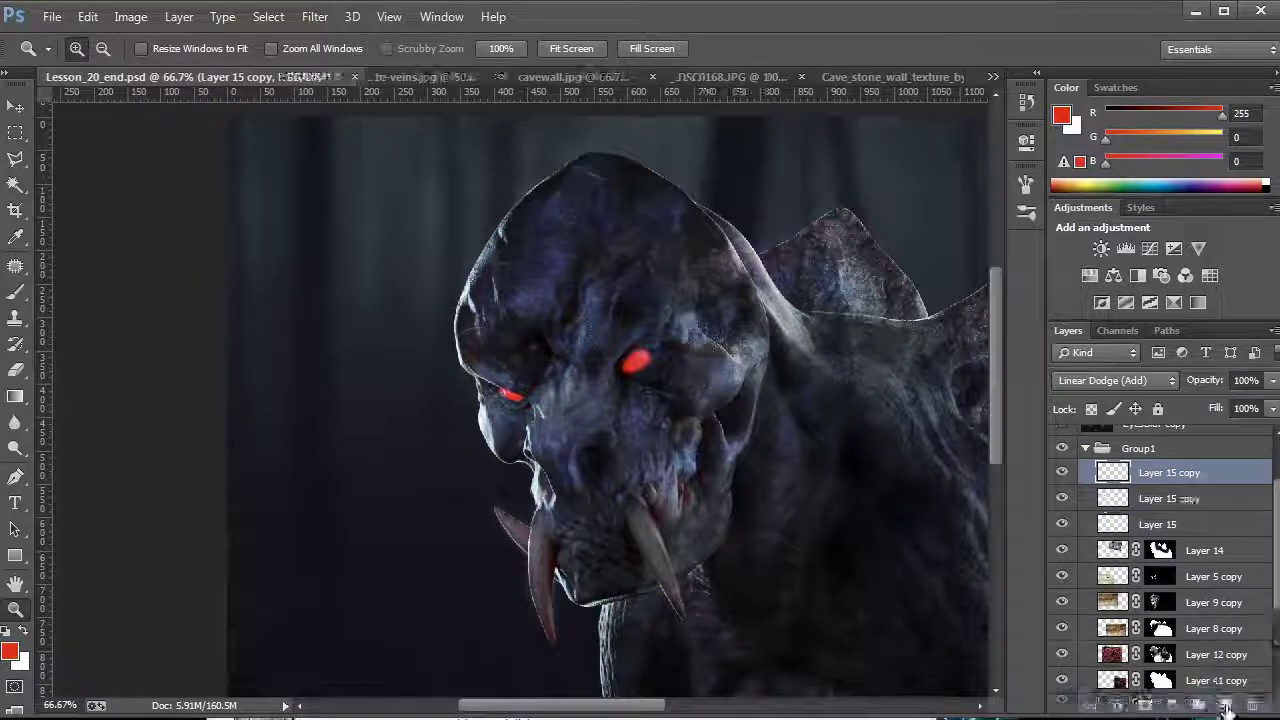
Apply a Gaussian Blur with a radius of 19.6 pixels to Layer 15 copy 2
{"action": "left_click", "coordinate": [314, 17]}
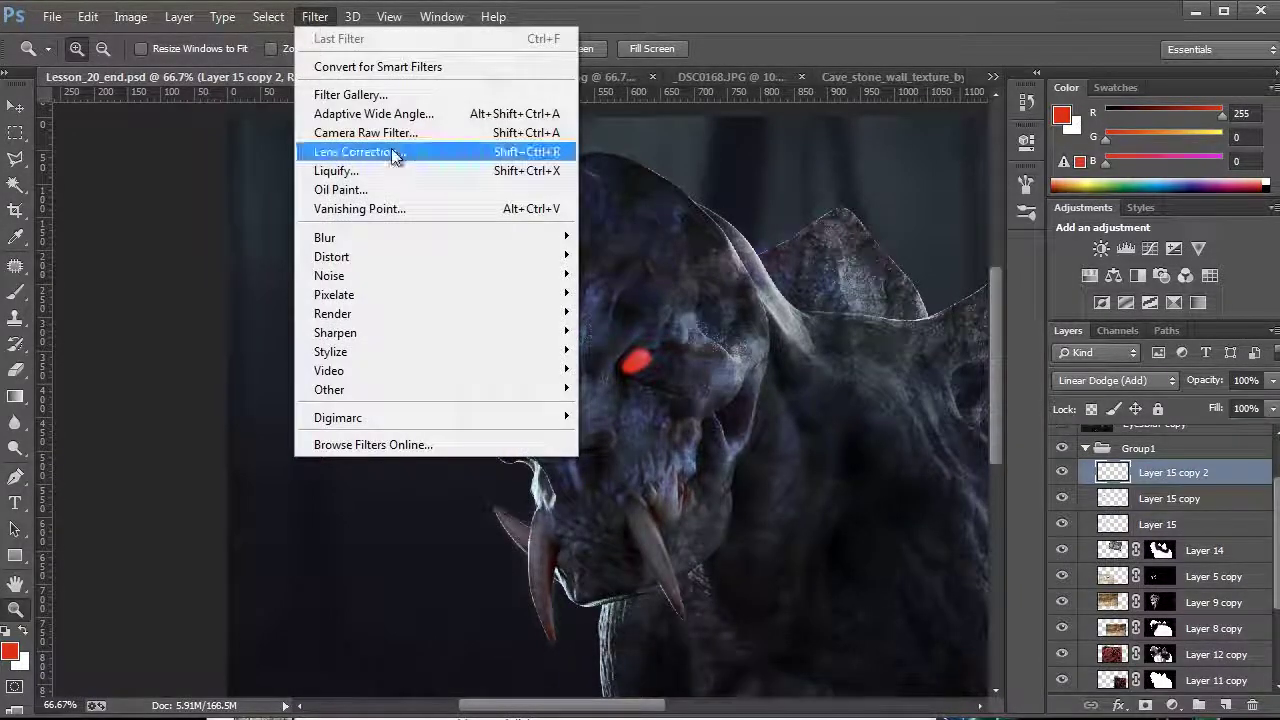
{"action": "mouse_move", "coordinate": [420, 238]}
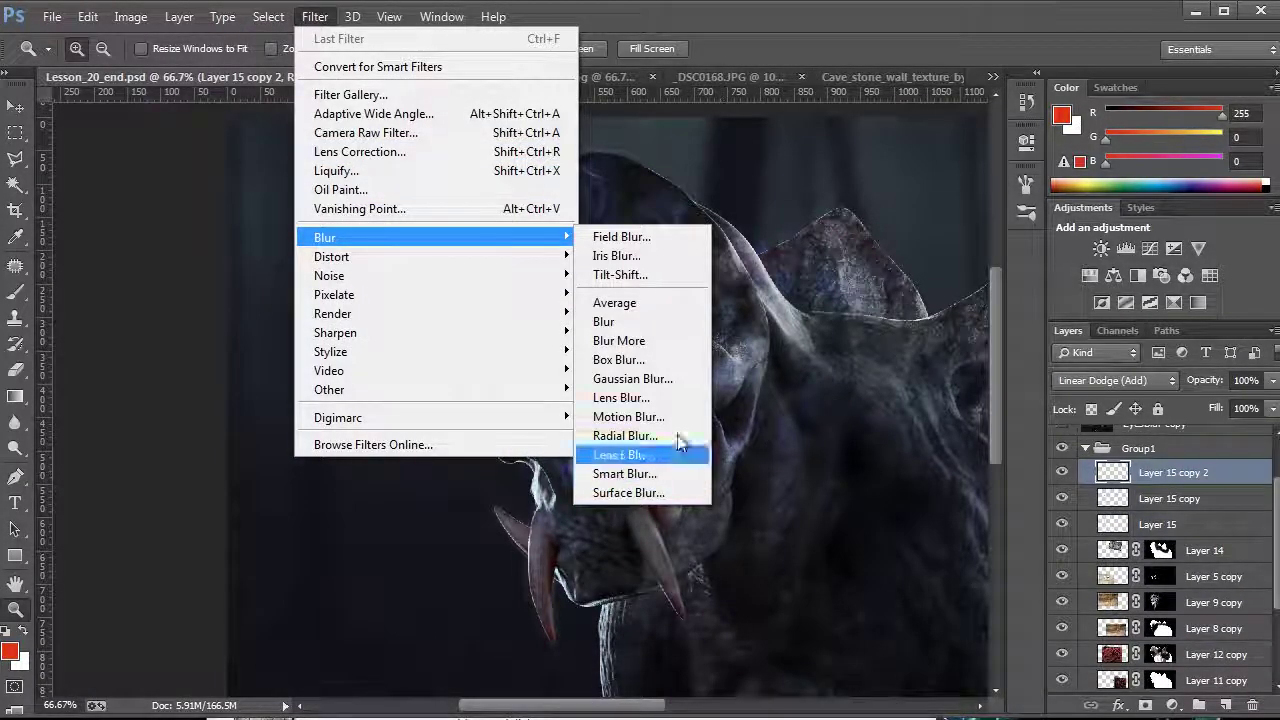
{"action": "left_click", "coordinate": [659, 380]}
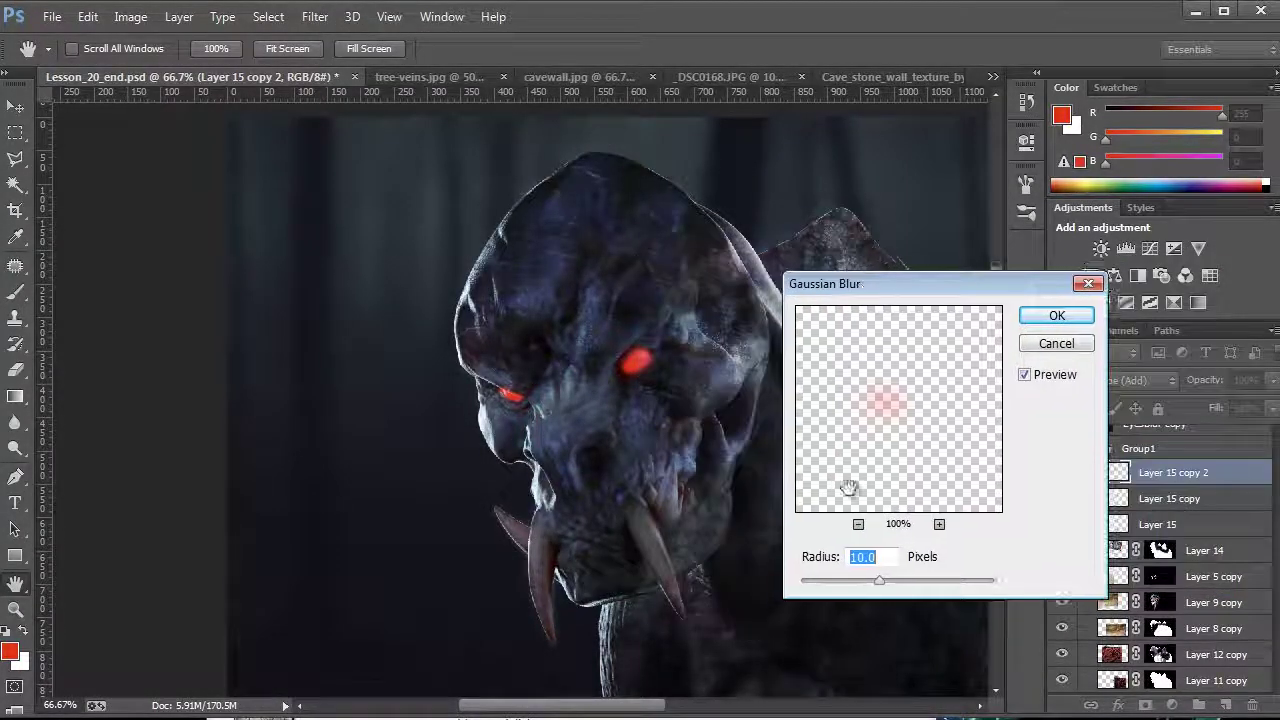
{"action": "mouse_move", "coordinate": [880, 590]}
{"action": "left_mouse_down"}
{"action": "mouse_move", "coordinate": [890, 582]}
{"action": "mouse_move", "coordinate": [877, 578]}
{"action": "mouse_move", "coordinate": [887, 585]}
{"action": "left_mouse_up"}
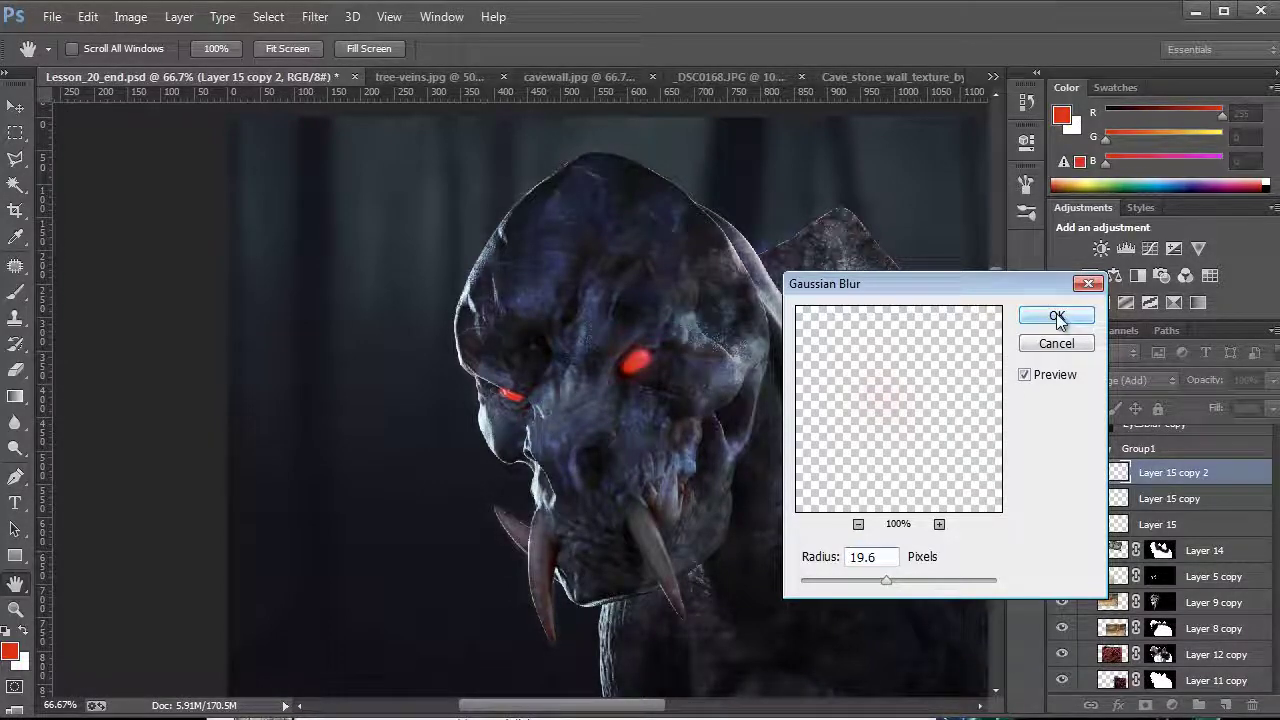
{"action": "left_click", "coordinate": [1057, 316]}
Examine the red eye glow against the whole creature at several magnifications
{"action": "key", "text": "z"}
{"action": "key", "text": "alt"}
{"action": "left_click", "coordinate": [738, 372], "text": "alt"}
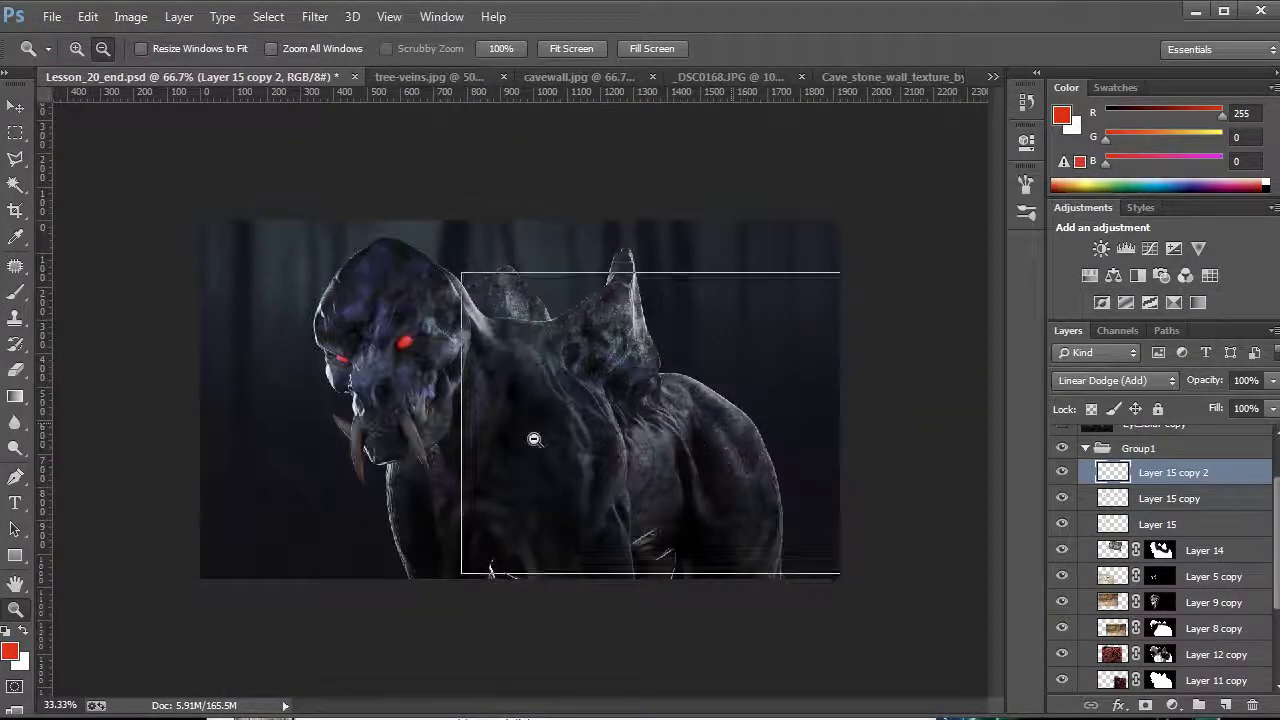
{"action": "left_click", "coordinate": [531, 434], "text": "alt"}
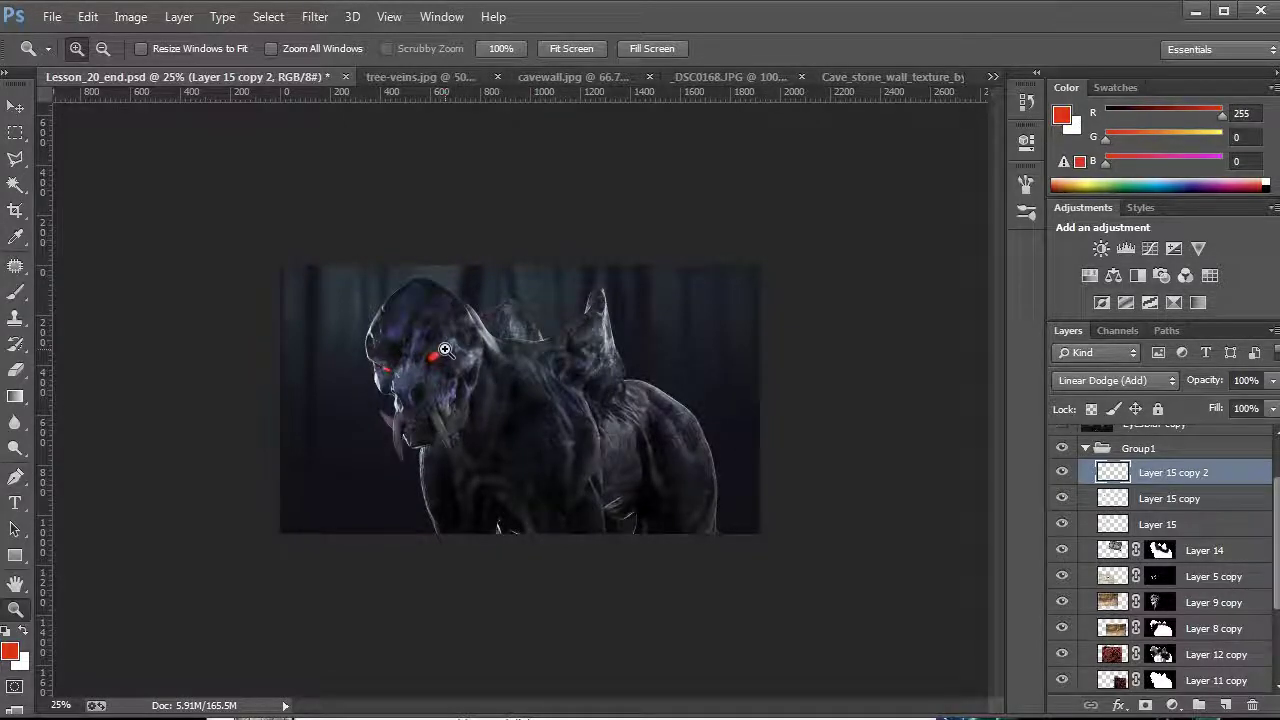
{"action": "left_click", "coordinate": [546, 446]}
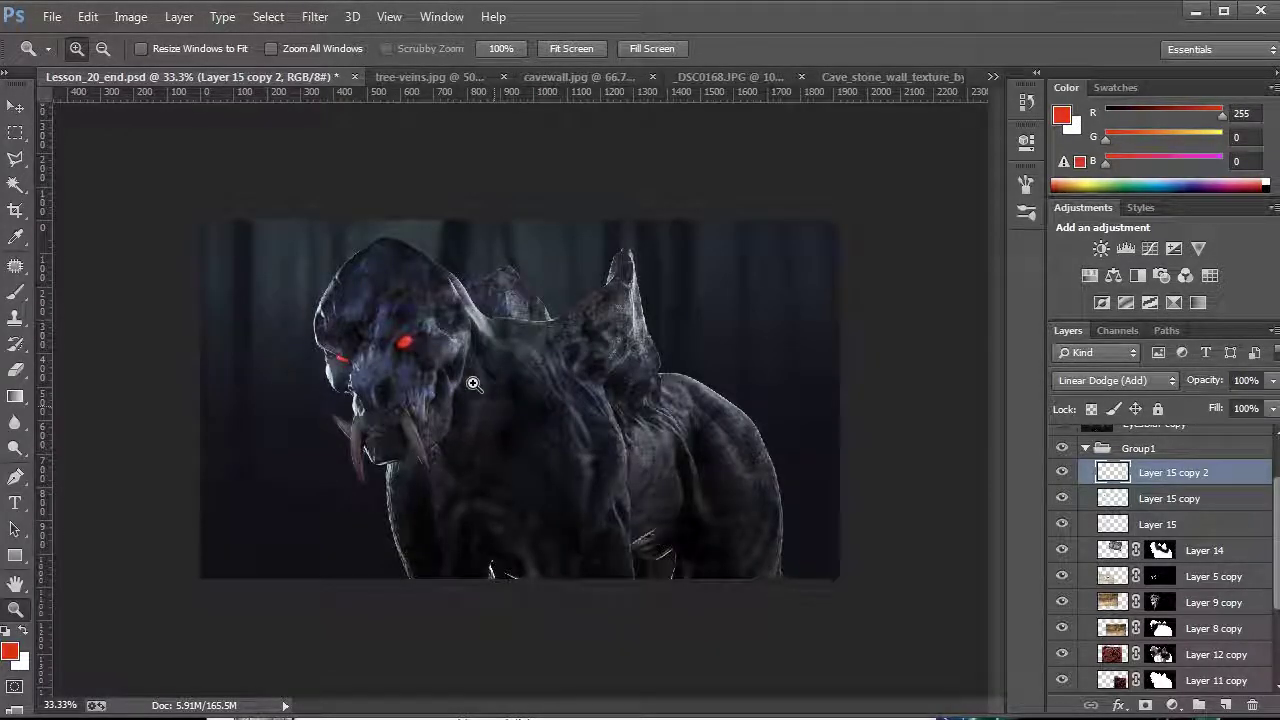
{"action": "left_click", "coordinate": [444, 312]}
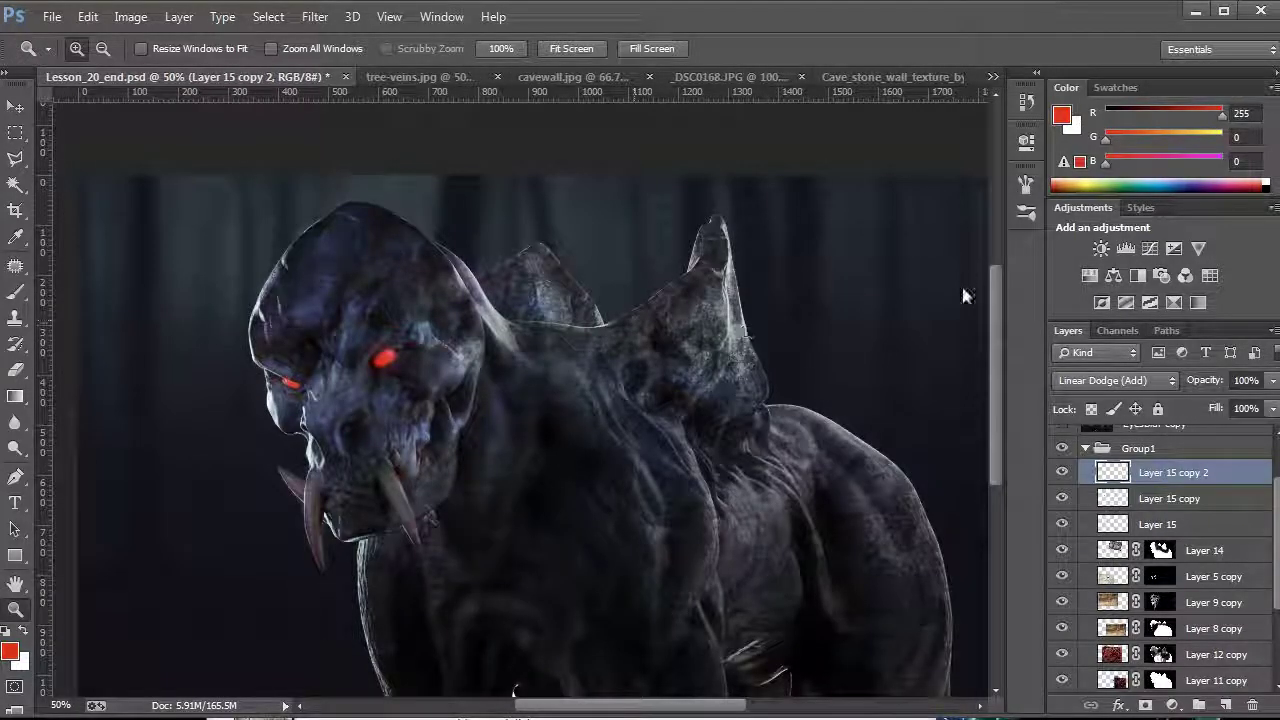
{"action": "scroll", "coordinate": [1196, 500], "scroll_direction": "up", "scroll_amount": 3}
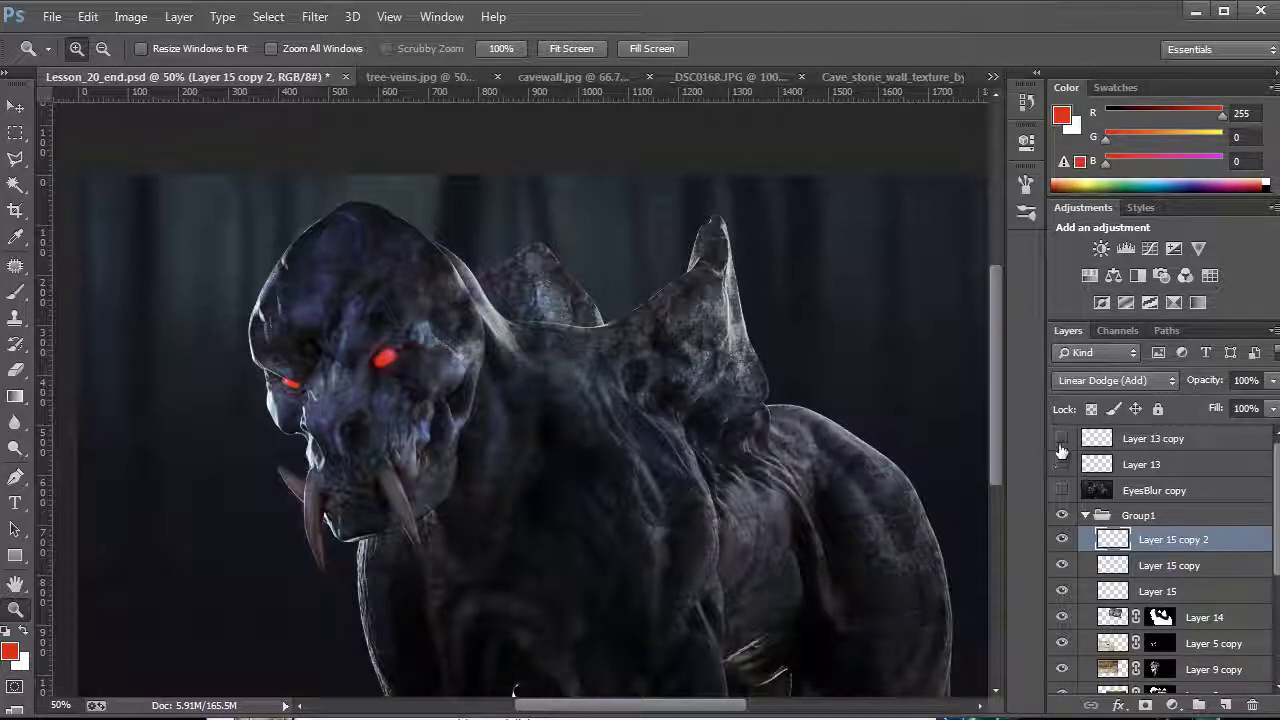
{"action": "key", "text": "alt"}
{"action": "key", "text": "alt"}
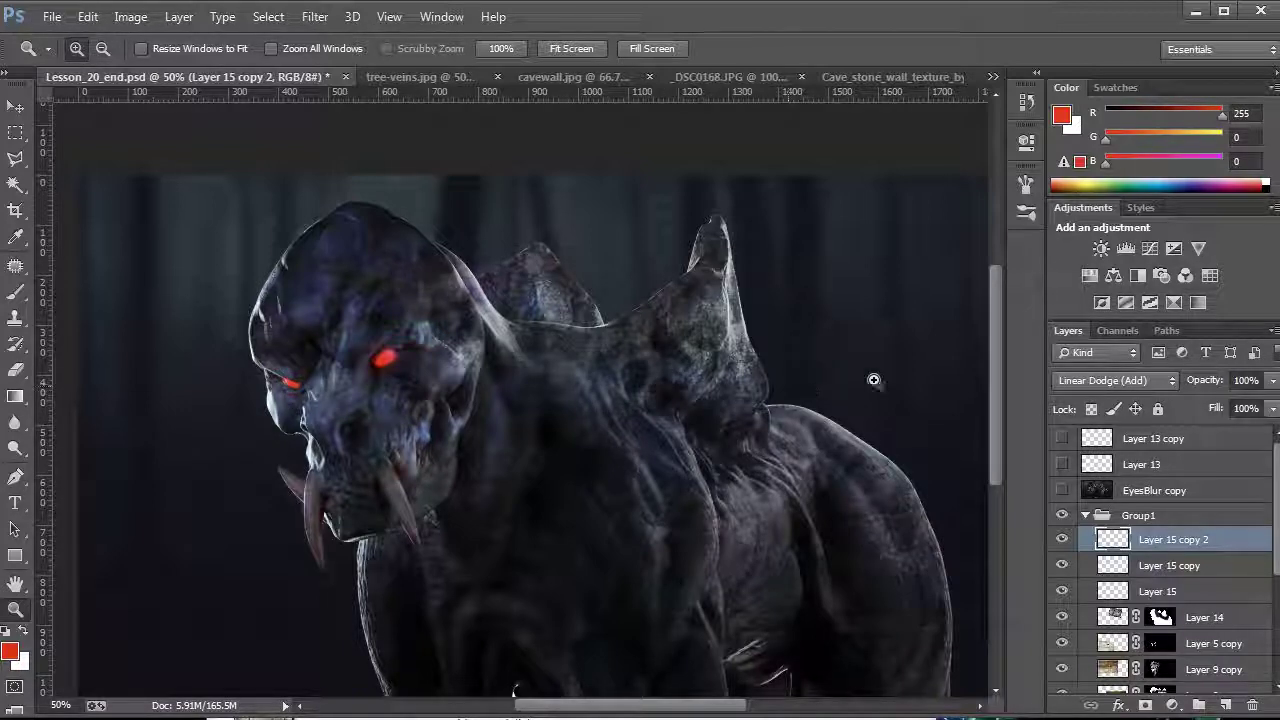
{"action": "left_click", "coordinate": [465, 448], "text": "alt"}
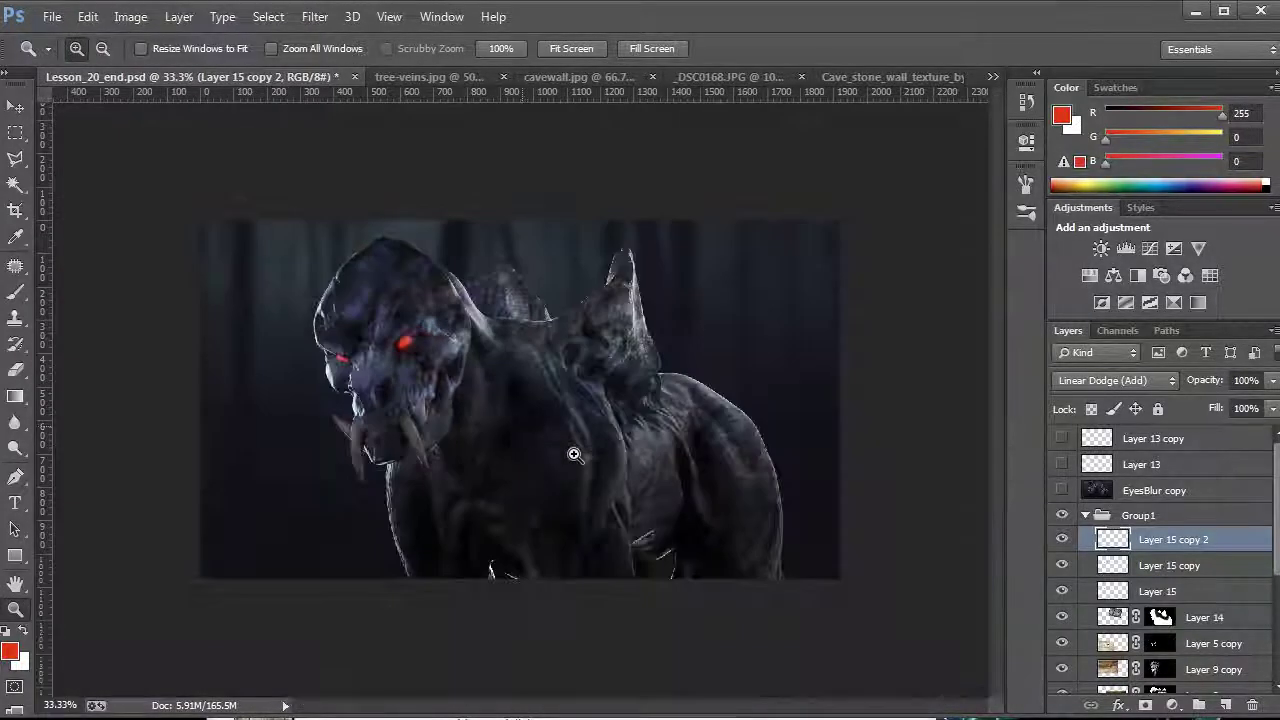
Show the floating particle layers, Layer 13 and Layer 13 copy, over the creature
{"action": "left_click", "coordinate": [1062, 464]}
{"action": "left_click", "coordinate": [1062, 438]}
{"action": "left_click_drag", "start_coordinate": [357, 229], "coordinate": [786, 571]}
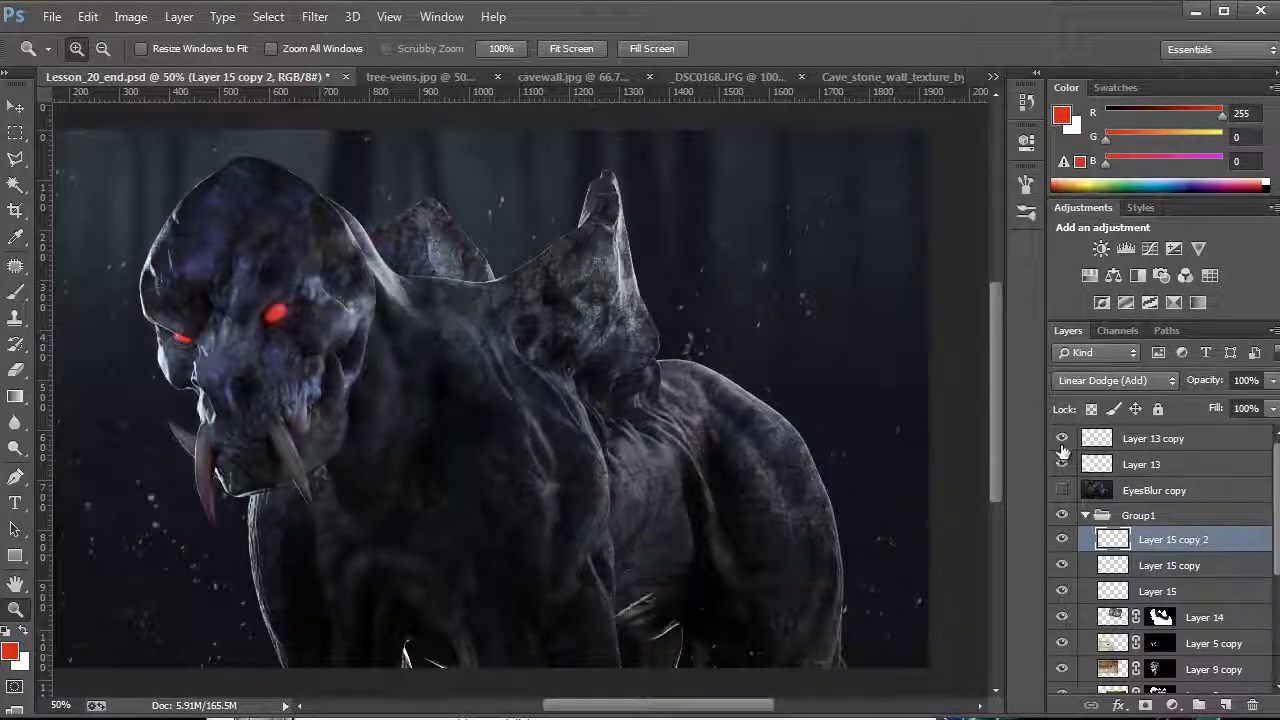
Choose the 24 px spatter tip for the Brush tool and enlarge it to 200 px
{"action": "left_click", "coordinate": [15, 106]}
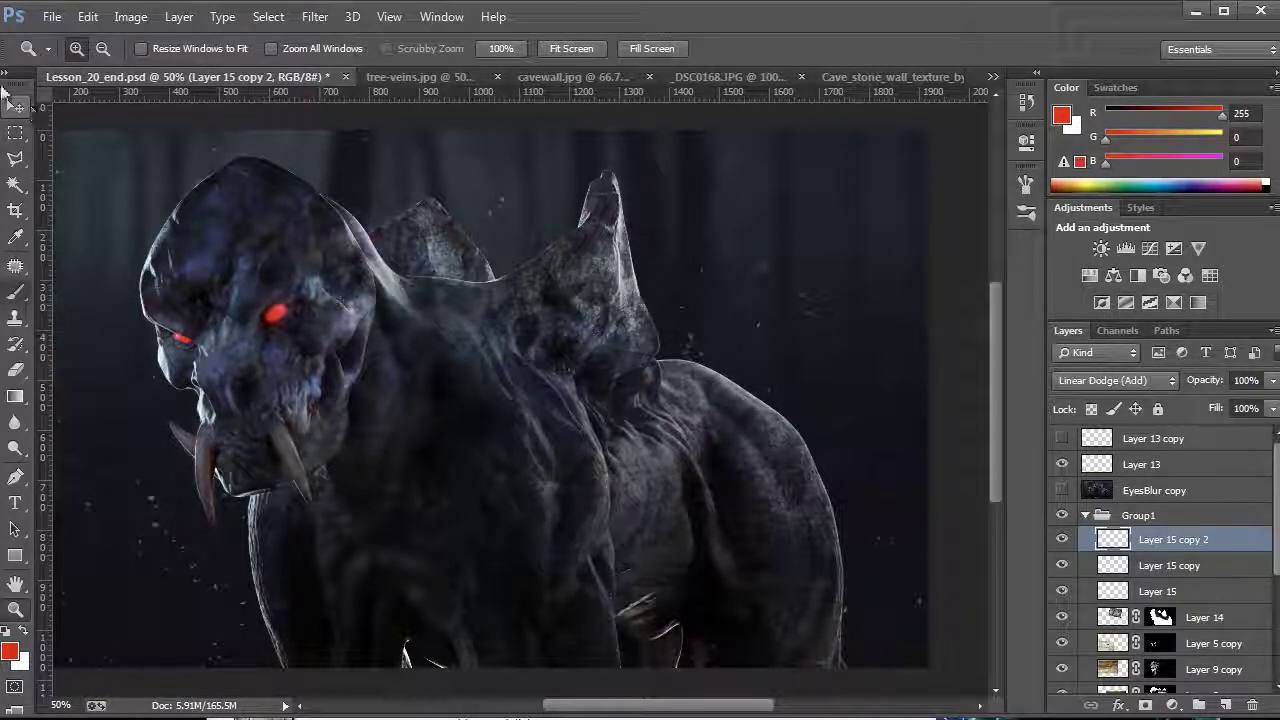
{"action": "left_click", "coordinate": [15, 292]}
{"action": "left_click", "coordinate": [92, 50]}
{"action": "scroll", "coordinate": [124, 262], "scroll_direction": "down", "scroll_amount": 5}
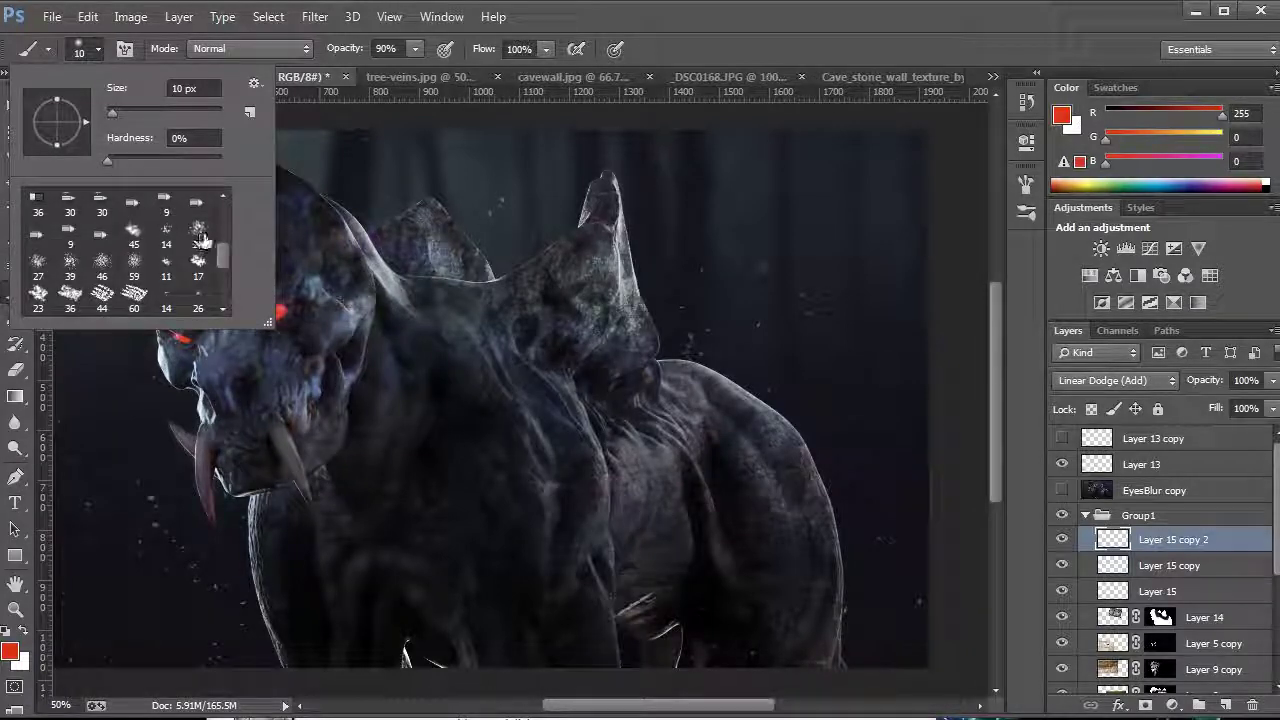
{"action": "left_click", "coordinate": [197, 237]}
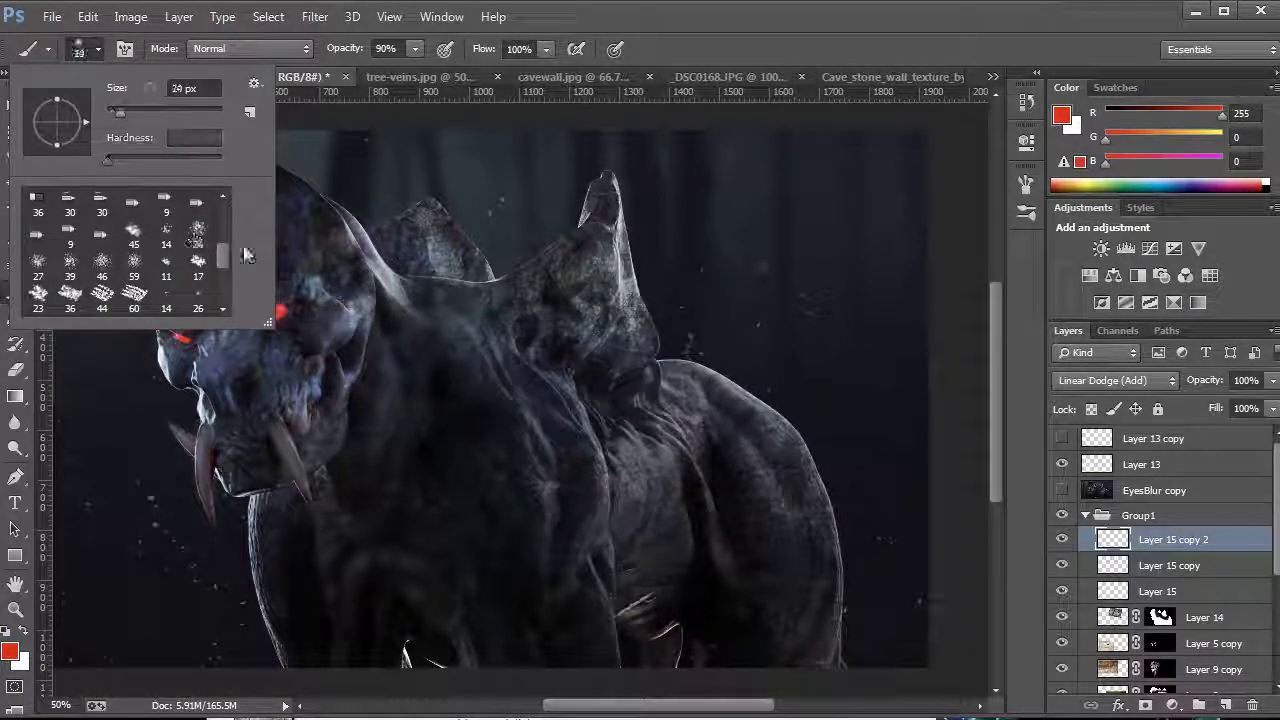
{"action": "left_click", "coordinate": [100, 50]}
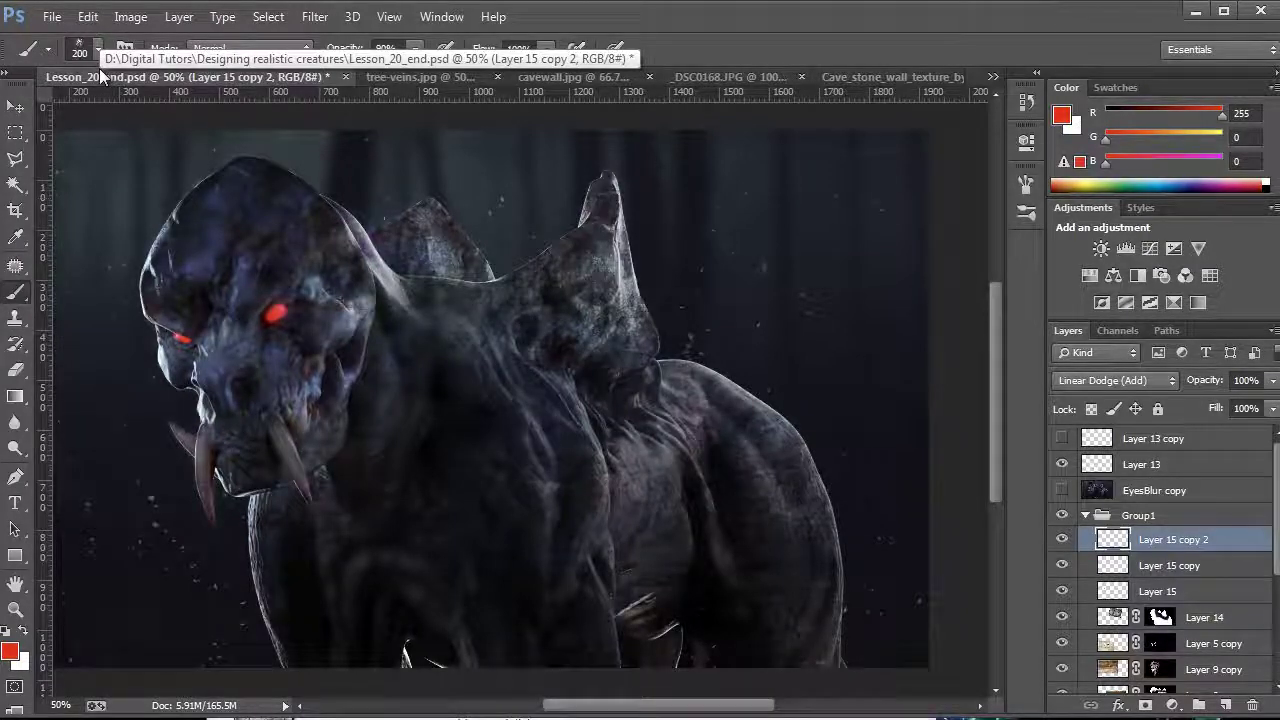
Add a new empty layer above Layer 15 copy 2 and enlarge the spatter brush to 700 px
{"action": "left_click", "coordinate": [1226, 704]}
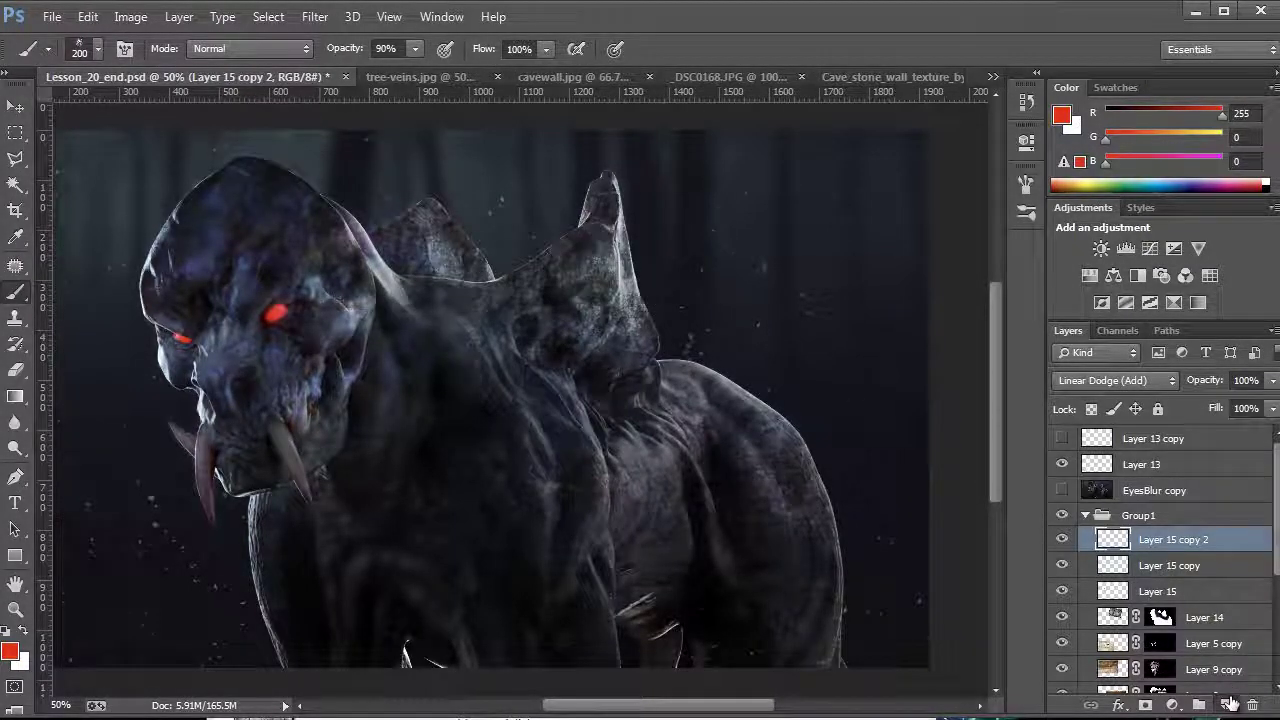
{"action": "key", "text": "bracketright"}
{"action": "key", "text": "bracketright"}
{"action": "key", "text": "bracketright"}
{"action": "key", "text": "bracketright"}
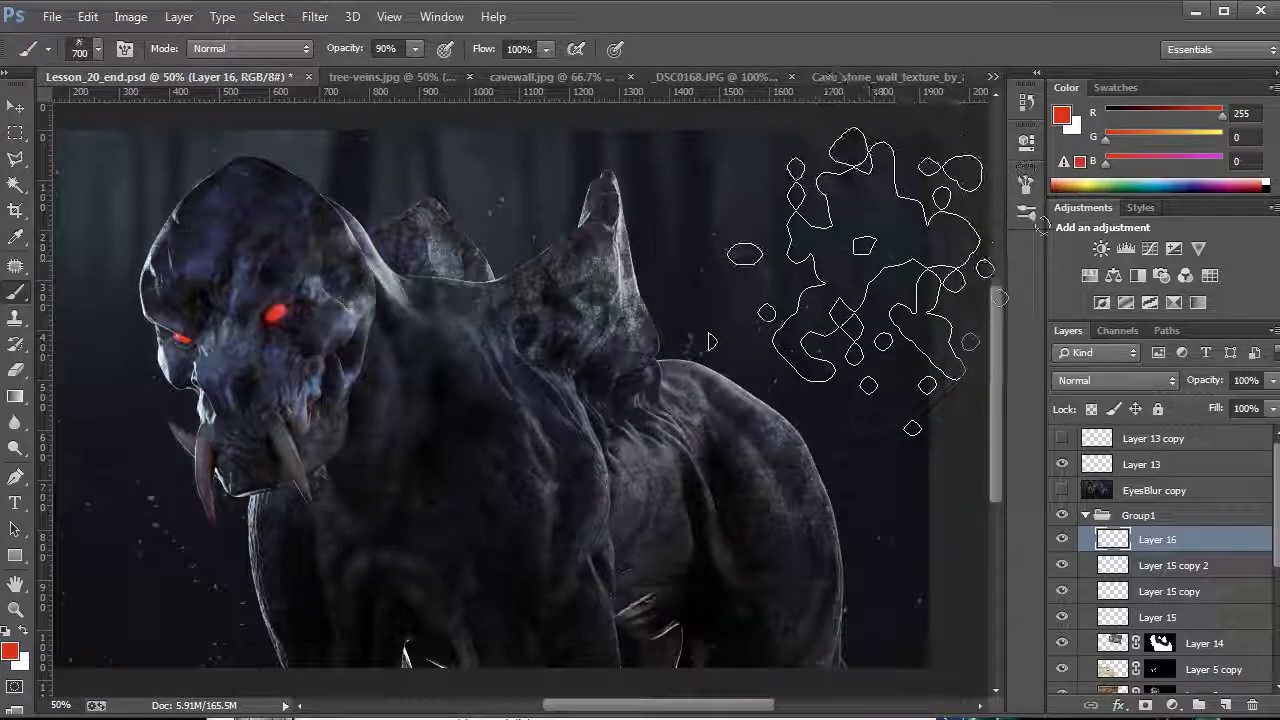
Move Layer 16 out of Group1 to just below Layer 13 and set its opacity to 55%
{"action": "left_click_drag", "start_coordinate": [1158, 491], "coordinate": [1152, 484]}
{"action": "left_click", "coordinate": [1148, 464]}
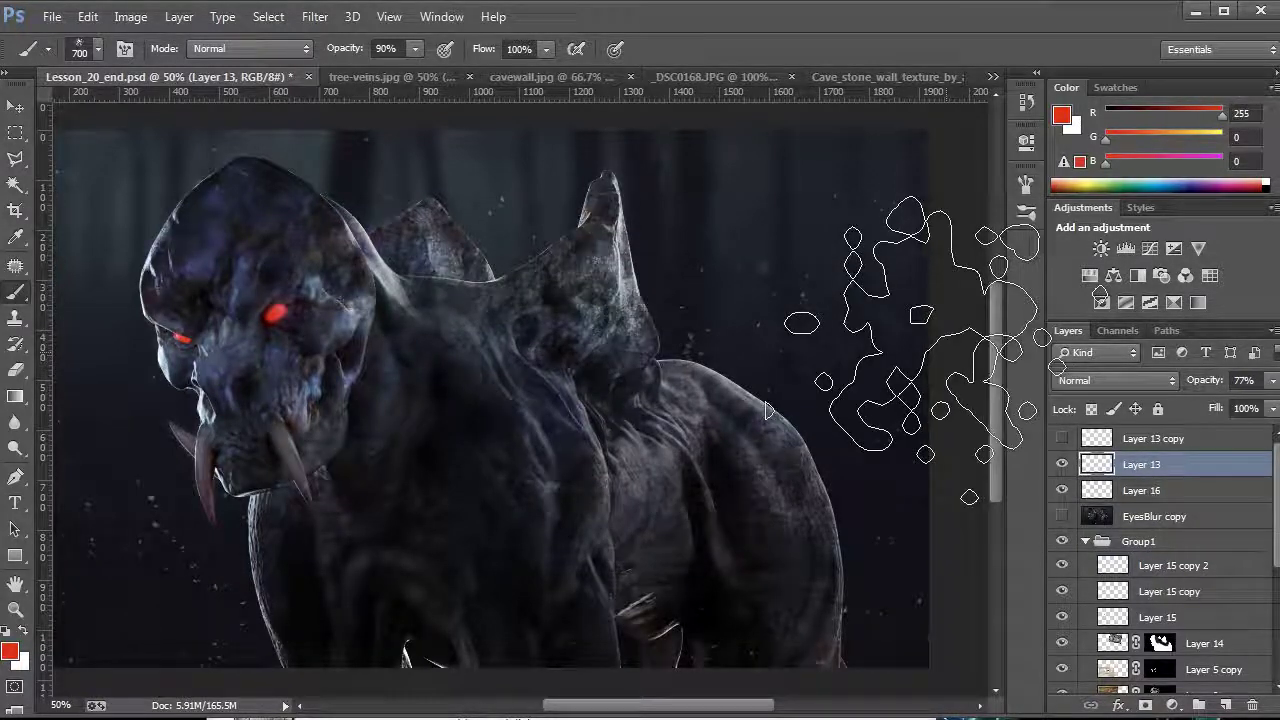
{"action": "left_click", "coordinate": [1150, 490]}
{"action": "left_click", "coordinate": [1272, 381]}
{"action": "left_click_drag", "start_coordinate": [1224, 403], "coordinate": [1226, 403]}
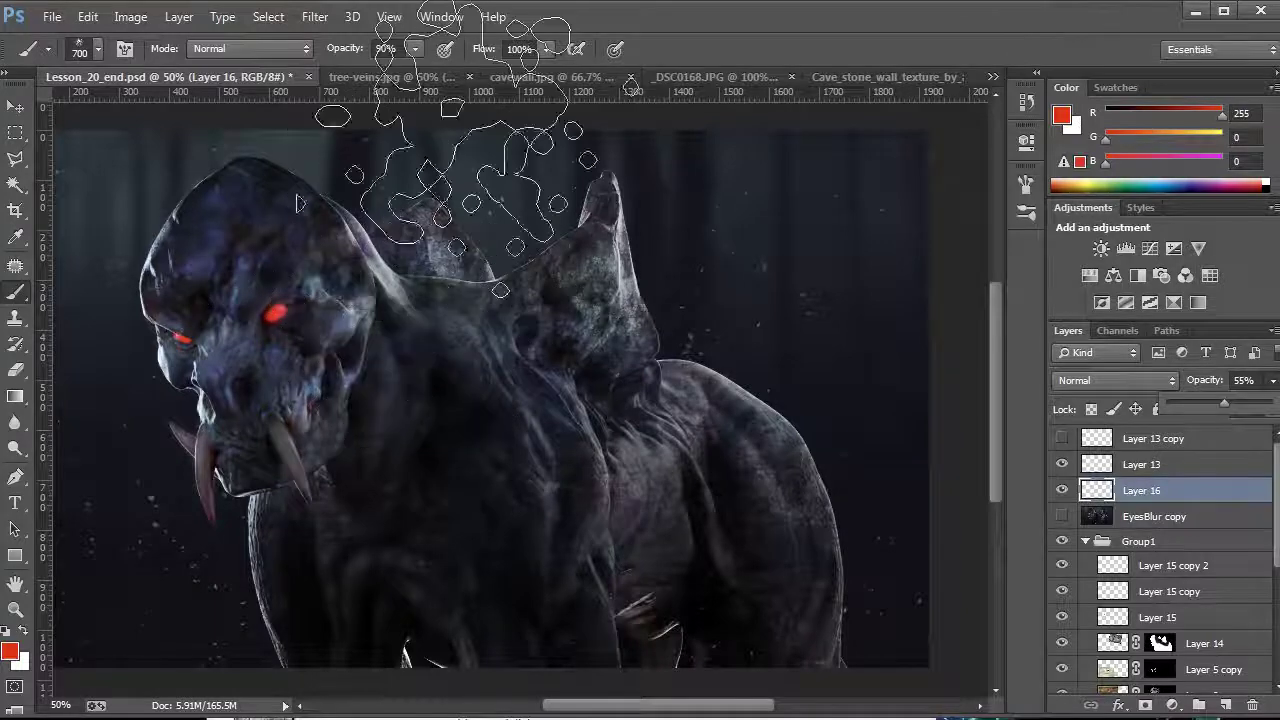
Undo a red trial stamp, then stamp white spatter with the 700 px brush in the dark background behind the creature's back on Layer 16
{"action": "left_click", "coordinate": [840, 195]}
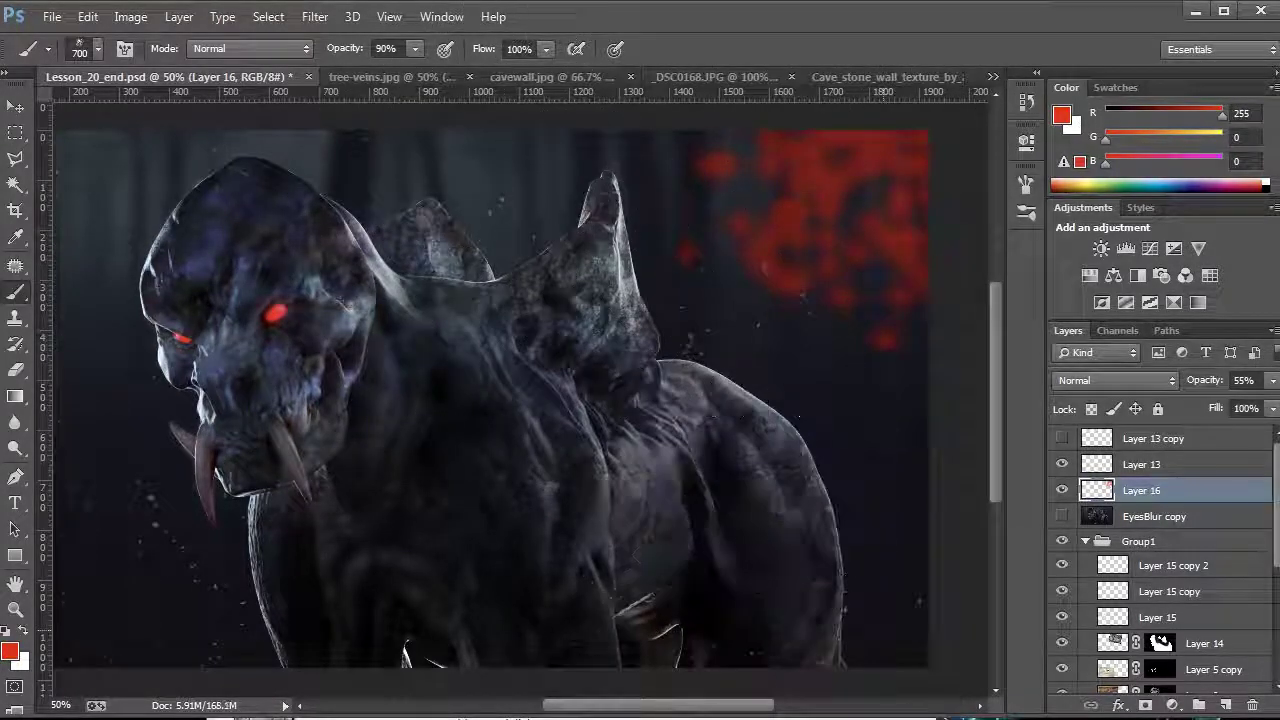
{"action": "key", "text": "ctrl+z"}
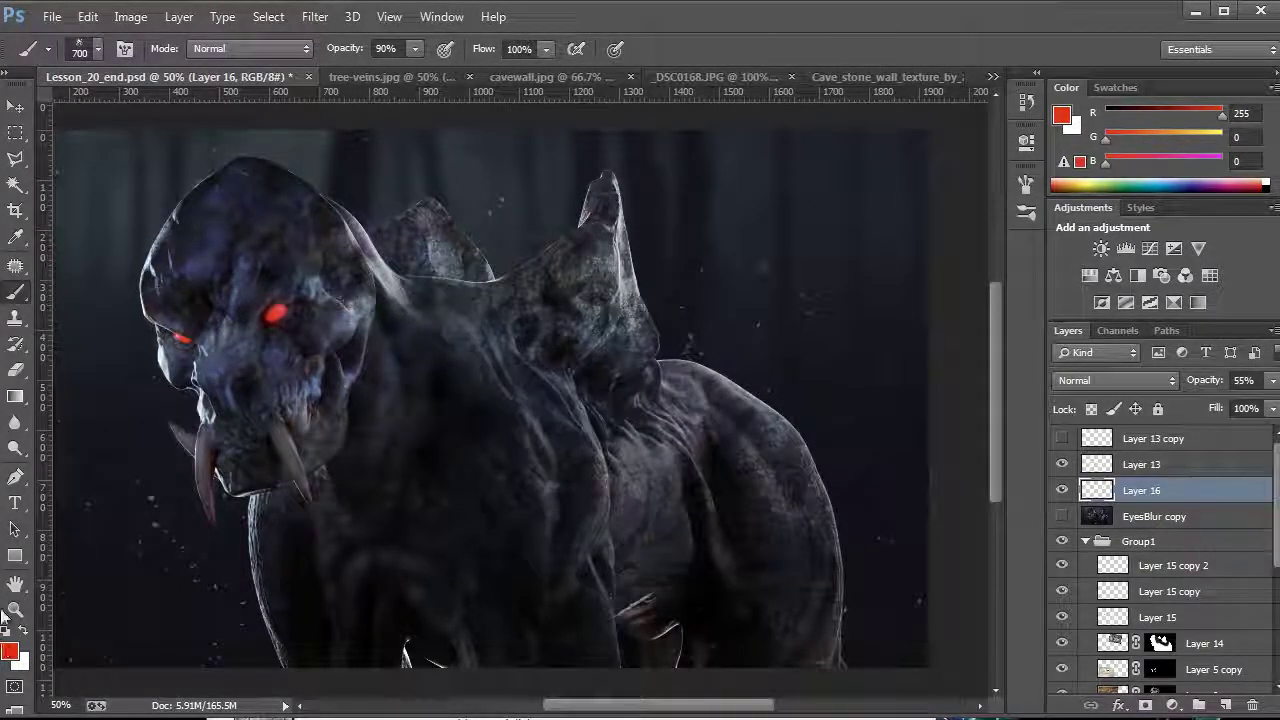
{"action": "left_click", "coordinate": [21, 634]}
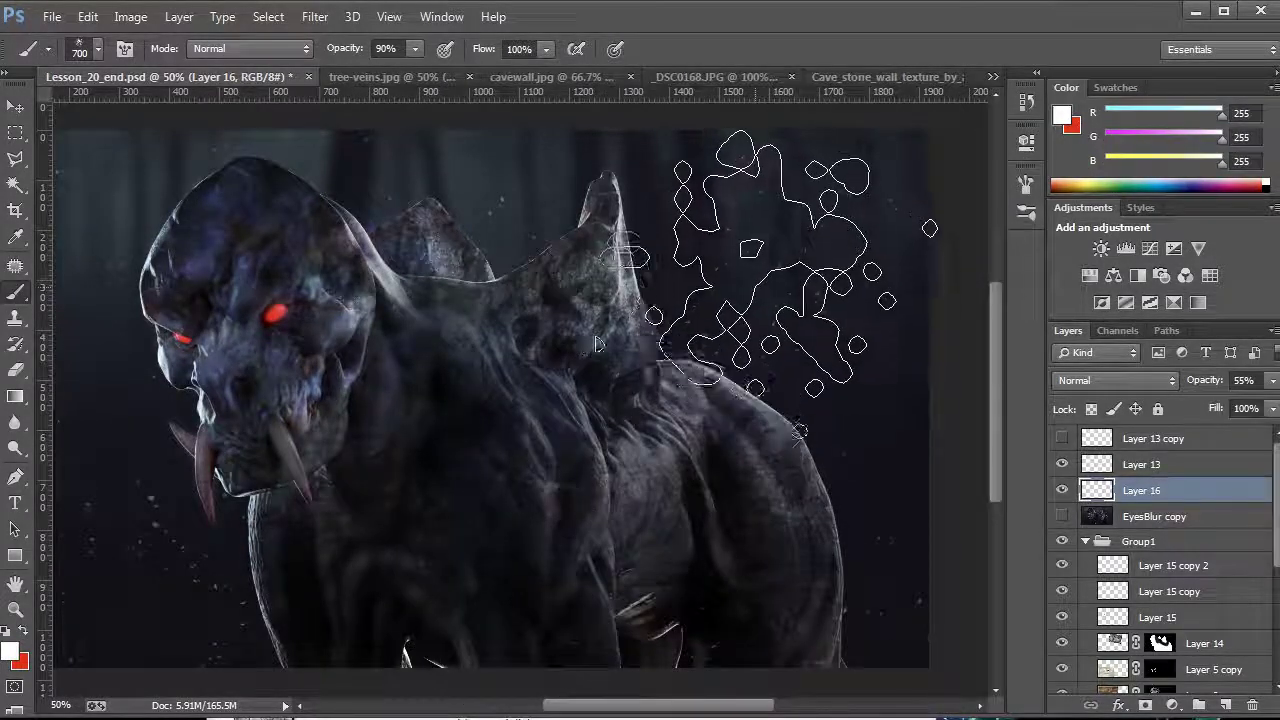
{"action": "key", "text": "bracketright"}
{"action": "left_click", "coordinate": [820, 230]}
{"action": "key", "text": "bracketleft"}
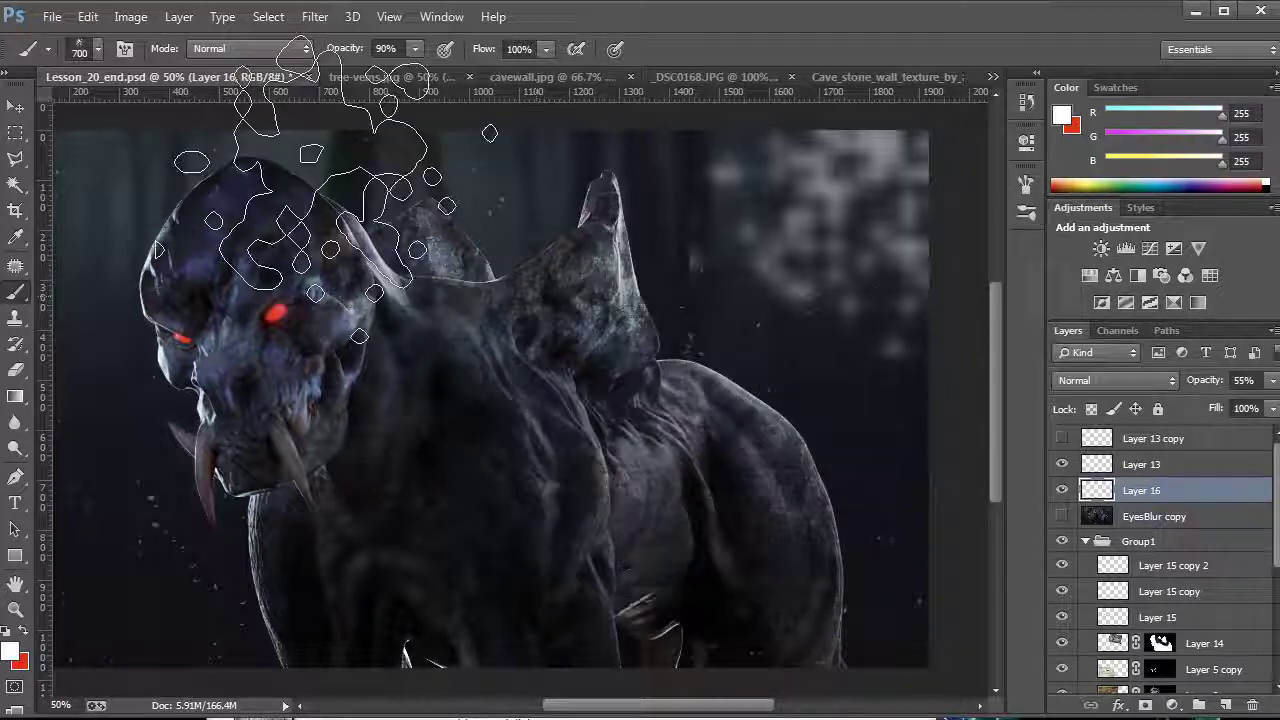
Switch the brush to the 39 px spatter tip for the particles on Layer 16
{"action": "left_click", "coordinate": [97, 48]}
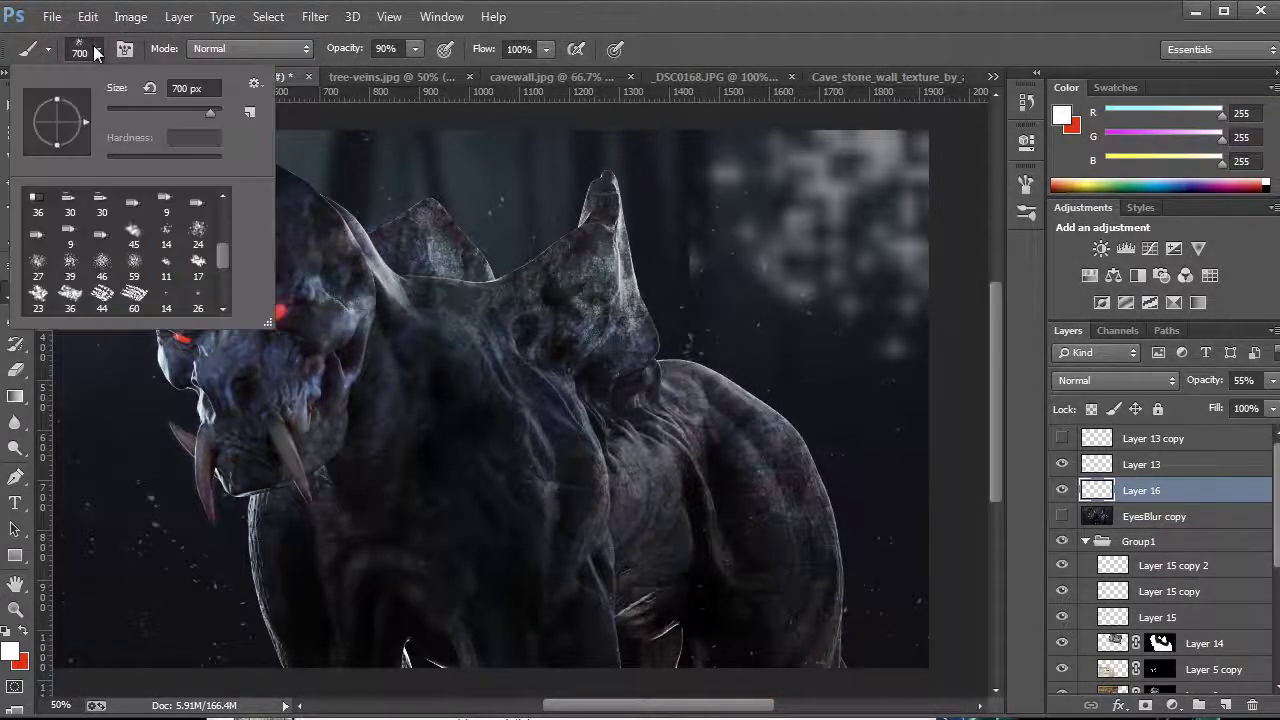
{"action": "left_click_drag", "start_coordinate": [220, 254], "coordinate": [225, 281]}
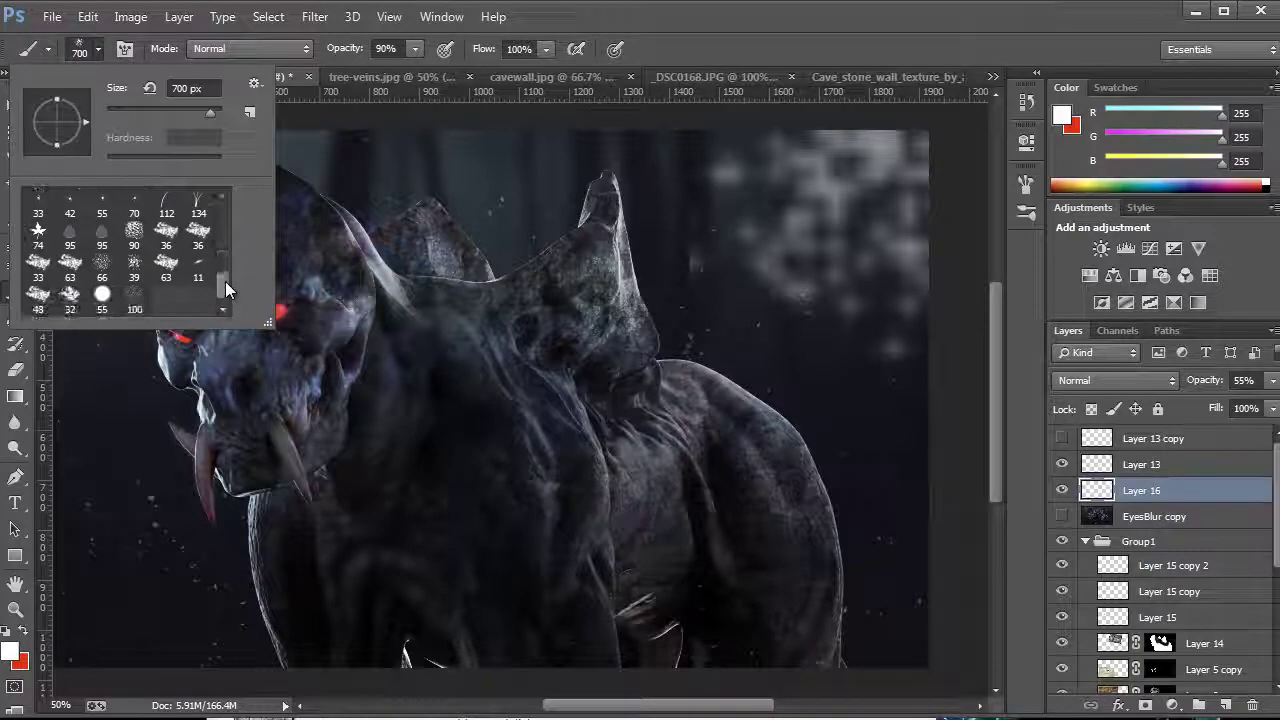
{"action": "left_click", "coordinate": [134, 266]}
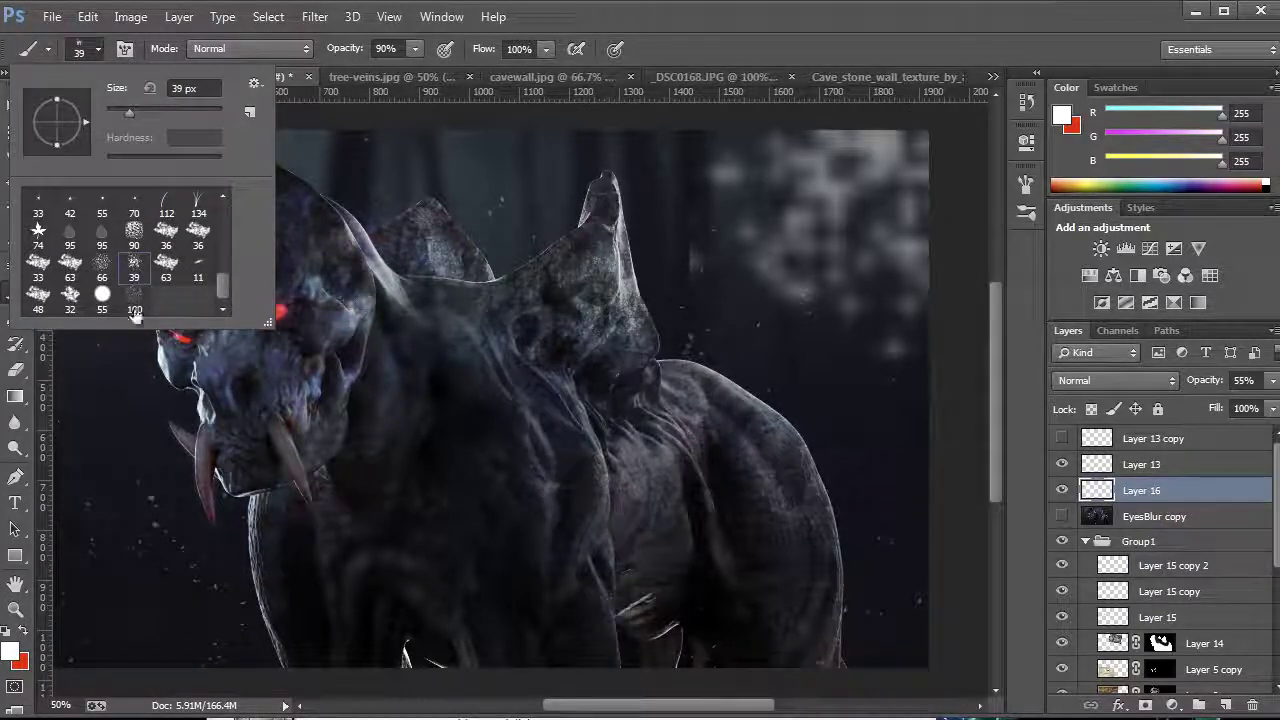
{"action": "left_click", "coordinate": [918, 420]}
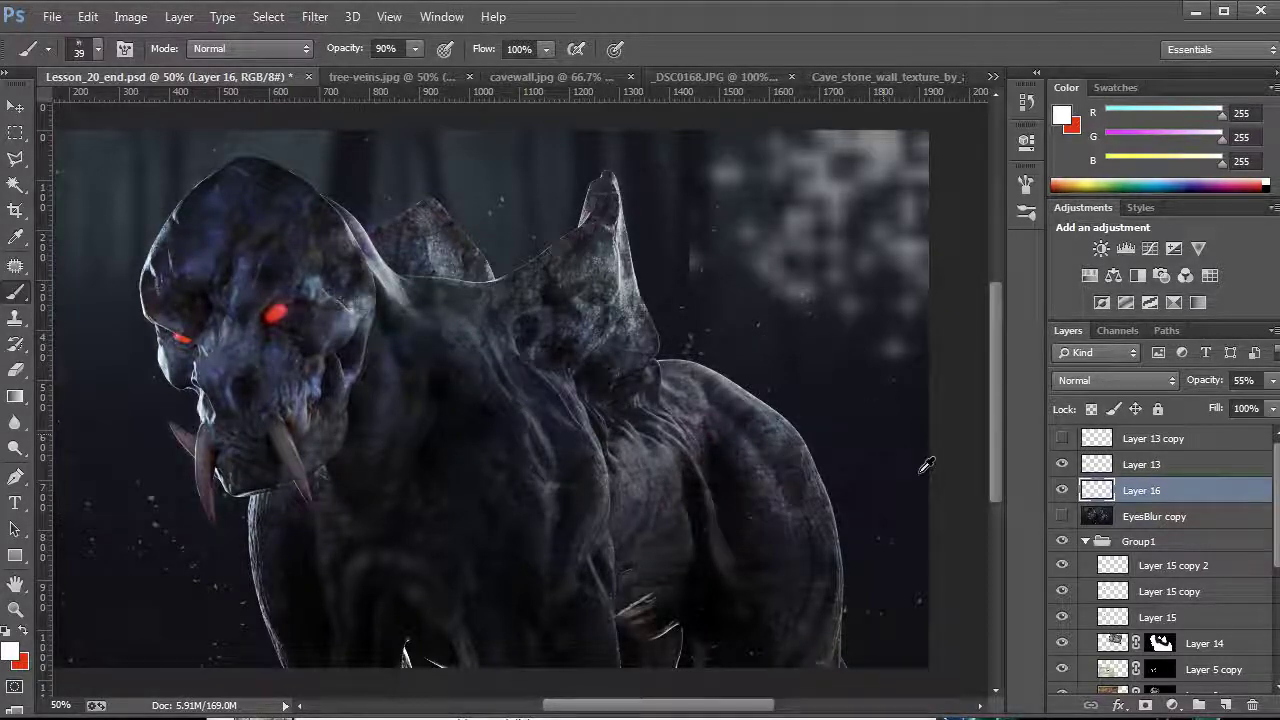
Switch the eraser to the 27 px spatter tip and enlarge it to 175 px
{"action": "key", "text": "e"}
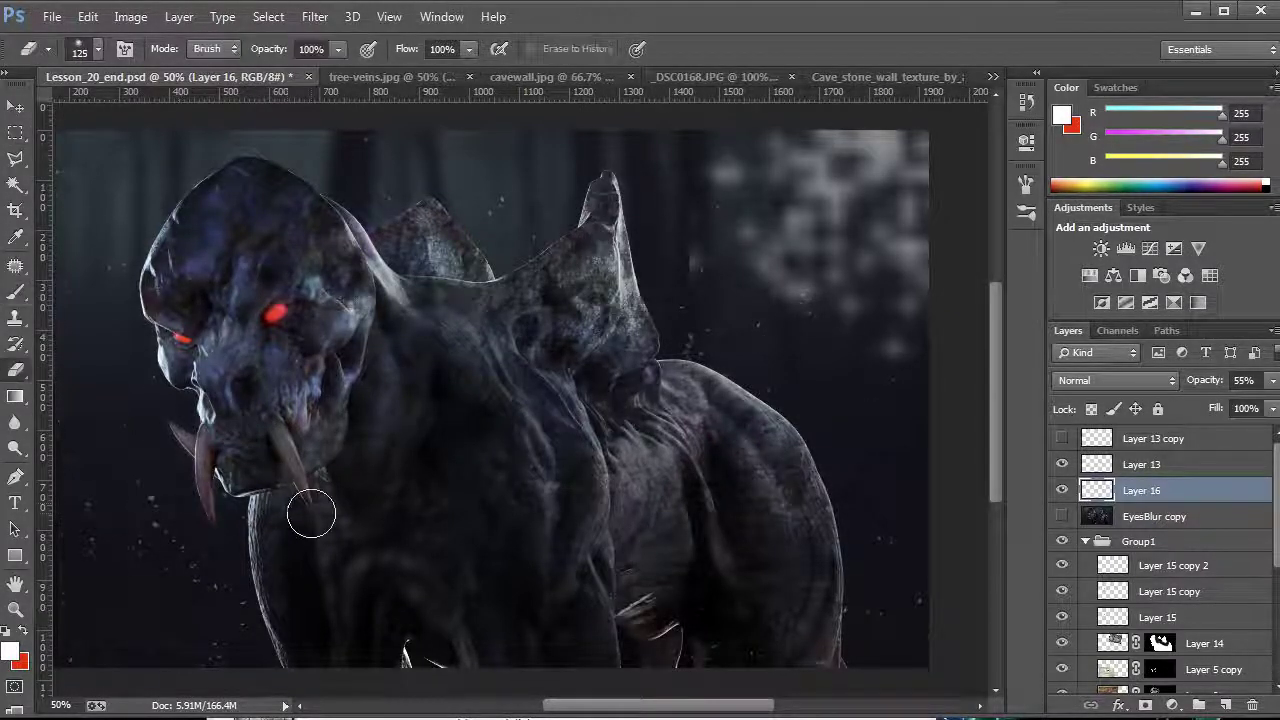
{"action": "left_click", "coordinate": [97, 48]}
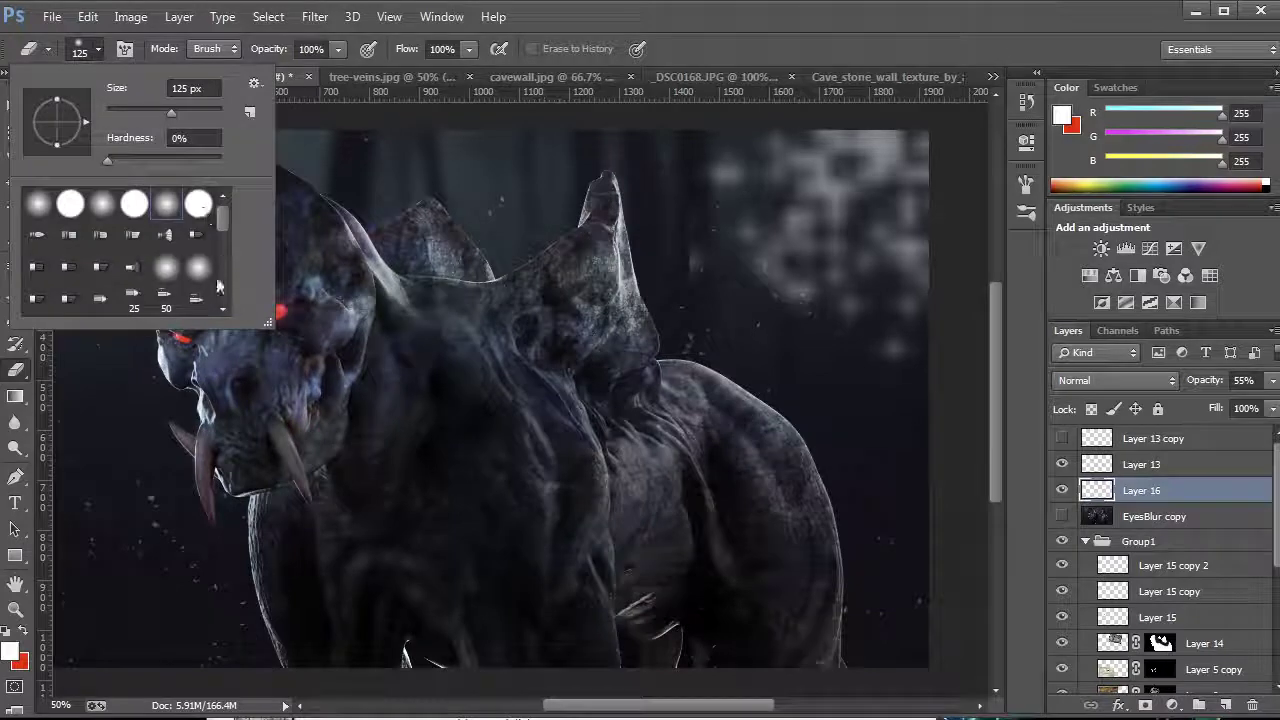
{"action": "mouse_move", "coordinate": [224, 229]}
{"action": "left_mouse_down"}
{"action": "mouse_move", "coordinate": [216, 271]}
{"action": "mouse_move", "coordinate": [200, 262]}
{"action": "left_mouse_up"}
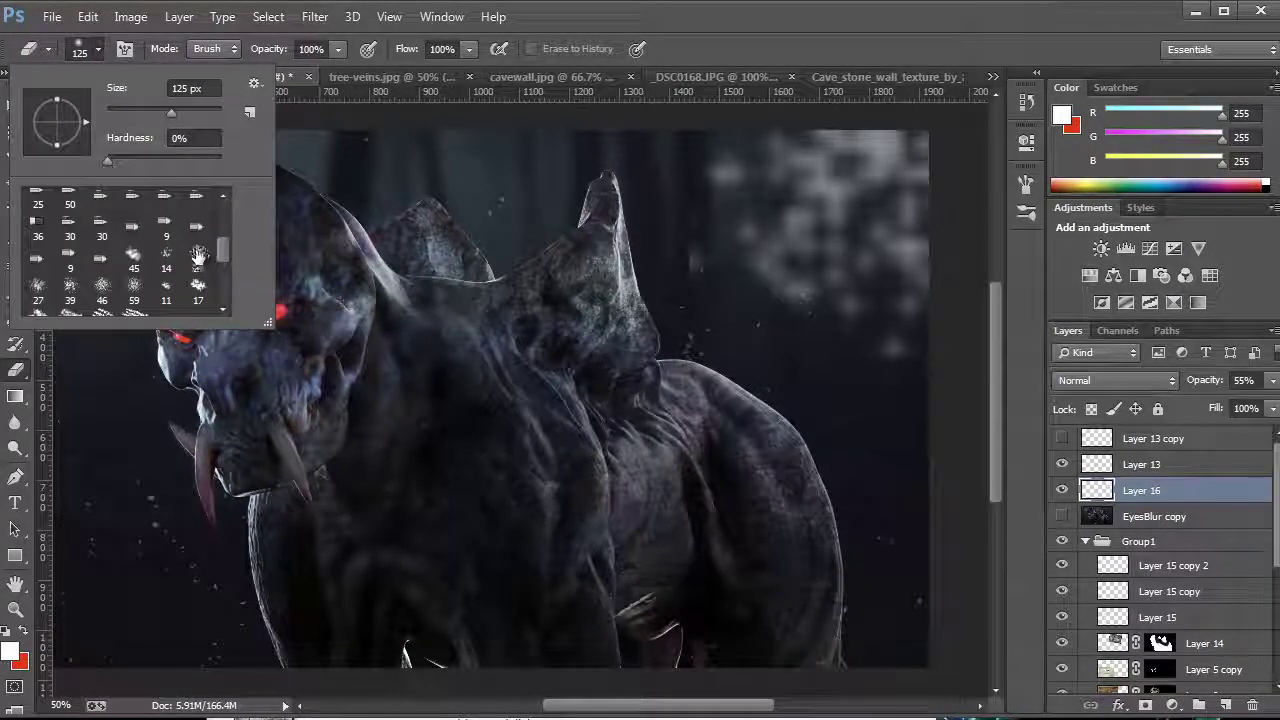
{"action": "left_click", "coordinate": [40, 290]}
{"action": "left_click", "coordinate": [93, 52]}
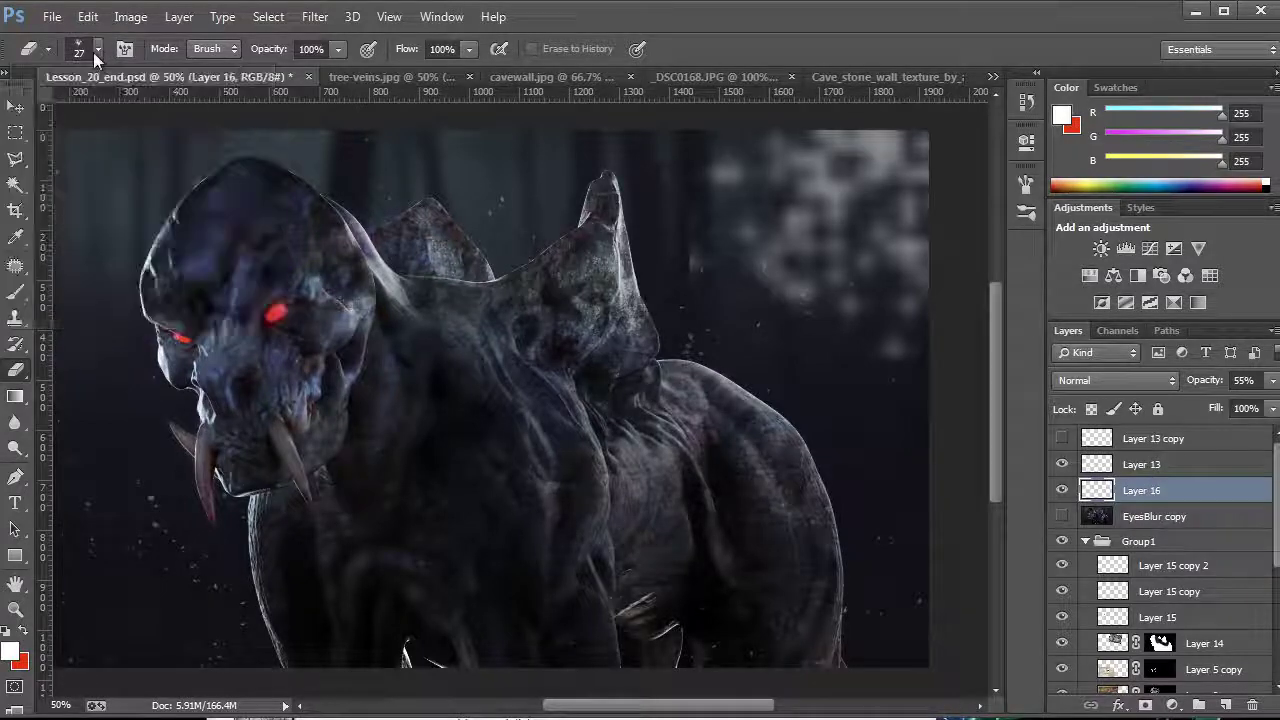
{"action": "key", "text": "bracketright"}
{"action": "key", "text": "bracketright"}
{"action": "key", "text": "bracketright"}
{"action": "key", "text": "bracketright"}
{"action": "key", "text": "bracketright"}
{"action": "key", "text": "bracketright"}
{"action": "key", "text": "bracketright"}
{"action": "key", "text": "bracketright"}
{"action": "key", "text": "bracketright"}
{"action": "key", "text": "bracketright"}
{"action": "key", "text": "bracketright"}
{"action": "key", "text": "bracketright"}
{"action": "key", "text": "bracketright"}
Erase most of the white spatter on Layer 16 in the dark background behind the creature's back, leaving only faint traces
{"action": "left_click", "coordinate": [800, 262]}
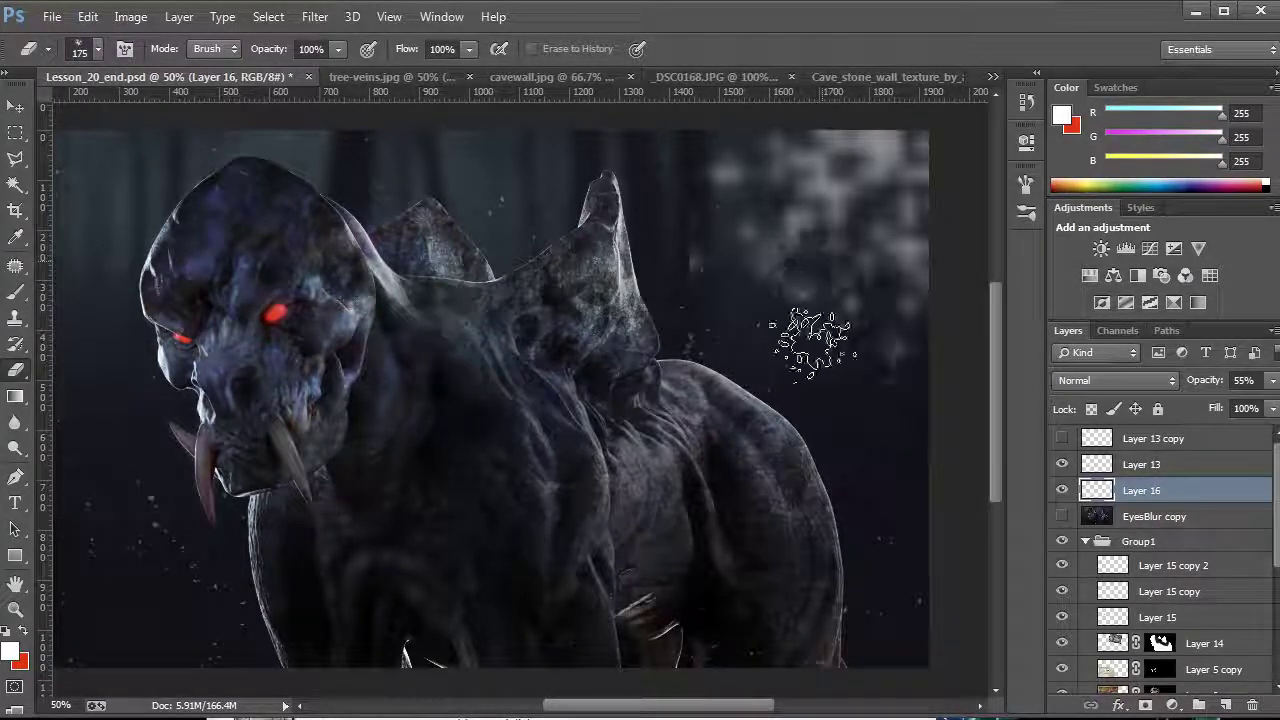
{"action": "mouse_move", "coordinate": [712, 285]}
{"action": "left_mouse_down"}
{"action": "mouse_move", "coordinate": [736, 192]}
{"action": "mouse_move", "coordinate": [756, 265]}
{"action": "mouse_move", "coordinate": [801, 237]}
{"action": "mouse_move", "coordinate": [751, 195]}
{"action": "mouse_move", "coordinate": [796, 170]}
{"action": "mouse_move", "coordinate": [851, 100]}
{"action": "mouse_move", "coordinate": [869, 140]}
{"action": "mouse_move", "coordinate": [839, 192]}
{"action": "mouse_move", "coordinate": [889, 195]}
{"action": "mouse_move", "coordinate": [919, 178]}
{"action": "mouse_move", "coordinate": [925, 309]}
{"action": "mouse_move", "coordinate": [884, 228]}
{"action": "mouse_move", "coordinate": [845, 285]}
{"action": "mouse_move", "coordinate": [793, 318]}
{"action": "mouse_move", "coordinate": [811, 175]}
{"action": "mouse_move", "coordinate": [737, 198]}
{"action": "mouse_move", "coordinate": [683, 246]}
{"action": "mouse_move", "coordinate": [711, 279]}
{"action": "mouse_move", "coordinate": [757, 277]}
{"action": "left_mouse_up"}
{"action": "mouse_move", "coordinate": [650, 555]}
{"action": "left_mouse_down"}
{"action": "mouse_move", "coordinate": [829, 163]}
{"action": "mouse_move", "coordinate": [838, 268]}
{"action": "left_mouse_up"}
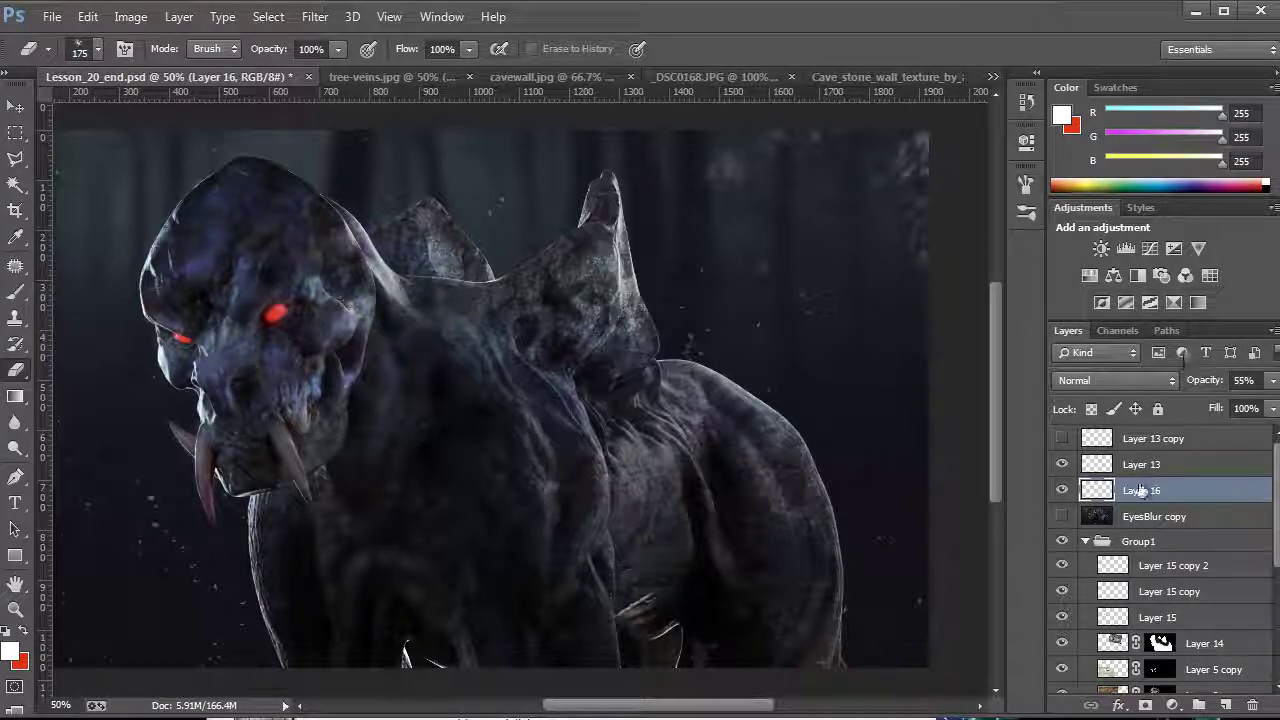
Duplicate Layer 16 and move the copied particles to the background around the creature's head
{"action": "left_click_drag", "start_coordinate": [1145, 500], "coordinate": [1226, 705]}
{"action": "key", "text": "v"}
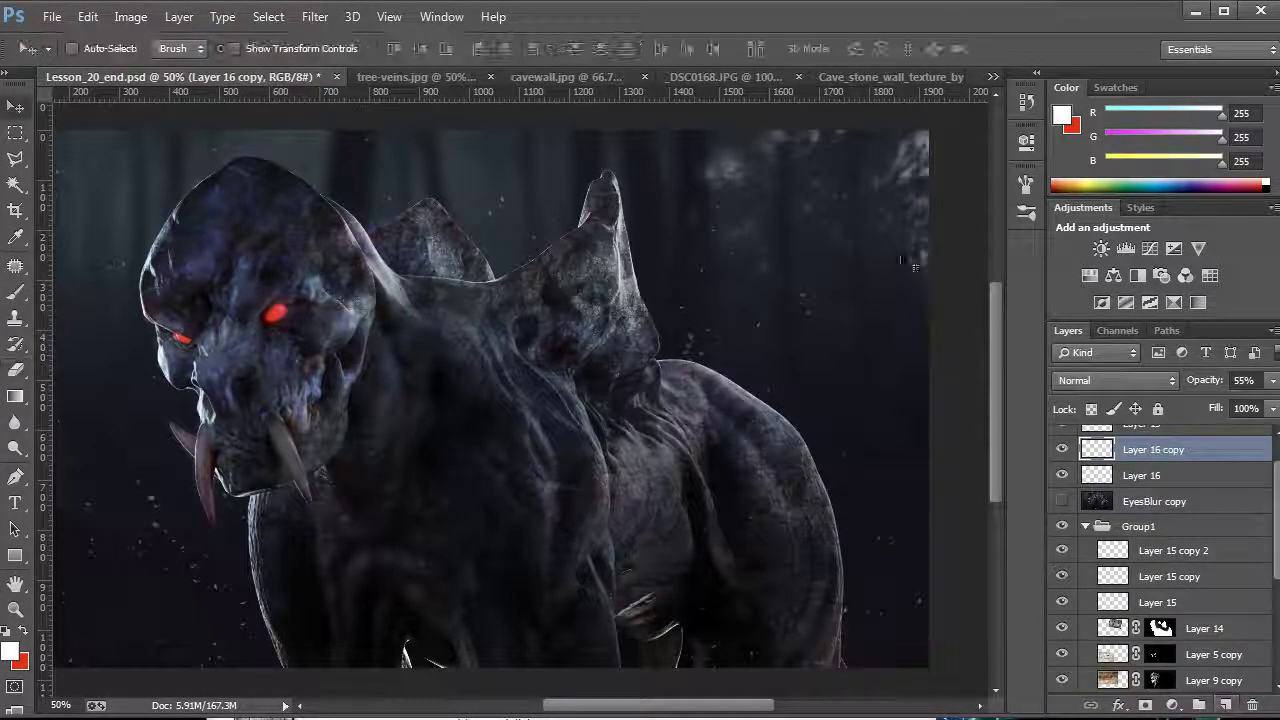
{"action": "left_click_drag", "start_coordinate": [298, 500], "coordinate": [140, 245]}
{"action": "left_click_drag", "start_coordinate": [498, 461], "coordinate": [646, 461]}
{"action": "left_click_drag", "start_coordinate": [395, 276], "coordinate": [285, 206]}
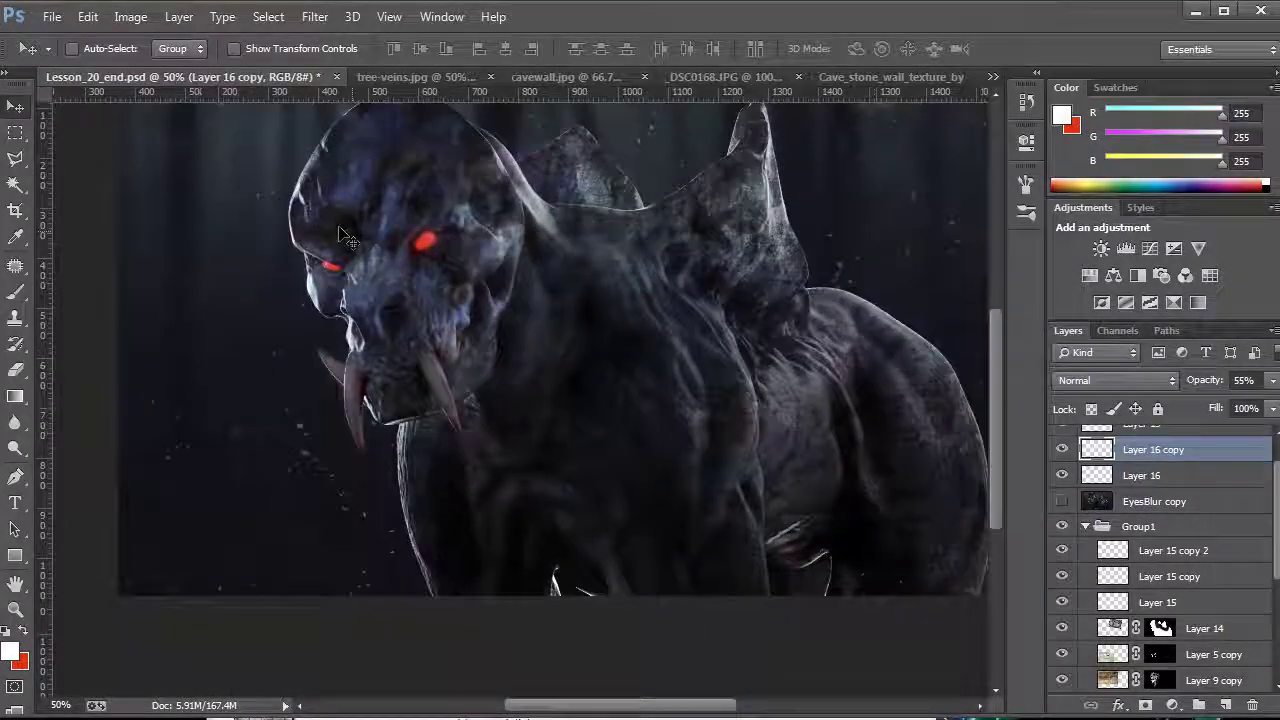
{"action": "left_click_drag", "start_coordinate": [280, 255], "coordinate": [243, 590]}
Duplicate Layer 16 copy, free-transform the new copy and reposition its particles in the background
{"action": "key", "text": "ctrl+j"}
{"action": "key", "text": "ctrl+t"}
{"action": "left_click_drag", "start_coordinate": [335, 685], "coordinate": [134, 554]}
{"action": "key", "text": "Return"}
{"action": "left_click_drag", "start_coordinate": [459, 97], "coordinate": [392, 420]}
{"action": "left_click_drag", "start_coordinate": [293, 282], "coordinate": [408, 177]}
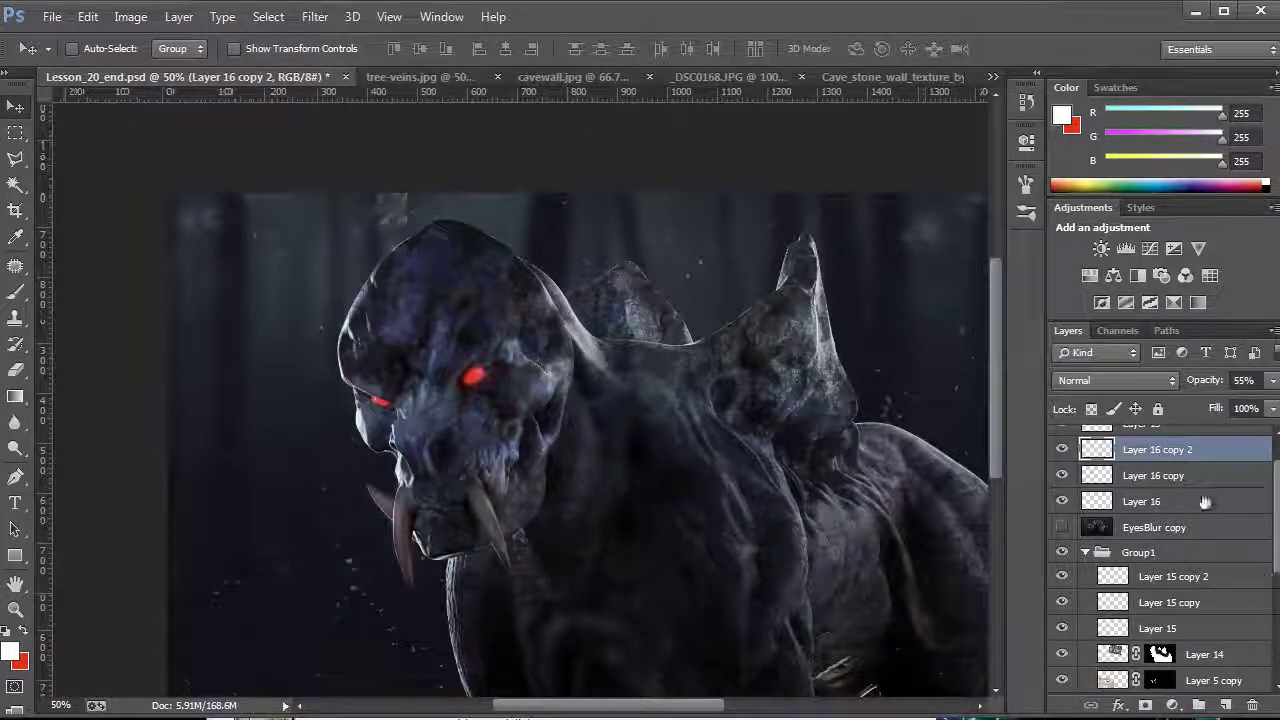
Erase the excess spatter on Layer 16 copy in the background beside the creature's head
{"action": "left_click", "coordinate": [1184, 479]}
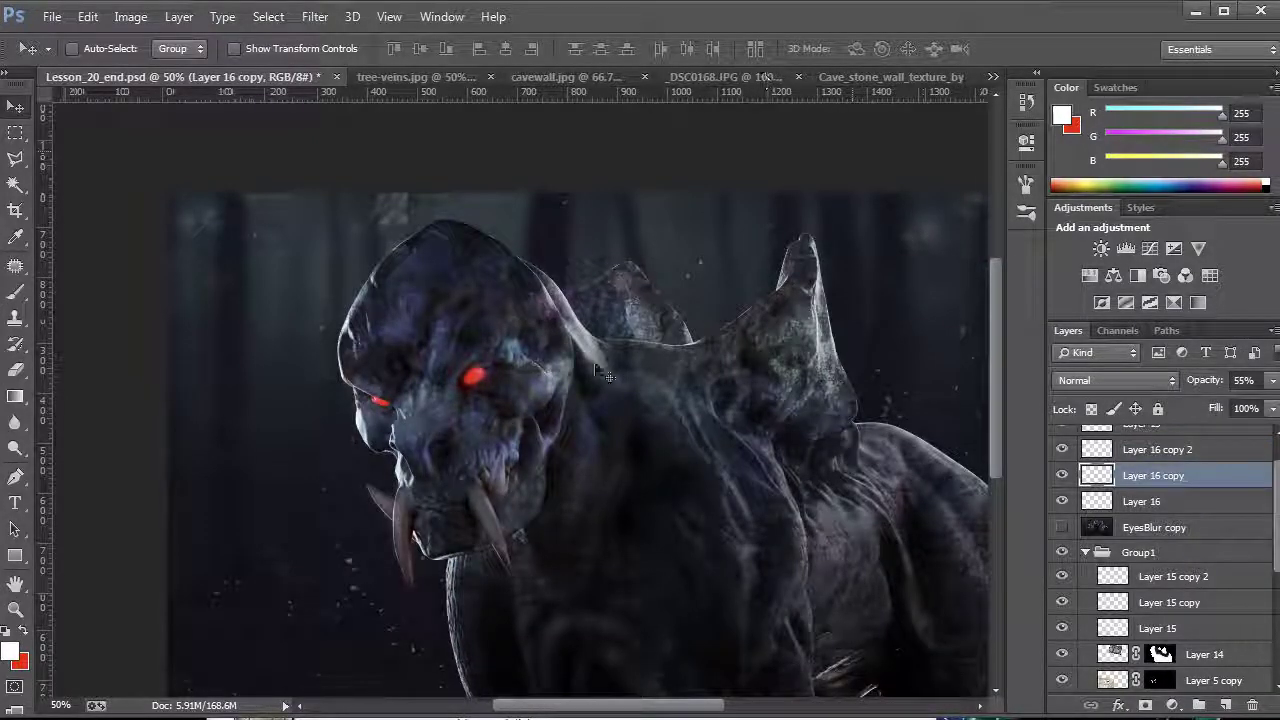
{"action": "key", "text": "e"}
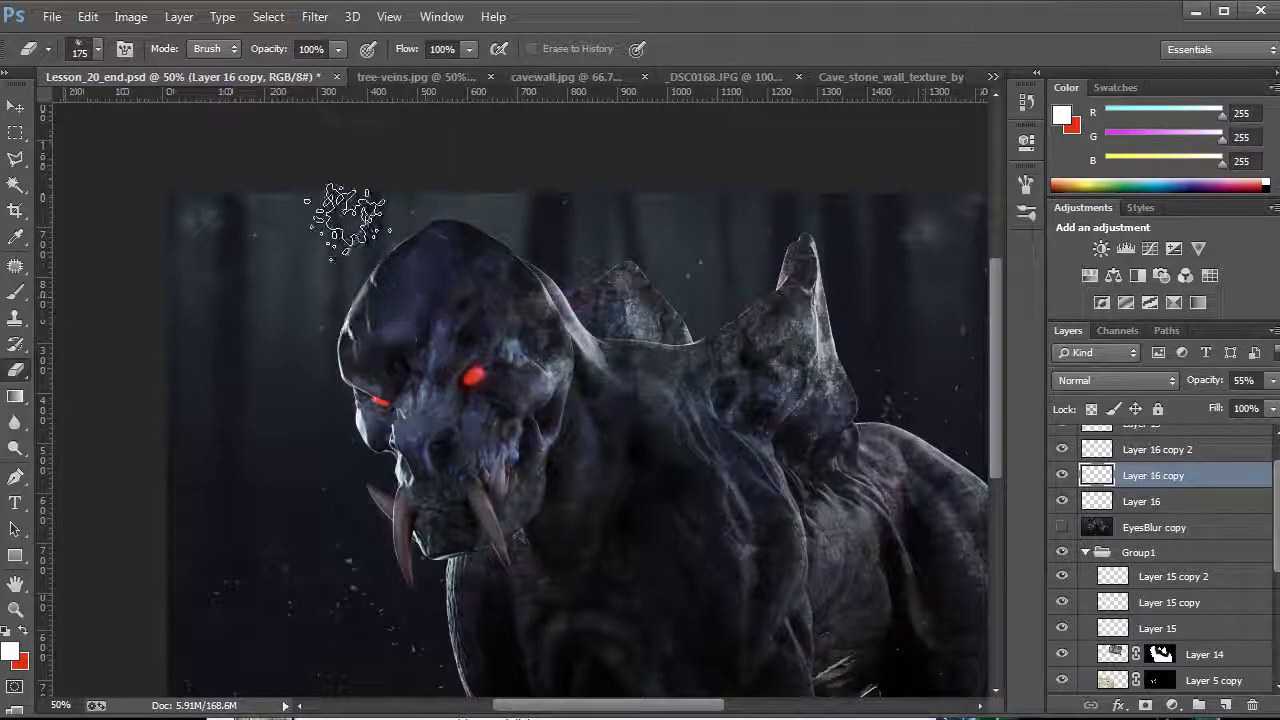
{"action": "left_click_drag", "start_coordinate": [380, 390], "coordinate": [355, 375]}
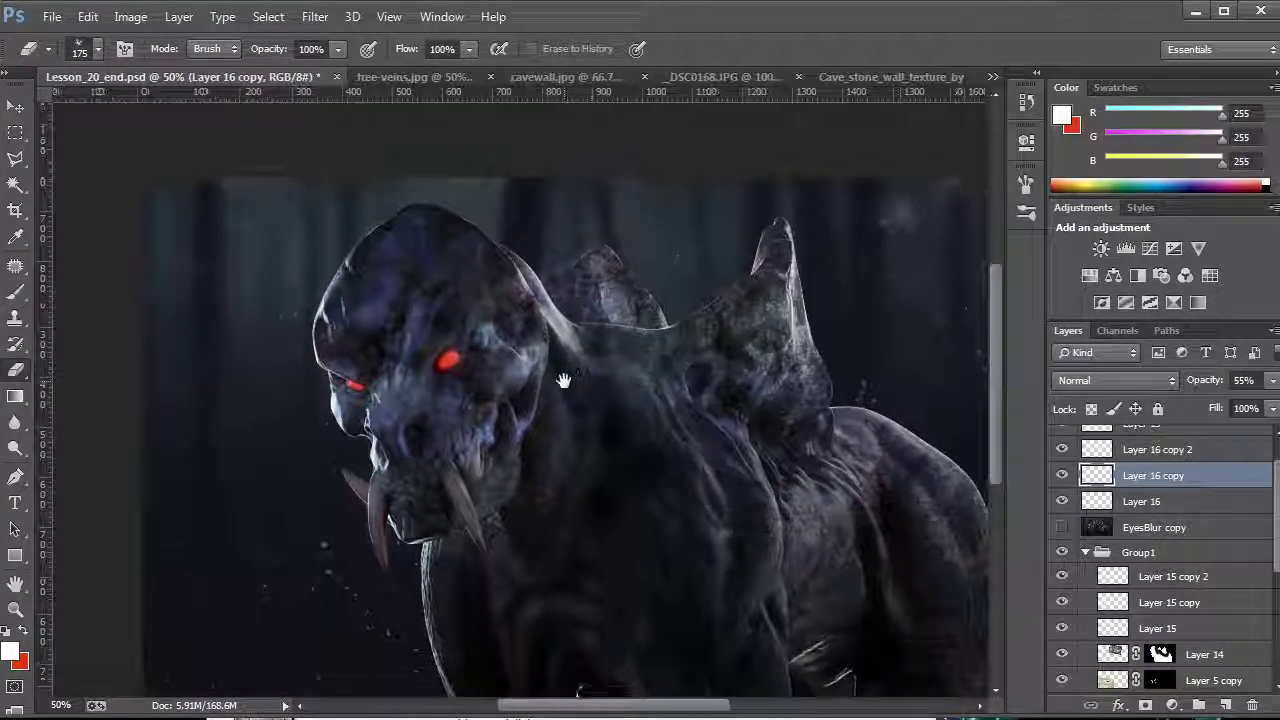
Duplicate Layer 16, Layer 16 copy and Layer 16 copy 2 together to strengthen the particles
{"action": "left_click", "coordinate": [1156, 451]}
{"action": "left_click", "coordinate": [1148, 500], "text": "shift"}
{"action": "left_click_drag", "start_coordinate": [1148, 500], "coordinate": [1228, 704]}
{"action": "key", "text": "z"}
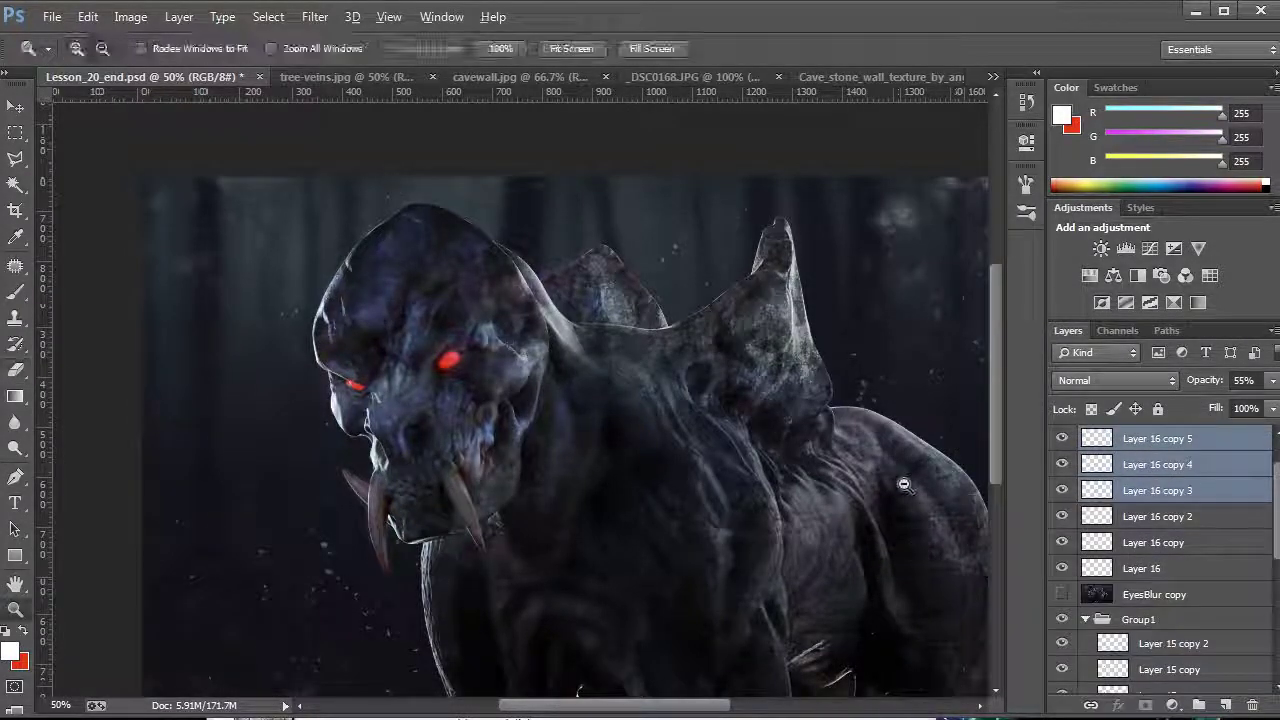
{"action": "left_click", "coordinate": [863, 517], "text": "alt"}
{"action": "left_click", "coordinate": [703, 371]}
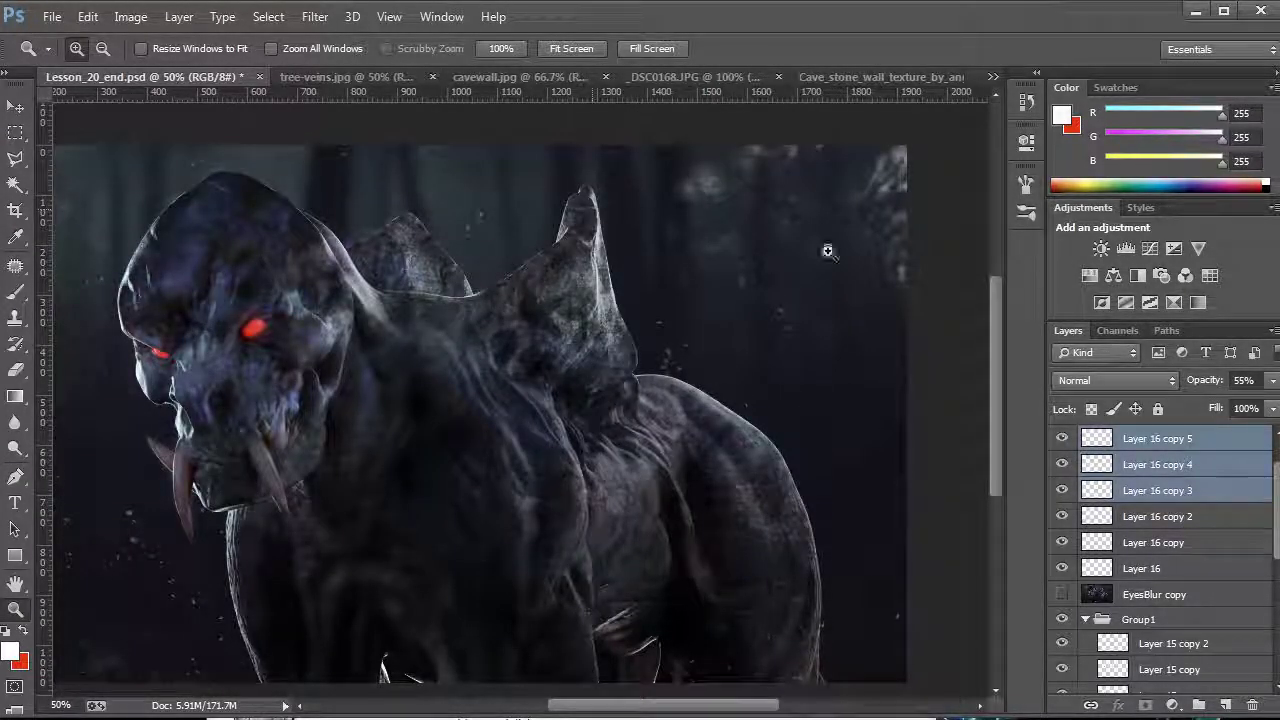
{"action": "key", "text": "e"}
{"action": "left_click", "coordinate": [676, 211]}
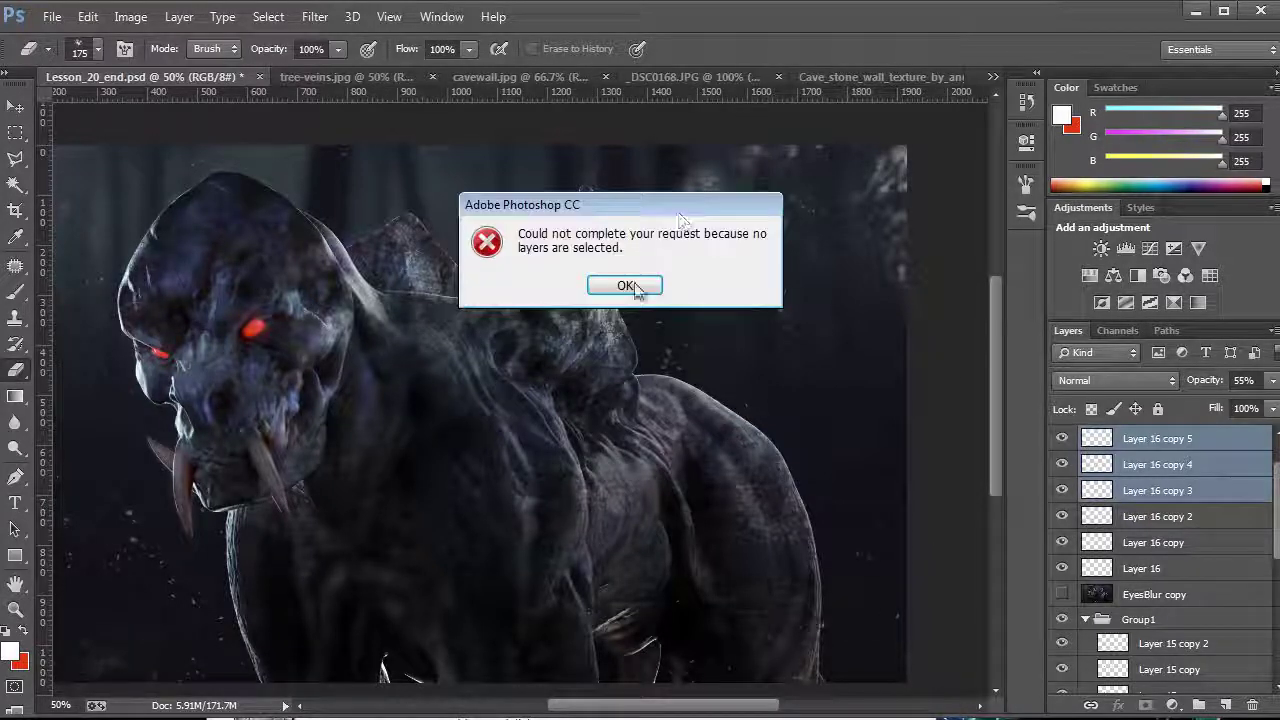
{"action": "left_click", "coordinate": [632, 288]}
Merge all the particle layers, from Layer 16 up to Layer 16 copy 5, into one layer
{"action": "left_click", "coordinate": [1145, 449]}
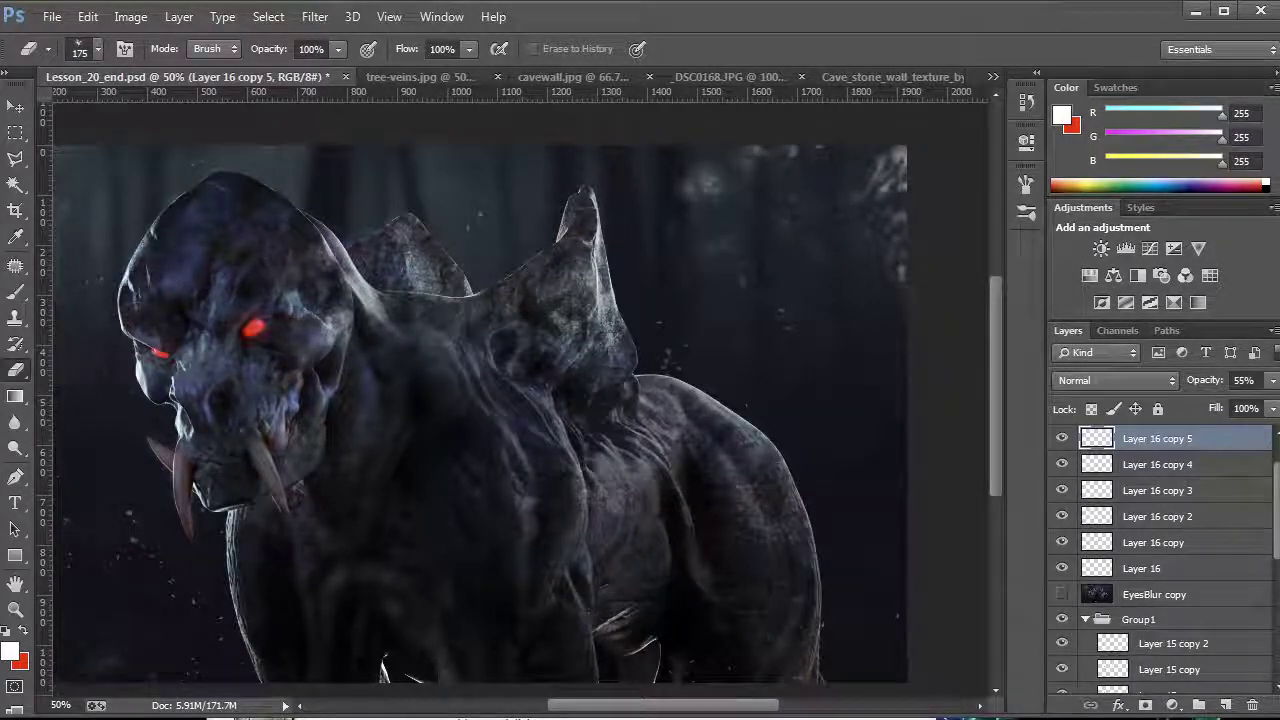
{"action": "left_click", "coordinate": [1160, 568], "text": "shift"}
{"action": "key", "text": "ctrl+e"}
Apply a Motion Blur with a 56° angle and a 30-pixel distance to the merged particle layer
{"action": "key", "text": "z"}
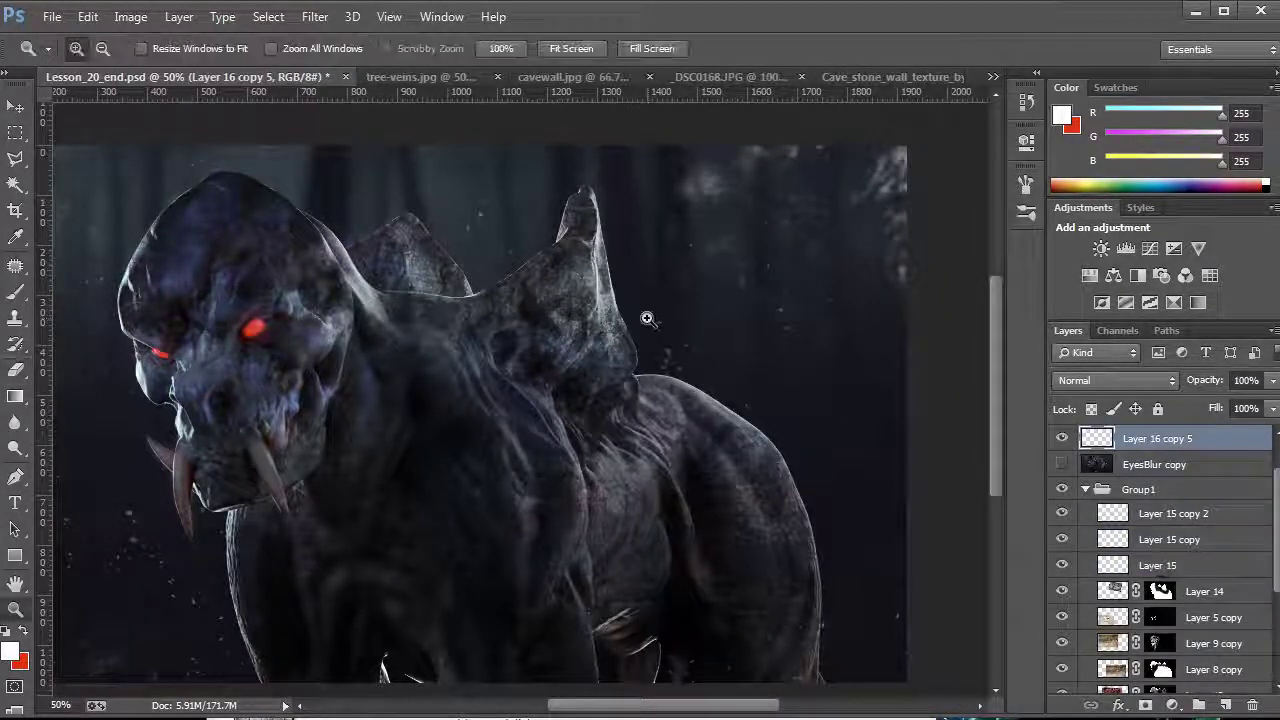
{"action": "left_click", "coordinate": [644, 340], "text": "alt"}
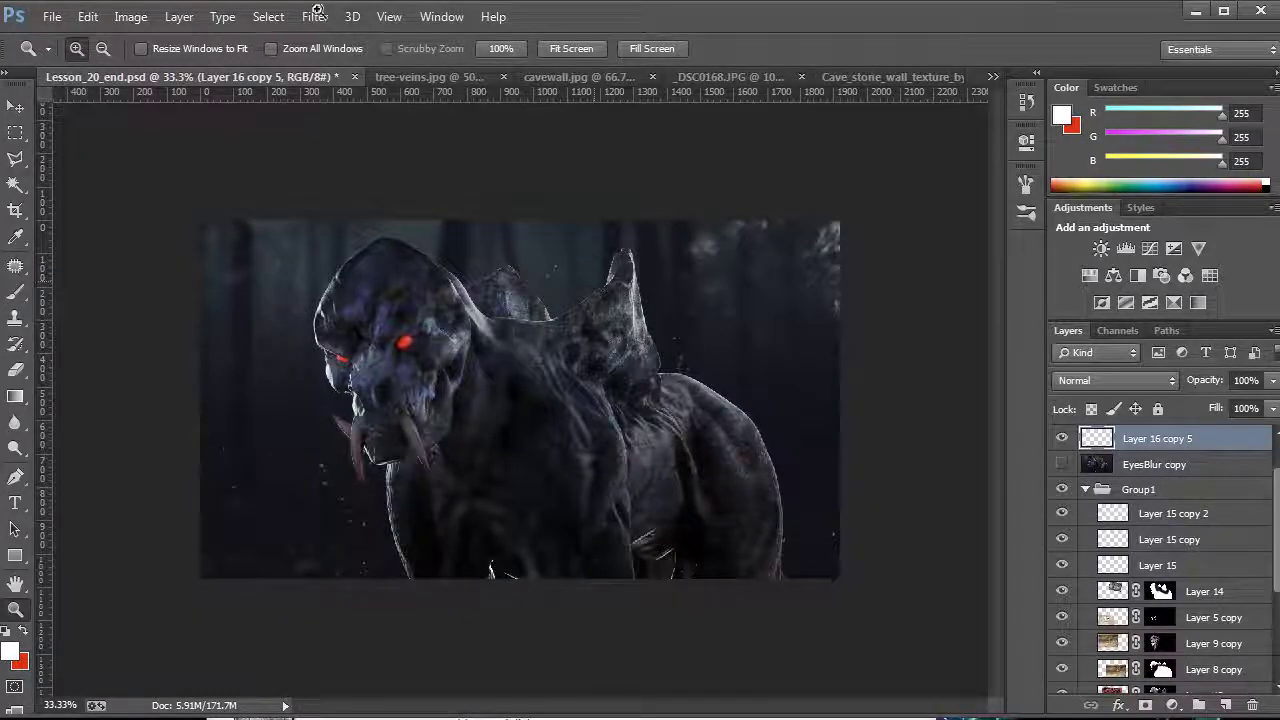
{"action": "left_click", "coordinate": [581, 271]}
{"action": "left_click", "coordinate": [268, 16]}
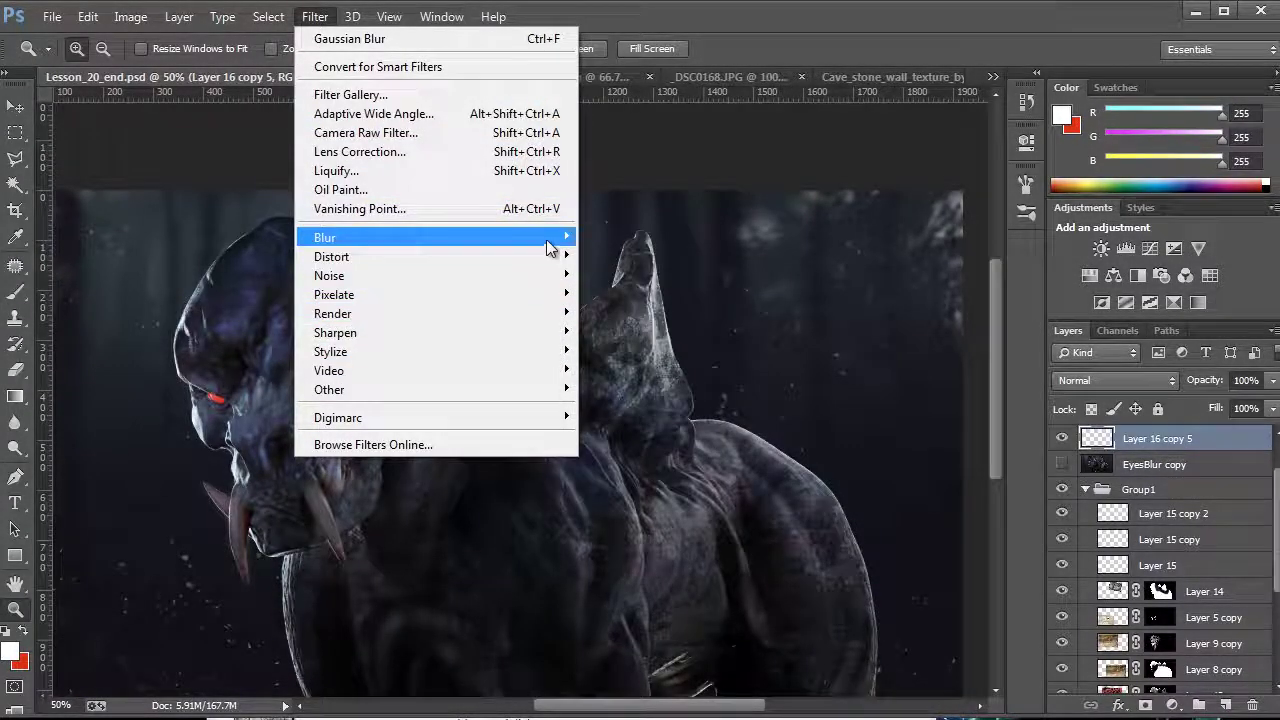
{"action": "mouse_move", "coordinate": [545, 237]}
{"action": "left_click", "coordinate": [630, 421]}
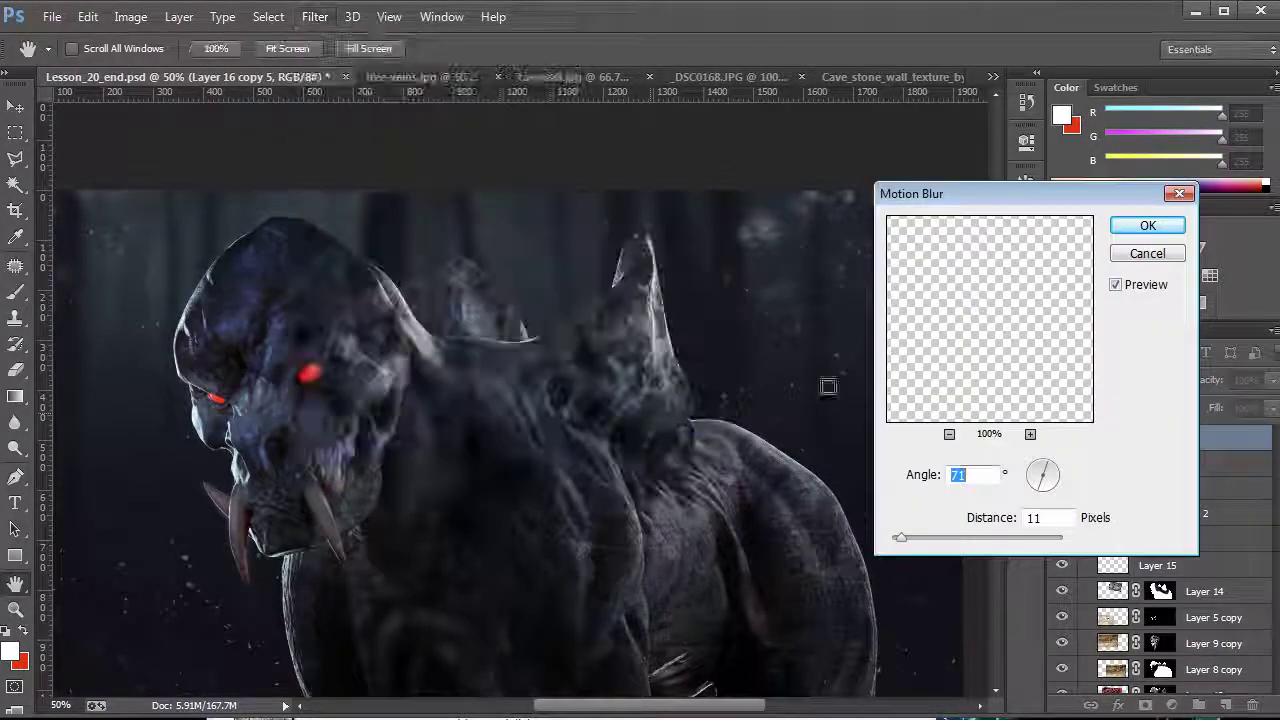
{"action": "left_click_drag", "start_coordinate": [896, 537], "coordinate": [915, 537]}
{"action": "left_click_drag", "start_coordinate": [1032, 497], "coordinate": [1041, 490]}
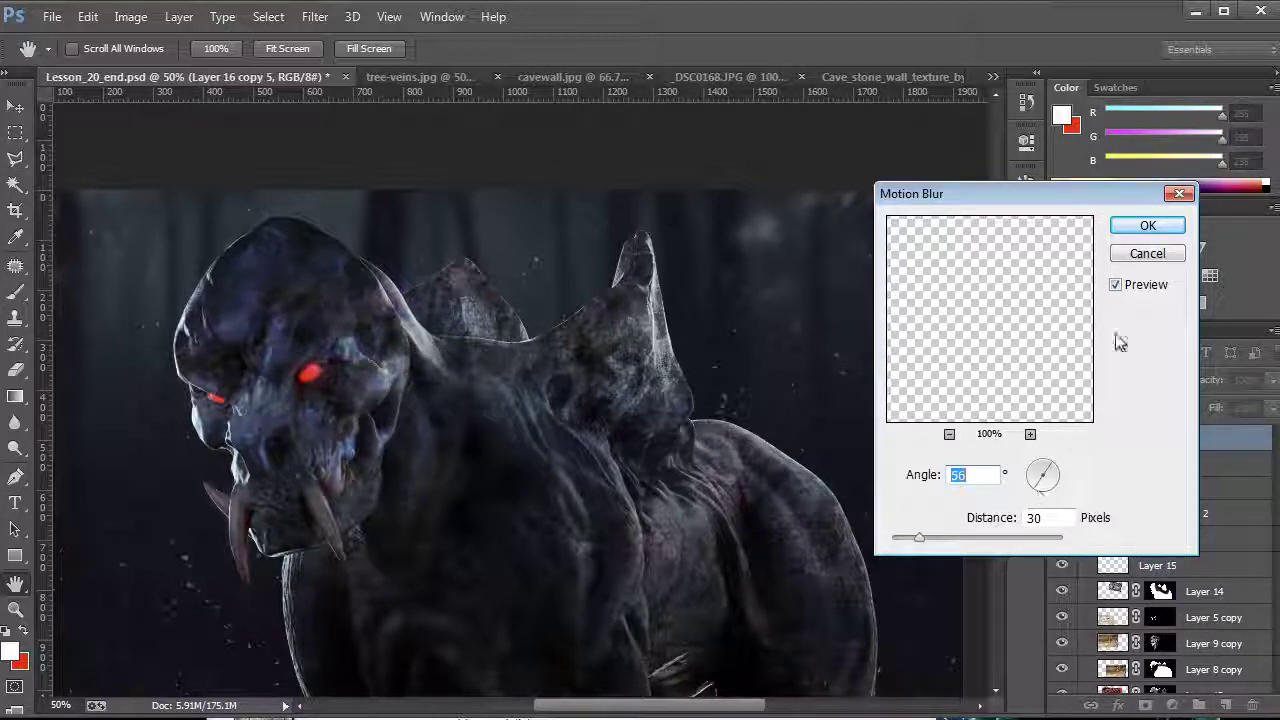
{"action": "left_click", "coordinate": [1147, 229]}
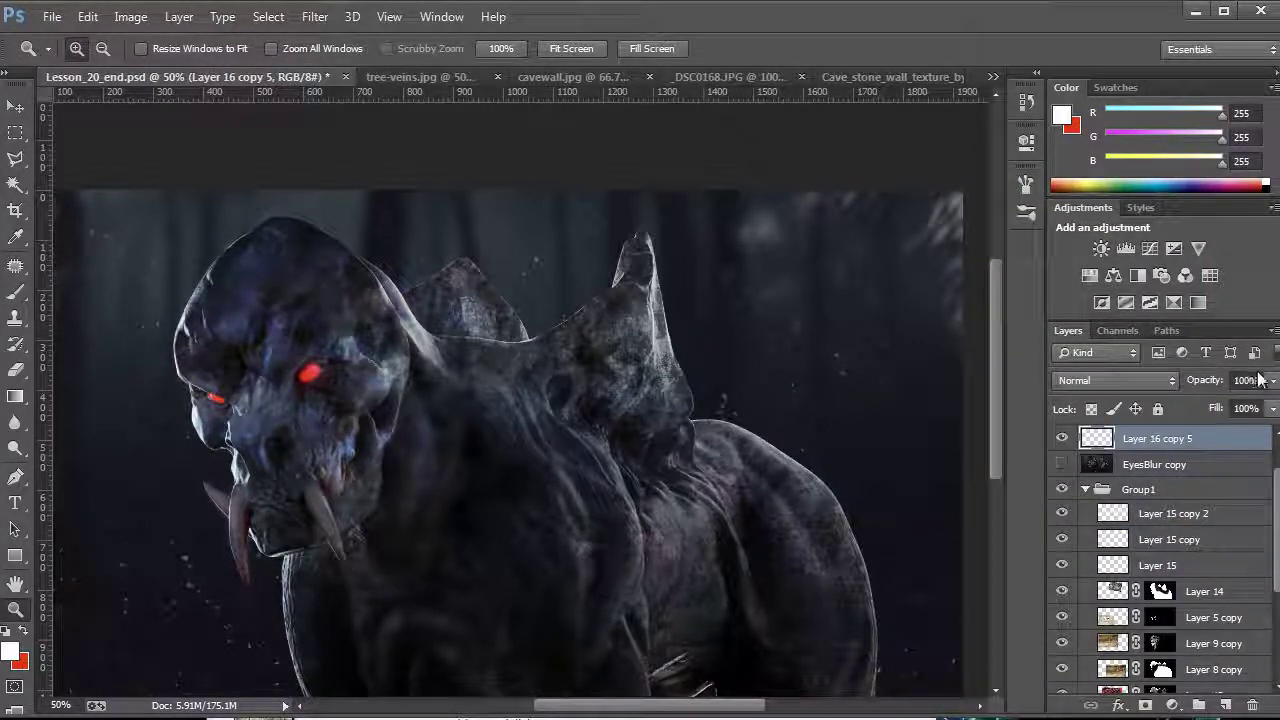
Lower the opacity of the merged particle layer, Layer 16 copy 5, to 74%
{"action": "left_click_drag", "start_coordinate": [1266, 410], "coordinate": [1240, 409]}
{"action": "left_click", "coordinate": [538, 285], "text": "alt"}
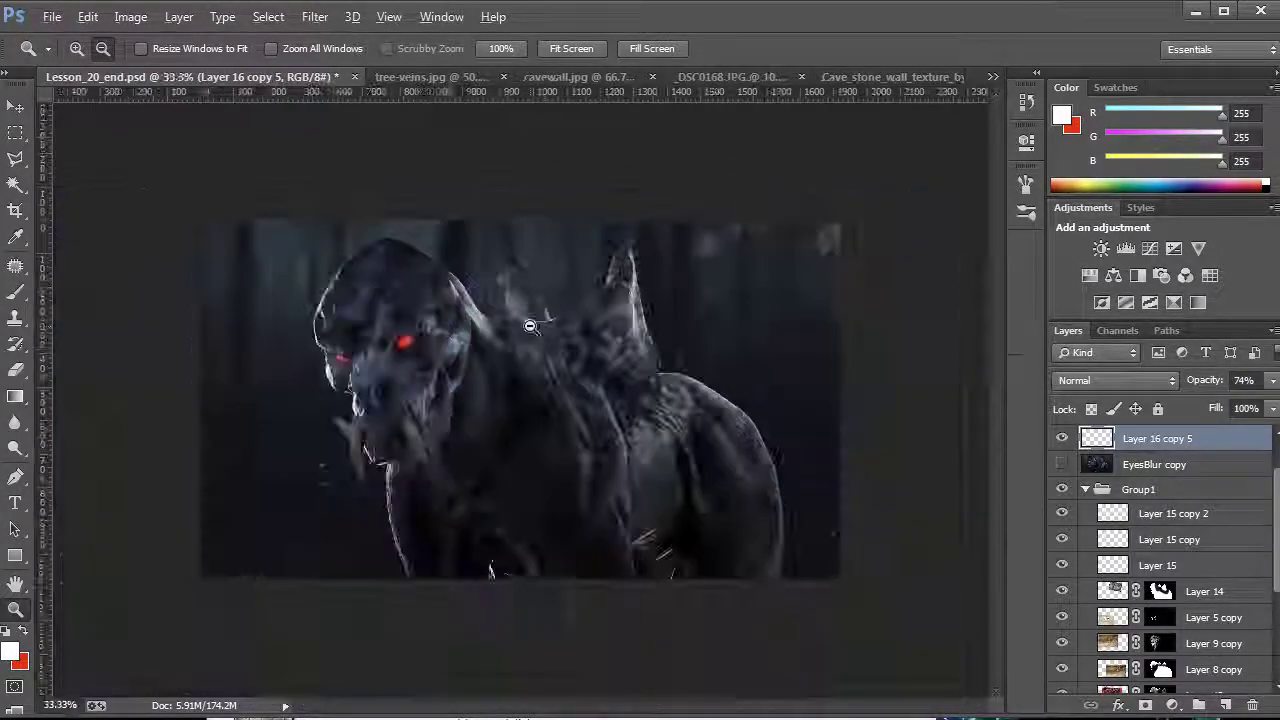
{"action": "left_click", "coordinate": [552, 394]}
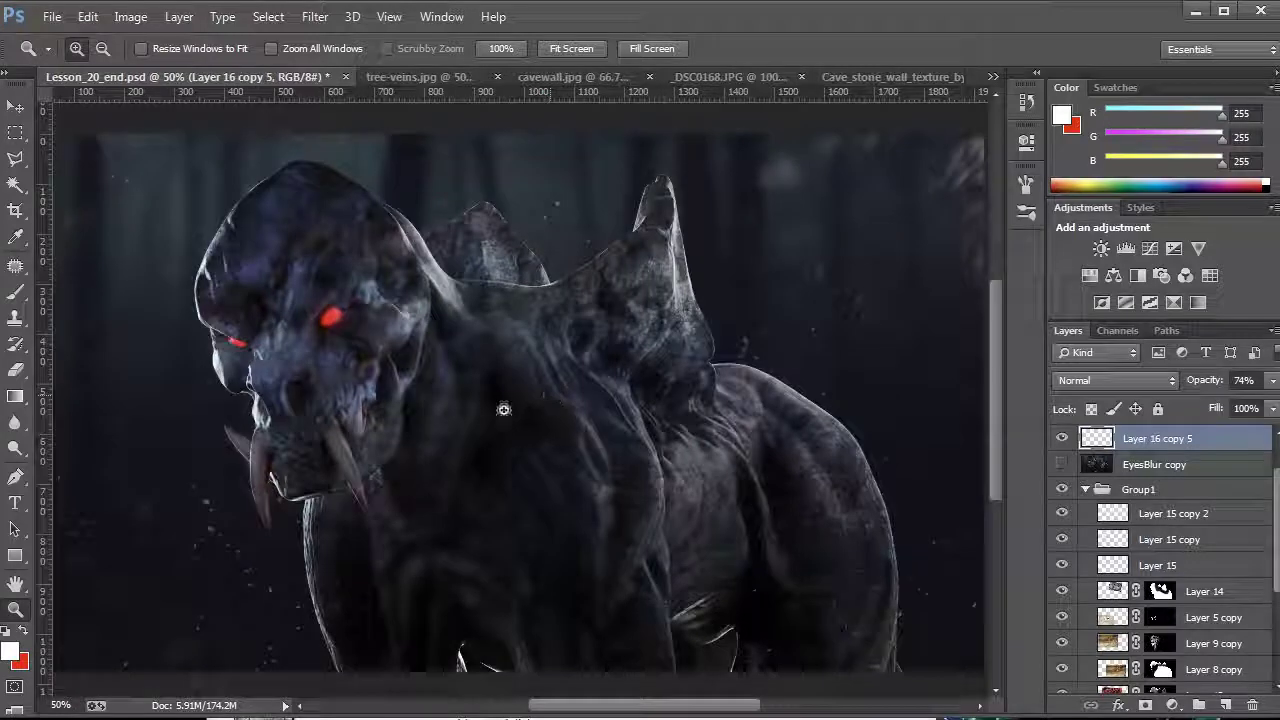
{"action": "left_click_drag", "start_coordinate": [657, 353], "coordinate": [551, 557]}
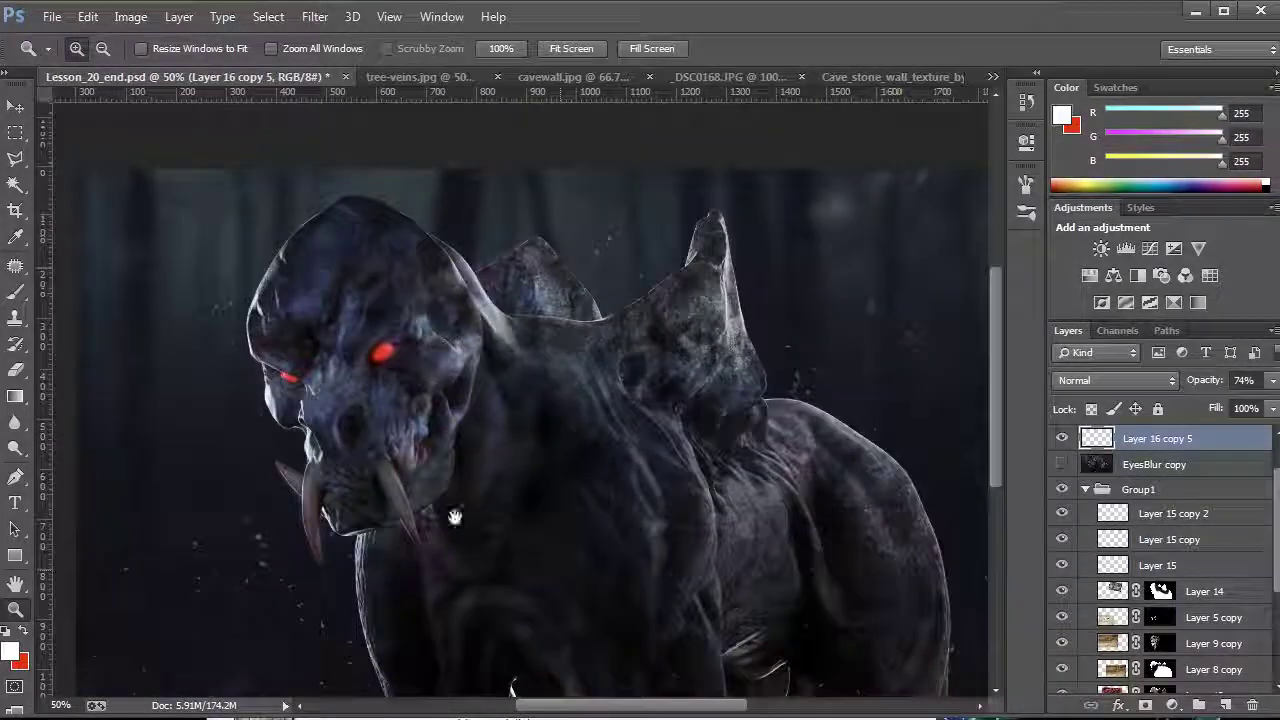
{"action": "scroll", "coordinate": [1171, 478], "scroll_direction": "up", "scroll_amount": 1}
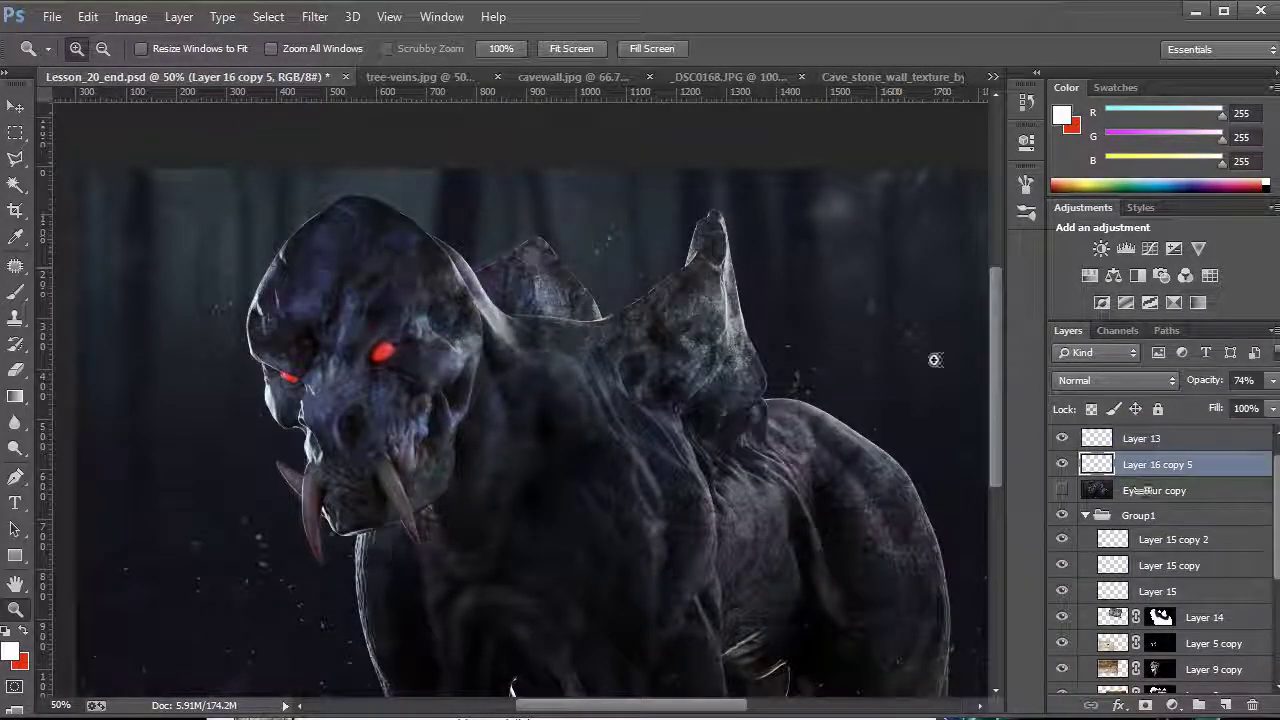
{"action": "key", "text": "b"}
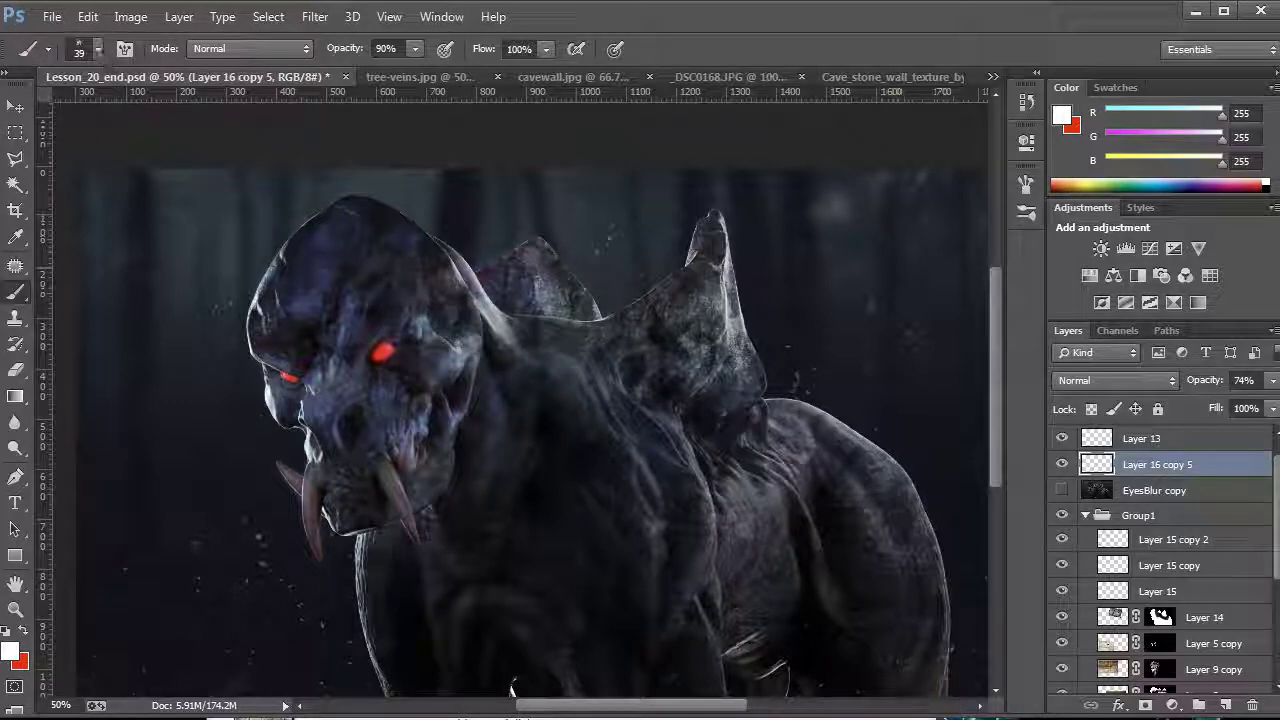
{"action": "left_click", "coordinate": [97, 48]}
{"action": "scroll", "coordinate": [98, 162], "scroll_direction": "down", "scroll_amount": 3}
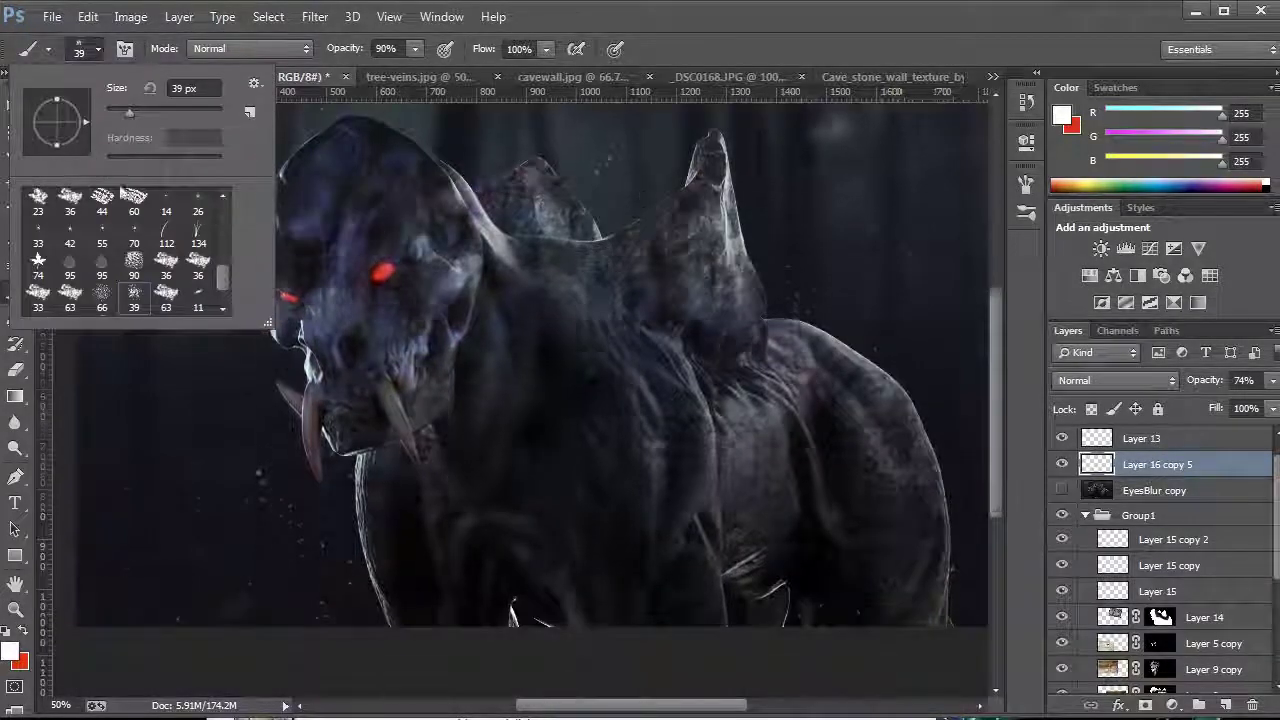
{"action": "scroll", "coordinate": [216, 277], "scroll_direction": "up", "scroll_amount": 1}
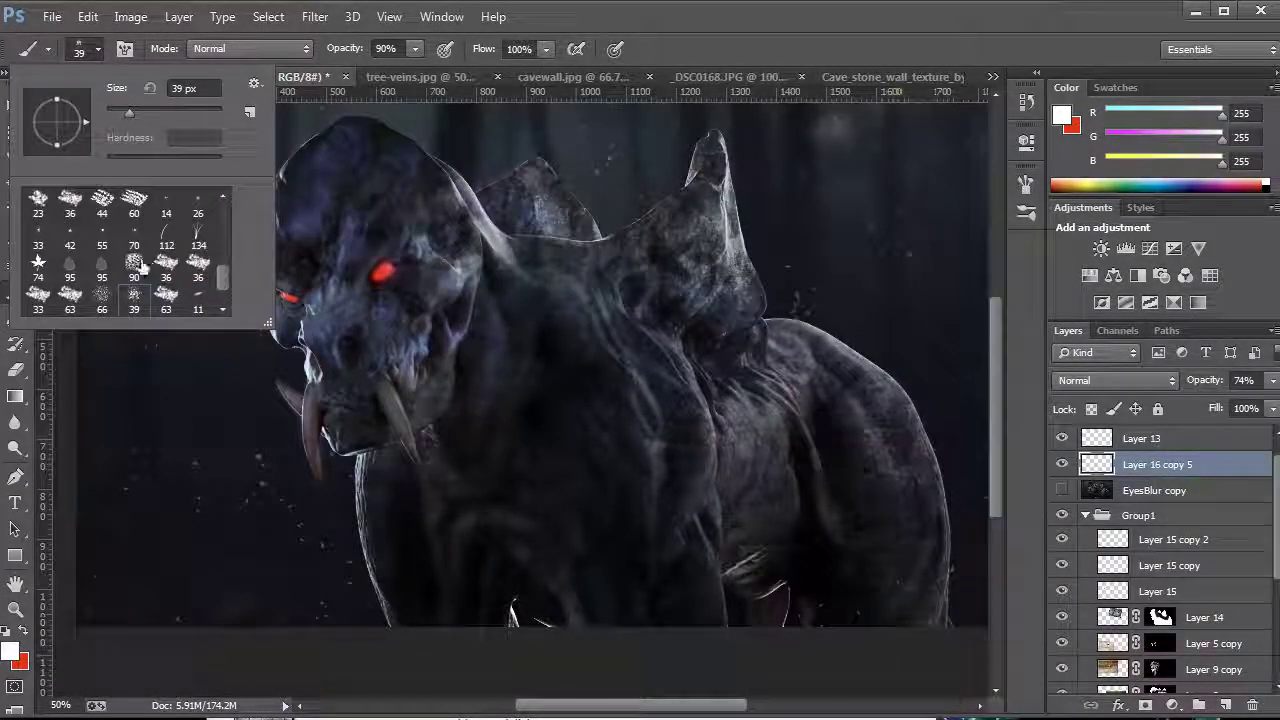
{"action": "scroll", "coordinate": [130, 290], "scroll_direction": "down", "scroll_amount": 1}
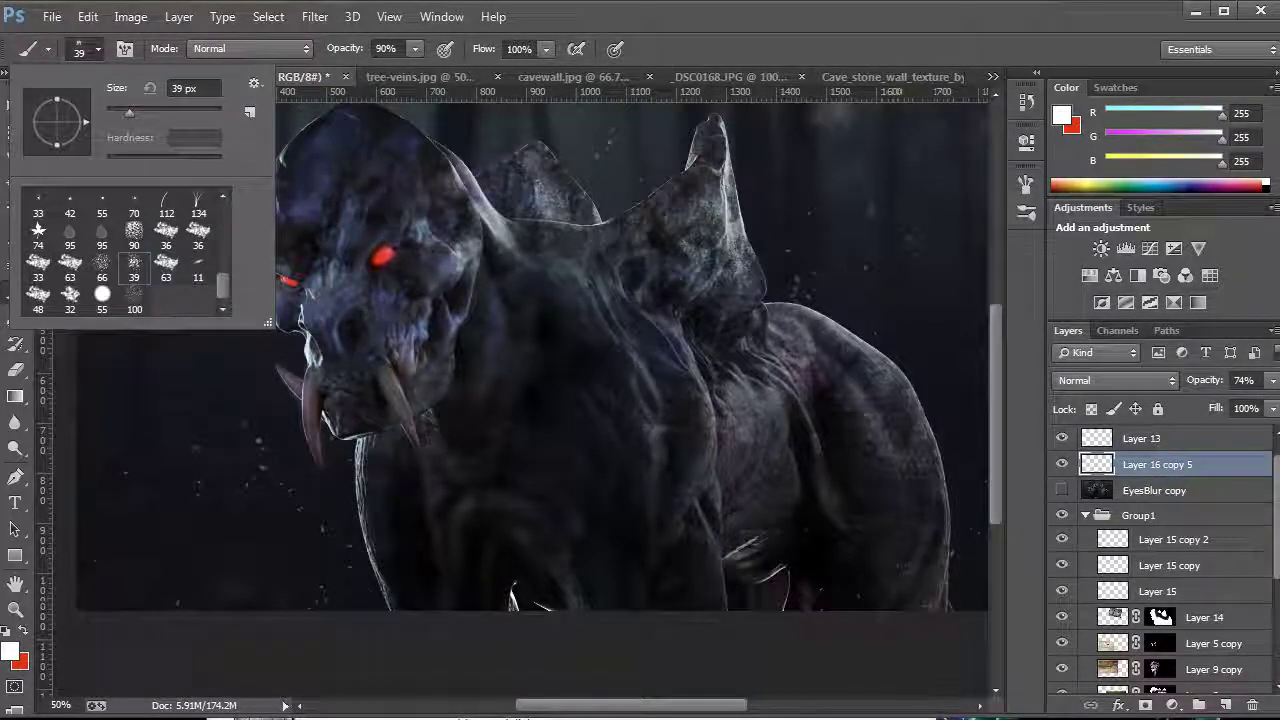
{"action": "left_click", "coordinate": [97, 48]}
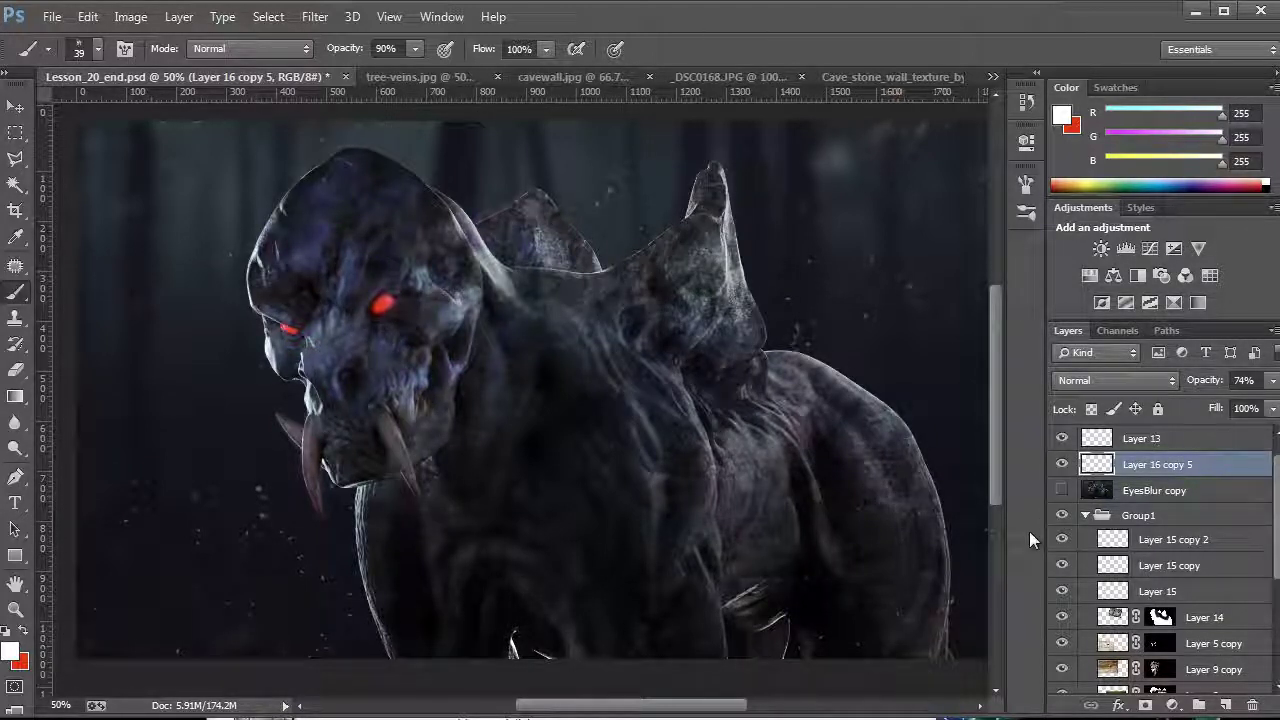
Toggle the EyesBlur copy layer to compare the image with and without it, leaving it shown
{"action": "left_click", "coordinate": [1062, 490]}
{"action": "left_click", "coordinate": [1062, 490]}
{"action": "left_click", "coordinate": [1062, 490]}
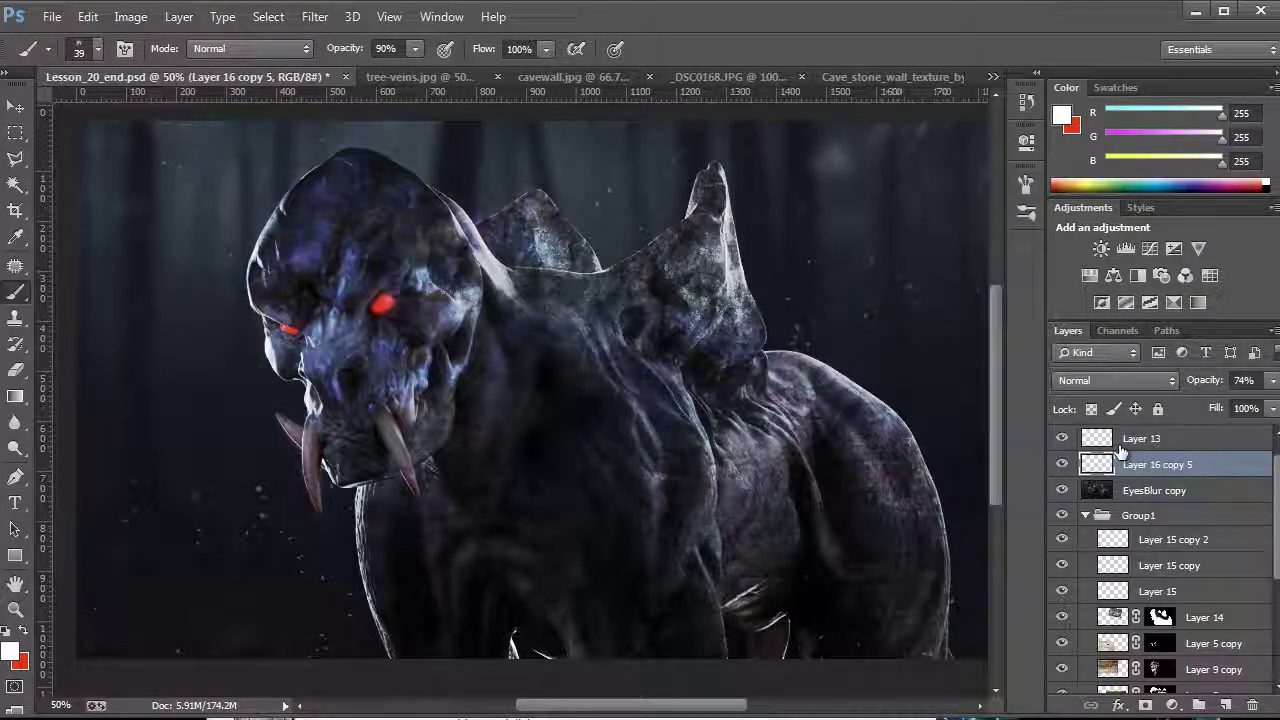
Delete Layer 15 copy 2 from Group1
{"action": "scroll", "coordinate": [1148, 510], "scroll_direction": "down", "scroll_amount": 3}
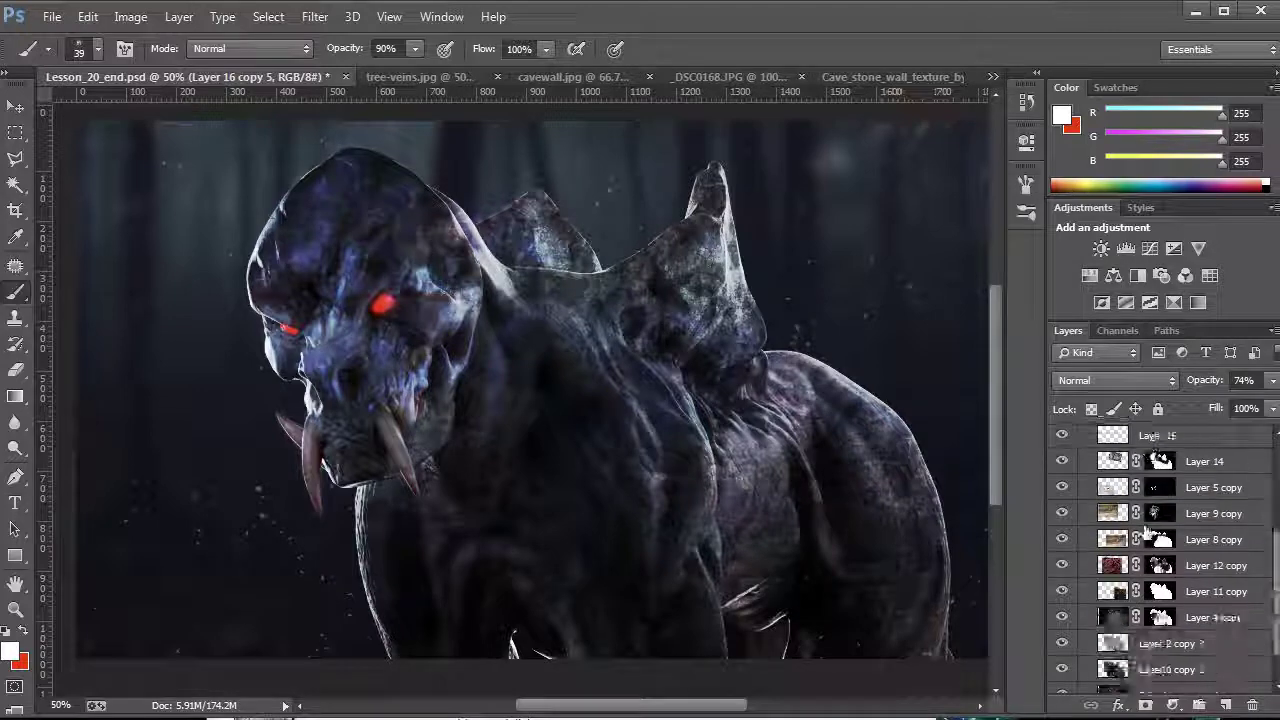
{"action": "scroll", "coordinate": [1150, 537], "scroll_direction": "up", "scroll_amount": 3}
{"action": "left_click", "coordinate": [1155, 540]}
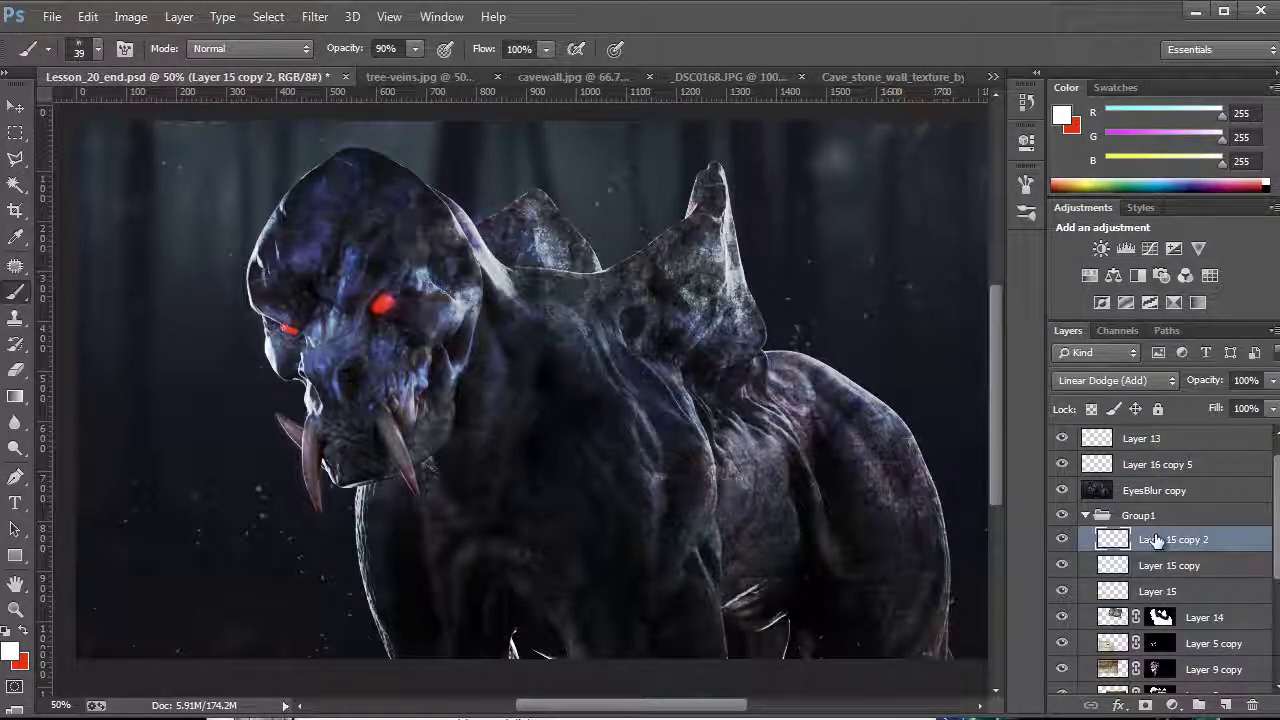
{"action": "key", "text": "Delete"}
Merge all layers from Layer 13 down to Layer 1 copy into a single layer and clear the selection
{"action": "key", "text": "ctrl+a"}
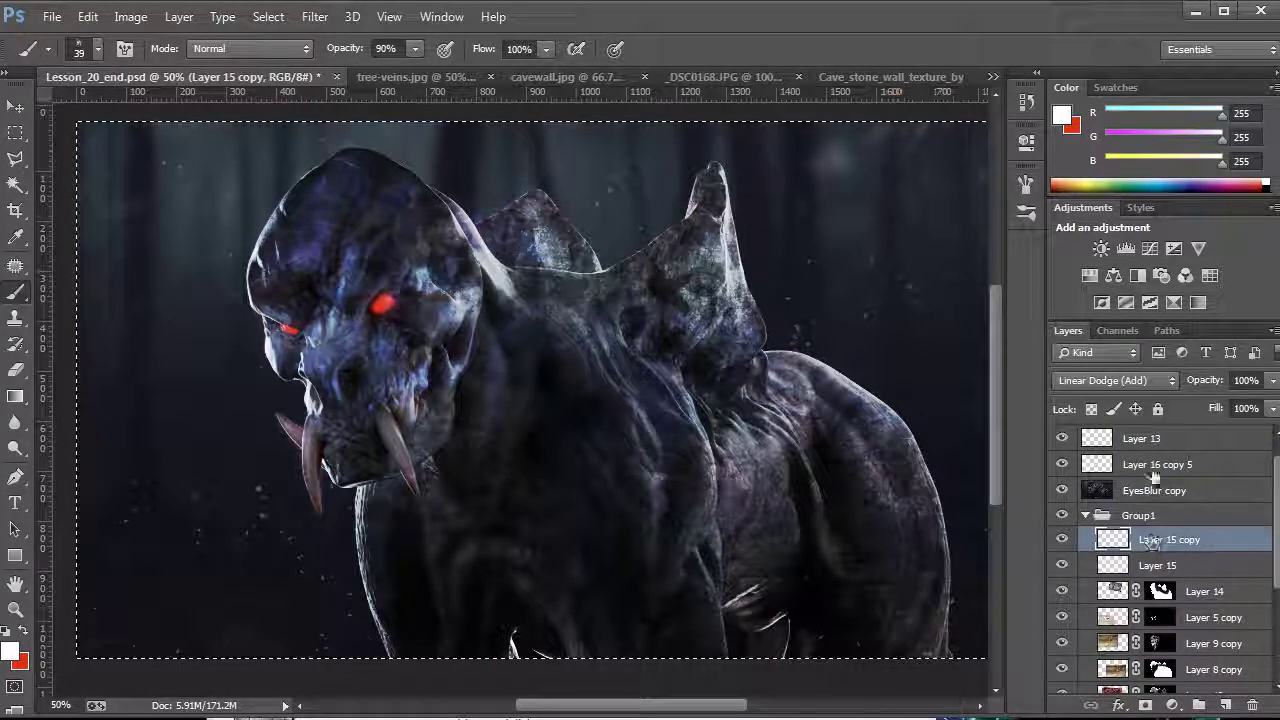
{"action": "left_click", "coordinate": [1153, 450]}
{"action": "scroll", "coordinate": [1155, 455], "scroll_direction": "down", "scroll_amount": 3}
{"action": "scroll", "coordinate": [1165, 460], "scroll_direction": "up", "scroll_amount": 3}
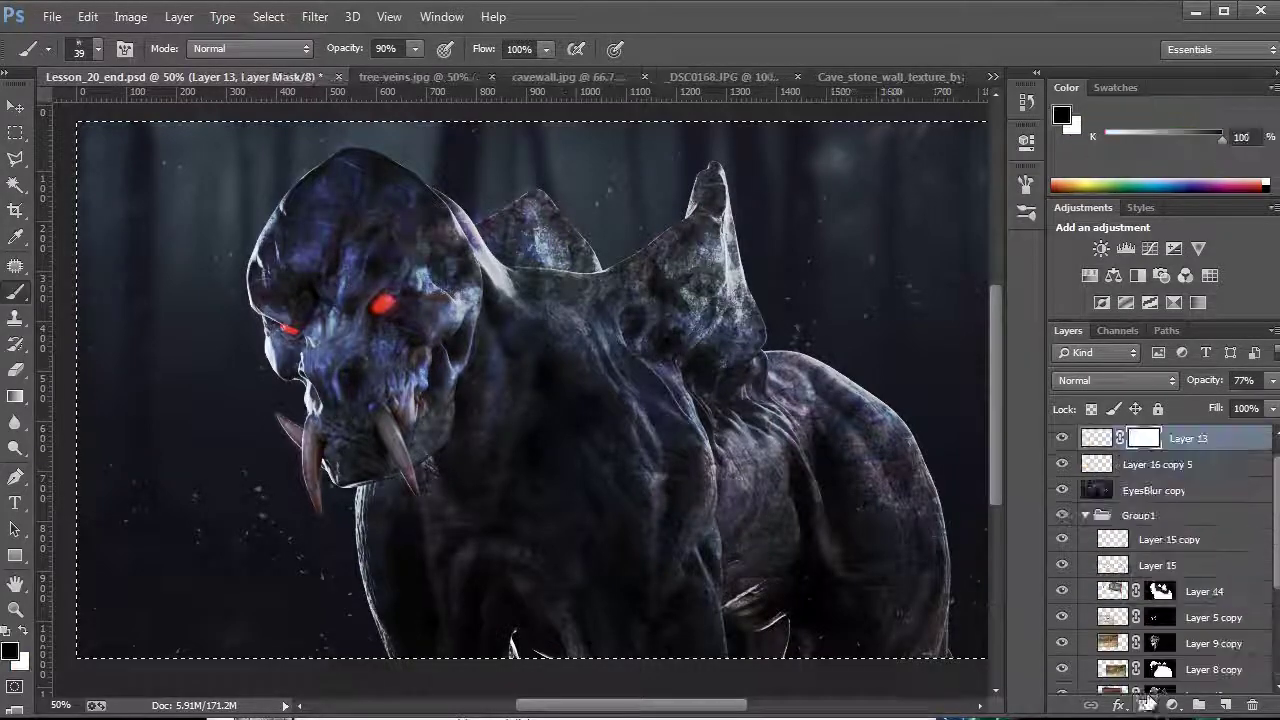
{"action": "scroll", "coordinate": [1170, 470], "scroll_direction": "down", "scroll_amount": 5}
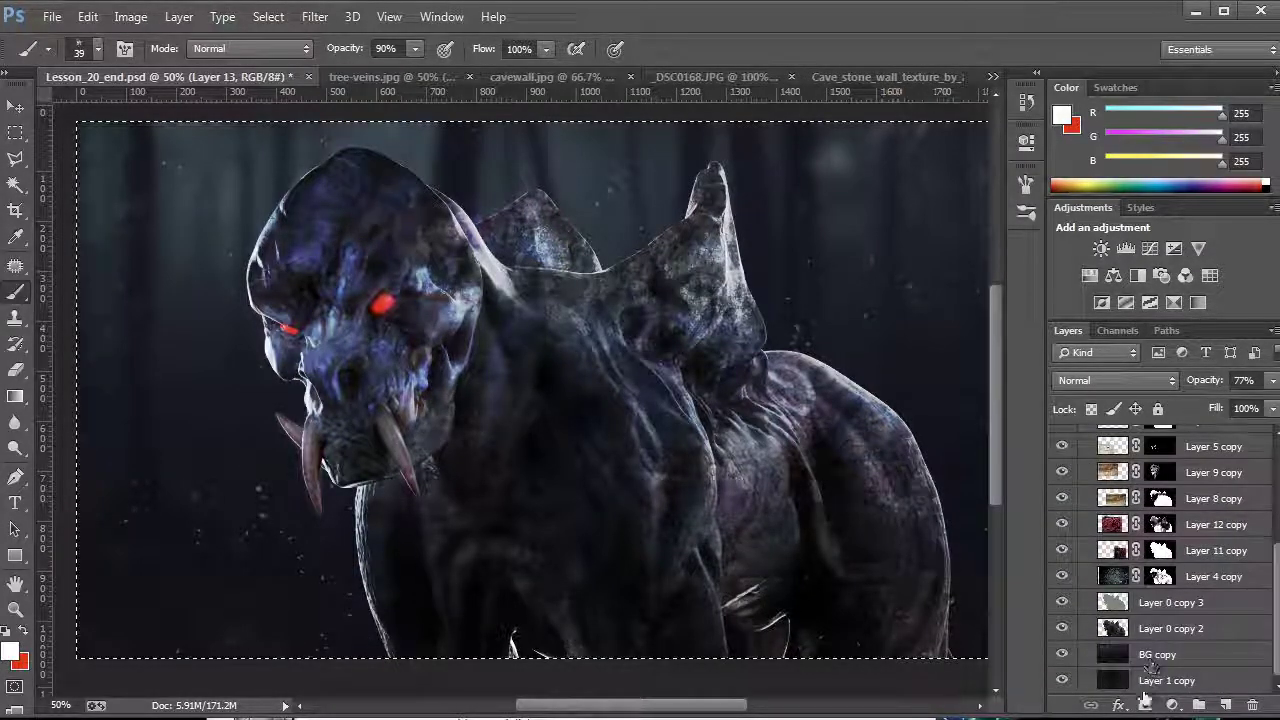
{"action": "left_click", "coordinate": [1148, 681], "text": "shift"}
{"action": "key", "text": "ctrl+e"}
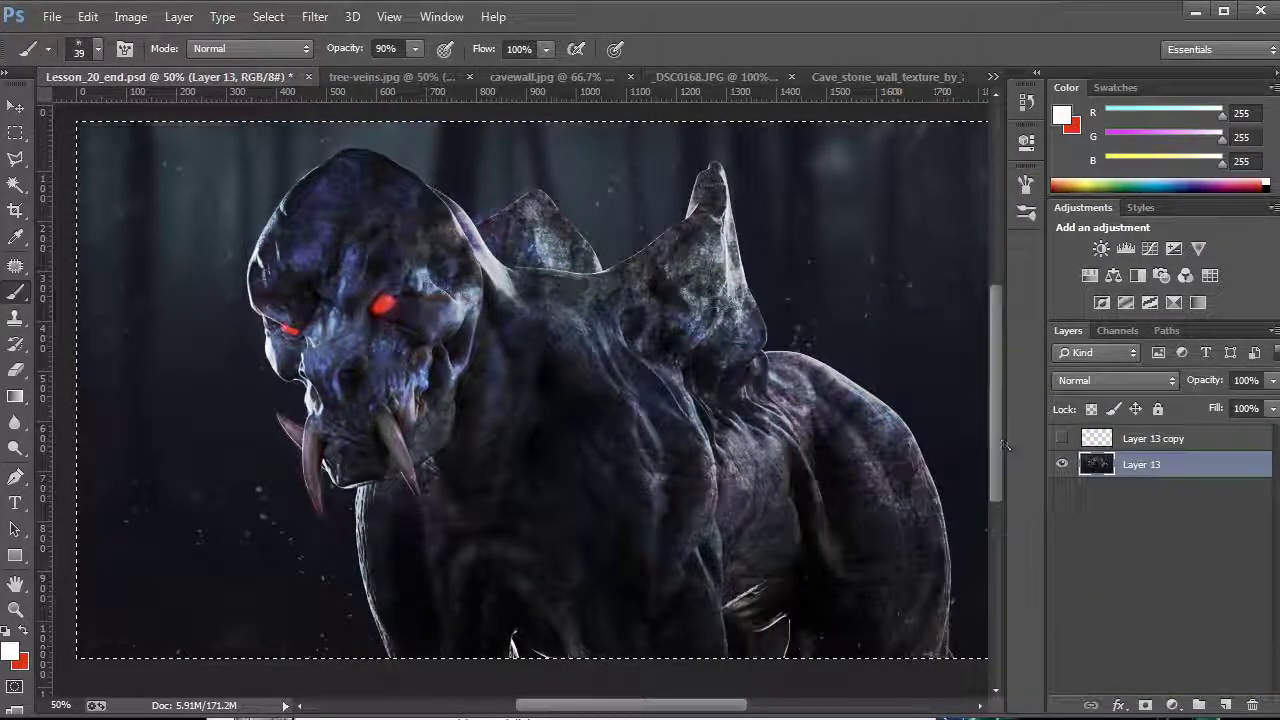
{"action": "key", "text": "ctrl+d"}
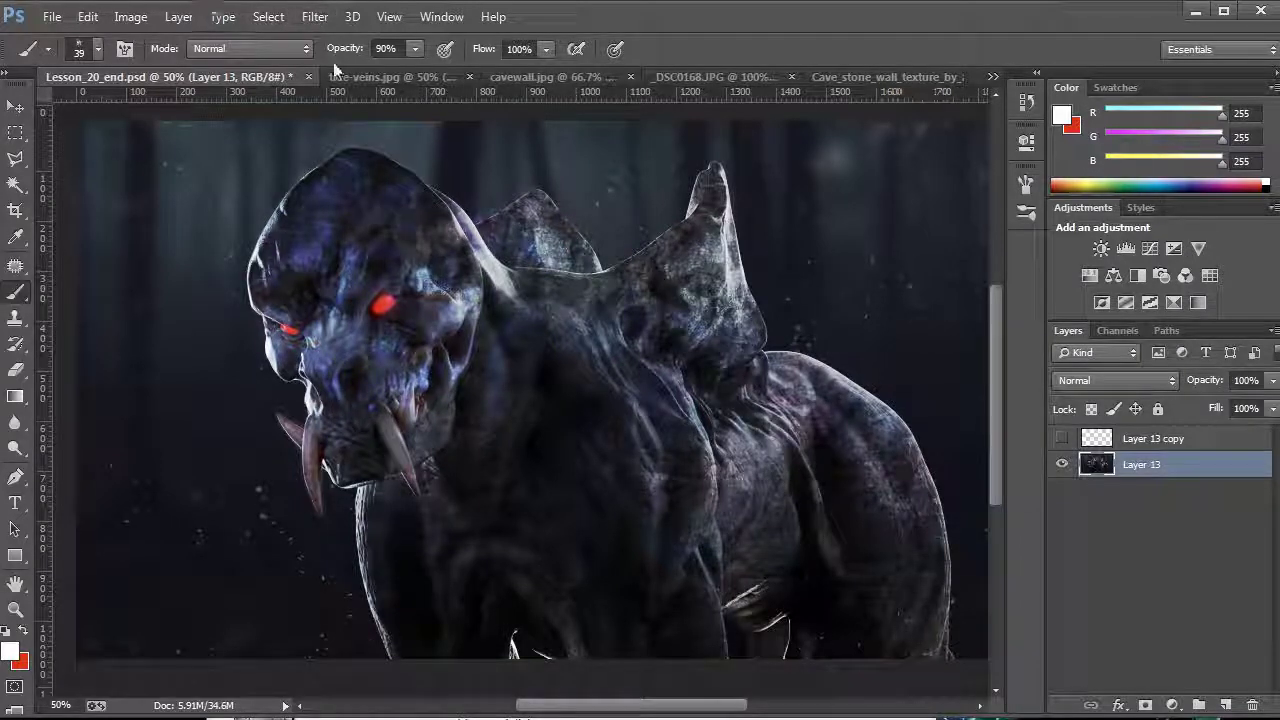
Apply Levels to the merged Layer 13 with a black input level of 5 and a midtone value of 1.04
{"action": "key", "text": "ctrl+l"}
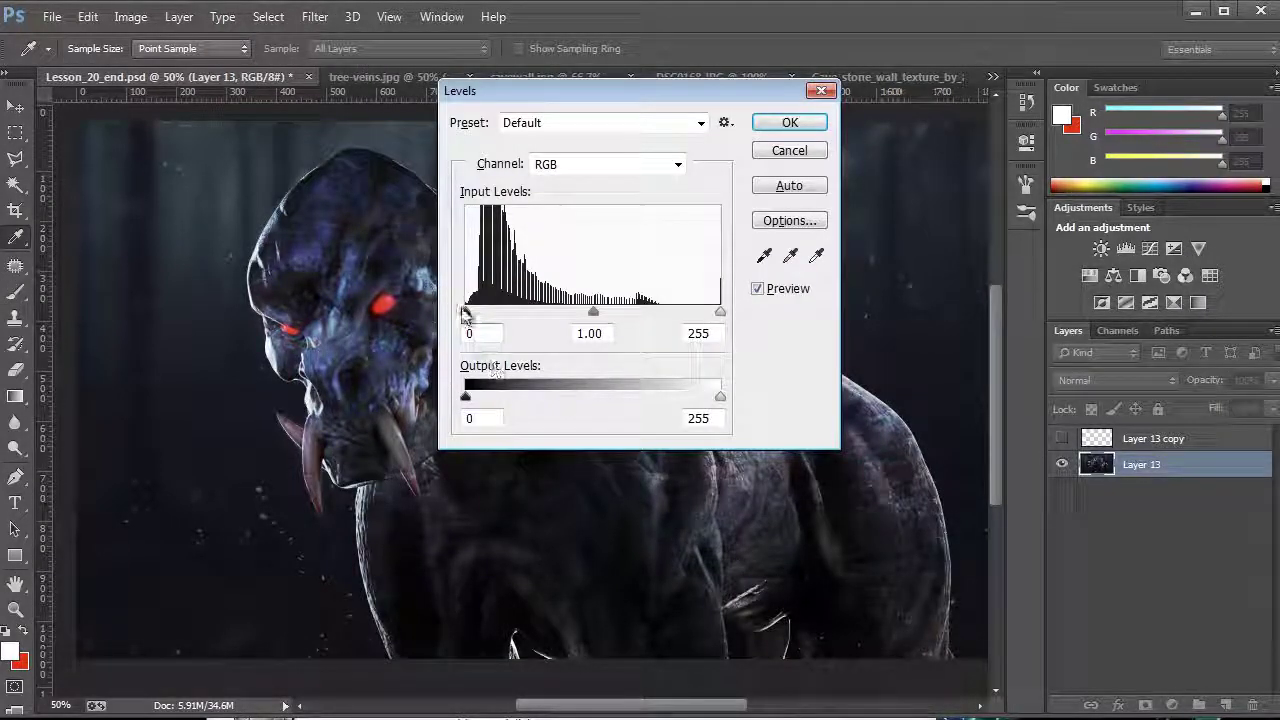
{"action": "left_click_drag", "start_coordinate": [468, 315], "coordinate": [471, 313]}
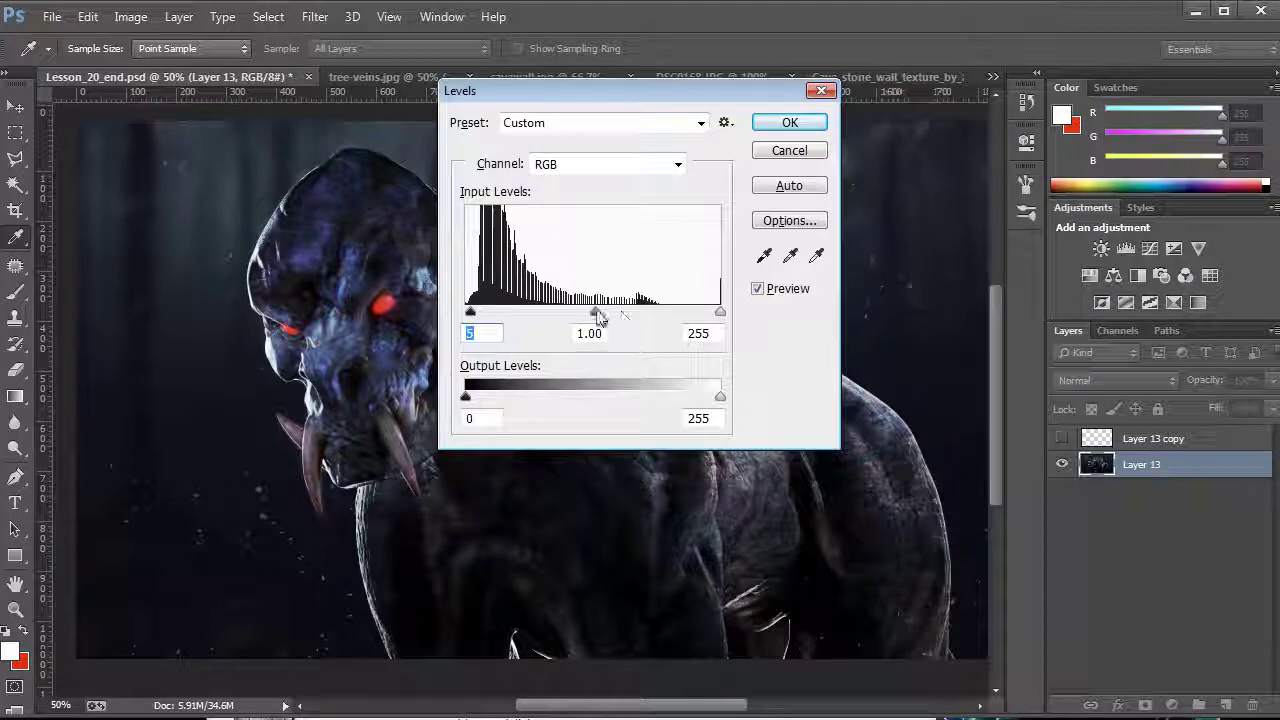
{"action": "left_click_drag", "start_coordinate": [593, 313], "coordinate": [591, 313]}
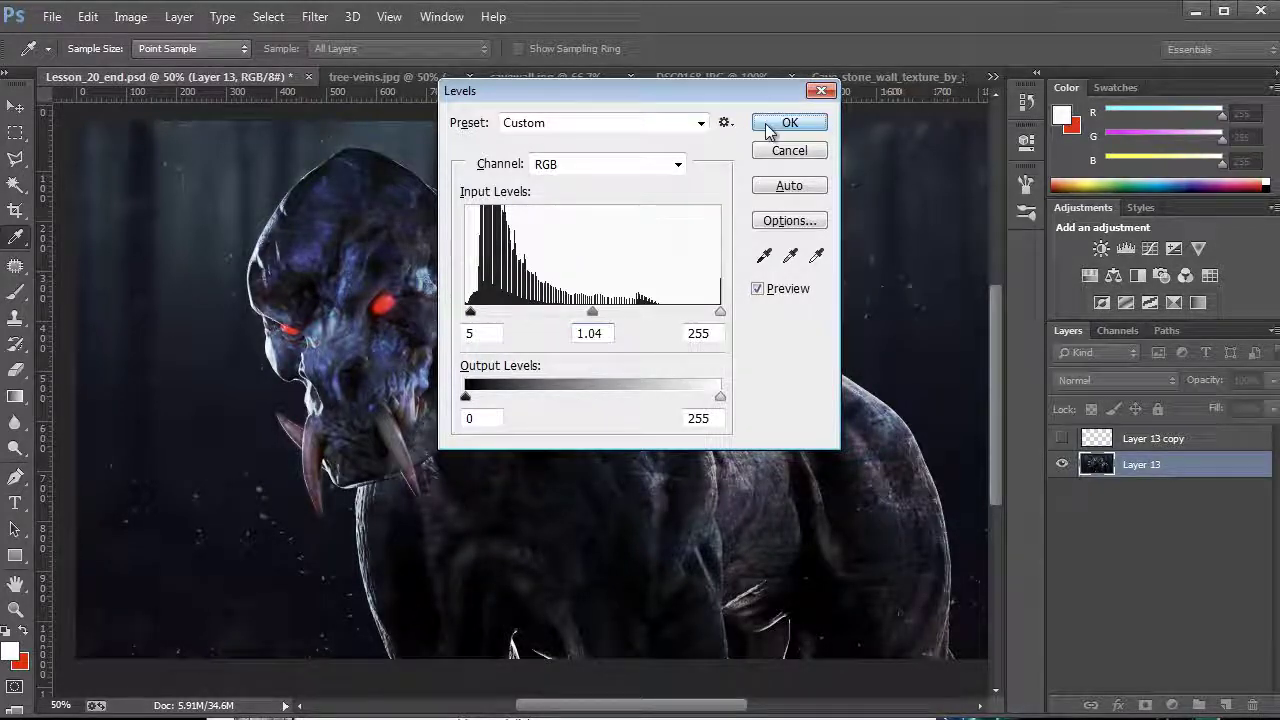
{"action": "left_click", "coordinate": [776, 125]}
Apply Auto Tone and Auto Contrast to the merged Layer 13
{"action": "left_click", "coordinate": [128, 18]}
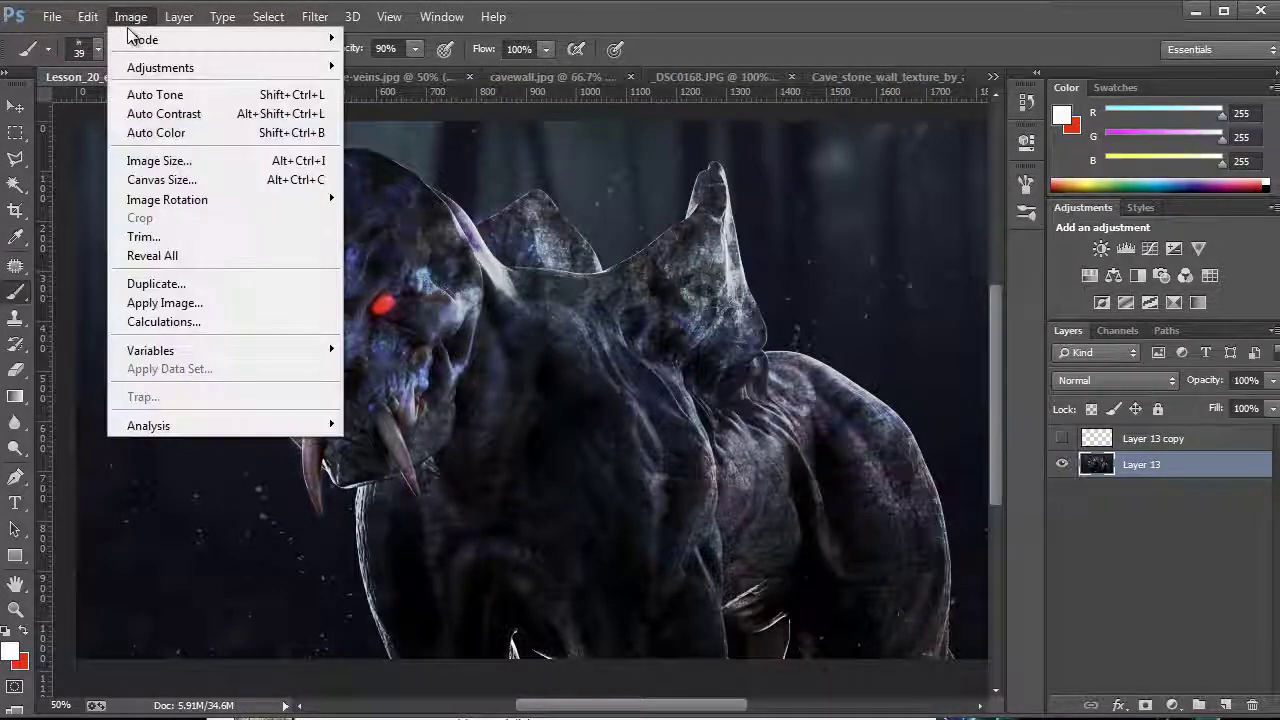
{"action": "left_click", "coordinate": [145, 94]}
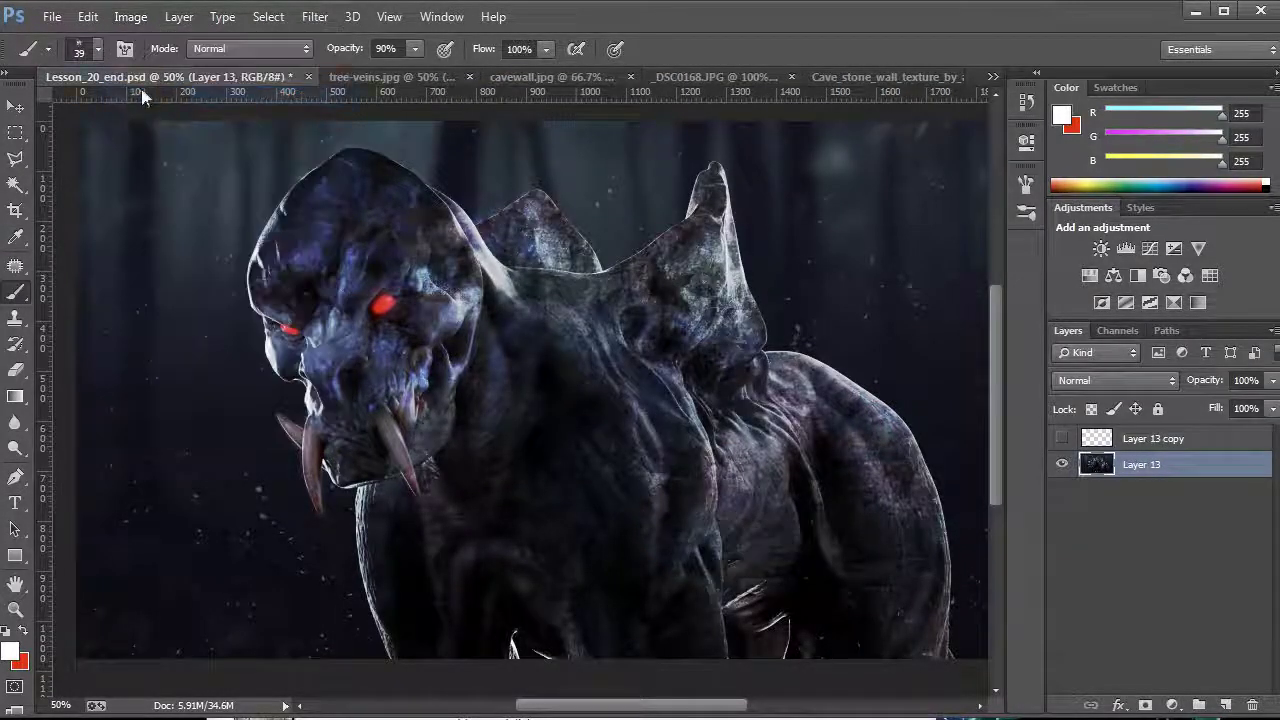
{"action": "left_click", "coordinate": [130, 17]}
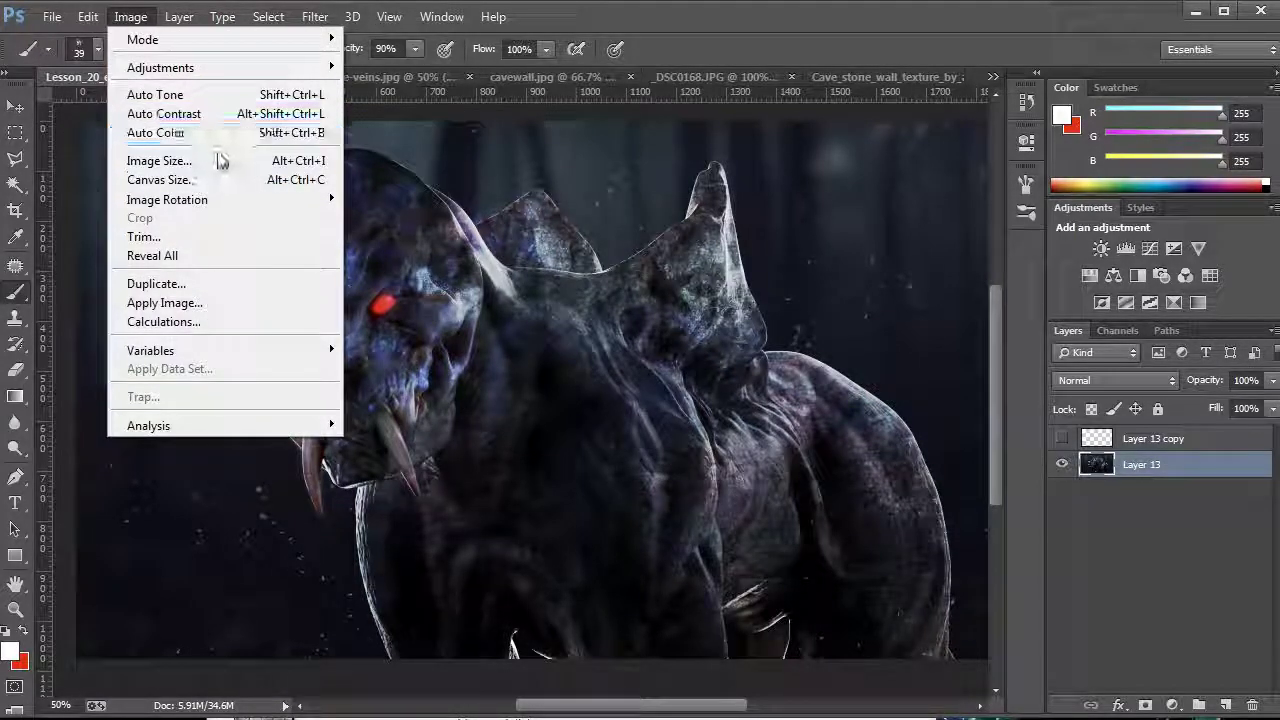
{"action": "left_click", "coordinate": [199, 114]}
Examine the merged creature image as a whole and up close around the head and tusks
{"action": "key", "text": "z"}
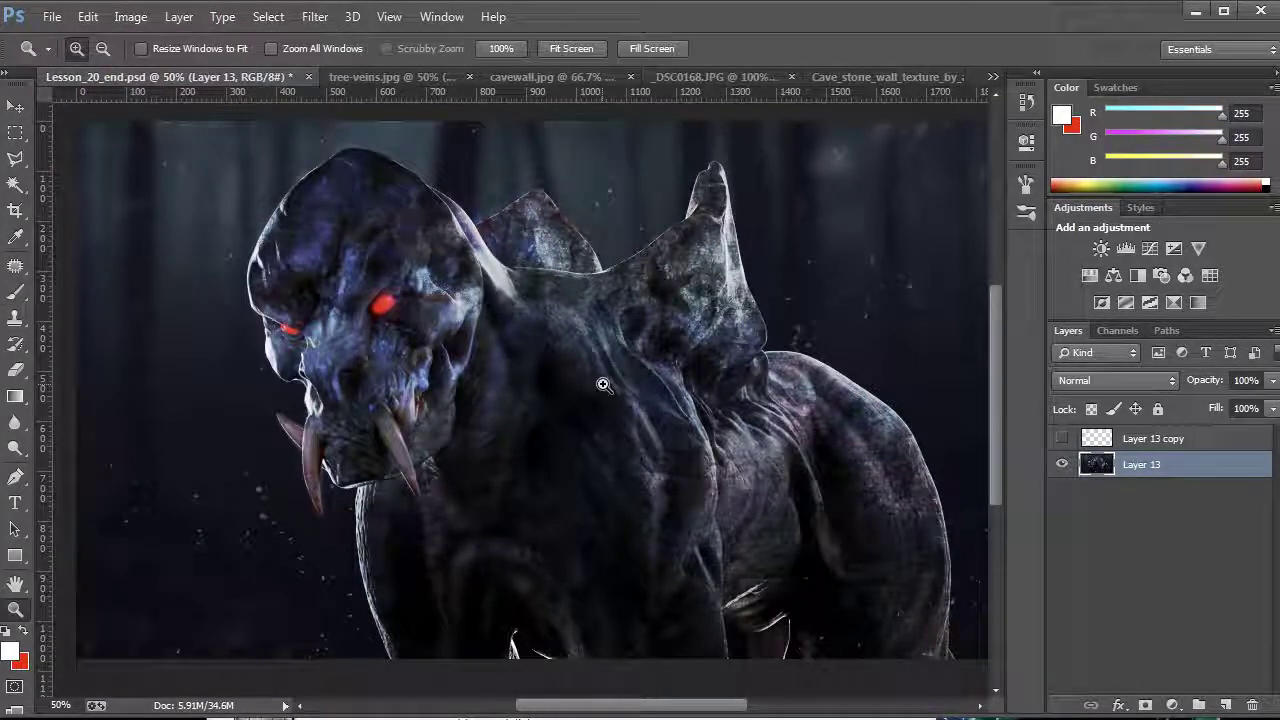
{"action": "left_click", "coordinate": [603, 383], "text": "alt"}
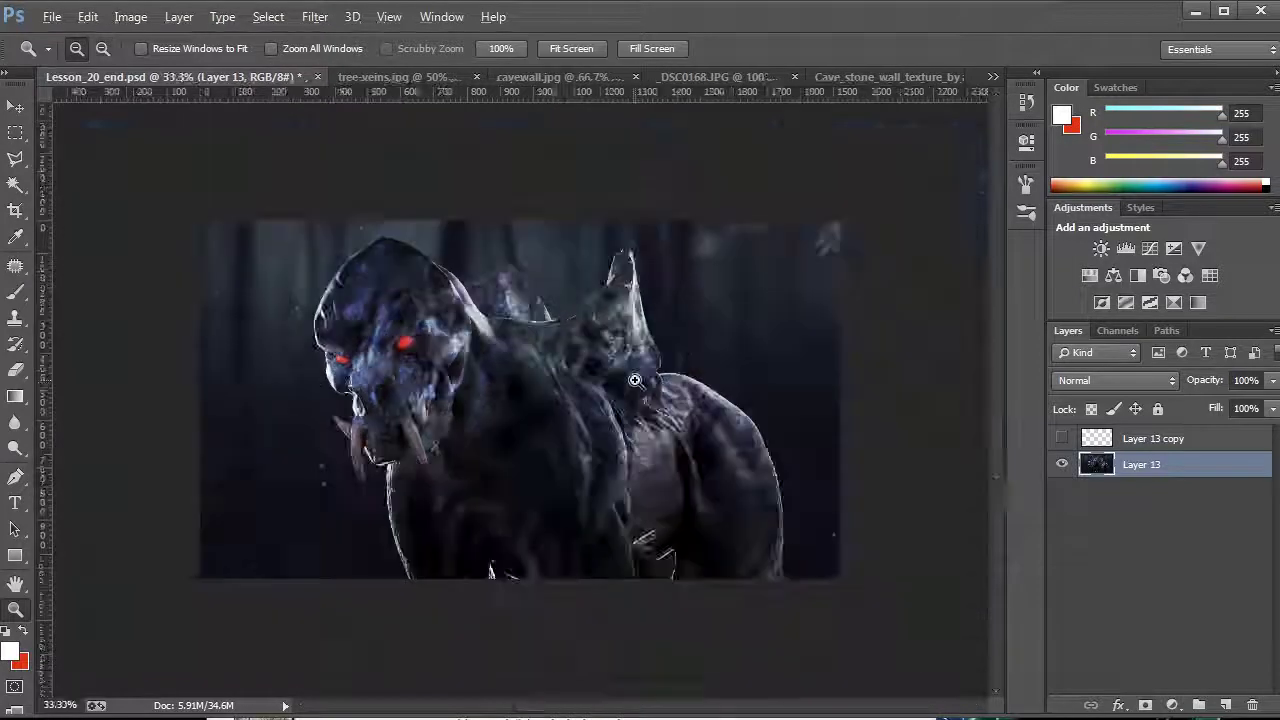
{"action": "left_click", "coordinate": [432, 414]}
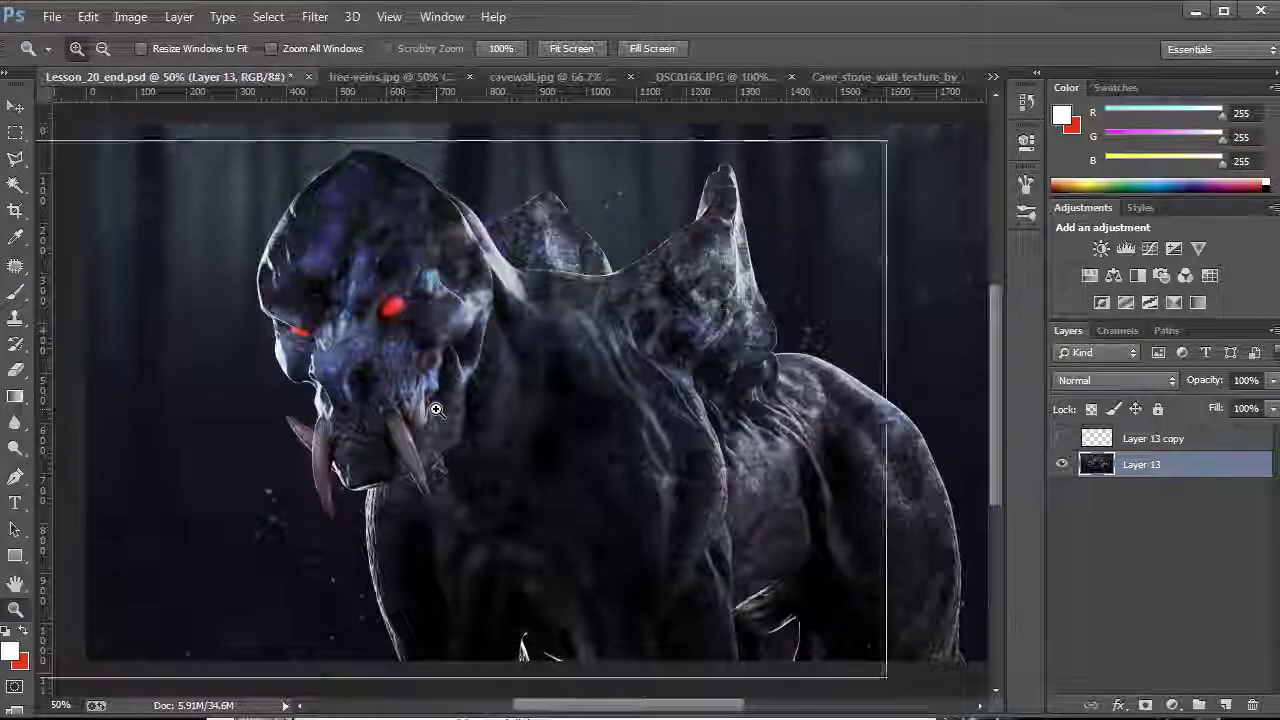
{"action": "left_click", "coordinate": [432, 412]}
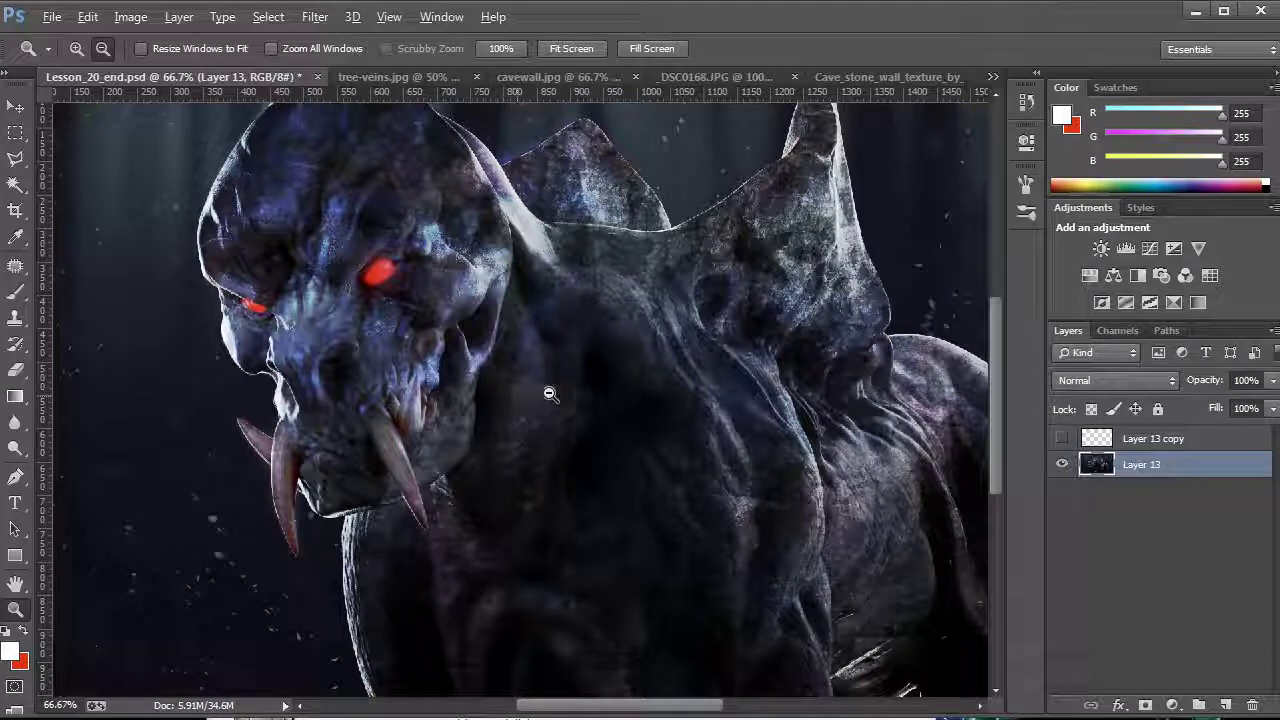
{"action": "left_click", "coordinate": [598, 367], "text": "alt"}
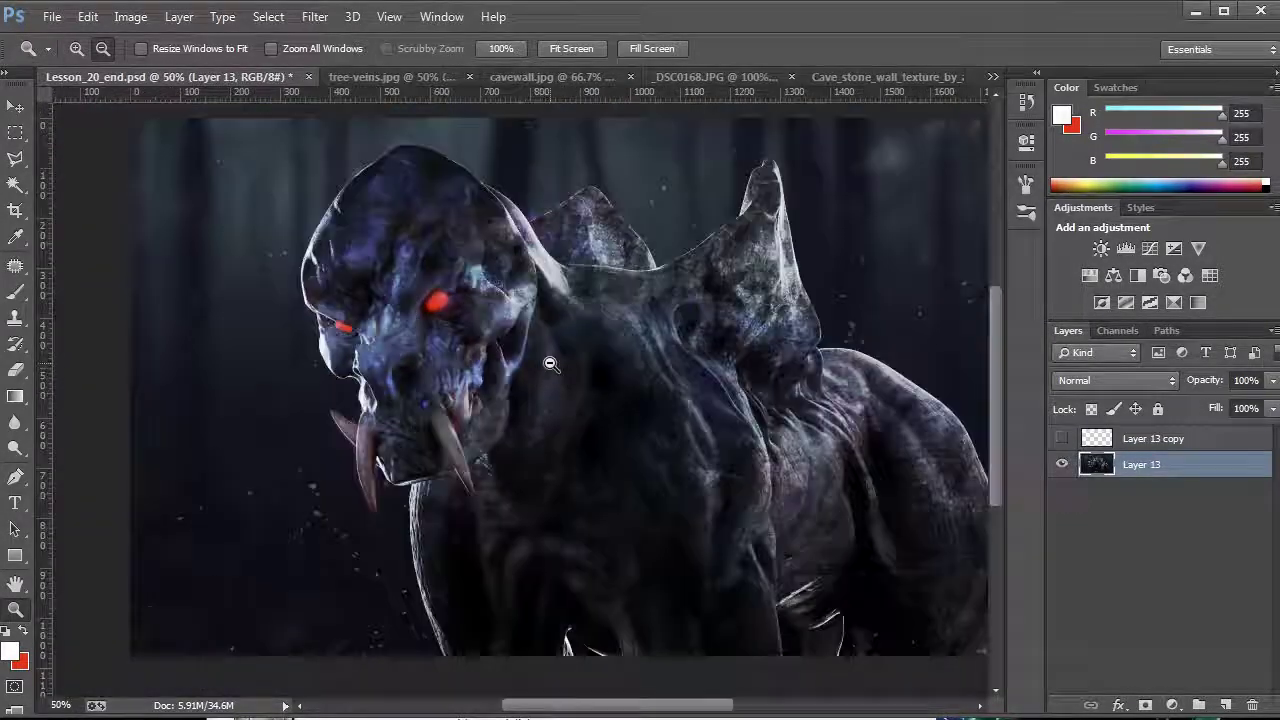
{"action": "key", "text": "alt"}
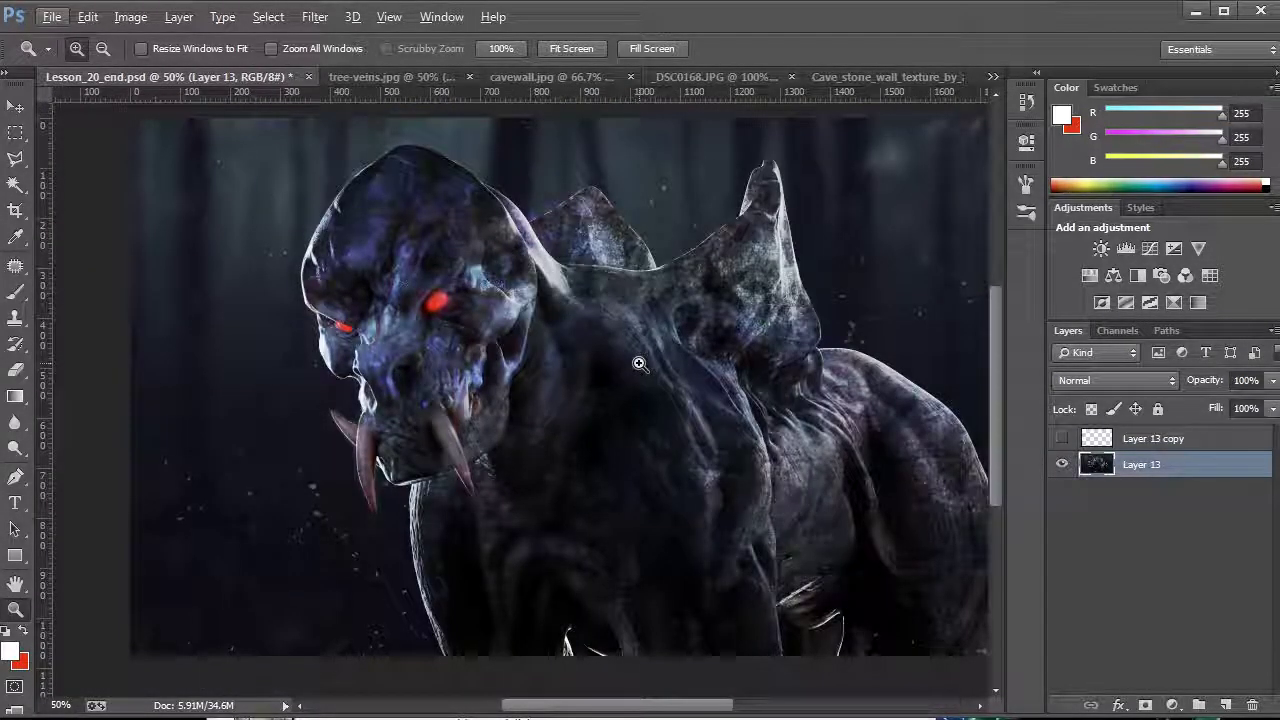